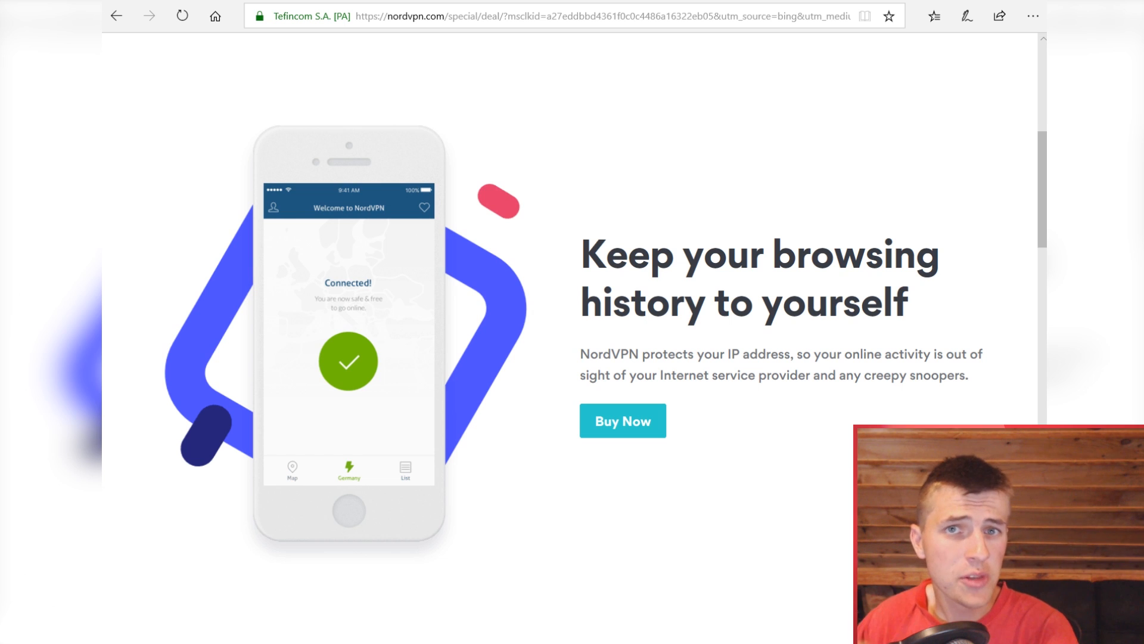
{"action": "scroll", "coordinate": [570, 334], "scroll_direction": "down", "scroll_amount": 10}
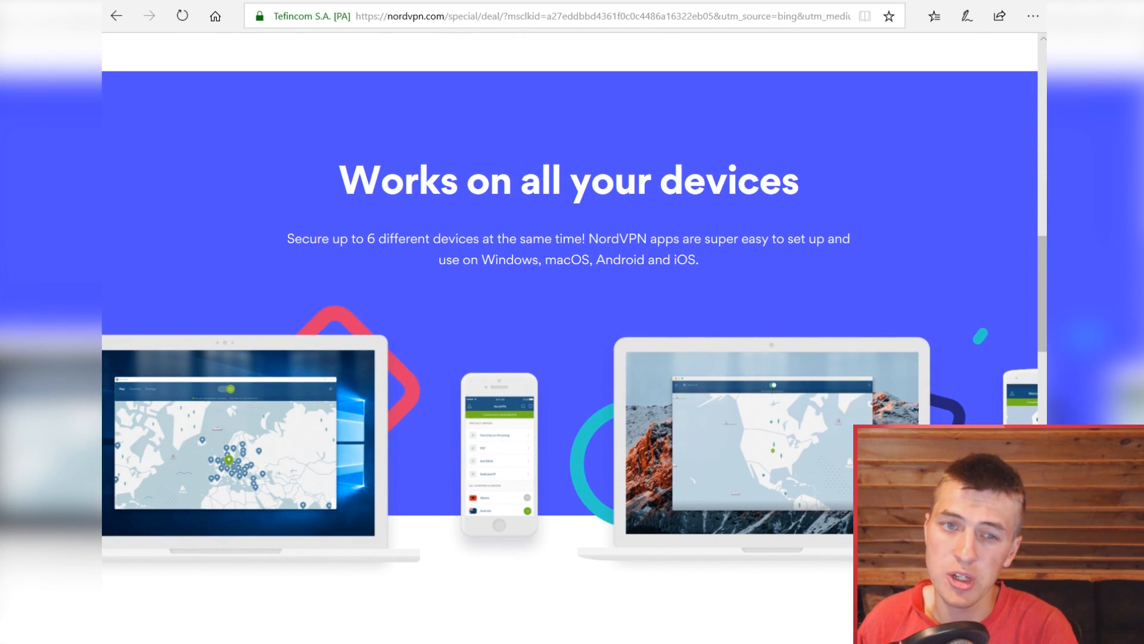
{"action": "scroll", "coordinate": [570, 334], "scroll_direction": "down", "scroll_amount": 10}
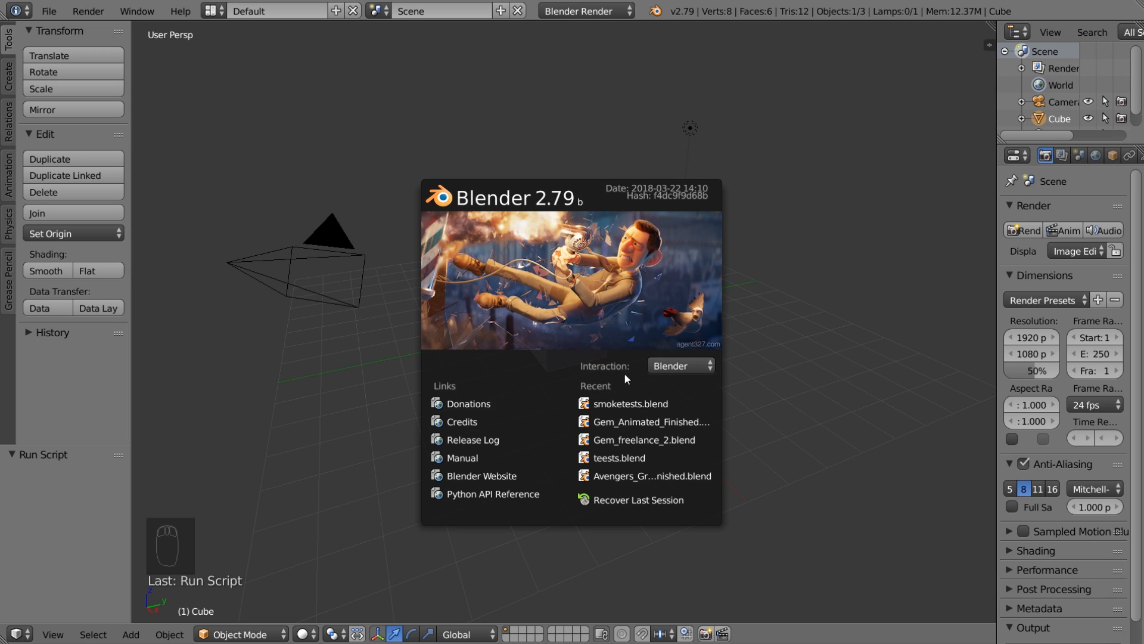
- Enable the Add Mesh: A.N.T.Landscape add-on in the user preferences, finding it with the search term "lan"
{"action": "left_click", "coordinate": [621, 317]}
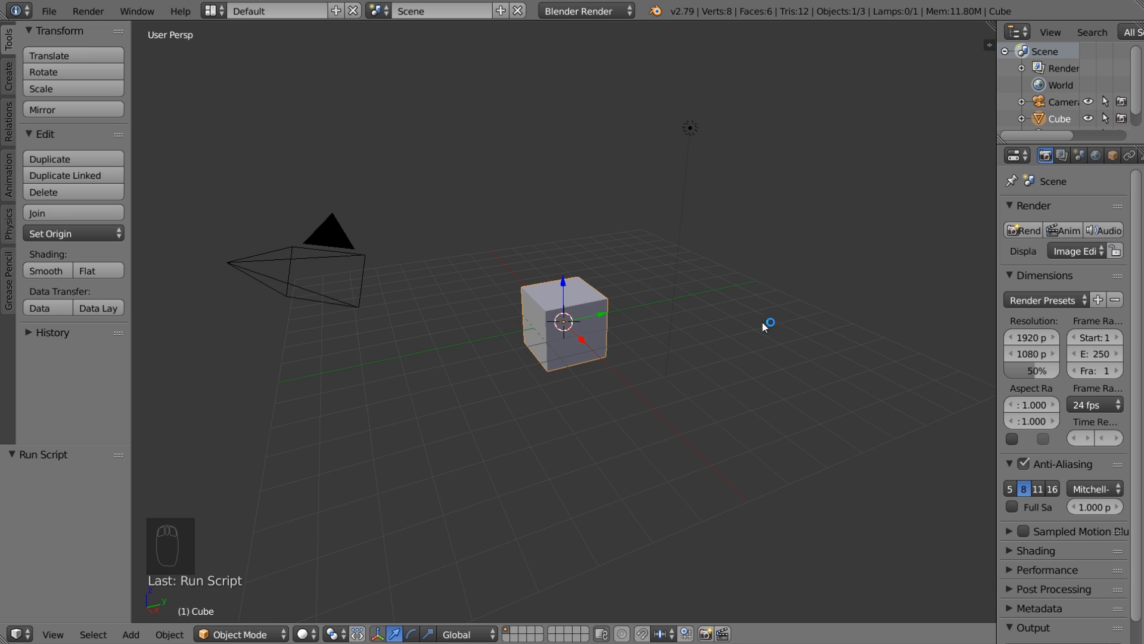
{"action": "left_click", "coordinate": [49, 13]}
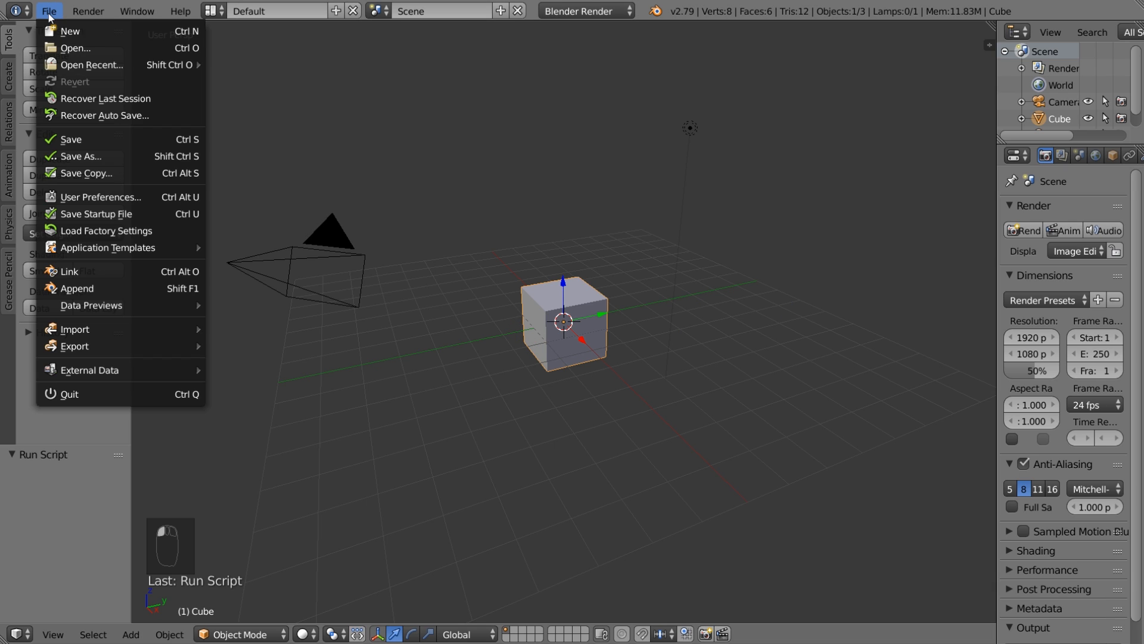
{"action": "left_click", "coordinate": [107, 194]}
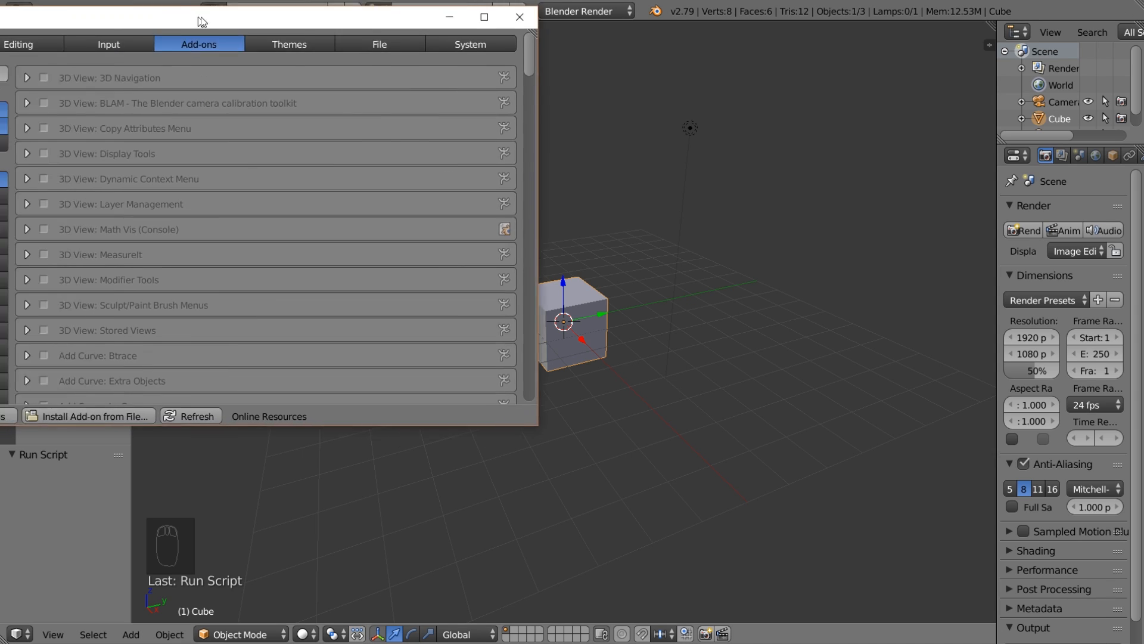
{"action": "left_click", "coordinate": [89, 90]}
{"action": "type", "text": "lan"}
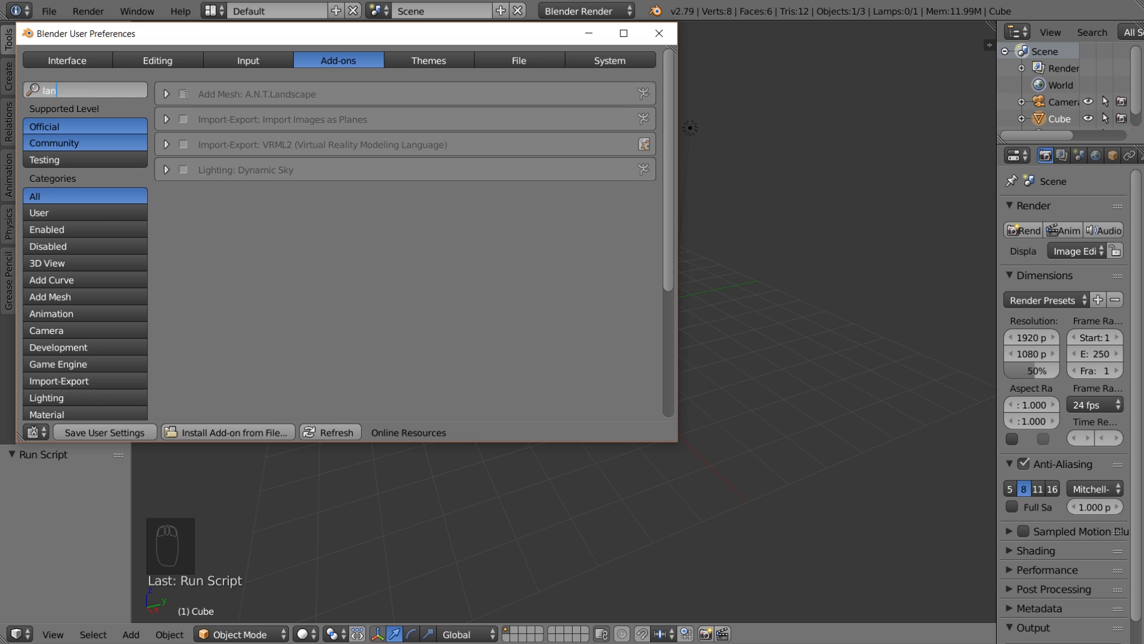
{"action": "key", "text": "Return"}
{"action": "left_click", "coordinate": [183, 93]}
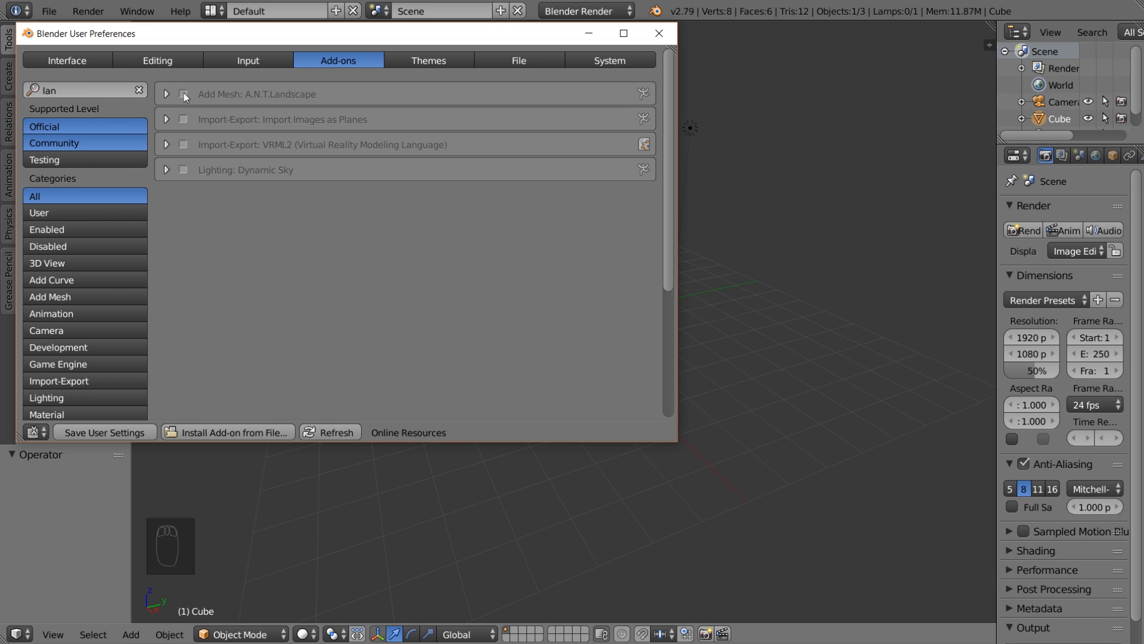
{"action": "left_click", "coordinate": [660, 34]}
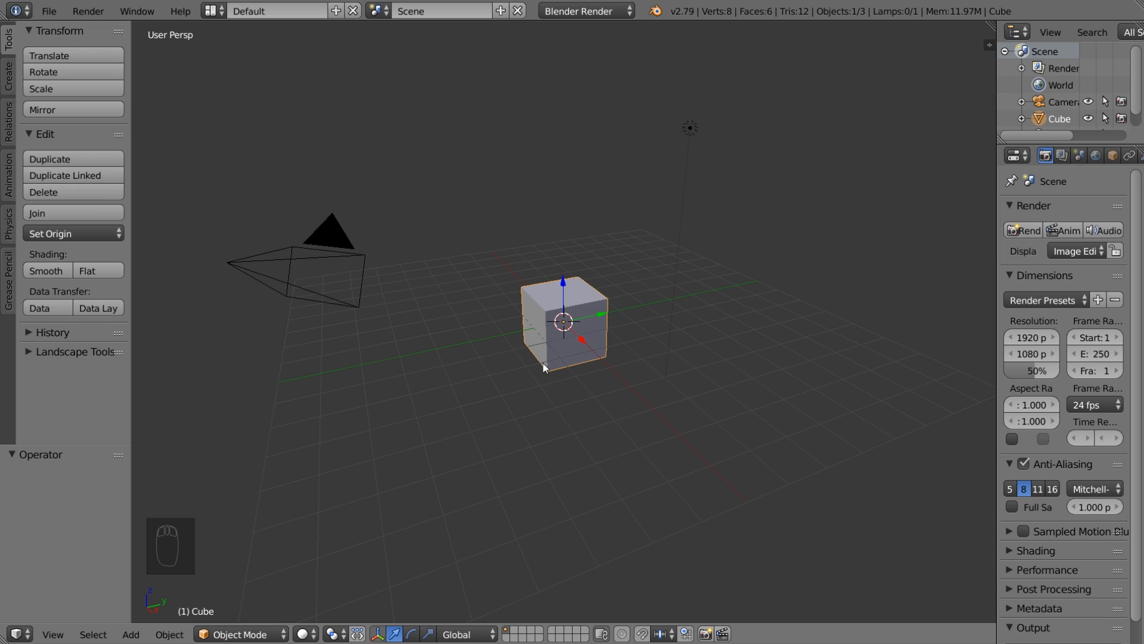
- Delete the default cube and the lamp from the scene
{"action": "key", "text": "x"}
{"action": "left_click", "coordinate": [574, 334]}
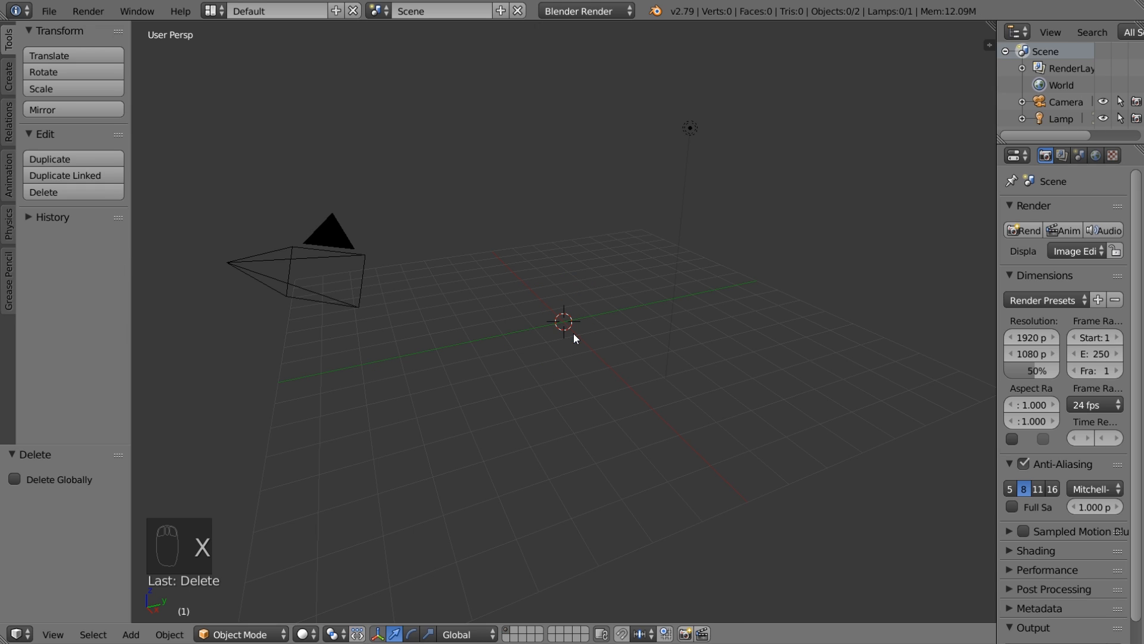
{"action": "right_click", "coordinate": [688, 129]}
{"action": "key", "text": "x"}
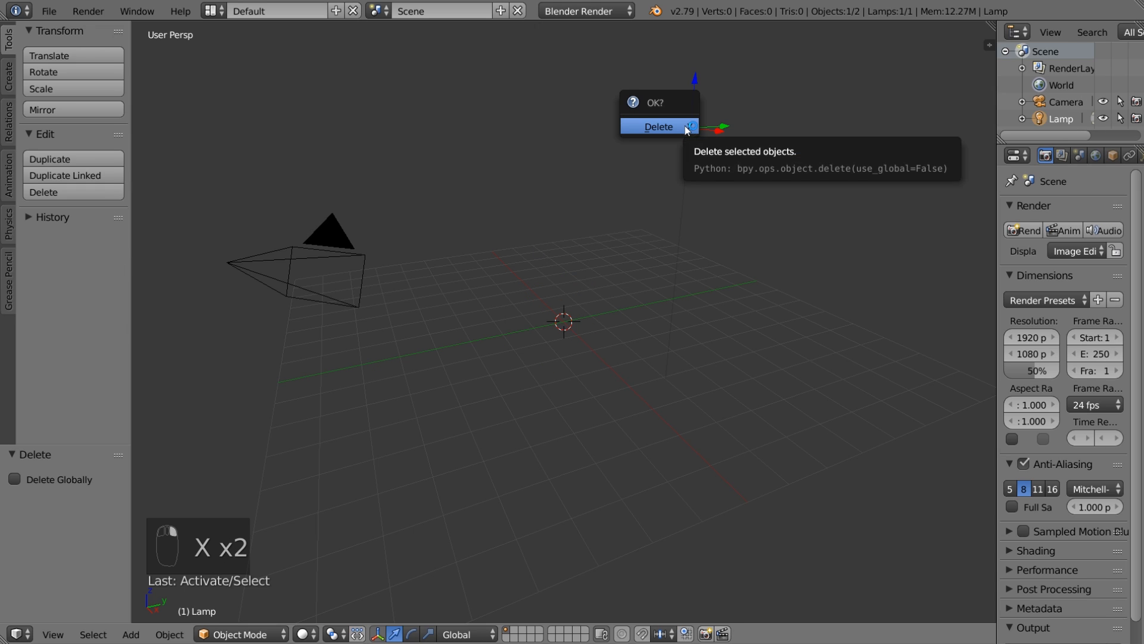
{"action": "left_click", "coordinate": [685, 126]}
- Switch the render engine to Cycles Render and add a Landscape mesh to the scene
{"action": "left_click", "coordinate": [589, 13]}
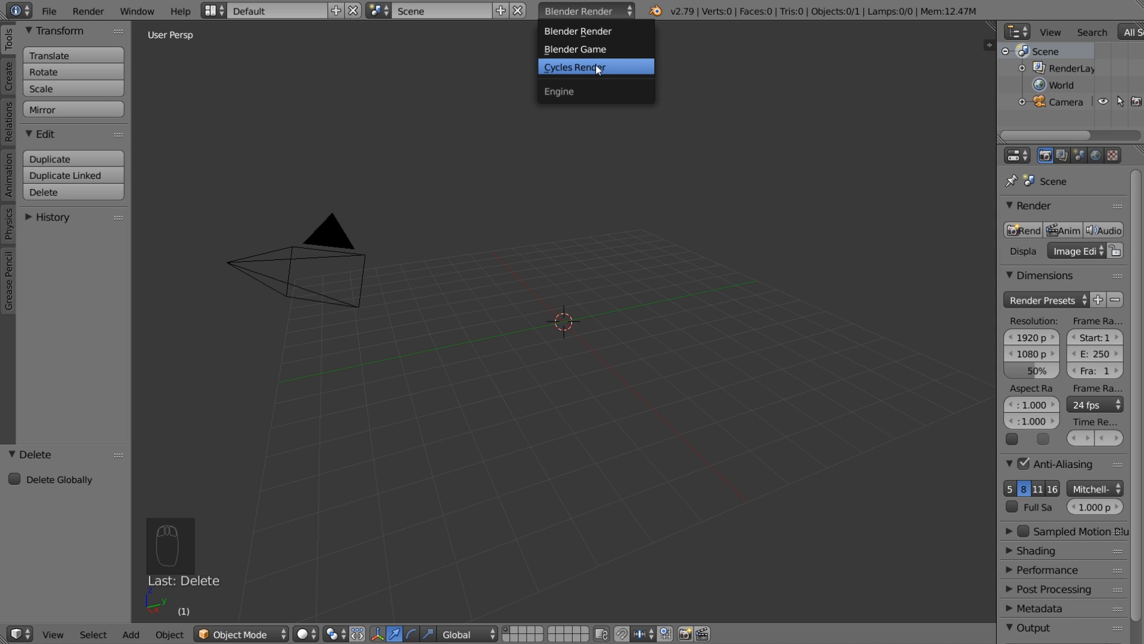
{"action": "left_click", "coordinate": [596, 64]}
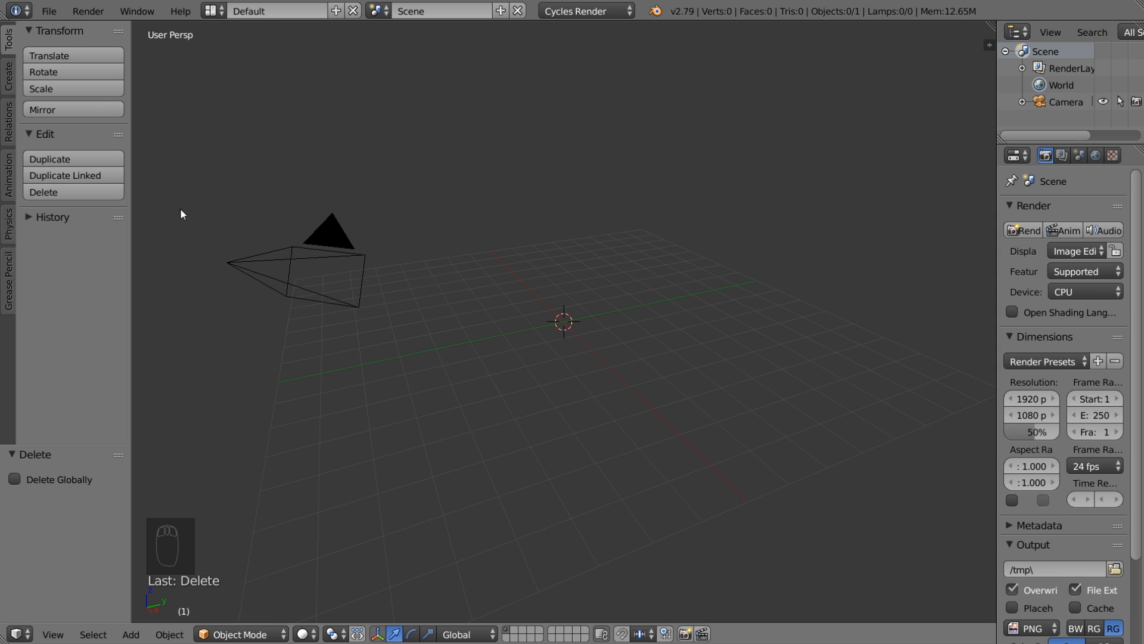
{"action": "key", "text": "shift+a"}
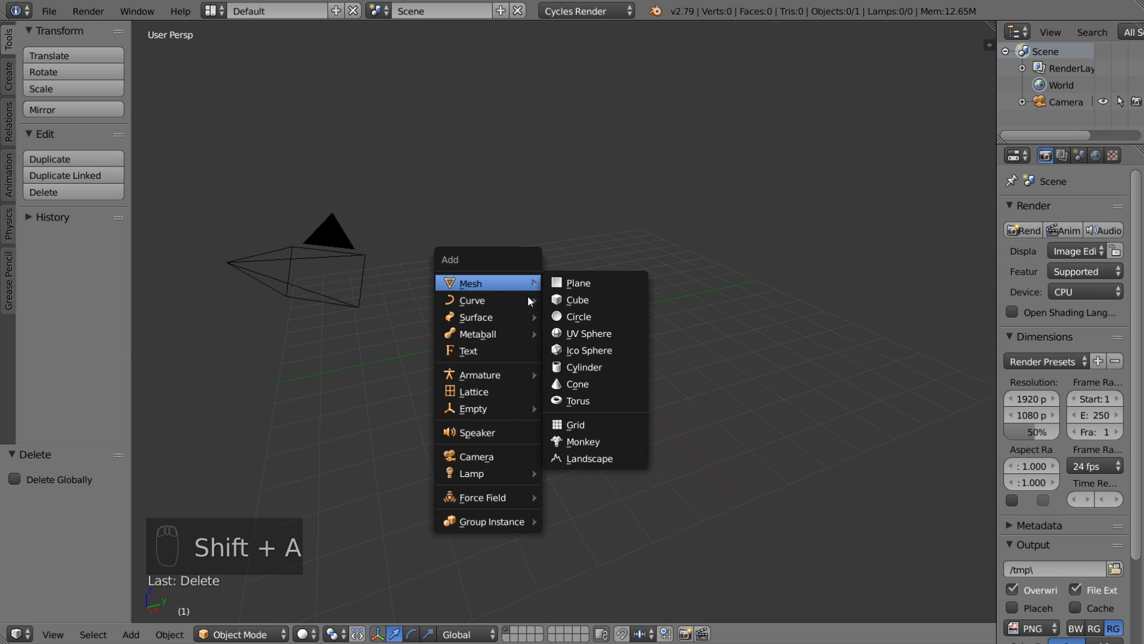
{"action": "left_click", "coordinate": [606, 458]}
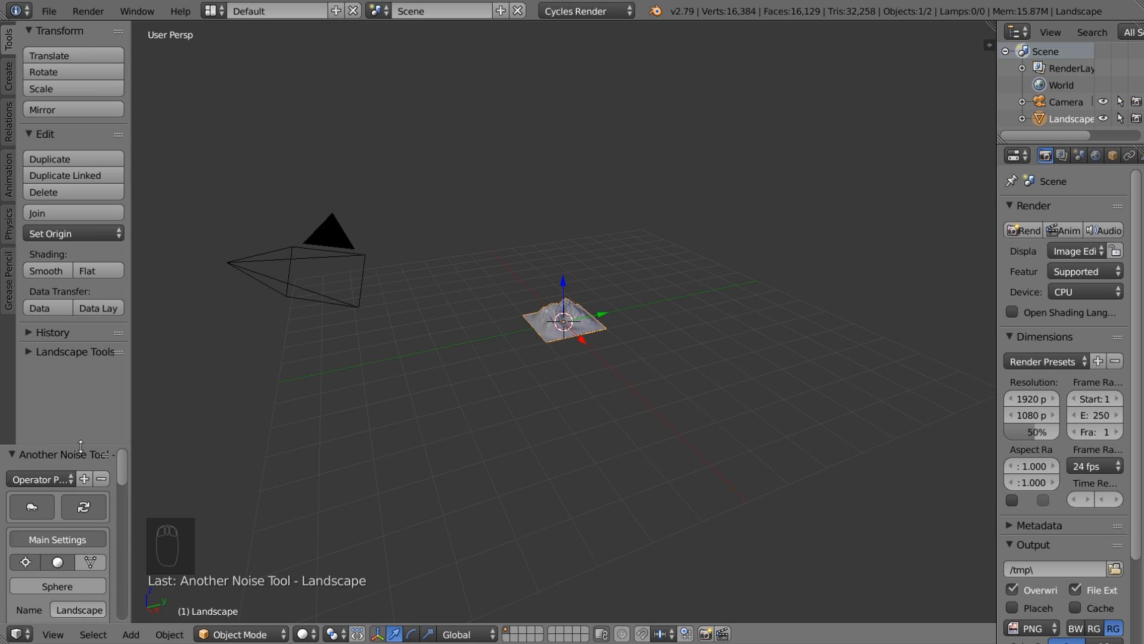
- Enlarge the landscape's operator settings area and set both Mesh Size X and Mesh Size Y to 16
{"action": "left_click_drag", "start_coordinate": [87, 451], "coordinate": [276, 199]}
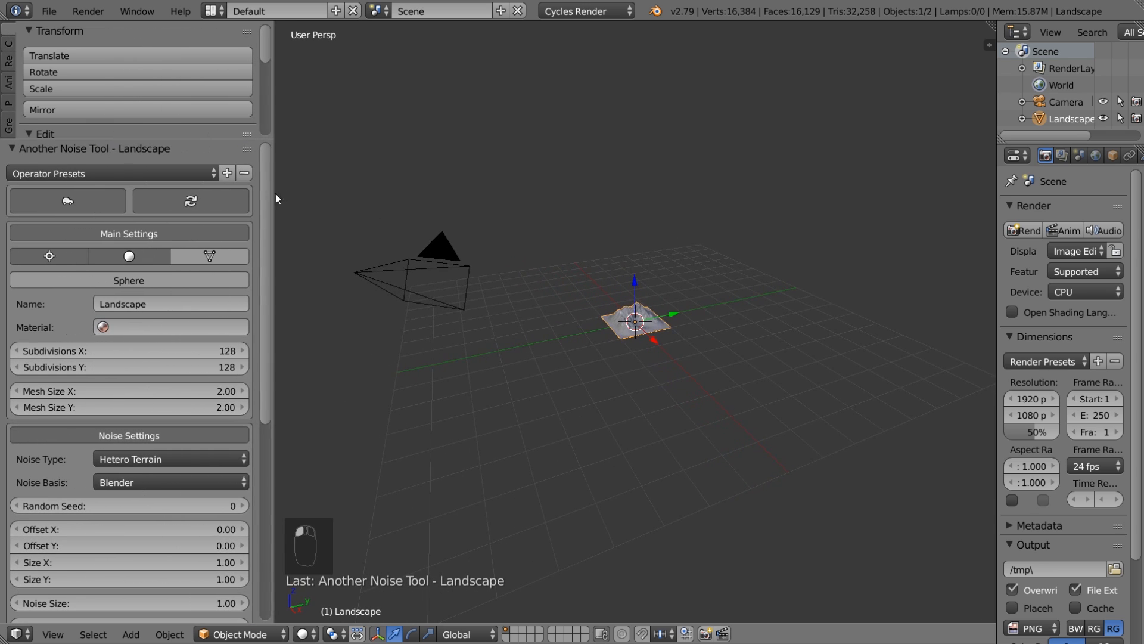
{"action": "left_click", "coordinate": [151, 388]}
{"action": "type", "text": "16"}
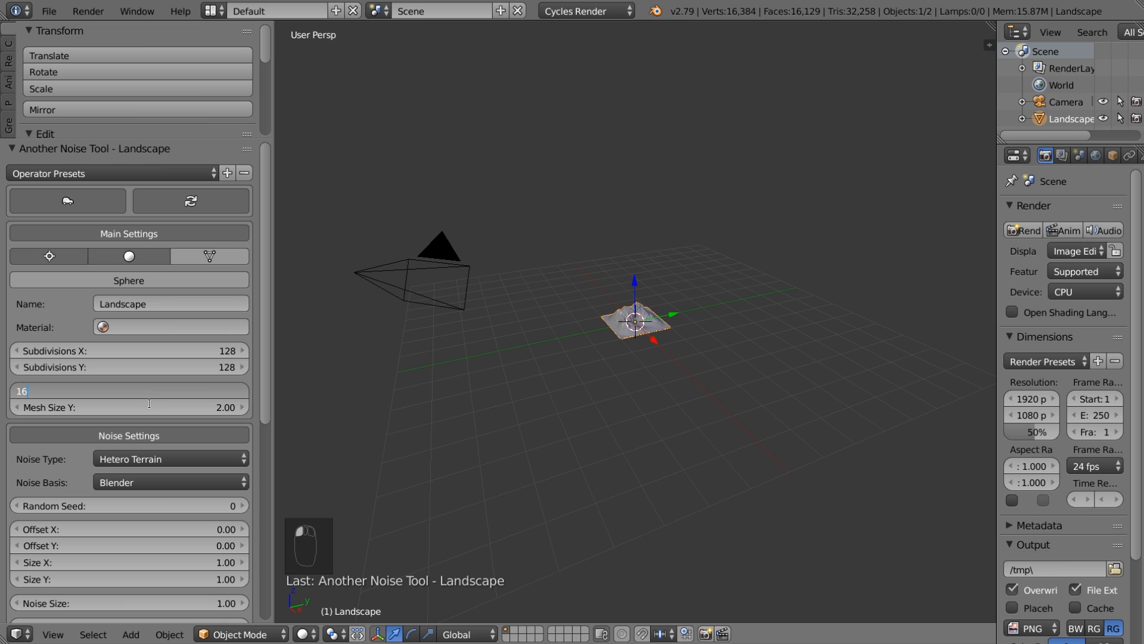
{"action": "key", "text": "Return"}
{"action": "left_click", "coordinate": [150, 407]}
{"action": "type", "text": "16"}
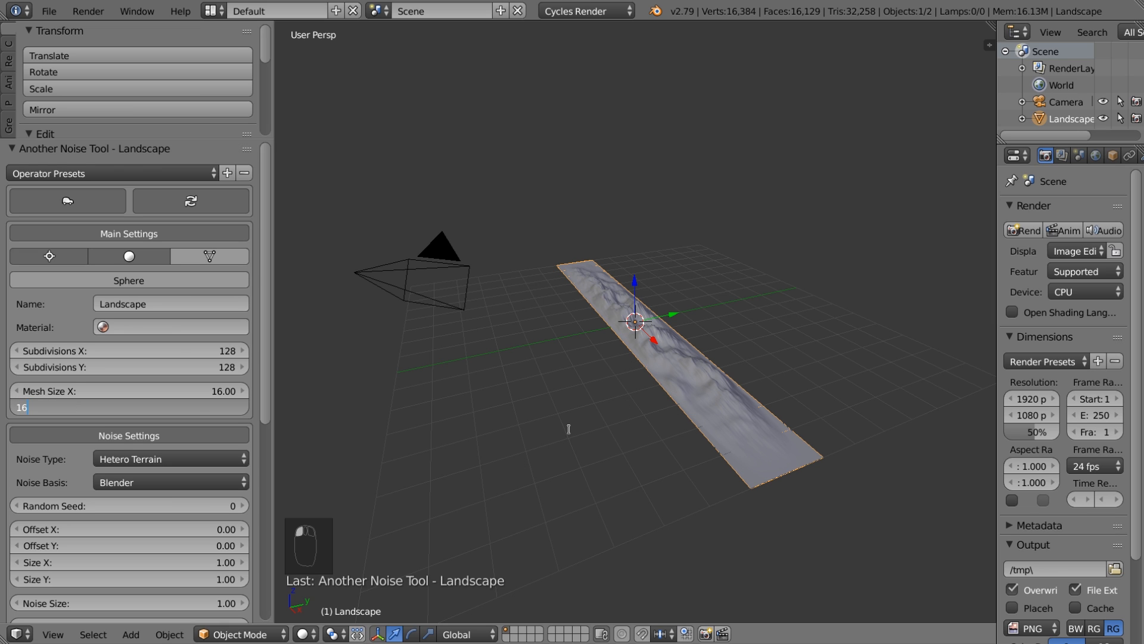
{"action": "key", "text": "Return"}
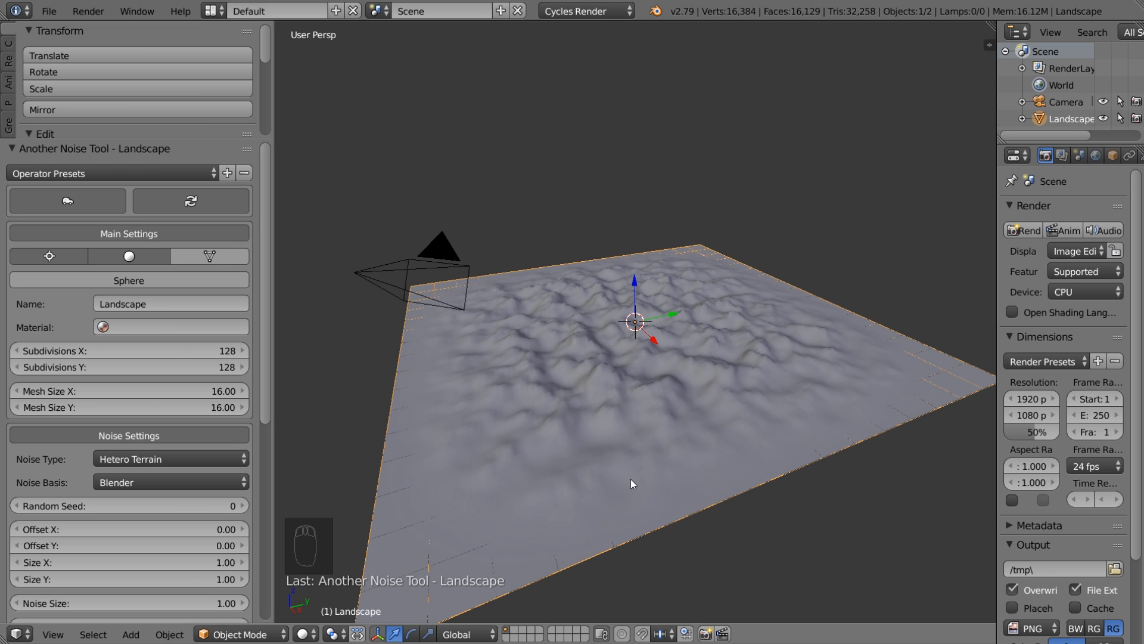
{"action": "middle_click_drag", "start_coordinate": [630, 478], "coordinate": [558, 345]}
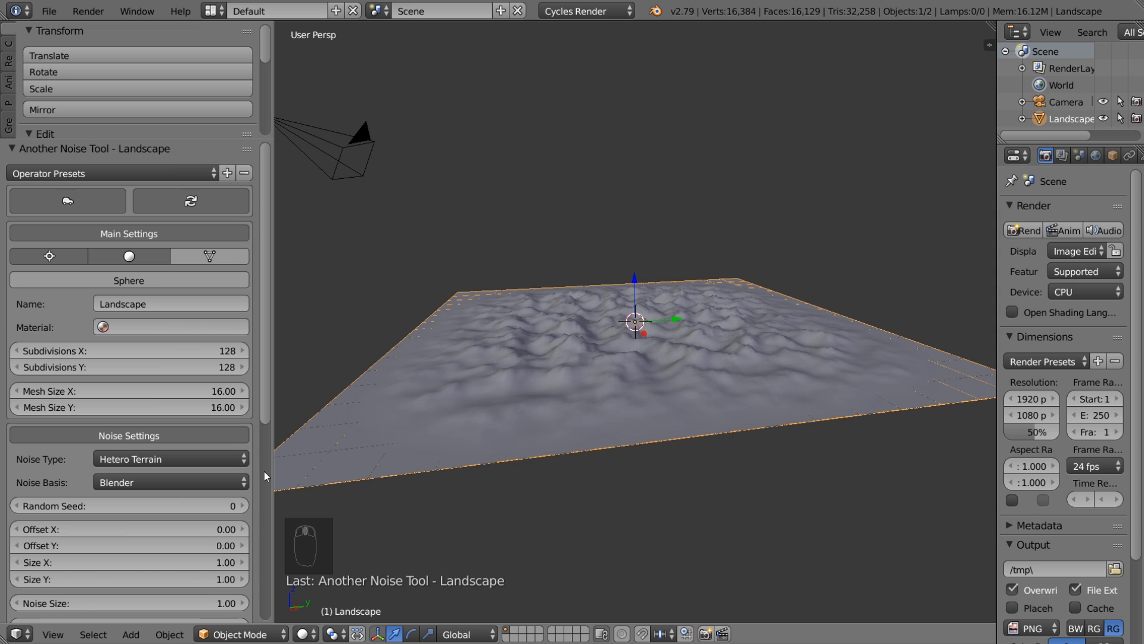
- Increase the landscape's Noise Size to about 2.47
{"action": "scroll", "coordinate": [167, 545], "scroll_direction": "down", "scroll_amount": 1}
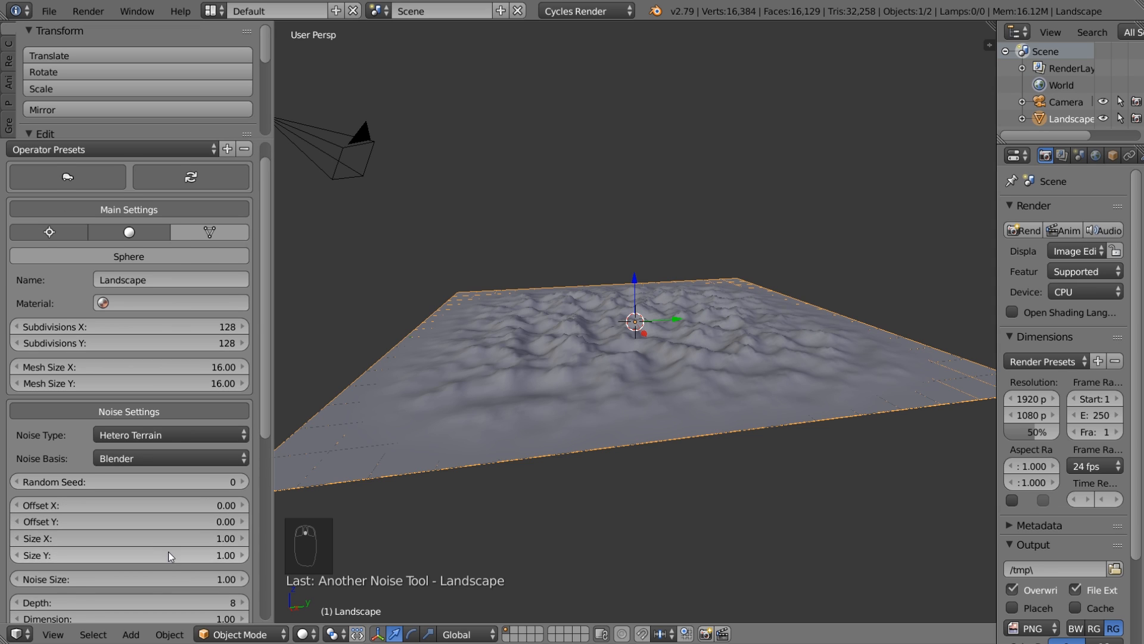
{"action": "scroll", "coordinate": [171, 556], "scroll_direction": "down", "scroll_amount": 1}
{"action": "left_click_drag", "start_coordinate": [171, 555], "coordinate": [238, 555]}
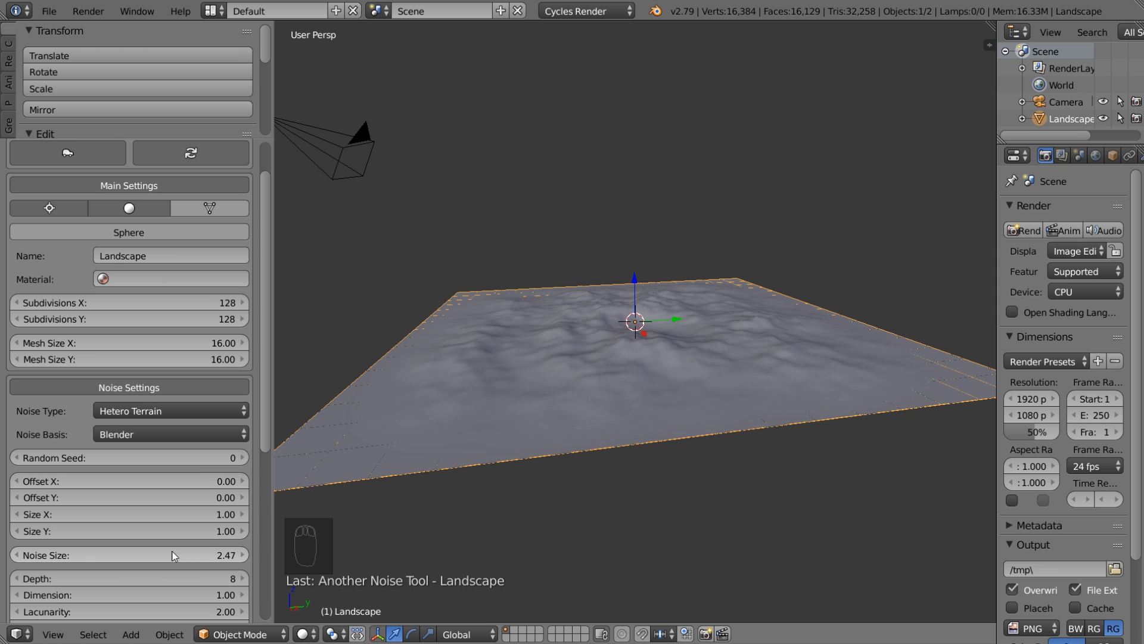
- Set the landscape's displacement Height to 2
{"action": "scroll", "coordinate": [210, 541], "scroll_direction": "down", "scroll_amount": 2}
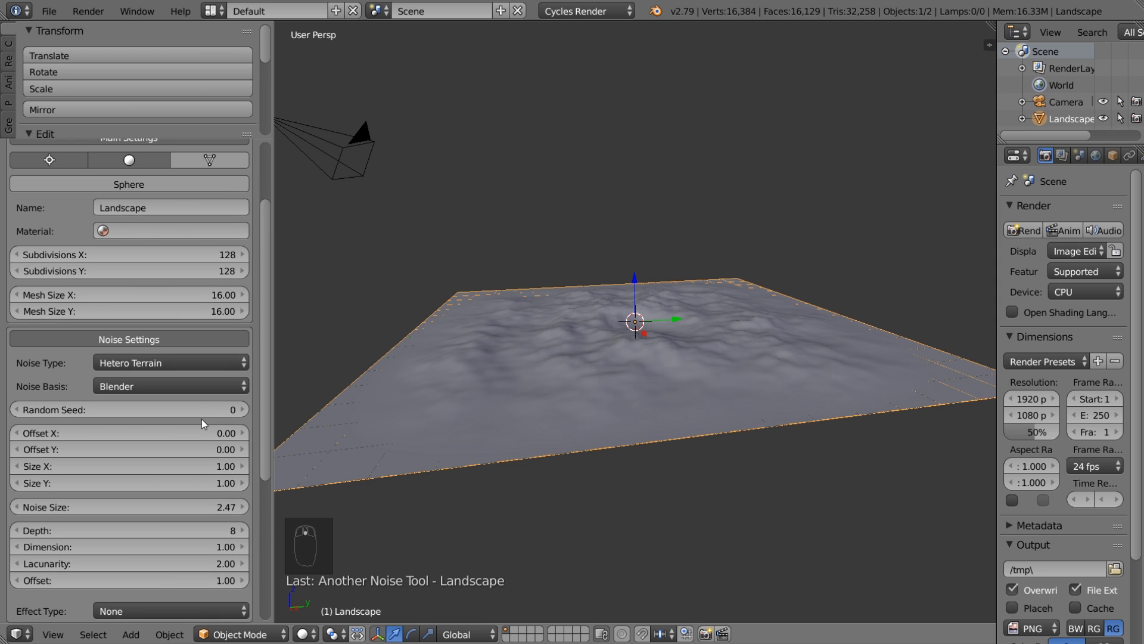
{"action": "scroll", "coordinate": [198, 417], "scroll_direction": "down", "scroll_amount": 3}
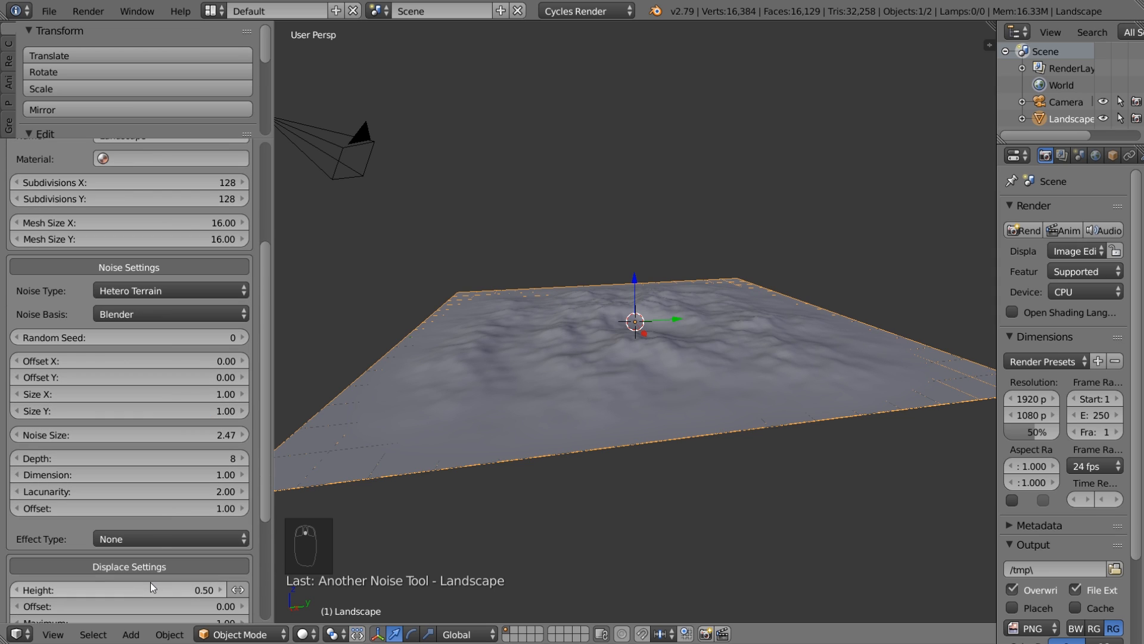
{"action": "left_click", "coordinate": [148, 585]}
{"action": "type", "text": "2"}
{"action": "key", "text": "Return"}
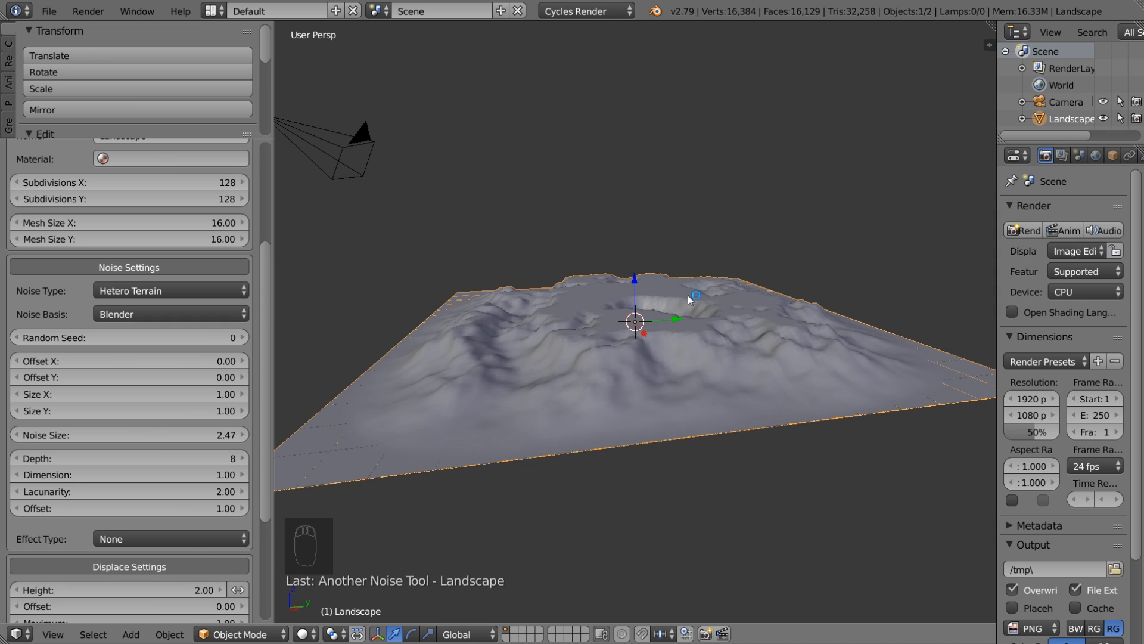
- Set the Maximum displacement of the landscape to 5 and inspect the peaks from another angle
{"action": "scroll", "coordinate": [164, 598], "scroll_direction": "down", "scroll_amount": 2}
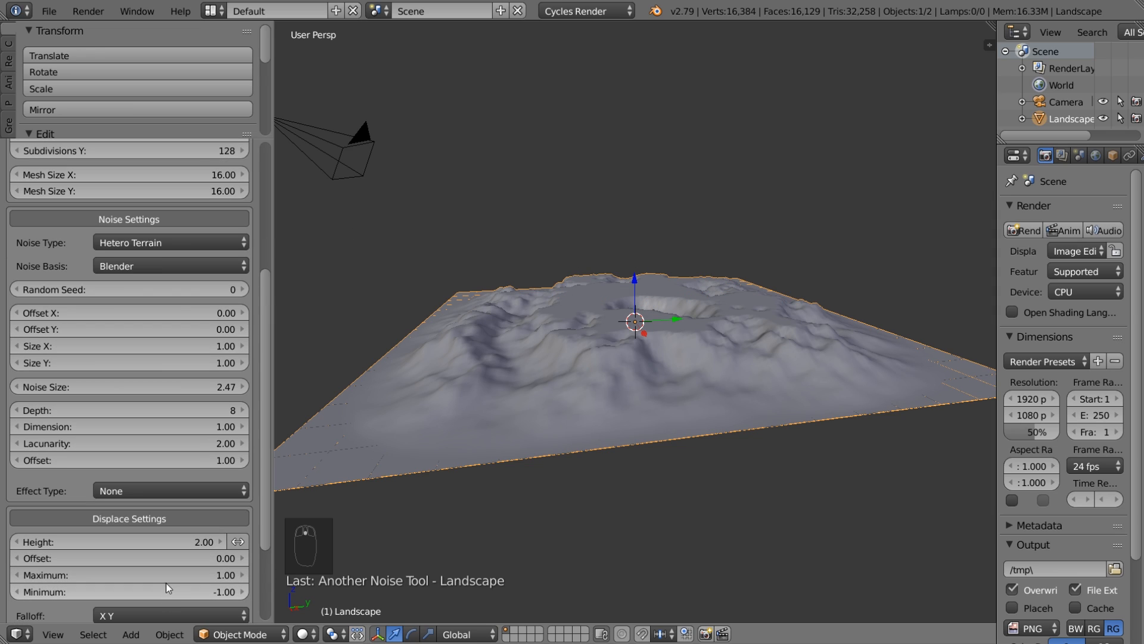
{"action": "left_click", "coordinate": [155, 574]}
{"action": "type", "text": "5"}
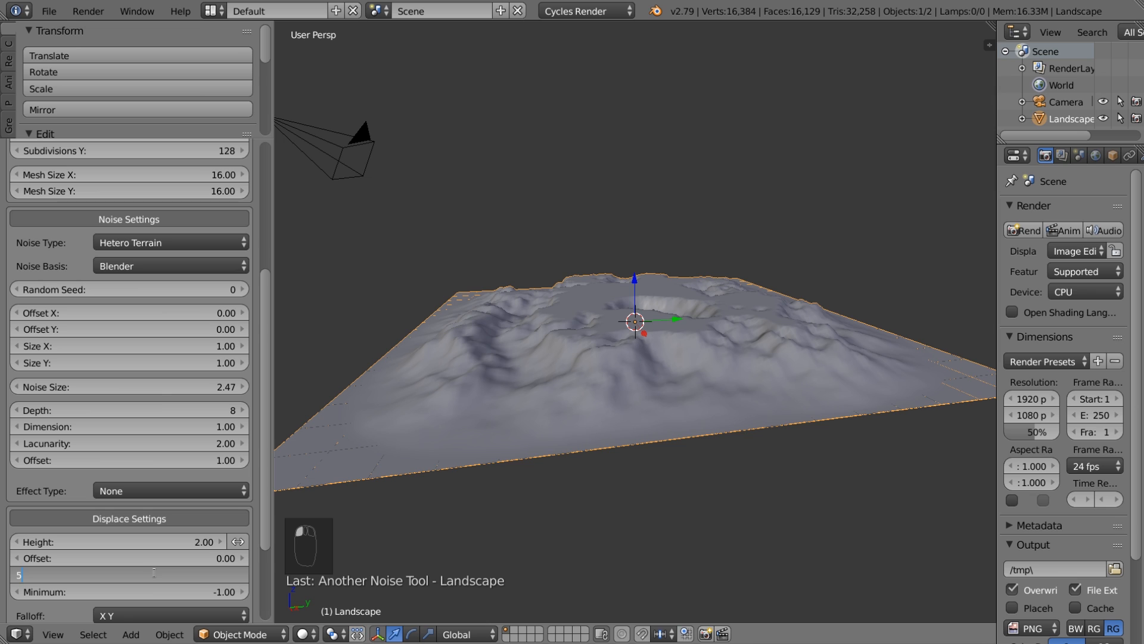
{"action": "key", "text": "Return"}
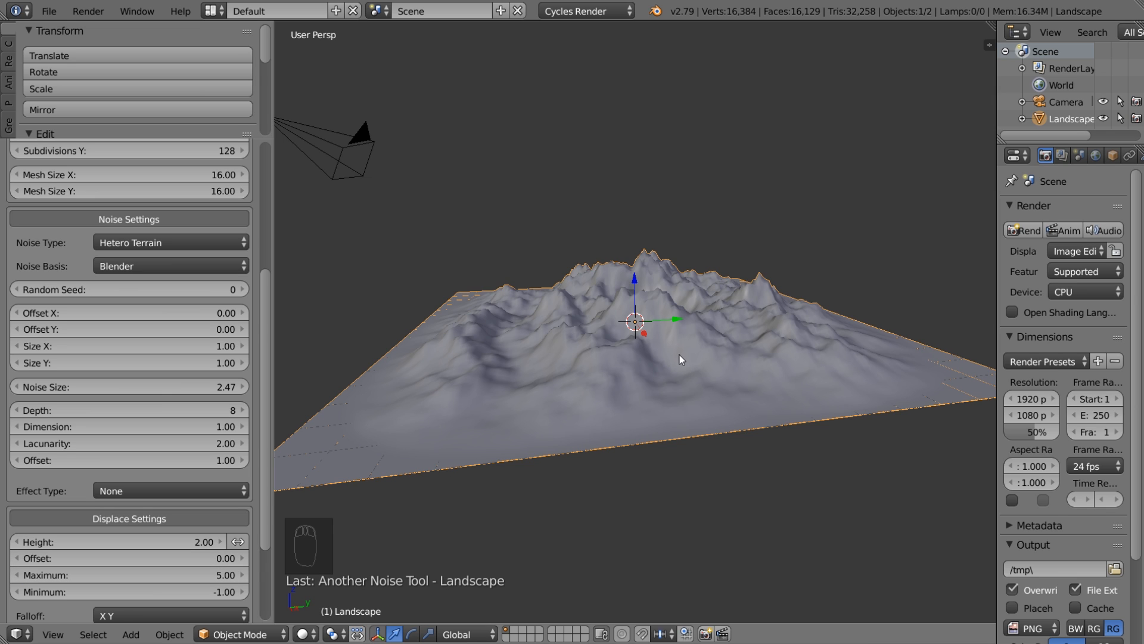
{"action": "middle_click_drag", "start_coordinate": [679, 355], "coordinate": [731, 299]}
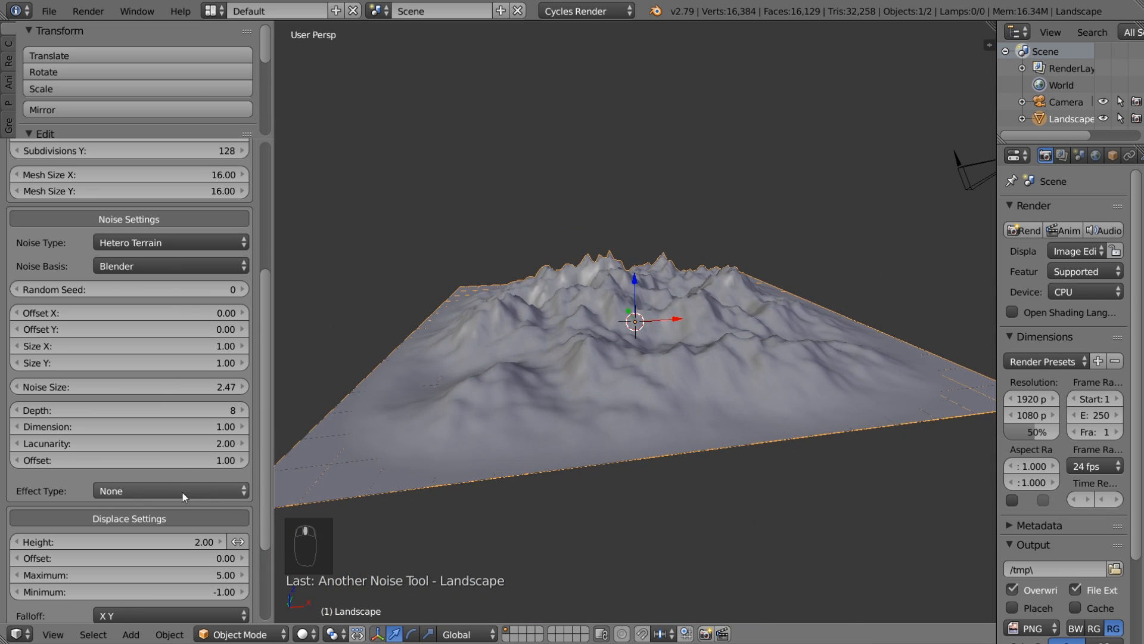
- Set the landscape's Noise Size to 4 and inspect the broader mountain shape
{"action": "left_click_drag", "start_coordinate": [147, 385], "coordinate": [221, 384]}
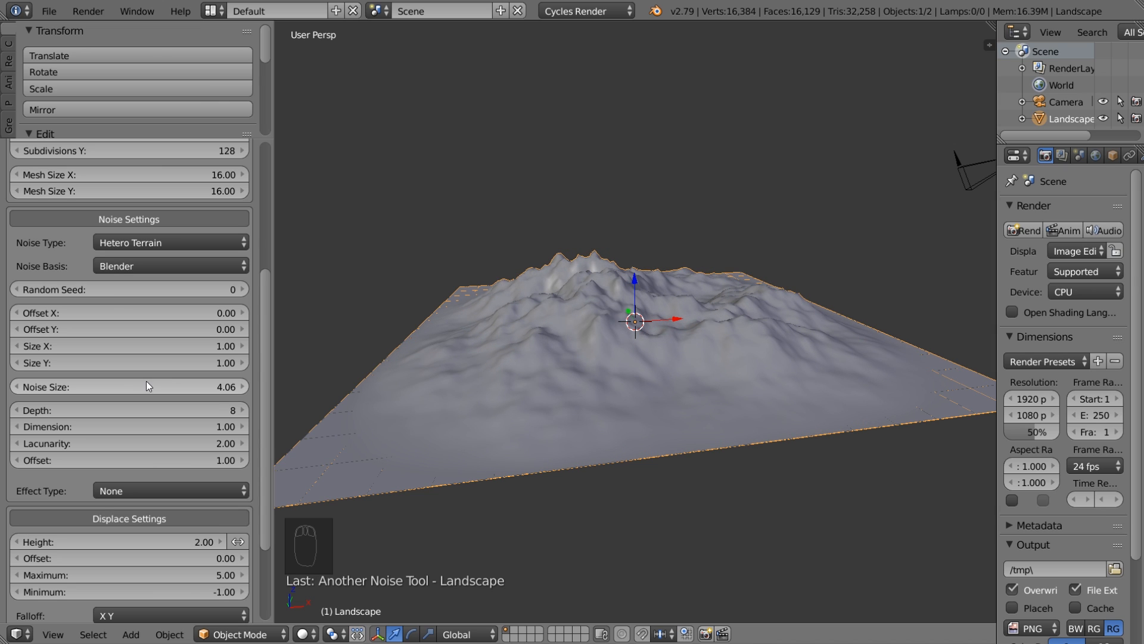
{"action": "left_click", "coordinate": [148, 387]}
{"action": "type", "text": "4"}
{"action": "key", "text": "Return"}
{"action": "middle_click_drag", "start_coordinate": [647, 325], "coordinate": [563, 316]}
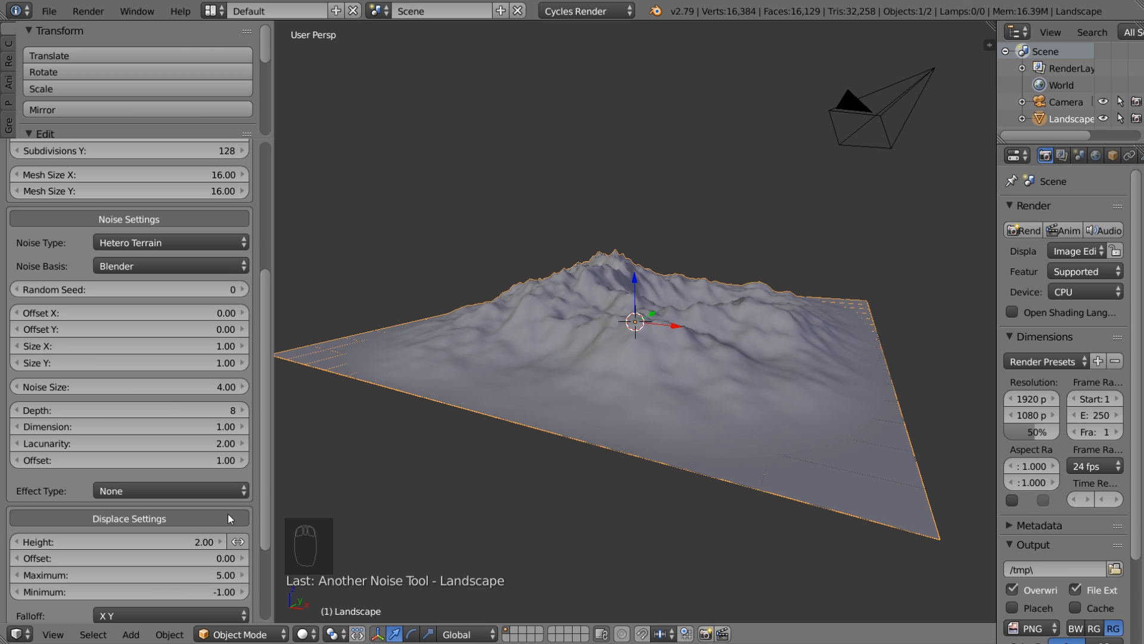
- Try the landscape with Falloff set to None and inspect its edges
{"action": "scroll", "coordinate": [187, 607], "scroll_direction": "down", "scroll_amount": 1}
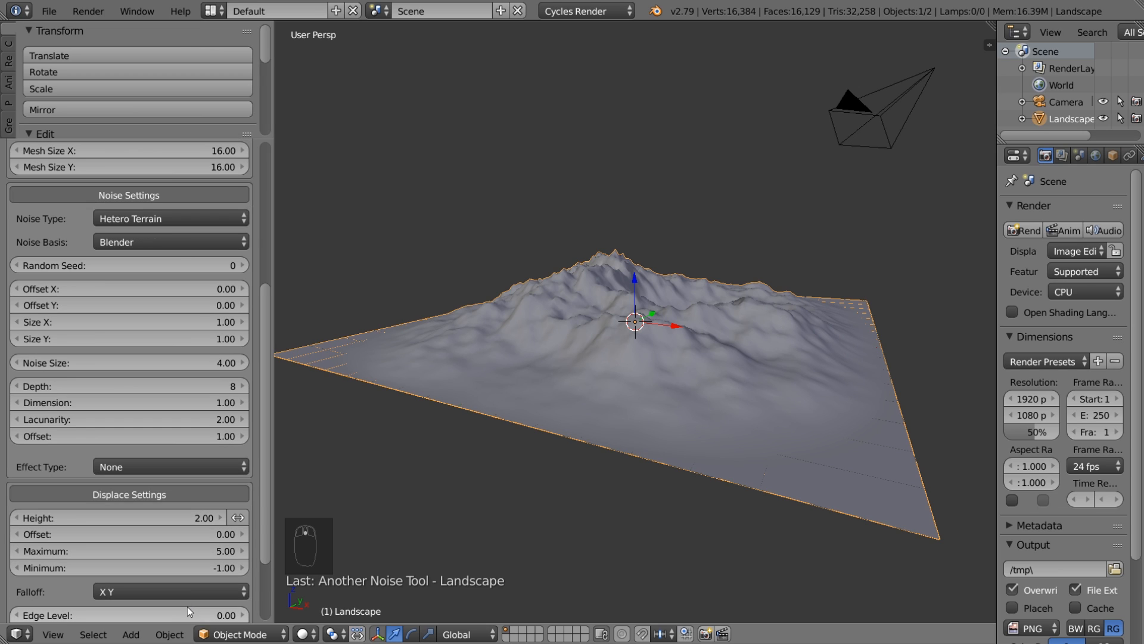
{"action": "left_click", "coordinate": [177, 590]}
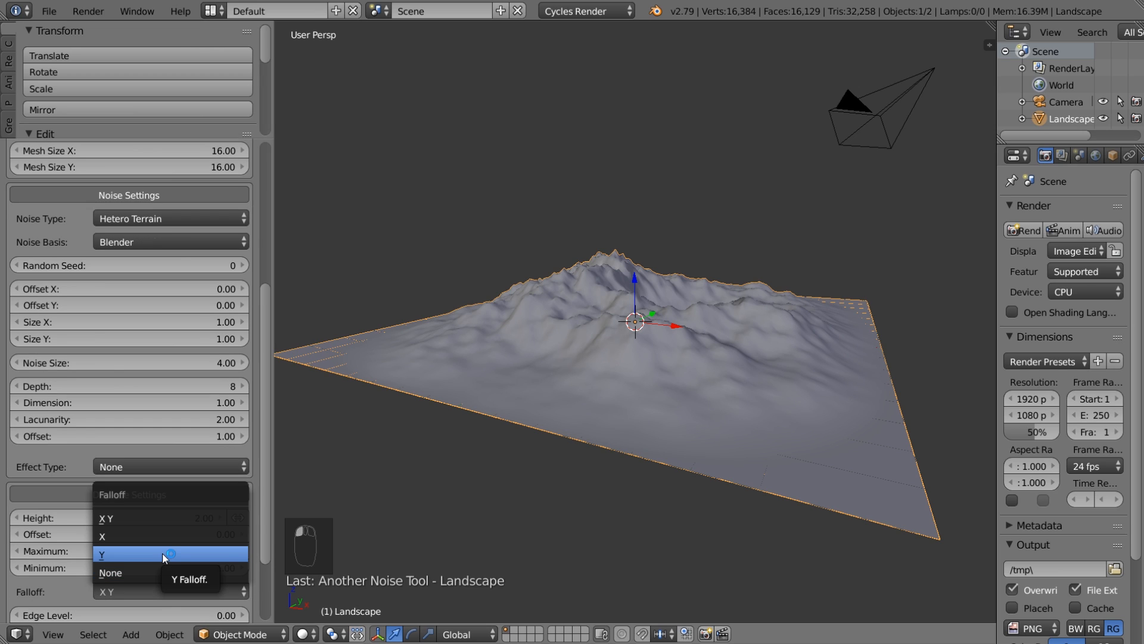
{"action": "left_click", "coordinate": [162, 571]}
{"action": "middle_click_drag", "start_coordinate": [588, 421], "coordinate": [586, 375]}
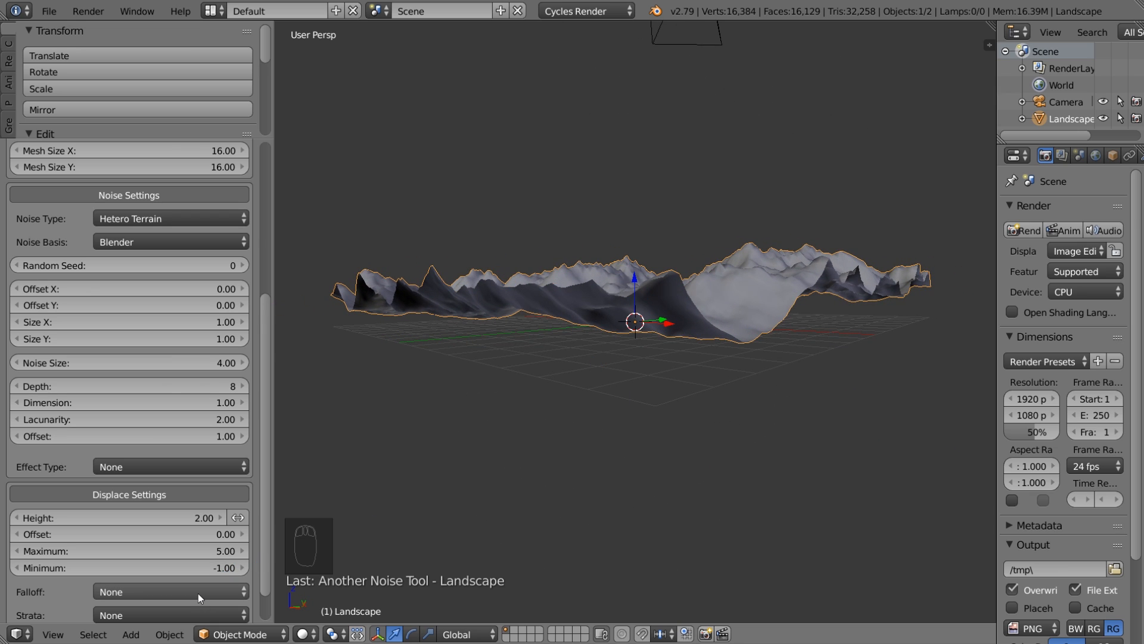
- Set the landscape's Falloff to Y and inspect the terrain from several sides
{"action": "scroll", "coordinate": [189, 601], "scroll_direction": "down", "scroll_amount": 1}
{"action": "left_click", "coordinate": [174, 564]}
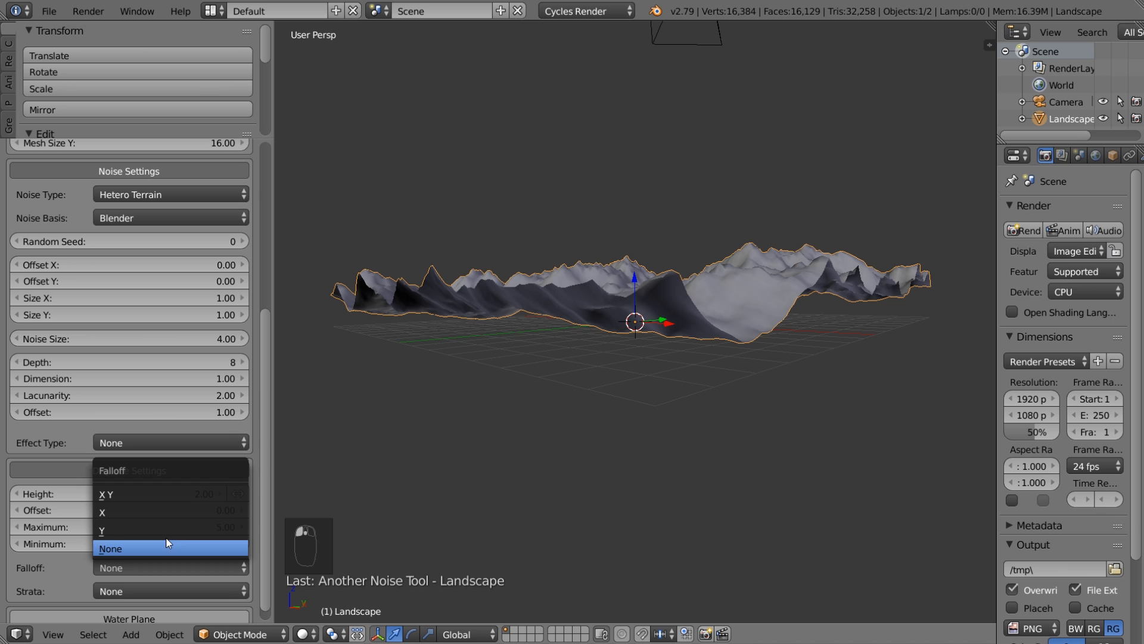
{"action": "left_click", "coordinate": [170, 529]}
{"action": "middle_click_drag", "start_coordinate": [511, 405], "coordinate": [762, 424]}
{"action": "middle_click_drag", "start_coordinate": [671, 338], "coordinate": [668, 363]}
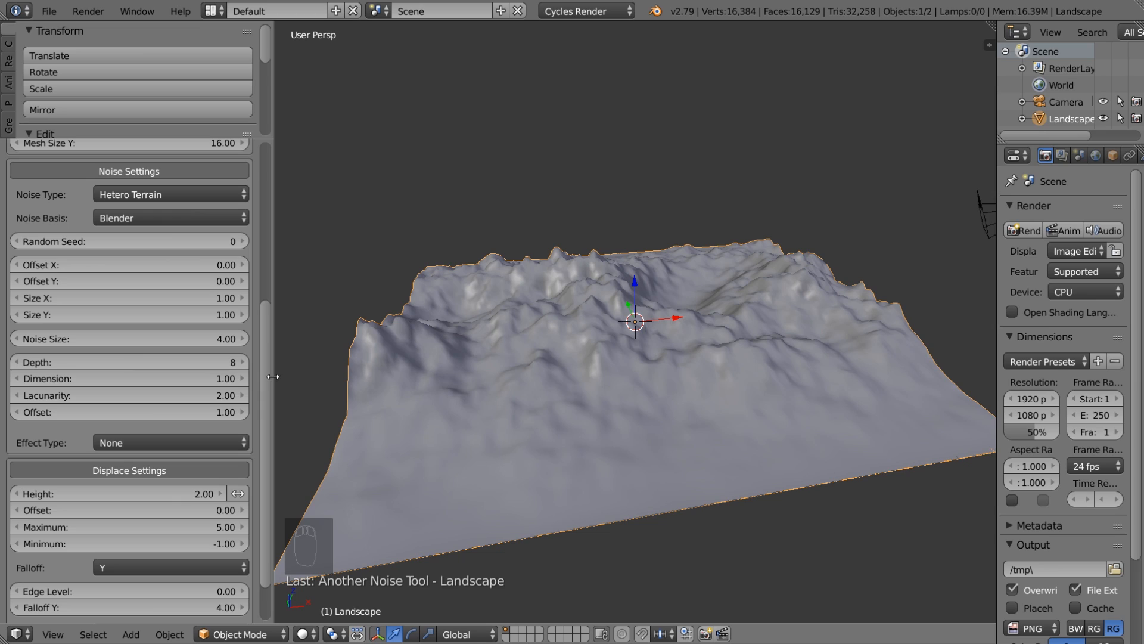
- Set the landscape's Noise Size to 5
{"action": "left_click", "coordinate": [135, 337]}
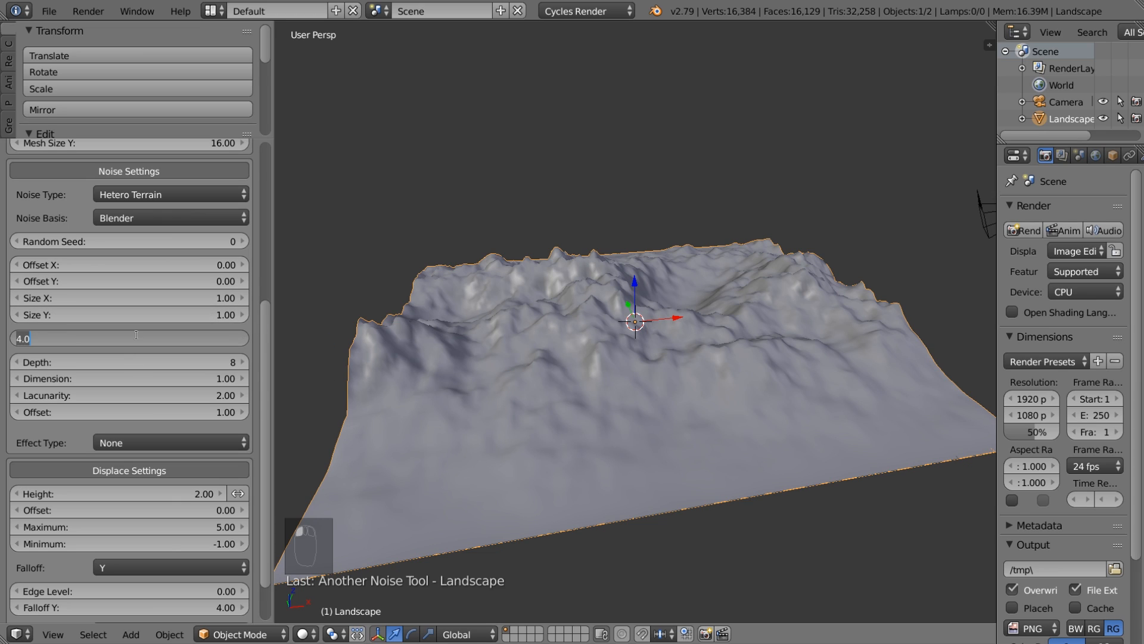
{"action": "type", "text": "5"}
{"action": "key", "text": "Return"}
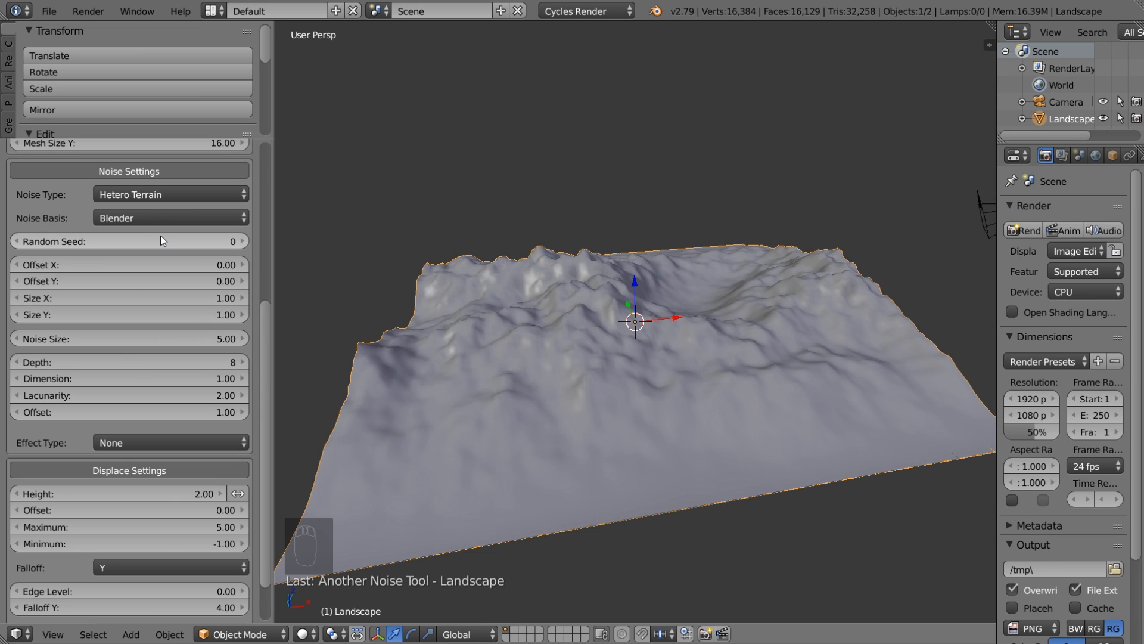
- Try the Hybrid MFractal and Turbulence noise types on the landscape and inspect each terrain shape
{"action": "left_click", "coordinate": [157, 199]}
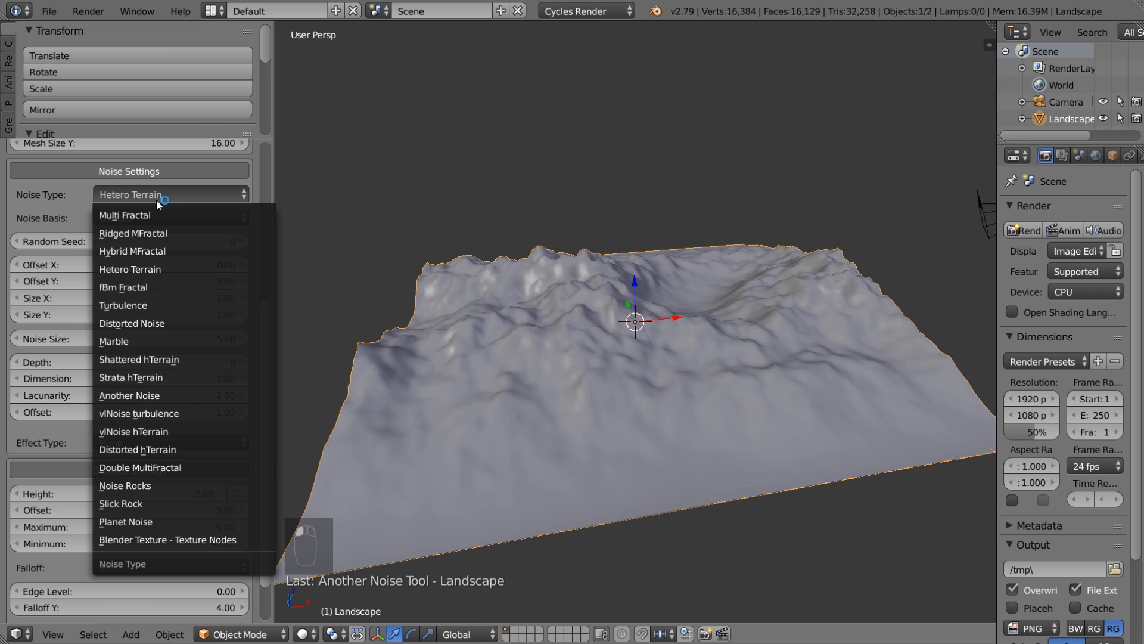
{"action": "left_click", "coordinate": [184, 250]}
{"action": "middle_click_drag", "start_coordinate": [646, 384], "coordinate": [581, 383]}
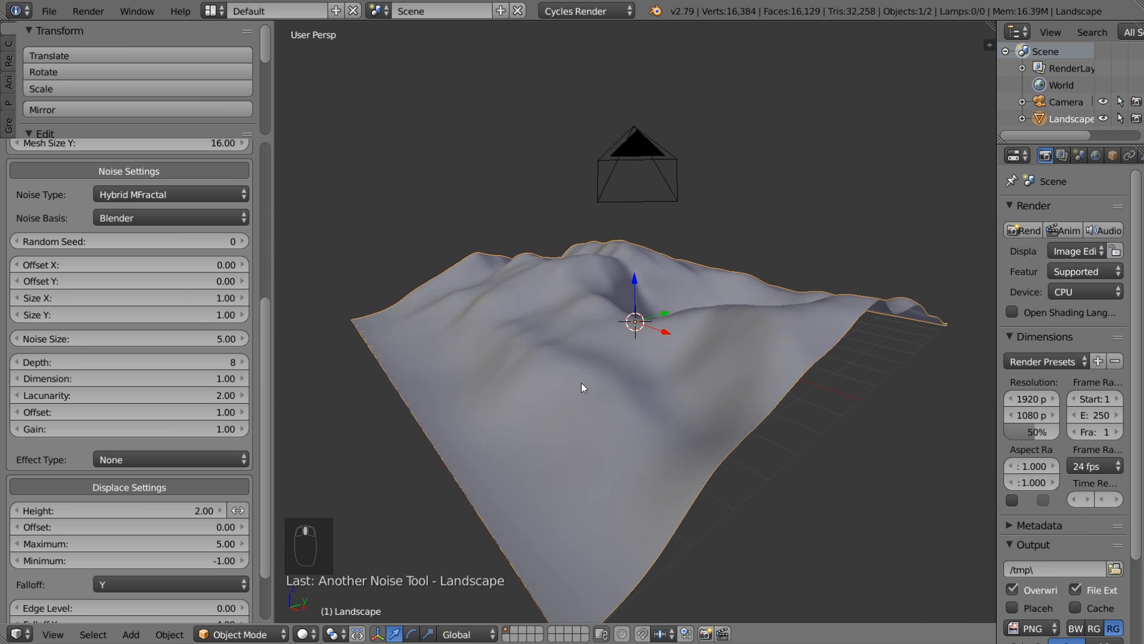
{"action": "left_click", "coordinate": [174, 194]}
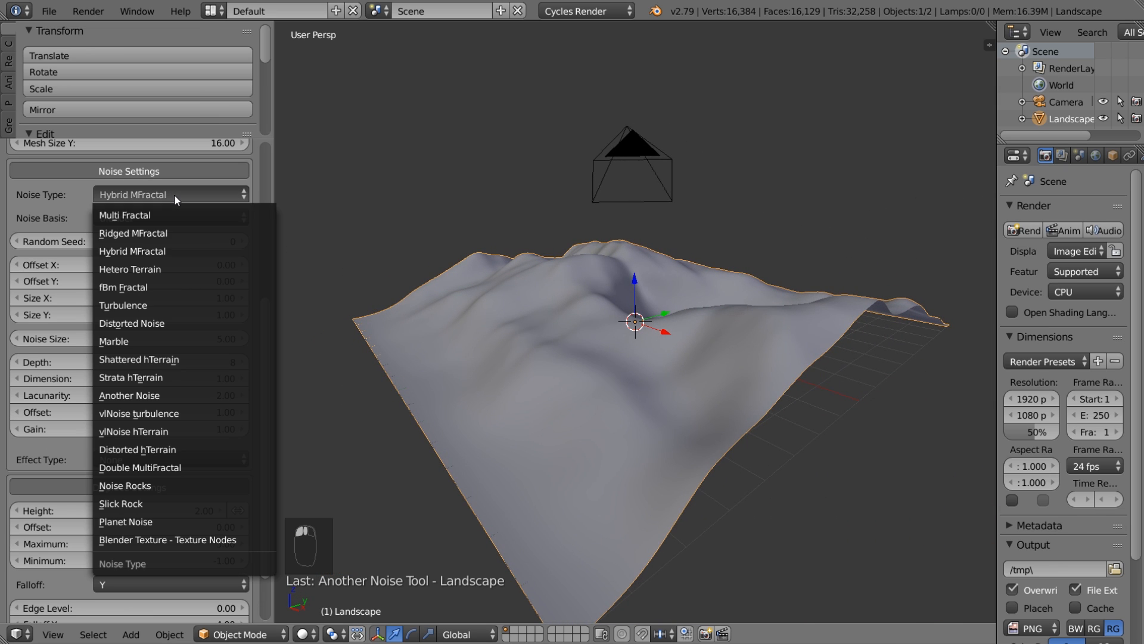
{"action": "left_click", "coordinate": [147, 308]}
{"action": "middle_click_drag", "start_coordinate": [489, 343], "coordinate": [620, 344]}
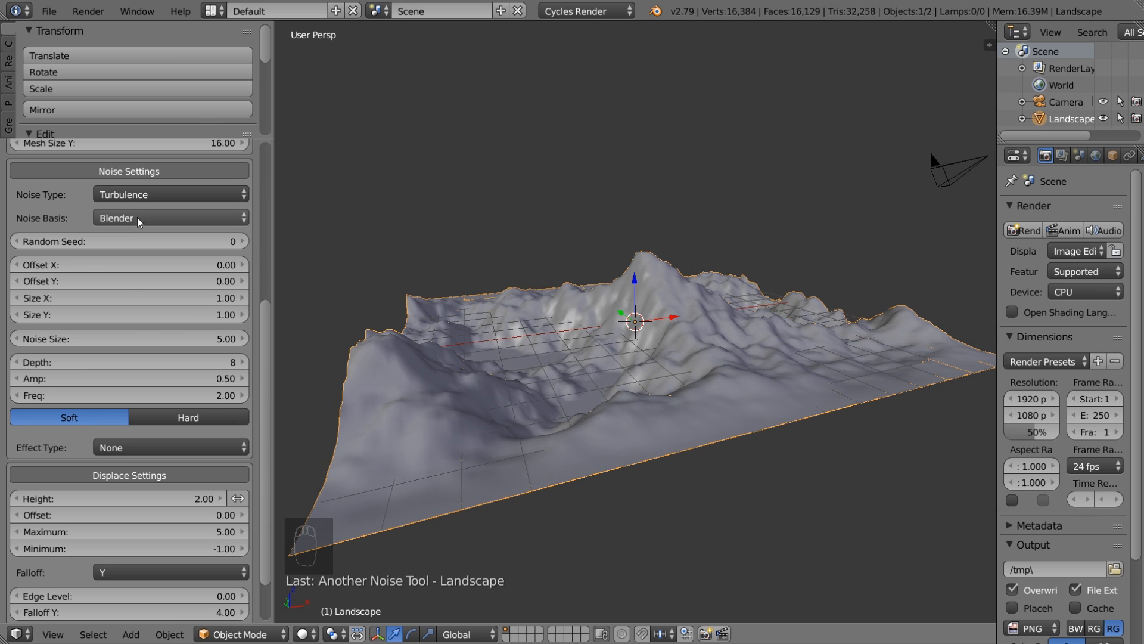
- Try the Another Noise and Distorted hTerrain noise types on the landscape and compare the shapes from different sides
{"action": "left_click", "coordinate": [146, 196]}
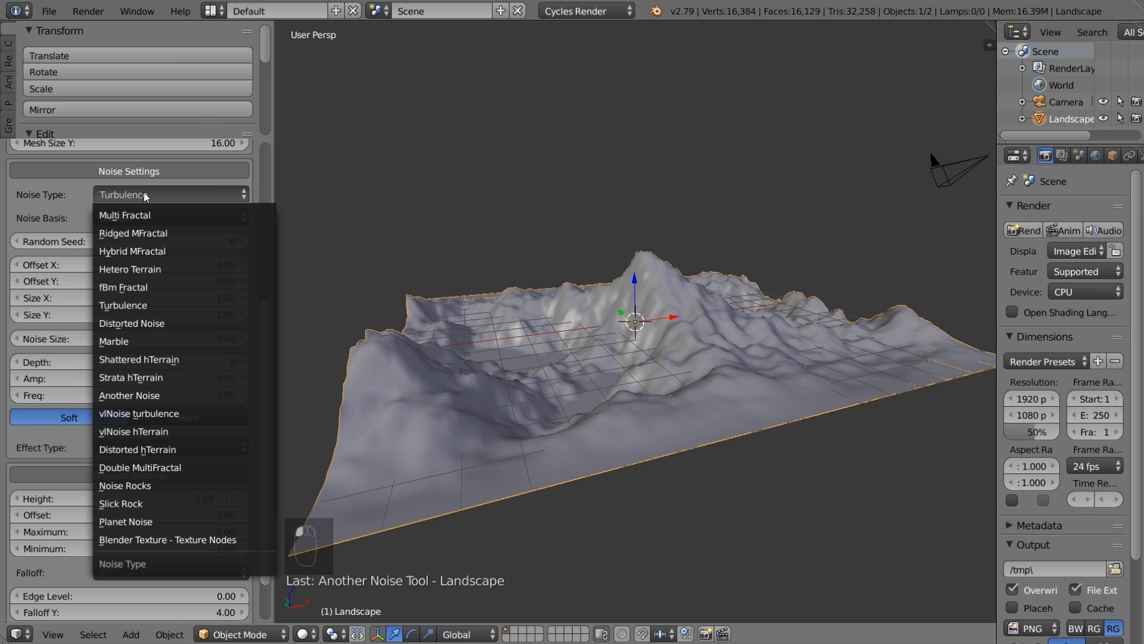
{"action": "left_click", "coordinate": [175, 395]}
{"action": "middle_click_drag", "start_coordinate": [425, 375], "coordinate": [895, 364]}
{"action": "left_click", "coordinate": [159, 194]}
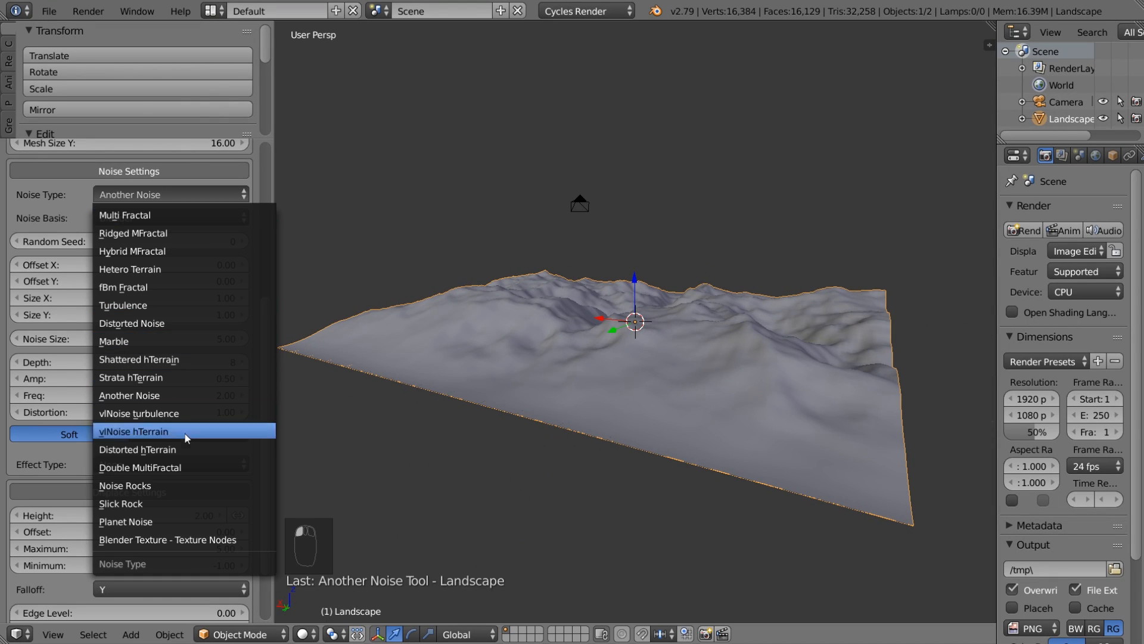
{"action": "left_click", "coordinate": [190, 448]}
{"action": "middle_click_drag", "start_coordinate": [322, 413], "coordinate": [667, 329]}
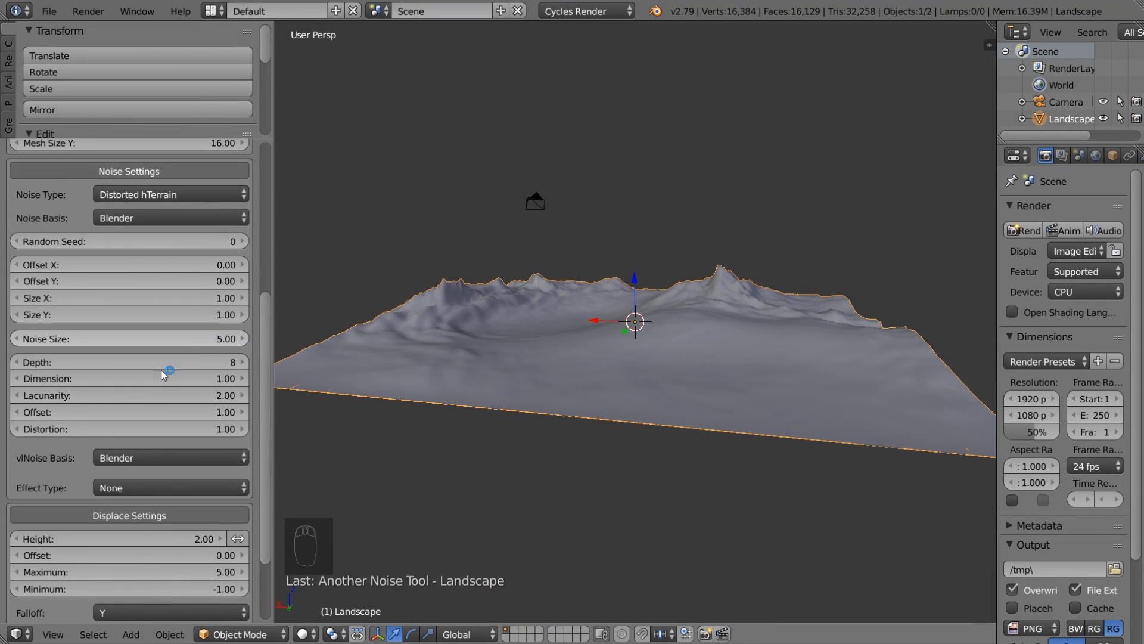
{"action": "left_click", "coordinate": [176, 199]}
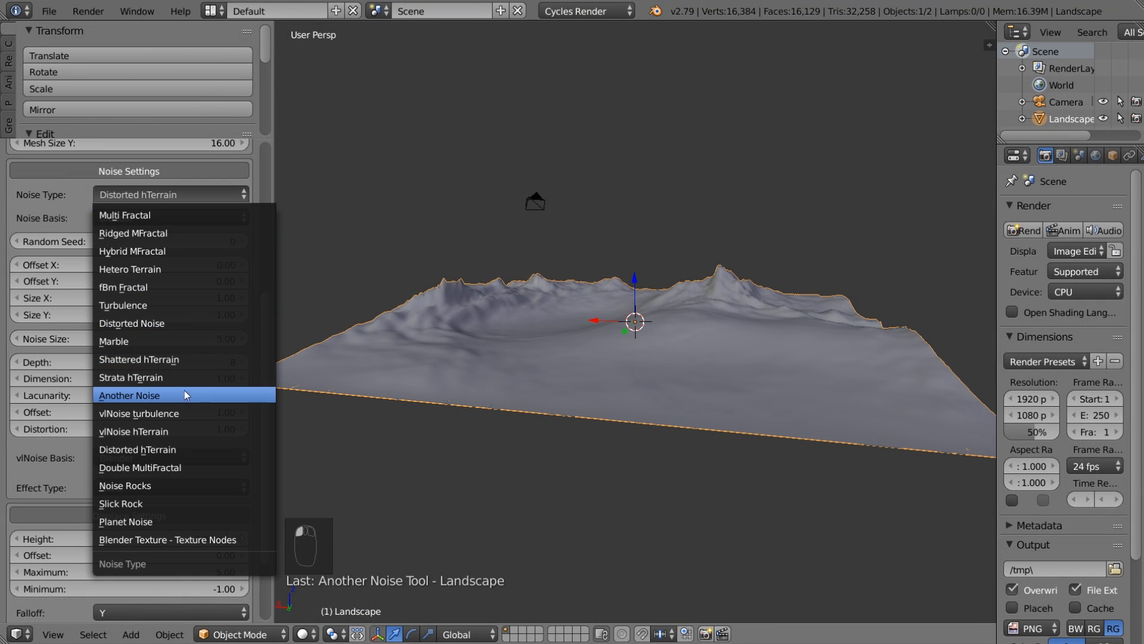
{"action": "left_click", "coordinate": [181, 448]}
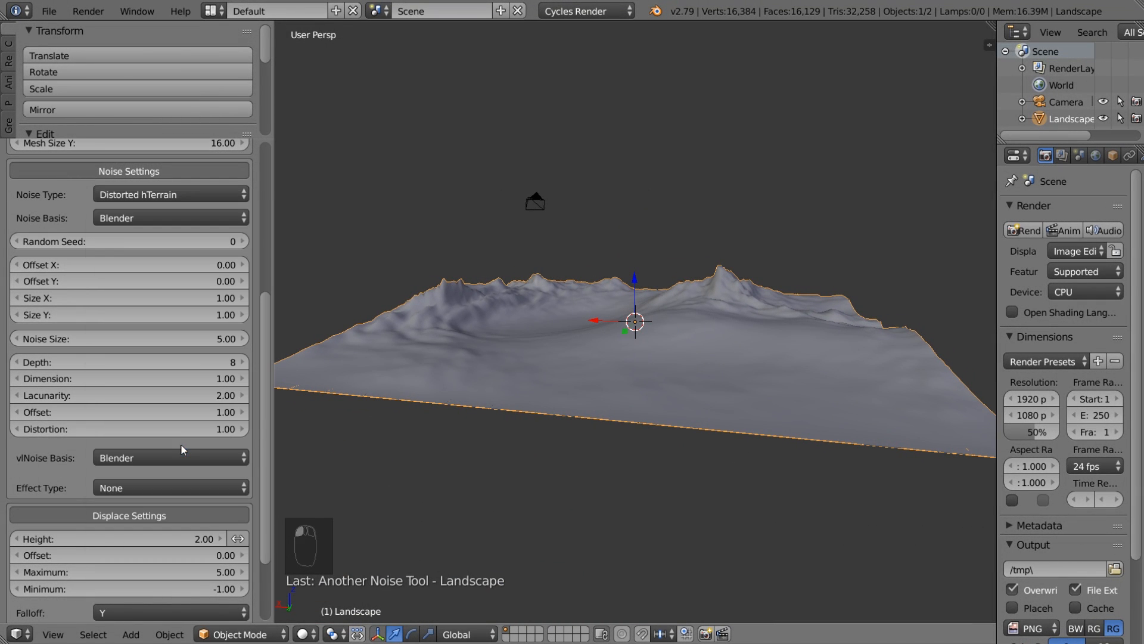
- Set the landscape's Noise Type to Slick Rock and inspect the terrain
{"action": "left_click", "coordinate": [177, 195]}
{"action": "left_click", "coordinate": [141, 496]}
{"action": "middle_click_drag", "start_coordinate": [586, 358], "coordinate": [876, 376]}
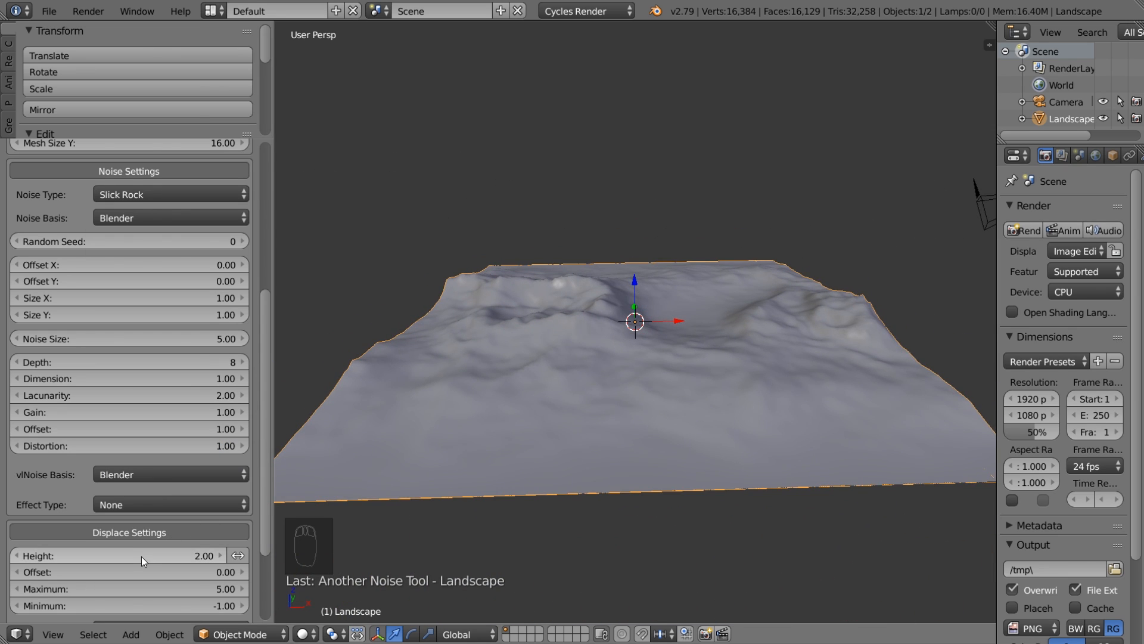
- Reduce the landscape's Noise Size to 3.5 and inspect the terrain from several sides
{"action": "left_click_drag", "start_coordinate": [141, 337], "coordinate": [75, 337]}
{"action": "middle_click_drag", "start_coordinate": [709, 326], "coordinate": [363, 309]}
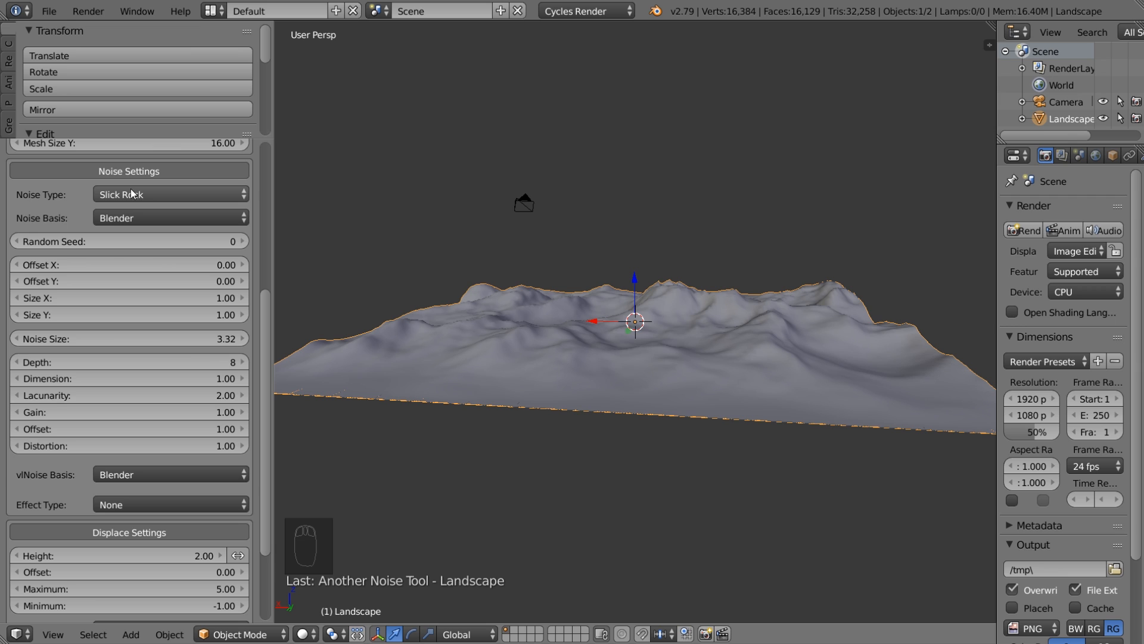
{"action": "left_click", "coordinate": [207, 338]}
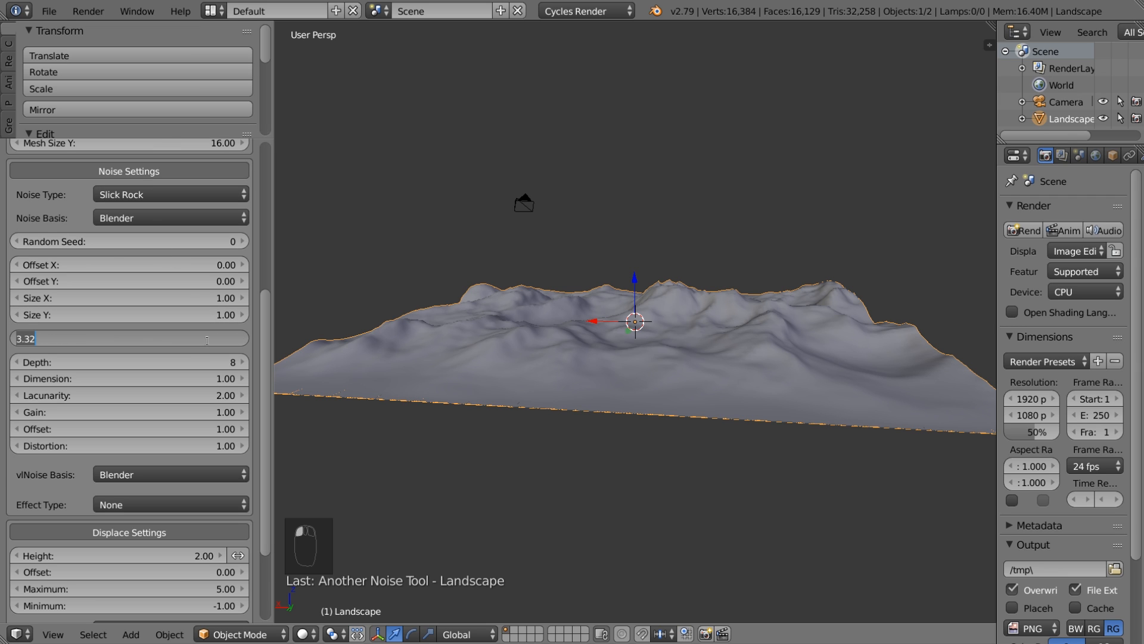
{"action": "type", "text": "3.5"}
{"action": "key", "text": "Return"}
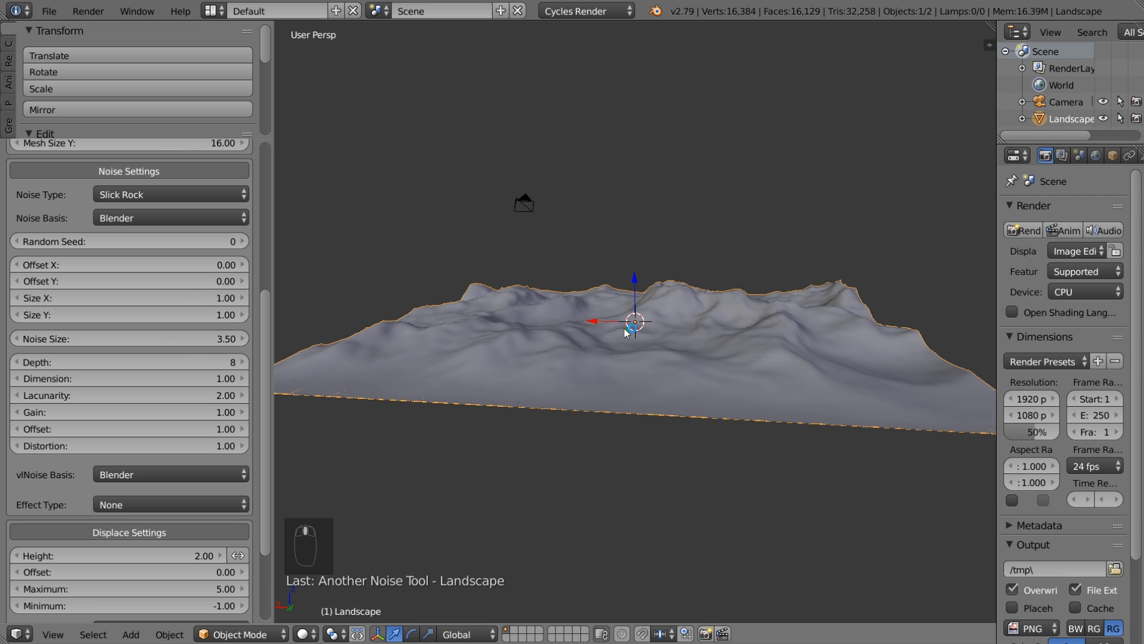
{"action": "middle_click_drag", "start_coordinate": [596, 358], "coordinate": [920, 334]}
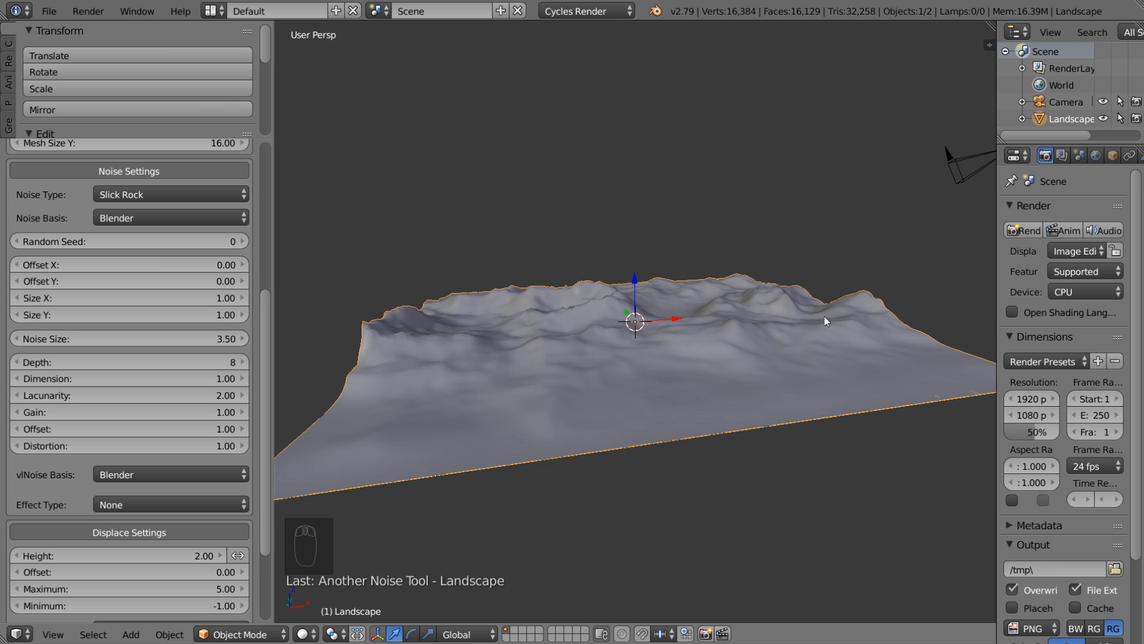
{"action": "middle_click_drag", "start_coordinate": [824, 316], "coordinate": [692, 337]}
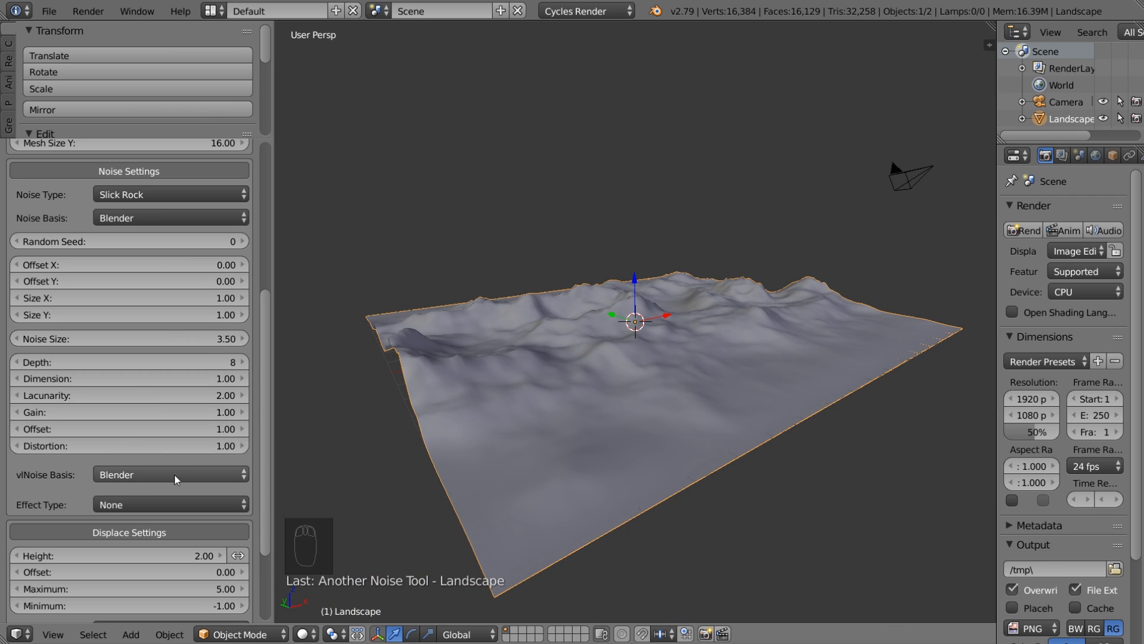
- Lower the landscape's noise Depth to 4 and inspect the terrain from different angles
{"action": "scroll", "coordinate": [177, 480], "scroll_direction": "down", "scroll_amount": 5}
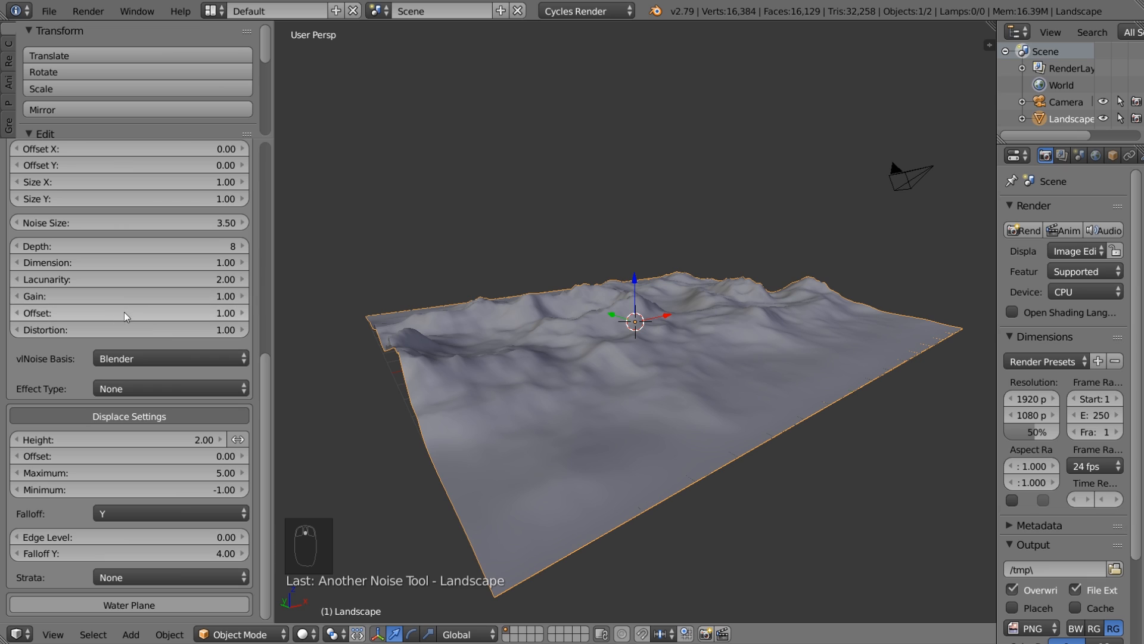
{"action": "left_click", "coordinate": [17, 247]}
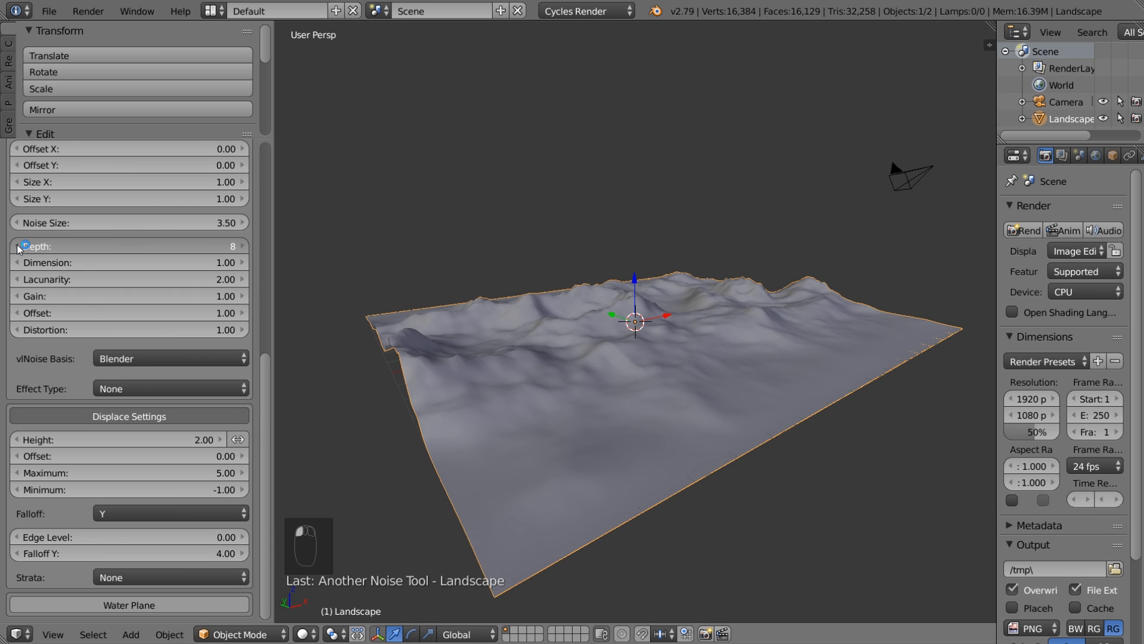
{"action": "left_click", "coordinate": [18, 247]}
{"action": "left_click", "coordinate": [18, 246]}
{"action": "left_click", "coordinate": [18, 247]}
{"action": "middle_click_drag", "start_coordinate": [541, 327], "coordinate": [549, 332]}
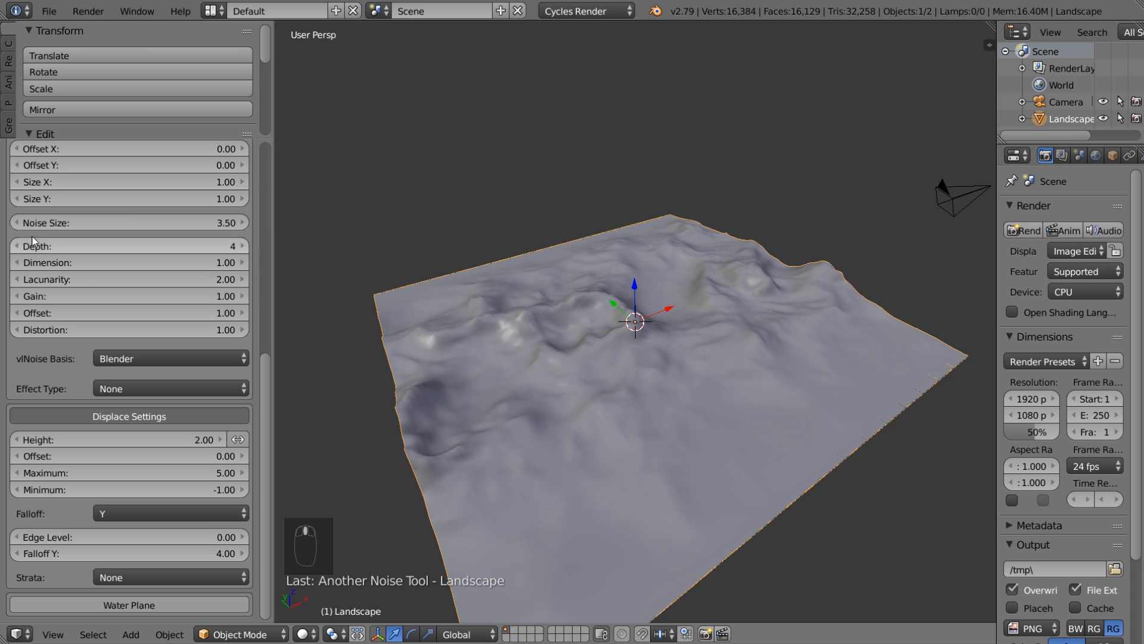
{"action": "middle_click_drag", "start_coordinate": [662, 450], "coordinate": [655, 417]}
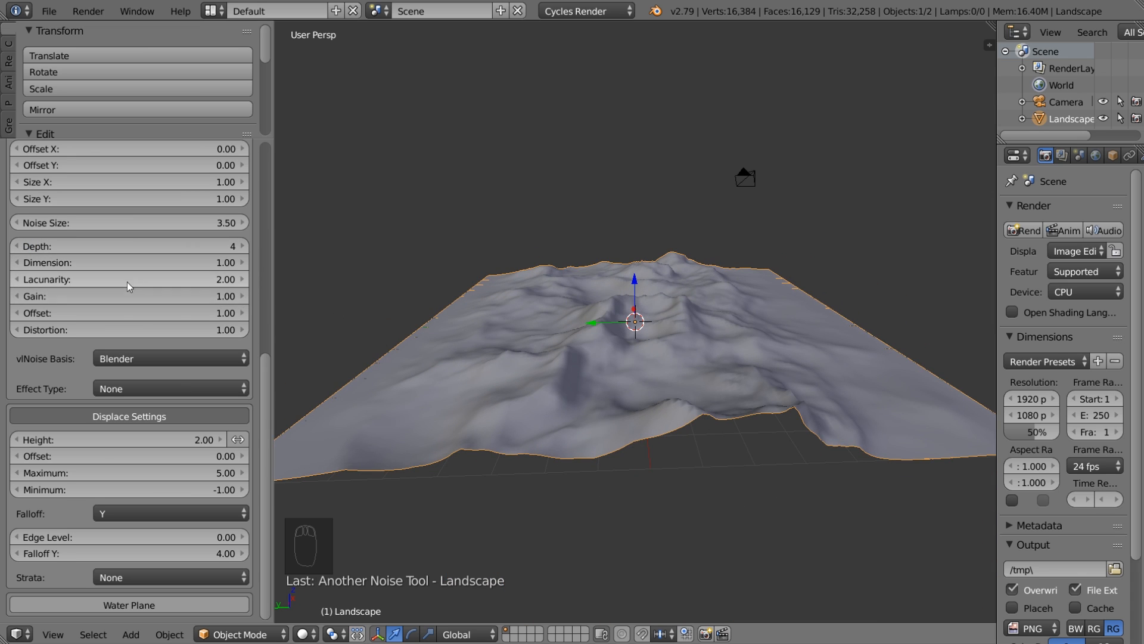
- Examine the landscape's mesh density up close in wireframe display, then return to solid shading
{"action": "scroll", "coordinate": [127, 282], "scroll_direction": "up", "scroll_amount": 3}
{"action": "middle_click_drag", "start_coordinate": [573, 361], "coordinate": [703, 381]}
{"action": "scroll", "coordinate": [189, 313], "scroll_direction": "up", "scroll_amount": 3}
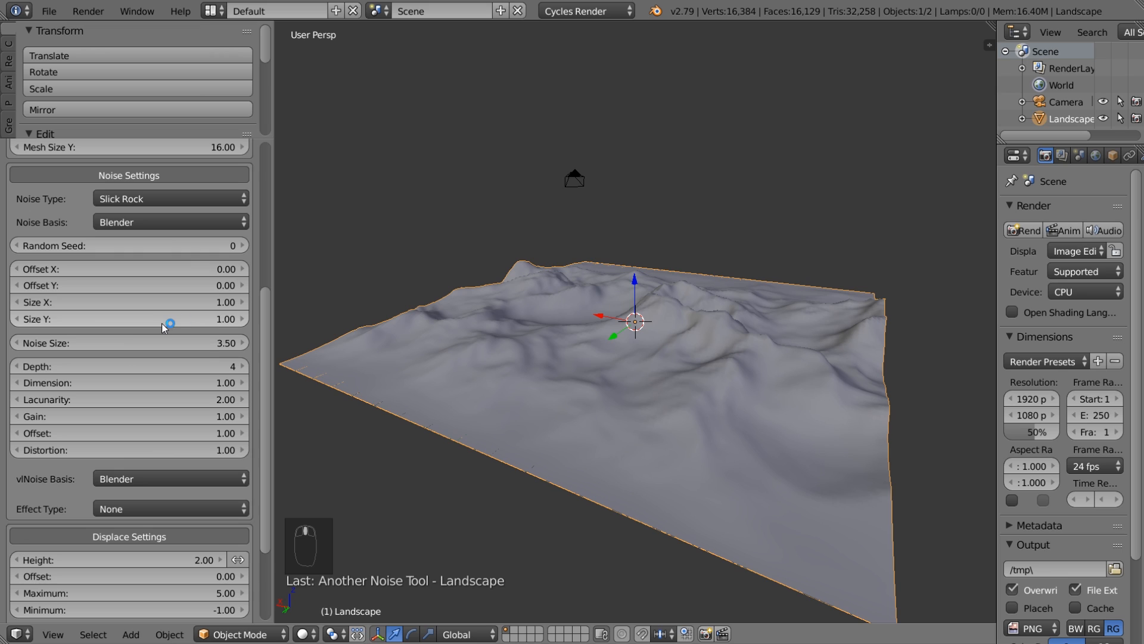
{"action": "scroll", "coordinate": [624, 398], "scroll_direction": "up", "scroll_amount": 2}
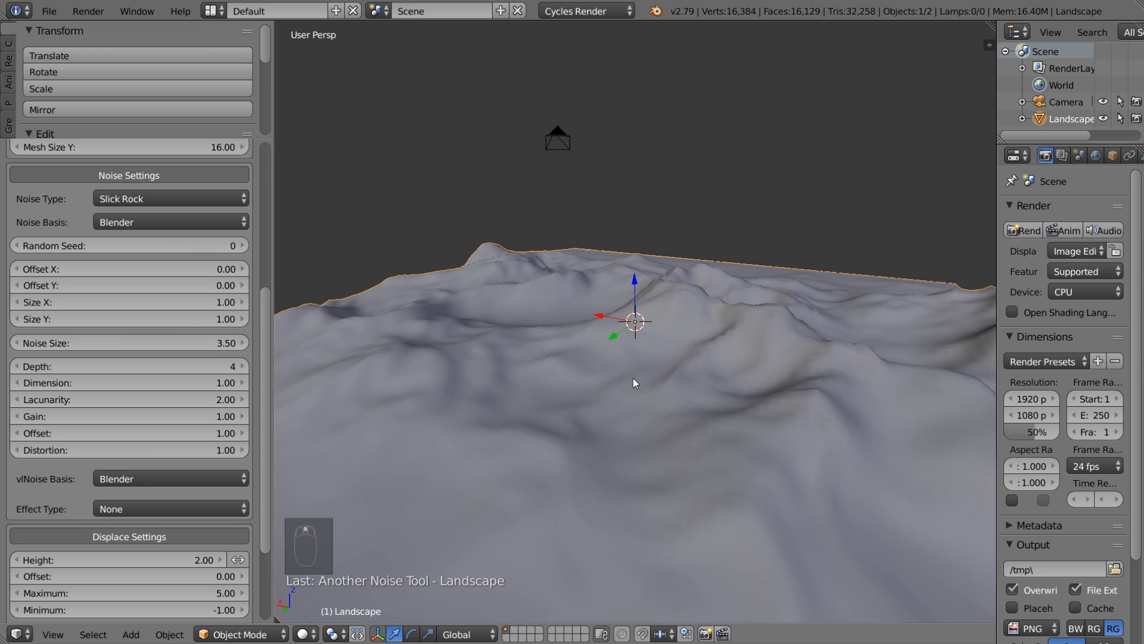
{"action": "key", "text": "z"}
{"action": "scroll", "coordinate": [678, 403], "scroll_direction": "down", "scroll_amount": 2}
{"action": "key", "text": "z"}
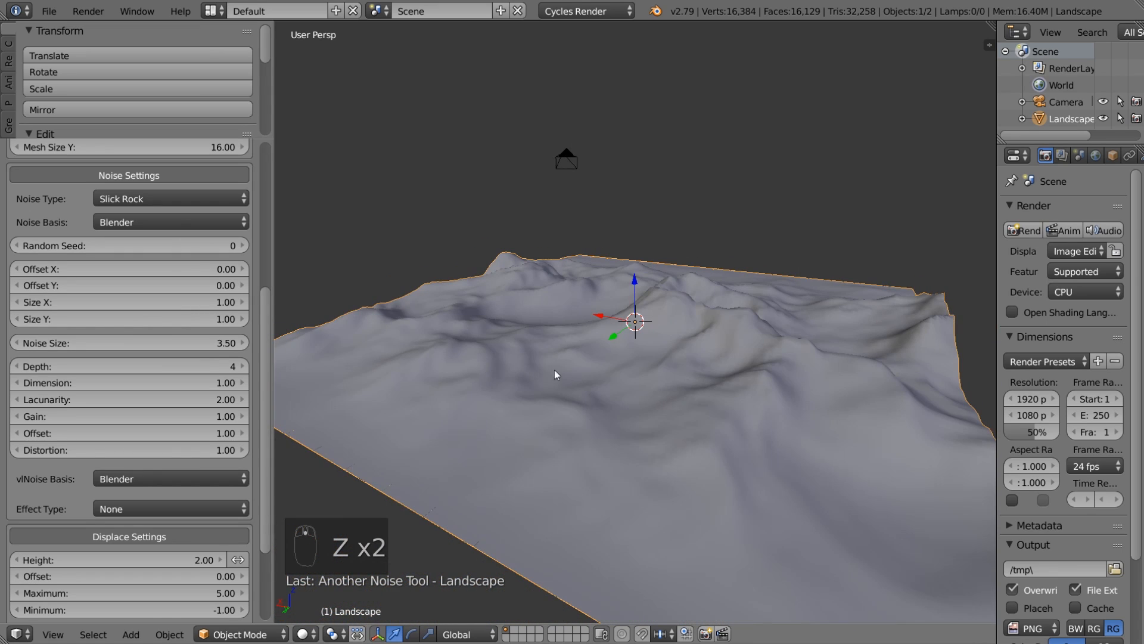
- Set the landscape's Subdivisions X and Y to 64 and inspect the whole terrain
{"action": "scroll", "coordinate": [125, 358], "scroll_direction": "up", "scroll_amount": 3}
{"action": "scroll", "coordinate": [126, 357], "scroll_direction": "up", "scroll_amount": 2}
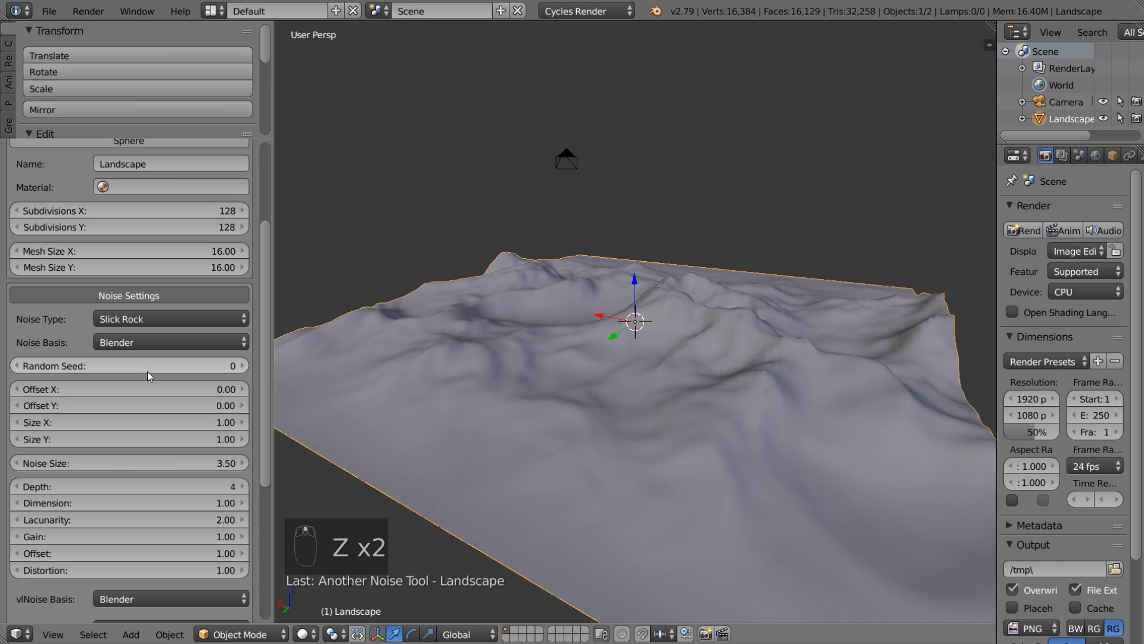
{"action": "left_click", "coordinate": [164, 209]}
{"action": "type", "text": "64"}
{"action": "left_click", "coordinate": [149, 232]}
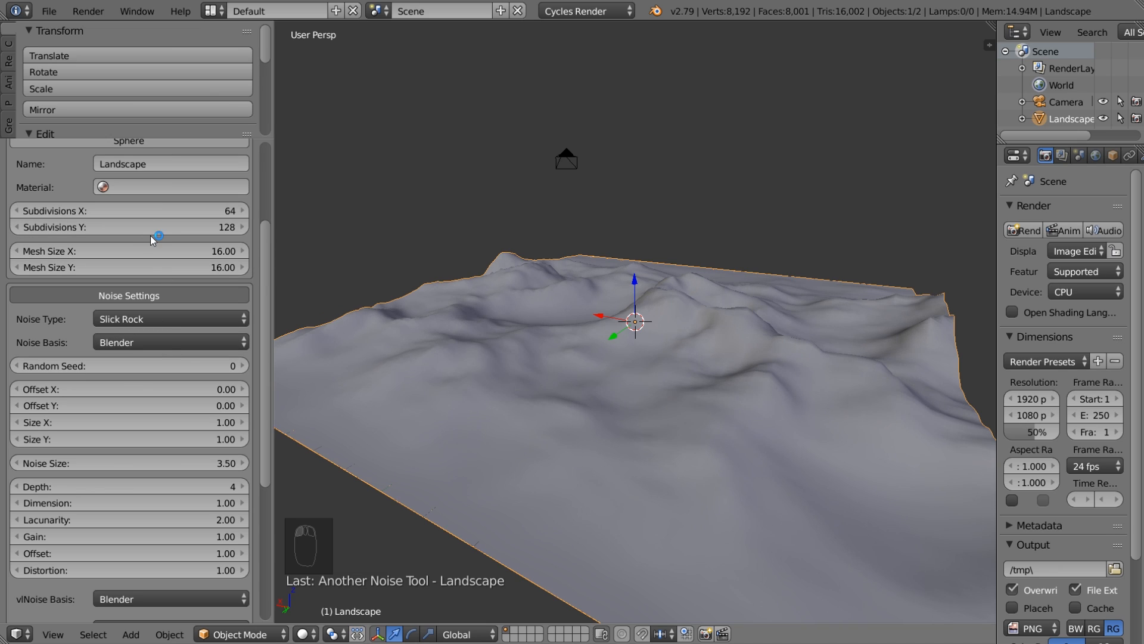
{"action": "type", "text": "64"}
{"action": "key", "text": "Return"}
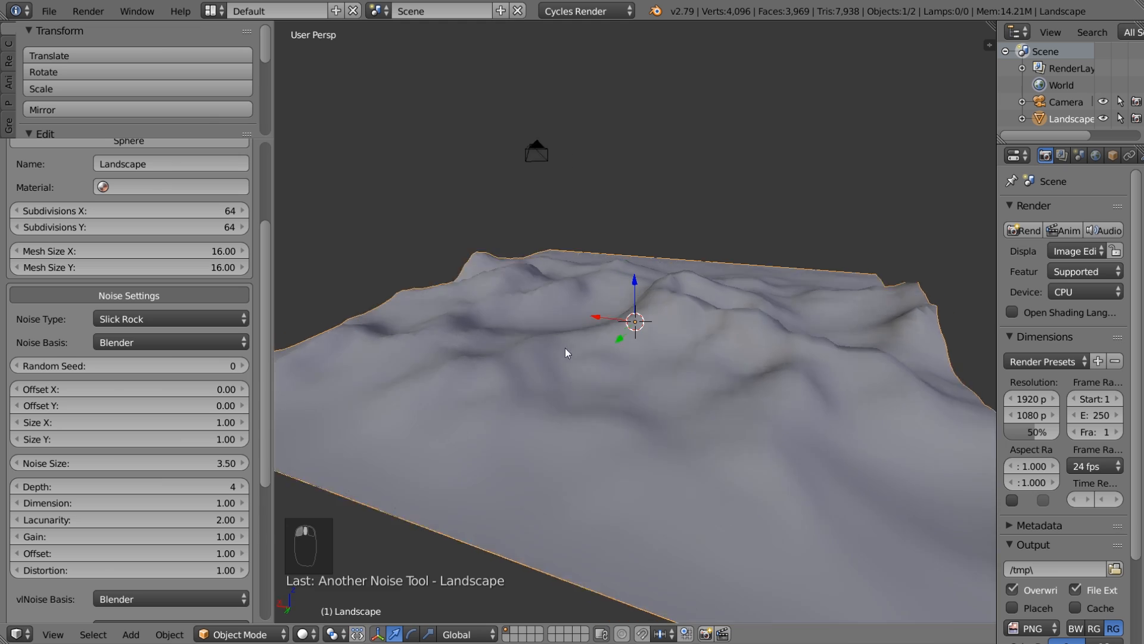
{"action": "middle_click_drag", "start_coordinate": [564, 348], "coordinate": [621, 381]}
{"action": "scroll", "coordinate": [520, 441], "scroll_direction": "down", "scroll_amount": 4}
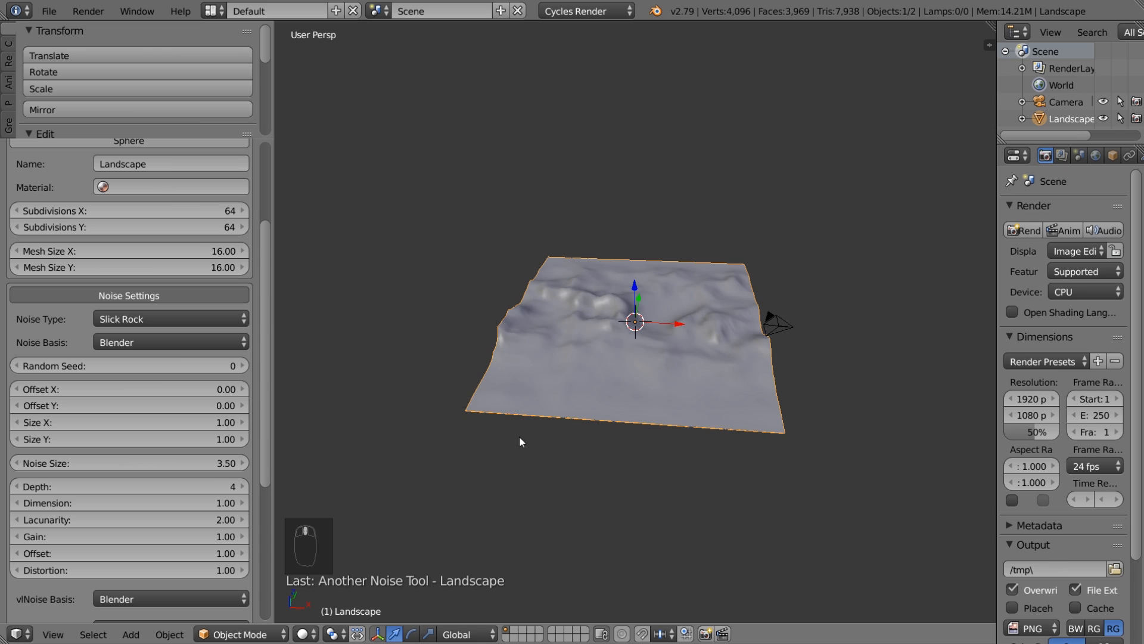
- Enter and leave Edit Mode on the landscape, and enlarge the tool area above the last-operation settings
{"action": "key", "text": "Tab"}
{"action": "key", "text": "Tab"}
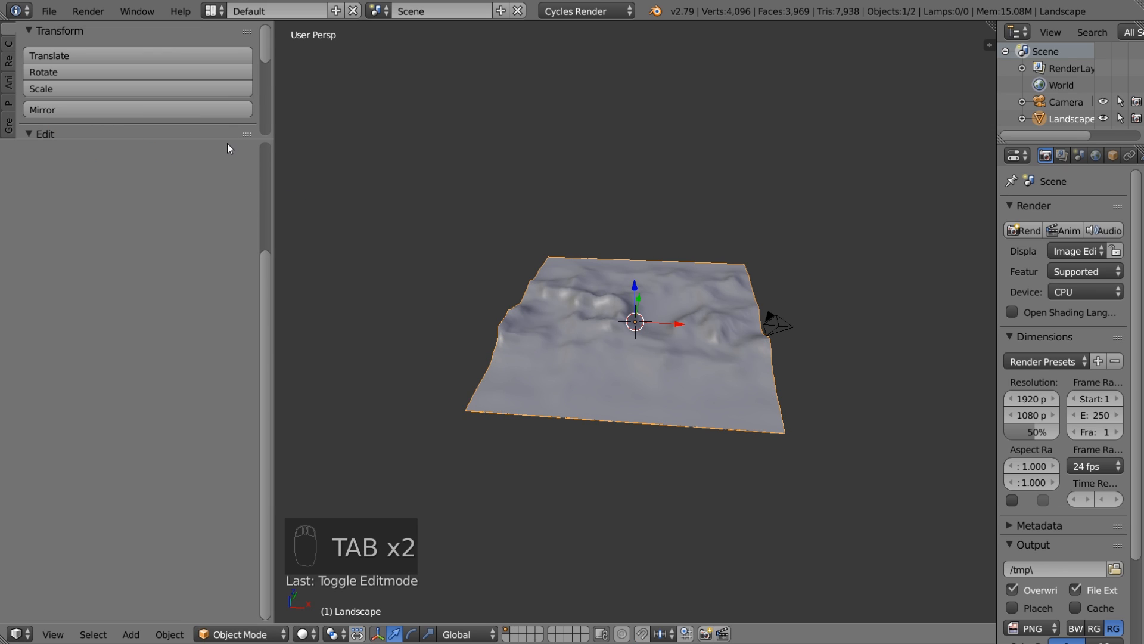
{"action": "left_click_drag", "start_coordinate": [228, 141], "coordinate": [211, 416]}
{"action": "middle_click_drag", "start_coordinate": [661, 322], "coordinate": [683, 304]}
{"action": "middle_click_drag", "start_coordinate": [648, 340], "coordinate": [643, 366]}
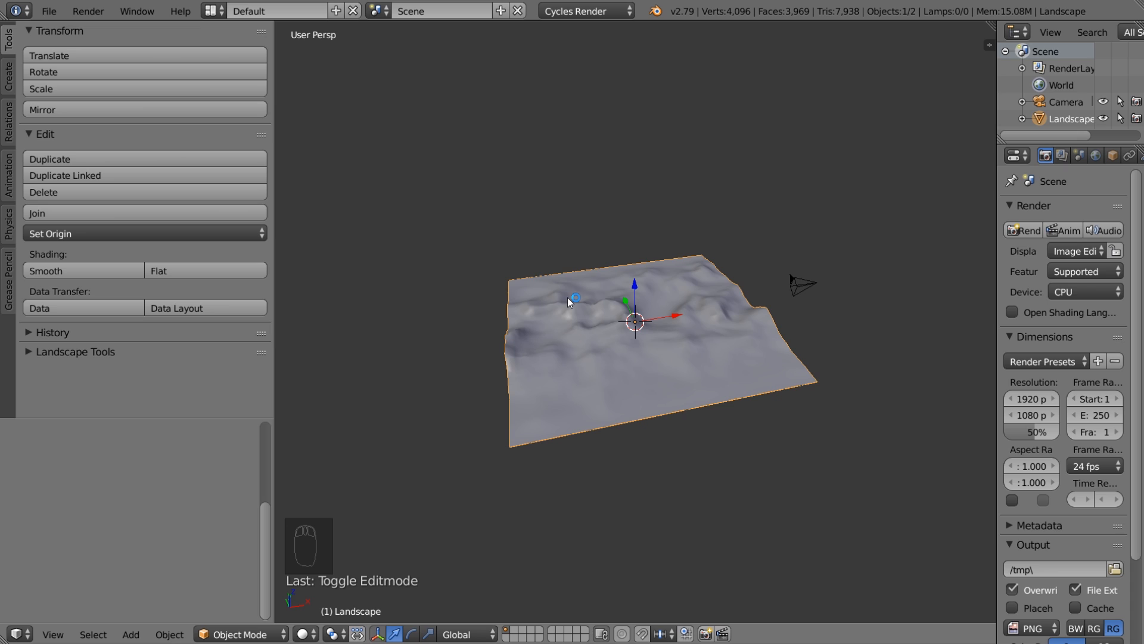
- Add a cube mesh at the centre of the landscape
{"action": "key", "text": "shift+a"}
{"action": "mouse_move", "coordinate": [568, 298]}
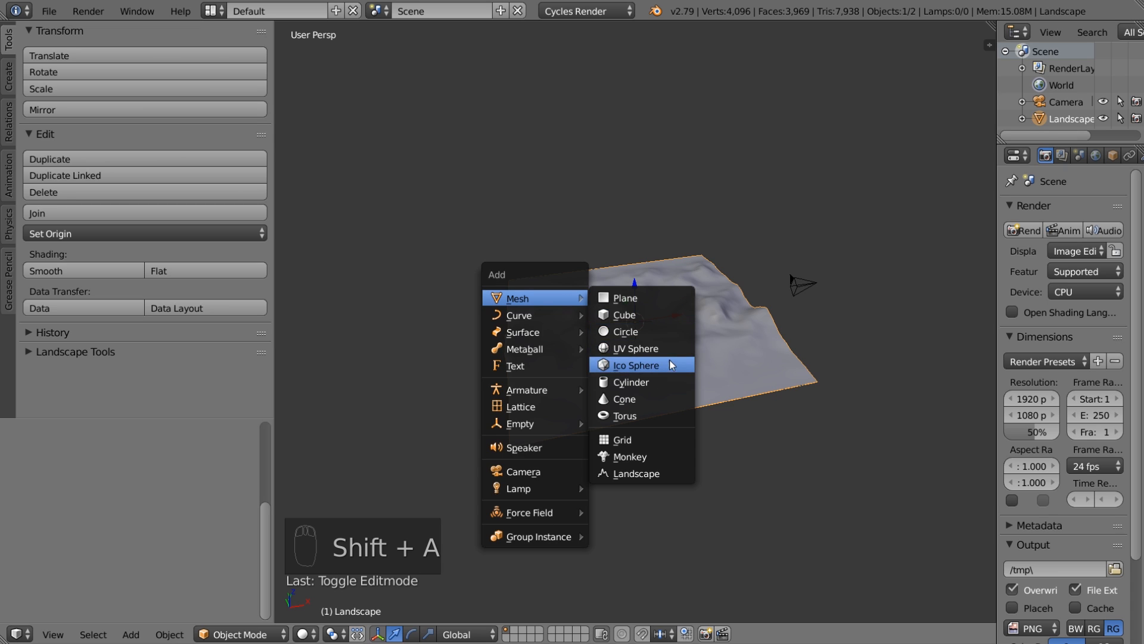
{"action": "left_click", "coordinate": [662, 320]}
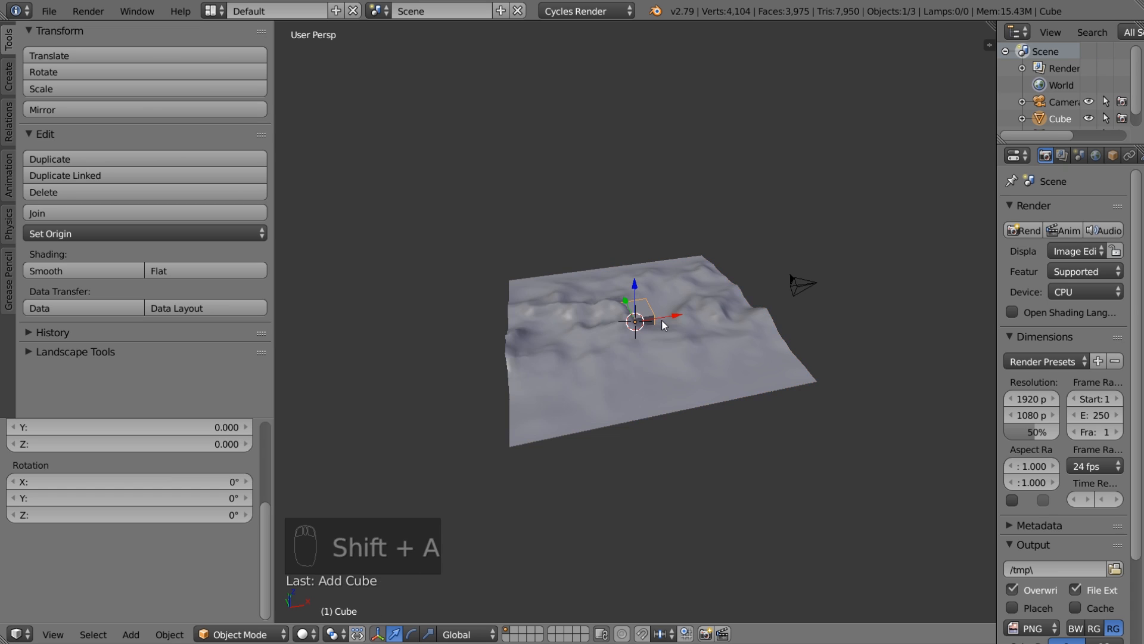
- Scale the cube uniformly by 8 in the front orthographic view and switch to wireframe display
{"action": "middle_click_drag", "start_coordinate": [681, 356], "coordinate": [670, 350]}
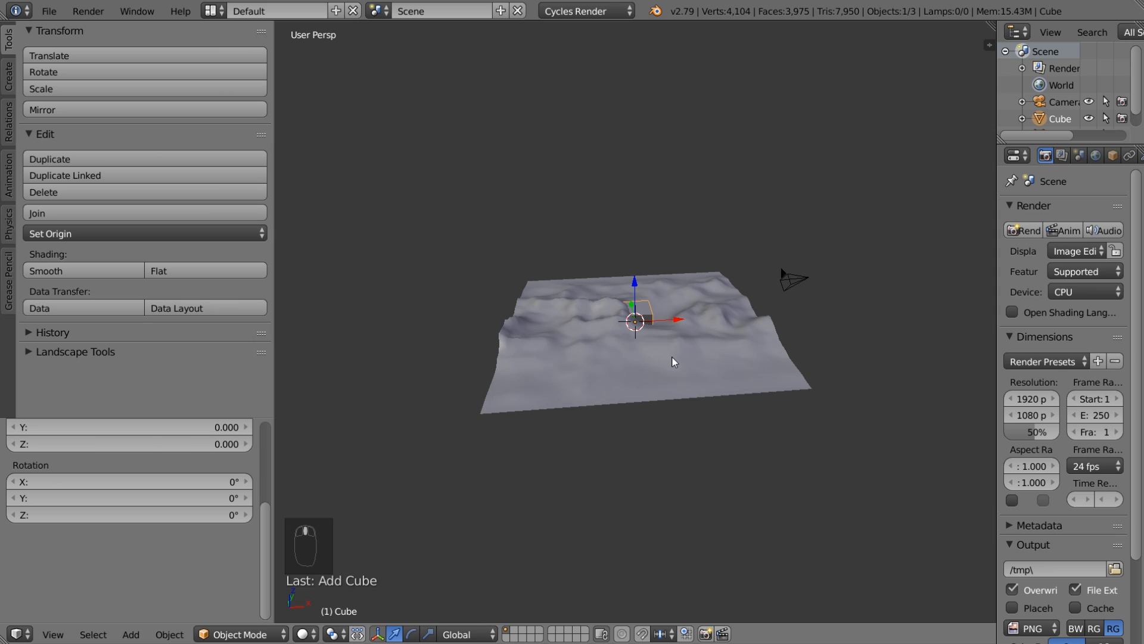
{"action": "key", "text": "KP_1"}
{"action": "key", "text": "KP_5"}
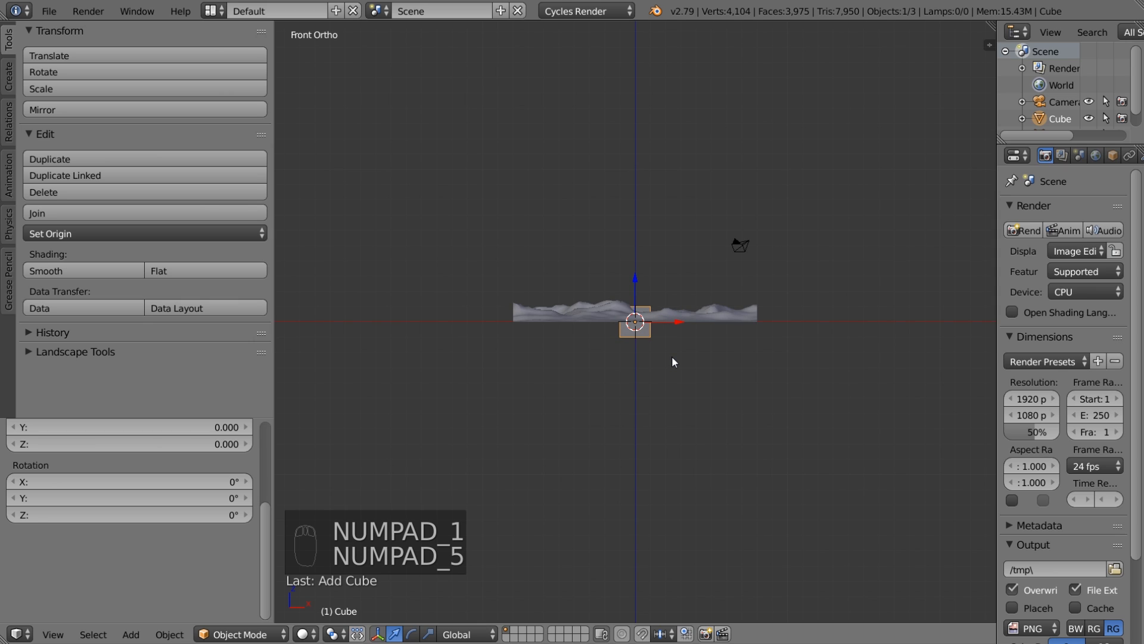
{"action": "key", "text": "s"}
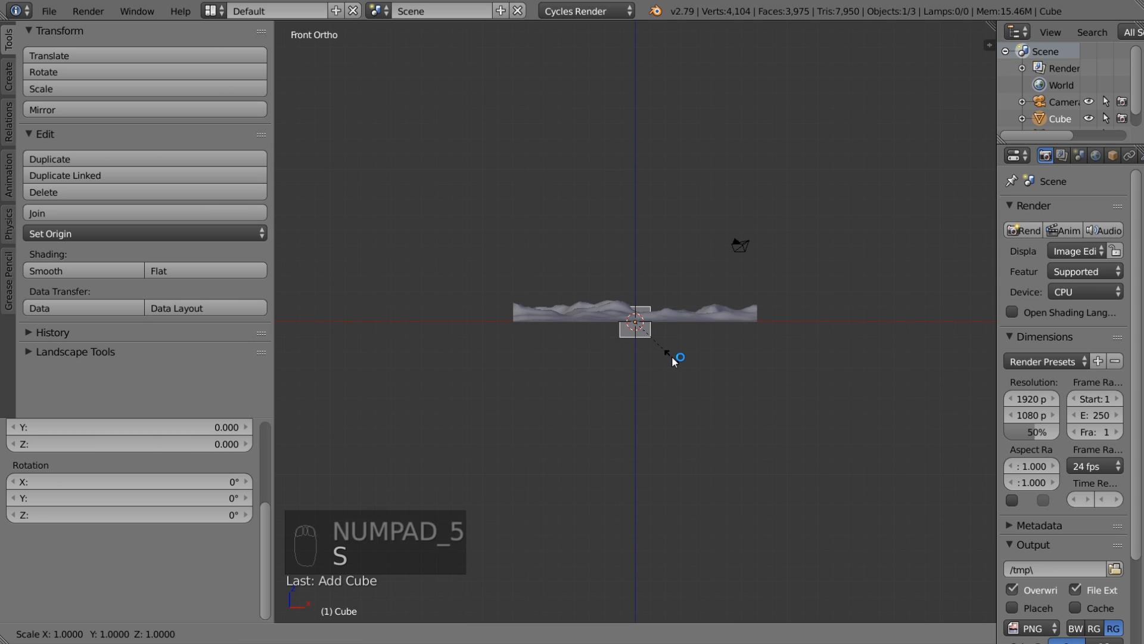
{"action": "key", "text": "8"}
{"action": "key", "text": "Return"}
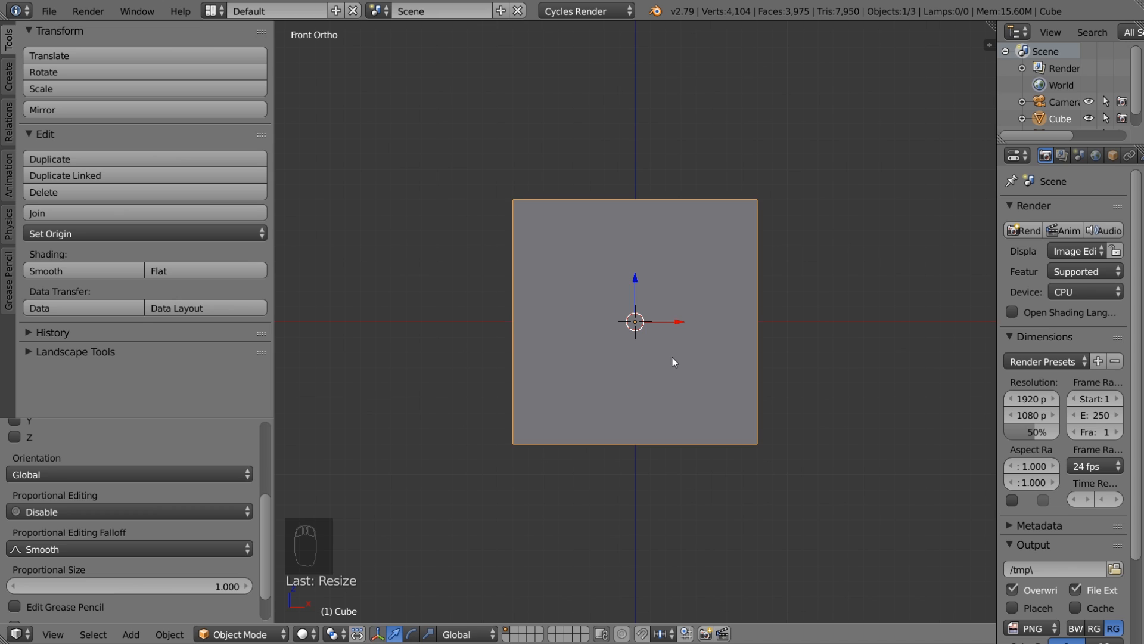
{"action": "key", "text": "z"}
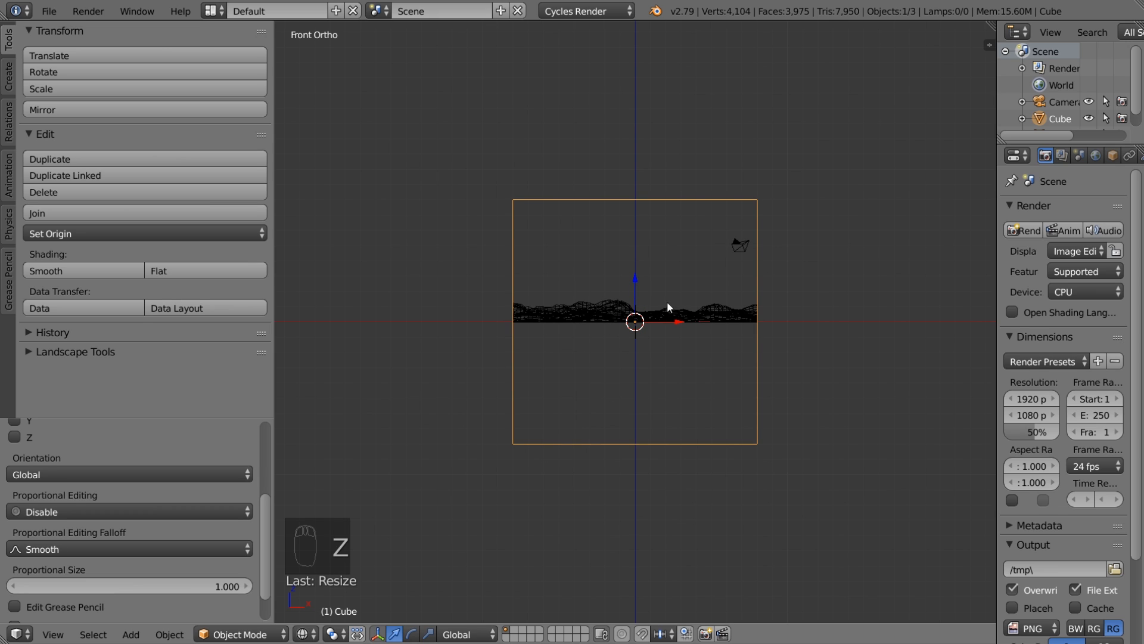
{"action": "middle_click_drag", "start_coordinate": [703, 283], "coordinate": [629, 285], "text": "shift"}
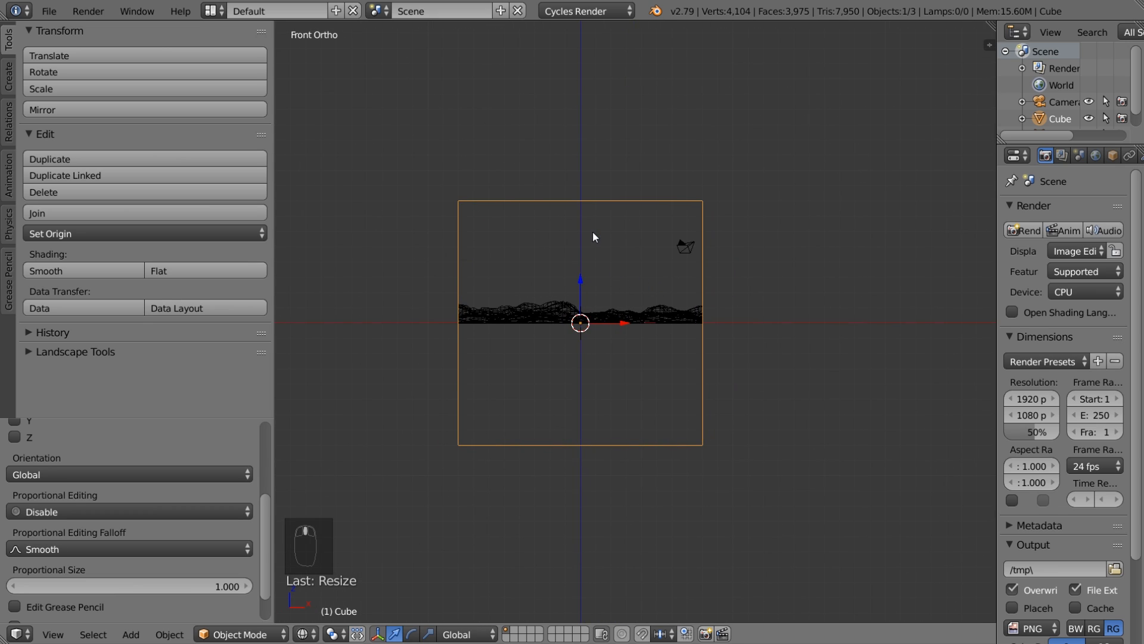
- In Edit Mode, scale the cube's mesh along Z to about 0.7 and raise it until its underside nears the landscape's base
{"action": "key", "text": "Tab"}
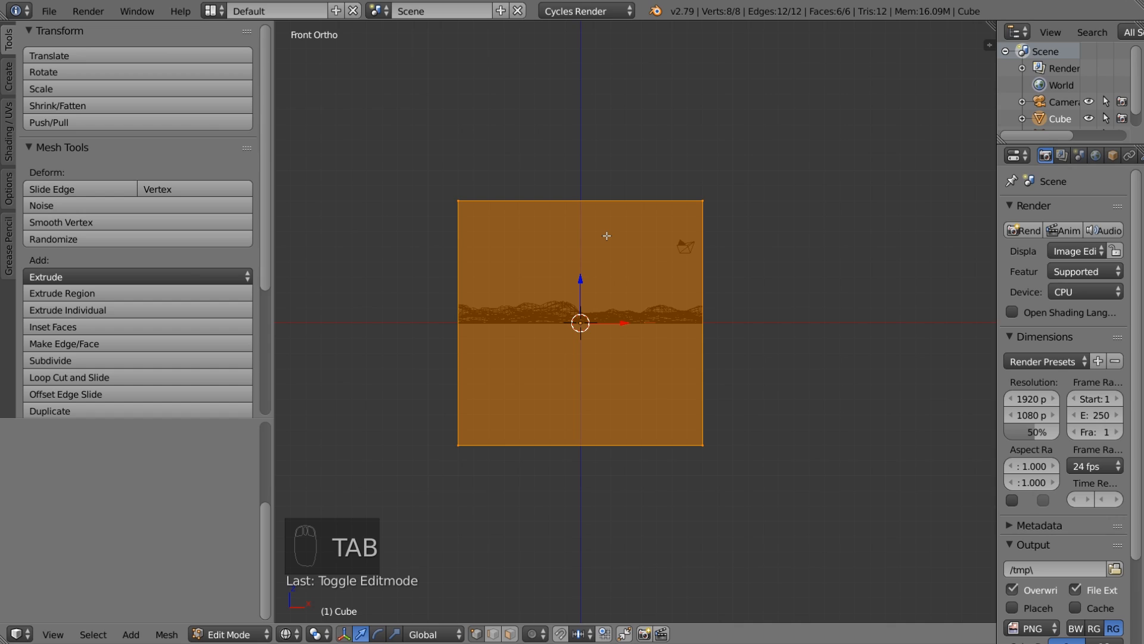
{"action": "key", "text": "s"}
{"action": "key", "text": "z"}
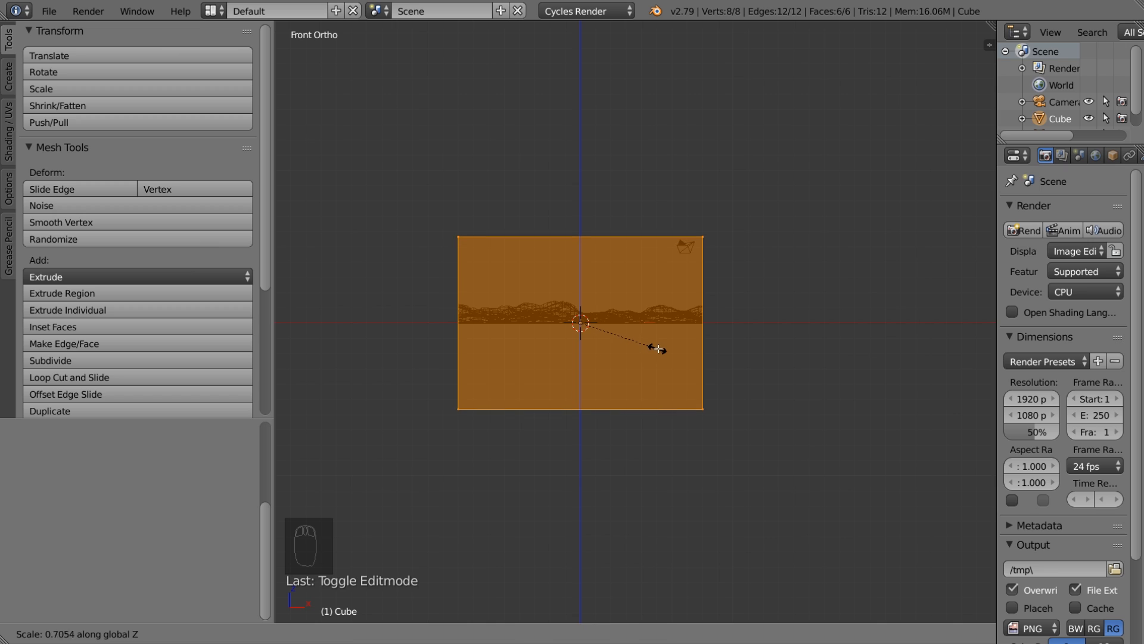
{"action": "left_click", "coordinate": [655, 350]}
{"action": "left_click_drag", "start_coordinate": [583, 281], "coordinate": [583, 196]}
{"action": "scroll", "coordinate": [572, 337], "scroll_direction": "up", "scroll_amount": 2}
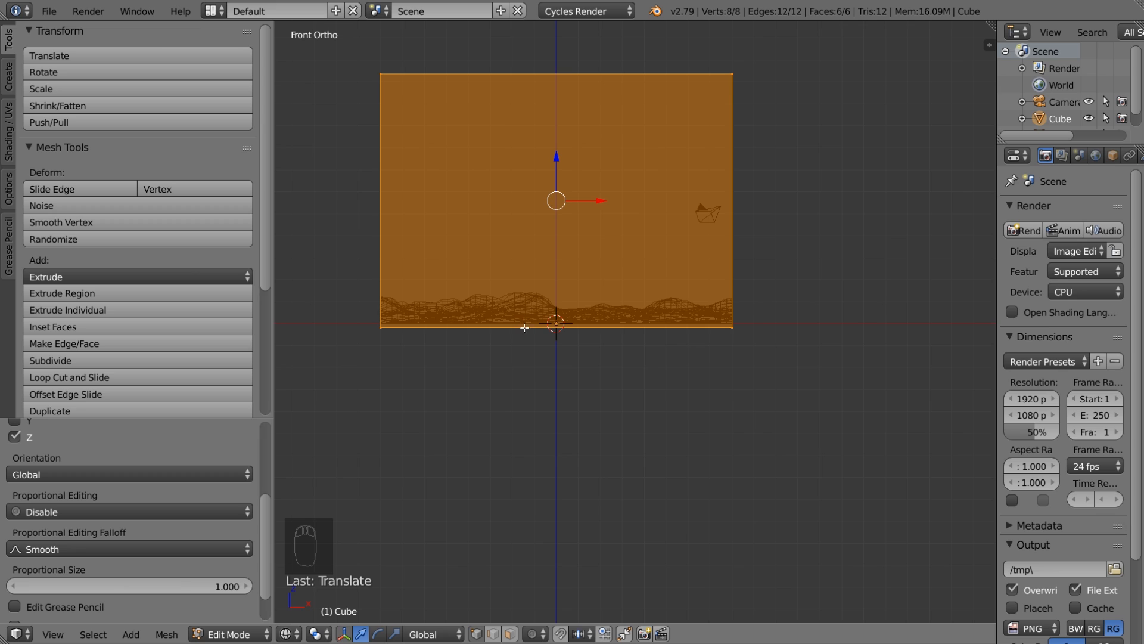
- Shrink the cube's mesh slightly along Z, lower it so its underside sits just below the landscape, and leave Edit Mode
{"action": "key", "text": "s"}
{"action": "key", "text": "z"}
{"action": "left_click", "coordinate": [836, 72]}
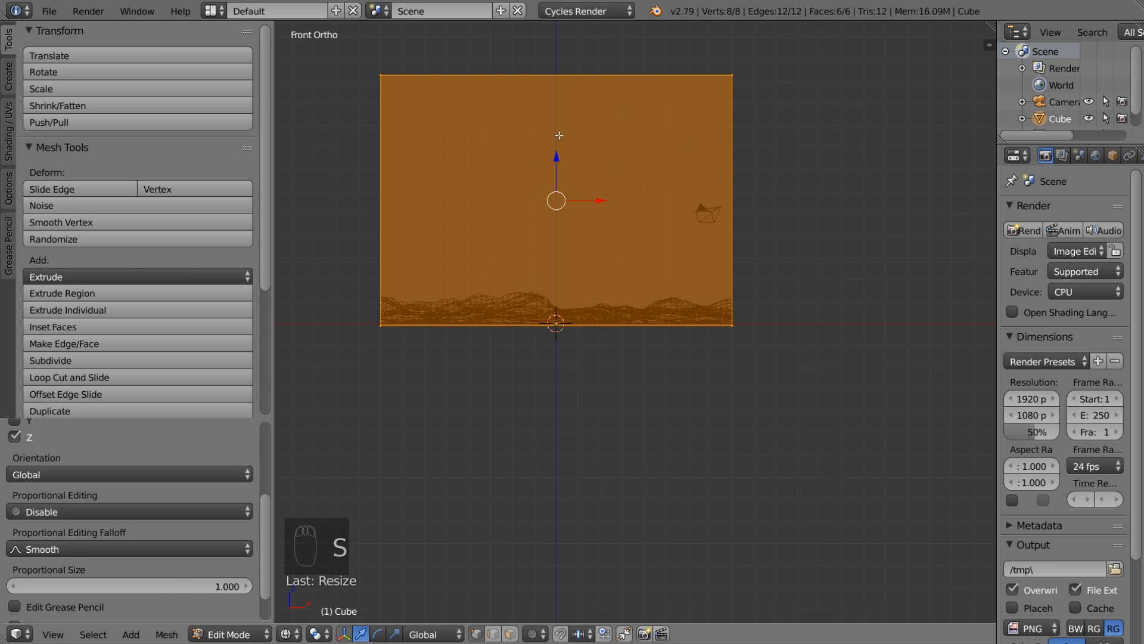
{"action": "left_click_drag", "start_coordinate": [552, 159], "coordinate": [551, 162]}
{"action": "left_click", "coordinate": [553, 163]}
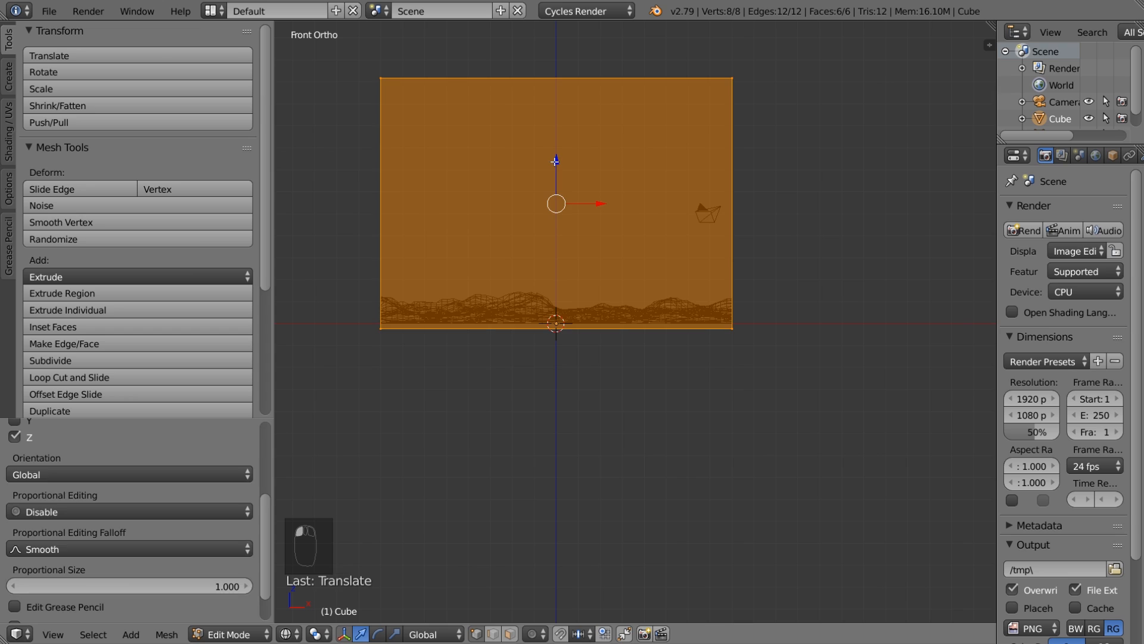
{"action": "key", "text": "a"}
{"action": "key", "text": "Tab"}
- Select the landscape, switch it to Weight Paint mode, and widen the properties area
{"action": "middle_click_drag", "start_coordinate": [553, 163], "coordinate": [653, 246]}
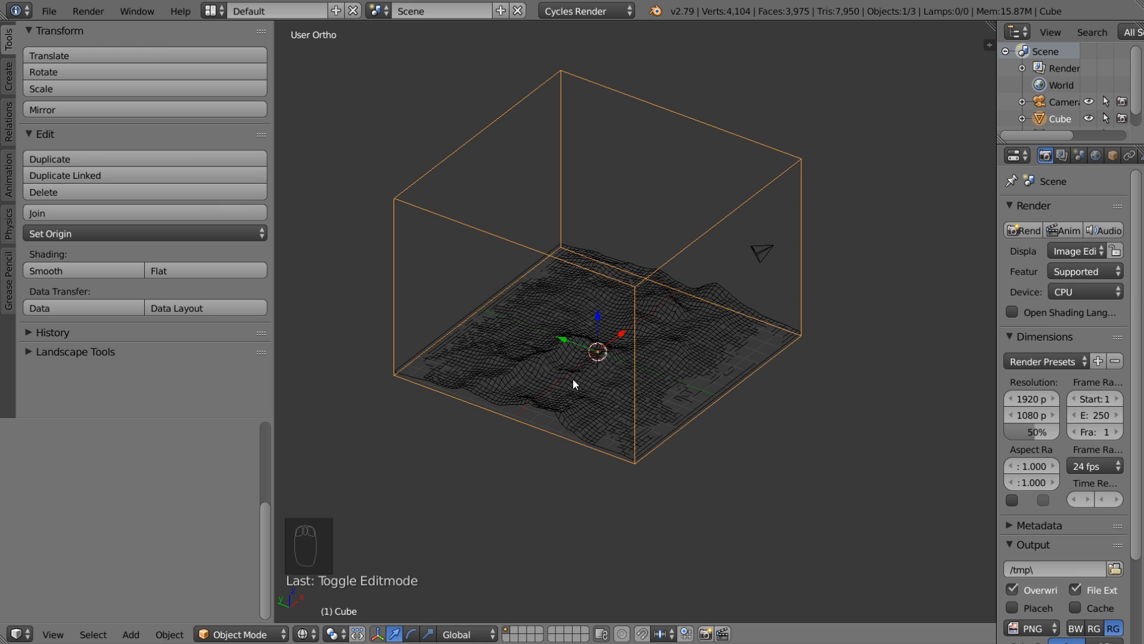
{"action": "middle_click_drag", "start_coordinate": [595, 412], "coordinate": [567, 272]}
{"action": "right_click", "coordinate": [567, 271]}
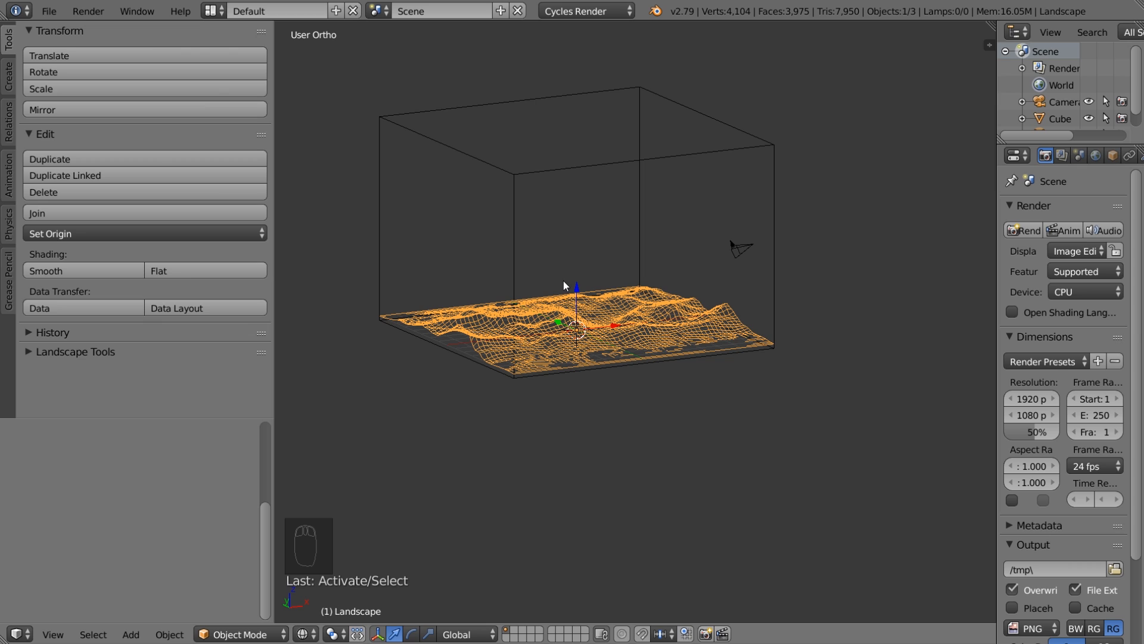
{"action": "middle_click_drag", "start_coordinate": [563, 281], "coordinate": [445, 346]}
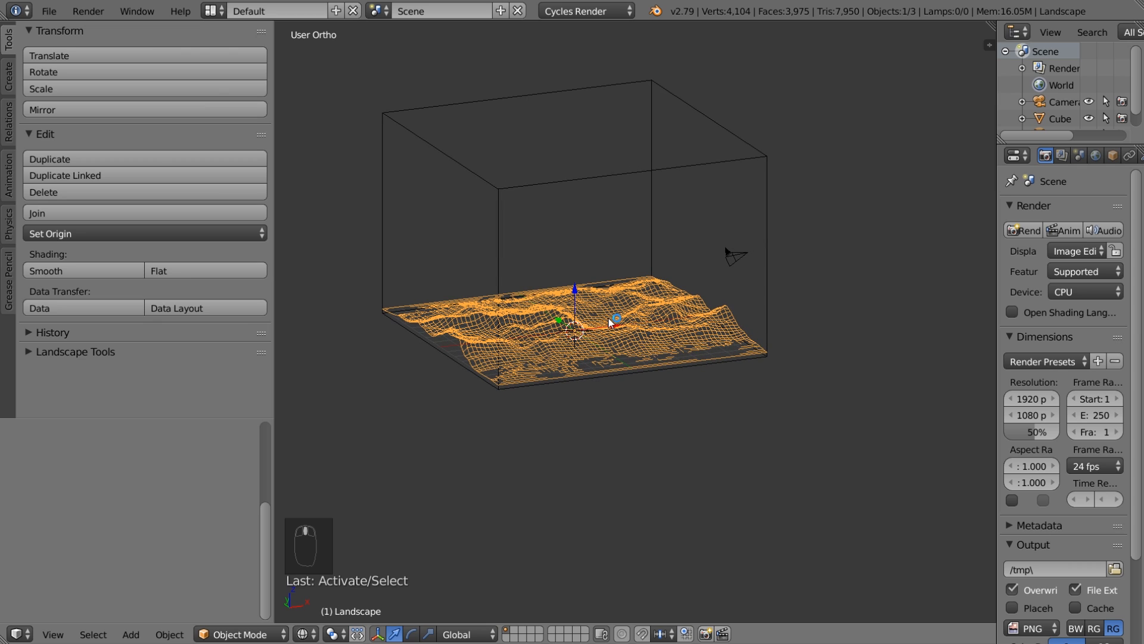
{"action": "middle_click_drag", "start_coordinate": [611, 309], "coordinate": [524, 344], "text": "shift"}
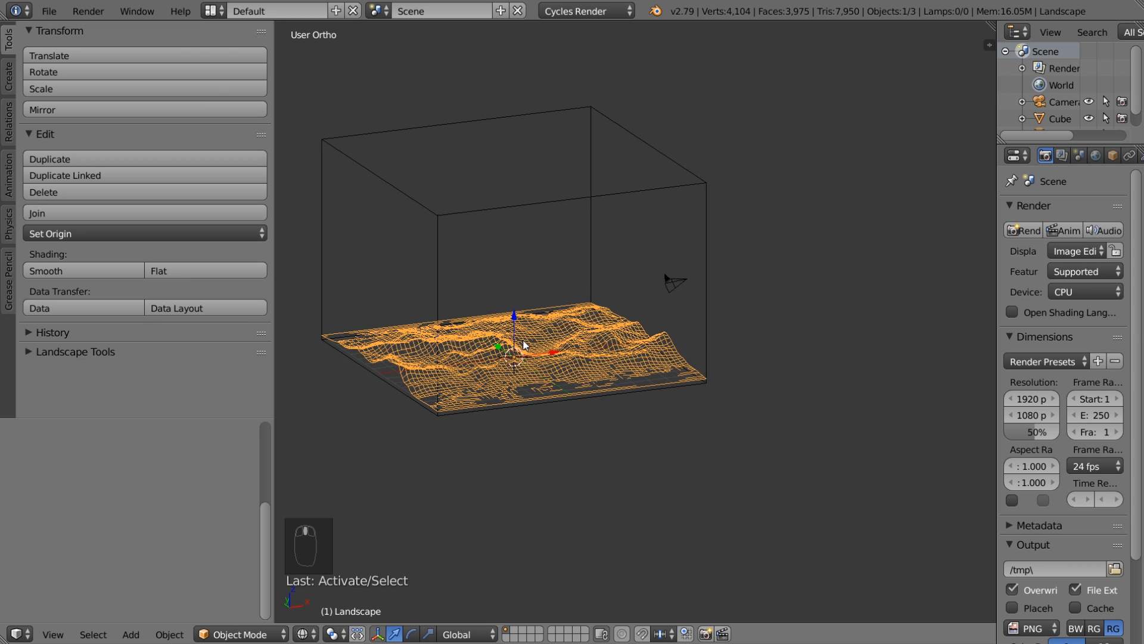
{"action": "left_click", "coordinate": [253, 634]}
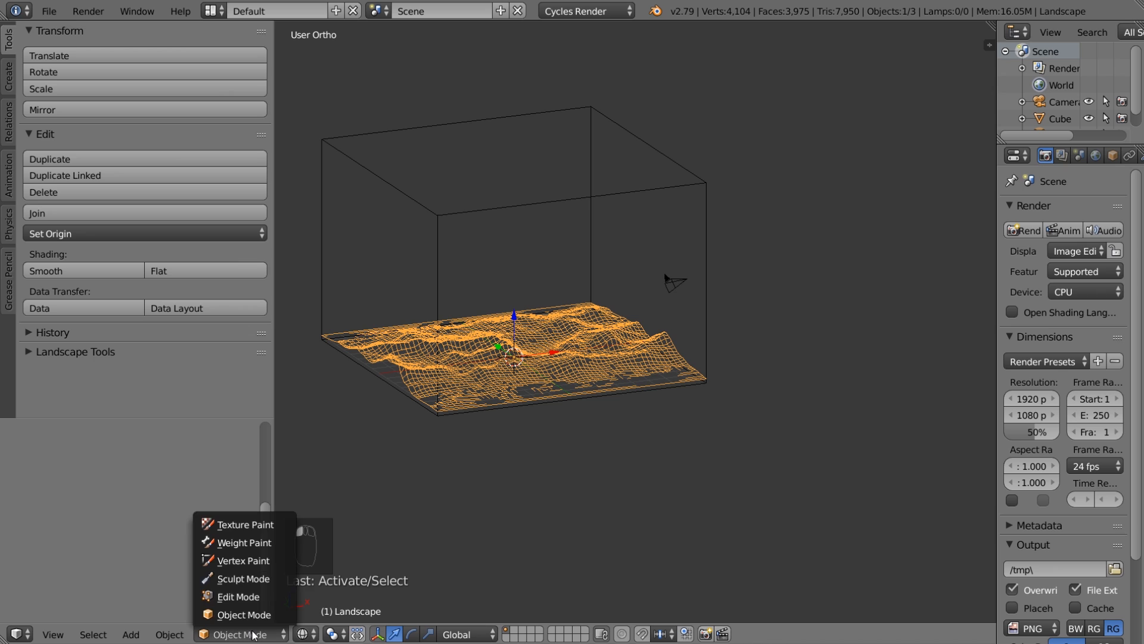
{"action": "left_click", "coordinate": [266, 543]}
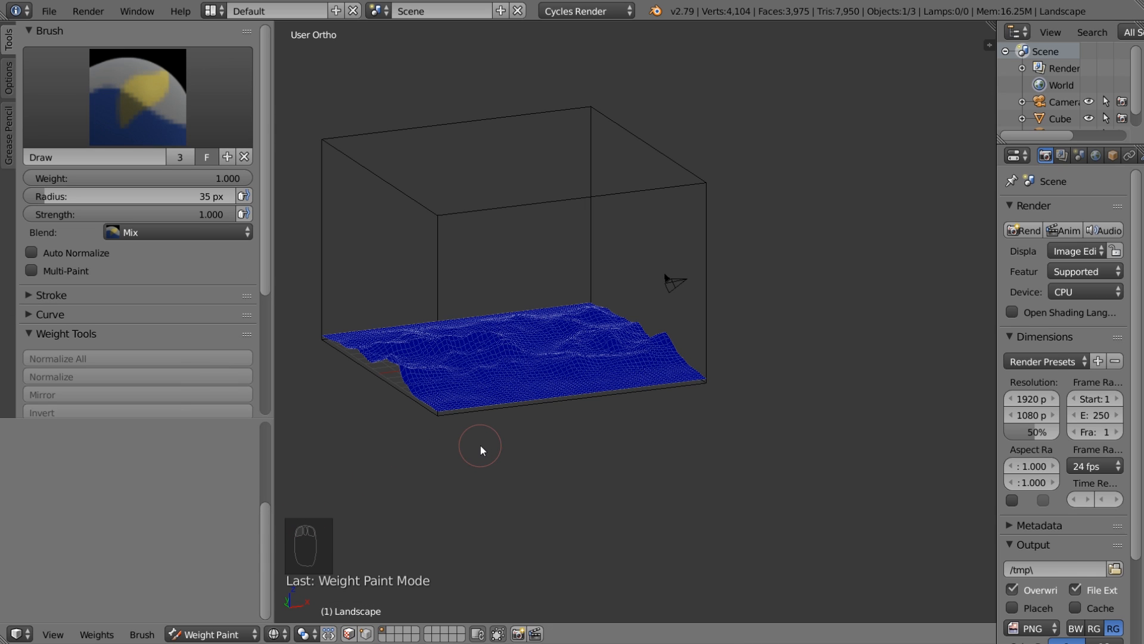
{"action": "middle_click_drag", "start_coordinate": [560, 405], "coordinate": [497, 462]}
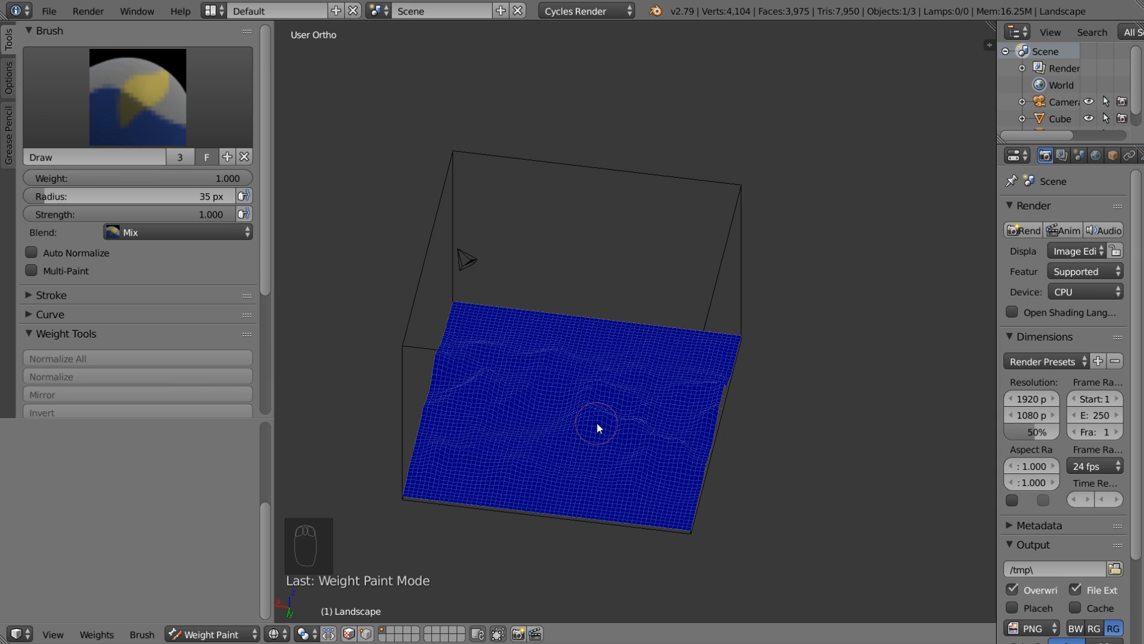
{"action": "left_click_drag", "start_coordinate": [994, 344], "coordinate": [940, 352]}
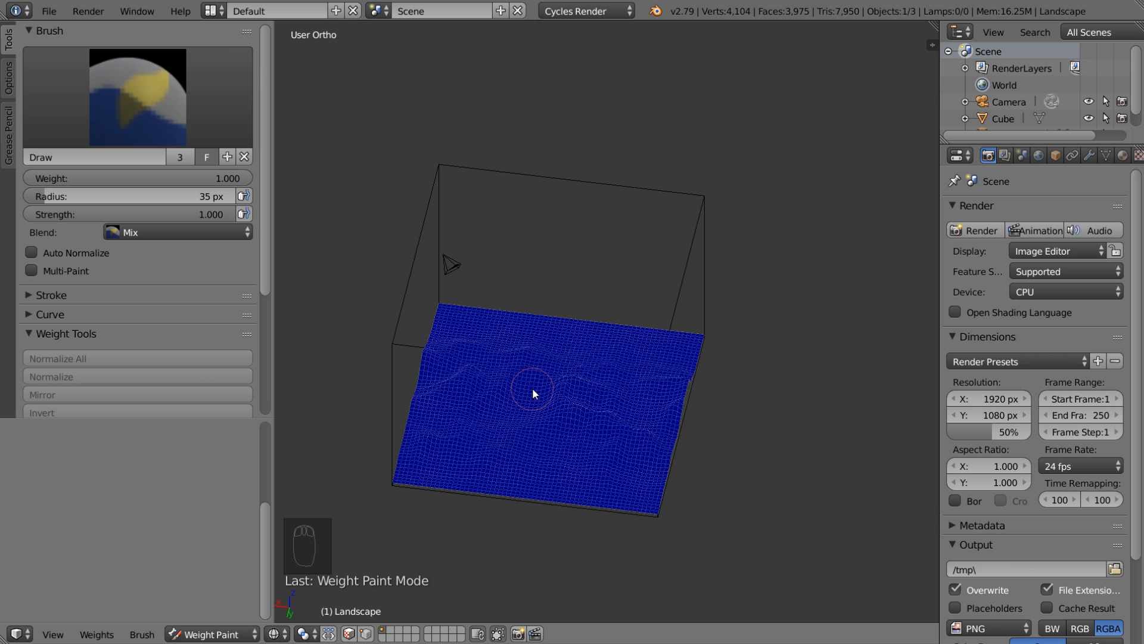
- Set the Draw brush's strength to 0.5 for weight painting the landscape
{"action": "scroll", "coordinate": [535, 471], "scroll_direction": "up", "scroll_amount": 2}
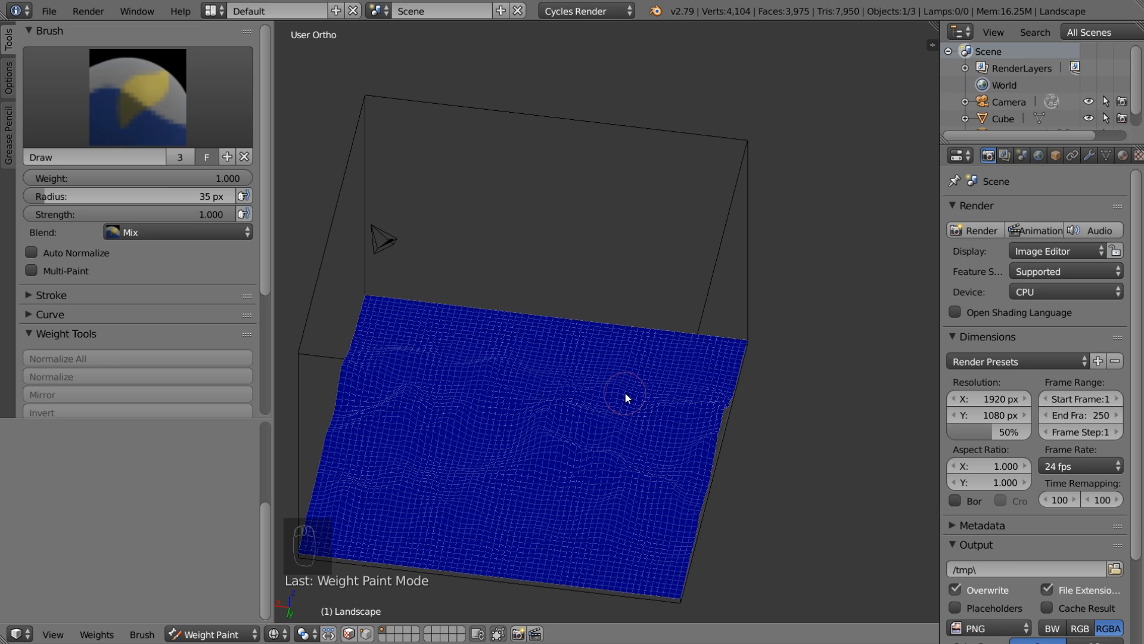
{"action": "middle_click_drag", "start_coordinate": [625, 392], "coordinate": [562, 387]}
{"action": "left_click", "coordinate": [172, 214]}
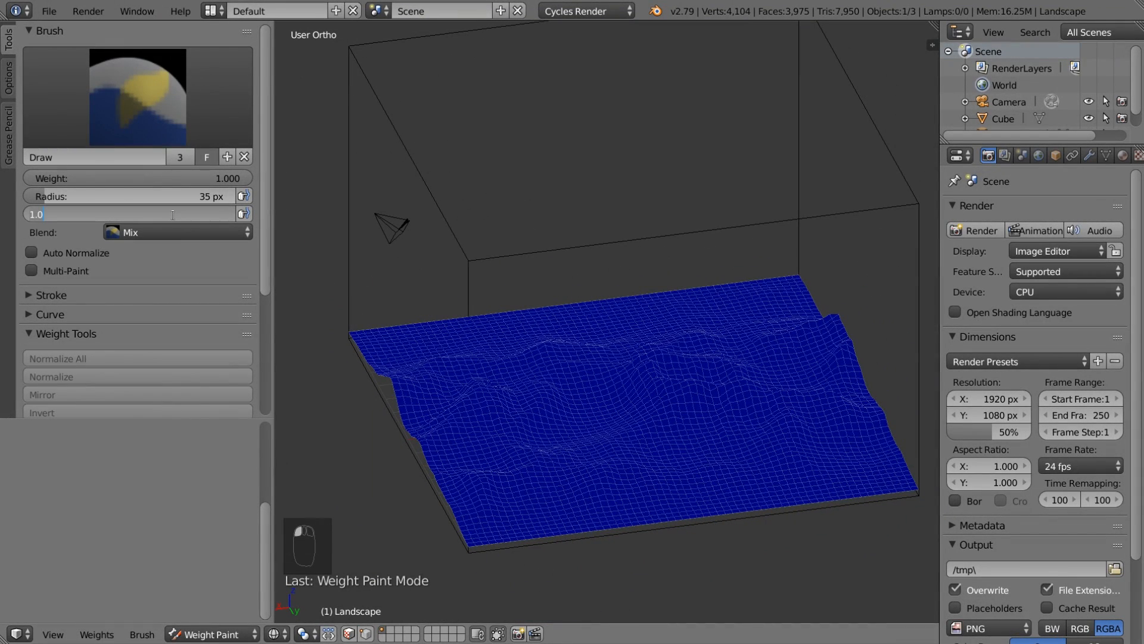
{"action": "type", "text": "0.5"}
{"action": "key", "text": "Return"}
- Paint several weight patches along the ridges in the middle of the landscape with the 35 px brush
{"action": "mouse_move", "coordinate": [632, 358]}
{"action": "middle_mouse_down"}
{"action": "mouse_move", "coordinate": [659, 334]}
{"action": "mouse_move", "coordinate": [636, 345]}
{"action": "mouse_move", "coordinate": [692, 378]}
{"action": "middle_mouse_up"}
{"action": "mouse_move", "coordinate": [692, 378]}
{"action": "left_mouse_down"}
{"action": "mouse_move", "coordinate": [673, 380]}
{"action": "mouse_move", "coordinate": [661, 363]}
{"action": "mouse_move", "coordinate": [706, 392]}
{"action": "left_mouse_up"}
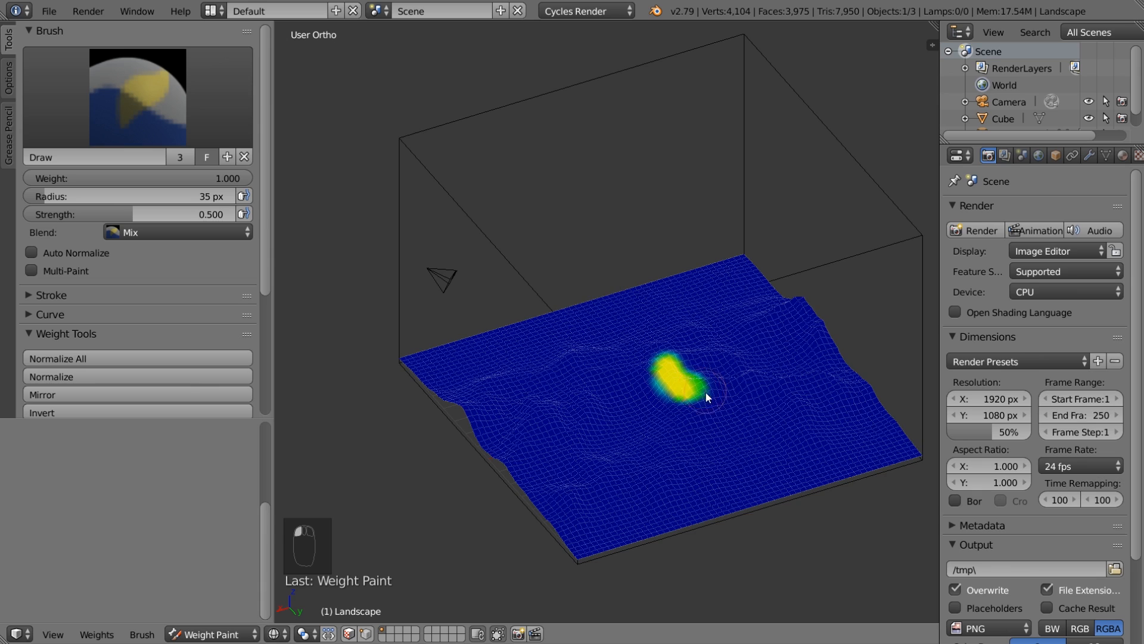
{"action": "middle_click_drag", "start_coordinate": [706, 392], "coordinate": [627, 399]}
{"action": "left_click_drag", "start_coordinate": [627, 399], "coordinate": [634, 385]}
{"action": "middle_click_drag", "start_coordinate": [634, 385], "coordinate": [720, 379]}
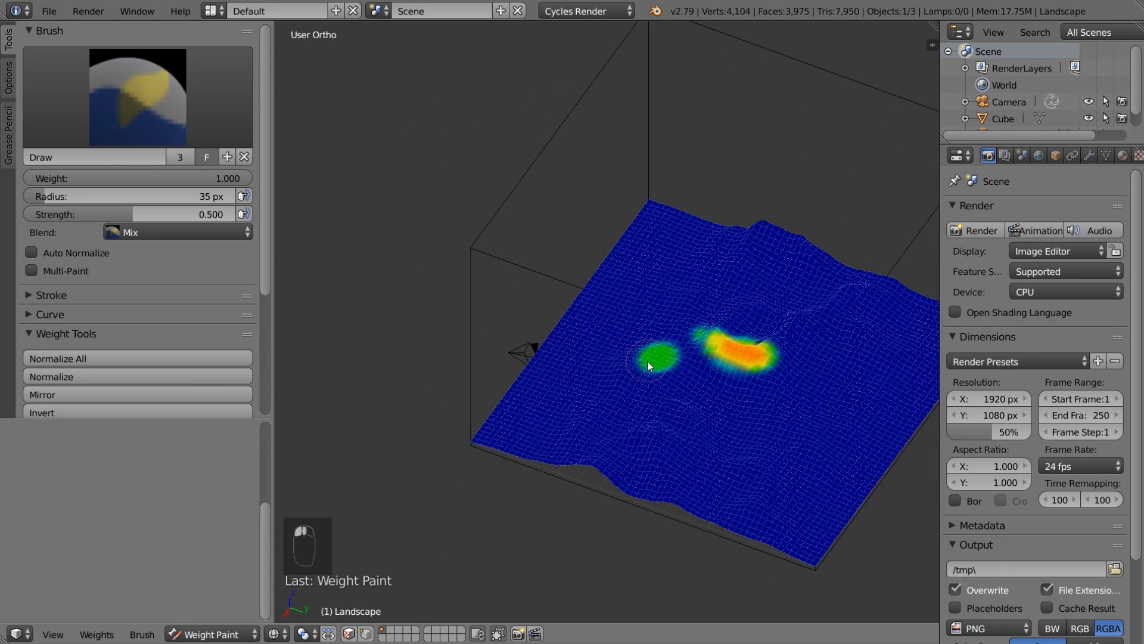
{"action": "left_click_drag", "start_coordinate": [647, 361], "coordinate": [641, 364]}
{"action": "mouse_move", "coordinate": [640, 448]}
{"action": "left_mouse_down"}
{"action": "mouse_move", "coordinate": [641, 428]}
{"action": "mouse_move", "coordinate": [699, 456]}
{"action": "left_mouse_up"}
{"action": "middle_click_drag", "start_coordinate": [688, 453], "coordinate": [649, 467], "text": "shift"}
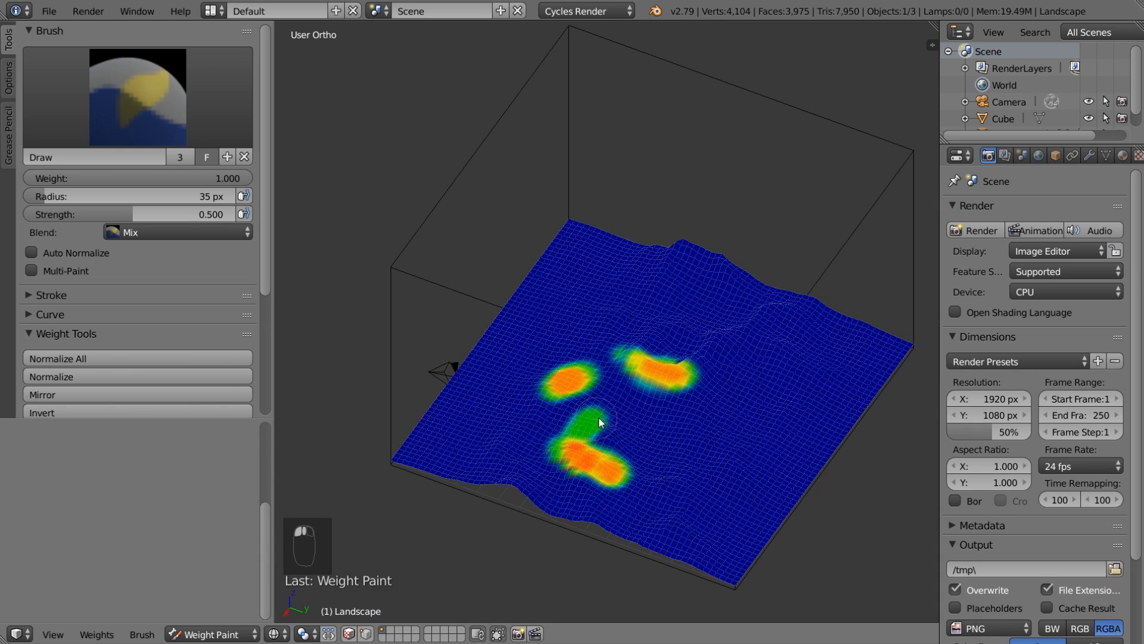
{"action": "left_click_drag", "start_coordinate": [599, 421], "coordinate": [650, 337]}
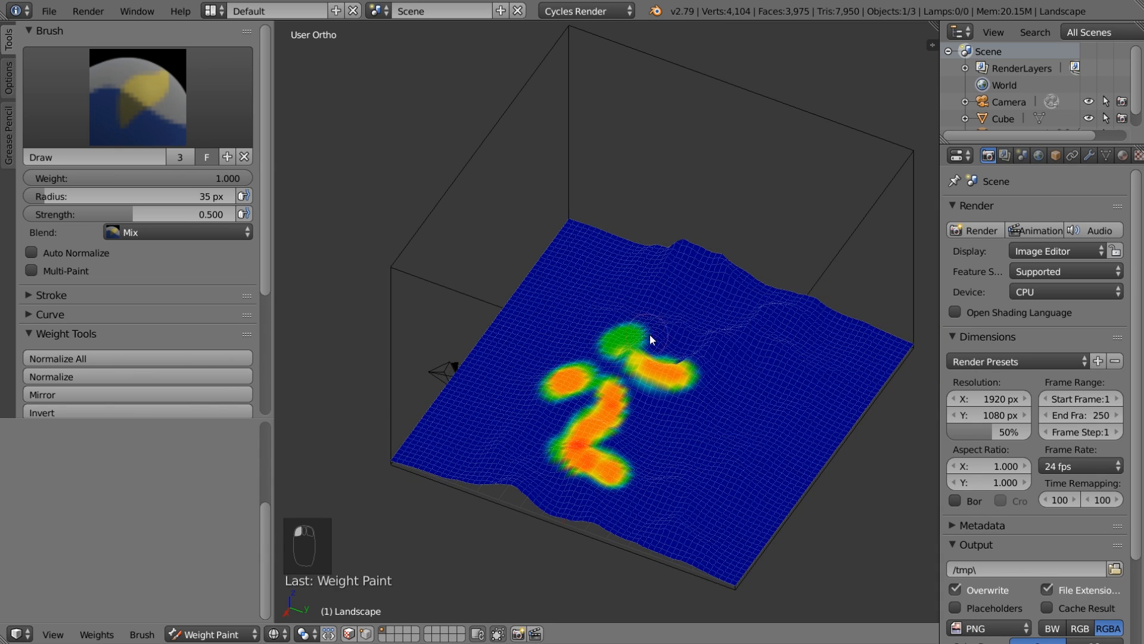
- Reduce the brush radius to 23 px and paint separate weight patches on the smaller ridges surrounding the landscape's central patches
{"action": "mouse_move", "coordinate": [710, 378]}
{"action": "middle_mouse_down"}
{"action": "mouse_move", "coordinate": [675, 380]}
{"action": "mouse_move", "coordinate": [688, 399]}
{"action": "mouse_move", "coordinate": [705, 398]}
{"action": "middle_mouse_up"}
{"action": "key", "text": "f"}
{"action": "left_click", "coordinate": [666, 377]}
{"action": "mouse_move", "coordinate": [742, 386]}
{"action": "left_mouse_down"}
{"action": "mouse_move", "coordinate": [756, 388]}
{"action": "mouse_move", "coordinate": [732, 389]}
{"action": "mouse_move", "coordinate": [756, 391]}
{"action": "left_mouse_up"}
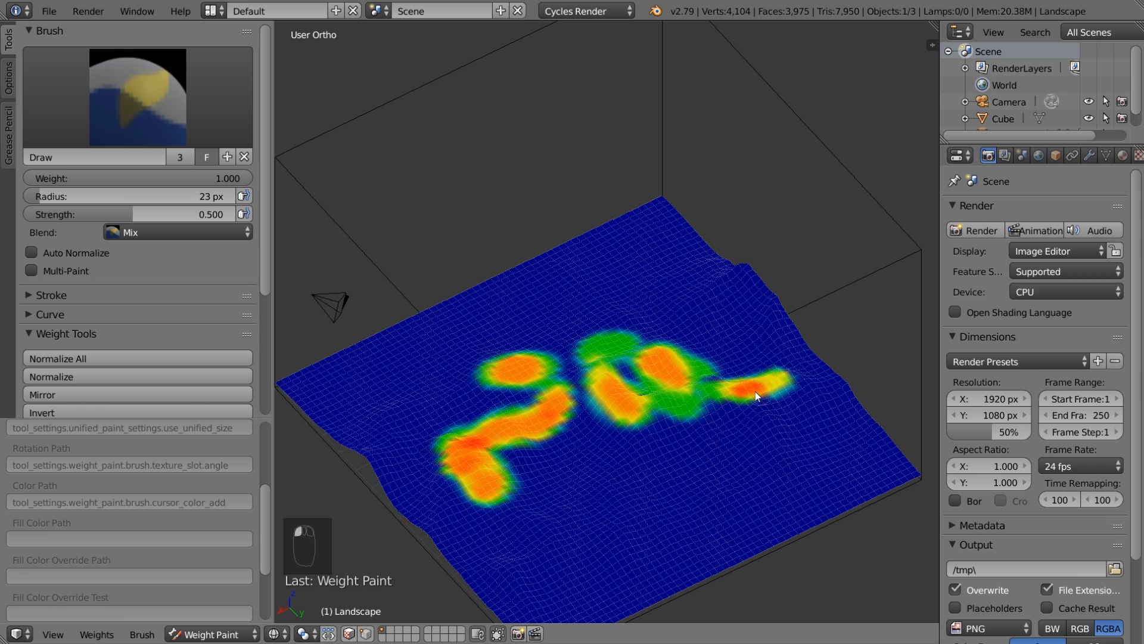
{"action": "left_click_drag", "start_coordinate": [677, 403], "coordinate": [727, 390]}
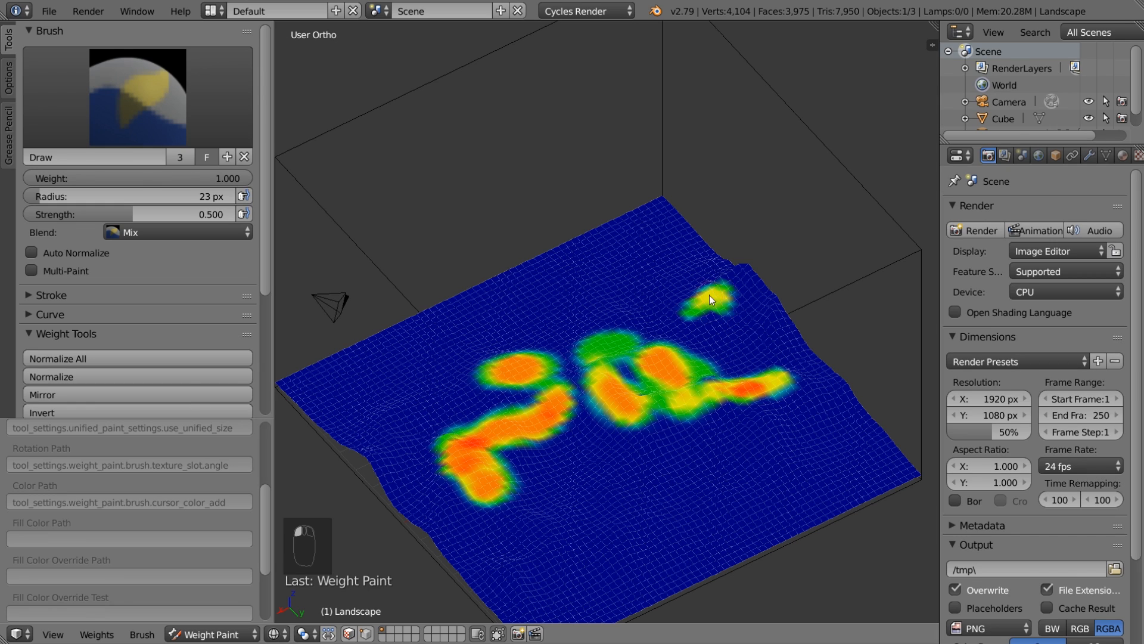
{"action": "mouse_move", "coordinate": [645, 287]}
{"action": "left_mouse_down"}
{"action": "mouse_move", "coordinate": [651, 277]}
{"action": "mouse_move", "coordinate": [633, 280]}
{"action": "left_mouse_up"}
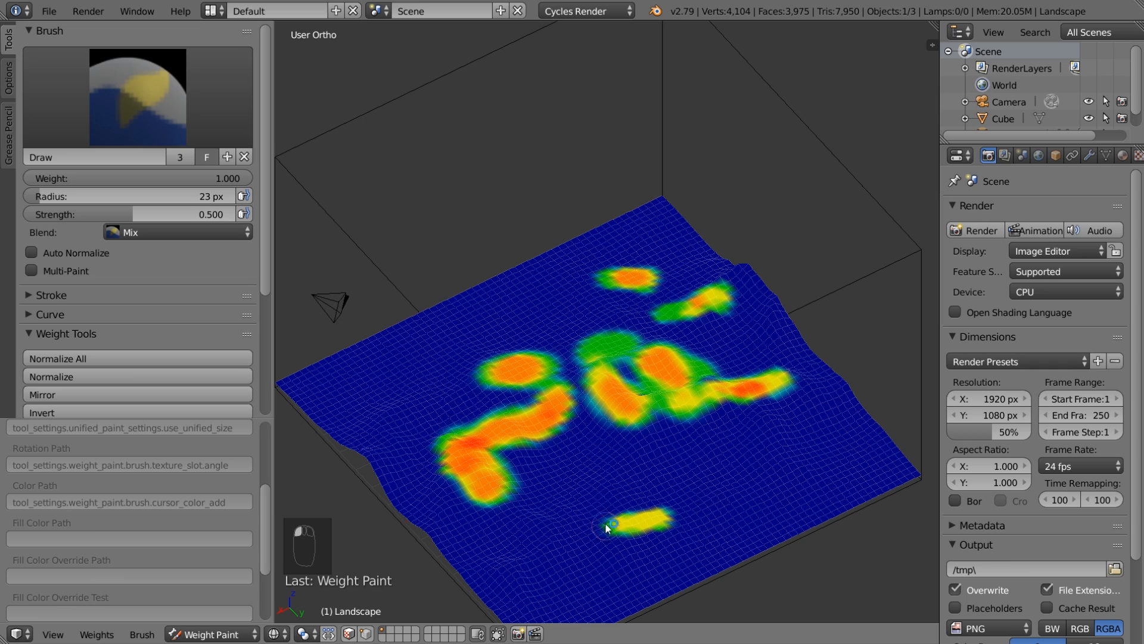
{"action": "mouse_move", "coordinate": [634, 473]}
{"action": "left_mouse_down"}
{"action": "mouse_move", "coordinate": [665, 457]}
{"action": "mouse_move", "coordinate": [643, 475]}
{"action": "left_mouse_up"}
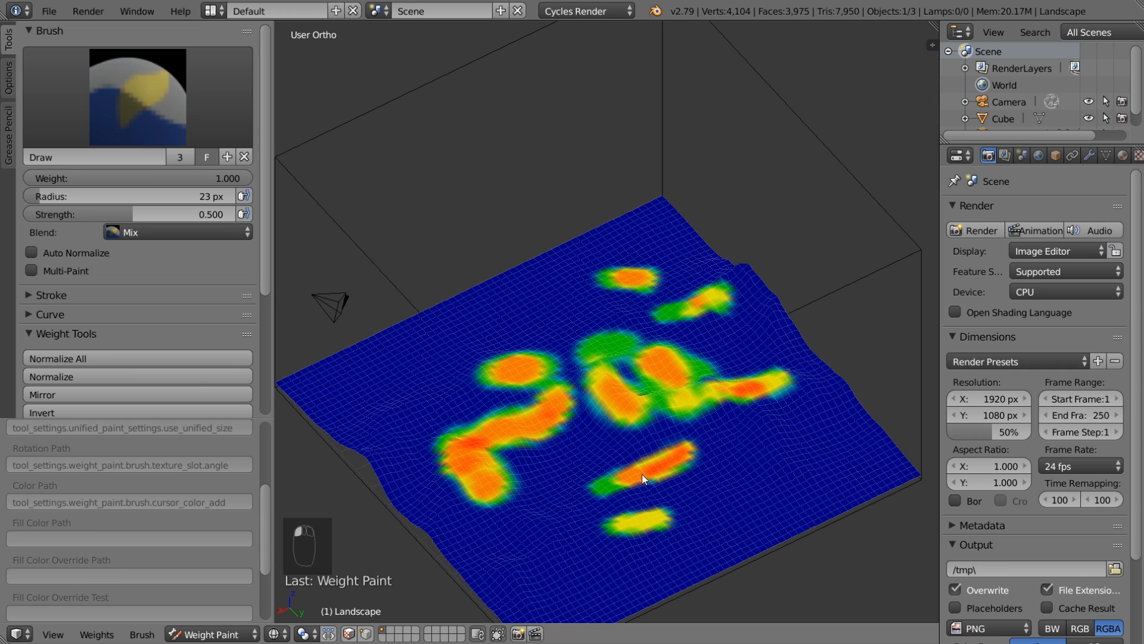
{"action": "left_click_drag", "start_coordinate": [560, 521], "coordinate": [575, 467]}
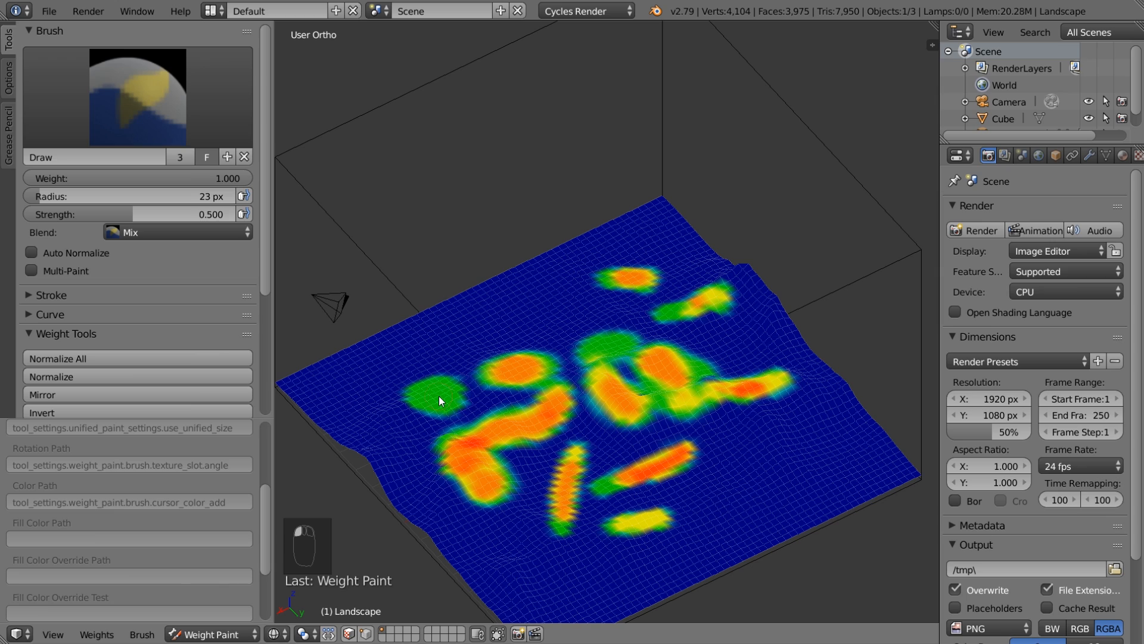
- Strengthen the weights of the central patches and paint more small patches towards the camera-side edge of the landscape
{"action": "left_click_drag", "start_coordinate": [439, 396], "coordinate": [386, 421]}
{"action": "left_click", "coordinate": [394, 409]}
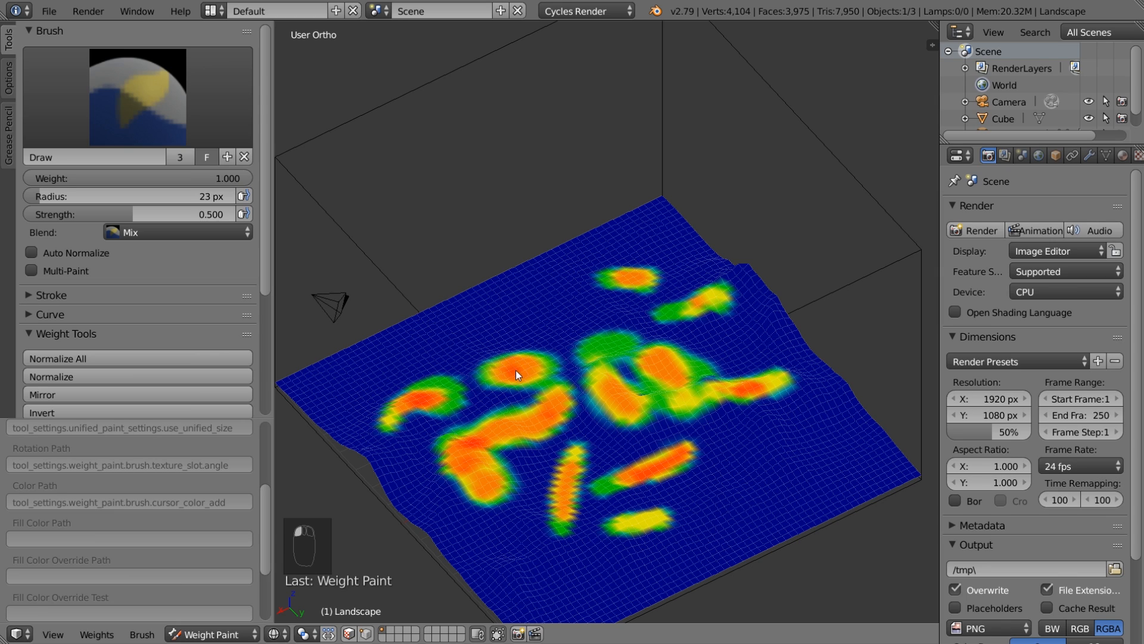
{"action": "left_click_drag", "start_coordinate": [516, 370], "coordinate": [506, 438]}
{"action": "left_click_drag", "start_coordinate": [485, 505], "coordinate": [488, 507]}
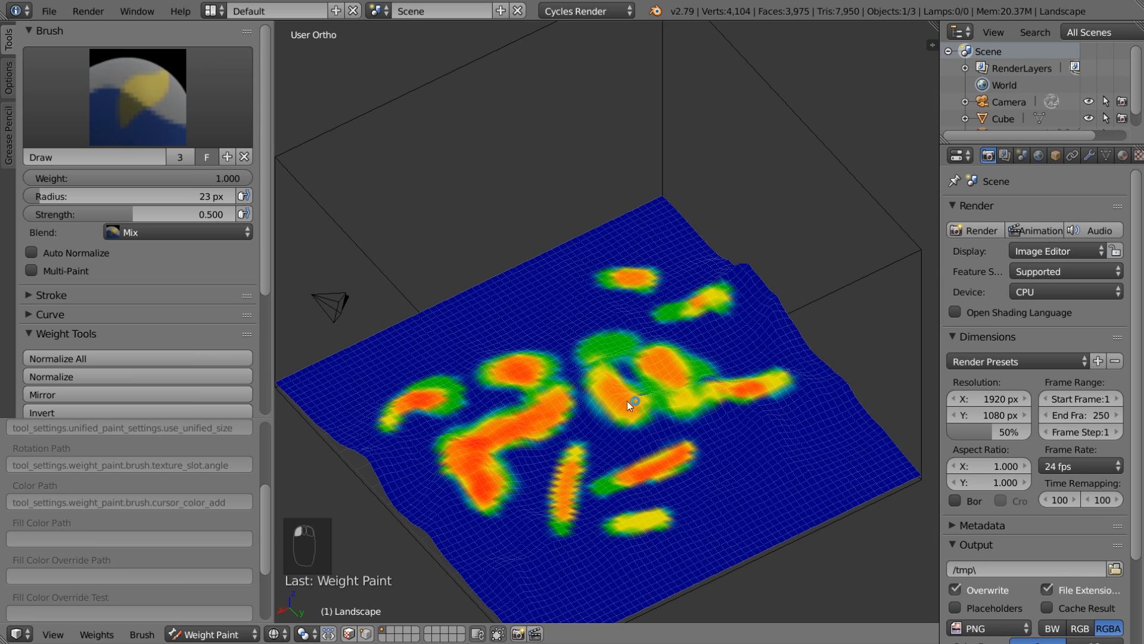
{"action": "mouse_move", "coordinate": [625, 399]}
{"action": "left_mouse_down"}
{"action": "mouse_move", "coordinate": [722, 400]}
{"action": "mouse_move", "coordinate": [720, 353]}
{"action": "left_mouse_up"}
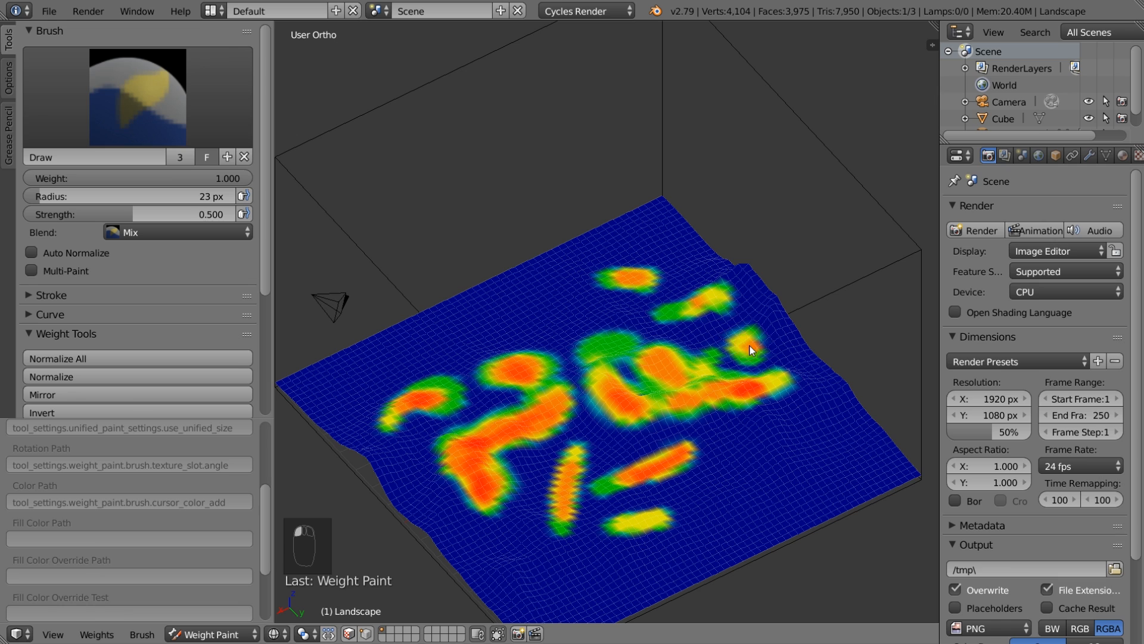
{"action": "left_click_drag", "start_coordinate": [496, 324], "coordinate": [541, 315]}
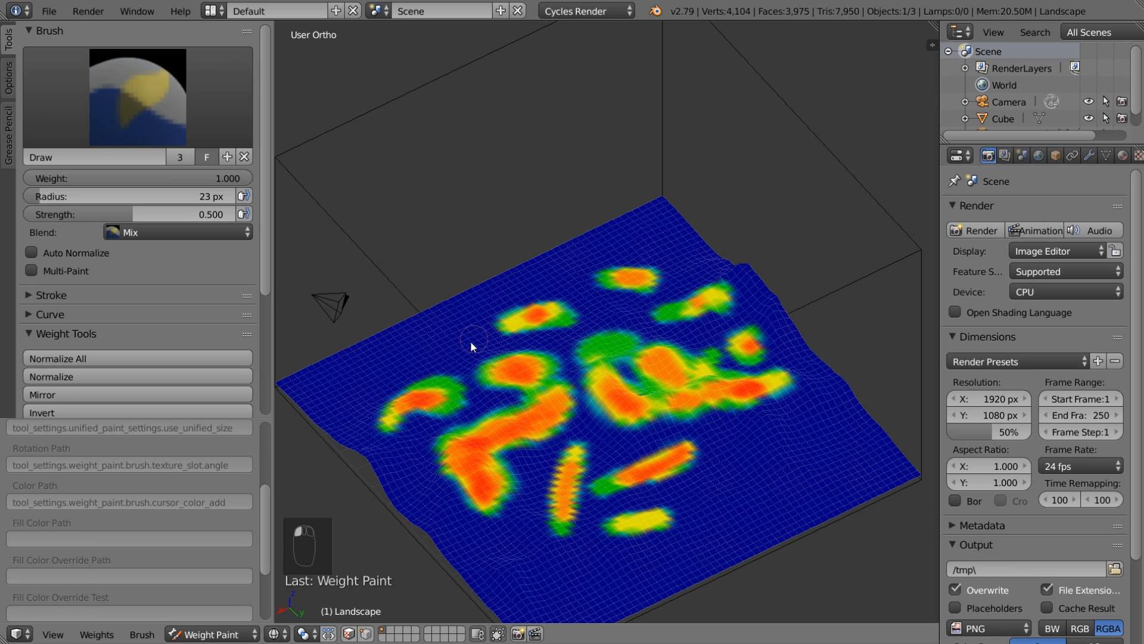
{"action": "left_click", "coordinate": [452, 343]}
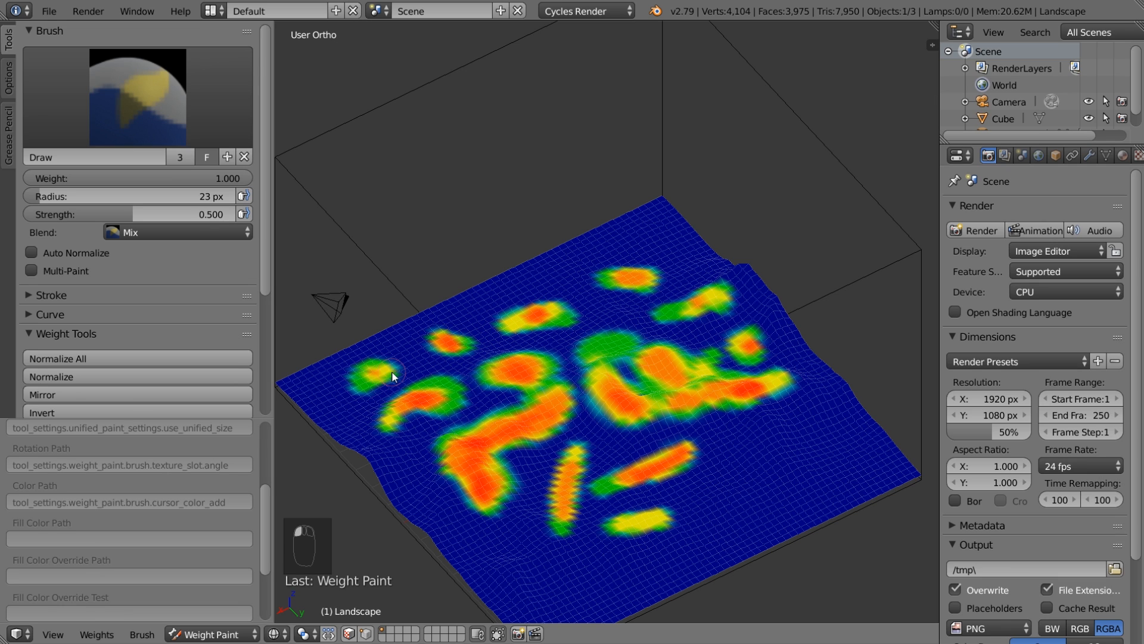
{"action": "left_click_drag", "start_coordinate": [393, 372], "coordinate": [400, 359]}
- Paint weight patches on the ridges near the landscape's front edge, opposite the camera, extending the existing front patch
{"action": "middle_click_drag", "start_coordinate": [680, 456], "coordinate": [653, 442]}
{"action": "left_click_drag", "start_coordinate": [705, 475], "coordinate": [736, 463]}
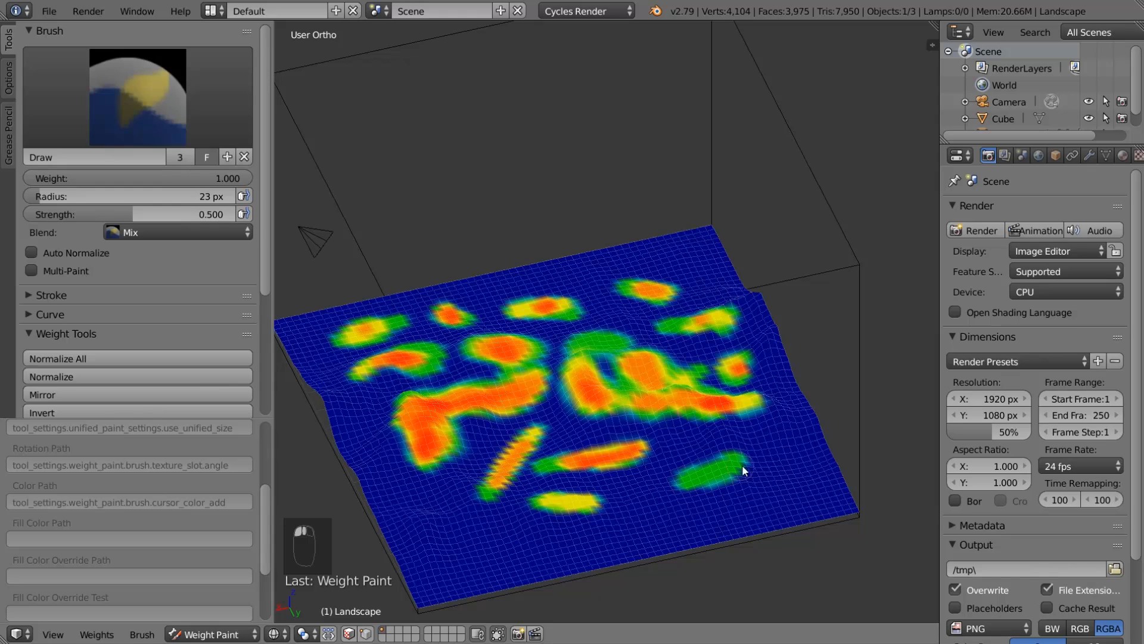
{"action": "left_click_drag", "start_coordinate": [678, 487], "coordinate": [677, 491]}
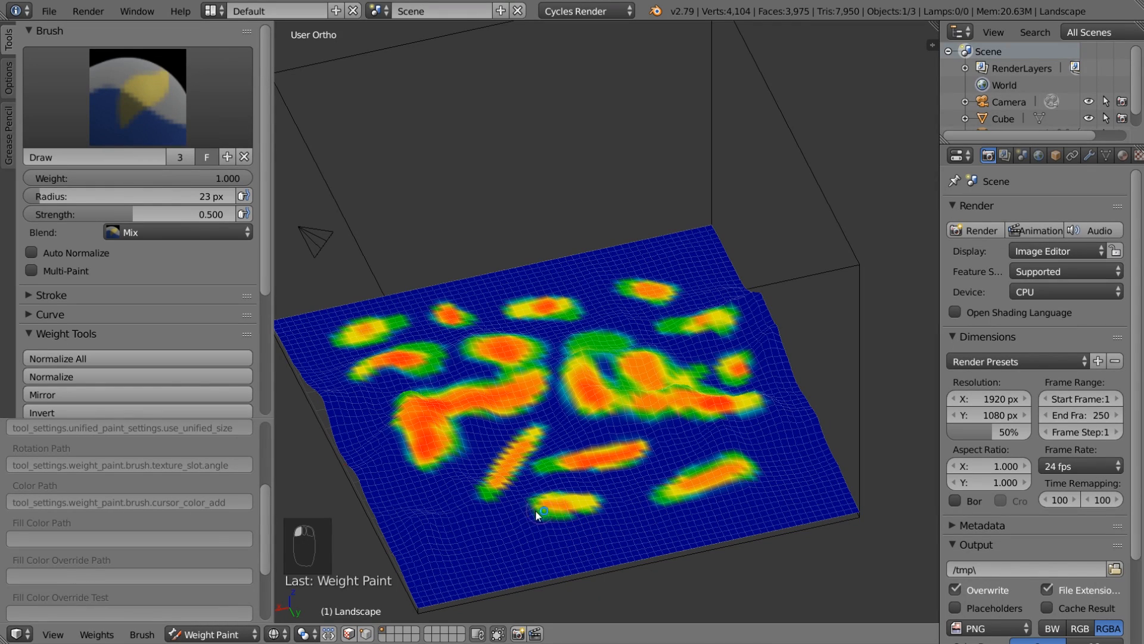
{"action": "mouse_move", "coordinate": [535, 511]}
{"action": "left_mouse_down"}
{"action": "mouse_move", "coordinate": [605, 501]}
{"action": "mouse_move", "coordinate": [498, 537]}
{"action": "mouse_move", "coordinate": [424, 471]}
{"action": "mouse_move", "coordinate": [460, 537]}
{"action": "left_mouse_up"}
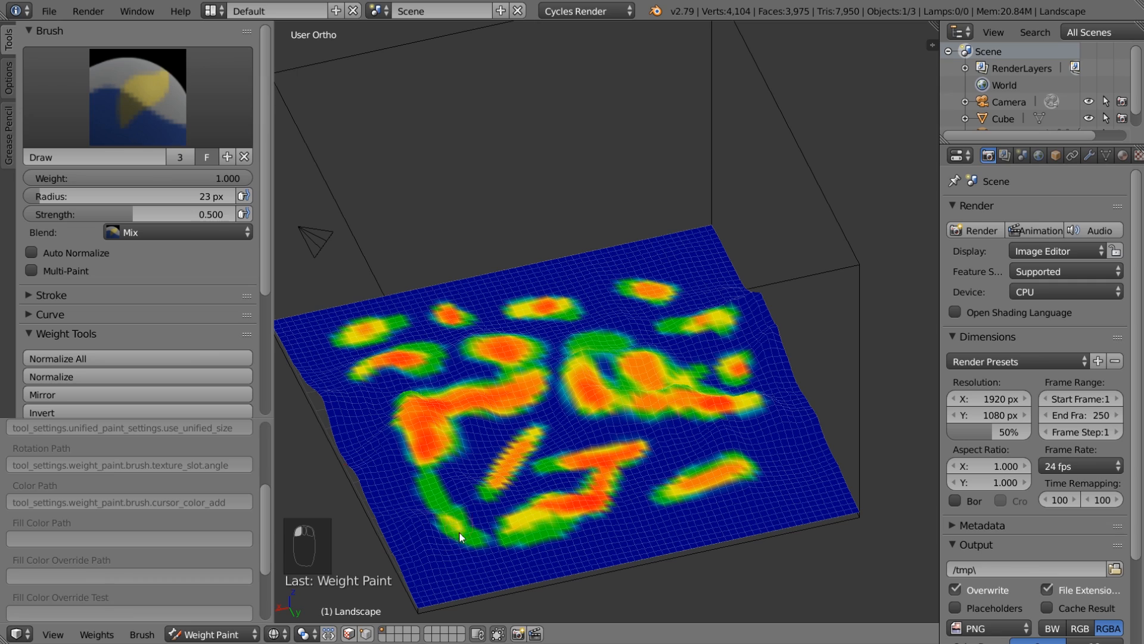
{"action": "left_click_drag", "start_coordinate": [429, 490], "coordinate": [418, 505]}
- Join the central weight patches with connecting strokes and add further strokes near the landscape's back, side and front ridges
{"action": "left_click_drag", "start_coordinate": [578, 449], "coordinate": [587, 445]}
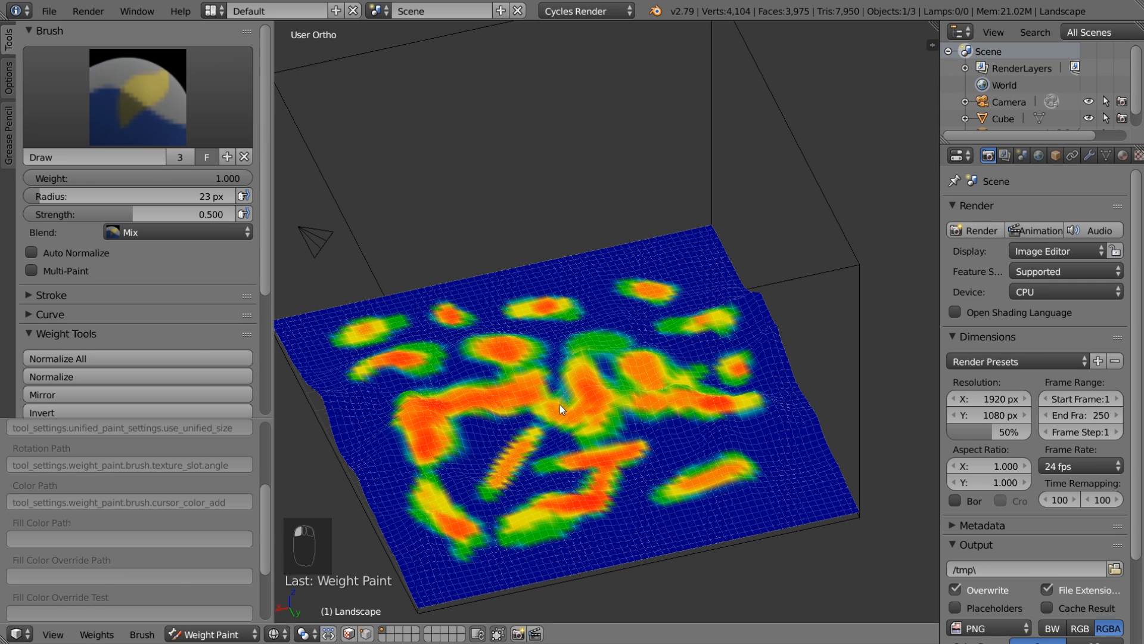
{"action": "mouse_move", "coordinate": [558, 345]}
{"action": "left_mouse_down"}
{"action": "mouse_move", "coordinate": [598, 350]}
{"action": "mouse_move", "coordinate": [677, 327]}
{"action": "mouse_move", "coordinate": [649, 326]}
{"action": "mouse_move", "coordinate": [656, 285]}
{"action": "mouse_move", "coordinate": [640, 267]}
{"action": "left_mouse_up"}
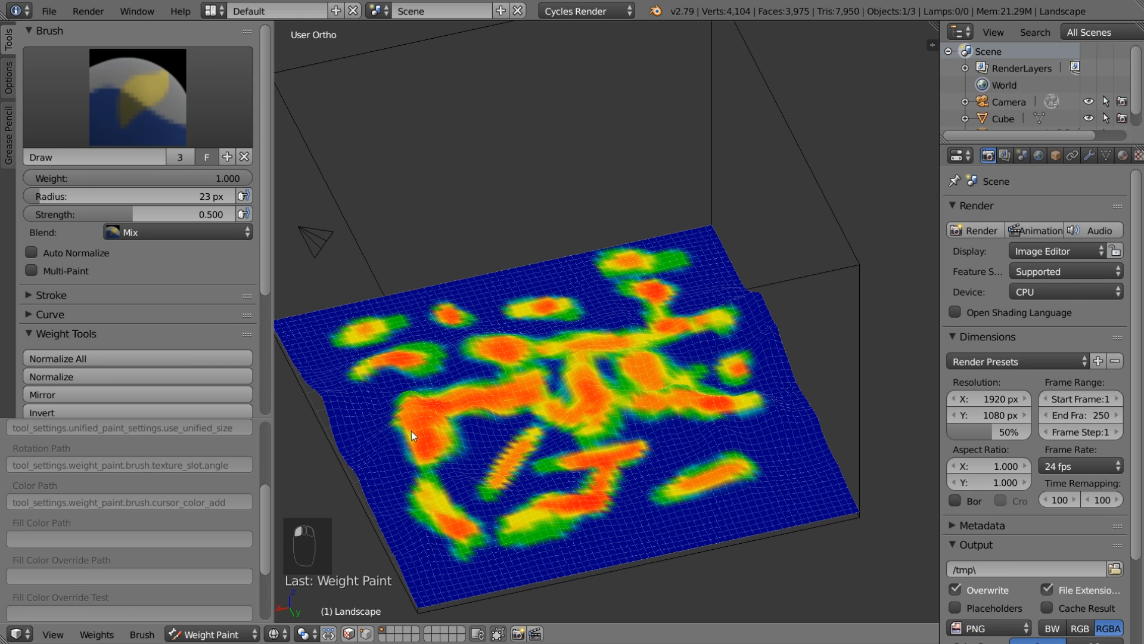
{"action": "left_click_drag", "start_coordinate": [325, 354], "coordinate": [340, 411]}
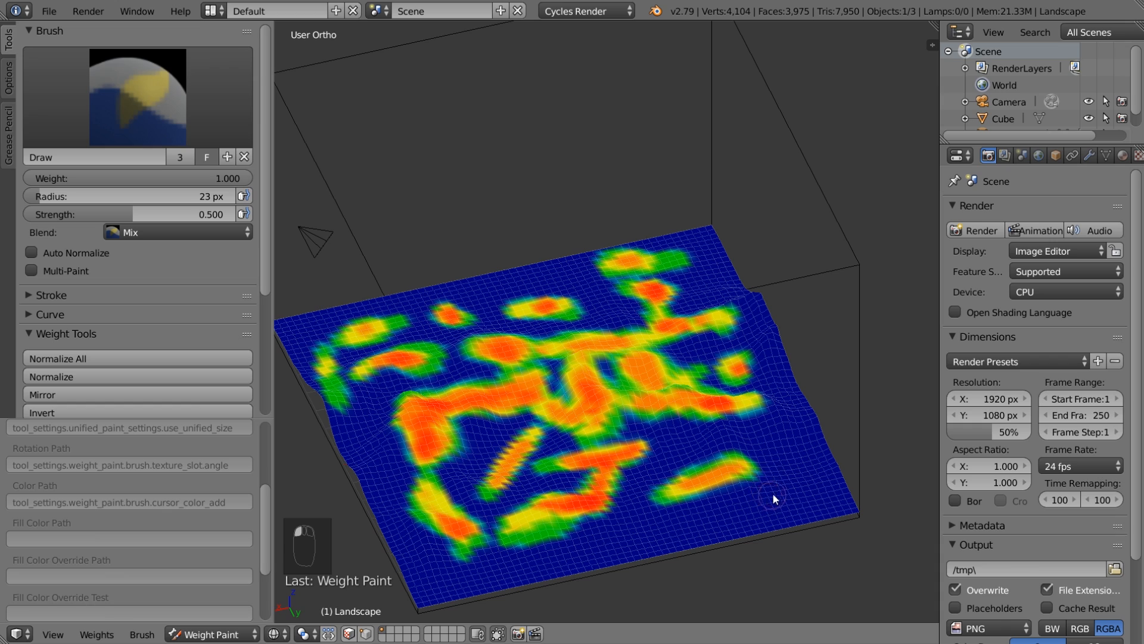
{"action": "mouse_move", "coordinate": [773, 497]}
{"action": "left_mouse_down"}
{"action": "mouse_move", "coordinate": [758, 460]}
{"action": "mouse_move", "coordinate": [769, 471]}
{"action": "left_mouse_up"}
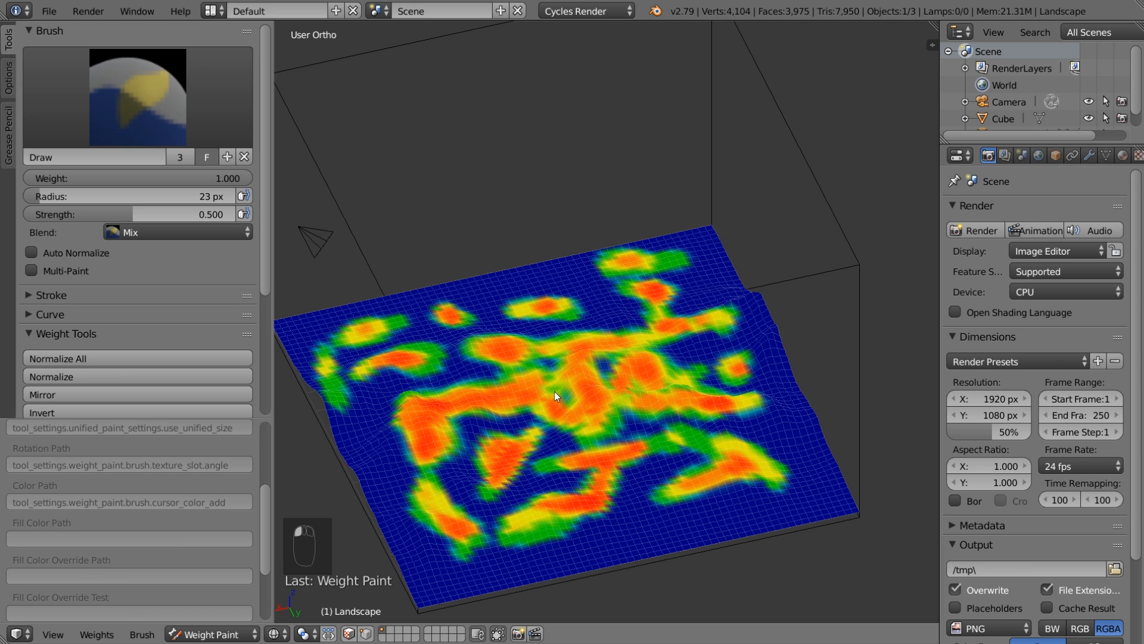
- Return the landscape to Object Mode, widen the properties area, and hide the tool shelf
{"action": "middle_click_drag", "start_coordinate": [658, 452], "coordinate": [632, 442]}
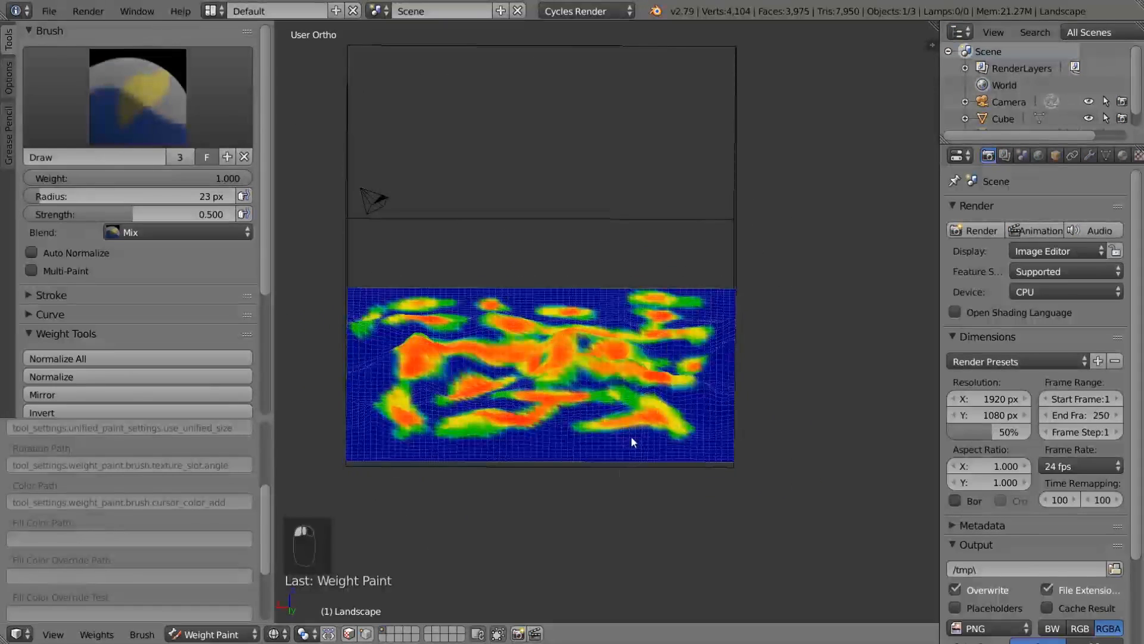
{"action": "left_click", "coordinate": [212, 634]}
{"action": "left_click", "coordinate": [217, 608]}
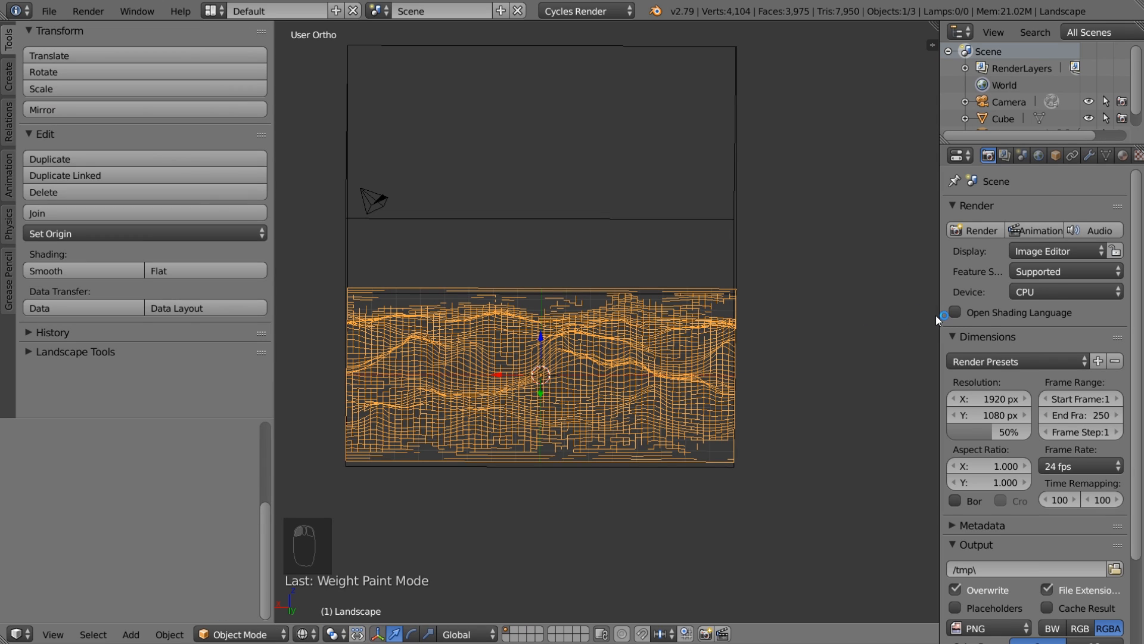
{"action": "left_click_drag", "start_coordinate": [940, 319], "coordinate": [889, 320]}
{"action": "key", "text": "t"}
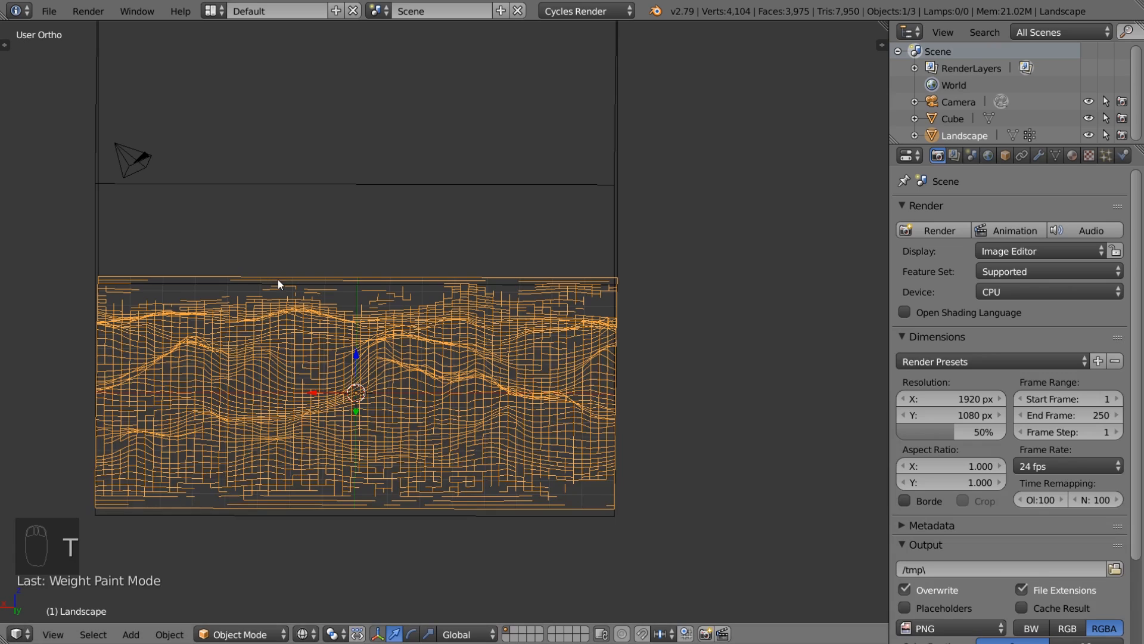
{"action": "middle_click_drag", "start_coordinate": [500, 332], "coordinate": [566, 356]}
{"action": "key", "text": "z"}
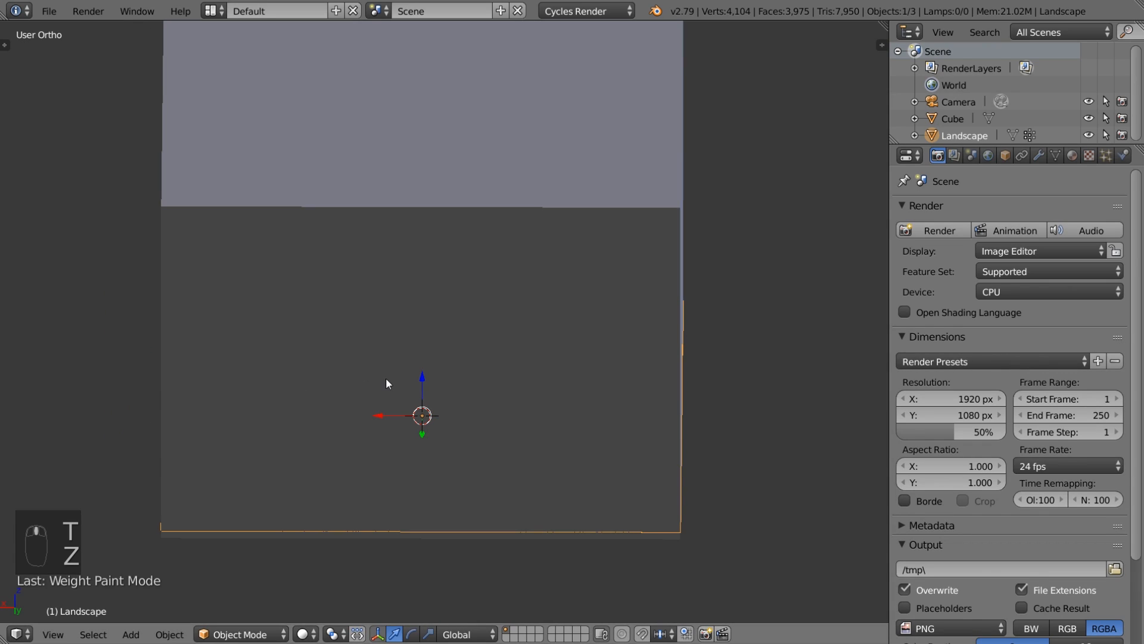
{"action": "middle_click_drag", "start_coordinate": [385, 377], "coordinate": [441, 376]}
{"action": "key", "text": "z"}
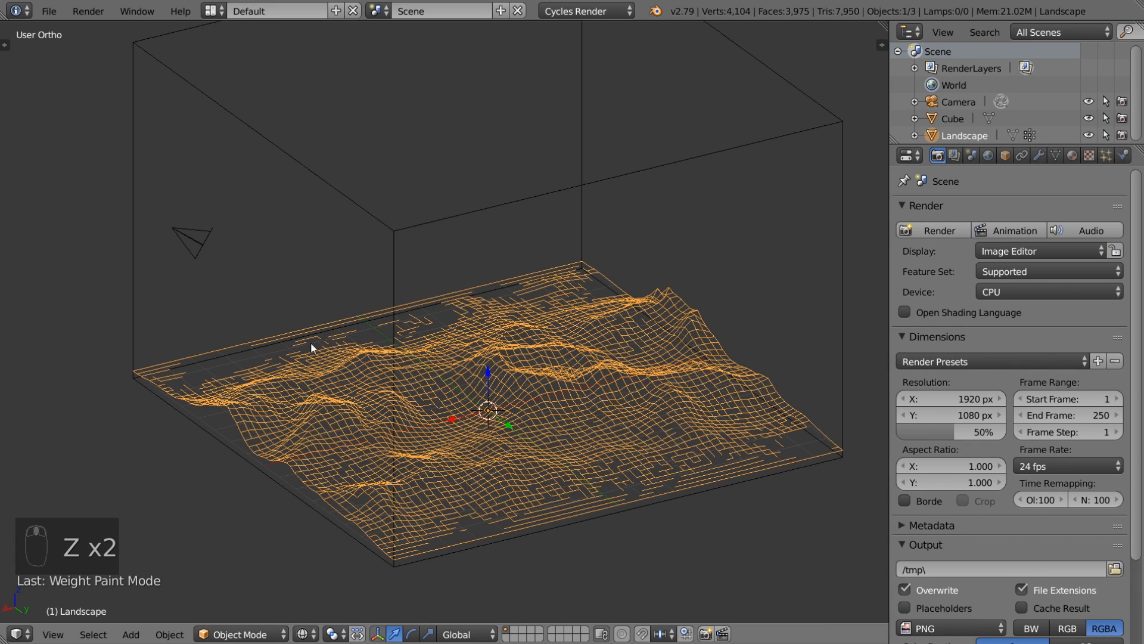
{"action": "middle_click_drag", "start_coordinate": [675, 338], "coordinate": [781, 328]}
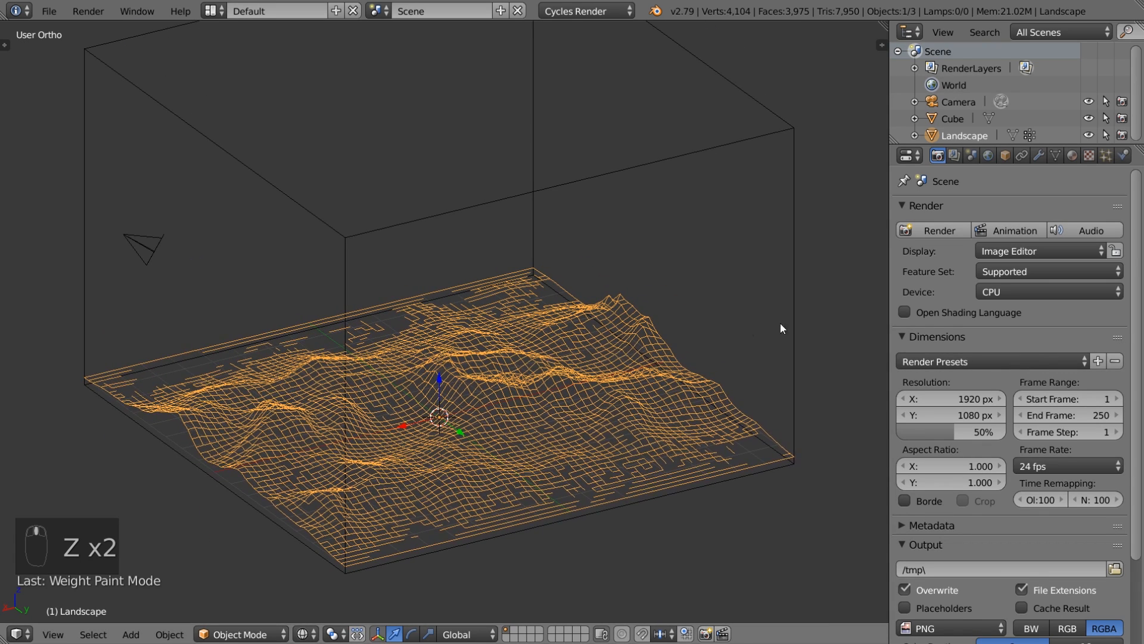
- Enable Smoke physics on the landscape as a Flow object with flow type Fire + Smoke and 2 sampling subframes
{"action": "left_click", "coordinate": [1122, 156]}
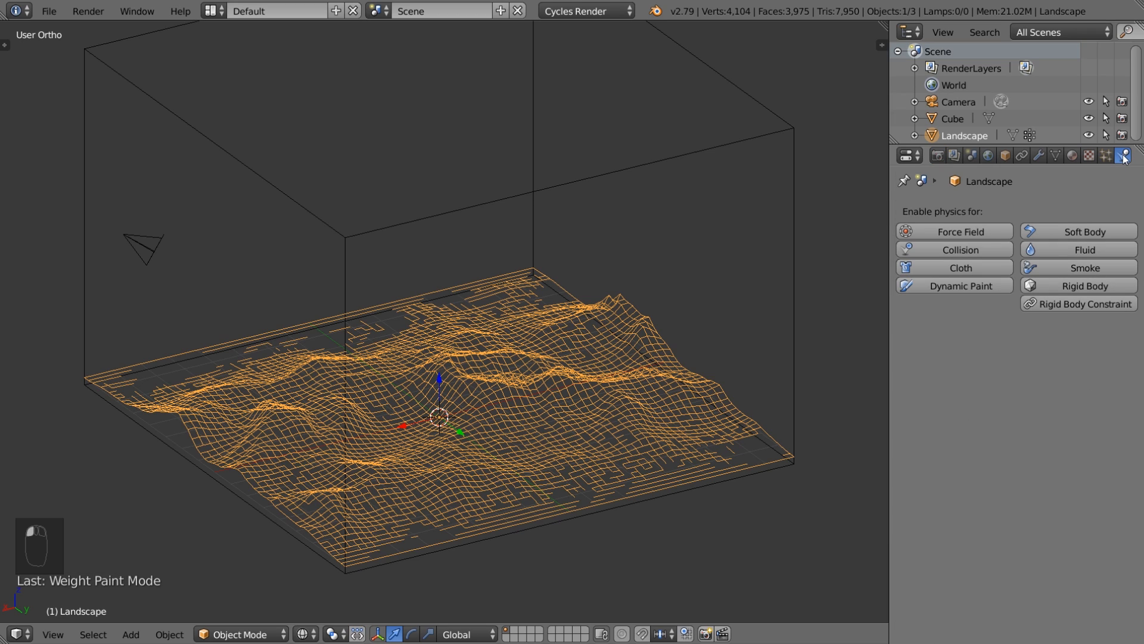
{"action": "left_click", "coordinate": [1089, 264]}
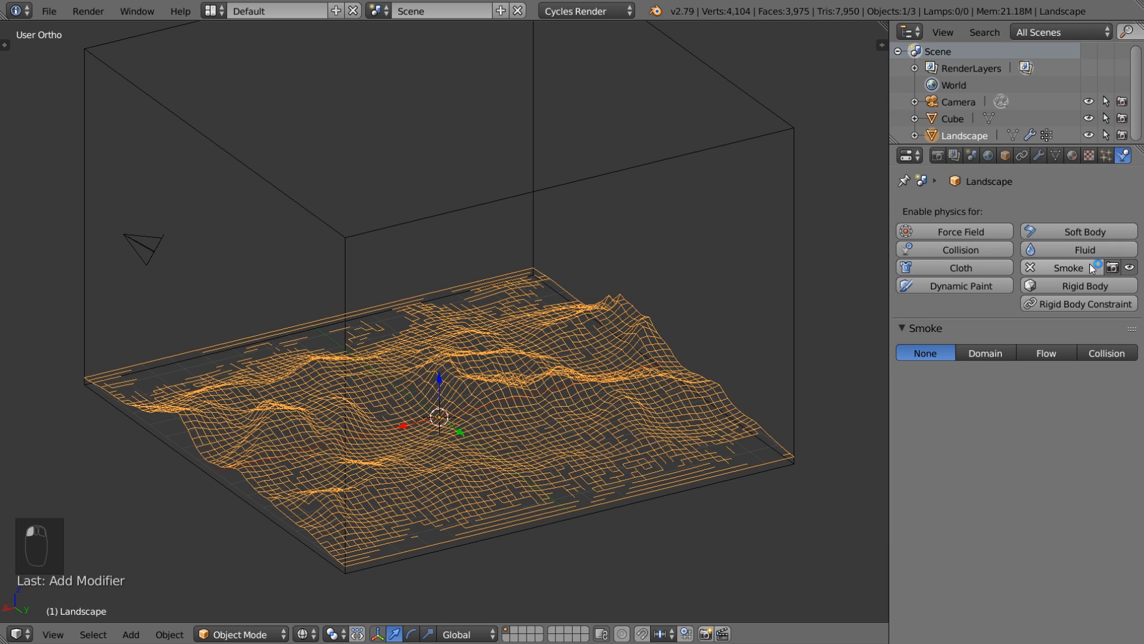
{"action": "left_click", "coordinate": [1051, 354]}
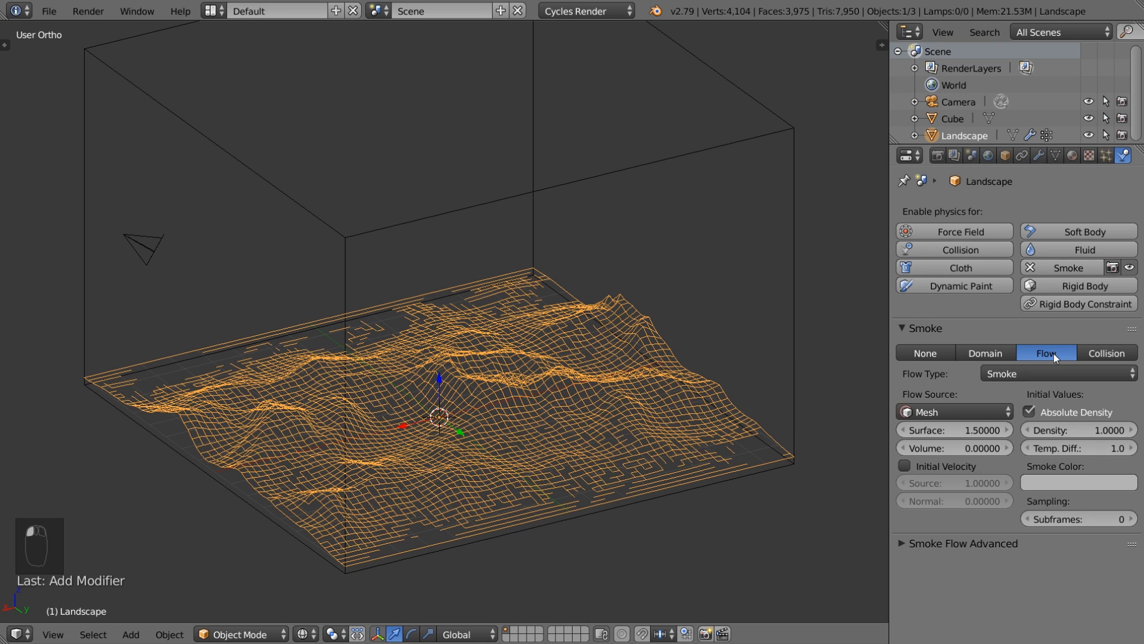
{"action": "left_click", "coordinate": [1029, 376]}
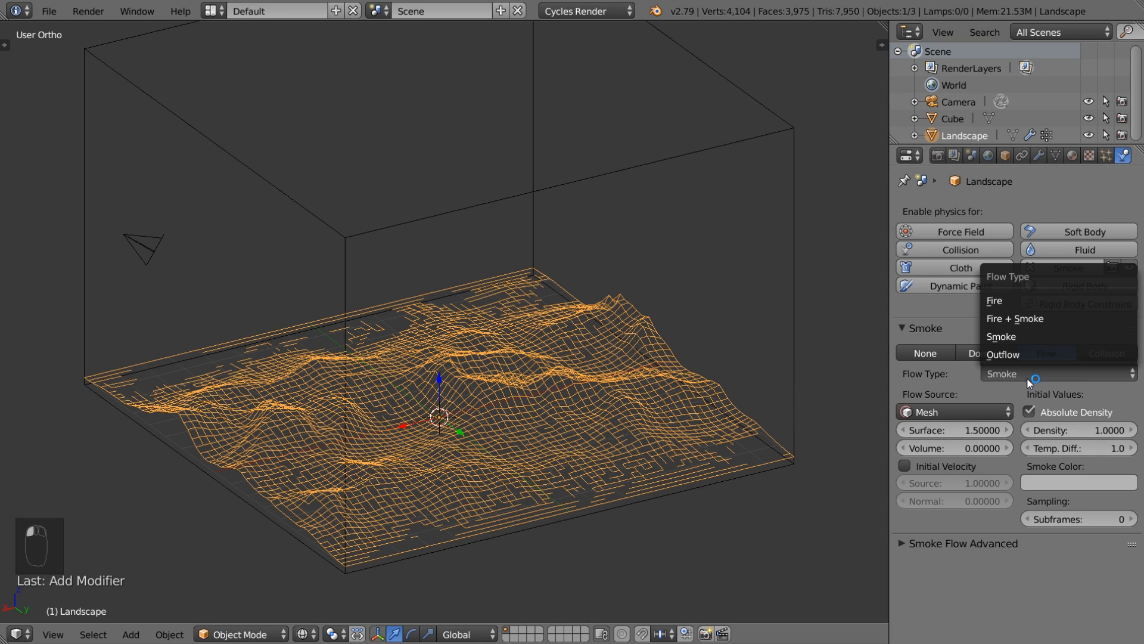
{"action": "left_click", "coordinate": [1052, 321]}
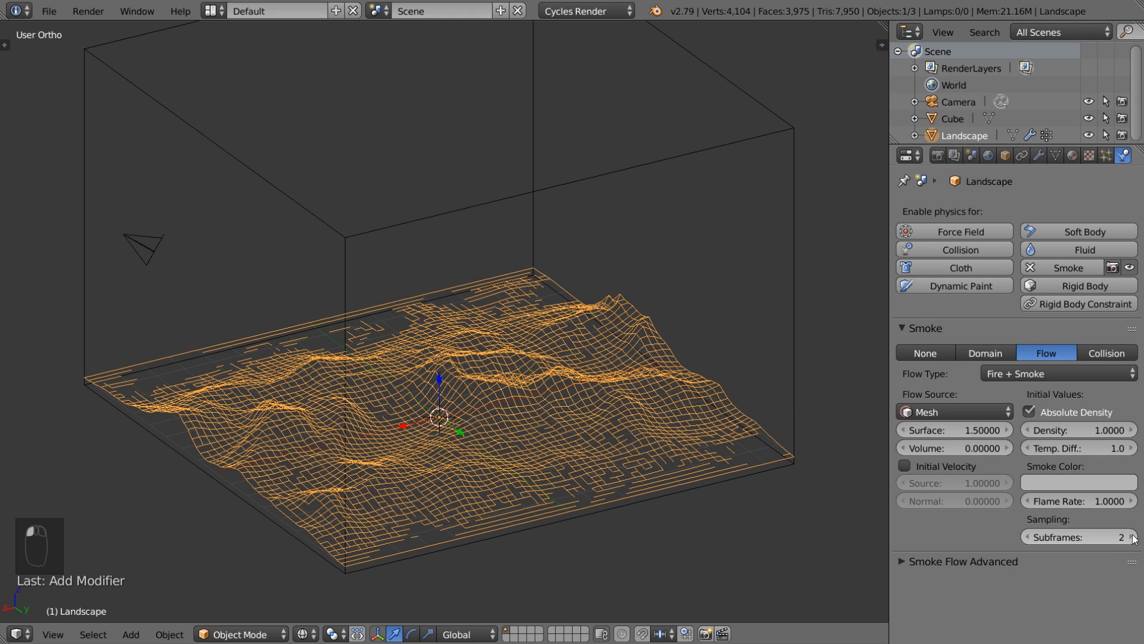
- Limit the landscape's smoke flow to the painted vertex group "Group" in the advanced flow settings
{"action": "left_click", "coordinate": [994, 562]}
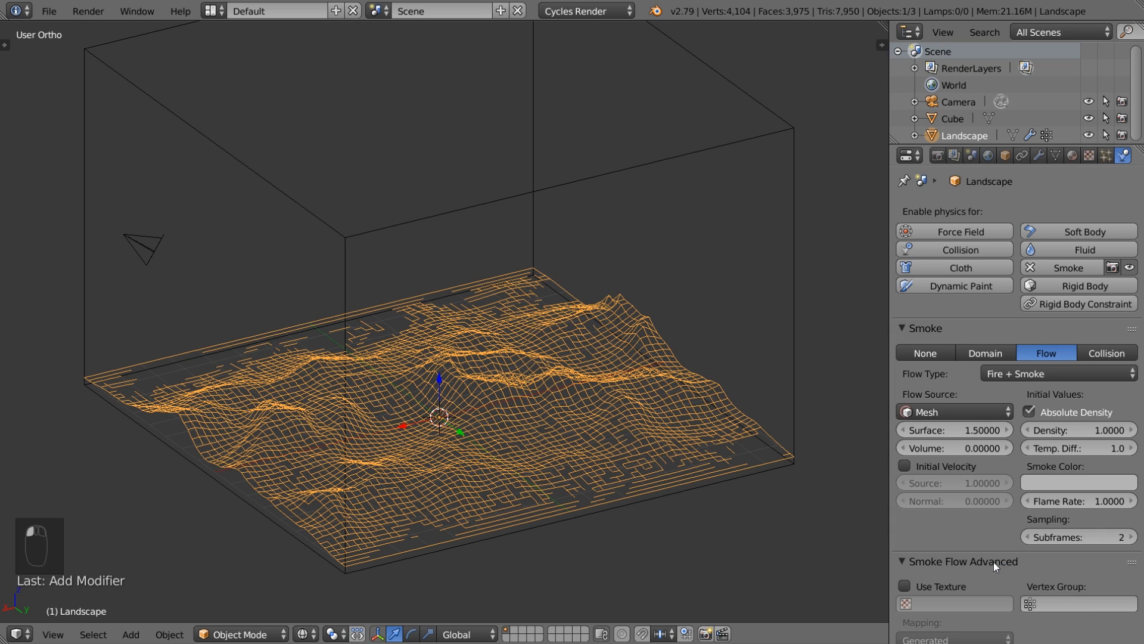
{"action": "left_click", "coordinate": [1076, 603]}
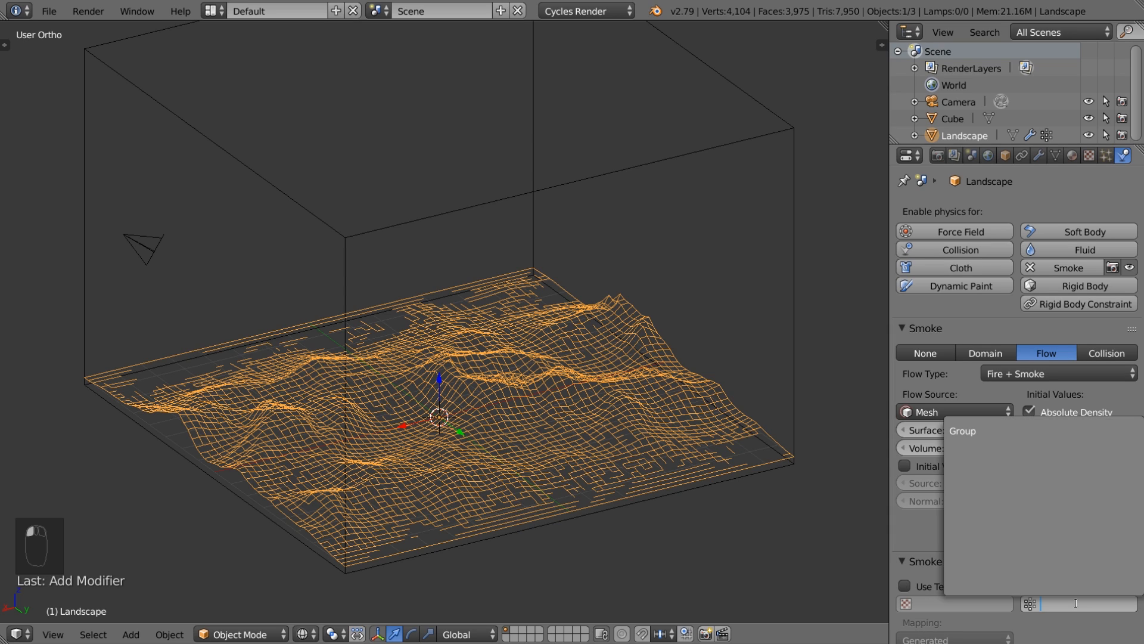
{"action": "left_click", "coordinate": [984, 431]}
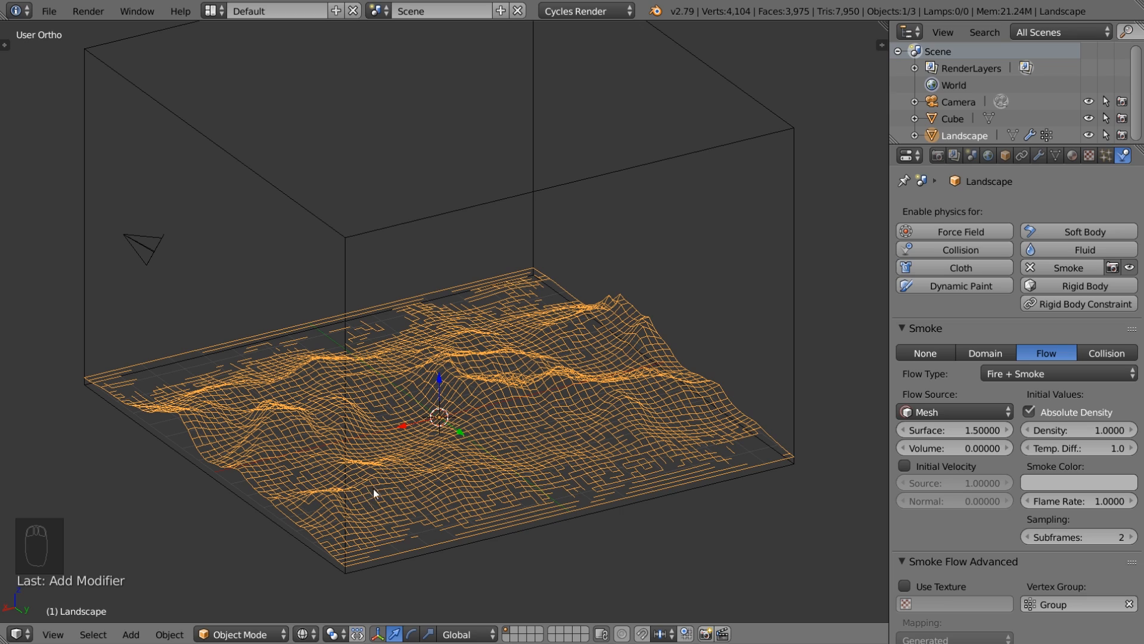
- Select the enclosing cube and make it a Smoke Domain with Smoke Adaptive Domain enabled
{"action": "right_click", "coordinate": [343, 245]}
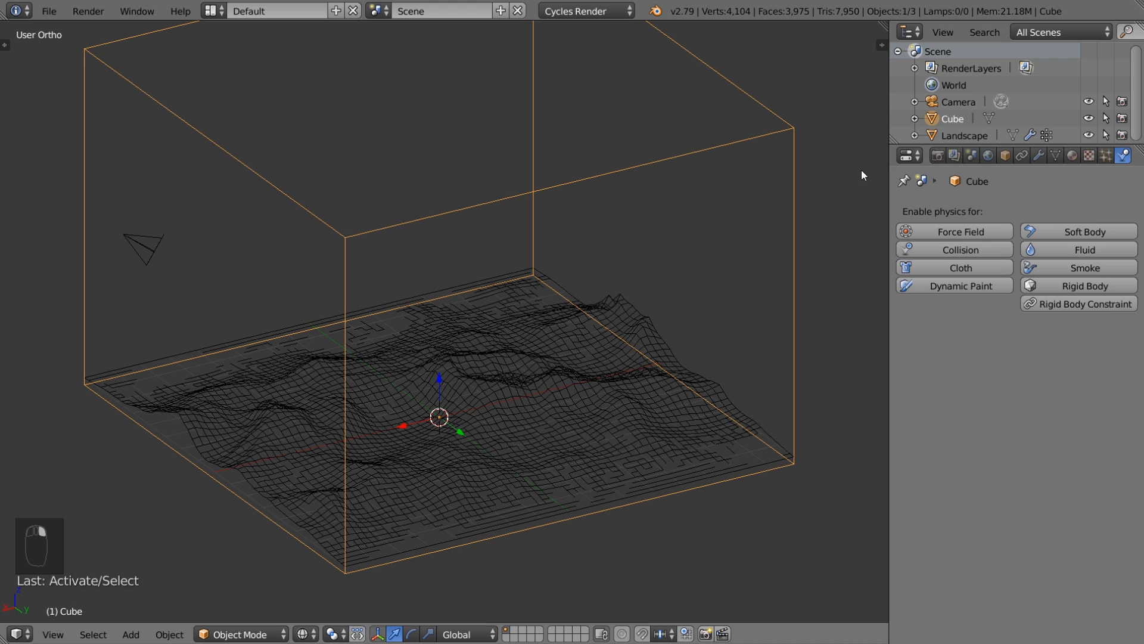
{"action": "left_click", "coordinate": [1084, 270]}
{"action": "left_click", "coordinate": [986, 354]}
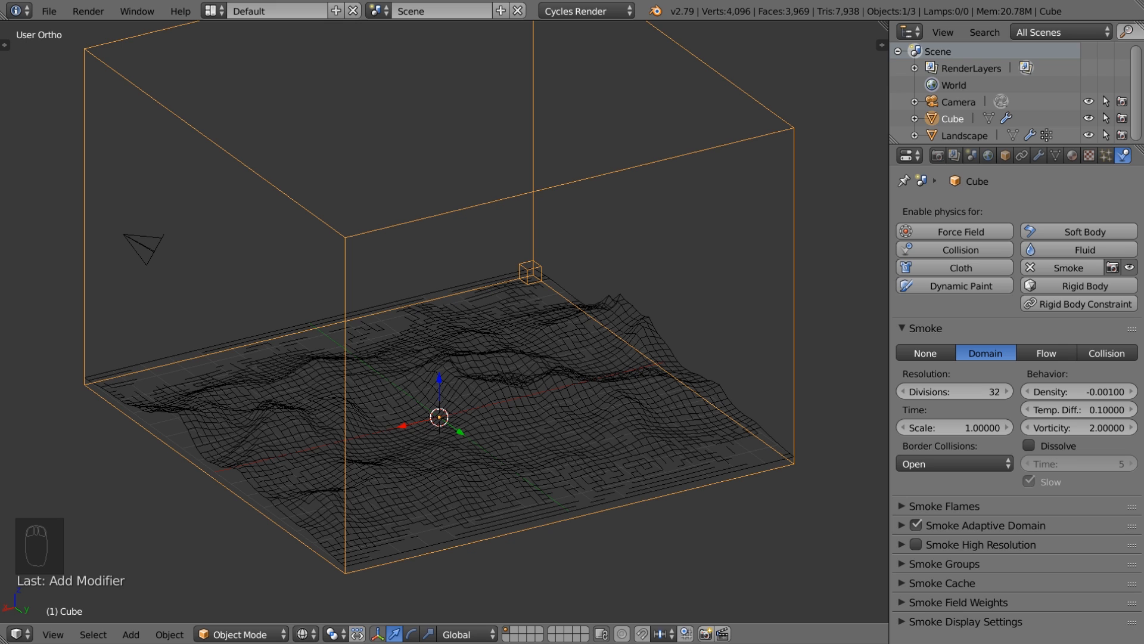
- Play the animation and inspect the fire and smoke simulation from the side of the domain
{"action": "key", "text": "alt+a"}
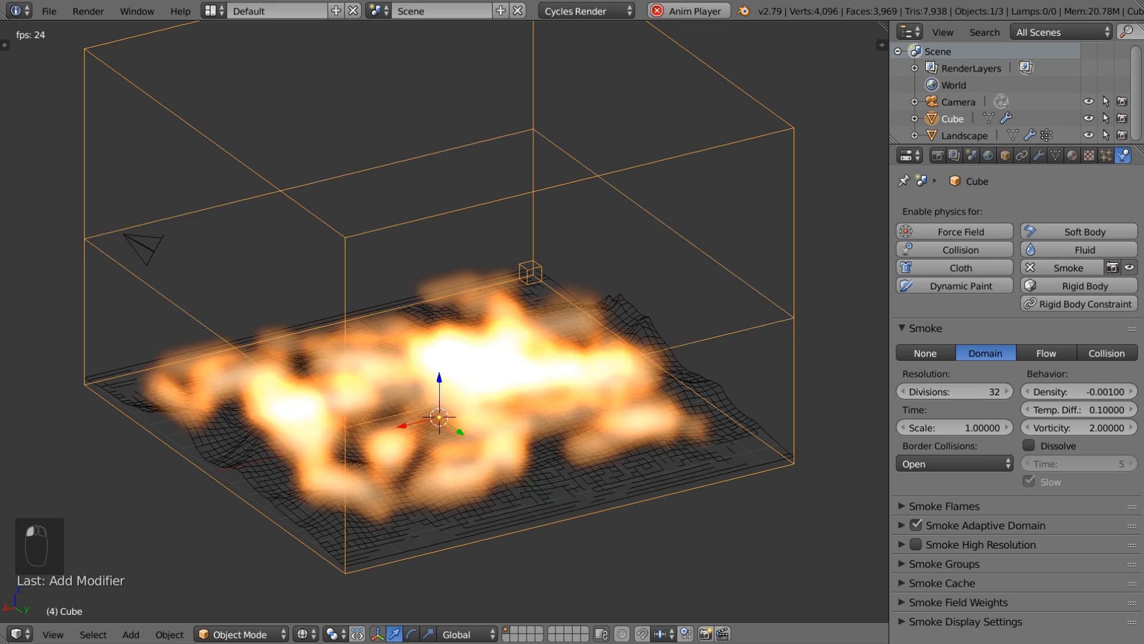
{"action": "middle_click_drag", "start_coordinate": [506, 439], "coordinate": [480, 484]}
{"action": "middle_click_drag", "start_coordinate": [415, 274], "coordinate": [490, 261]}
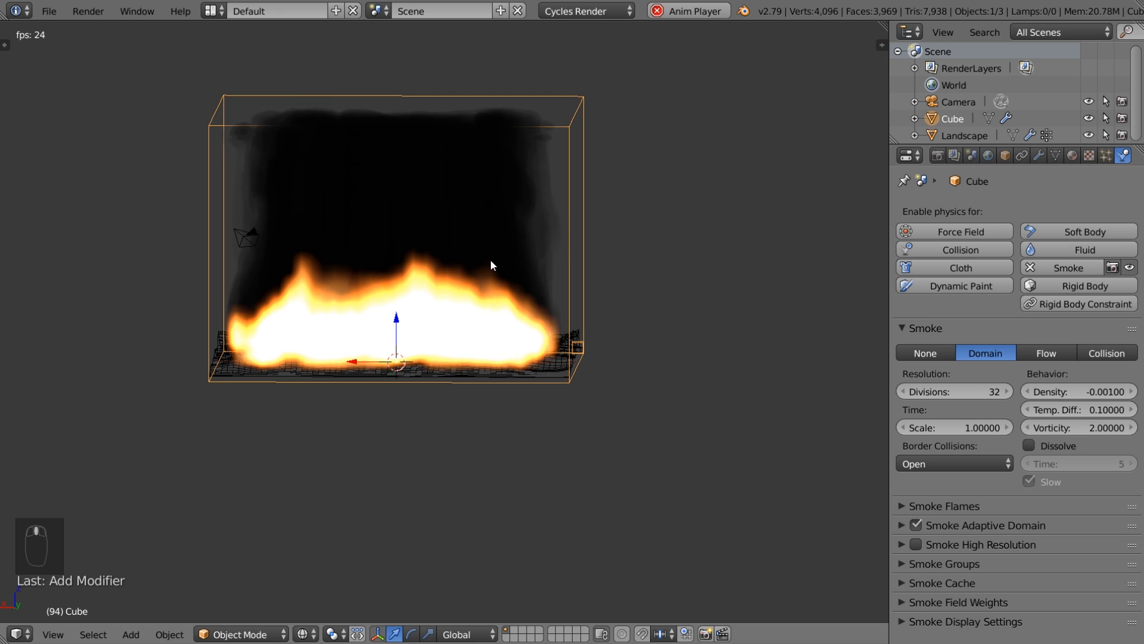
- Add a Turbulence force field and raise it vertically into the upper part of the smoke domain
{"action": "scroll", "coordinate": [501, 310], "scroll_direction": "down", "scroll_amount": 3}
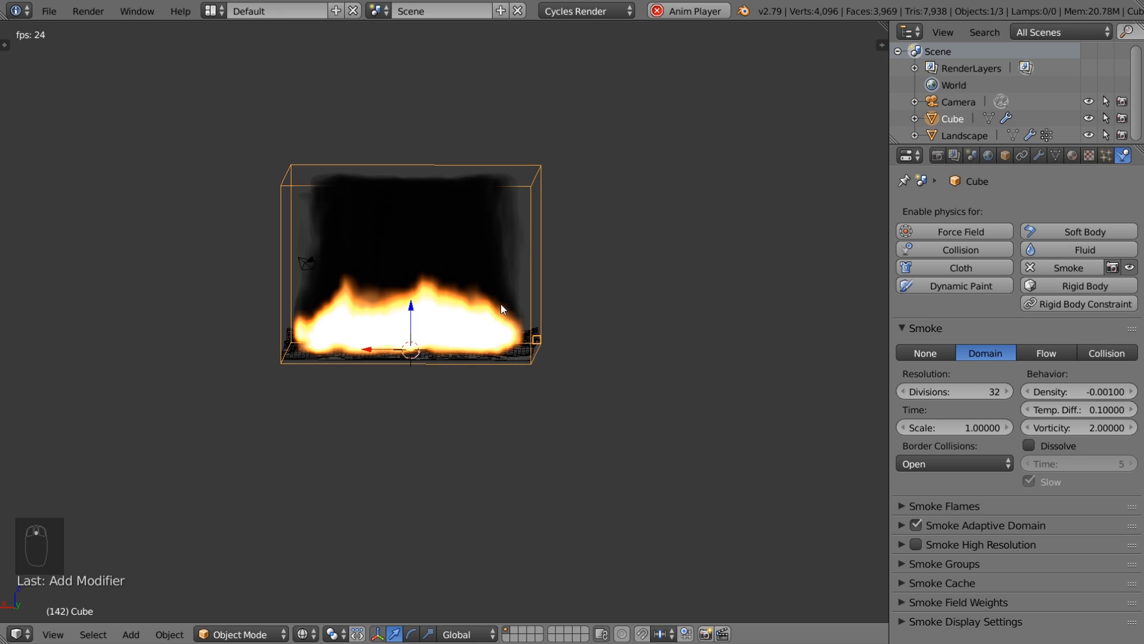
{"action": "middle_click_drag", "start_coordinate": [500, 304], "coordinate": [505, 344]}
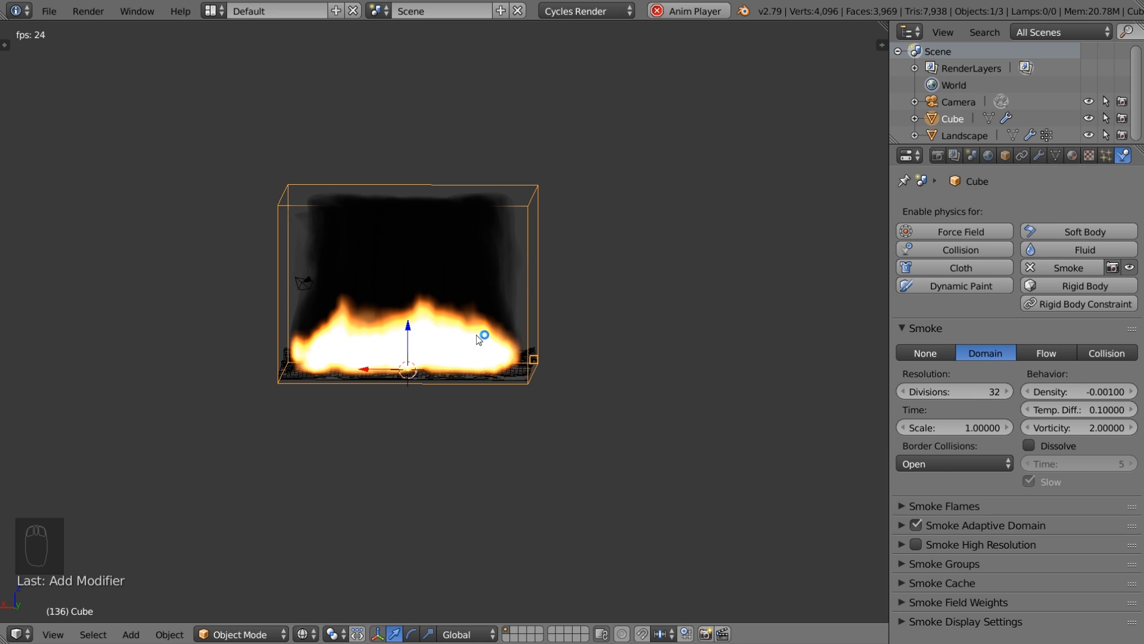
{"action": "middle_click_drag", "start_coordinate": [458, 340], "coordinate": [545, 369]}
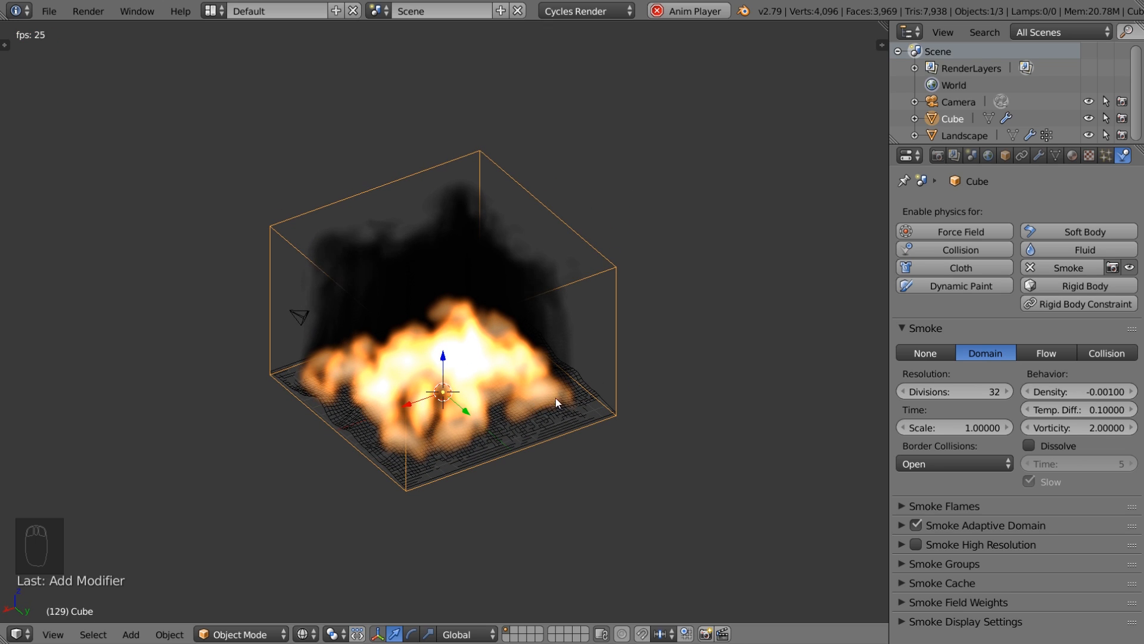
{"action": "middle_click_drag", "start_coordinate": [566, 419], "coordinate": [567, 357]}
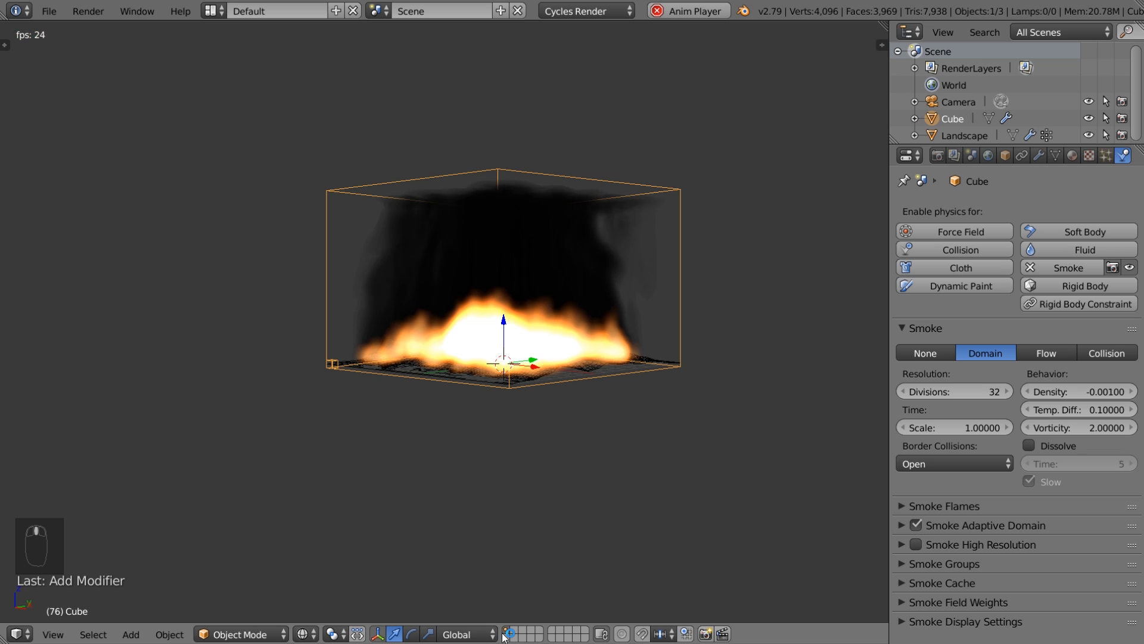
{"action": "key", "text": "shift+a"}
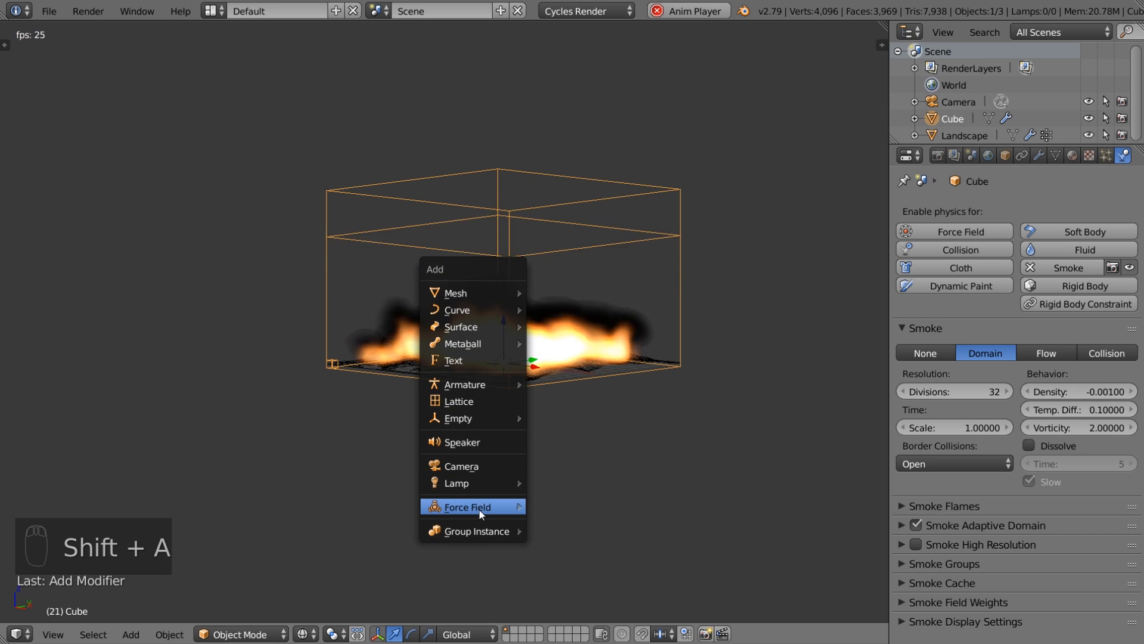
{"action": "mouse_move", "coordinate": [479, 509]}
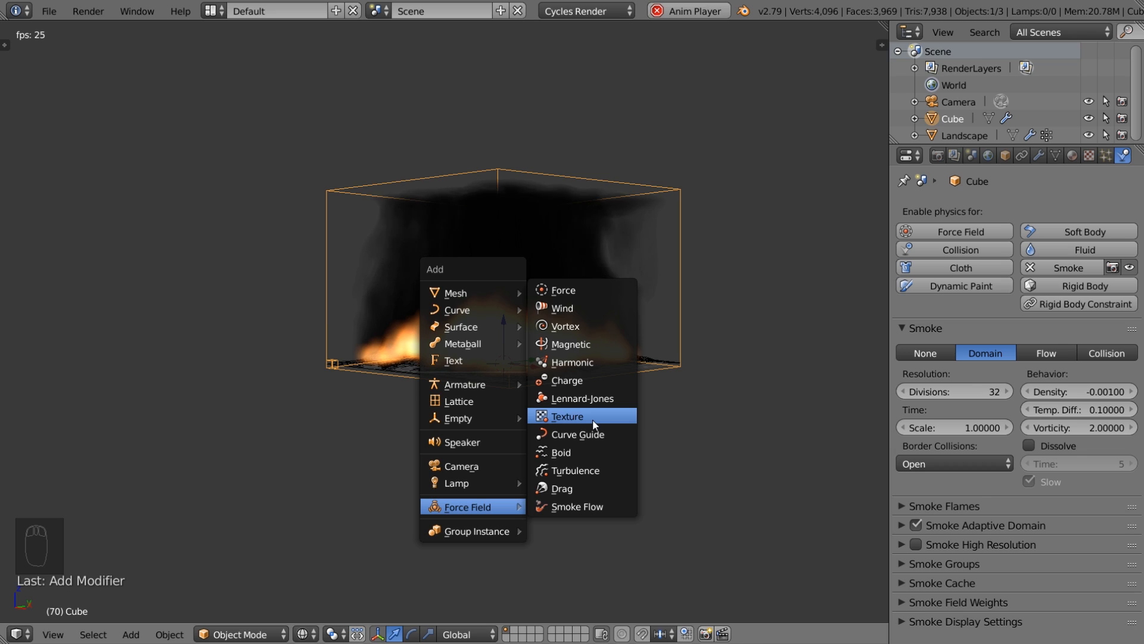
{"action": "left_click", "coordinate": [590, 470]}
{"action": "left_click_drag", "start_coordinate": [506, 327], "coordinate": [520, 210]}
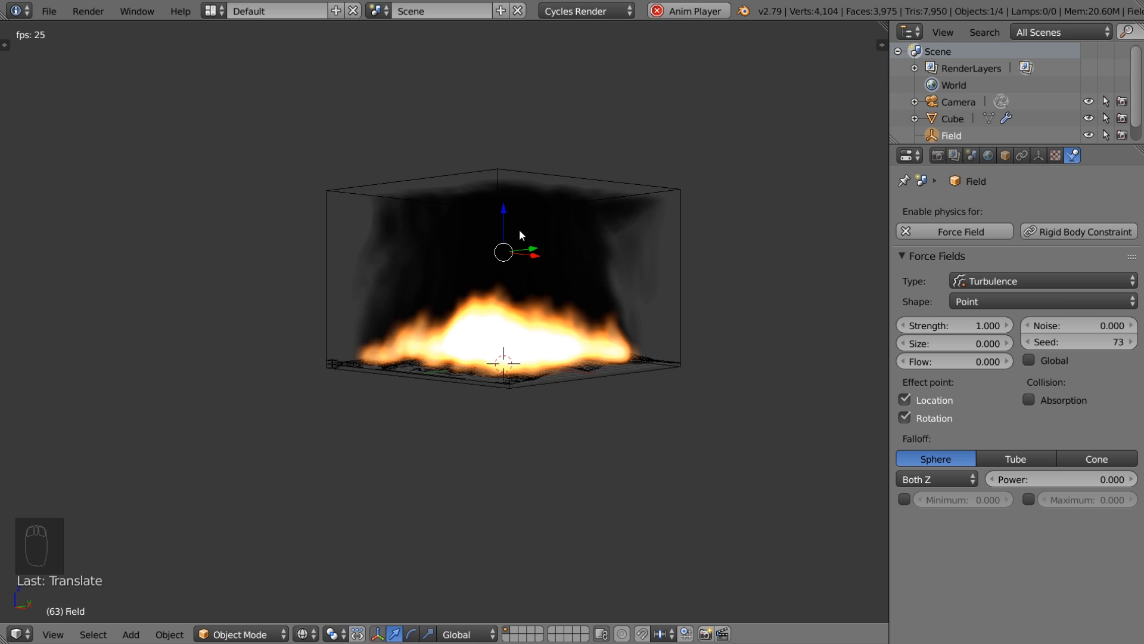
- Set the turbulence field's noise to 5 and its strength to 40
{"action": "scroll", "coordinate": [520, 229], "scroll_direction": "up", "scroll_amount": 3}
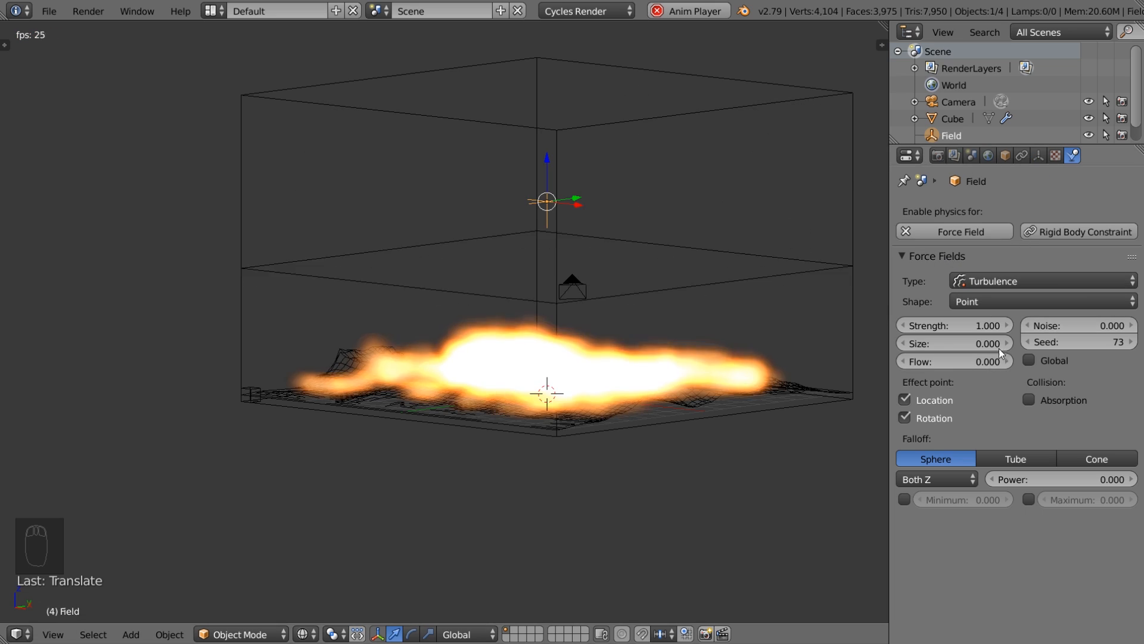
{"action": "left_click", "coordinate": [1081, 326]}
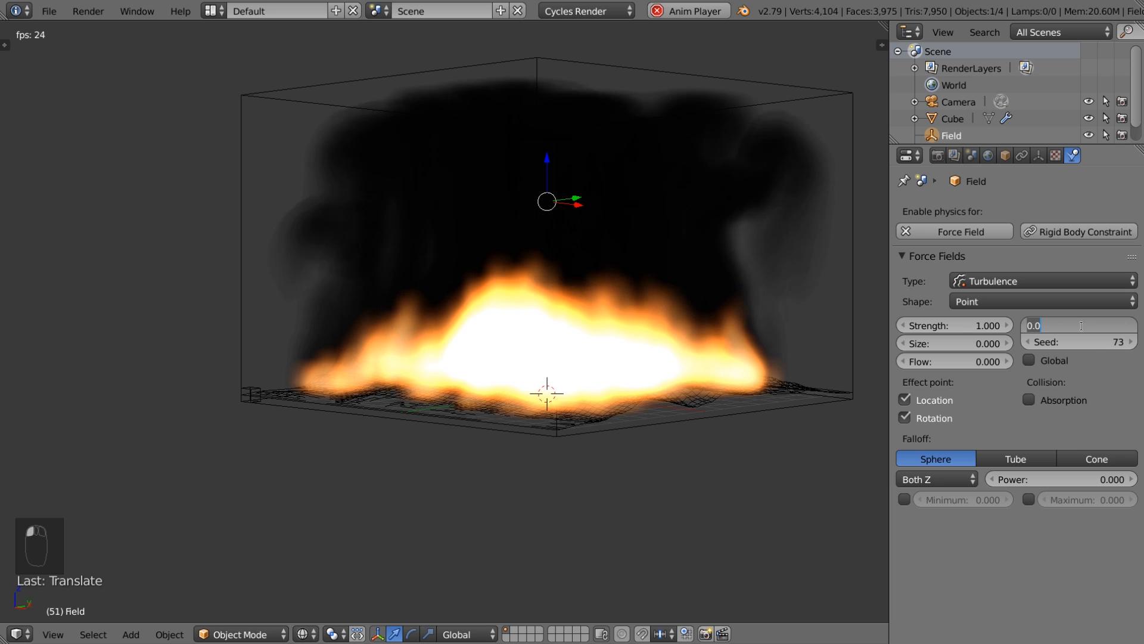
{"action": "type", "text": "5"}
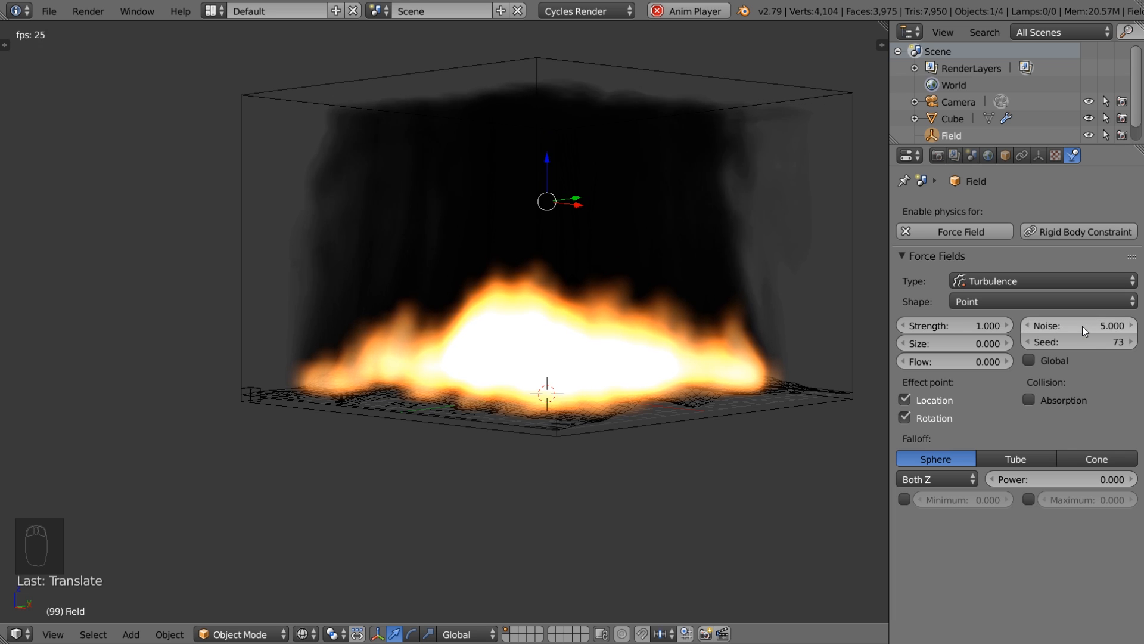
{"action": "key", "text": "Return"}
{"action": "left_click", "coordinate": [962, 326]}
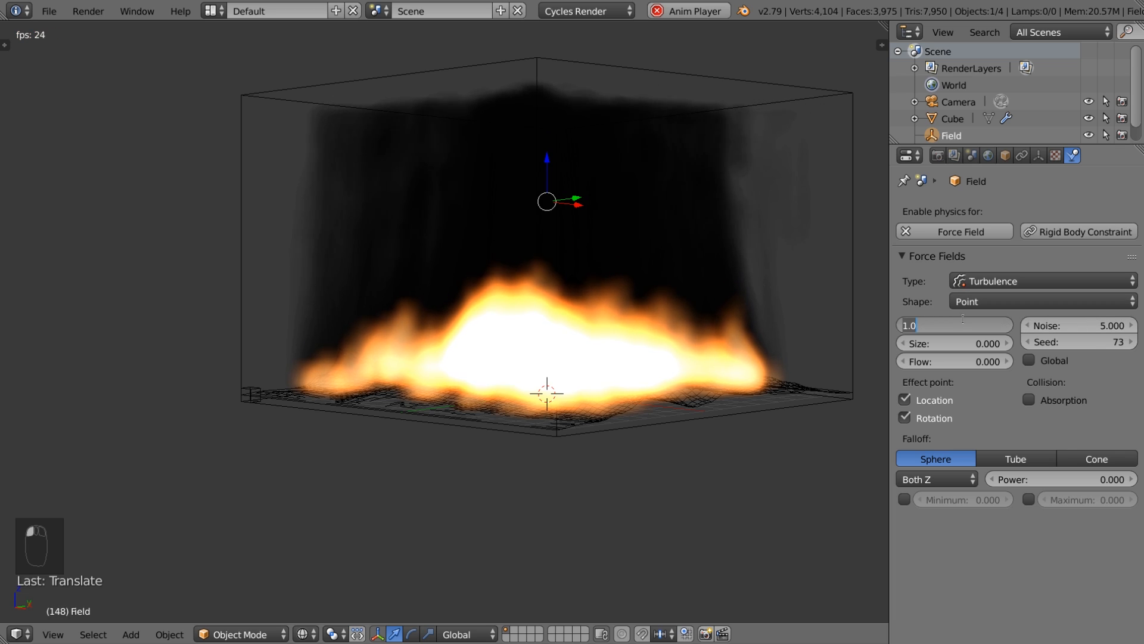
{"action": "type", "text": "40"}
{"action": "key", "text": "Return"}
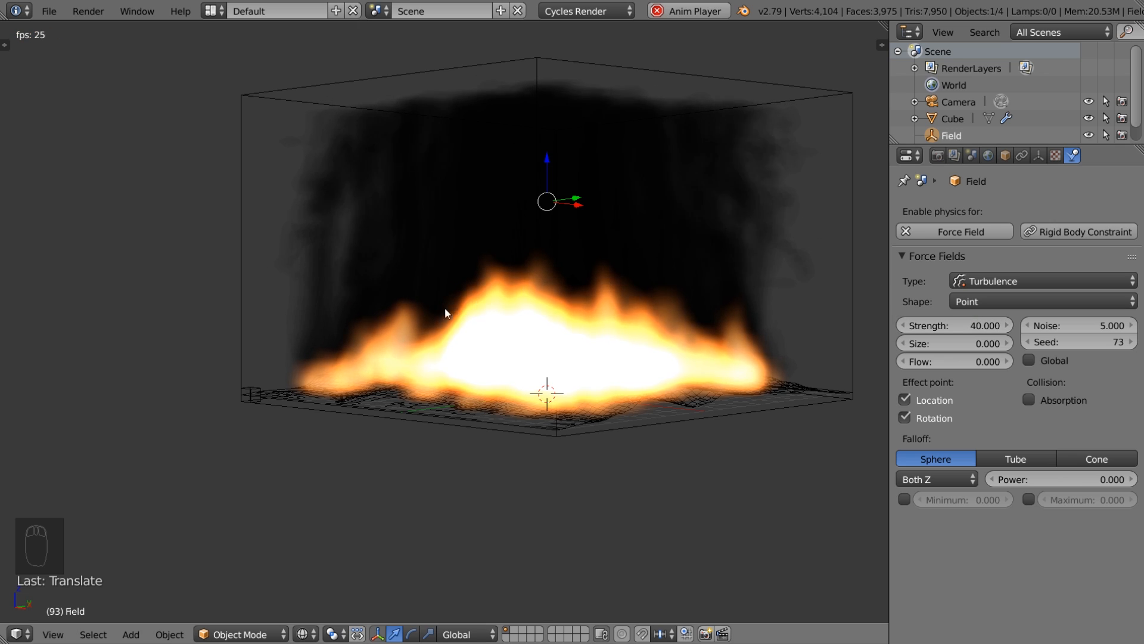
- Set the turbulence field's size to 5, strength to 45 and noise to 6
{"action": "middle_click_drag", "start_coordinate": [475, 306], "coordinate": [518, 314]}
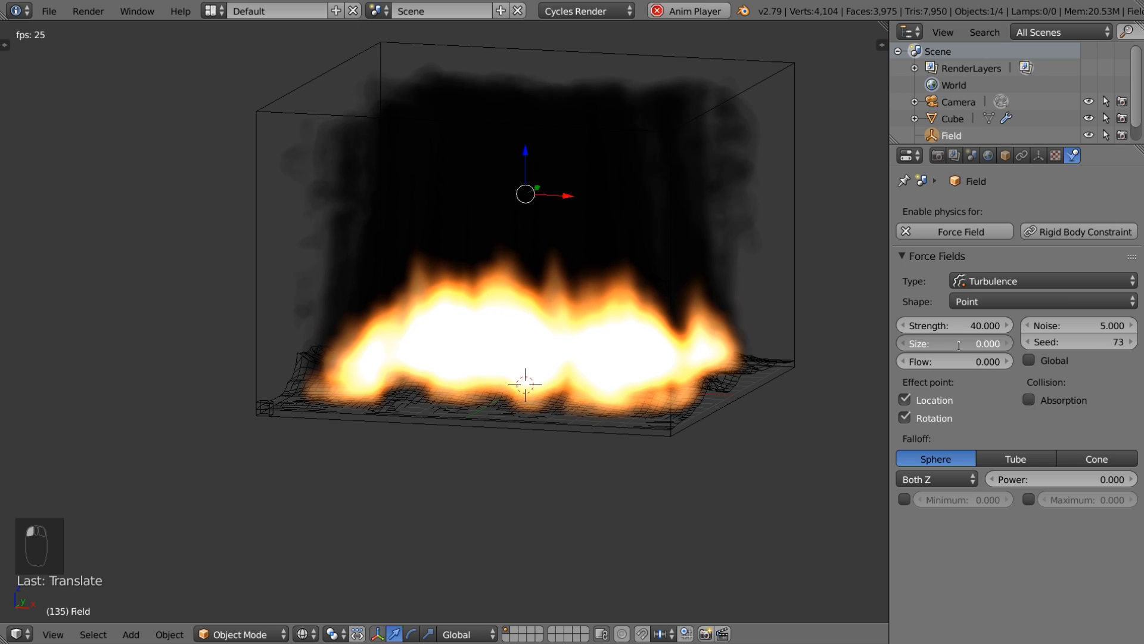
{"action": "type", "text": "5"}
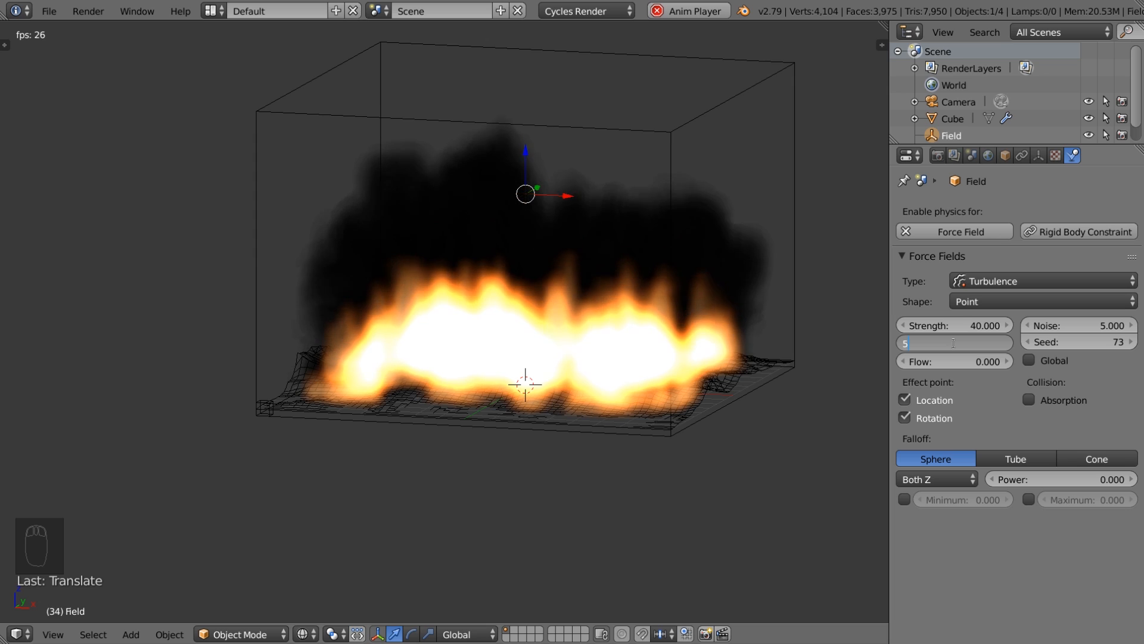
{"action": "key", "text": "Return"}
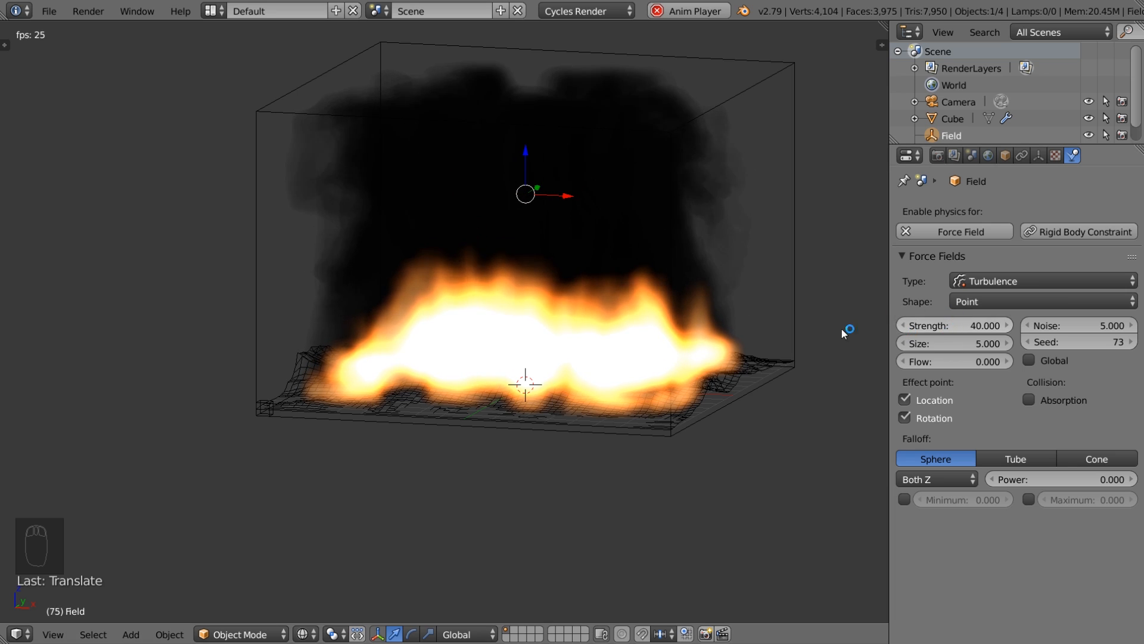
{"action": "left_click", "coordinate": [966, 325]}
{"action": "type", "text": "45"}
{"action": "key", "text": "Return"}
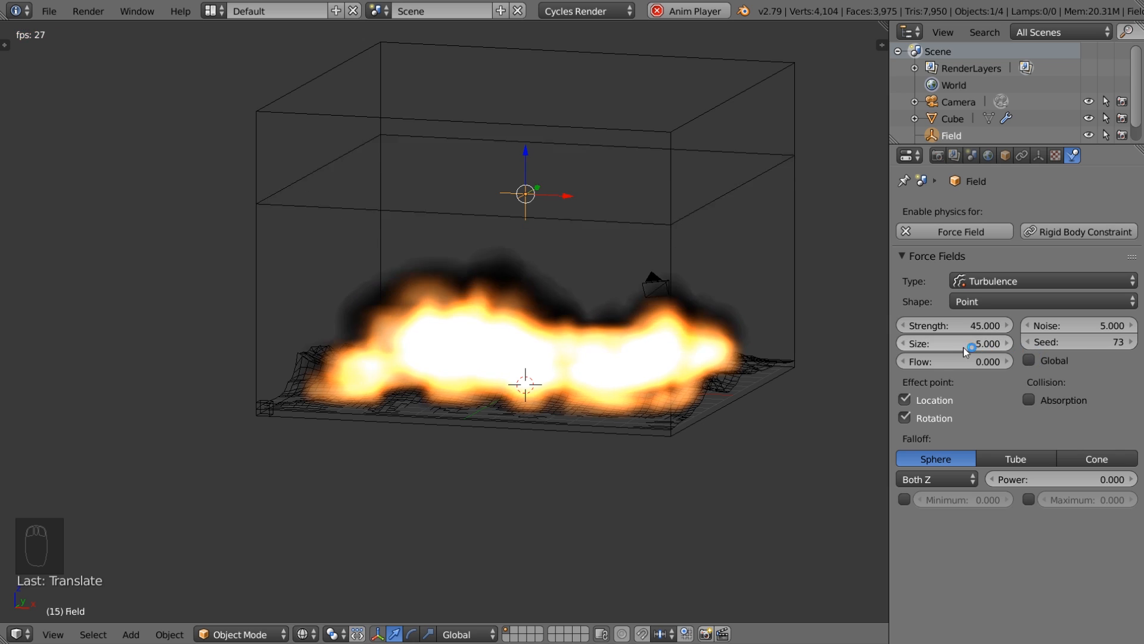
{"action": "left_click", "coordinate": [1089, 326]}
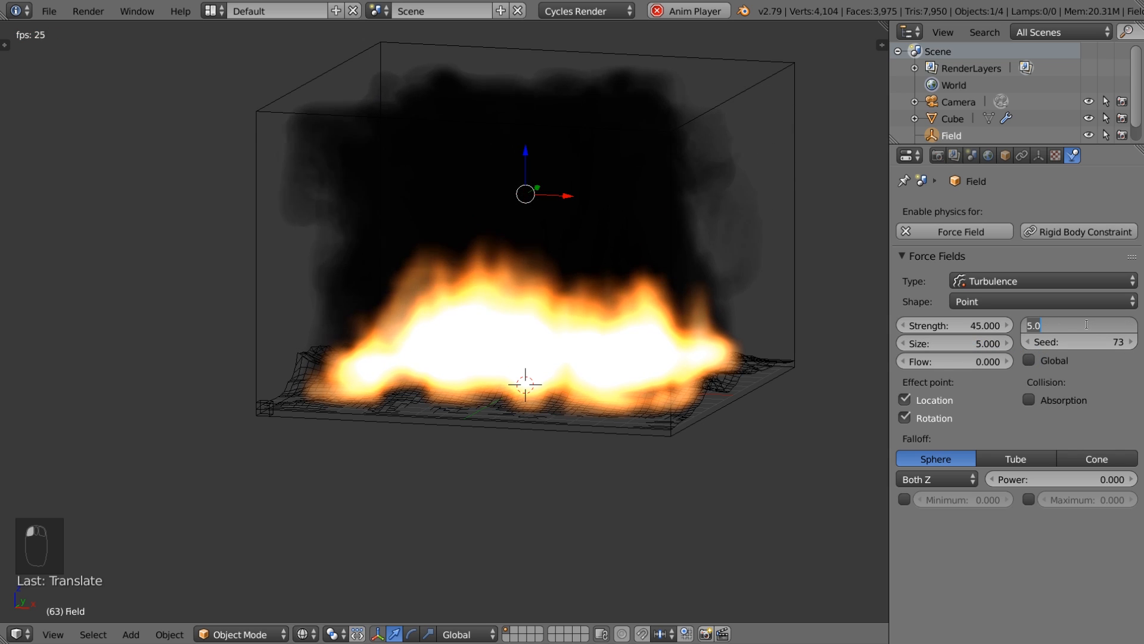
{"action": "type", "text": "6"}
{"action": "key", "text": "Return"}
- In front view, place the 3D cursor outside the domain on its negative X side and add a Wind force field there
{"action": "key", "text": "KP_1"}
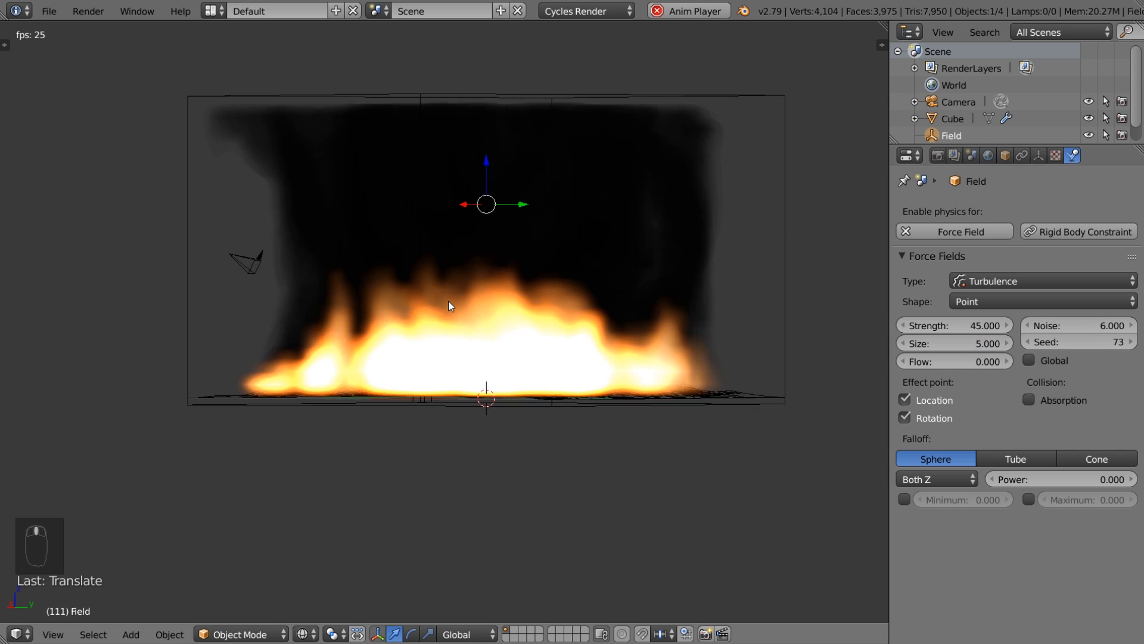
{"action": "middle_click_drag", "start_coordinate": [450, 299], "coordinate": [531, 328]}
{"action": "key", "text": "KP_1"}
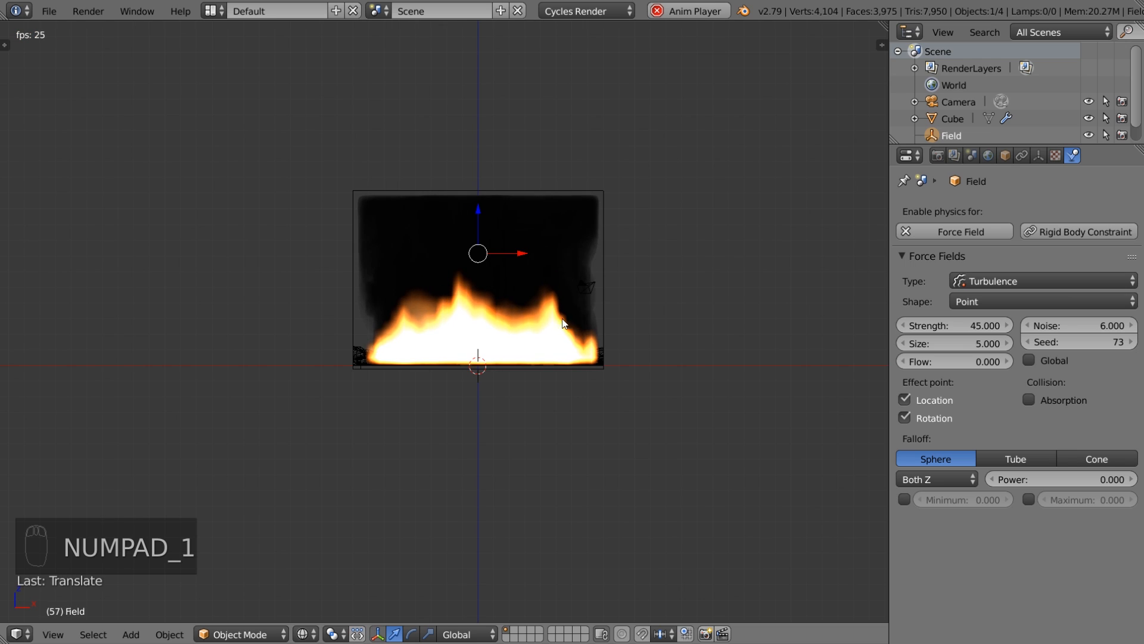
{"action": "left_click", "coordinate": [335, 256]}
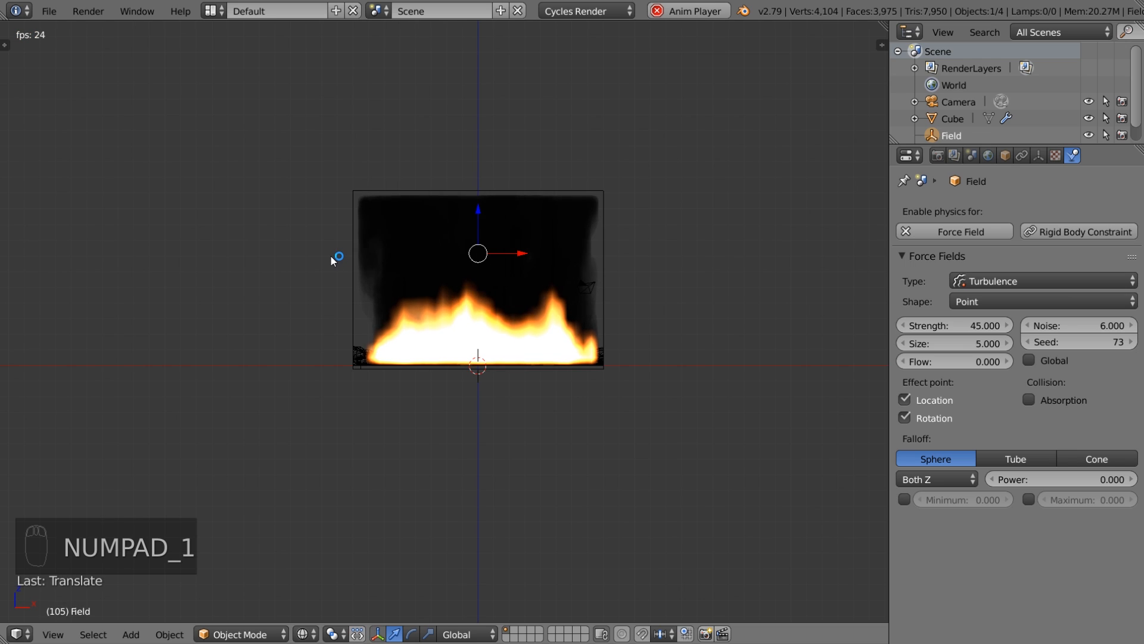
{"action": "left_click", "coordinate": [302, 277]}
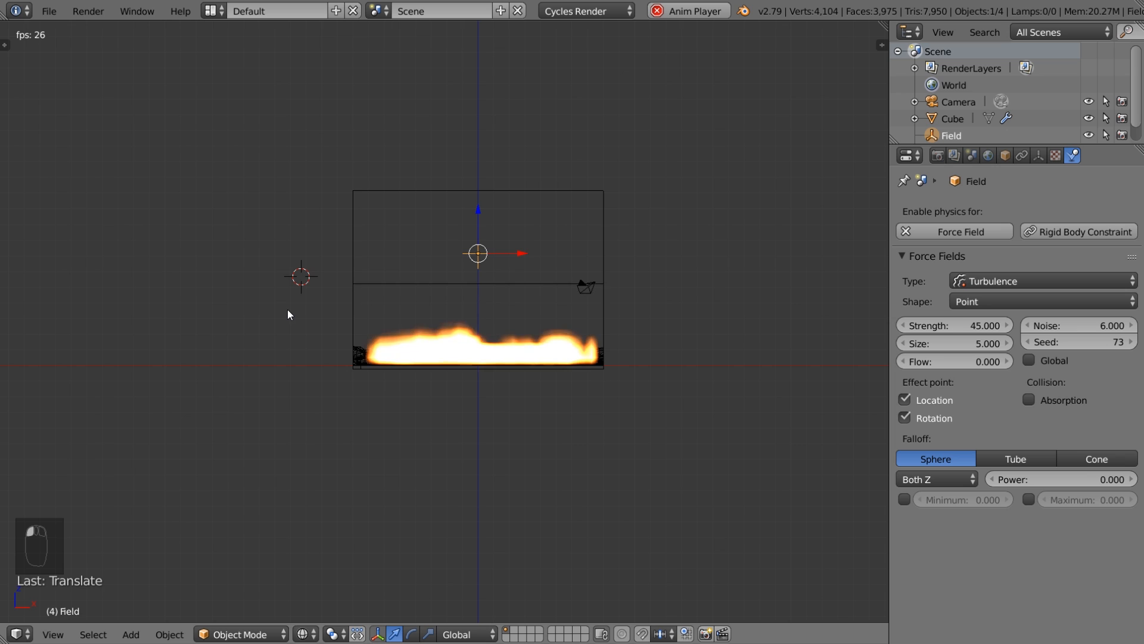
{"action": "key", "text": "shift+a"}
{"action": "mouse_move", "coordinate": [288, 311]}
{"action": "left_click", "coordinate": [353, 331]}
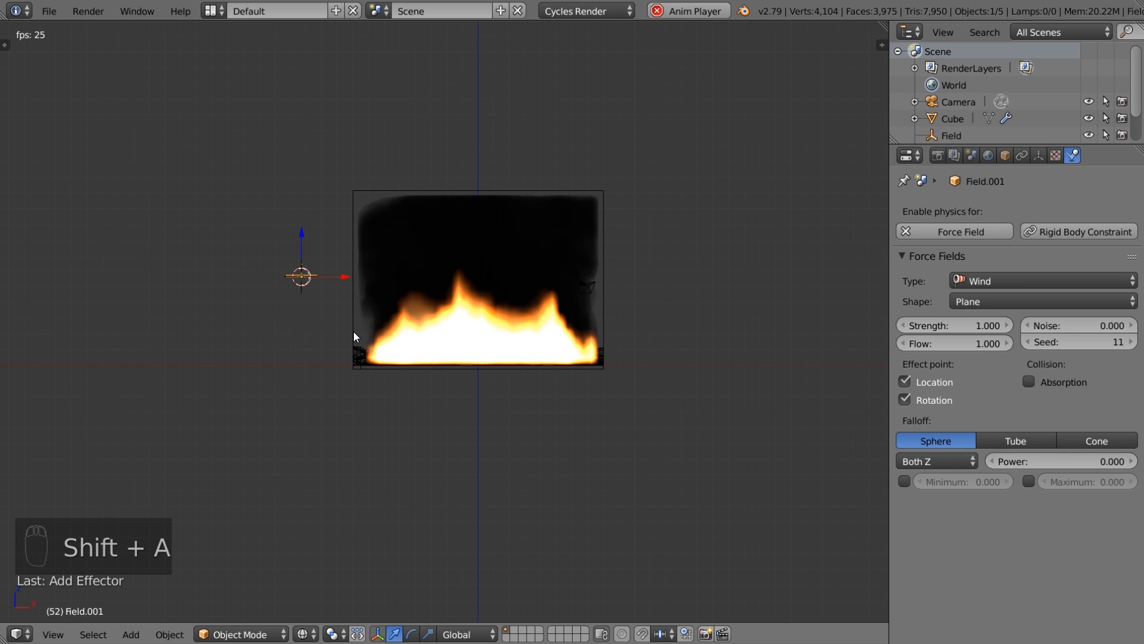
- Rotate the wind field about 90° so that it blows toward the smoke domain
{"action": "scroll", "coordinate": [317, 333], "scroll_direction": "up", "scroll_amount": 2}
{"action": "scroll", "coordinate": [317, 332], "scroll_direction": "up", "scroll_amount": 2}
{"action": "key", "text": "r"}
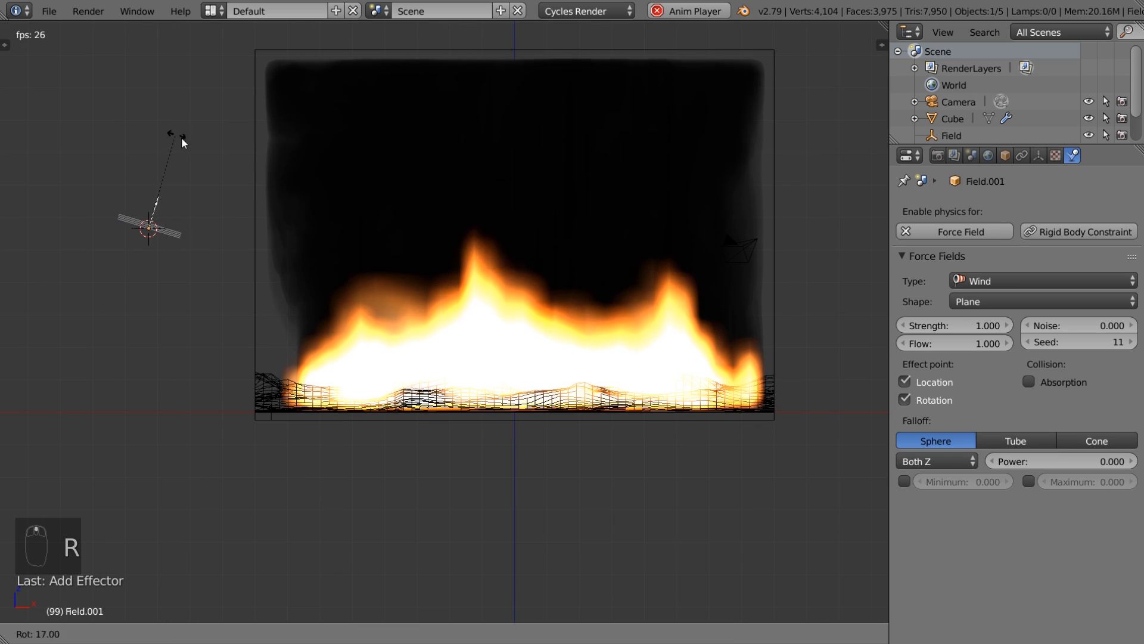
{"action": "left_click", "coordinate": [253, 227]}
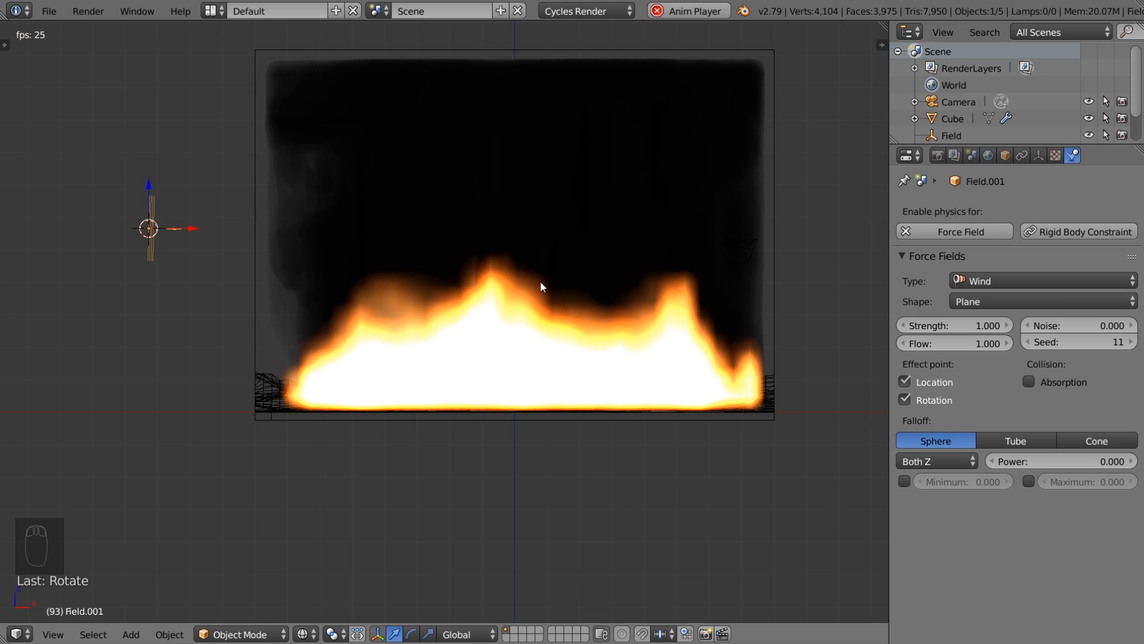
- Keep the wind field's strength at 1 and set its noise to 3
{"action": "left_click", "coordinate": [961, 325]}
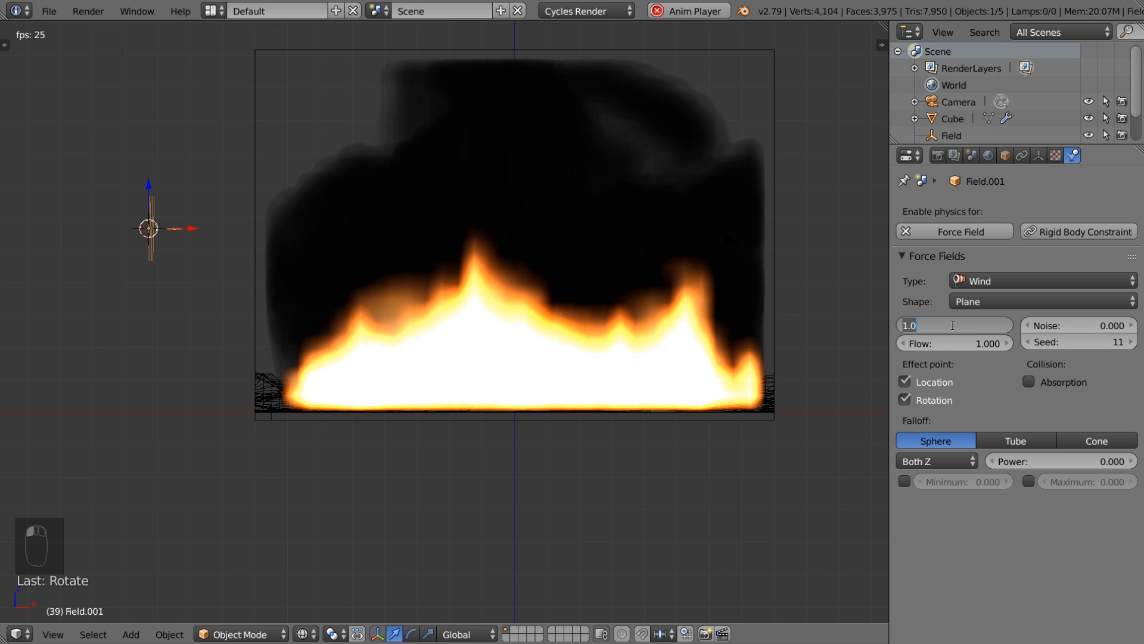
{"action": "type", "text": "1"}
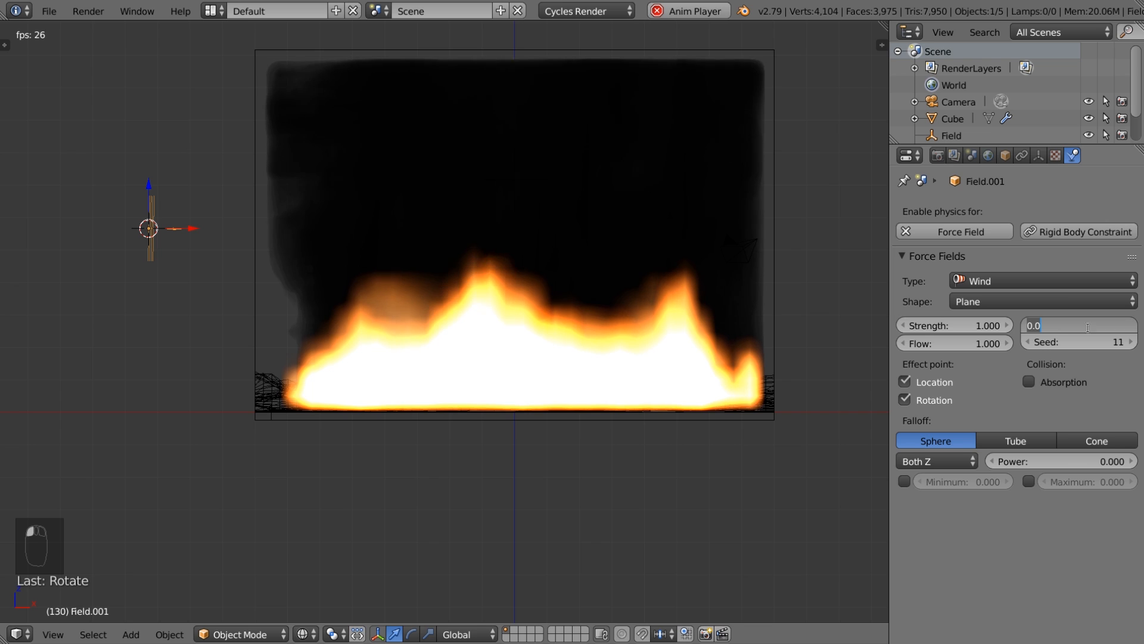
{"action": "type", "text": "3"}
{"action": "key", "text": "Return"}
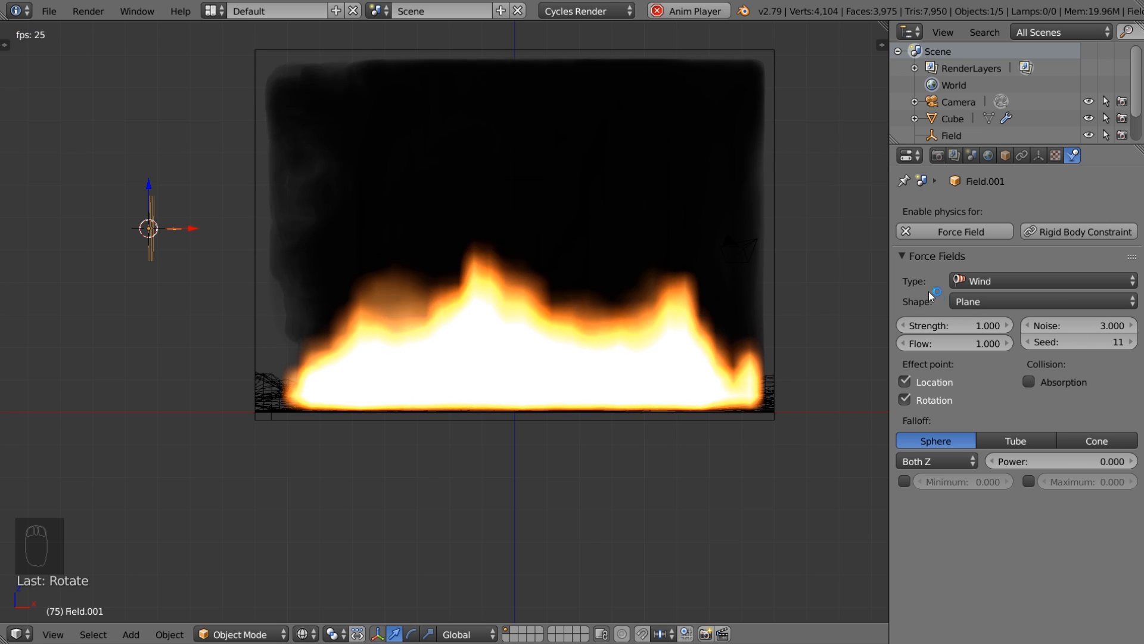
- Try a wind strength of 31.4 and settle on a strength of 2
{"action": "left_click_drag", "start_coordinate": [945, 329], "coordinate": [1007, 329]}
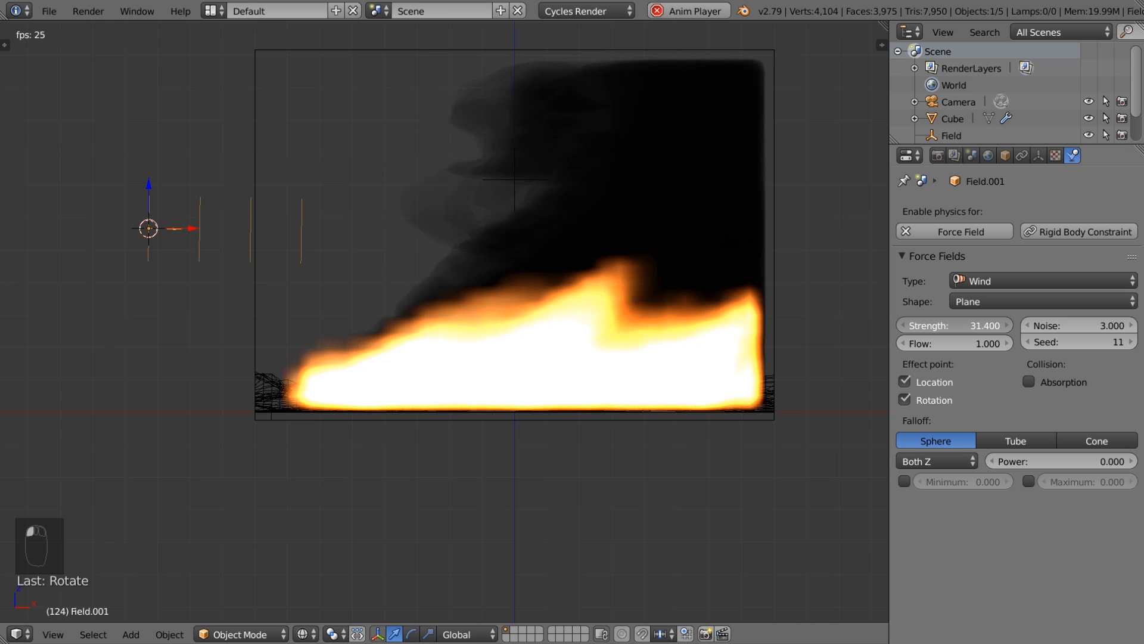
{"action": "left_click", "coordinate": [959, 325]}
{"action": "type", "text": "1"}
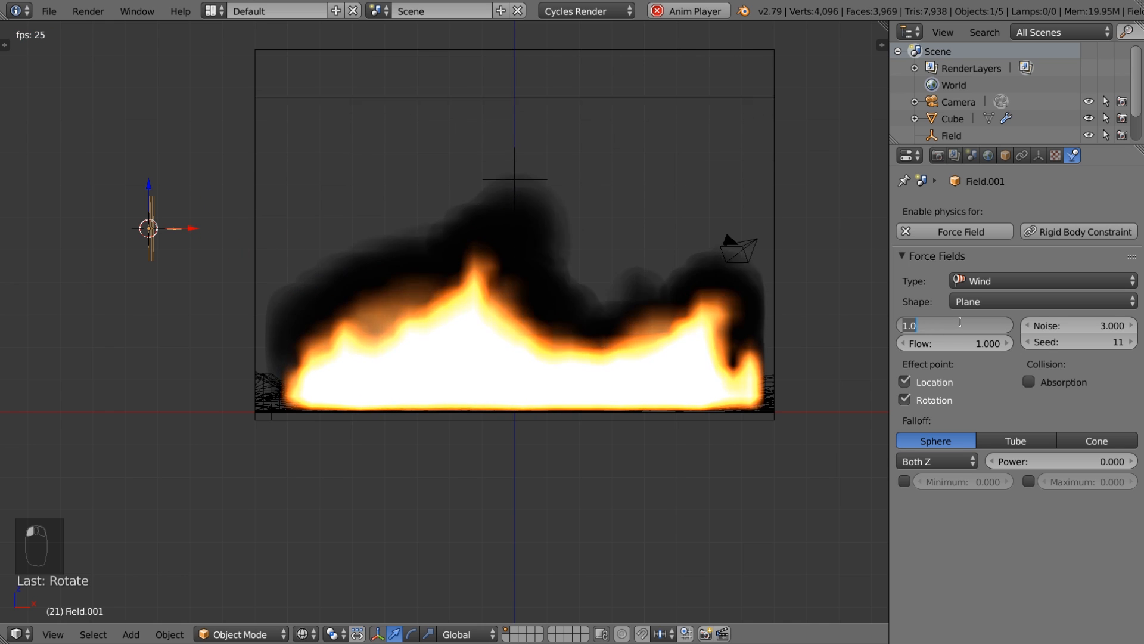
{"action": "key", "text": "BackSpace"}
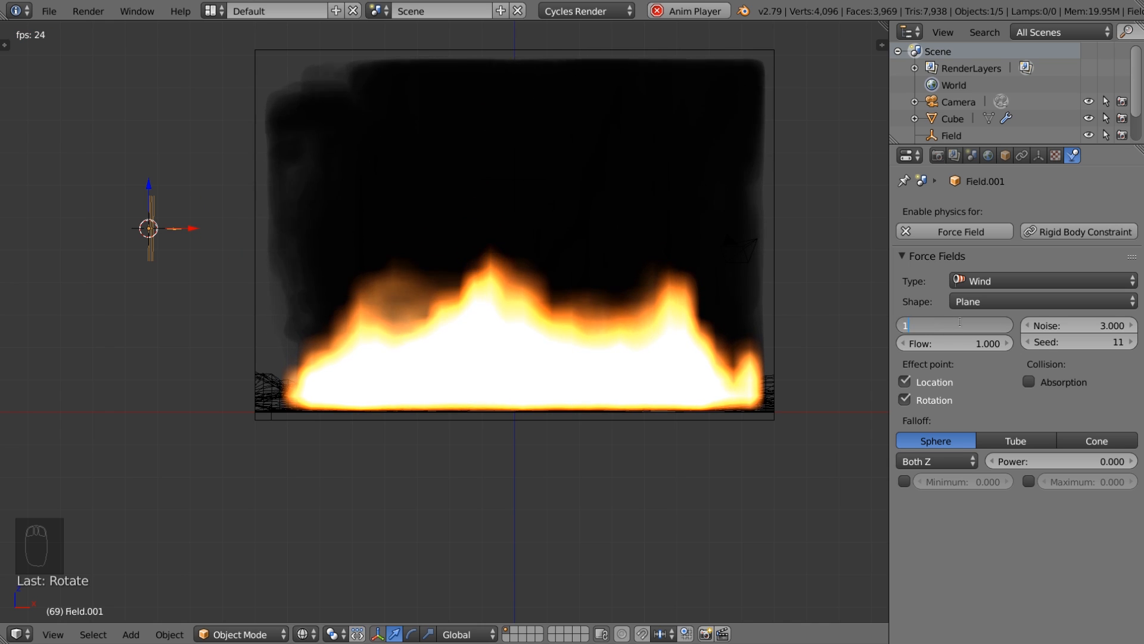
{"action": "type", "text": "2"}
{"action": "key", "text": "Return"}
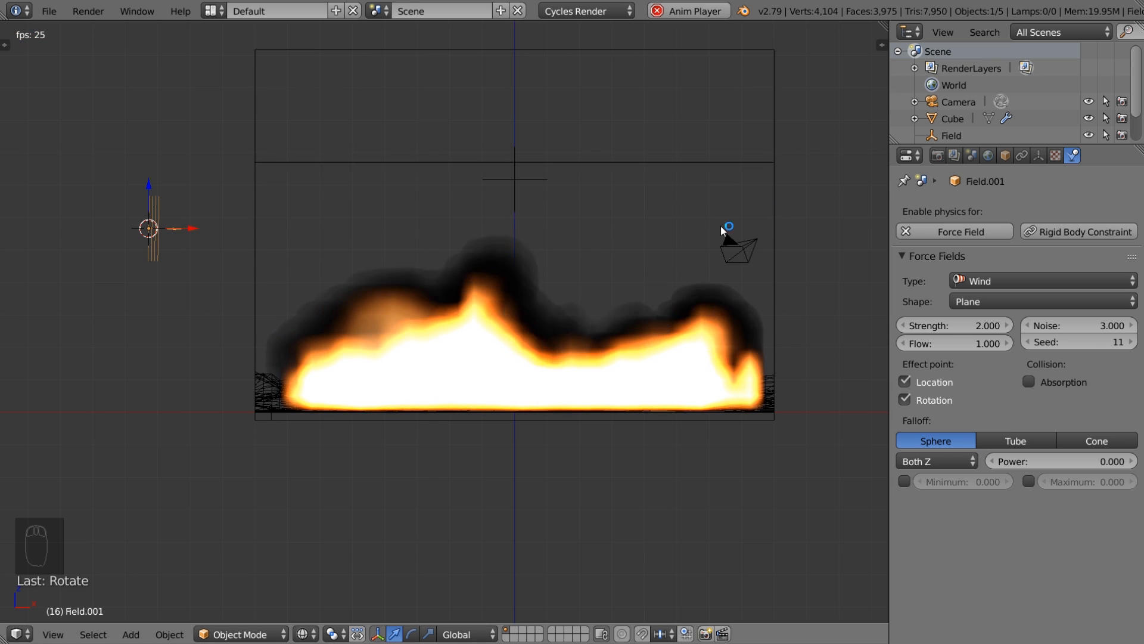
- Rotate the wind field about -16° around the global Z axis to angle it across the domain
{"action": "middle_click_drag", "start_coordinate": [544, 263], "coordinate": [582, 301]}
{"action": "scroll", "coordinate": [536, 334], "scroll_direction": "up", "scroll_amount": 4}
{"action": "middle_click_drag", "start_coordinate": [521, 385], "coordinate": [592, 430]}
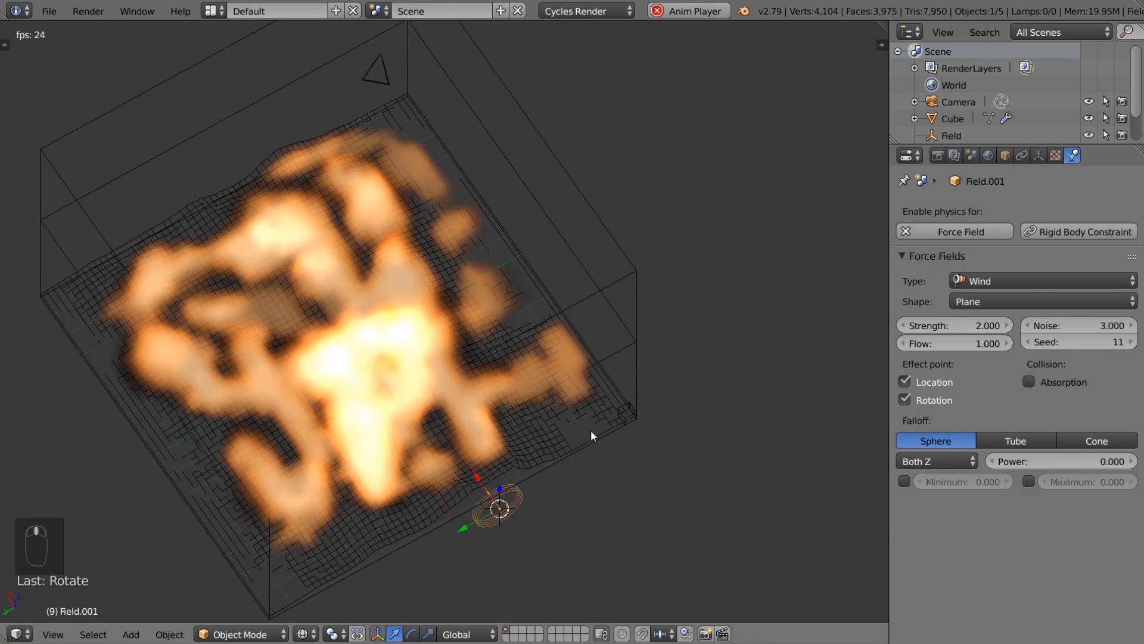
{"action": "key", "text": "r"}
{"action": "key", "text": "z"}
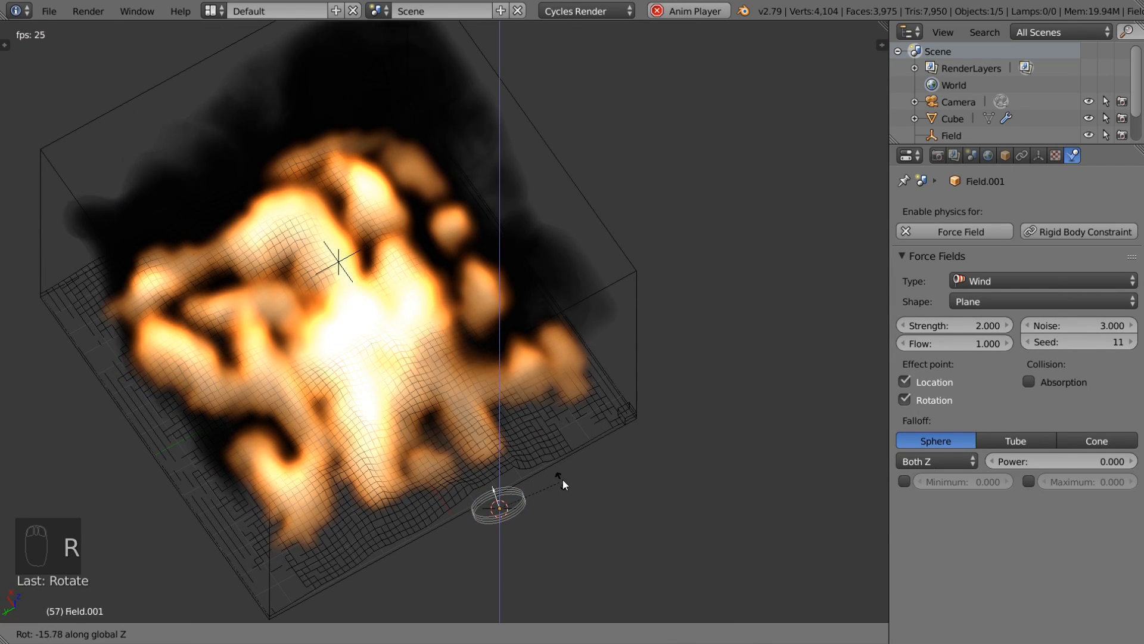
{"action": "left_click", "coordinate": [556, 484]}
- Select the smoke domain cube and set its simulation time scale to 0.6
{"action": "middle_click_drag", "start_coordinate": [557, 484], "coordinate": [469, 395]}
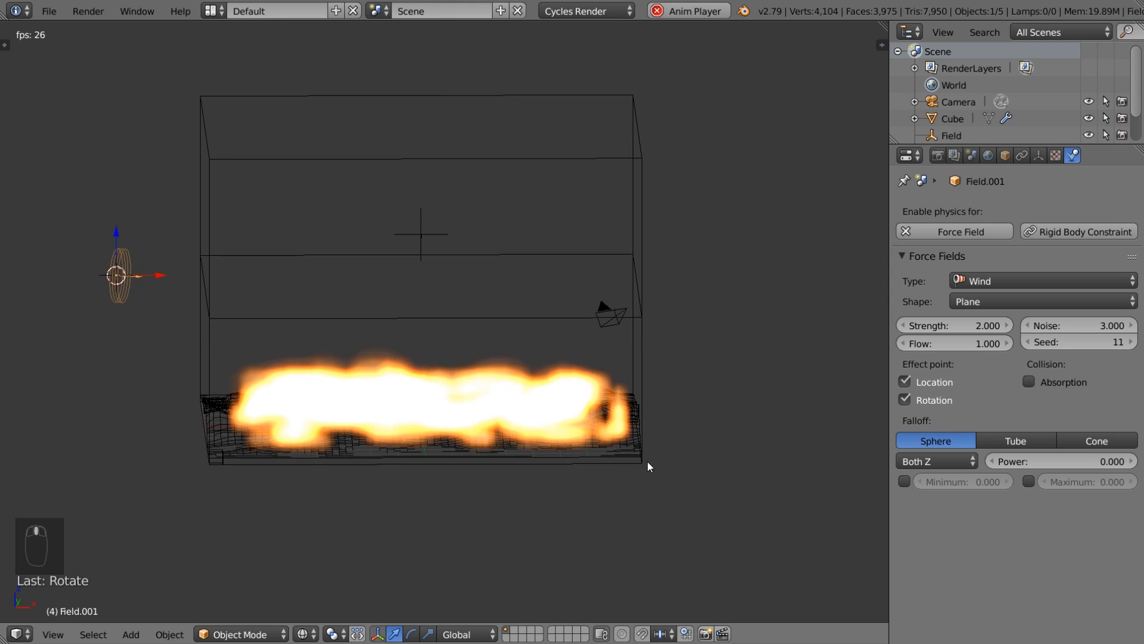
{"action": "right_click", "coordinate": [647, 461]}
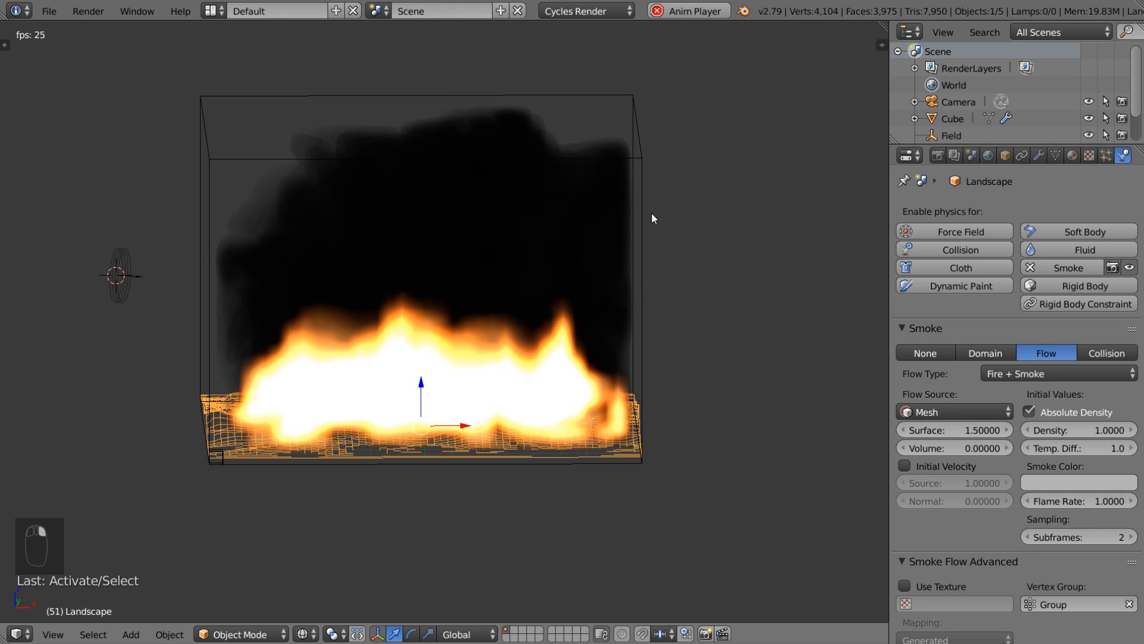
{"action": "right_click", "coordinate": [641, 188]}
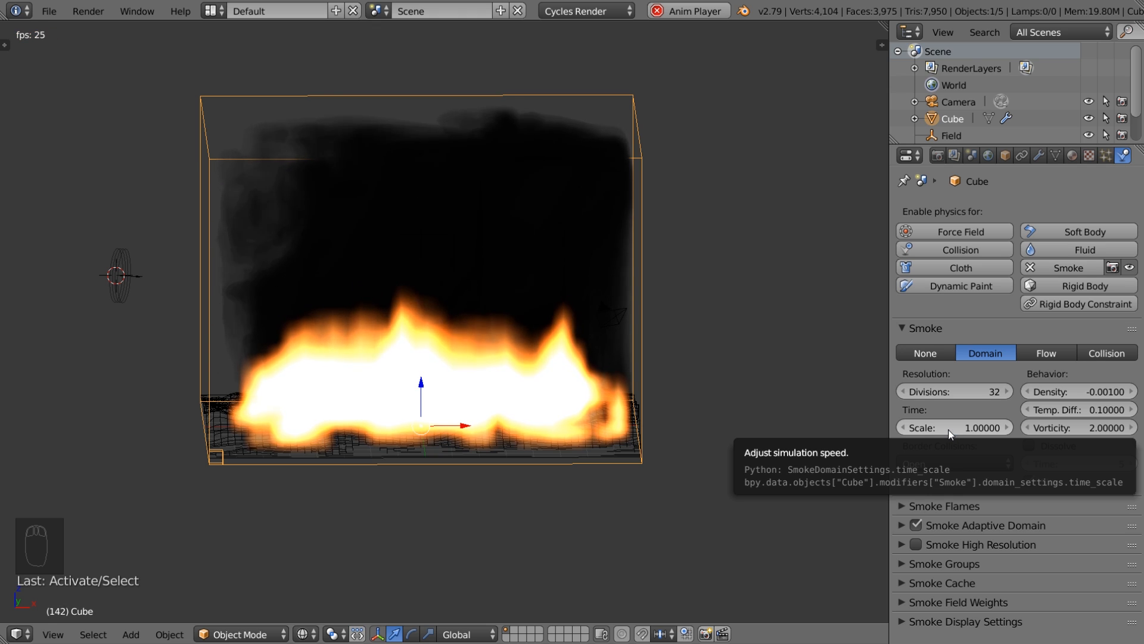
{"action": "left_click", "coordinate": [949, 428]}
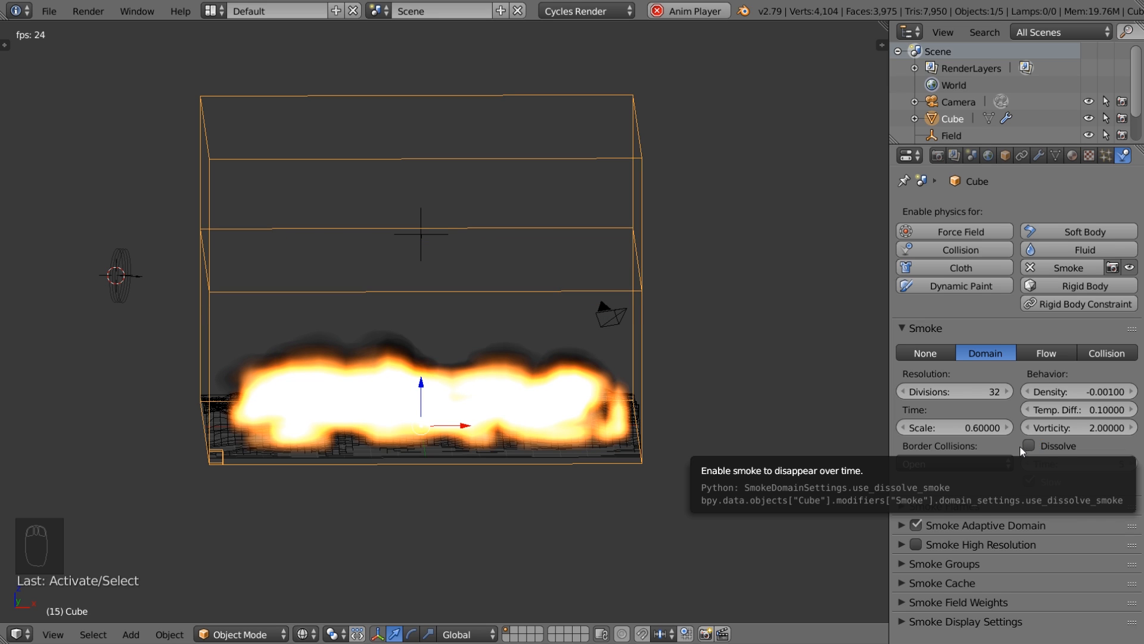
- Enable Dissolve on the smoke domain and set the dissolve time to 40
{"action": "left_click", "coordinate": [1027, 444]}
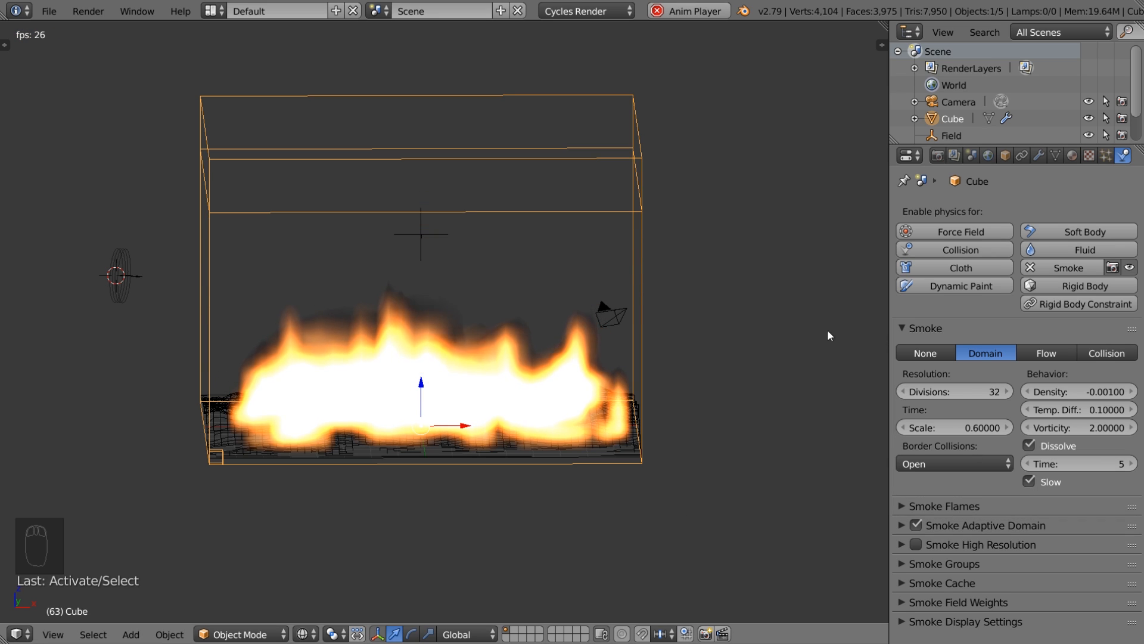
{"action": "left_click", "coordinate": [1079, 462]}
{"action": "type", "text": "4"}
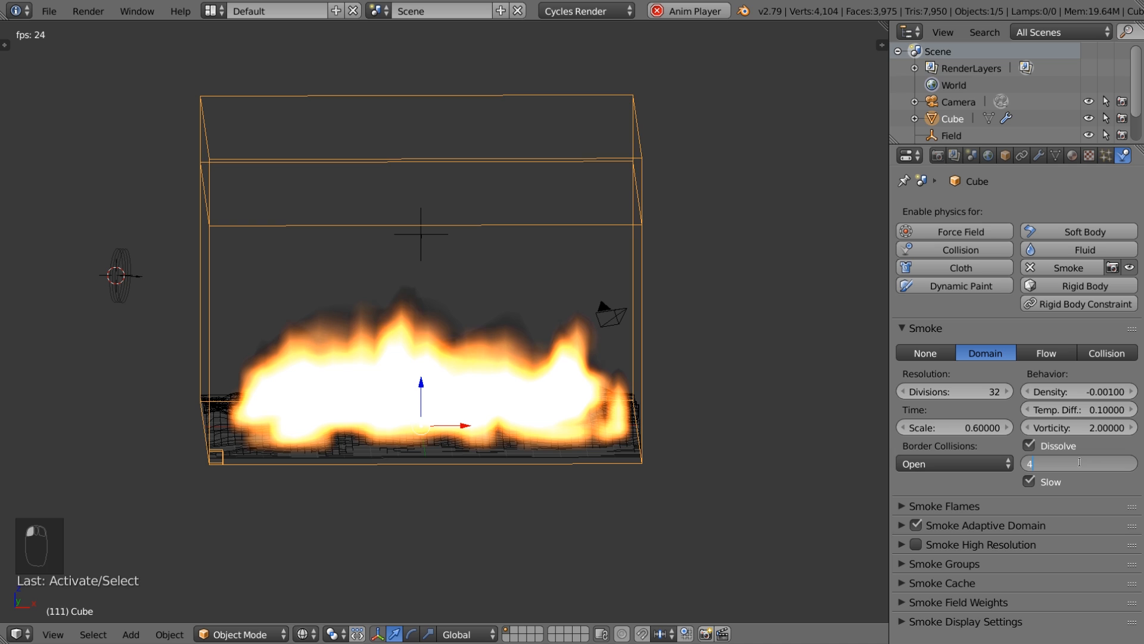
{"action": "type", "text": "0"}
{"action": "key", "text": "Return"}
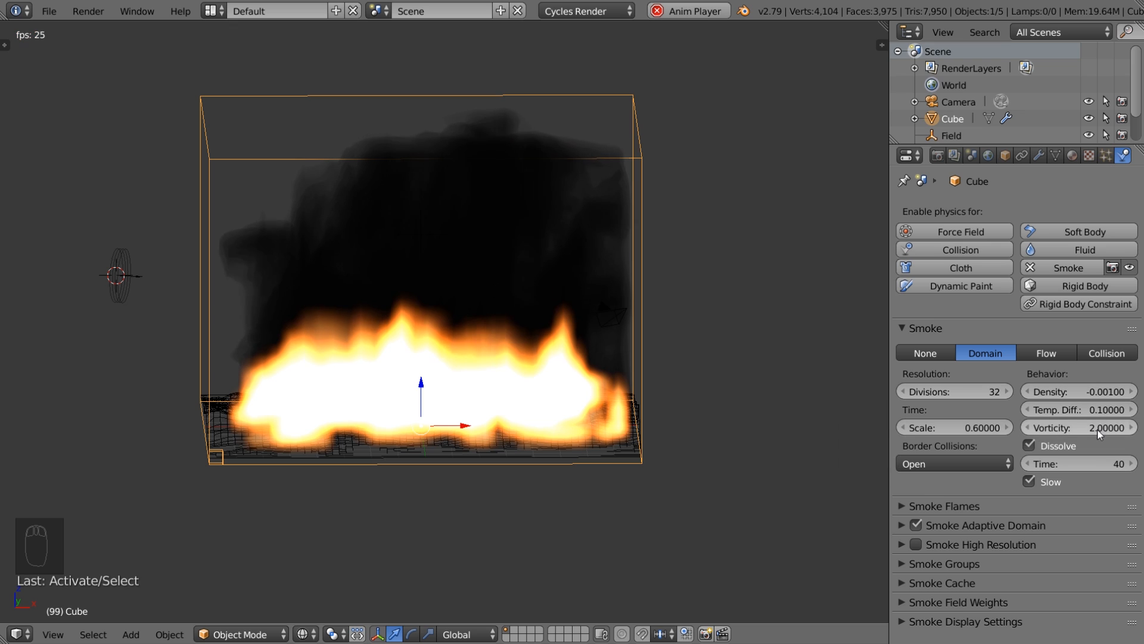
- Set the smoke domain's temperature difference to 0.02
{"action": "left_click", "coordinate": [1095, 412]}
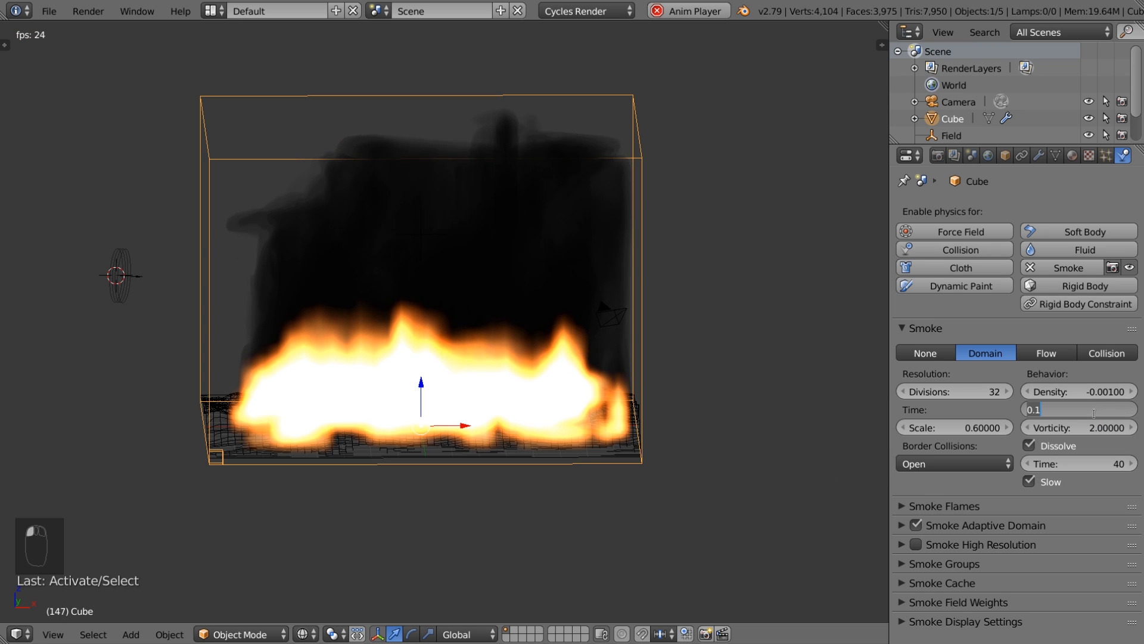
{"action": "type", "text": ".02"}
{"action": "key", "text": "Return"}
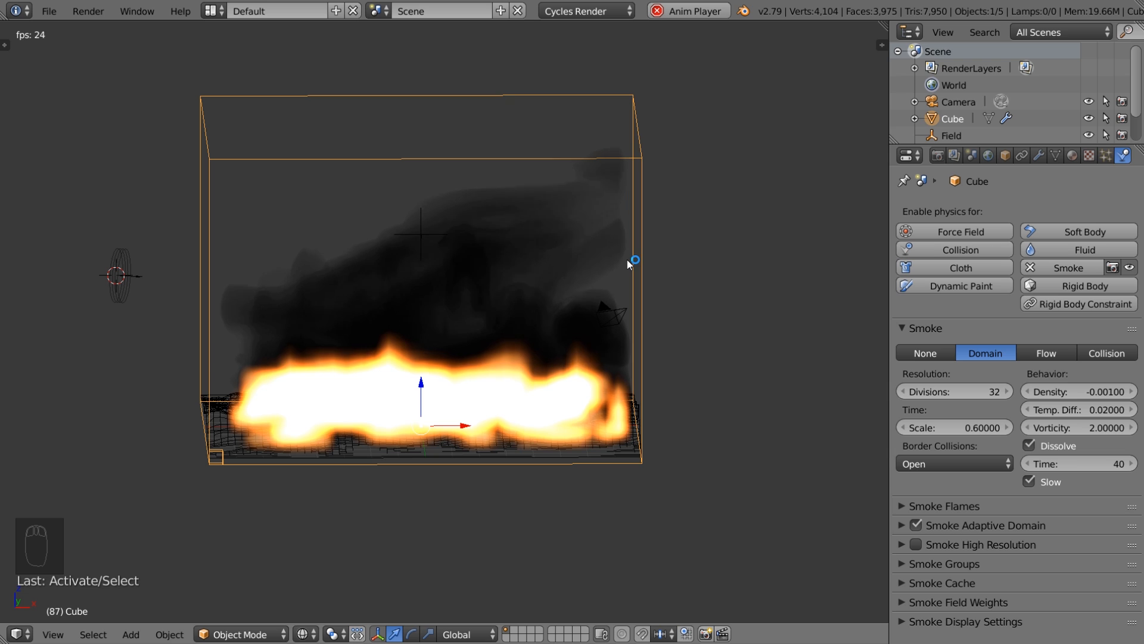
- Try a smoke domain density of 0.2 and settle on a density of 0.18
{"action": "left_click", "coordinate": [1099, 396]}
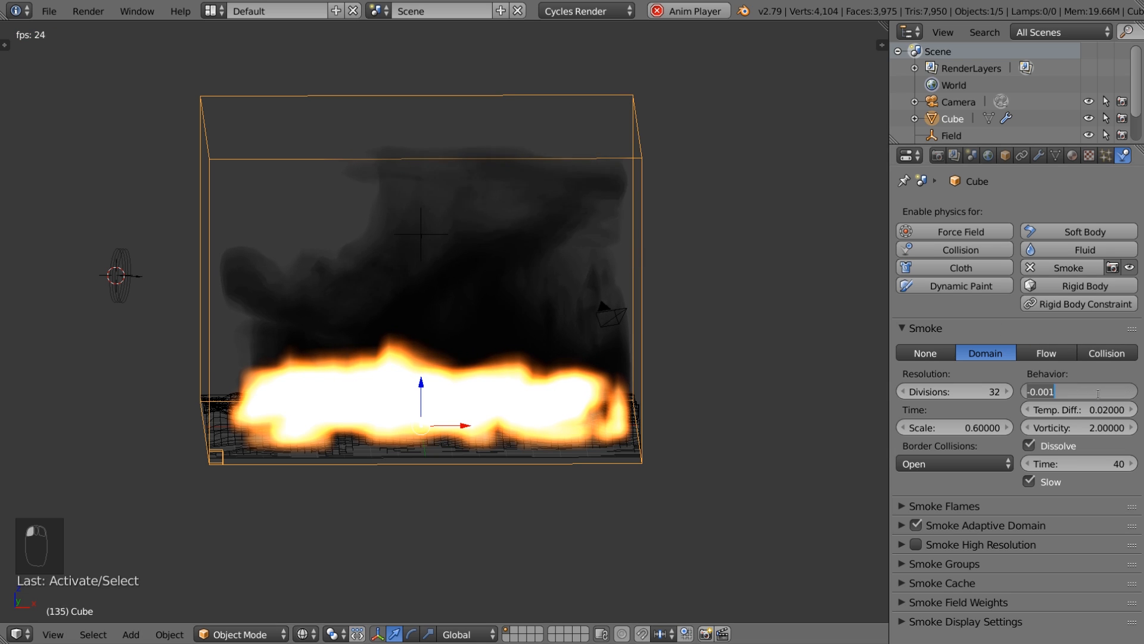
{"action": "type", "text": "0.2"}
{"action": "key", "text": "Return"}
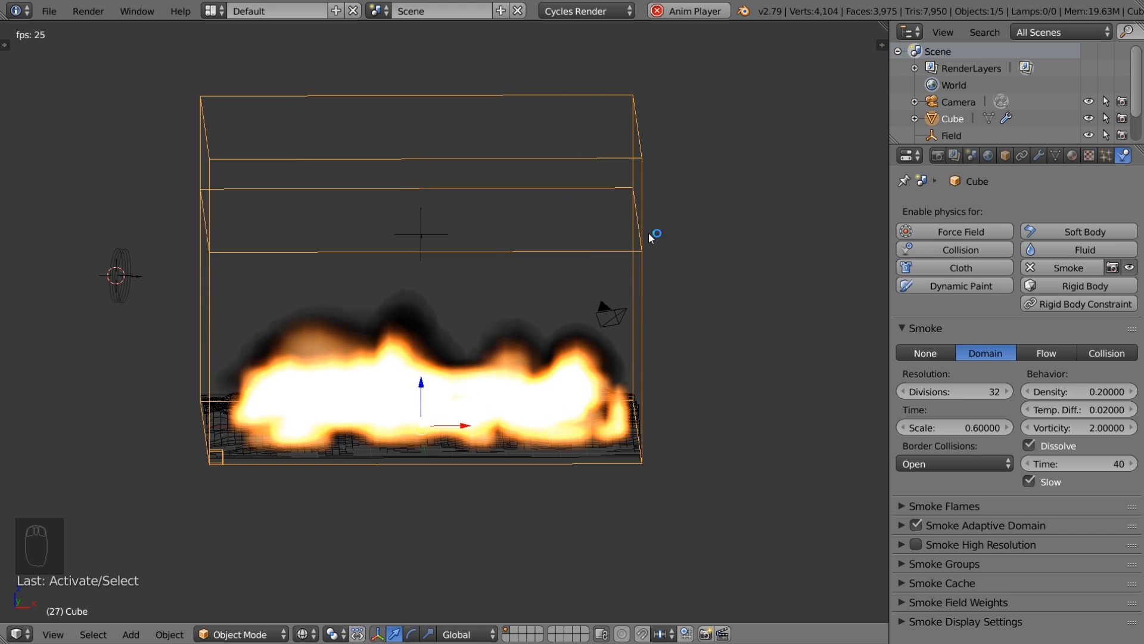
{"action": "left_click", "coordinate": [1082, 395]}
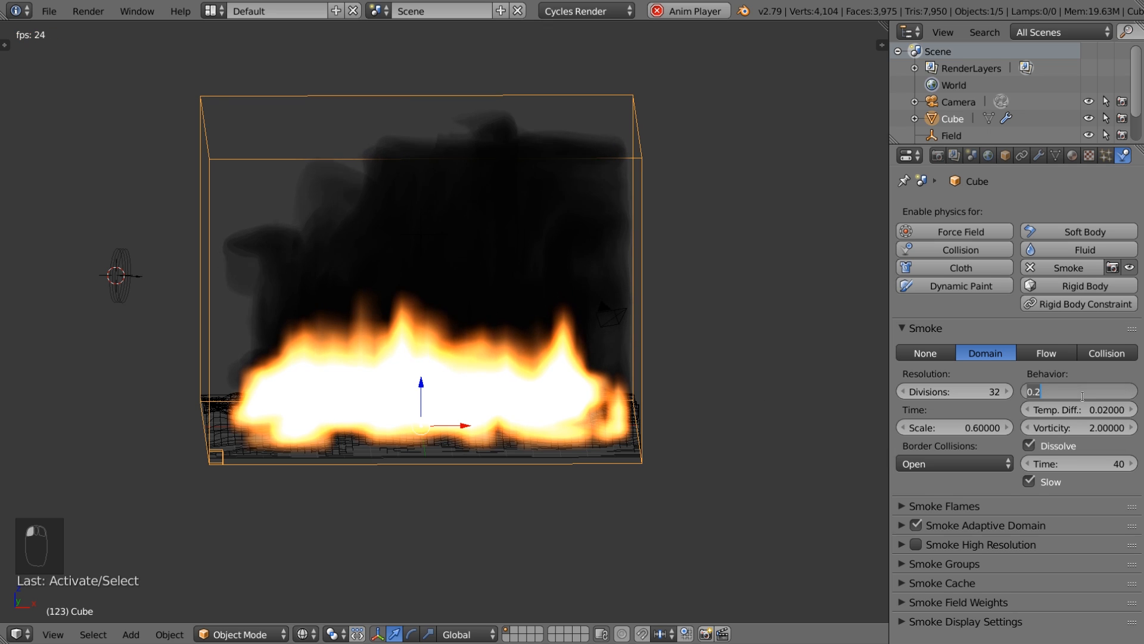
{"action": "type", "text": "0.18"}
{"action": "key", "text": "Return"}
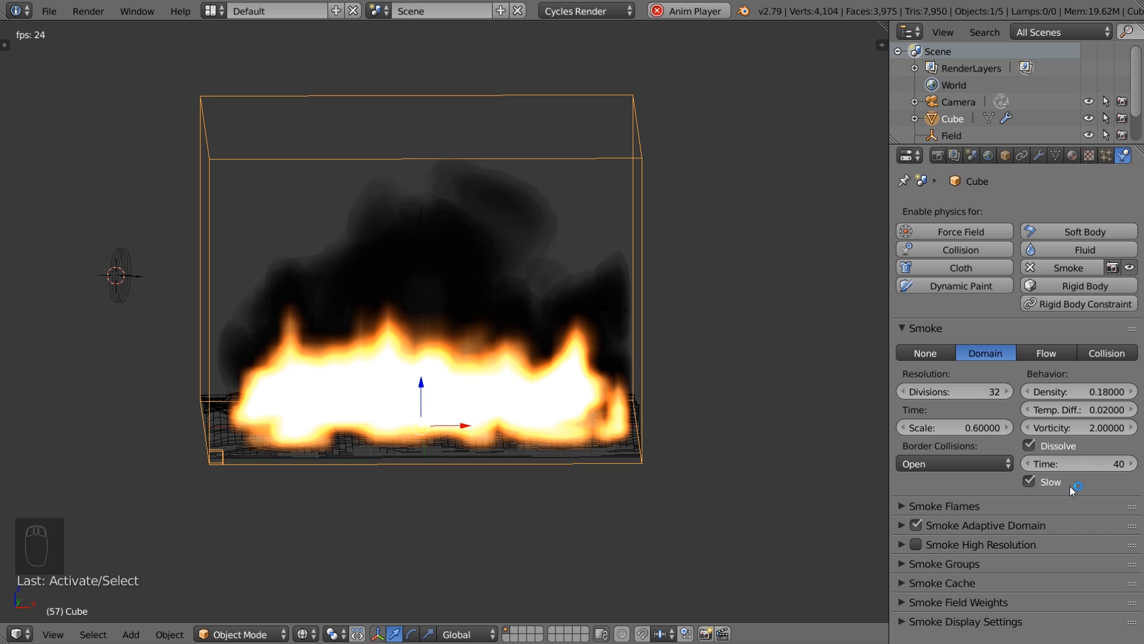
- Set the reaction speed of the domain's flames to 0.9 for smaller flames
{"action": "left_click", "coordinate": [949, 508]}
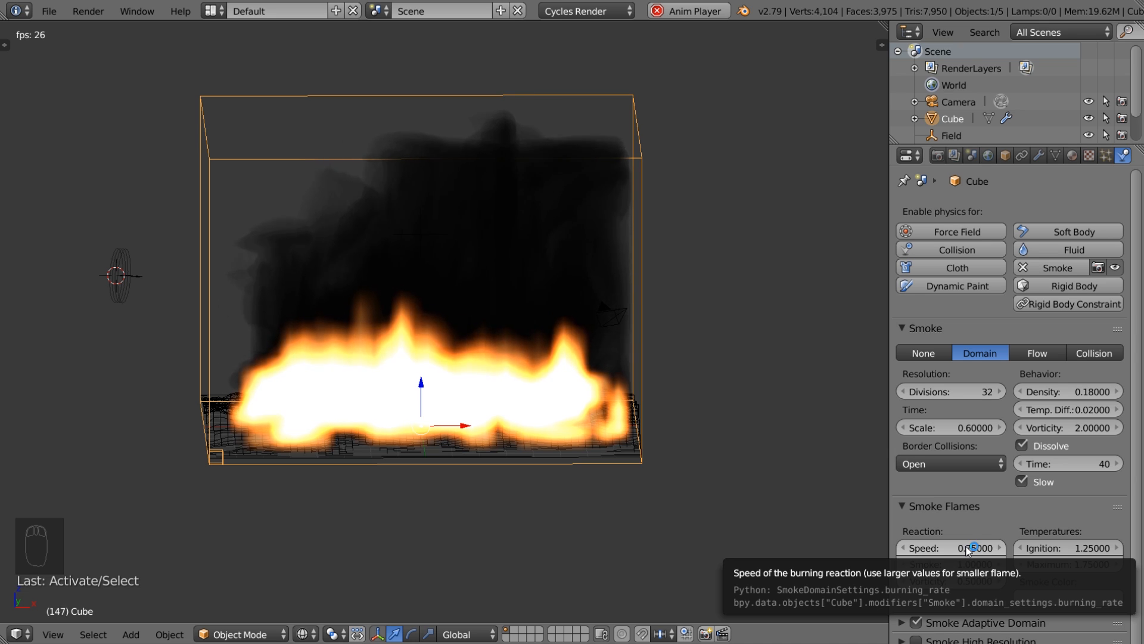
{"action": "left_click", "coordinate": [966, 548]}
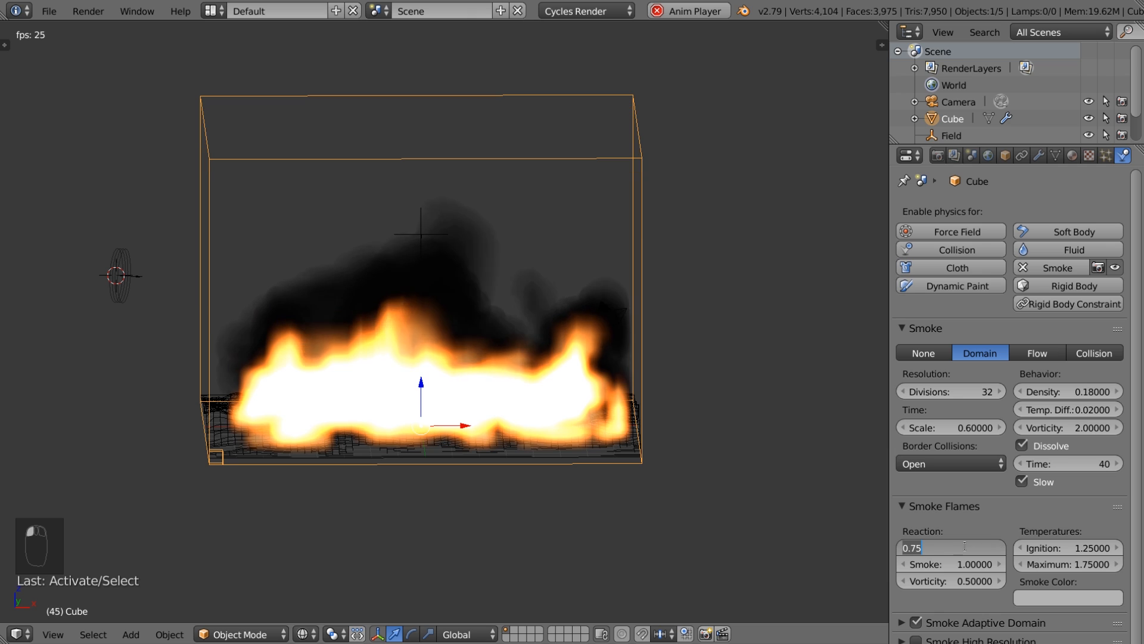
{"action": "key", "text": "BackSpace"}
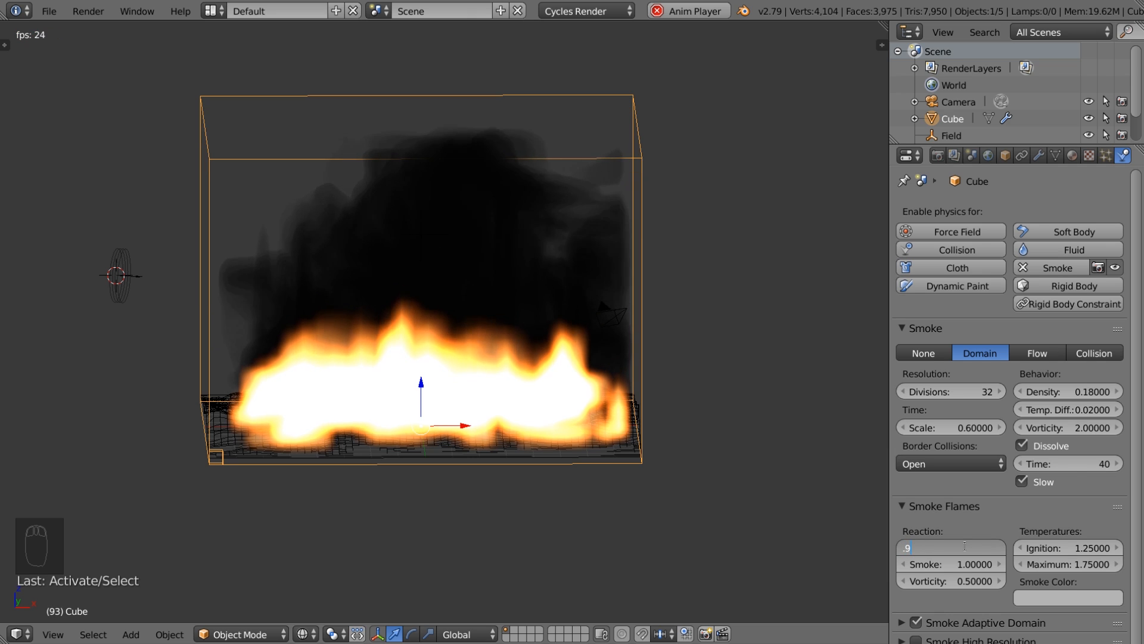
{"action": "key", "text": "Return"}
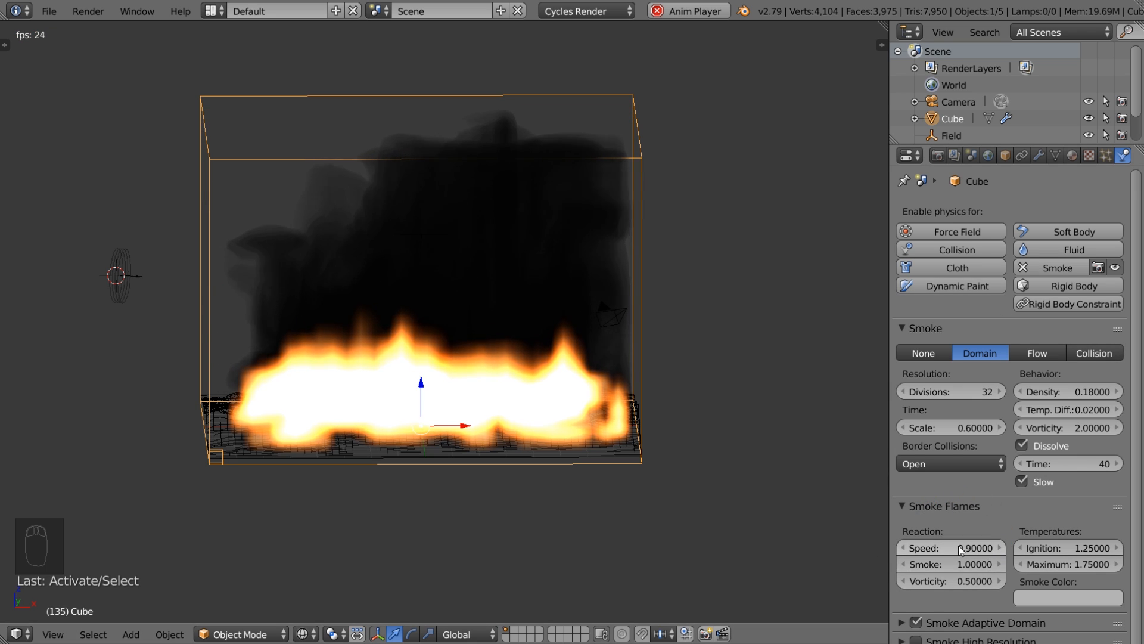
{"action": "left_click", "coordinate": [950, 506]}
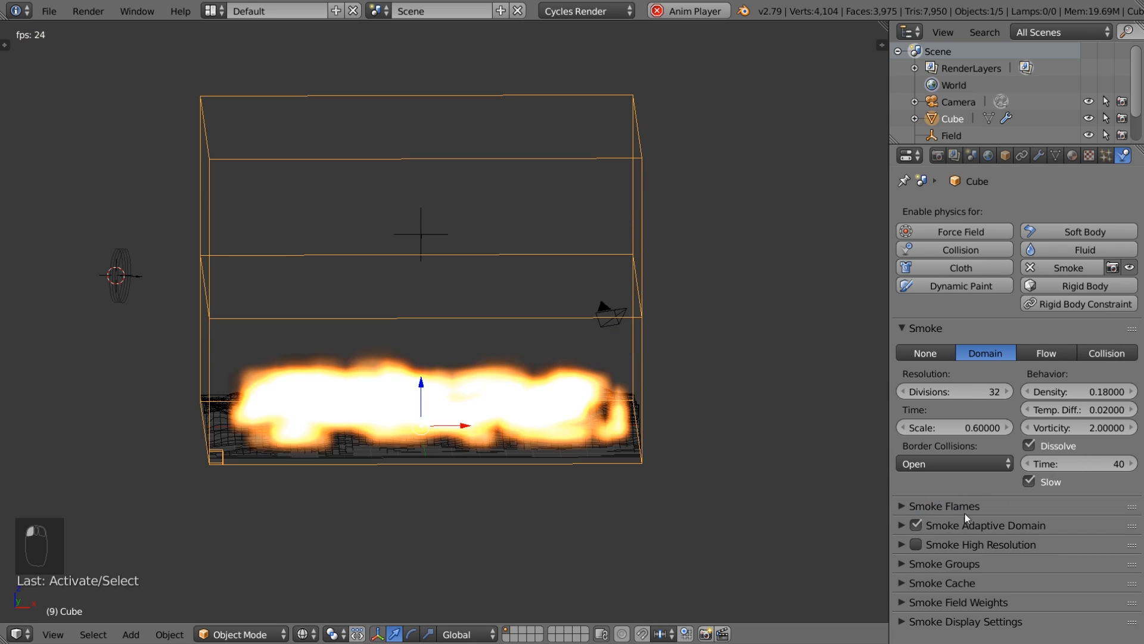
- Enable high-resolution smoke on the domain and stop the animation playback
{"action": "left_click", "coordinate": [978, 542]}
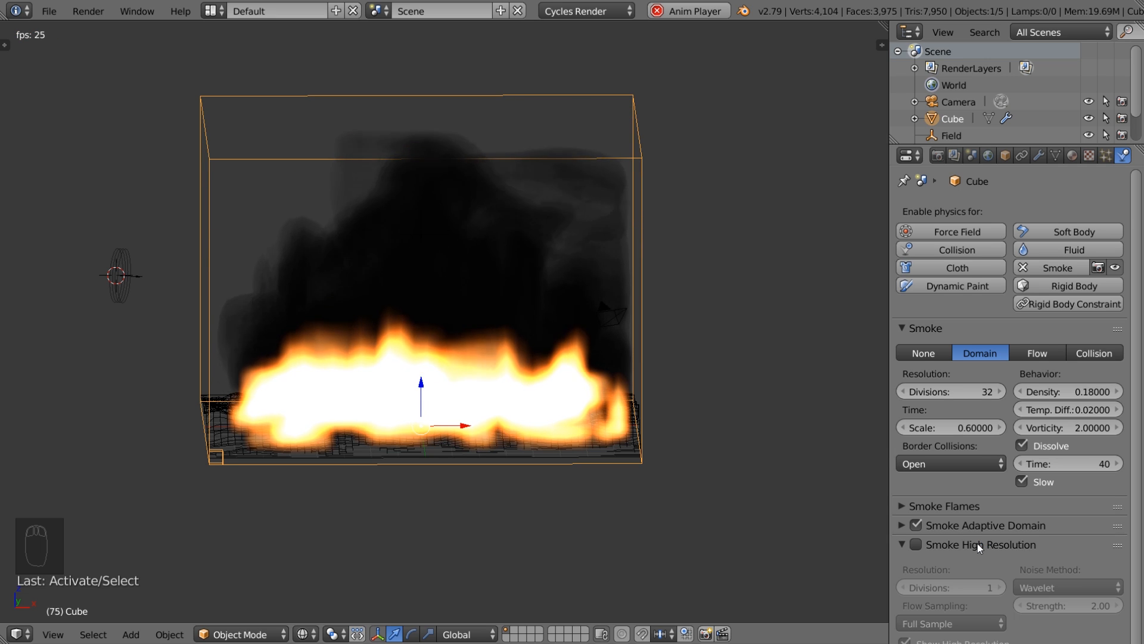
{"action": "left_click", "coordinate": [917, 544]}
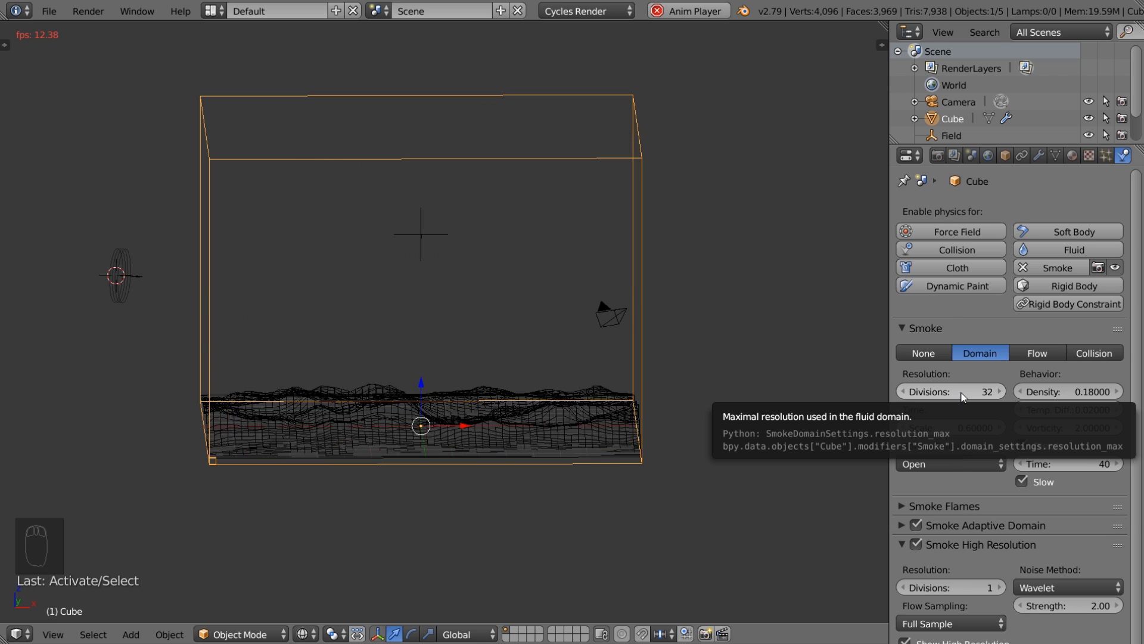
{"action": "scroll", "coordinate": [962, 396], "scroll_direction": "down", "scroll_amount": 1}
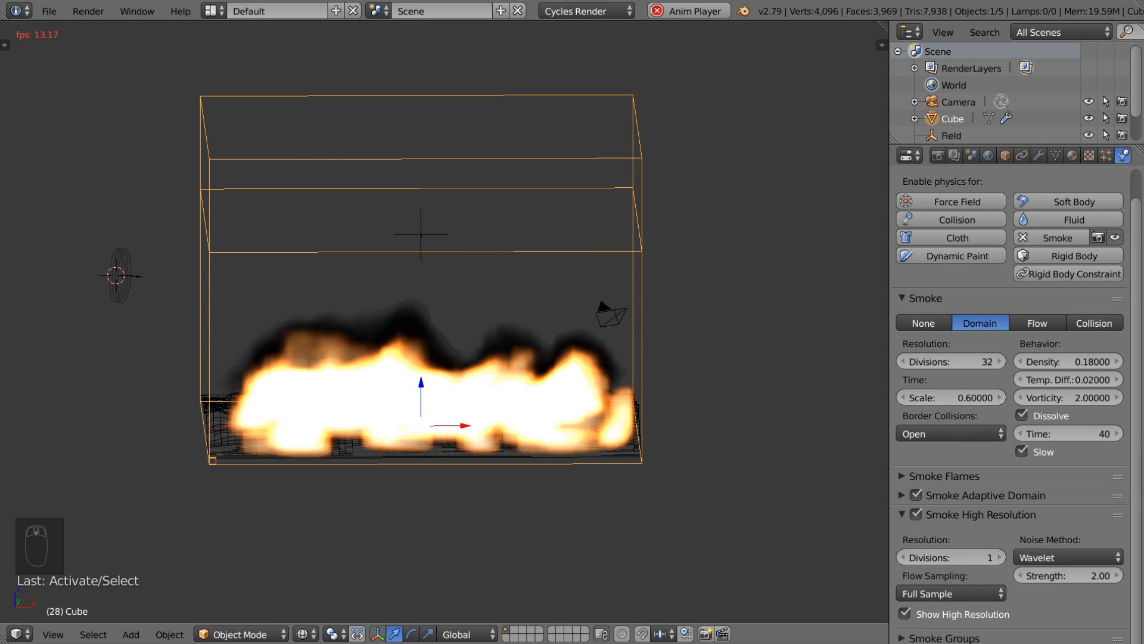
{"action": "key", "text": "alt+a"}
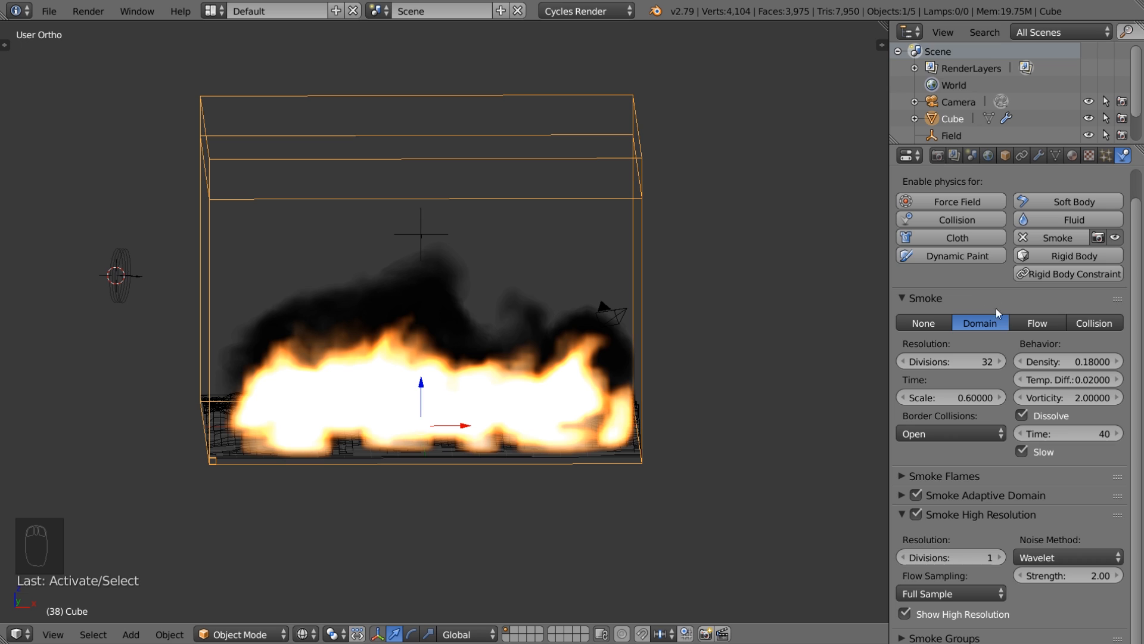
- Set the domain's main resolution to 84 divisions and its high-resolution smoke to 2 divisions
{"action": "left_click", "coordinate": [965, 361]}
{"action": "type", "text": "84"}
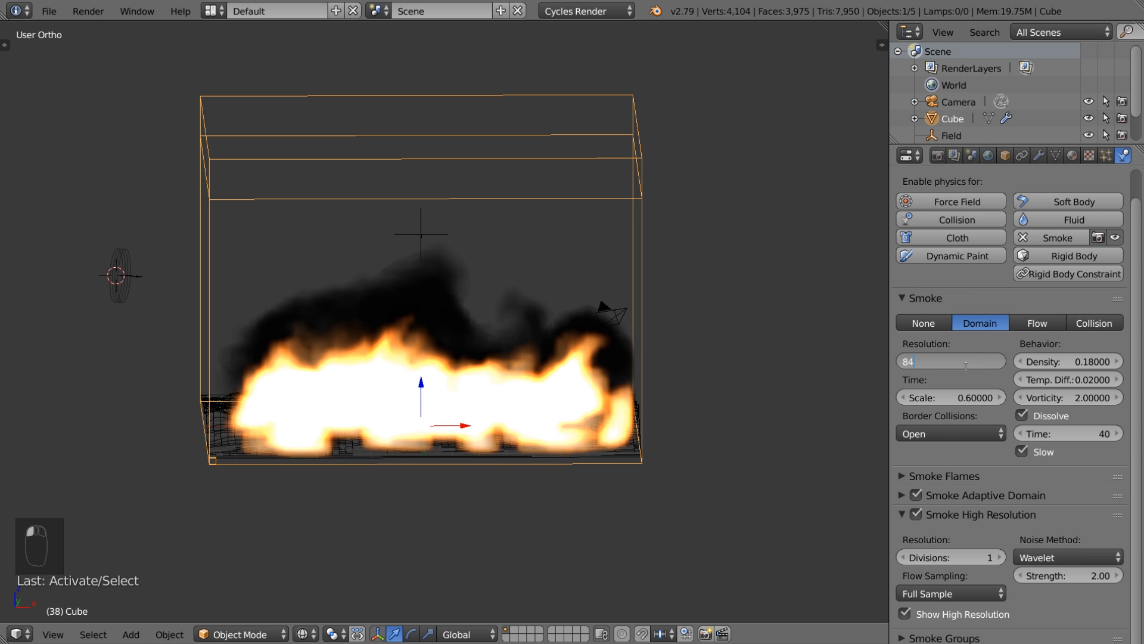
{"action": "key", "text": "Return"}
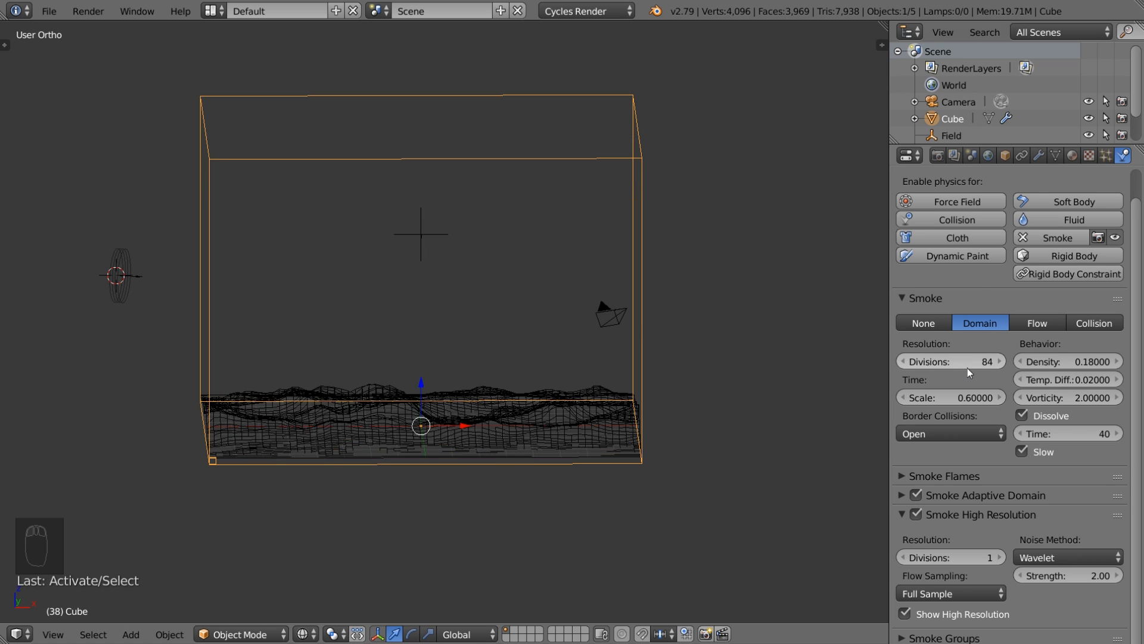
{"action": "left_click", "coordinate": [999, 557]}
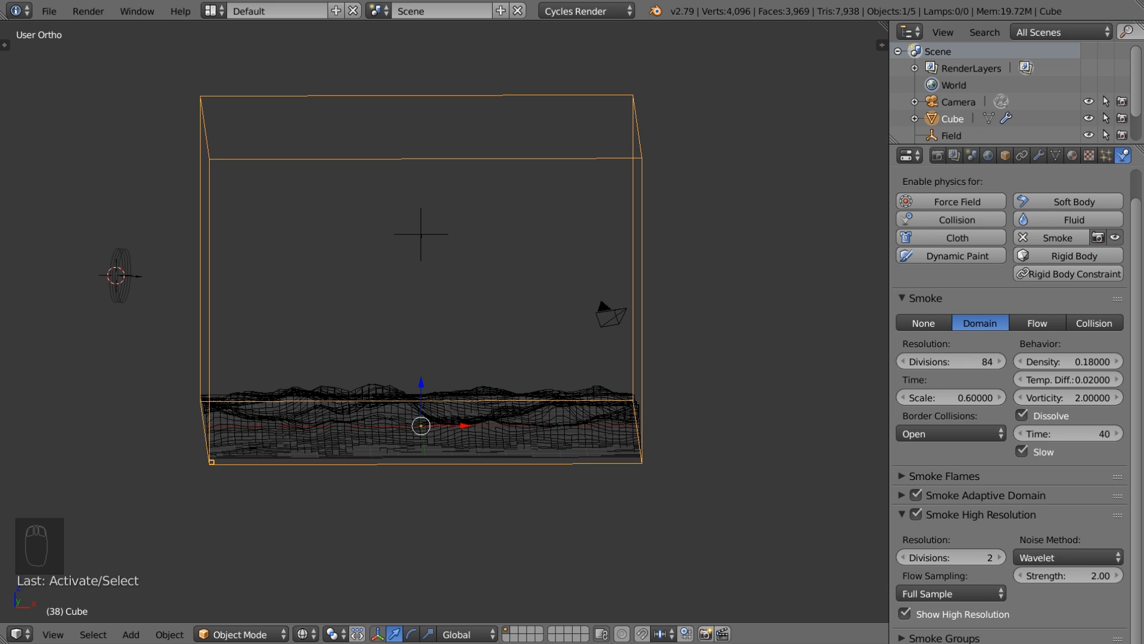
- Save the Blender file as "smoke tutorial" in the Smoke tutorial folder to make the smoke cache available
{"action": "scroll", "coordinate": [1035, 617], "scroll_direction": "down", "scroll_amount": 8}
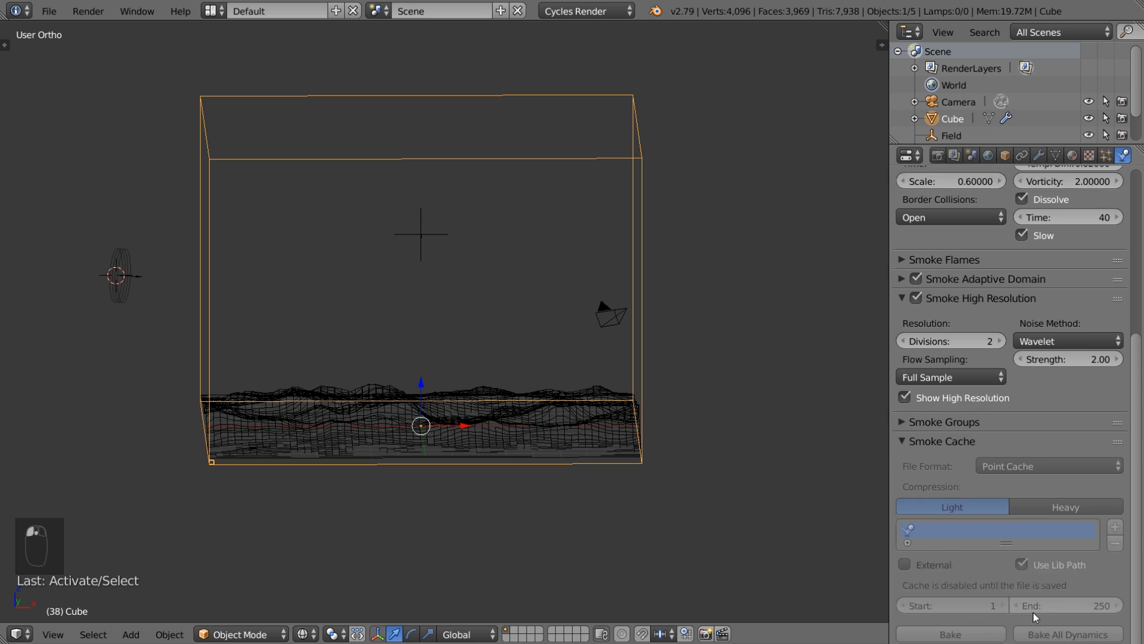
{"action": "scroll", "coordinate": [1035, 617], "scroll_direction": "down", "scroll_amount": 1}
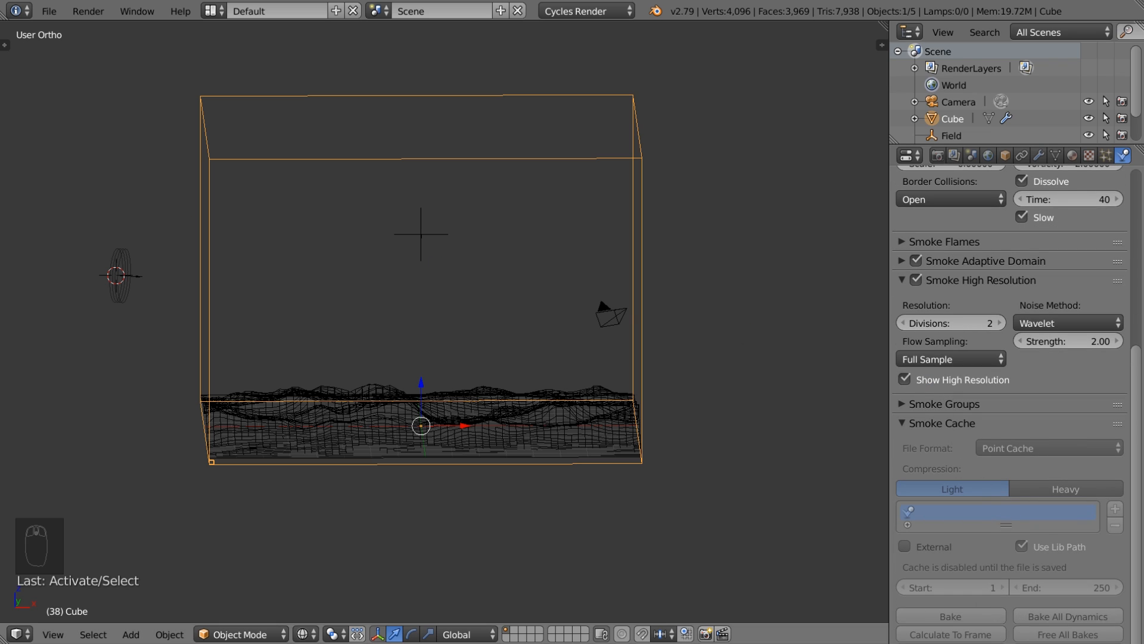
{"action": "left_click", "coordinate": [44, 11]}
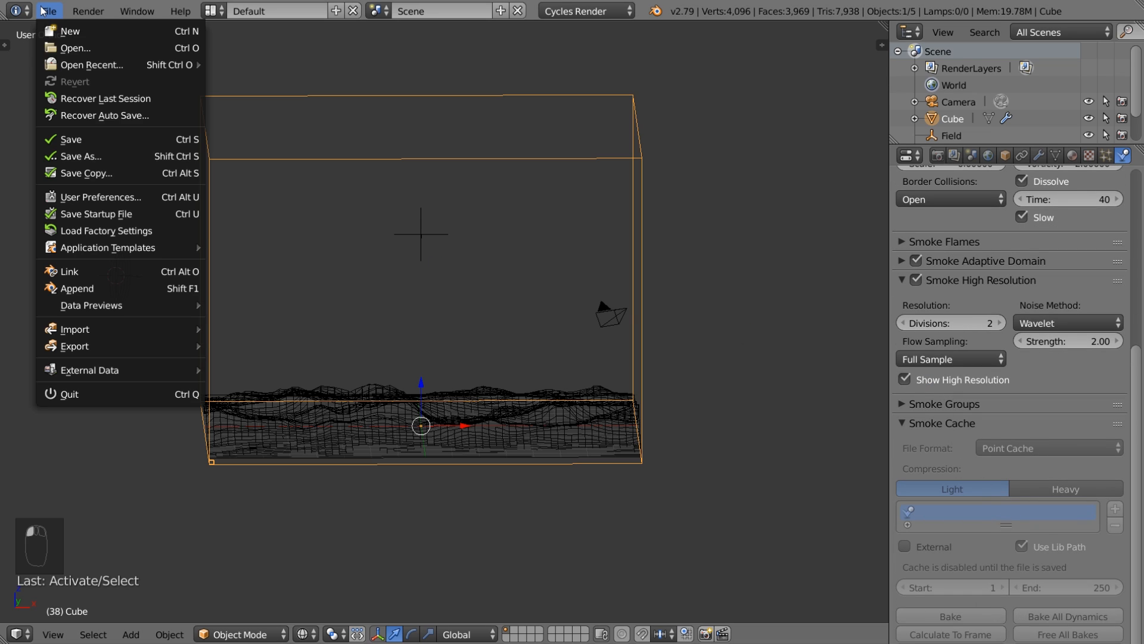
{"action": "left_click", "coordinate": [89, 156]}
{"action": "double_click", "coordinate": [229, 70]}
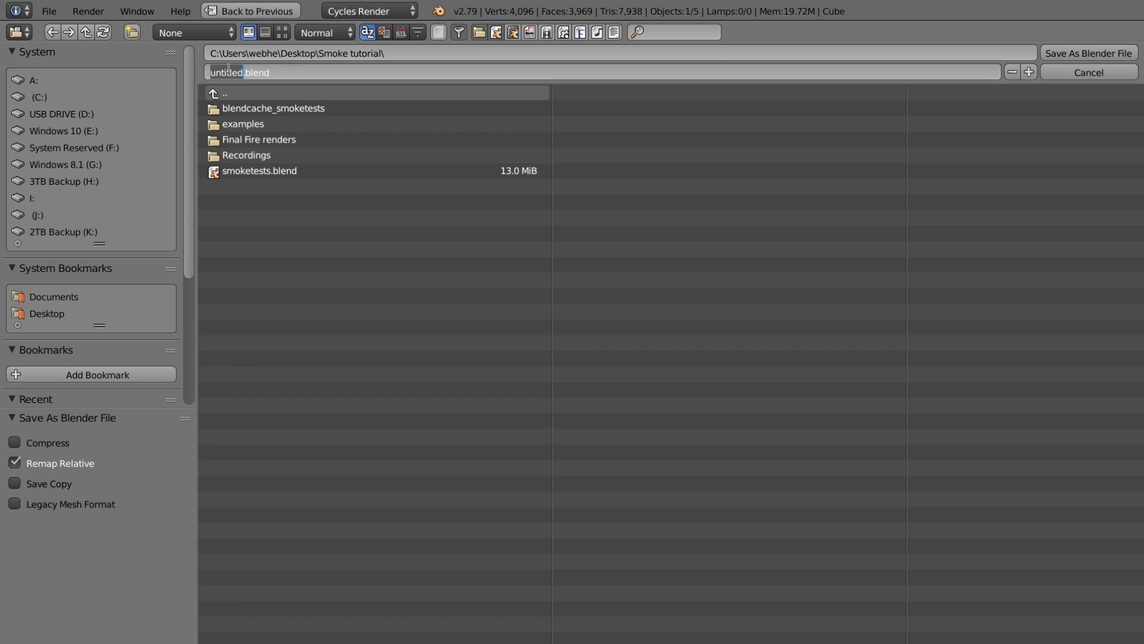
{"action": "type", "text": "smoke tutorial"}
{"action": "key", "text": "Return"}
{"action": "key", "text": "Return"}
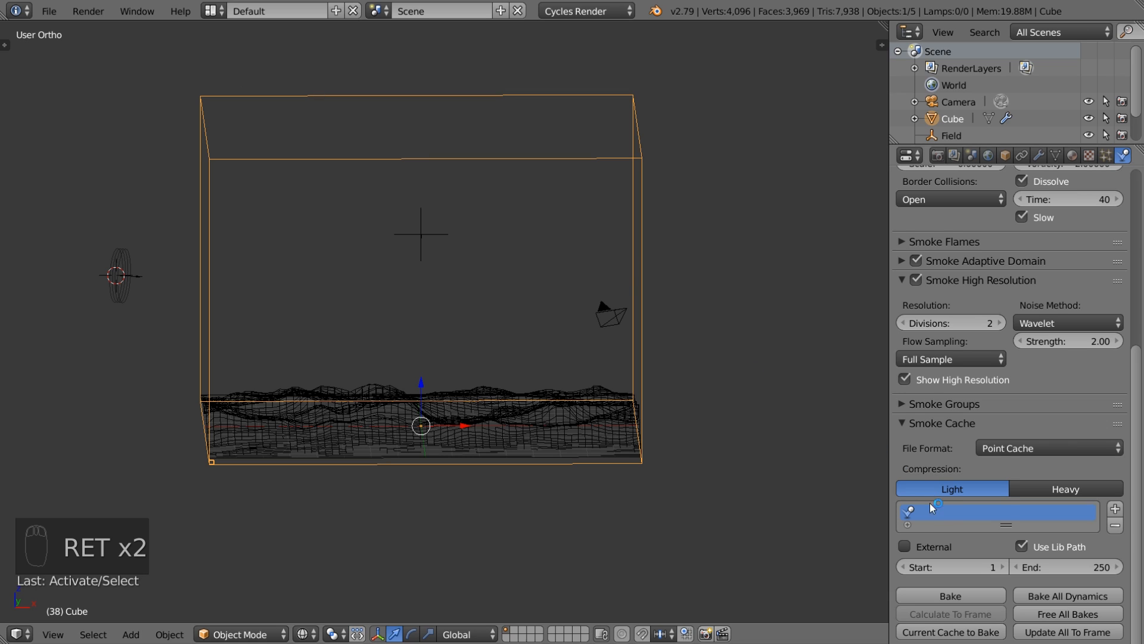
- Set the end frame of the smoke cache to 150
{"action": "left_click", "coordinate": [1041, 562]}
{"action": "type", "text": "15"}
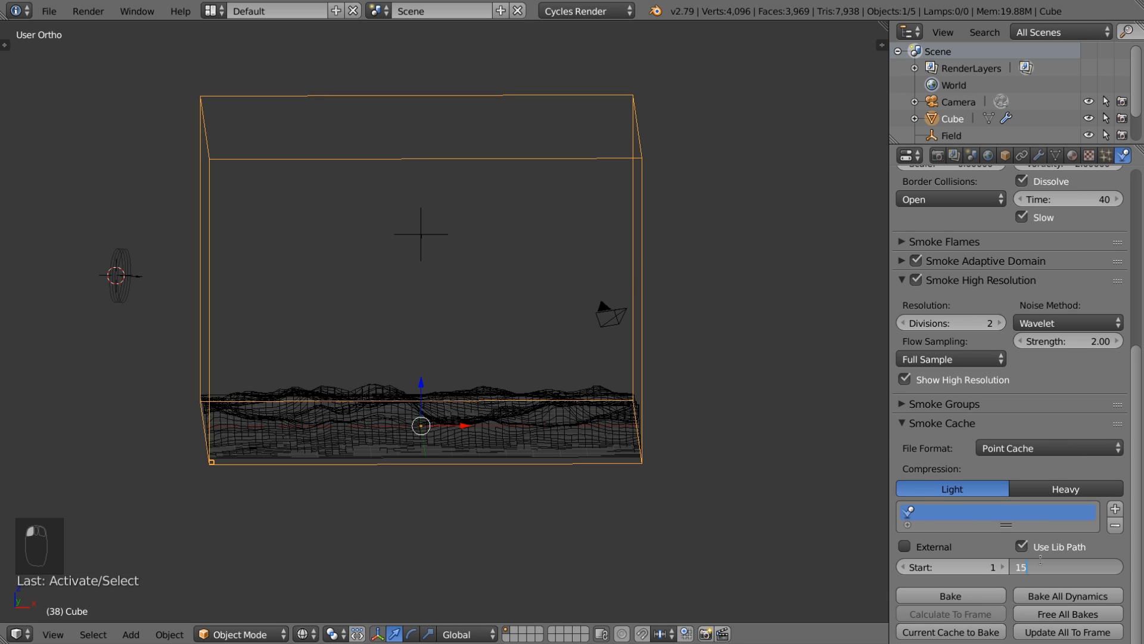
{"action": "type", "text": "0"}
{"action": "key", "text": "Return"}
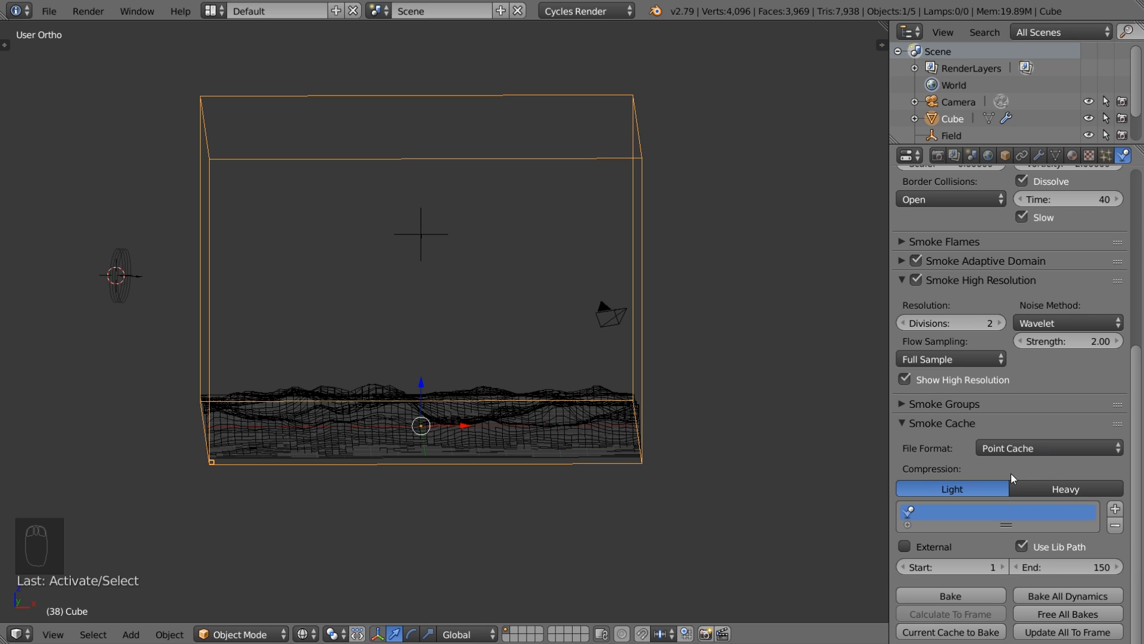
- Review the domain's smoke settings and return the animation to frame 1
{"action": "scroll", "coordinate": [956, 357], "scroll_direction": "up", "scroll_amount": 1}
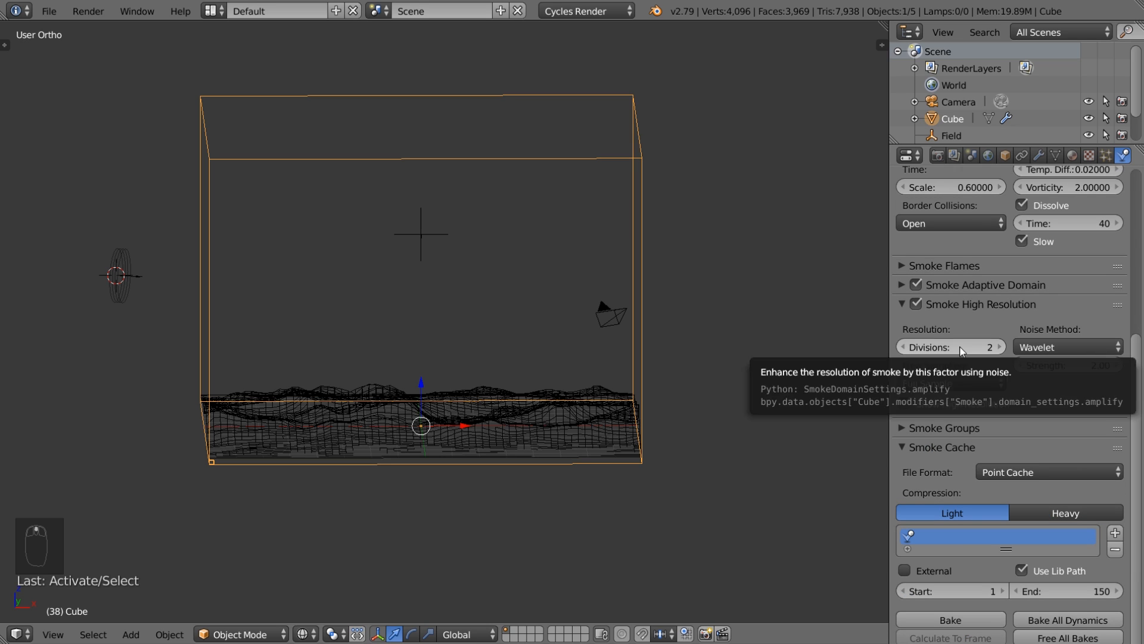
{"action": "scroll", "coordinate": [990, 298], "scroll_direction": "up", "scroll_amount": 8}
{"action": "scroll", "coordinate": [986, 320], "scroll_direction": "down", "scroll_amount": 6}
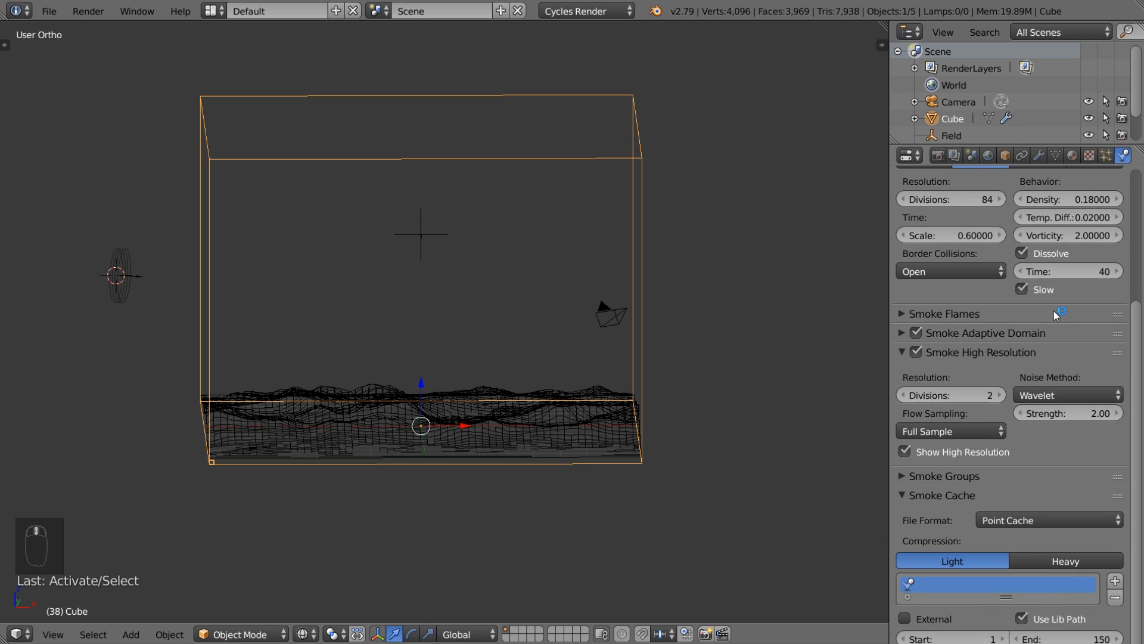
{"action": "left_click", "coordinate": [507, 642]}
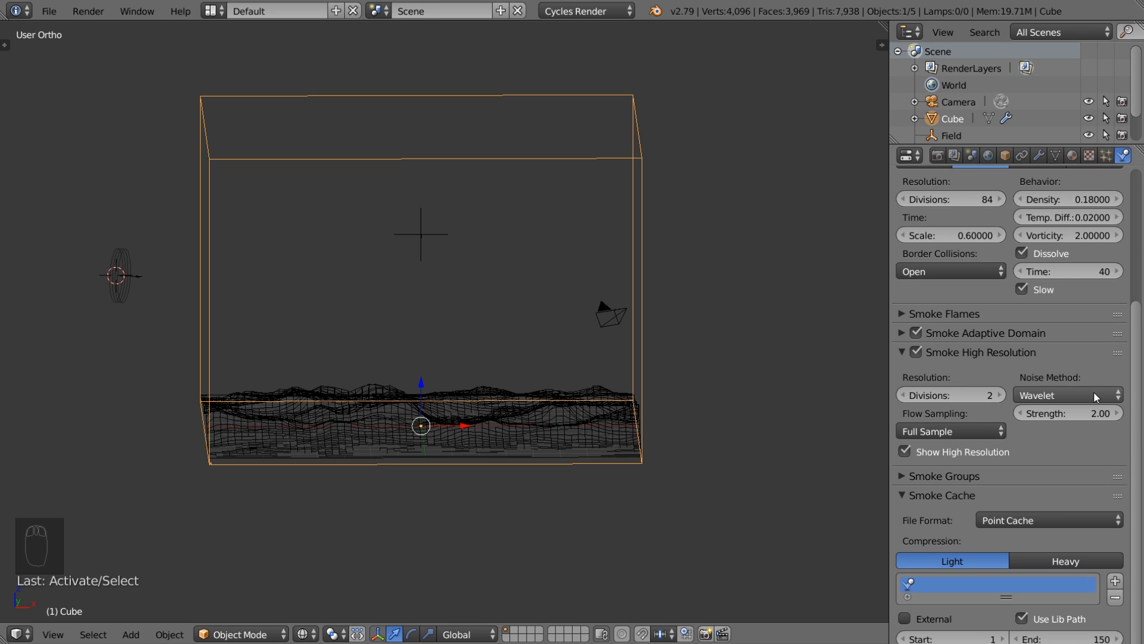
- Bake the smoke simulation of the domain
{"action": "scroll", "coordinate": [994, 238], "scroll_direction": "up", "scroll_amount": 1}
{"action": "scroll", "coordinate": [977, 626], "scroll_direction": "down", "scroll_amount": 2}
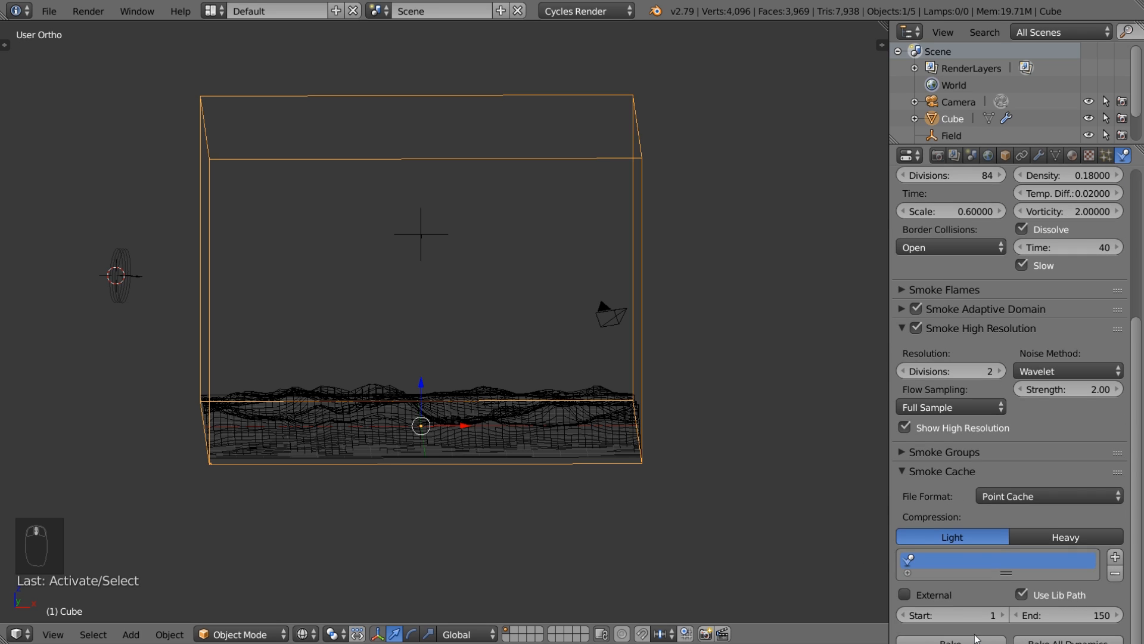
{"action": "left_click", "coordinate": [976, 639]}
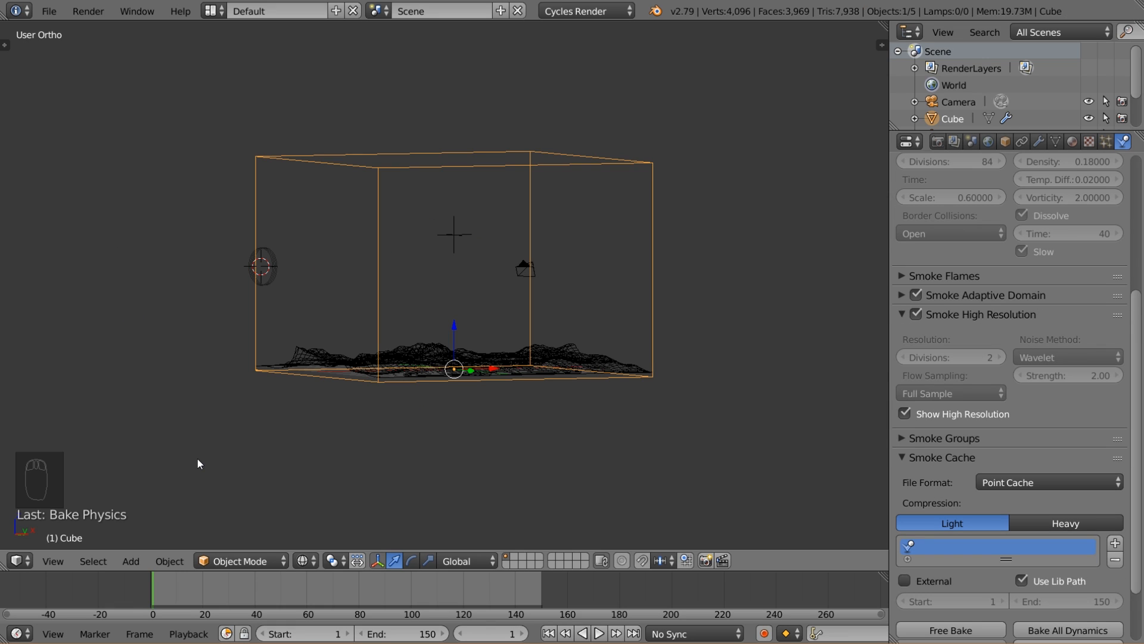
- Play the baked animation, stop at frame 92, and inspect the fire and smoke up close
{"action": "key", "text": "alt+a"}
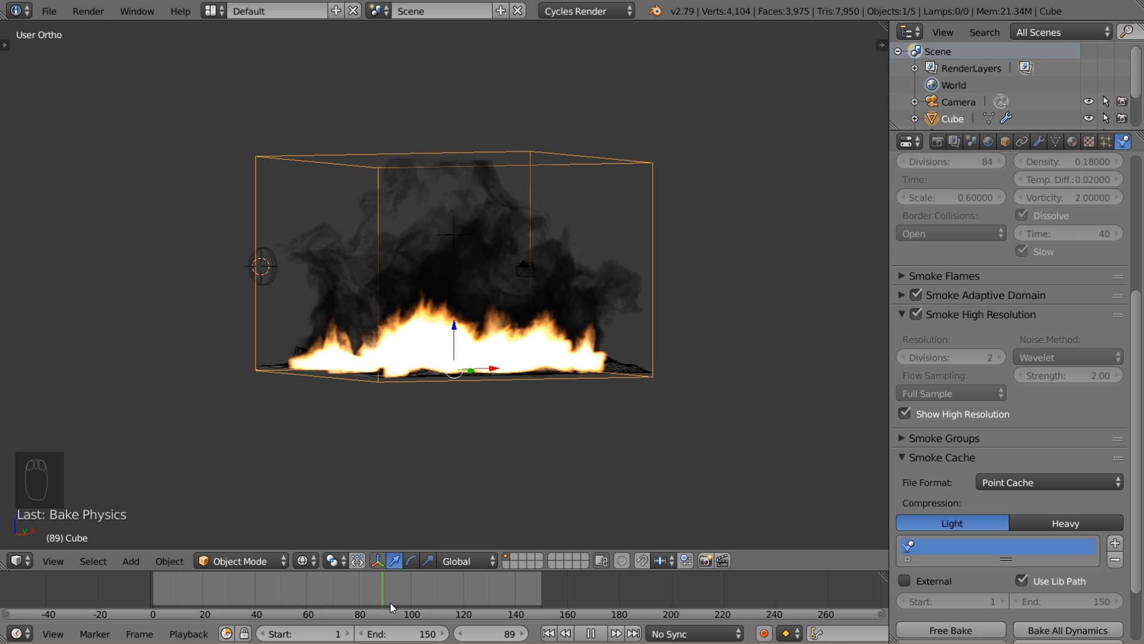
{"action": "key", "text": "alt+a"}
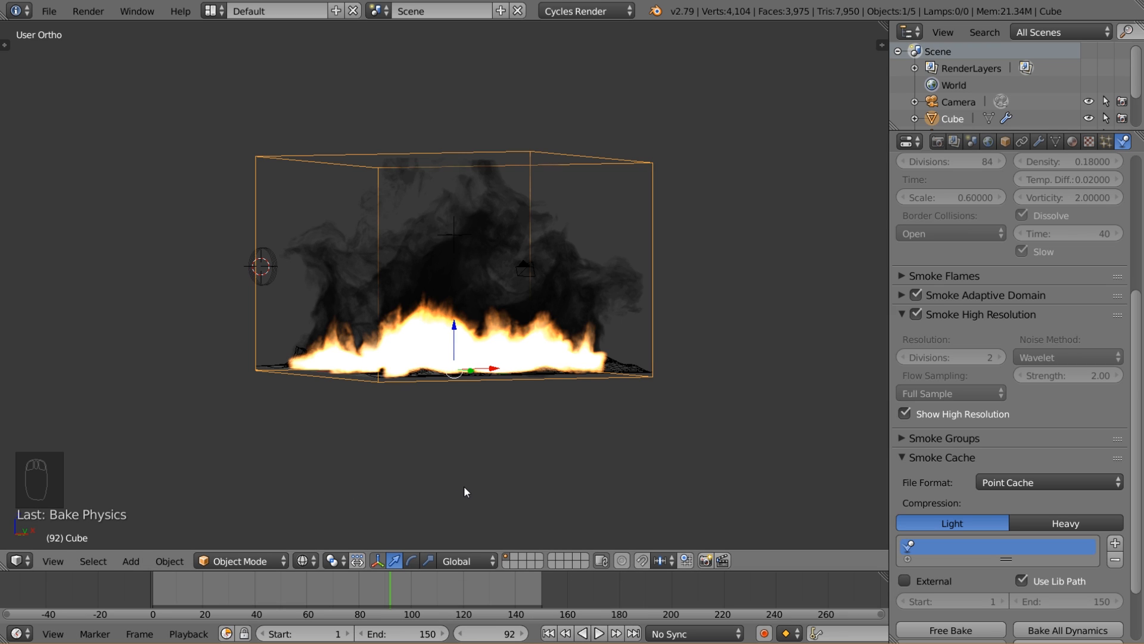
{"action": "scroll", "coordinate": [1035, 570], "scroll_direction": "down", "scroll_amount": 4}
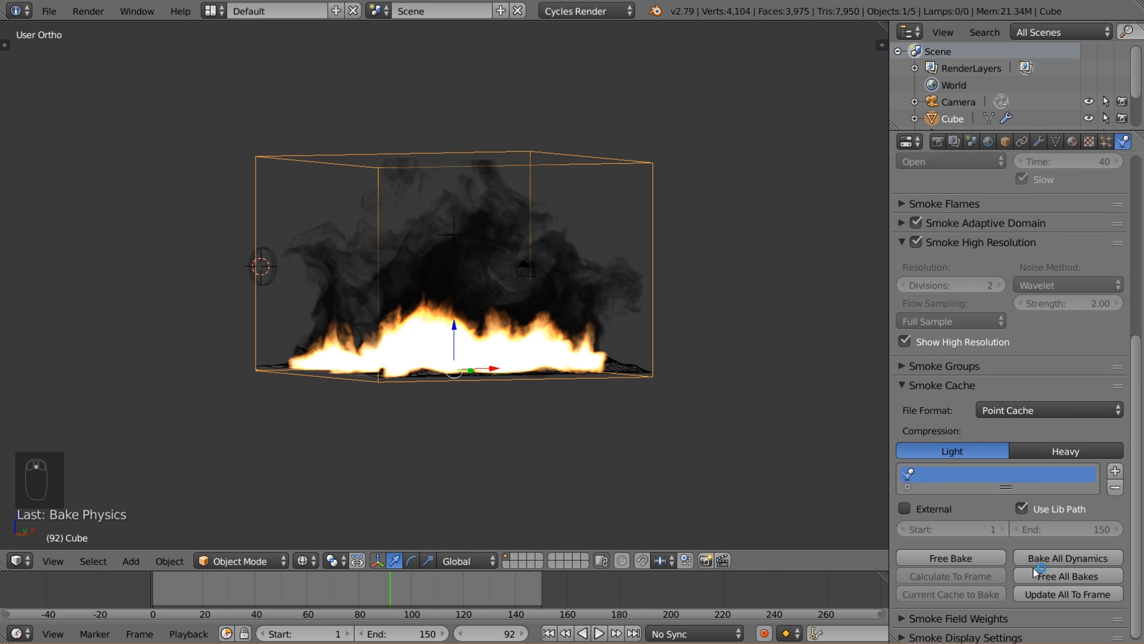
{"action": "scroll", "coordinate": [567, 387], "scroll_direction": "up", "scroll_amount": 4}
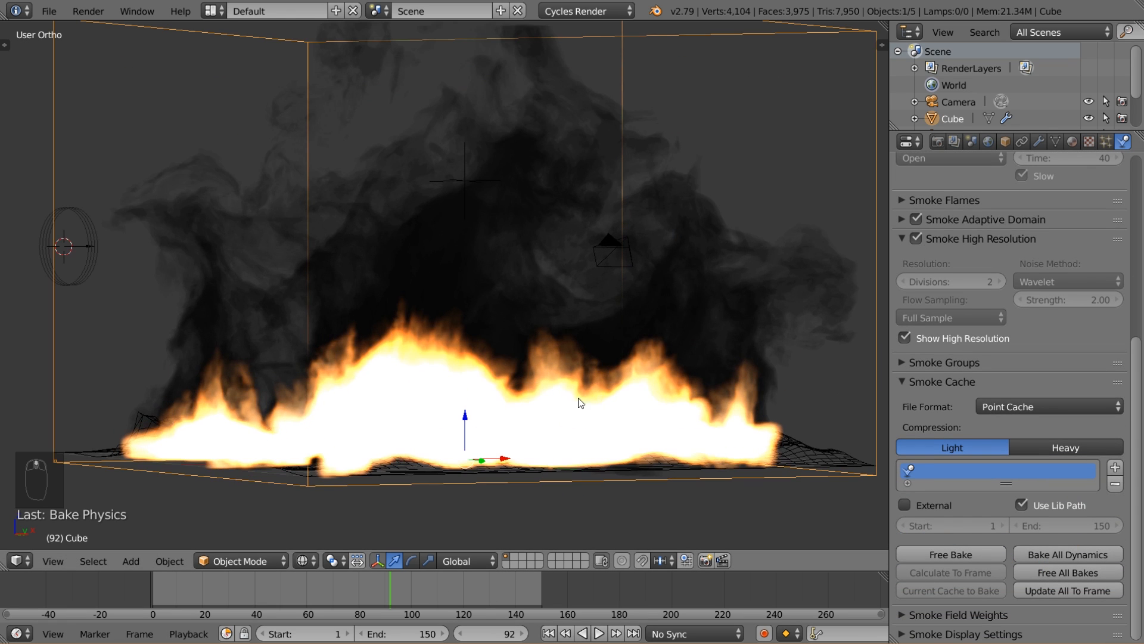
{"action": "mouse_move", "coordinate": [503, 400]}
{"action": "middle_mouse_down"}
{"action": "mouse_move", "coordinate": [588, 407]}
{"action": "mouse_move", "coordinate": [492, 429]}
{"action": "middle_mouse_up"}
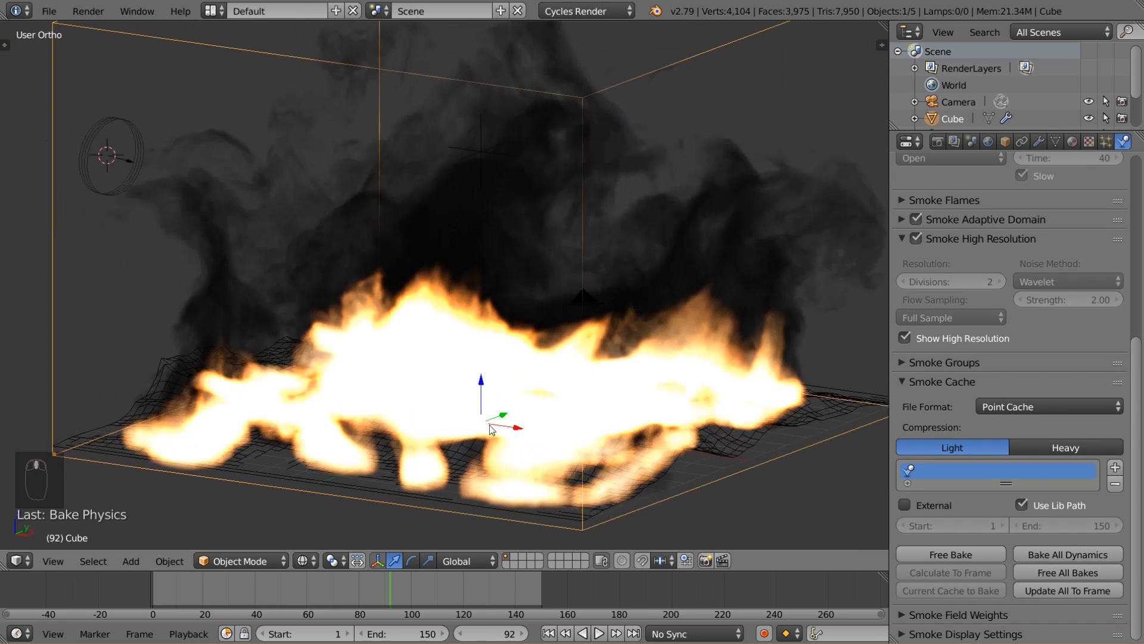
- Preview the scene in Rendered viewport shading and set the shading to Solid
{"action": "left_click", "coordinate": [305, 561]}
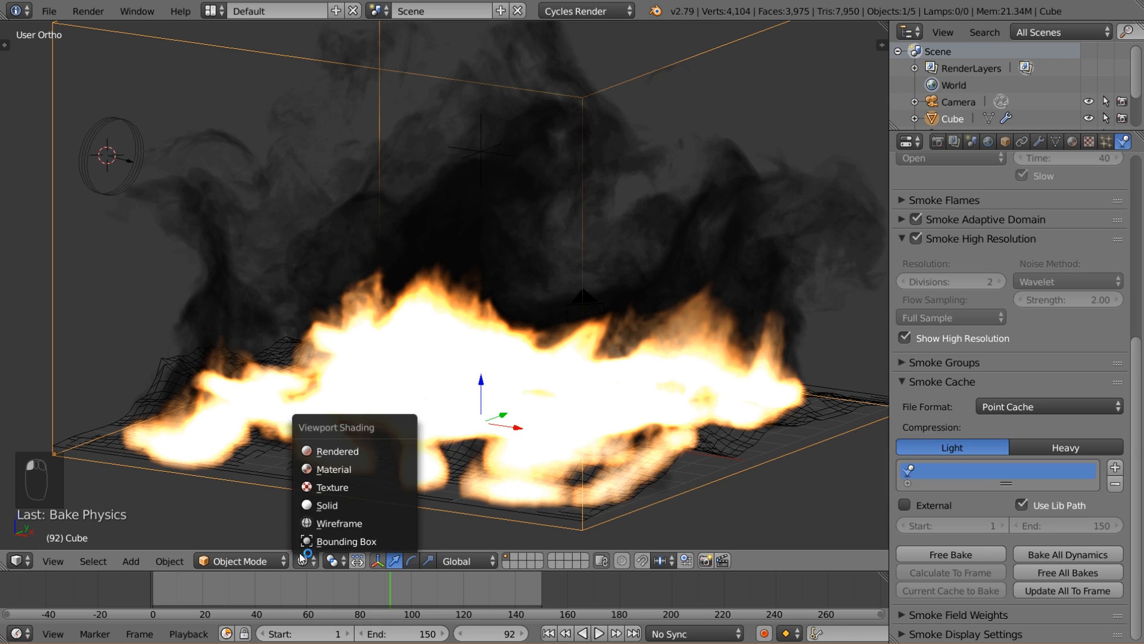
{"action": "left_click", "coordinate": [356, 451]}
{"action": "middle_click_drag", "start_coordinate": [357, 455], "coordinate": [415, 398]}
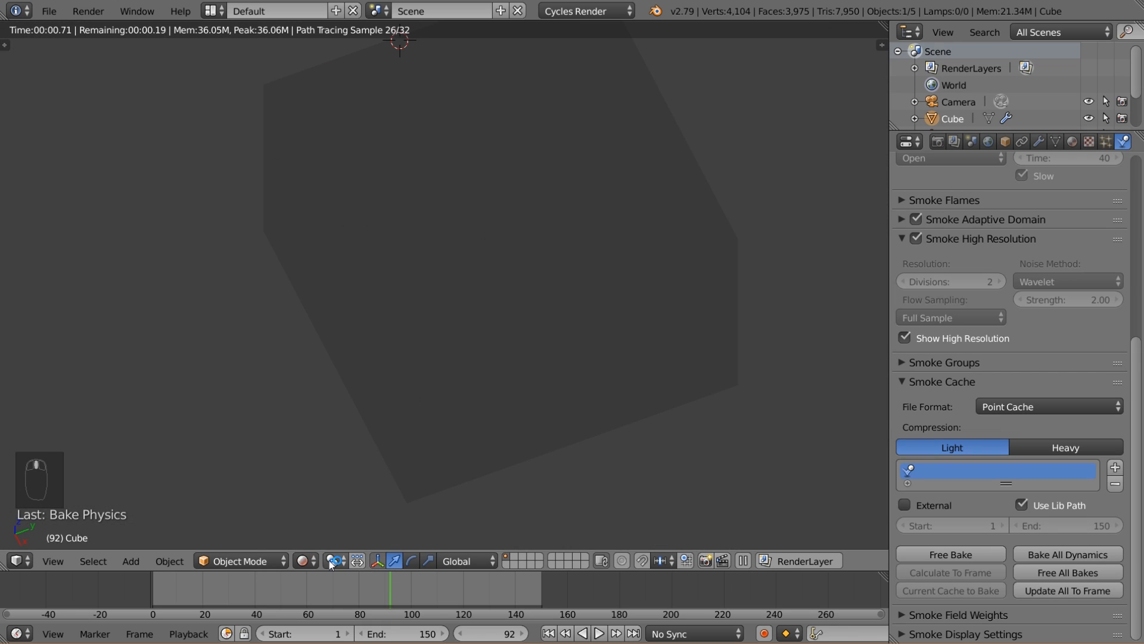
{"action": "left_click", "coordinate": [306, 561]}
{"action": "left_click", "coordinate": [331, 501]}
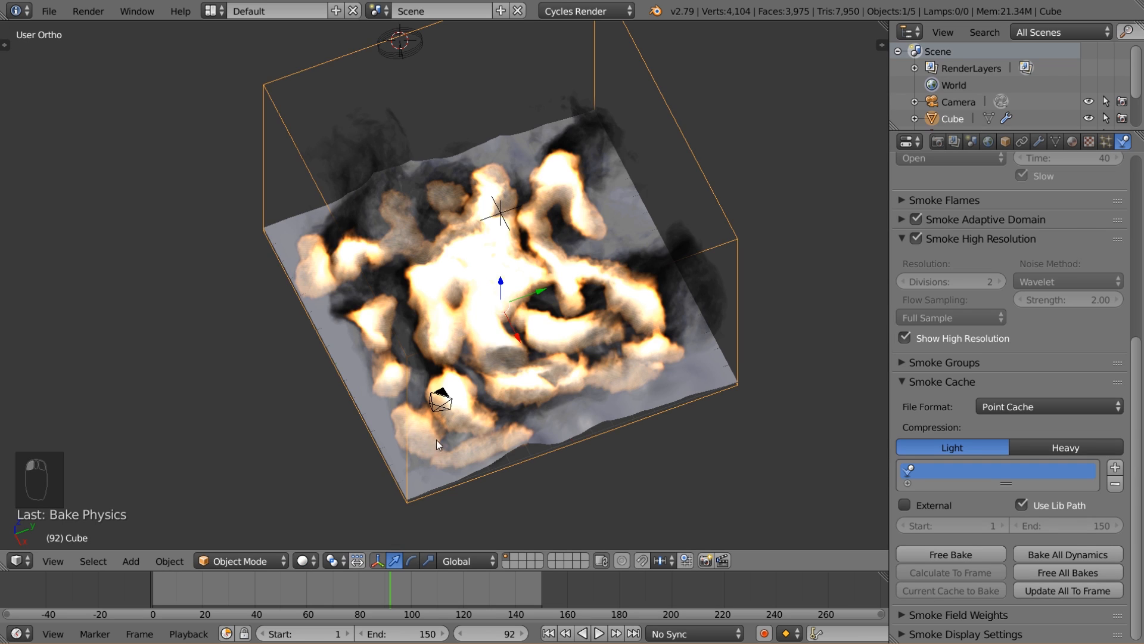
- Give the landscape a new Diffuse BSDF material with a near-black color of RGB 0.010
{"action": "middle_click_drag", "start_coordinate": [436, 439], "coordinate": [746, 522]}
{"action": "right_click", "coordinate": [729, 502]}
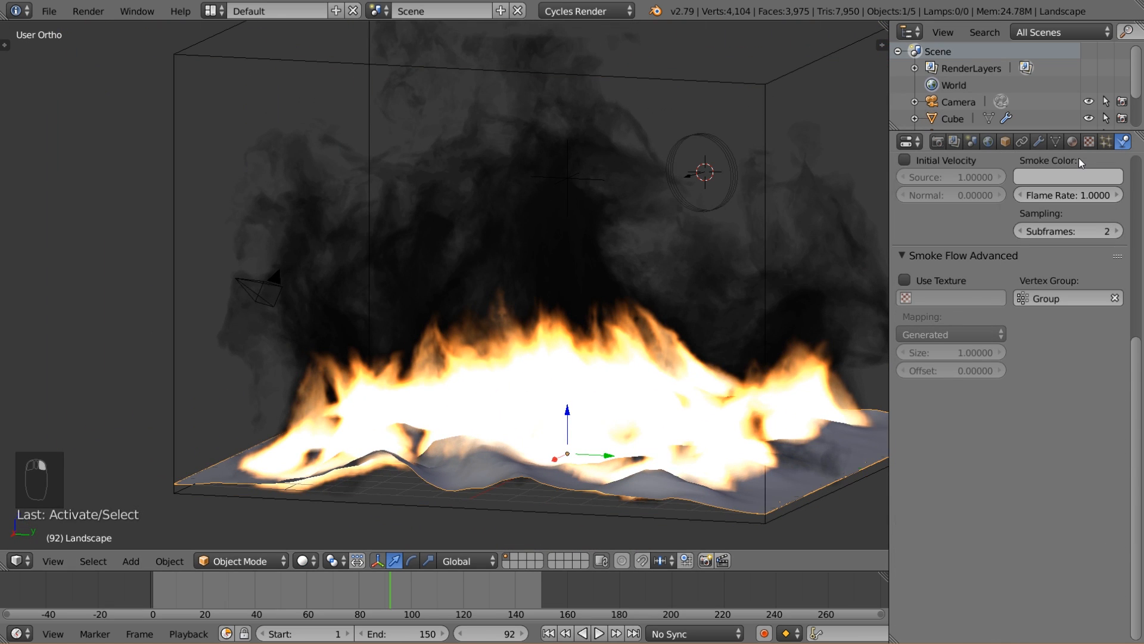
{"action": "scroll", "coordinate": [1074, 231], "scroll_direction": "up", "scroll_amount": 4}
{"action": "left_click", "coordinate": [1072, 141]}
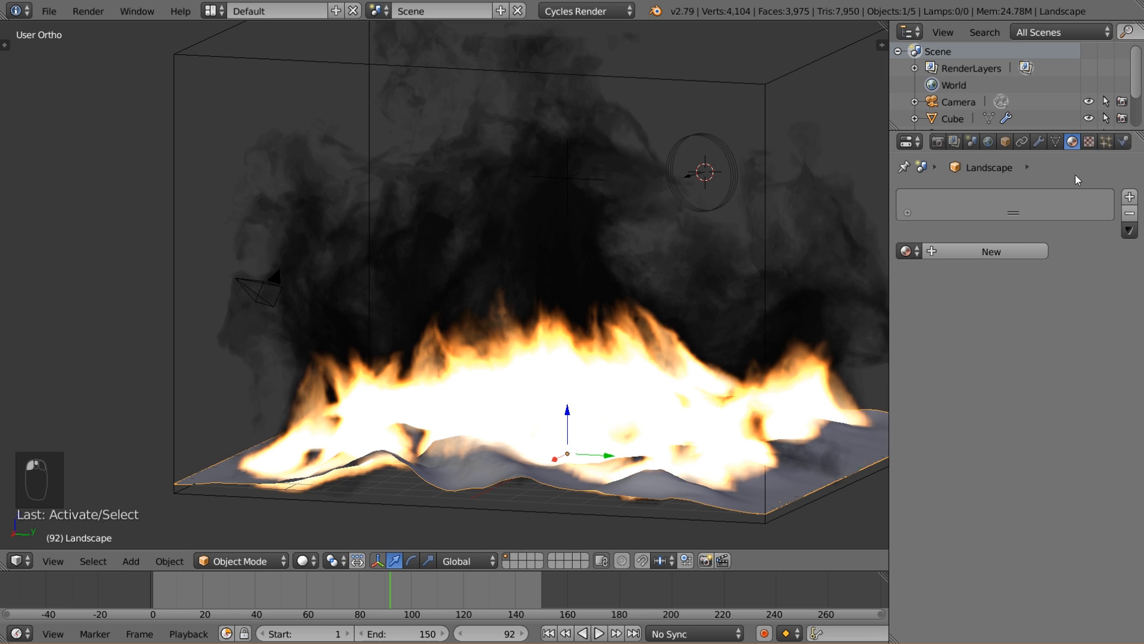
{"action": "left_click", "coordinate": [1021, 251]}
{"action": "left_click", "coordinate": [1043, 366]}
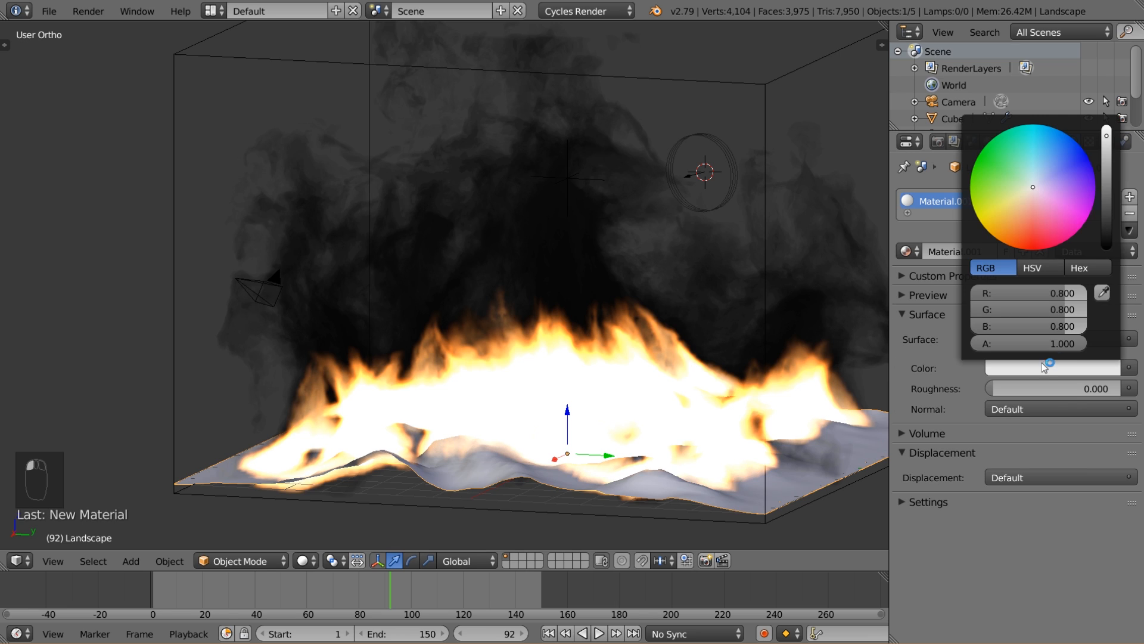
{"action": "left_click", "coordinate": [1106, 241]}
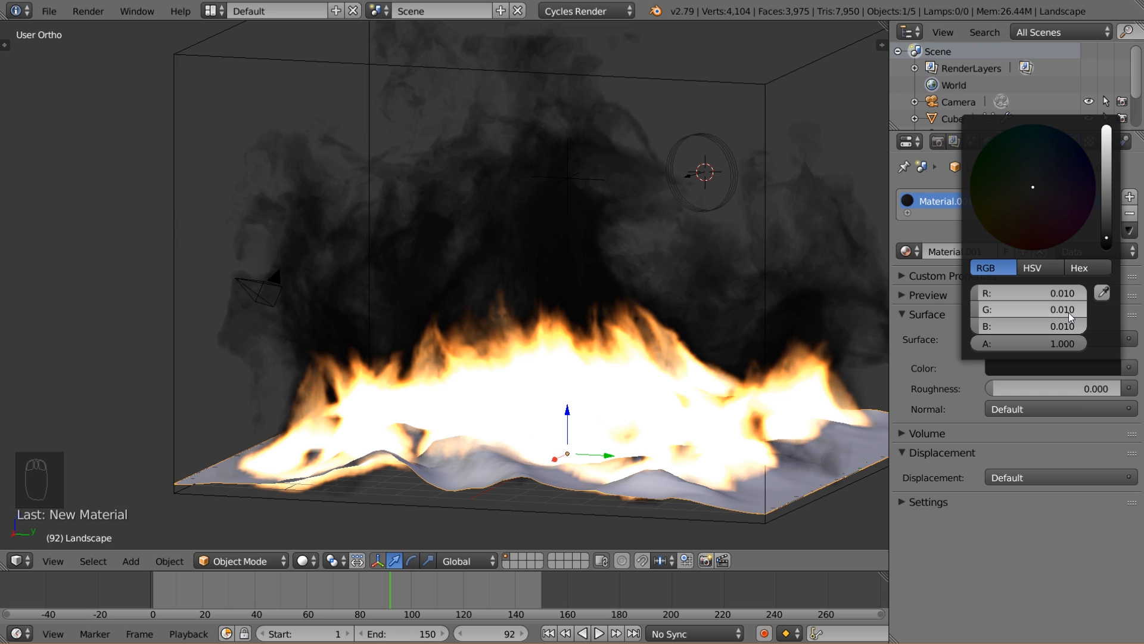
- Examine from several sides how the flames meet the surface of the landscape
{"action": "scroll", "coordinate": [459, 299], "scroll_direction": "down", "scroll_amount": 3}
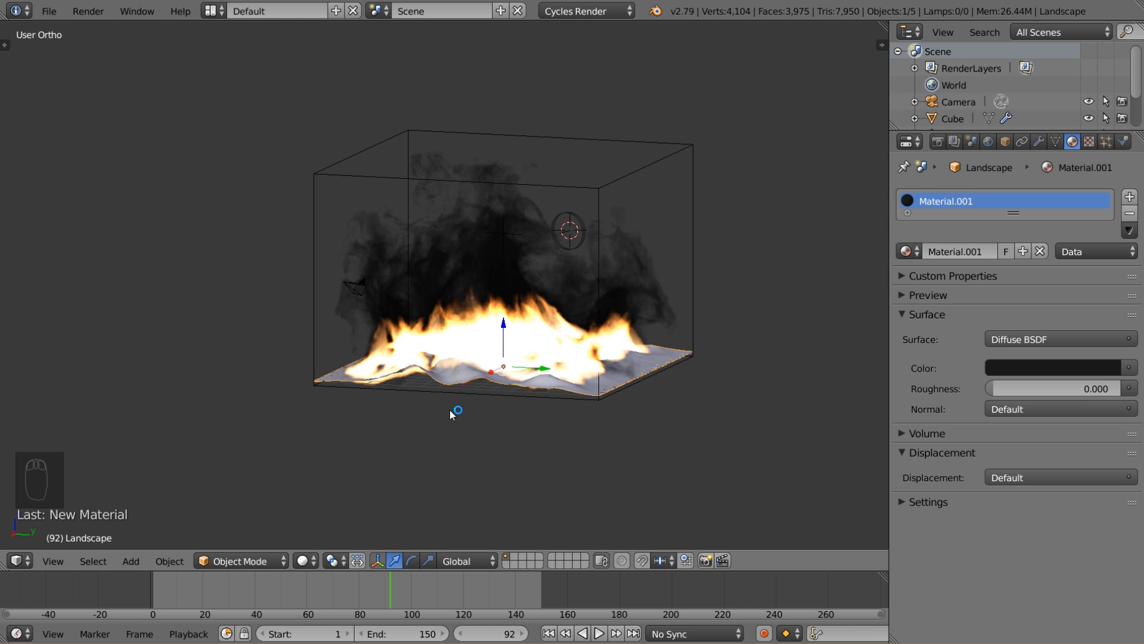
{"action": "middle_click_drag", "start_coordinate": [450, 410], "coordinate": [580, 410]}
{"action": "scroll", "coordinate": [580, 410], "scroll_direction": "up", "scroll_amount": 2}
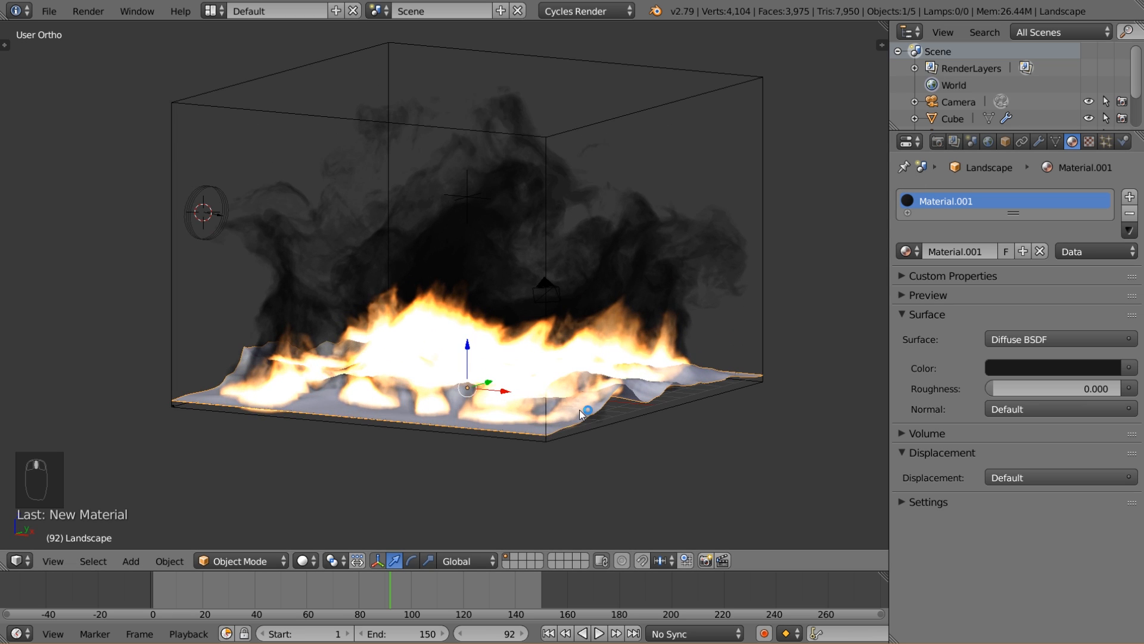
{"action": "scroll", "coordinate": [556, 307], "scroll_direction": "up", "scroll_amount": 2}
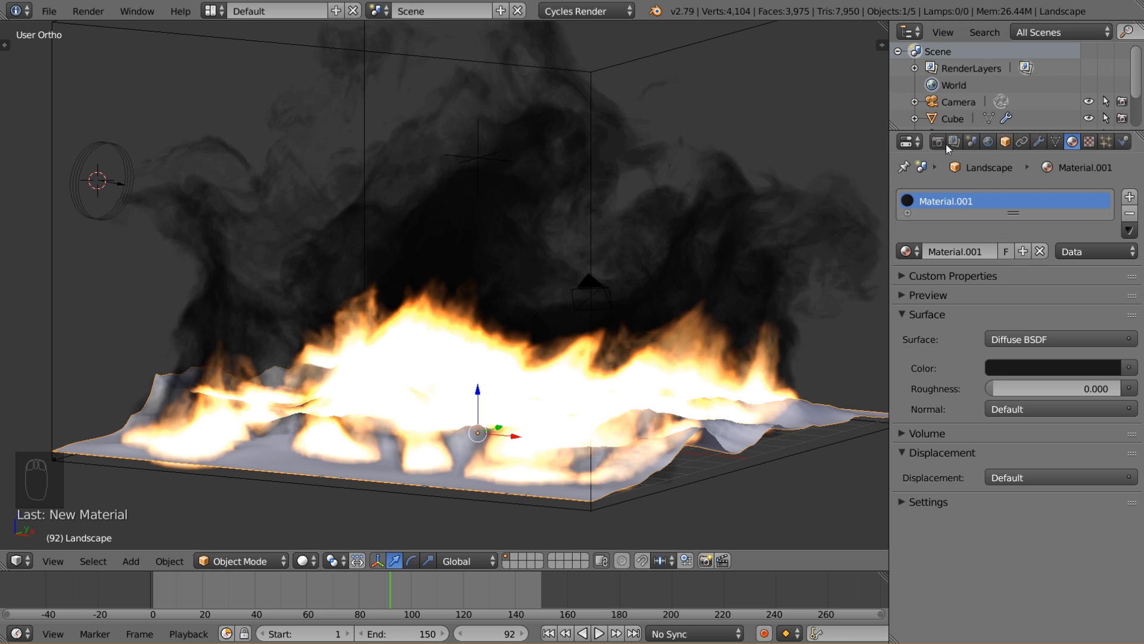
{"action": "middle_click_drag", "start_coordinate": [304, 397], "coordinate": [273, 392]}
{"action": "scroll", "coordinate": [273, 391], "scroll_direction": "up", "scroll_amount": 2}
{"action": "mouse_move", "coordinate": [345, 466]}
{"action": "middle_mouse_down", "text": "shift"}
{"action": "mouse_move", "coordinate": [460, 356]}
{"action": "mouse_move", "coordinate": [445, 376]}
{"action": "middle_mouse_up", "text": "shift"}
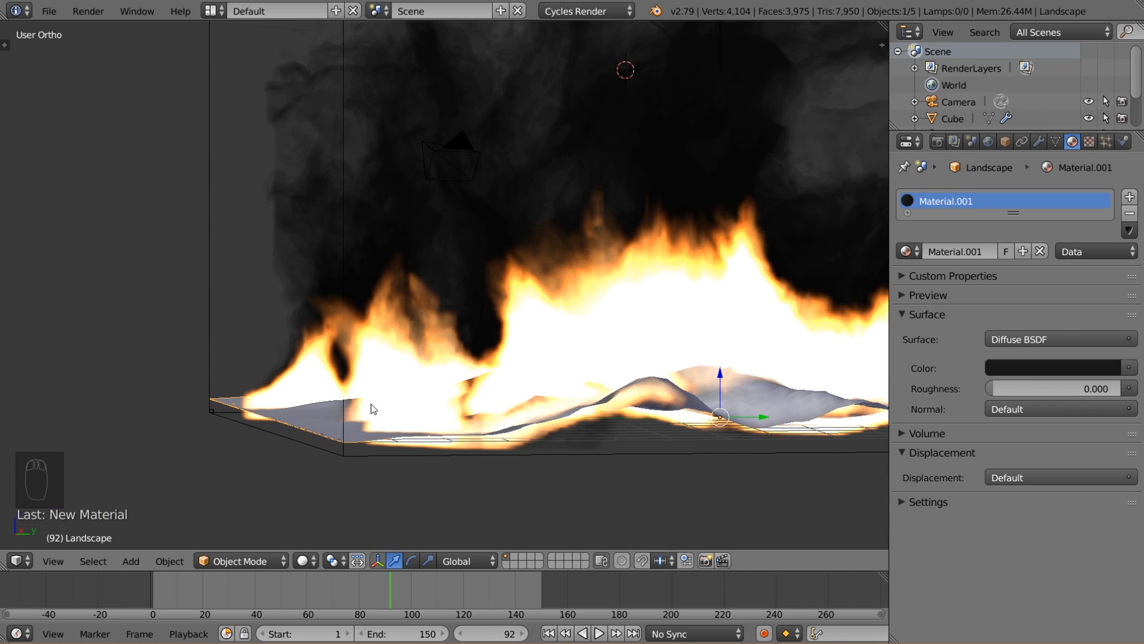
{"action": "scroll", "coordinate": [371, 404], "scroll_direction": "up", "scroll_amount": 1}
{"action": "middle_click_drag", "start_coordinate": [384, 404], "coordinate": [430, 413]}
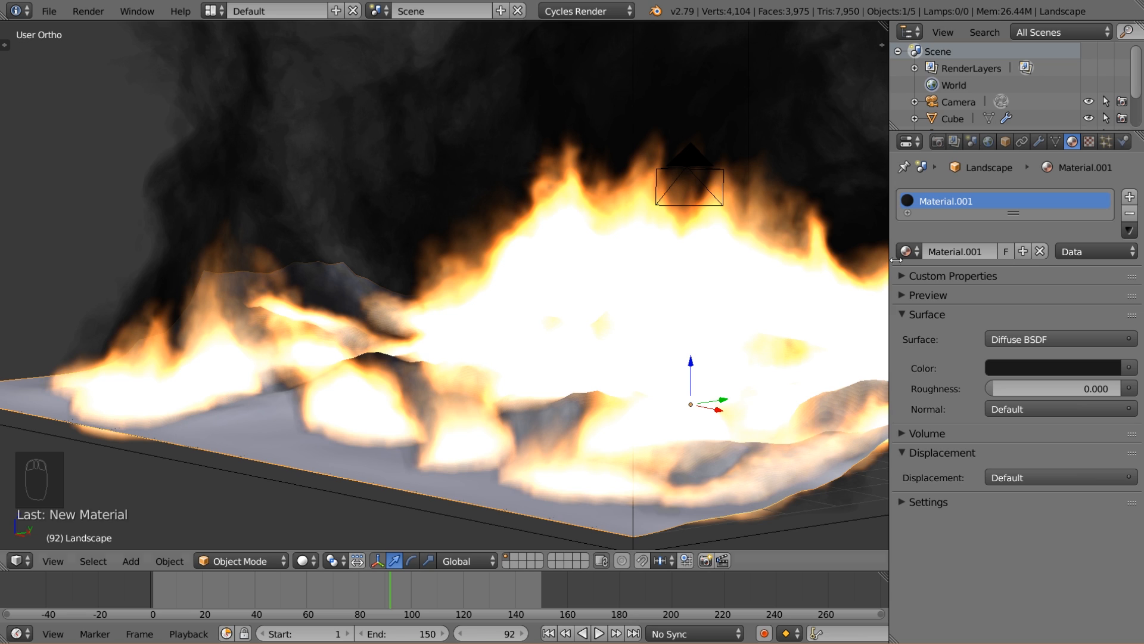
- Add a Displace modifier to the landscape and set its direction to Z
{"action": "left_click", "coordinate": [1038, 141]}
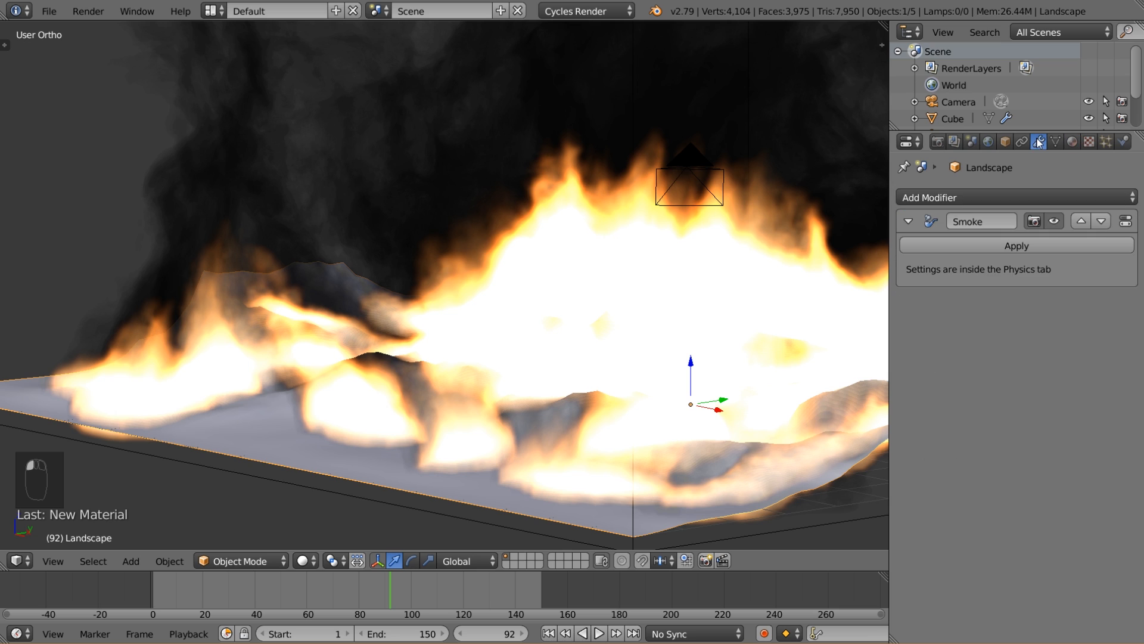
{"action": "left_click", "coordinate": [949, 198]}
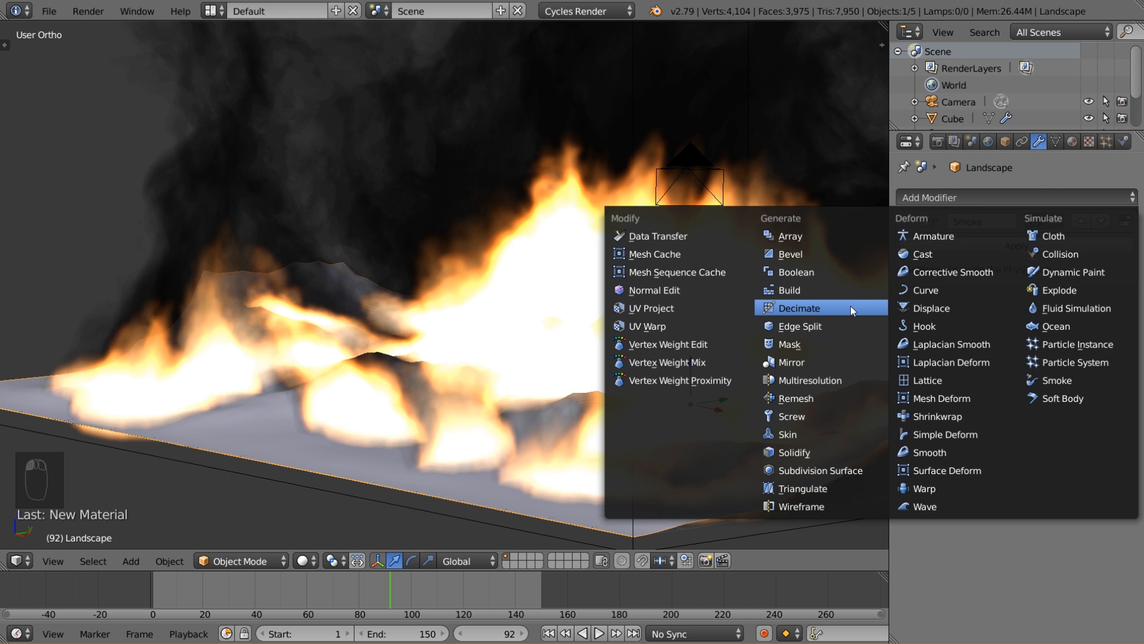
{"action": "left_click", "coordinate": [970, 304]}
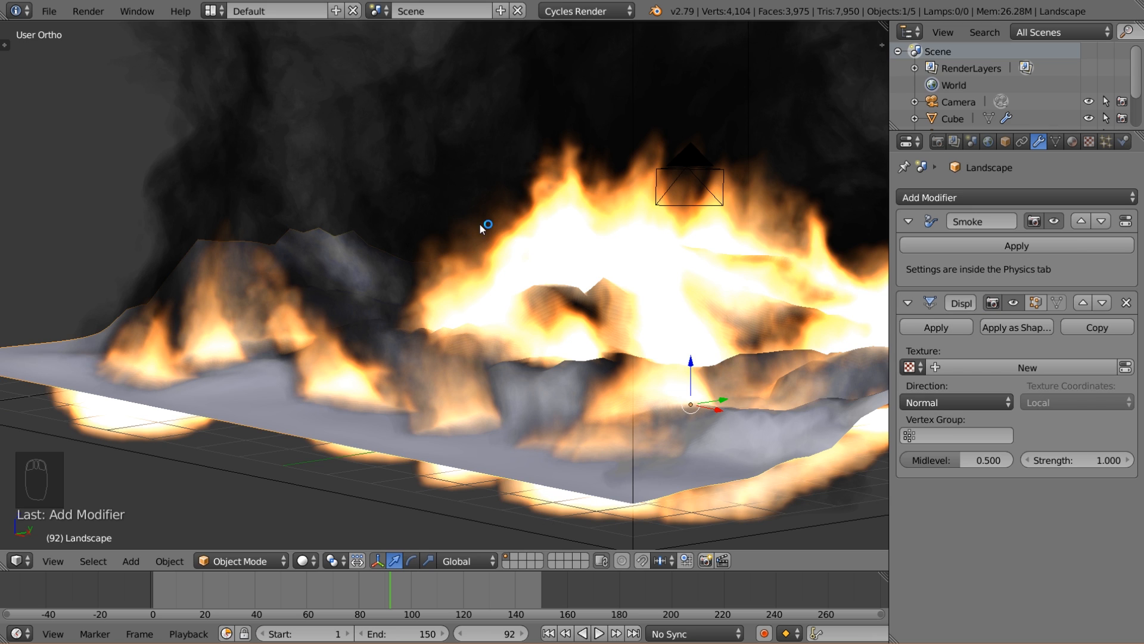
{"action": "left_click", "coordinate": [972, 404]}
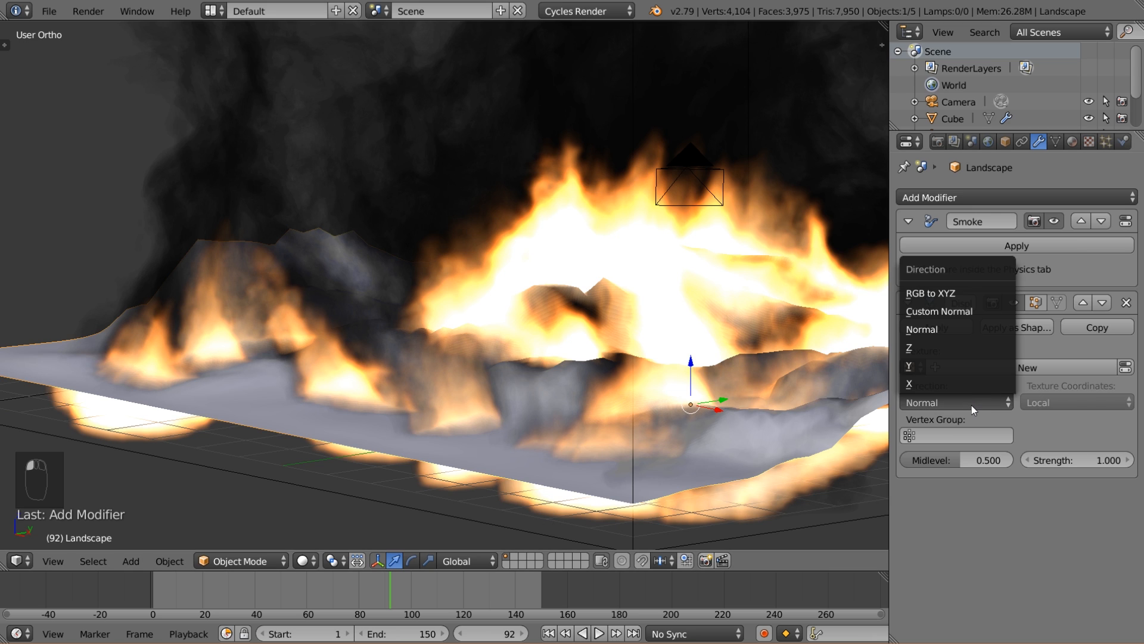
{"action": "left_click", "coordinate": [957, 347]}
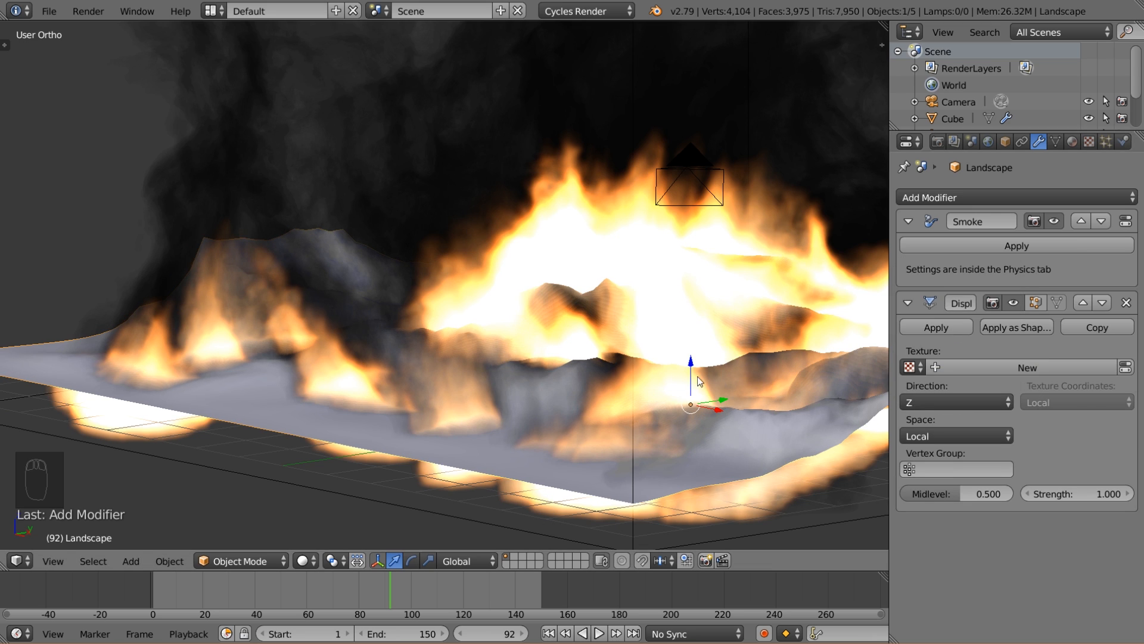
- Set the Displace modifier's midlevel to 0.9
{"action": "scroll", "coordinate": [700, 384], "scroll_direction": "down", "scroll_amount": 1}
{"action": "scroll", "coordinate": [701, 384], "scroll_direction": "down", "scroll_amount": 1}
{"action": "left_click", "coordinate": [968, 494]}
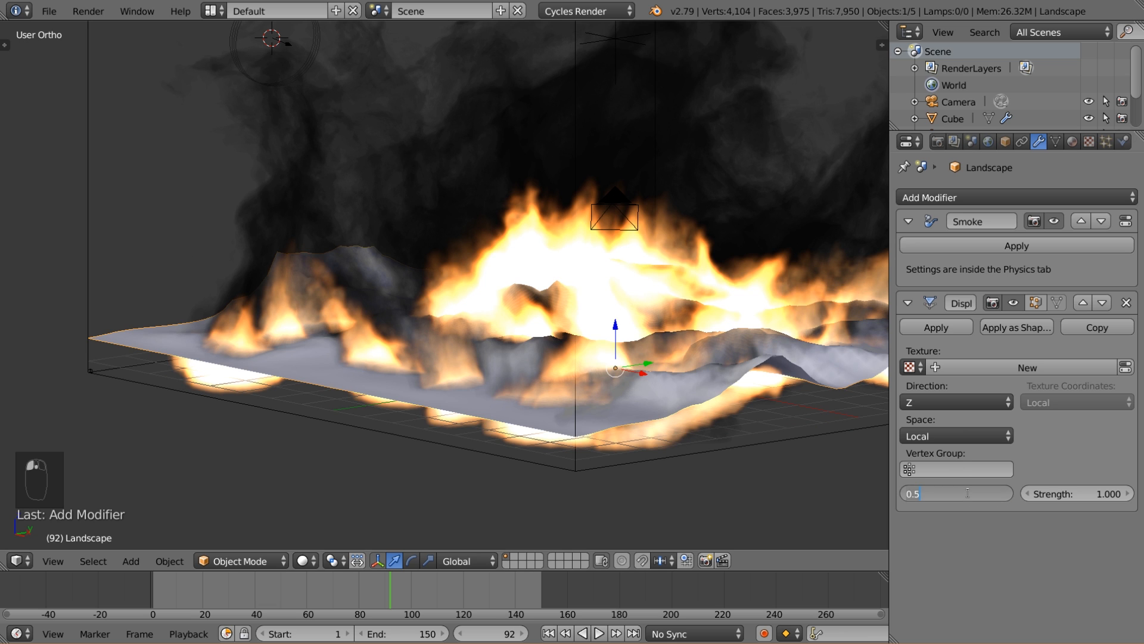
{"action": "key", "text": "BackSpace"}
{"action": "type", "text": "0.9"}
{"action": "key", "text": "Return"}
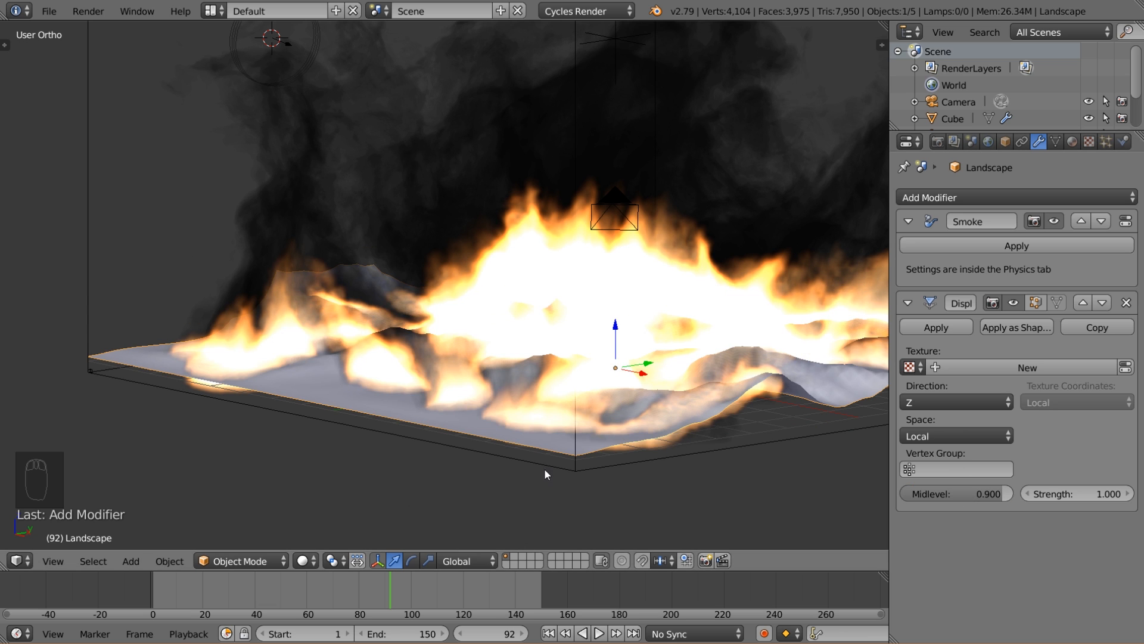
- Set the Displace modifier's midlevel to 0.92
{"action": "scroll", "coordinate": [545, 468], "scroll_direction": "up", "scroll_amount": 2}
{"action": "mouse_move", "coordinate": [516, 458]}
{"action": "middle_mouse_down"}
{"action": "mouse_move", "coordinate": [445, 442]}
{"action": "mouse_move", "coordinate": [338, 387]}
{"action": "mouse_move", "coordinate": [403, 378]}
{"action": "mouse_move", "coordinate": [429, 452]}
{"action": "mouse_move", "coordinate": [363, 412]}
{"action": "mouse_move", "coordinate": [445, 498]}
{"action": "mouse_move", "coordinate": [487, 450]}
{"action": "mouse_move", "coordinate": [353, 341]}
{"action": "mouse_move", "coordinate": [298, 326]}
{"action": "mouse_move", "coordinate": [296, 292]}
{"action": "mouse_move", "coordinate": [438, 365]}
{"action": "middle_mouse_up"}
{"action": "left_click", "coordinate": [970, 496]}
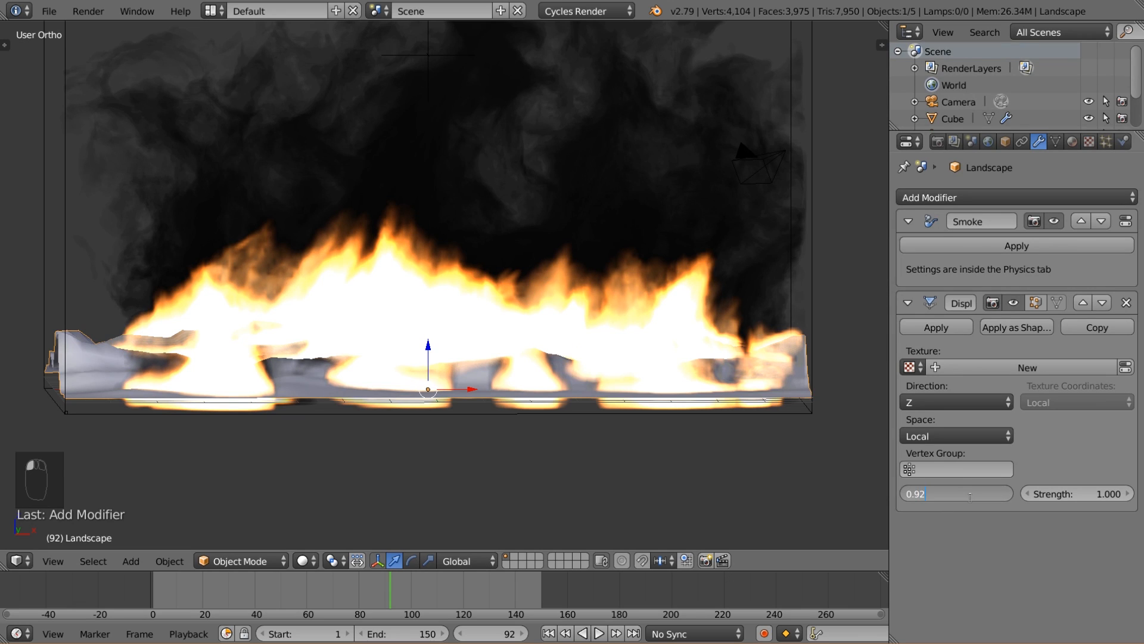
{"action": "key", "text": "Return"}
- Set the Displace modifier's midlevel to 0.93 and check the terrain height against the flames
{"action": "middle_click_drag", "start_coordinate": [456, 391], "coordinate": [459, 418]}
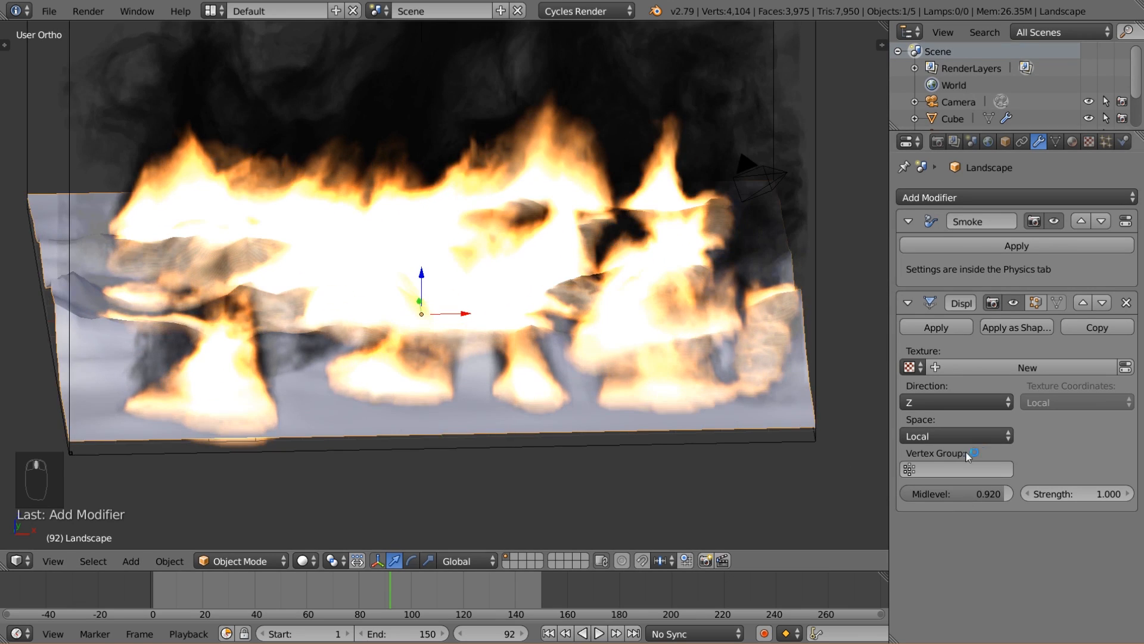
{"action": "left_click", "coordinate": [979, 493]}
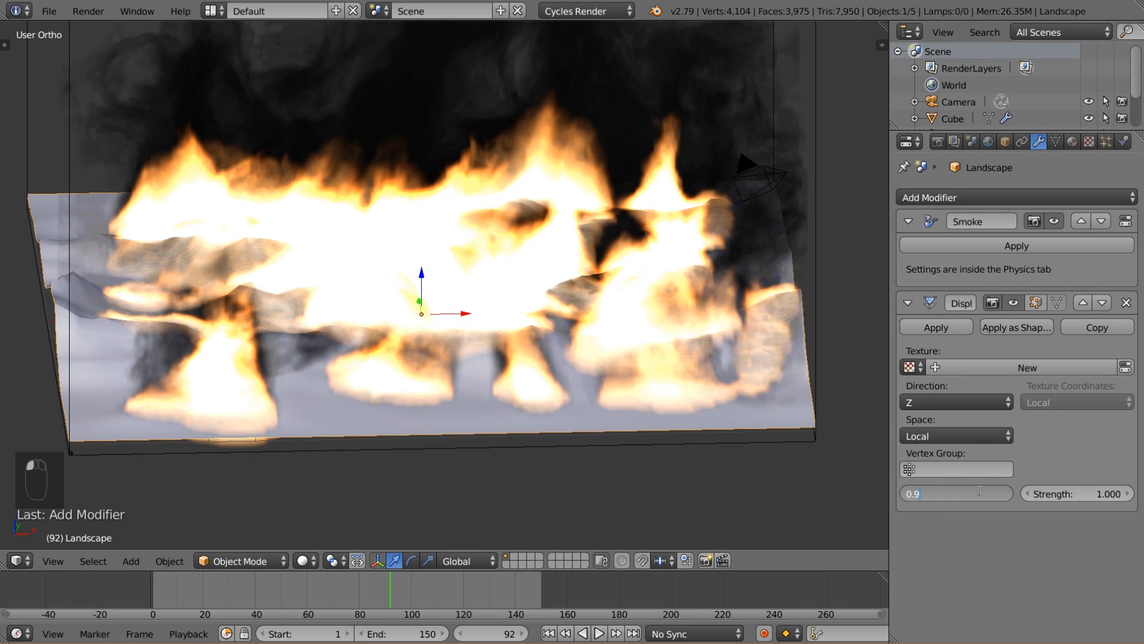
{"action": "type", "text": "3"}
{"action": "key", "text": "Return"}
{"action": "middle_click_drag", "start_coordinate": [741, 454], "coordinate": [766, 448]}
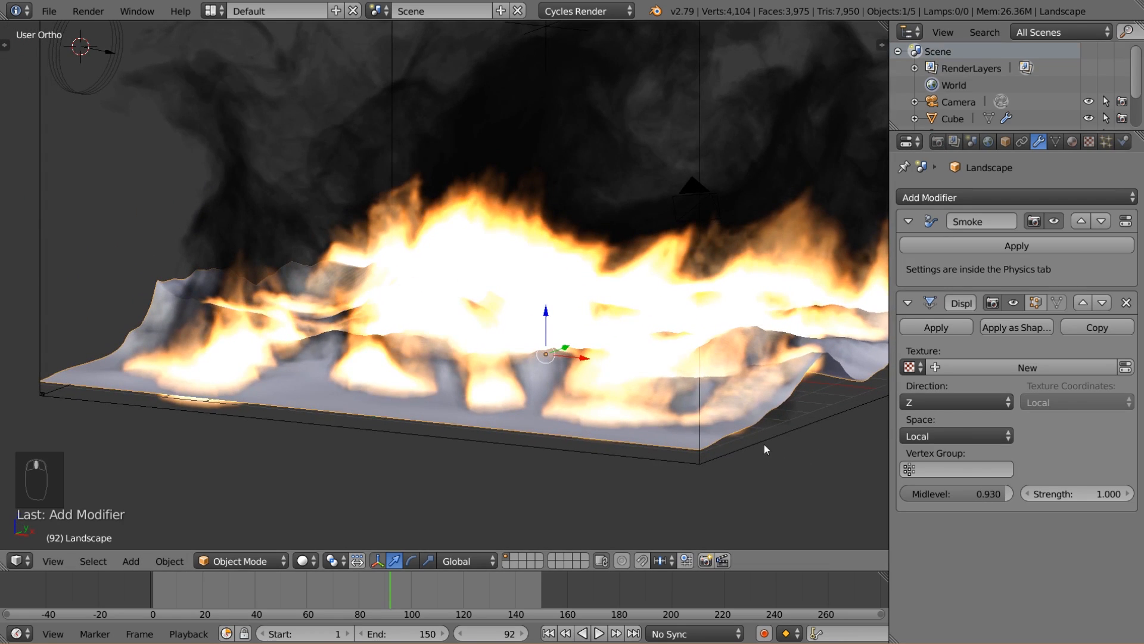
{"action": "middle_click_drag", "start_coordinate": [589, 367], "coordinate": [629, 370]}
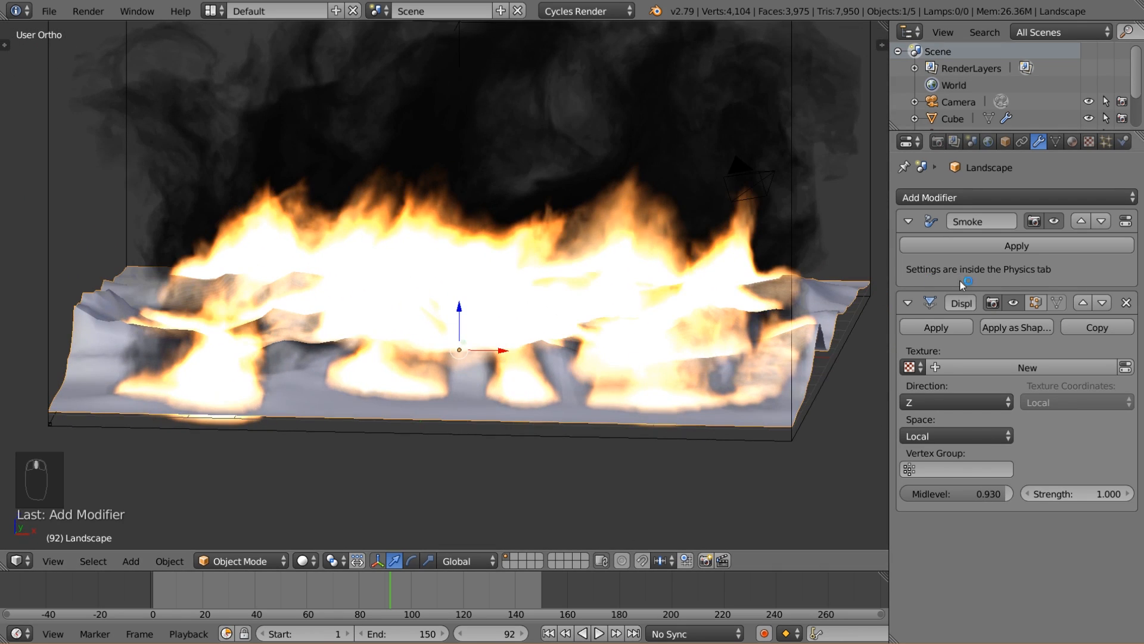
- Compare the landscape with and without the Displace modifier and leave the modifier hidden in the viewport
{"action": "left_click", "coordinate": [1013, 302]}
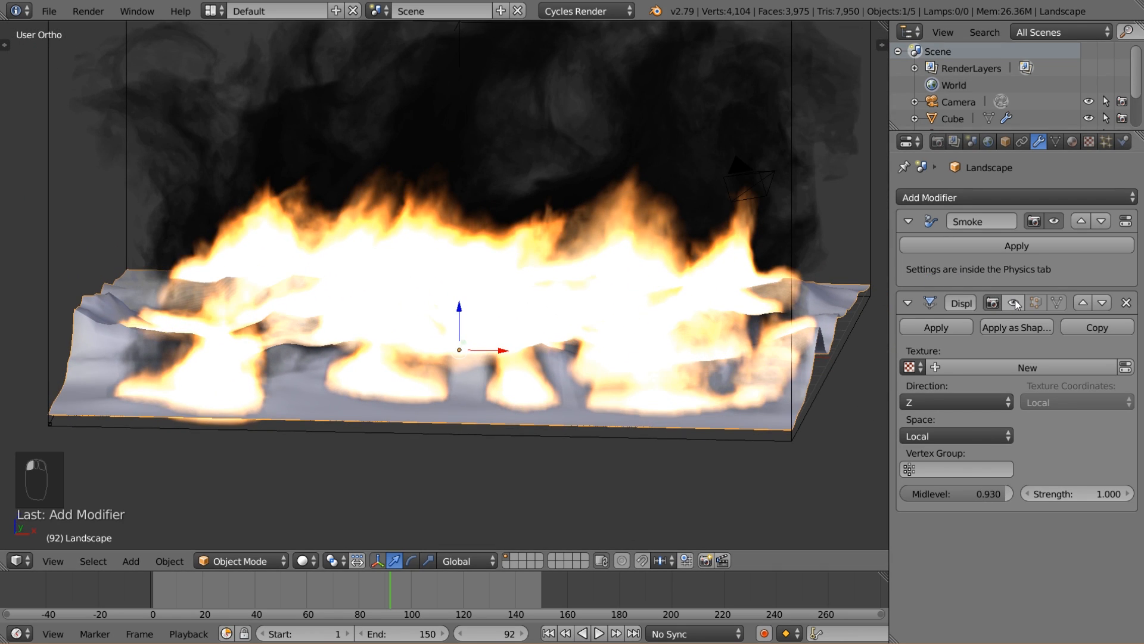
{"action": "left_click", "coordinate": [1015, 301]}
{"action": "left_click", "coordinate": [1015, 301]}
- Split the 3D viewport into two side-by-side views of similar width and select the smoke domain cube
{"action": "scroll", "coordinate": [504, 406], "scroll_direction": "down", "scroll_amount": 4}
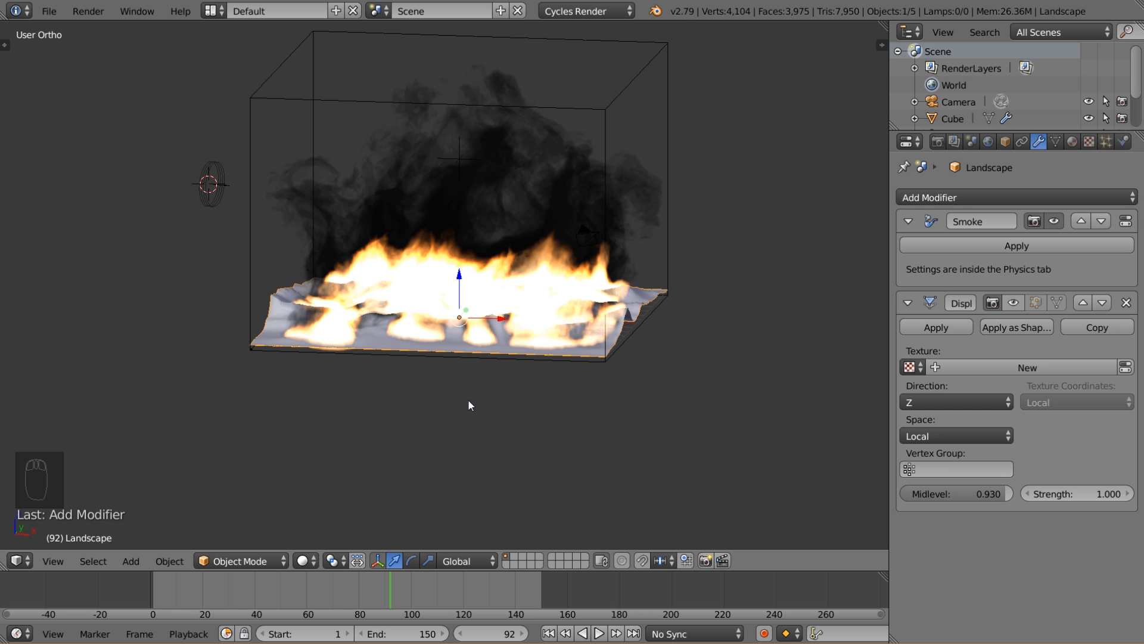
{"action": "scroll", "coordinate": [468, 401], "scroll_direction": "up", "scroll_amount": 2}
{"action": "left_click_drag", "start_coordinate": [5, 566], "coordinate": [332, 529]}
{"action": "right_click", "coordinate": [427, 255]}
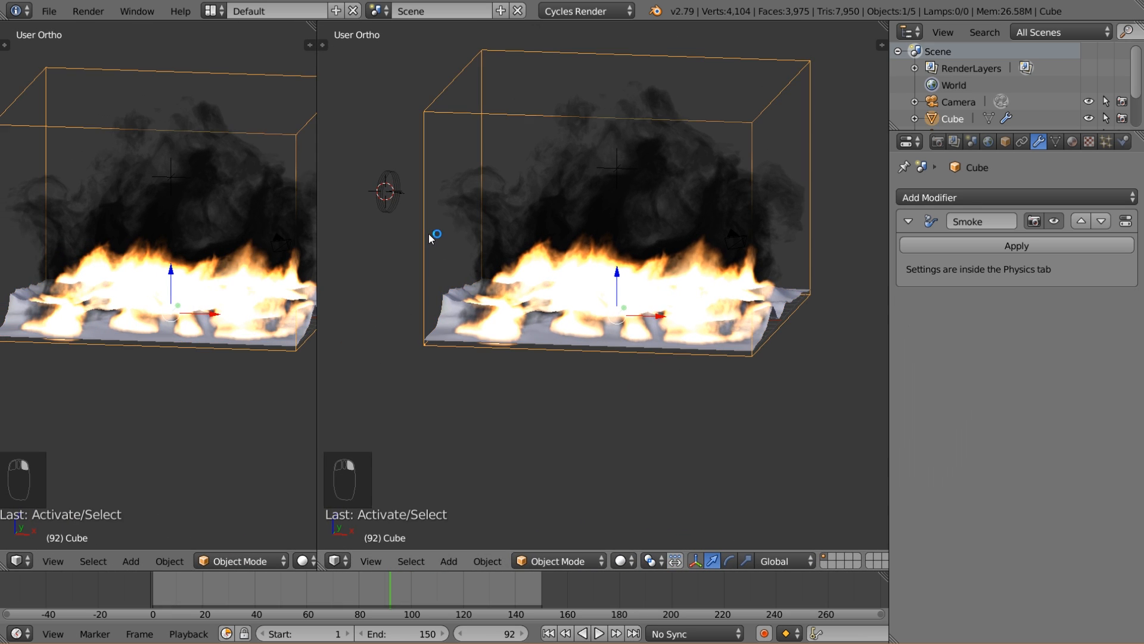
{"action": "left_click_drag", "start_coordinate": [317, 540], "coordinate": [492, 537]}
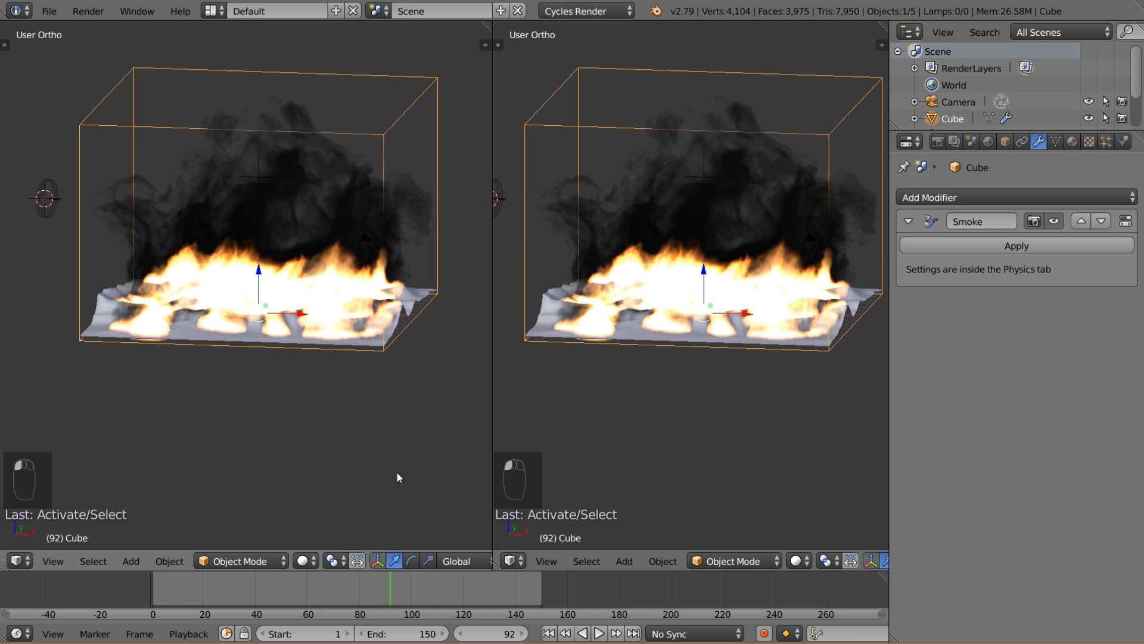
- Turn one of the two 3D views into a Node Editor and hide its sidebar
{"action": "left_click", "coordinate": [13, 561]}
{"action": "left_click", "coordinate": [102, 377]}
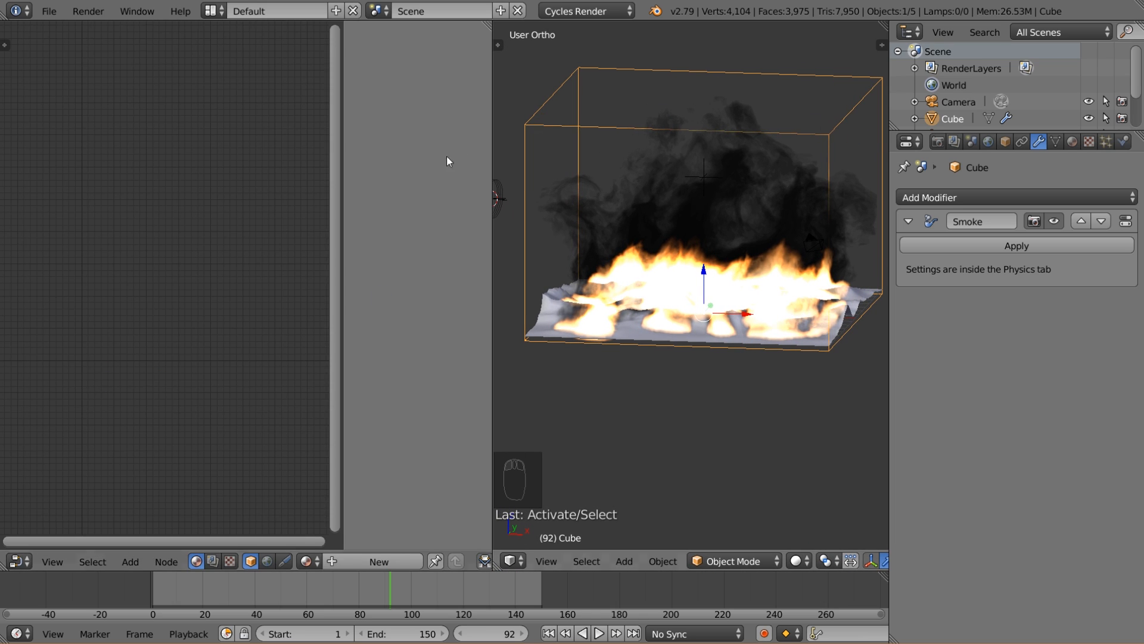
{"action": "key", "text": "n"}
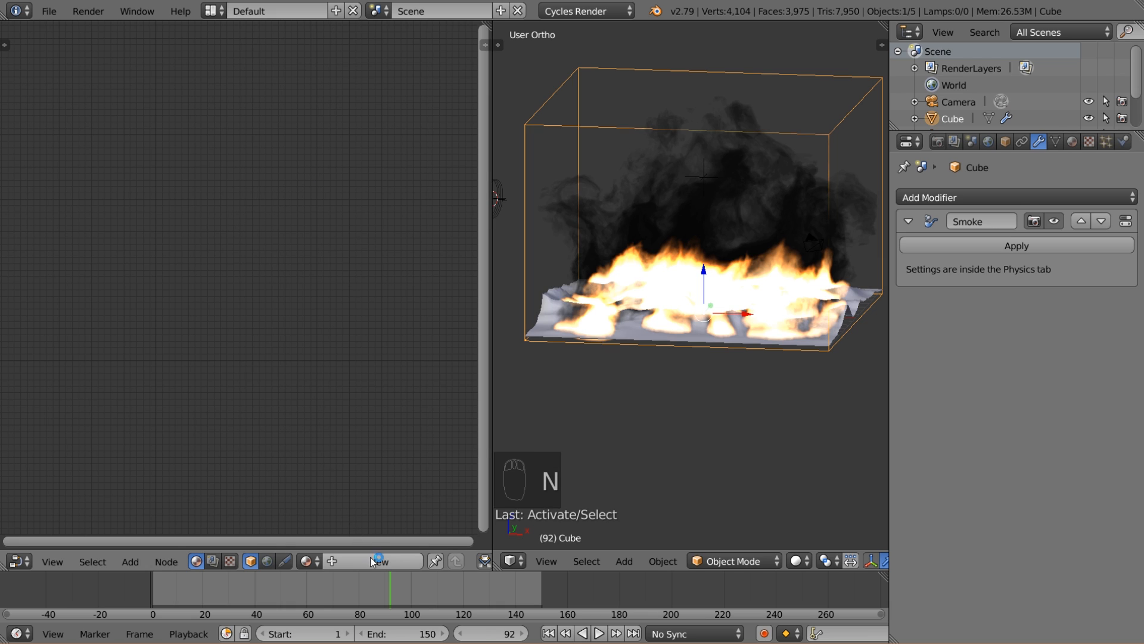
- Create a new material for the smoke domain cube and delete its Diffuse BSDF node
{"action": "left_click", "coordinate": [1072, 141]}
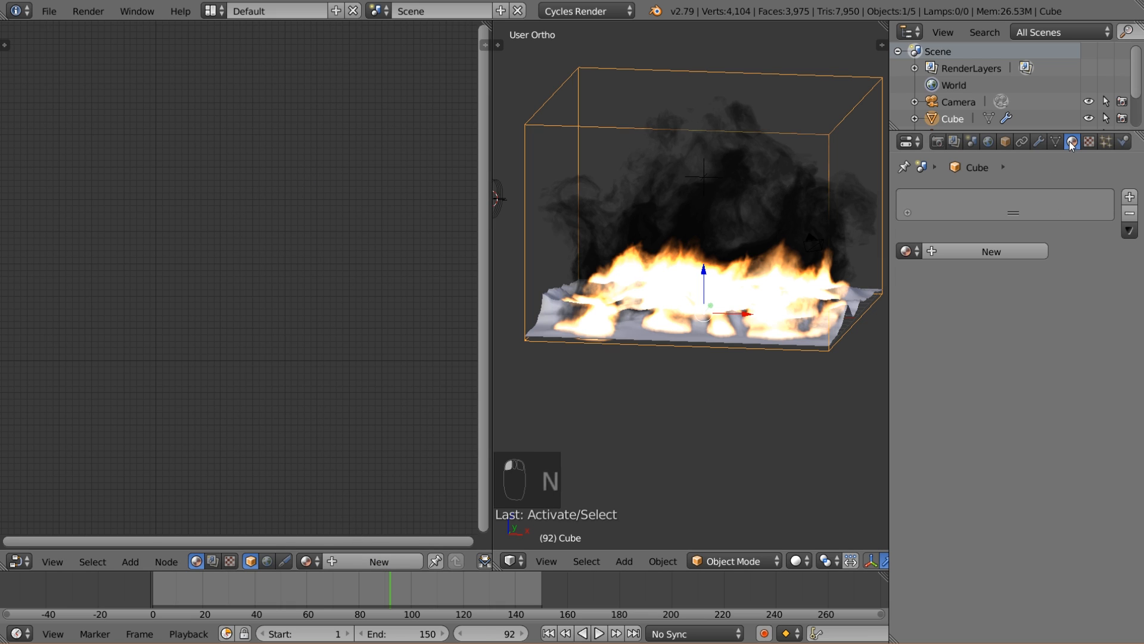
{"action": "left_click", "coordinate": [992, 251]}
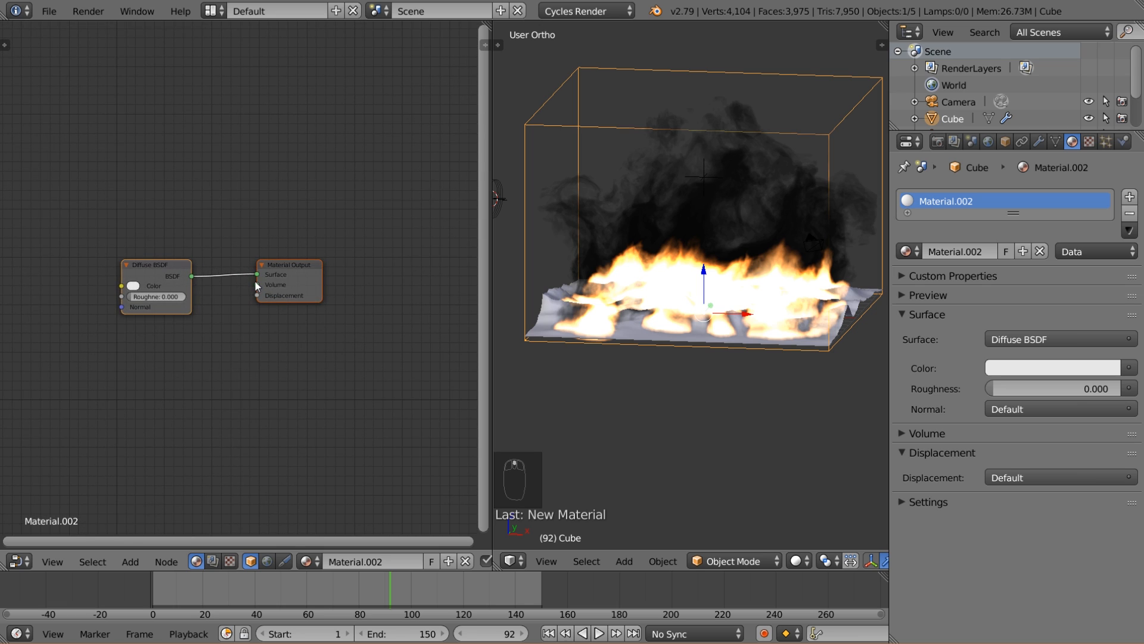
{"action": "scroll", "coordinate": [301, 275], "scroll_direction": "up", "scroll_amount": 2}
{"action": "left_click", "coordinate": [226, 255]}
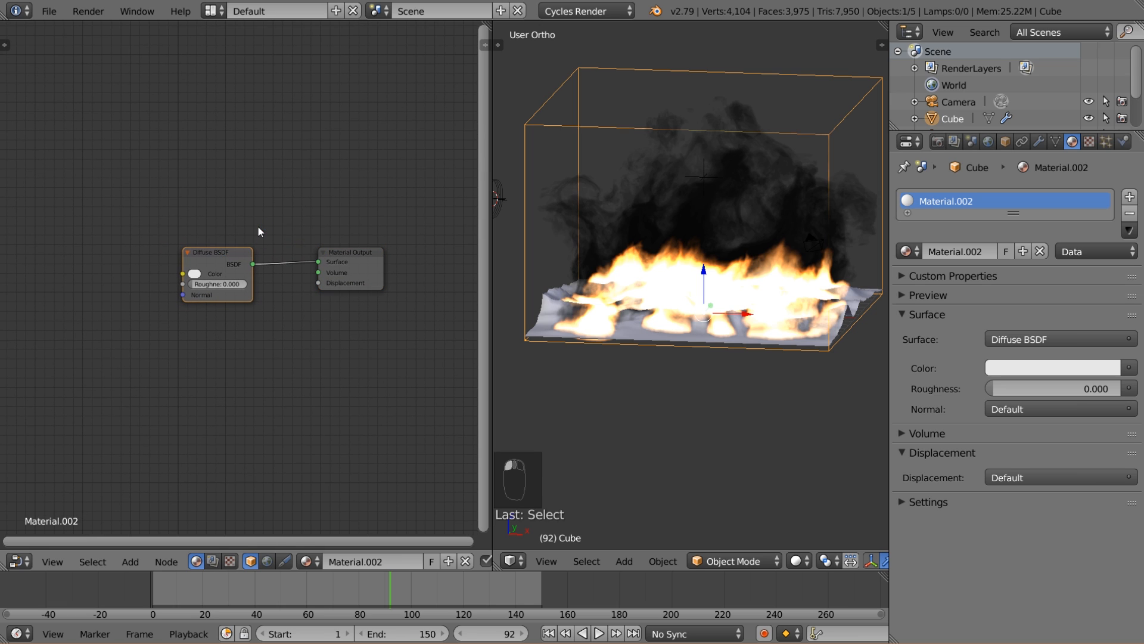
{"action": "key", "text": "x"}
- Add a Volume Absorption node and place a Volume Scatter node above it in the domain material
{"action": "key", "text": "shift+a"}
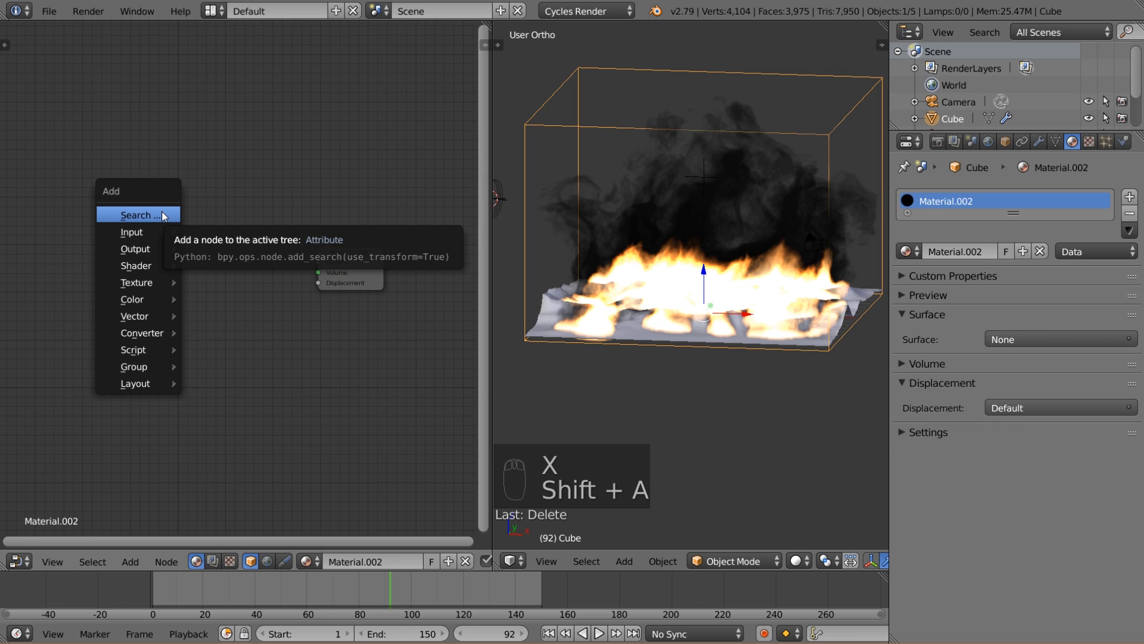
{"action": "mouse_move", "coordinate": [153, 265]}
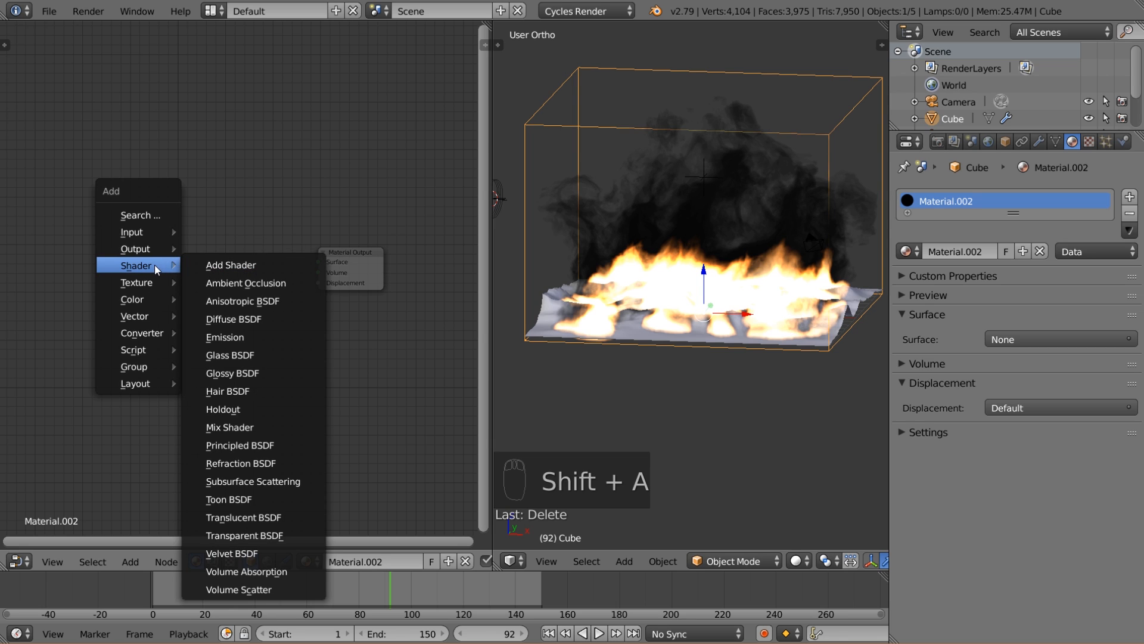
{"action": "left_click", "coordinate": [246, 571]}
{"action": "left_click", "coordinate": [119, 265]}
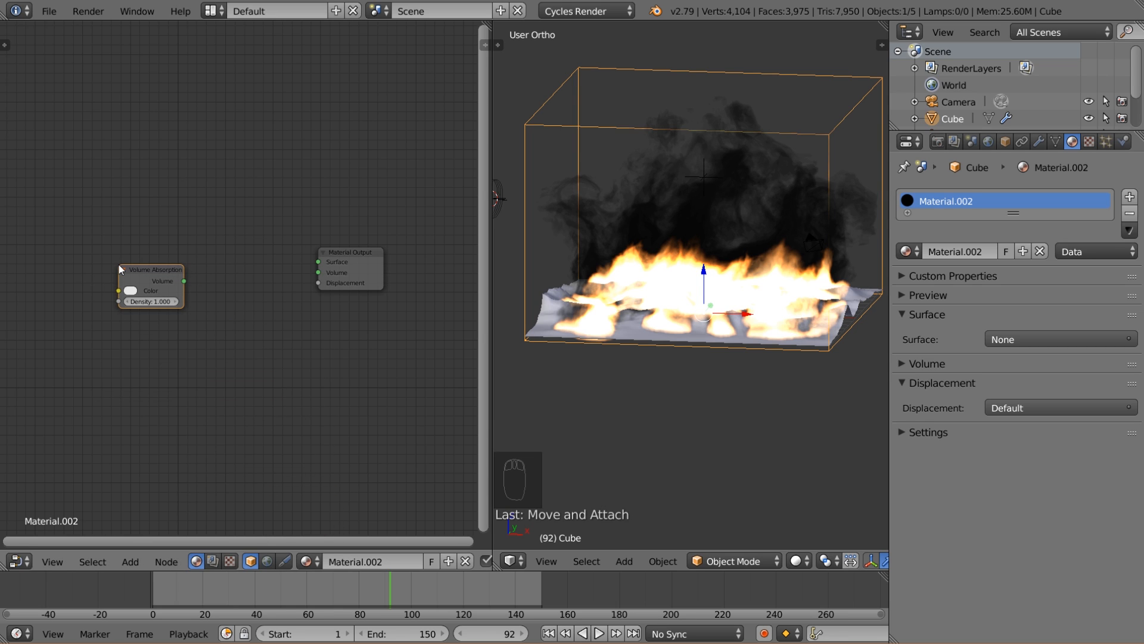
{"action": "key", "text": "shift+a"}
{"action": "mouse_move", "coordinate": [107, 316]}
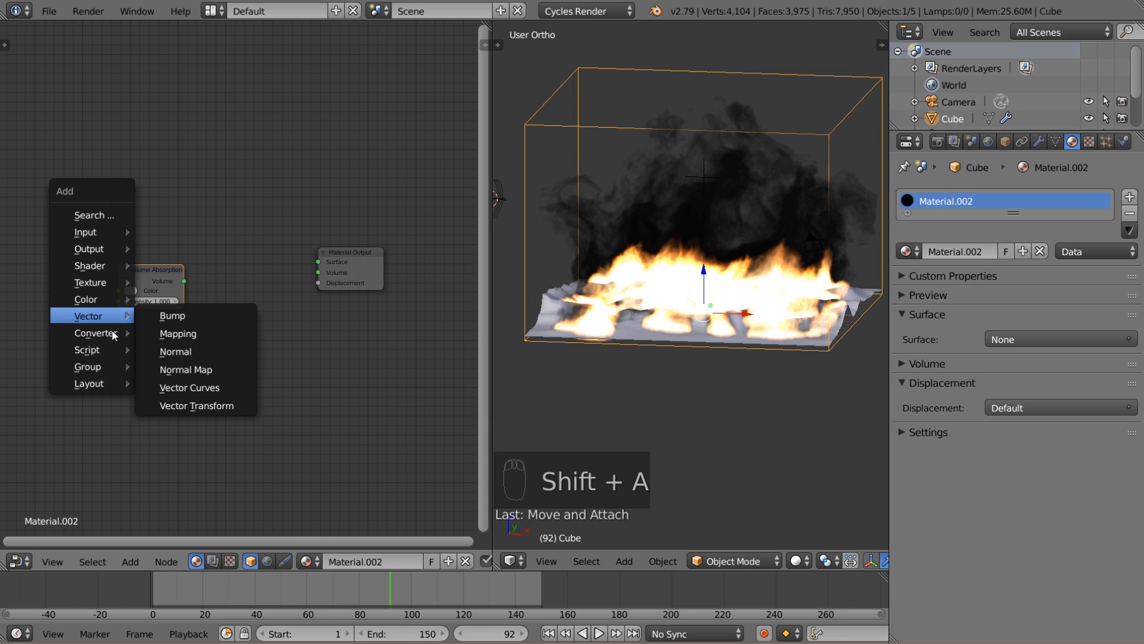
{"action": "mouse_move", "coordinate": [101, 266]}
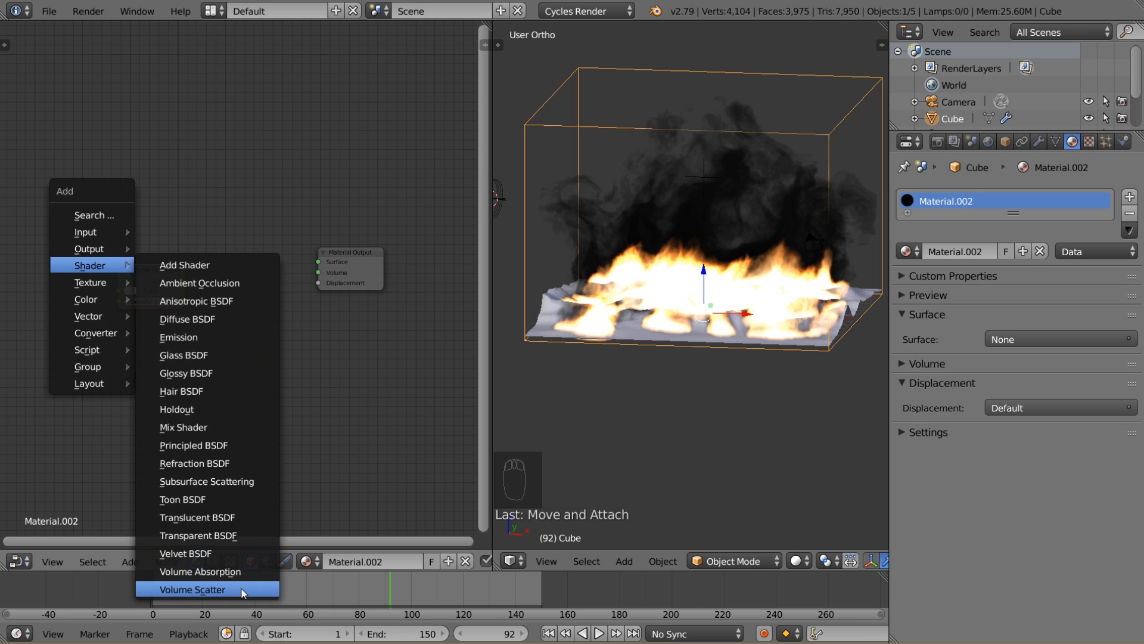
{"action": "left_click", "coordinate": [193, 589]}
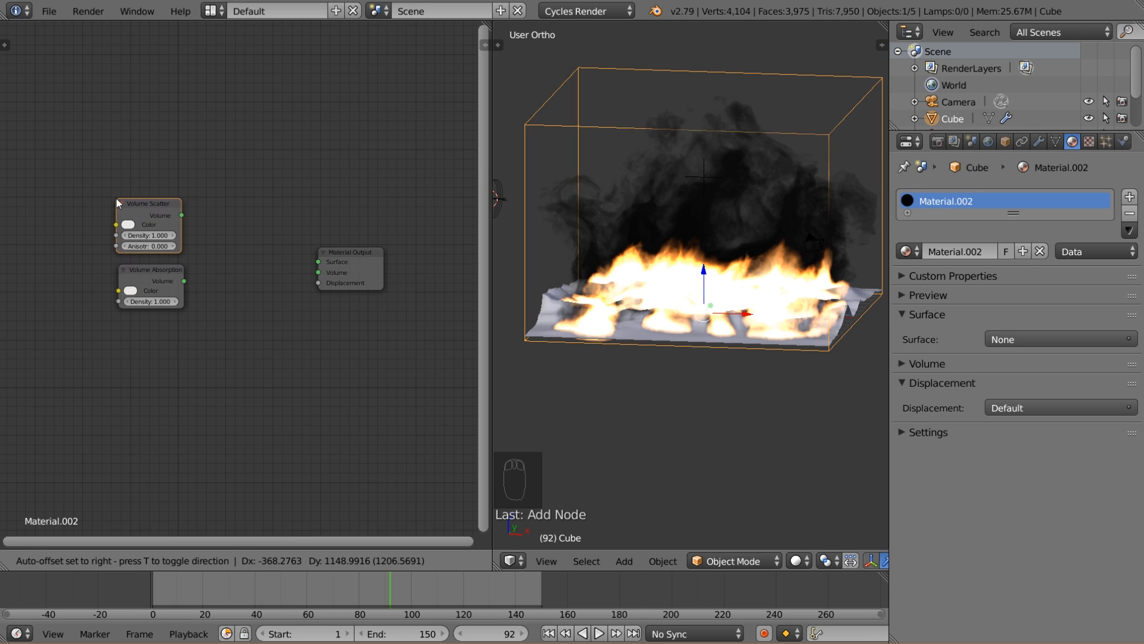
{"action": "left_click", "coordinate": [116, 198]}
- Arrange the Volume Scatter and Volume Absorption nodes in a column, well apart from the Material Output node
{"action": "left_click_drag", "start_coordinate": [149, 205], "coordinate": [127, 149]}
{"action": "left_click_drag", "start_coordinate": [159, 276], "coordinate": [137, 217]}
{"action": "scroll", "coordinate": [248, 280], "scroll_direction": "down", "scroll_amount": 1}
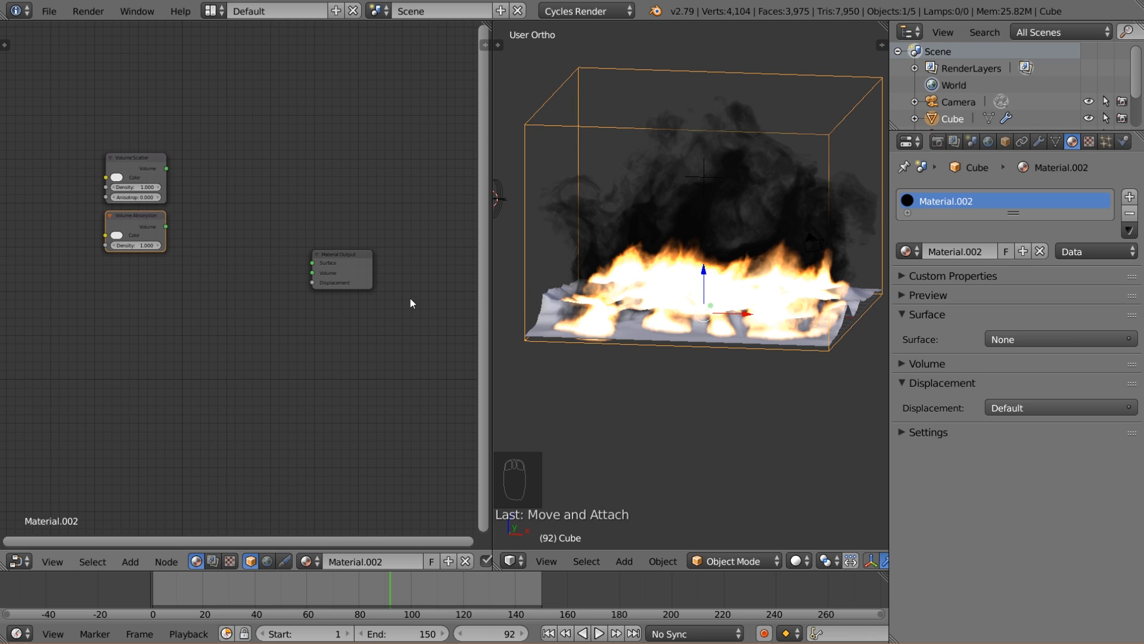
{"action": "left_click_drag", "start_coordinate": [140, 155], "coordinate": [134, 152]}
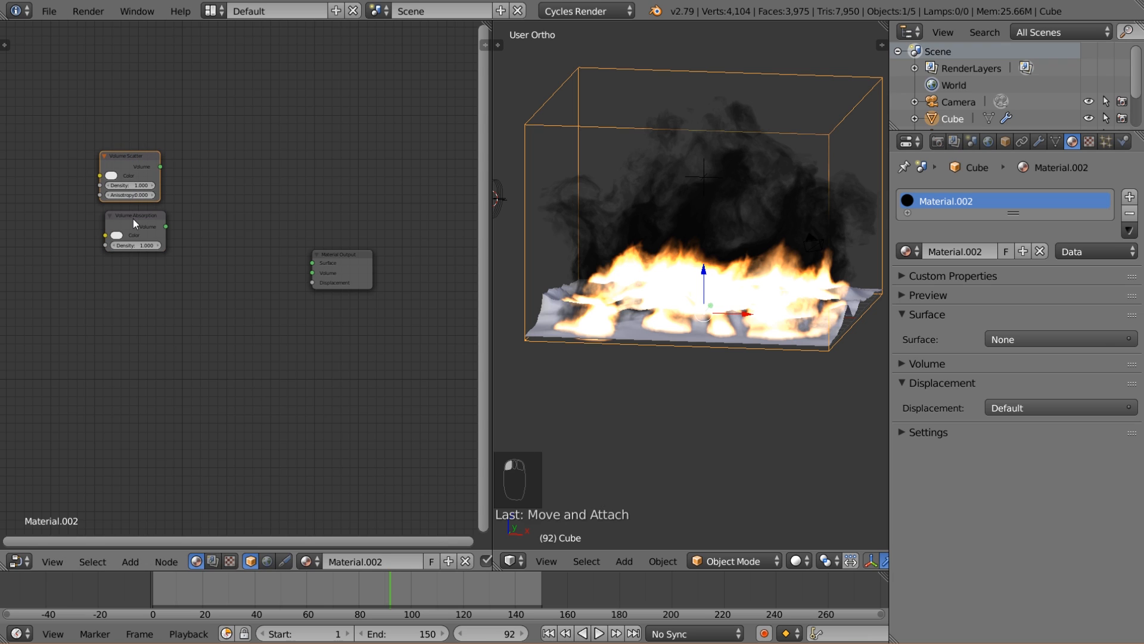
{"action": "left_click_drag", "start_coordinate": [334, 260], "coordinate": [355, 249]}
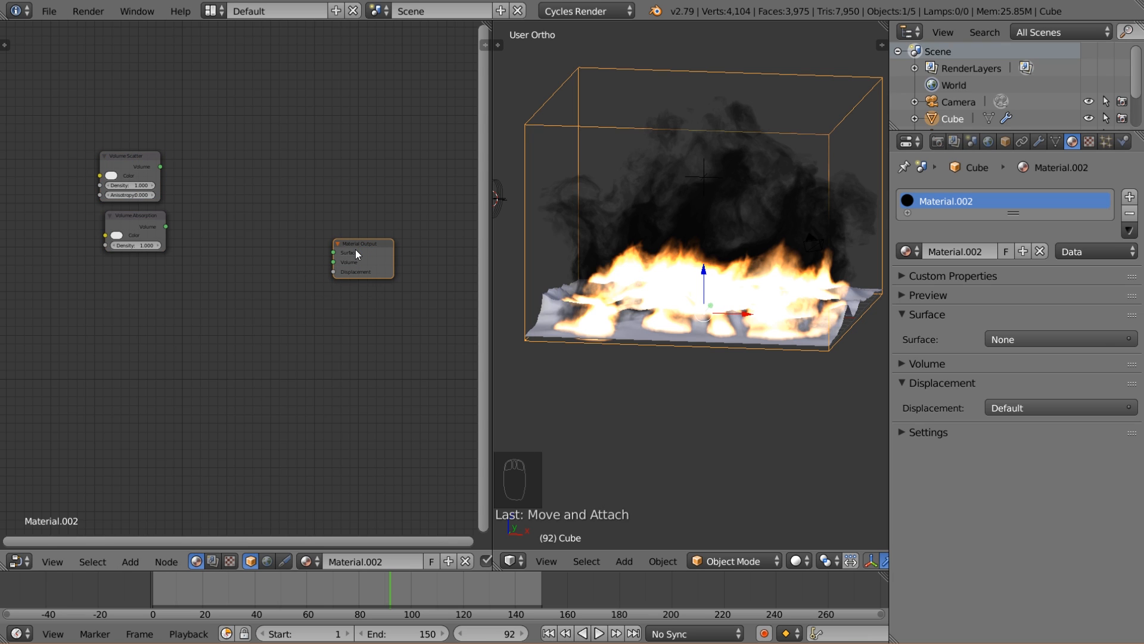
{"action": "left_click_drag", "start_coordinate": [138, 223], "coordinate": [131, 221]}
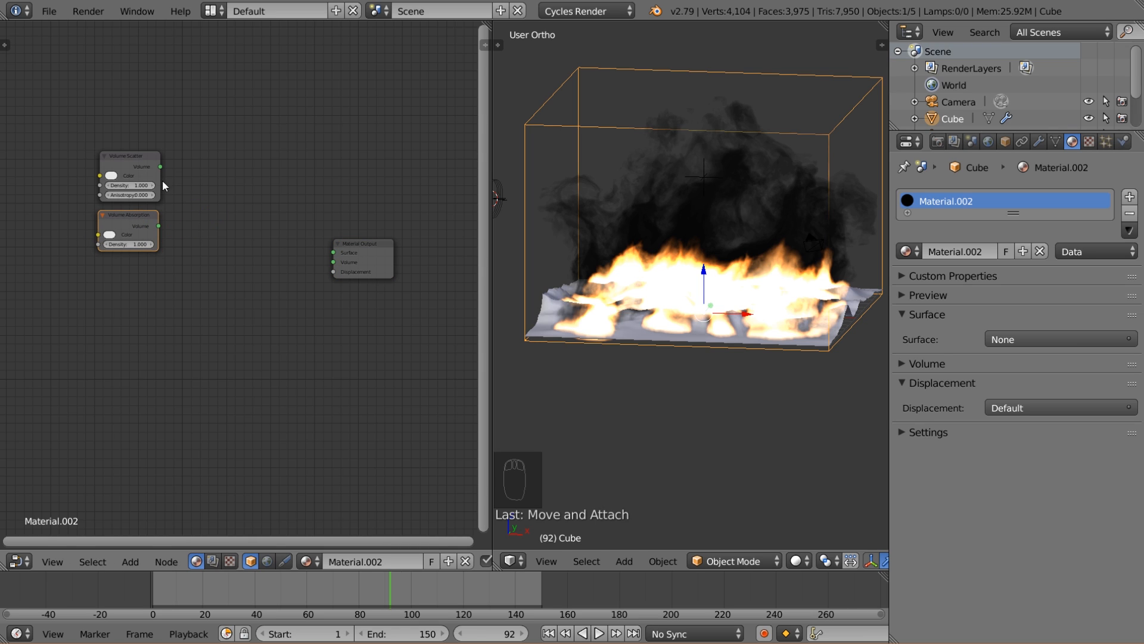
{"action": "left_click_drag", "start_coordinate": [131, 156], "coordinate": [128, 152]}
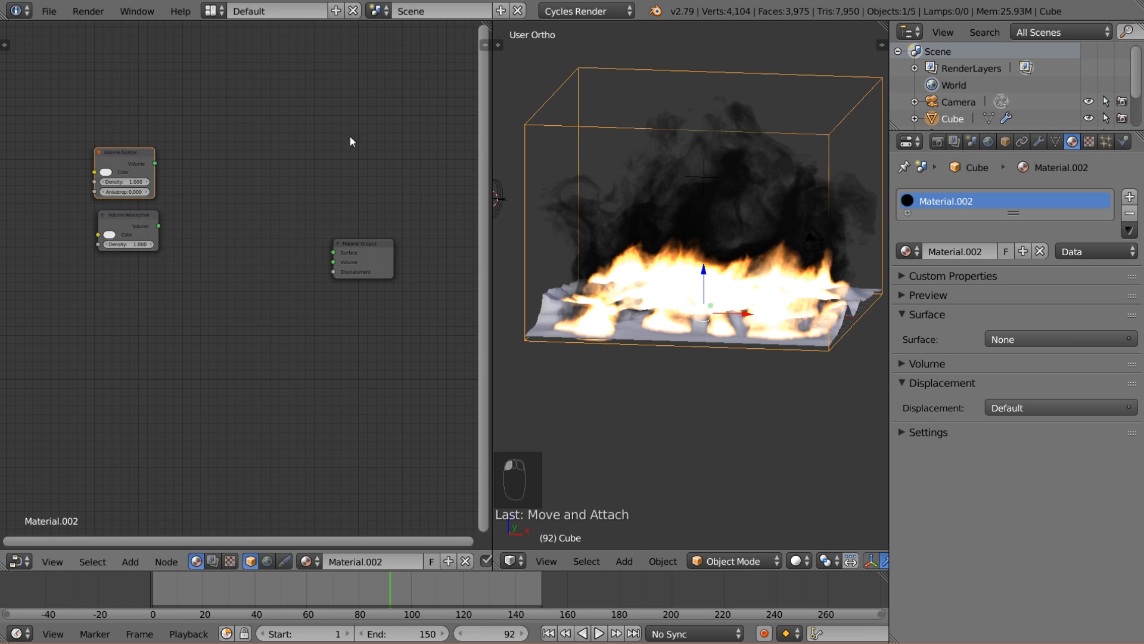
{"action": "scroll", "coordinate": [234, 205], "scroll_direction": "up", "scroll_amount": 2}
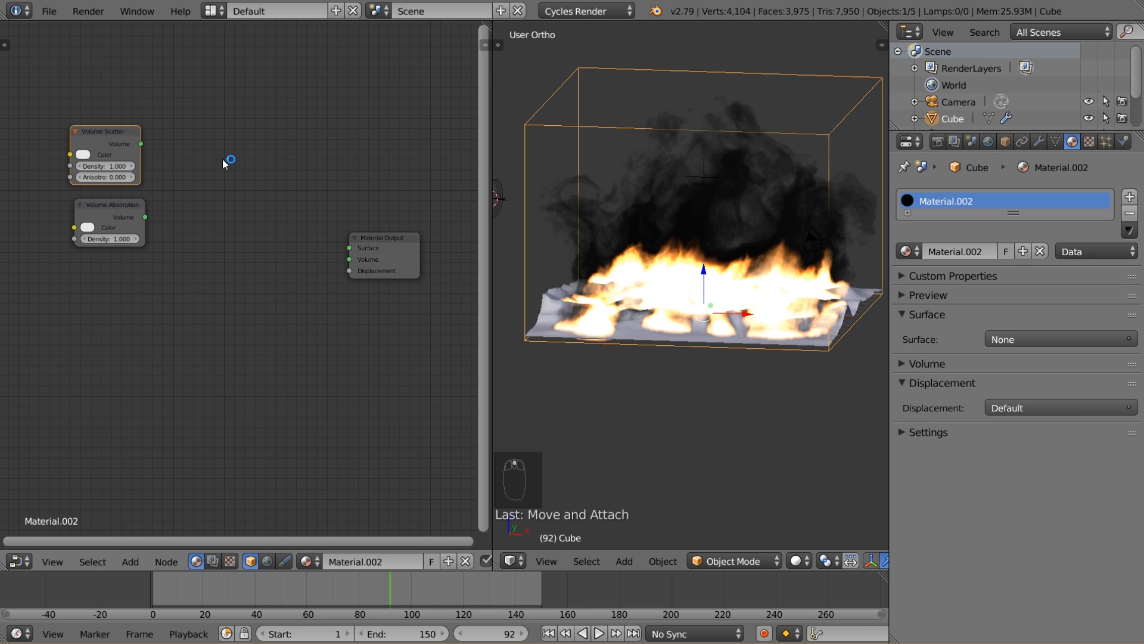
- Add an Add Shader node and link the Volume Scatter and Volume Absorption outputs into its two shader inputs
{"action": "key", "text": "shift+a"}
{"action": "mouse_move", "coordinate": [223, 138]}
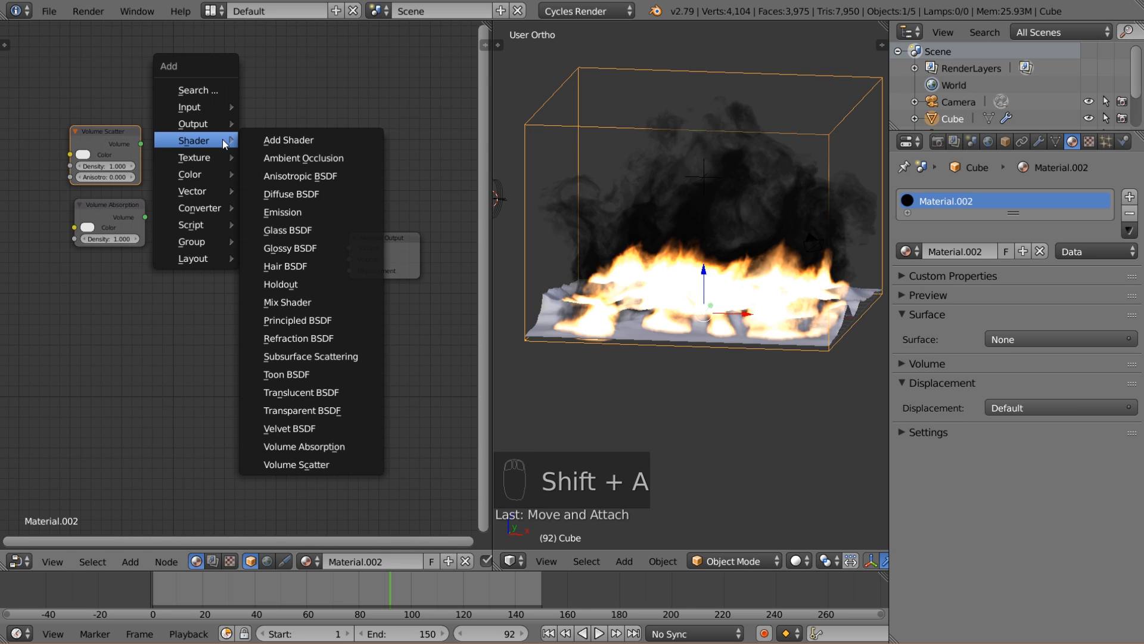
{"action": "left_click", "coordinate": [285, 143]}
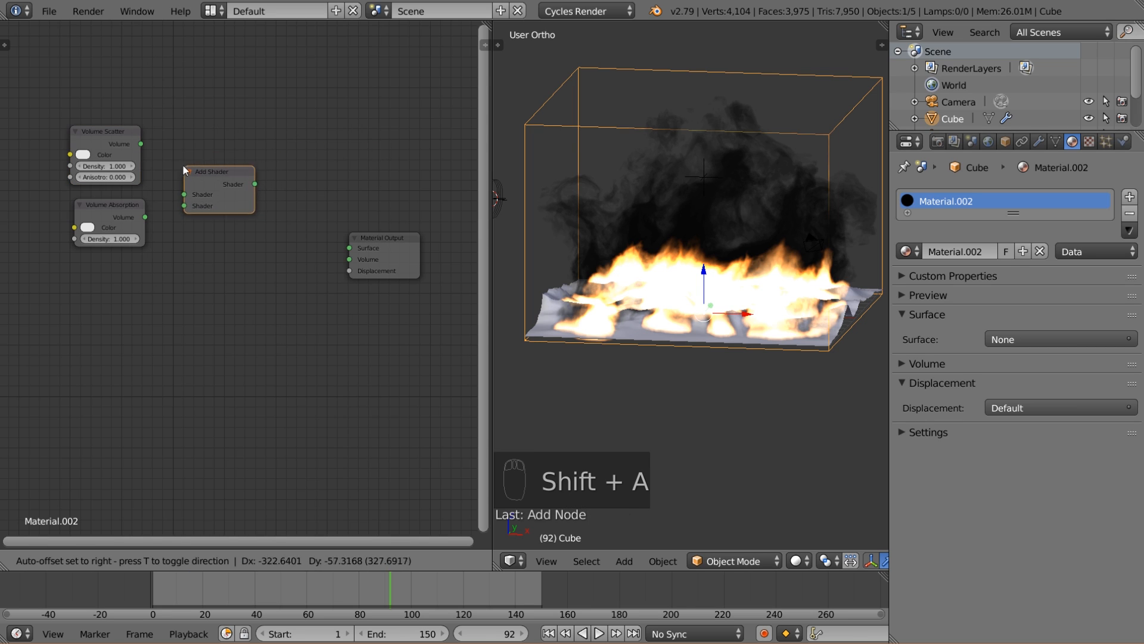
{"action": "left_click", "coordinate": [174, 155]}
{"action": "left_click_drag", "start_coordinate": [142, 145], "coordinate": [177, 195]}
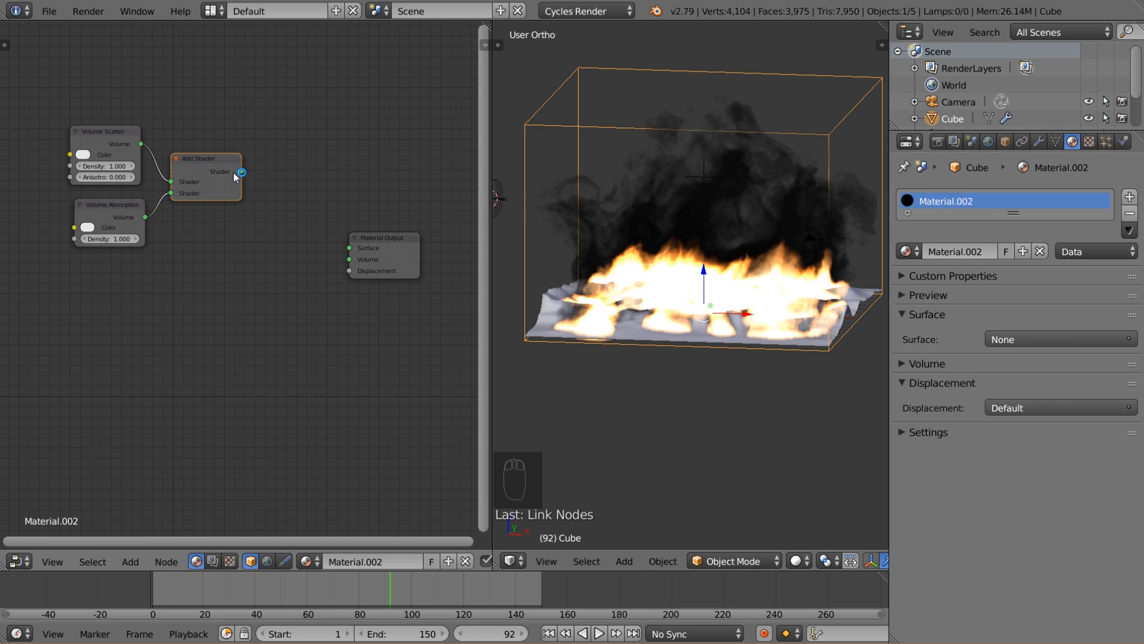
- Add an Attribute node ahead of the volume shaders and set its name to density
{"action": "scroll", "coordinate": [207, 233], "scroll_direction": "down", "scroll_amount": 2}
{"action": "middle_click_drag", "start_coordinate": [207, 233], "coordinate": [311, 236]}
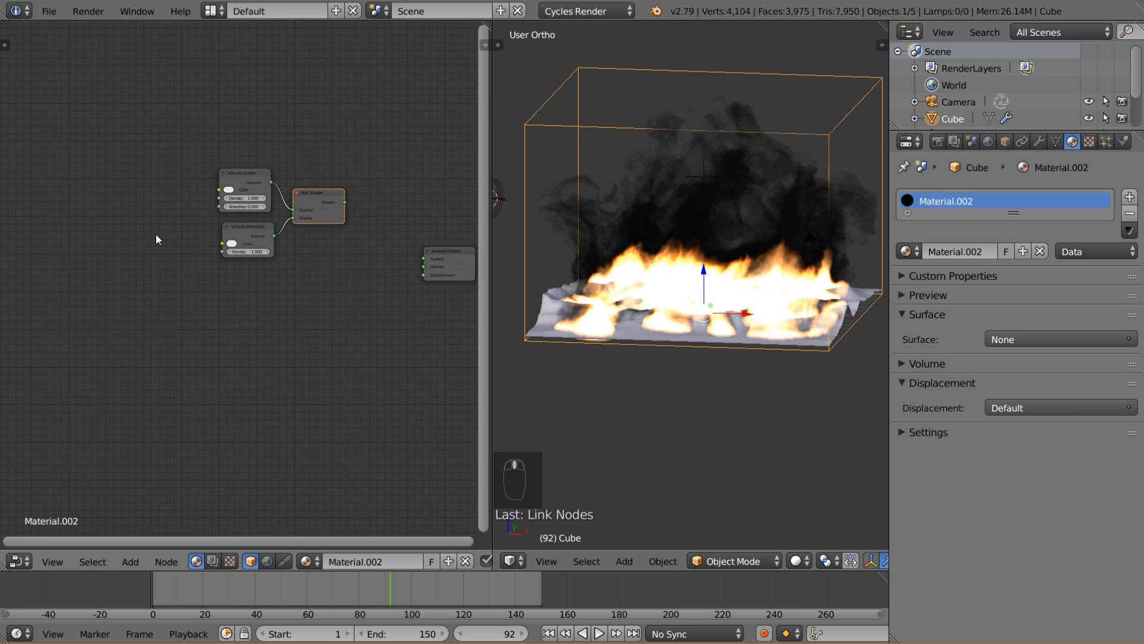
{"action": "key", "text": "shift+a"}
{"action": "mouse_move", "coordinate": [98, 158]}
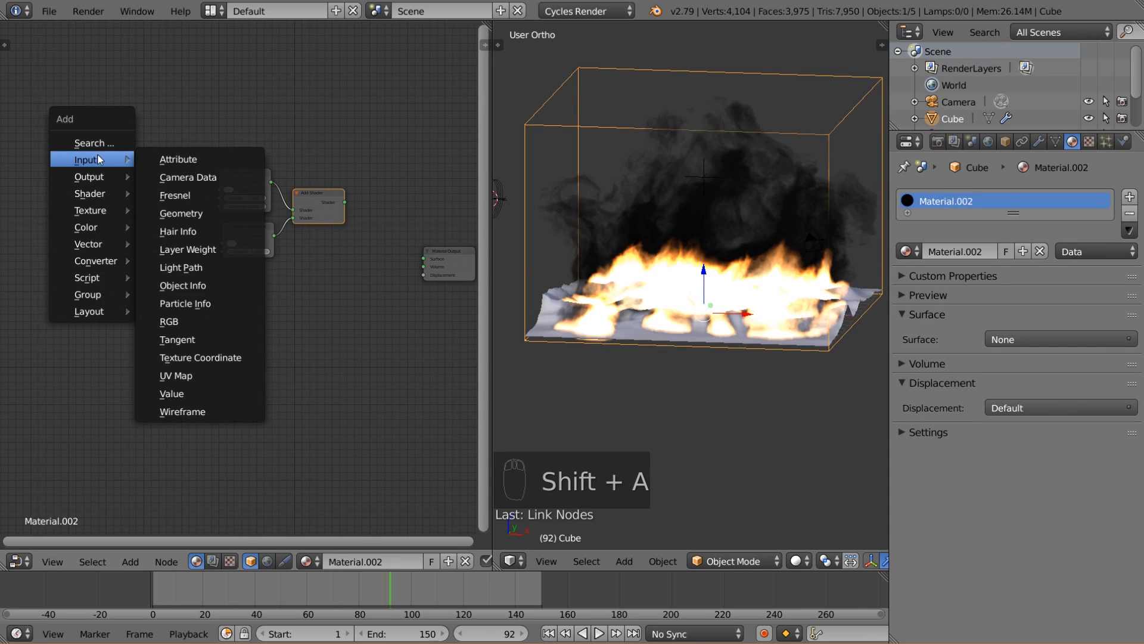
{"action": "left_click", "coordinate": [201, 159]}
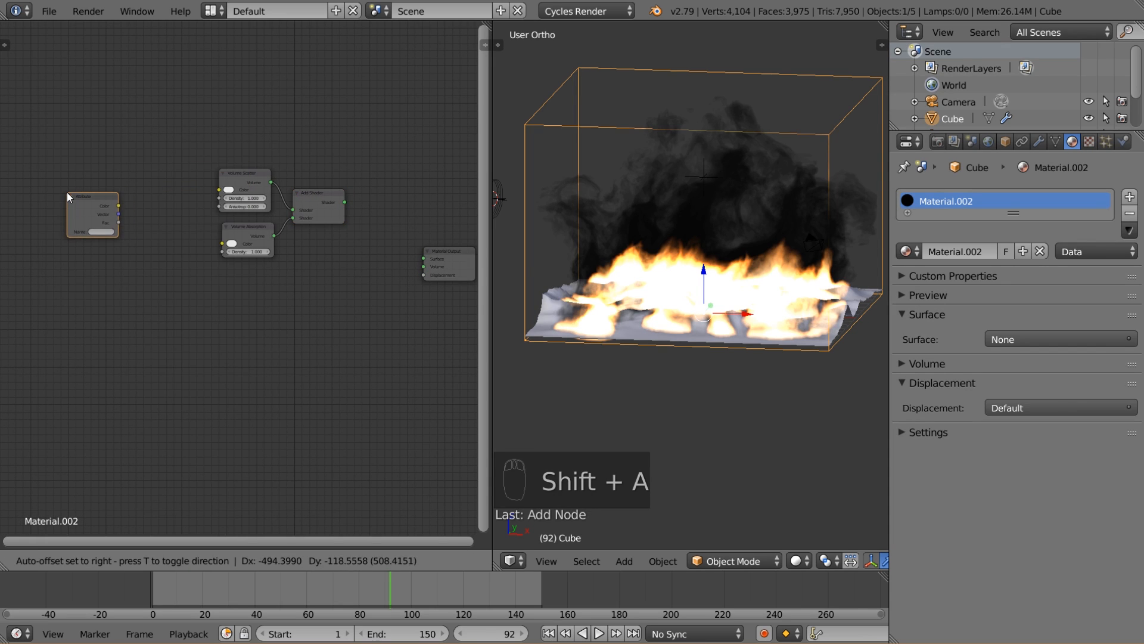
{"action": "left_click", "coordinate": [99, 232]}
{"action": "left_click", "coordinate": [101, 230]}
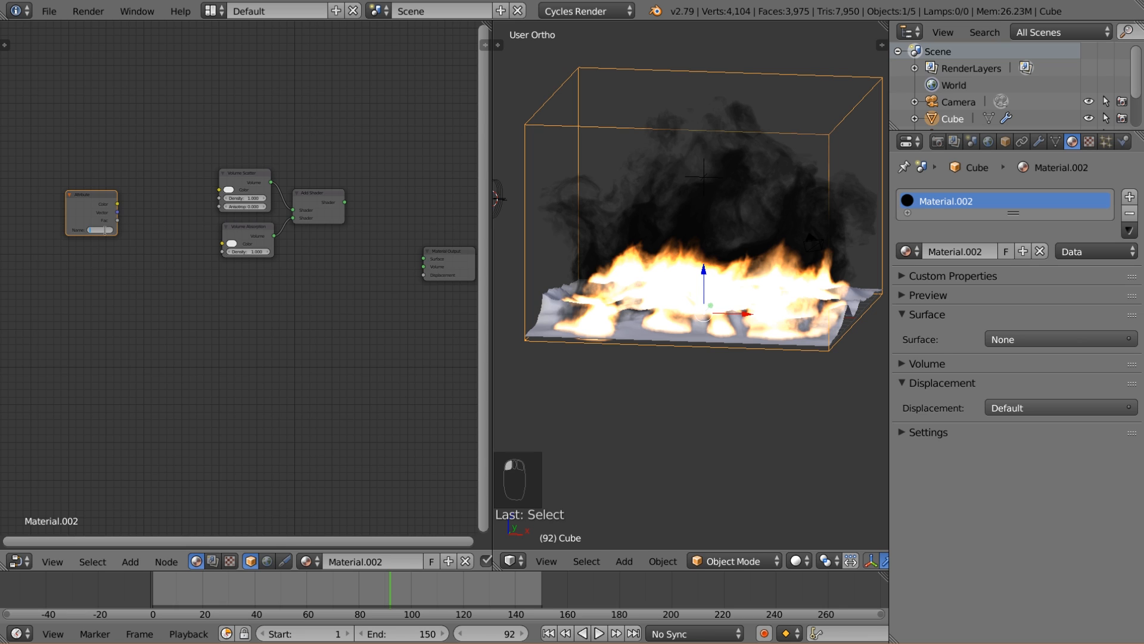
{"action": "type", "text": "density"}
{"action": "key", "text": "Return"}
- Add a Math node between the Attribute node and the volume shaders and set its operation to Multiply
{"action": "scroll", "coordinate": [108, 234], "scroll_direction": "up", "scroll_amount": 3}
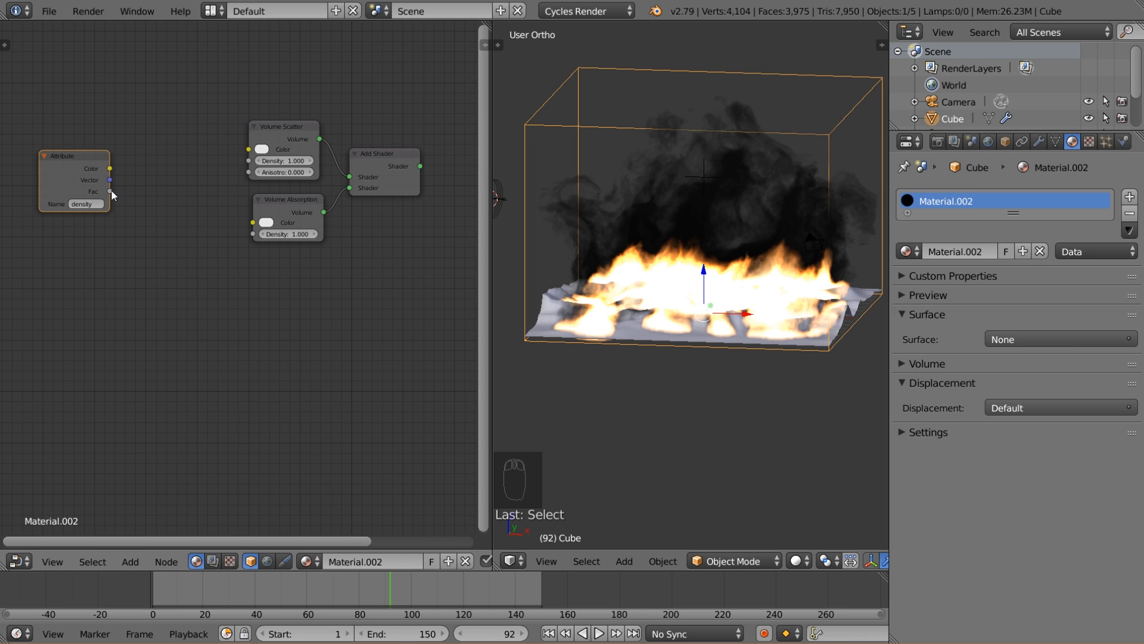
{"action": "left_click_drag", "start_coordinate": [112, 191], "coordinate": [194, 143]}
{"action": "mouse_move", "coordinate": [90, 171]}
{"action": "left_mouse_down"}
{"action": "mouse_move", "coordinate": [66, 158]}
{"action": "mouse_move", "coordinate": [76, 166]}
{"action": "left_mouse_up"}
{"action": "key", "text": "shift+a"}
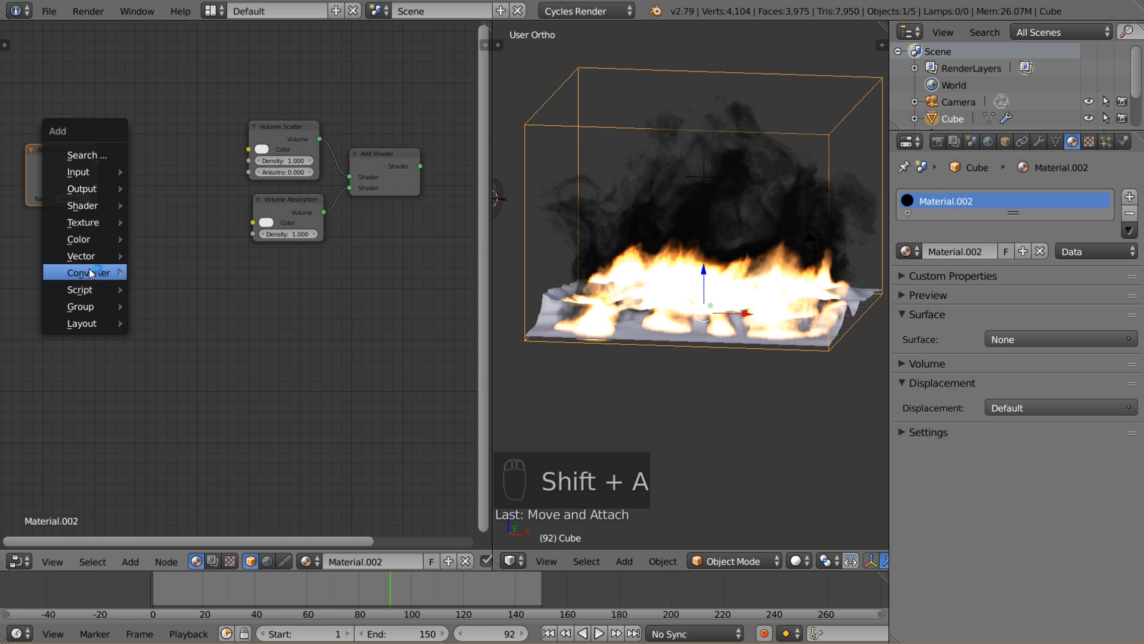
{"action": "mouse_move", "coordinate": [90, 275]}
{"action": "left_click", "coordinate": [182, 364]}
{"action": "left_click", "coordinate": [124, 166]}
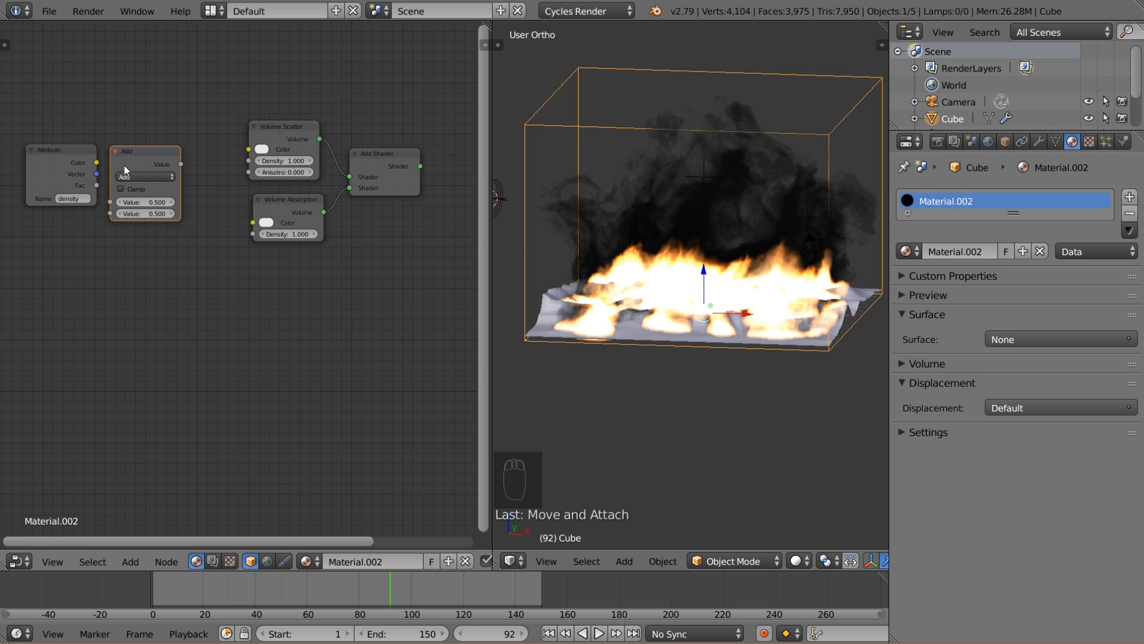
{"action": "left_click", "coordinate": [136, 176]}
{"action": "left_click", "coordinate": [149, 210]}
- Link the density attribute's Fac output to the Multiply node's first value and set the second value to 50
{"action": "left_click_drag", "start_coordinate": [70, 157], "coordinate": [54, 157]}
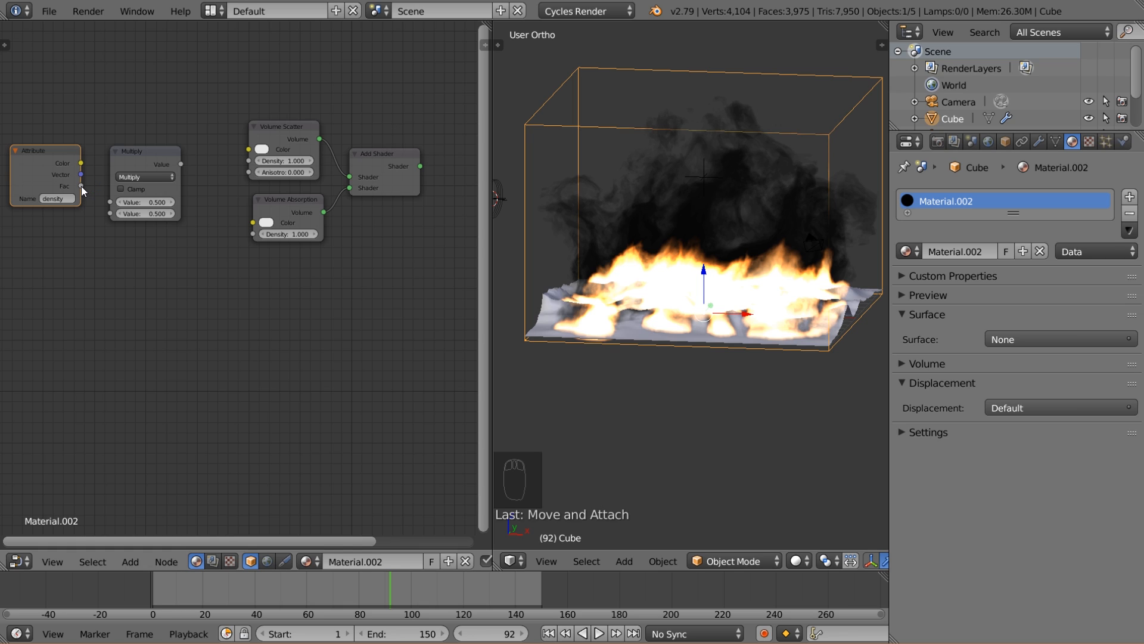
{"action": "left_click_drag", "start_coordinate": [82, 186], "coordinate": [111, 203]}
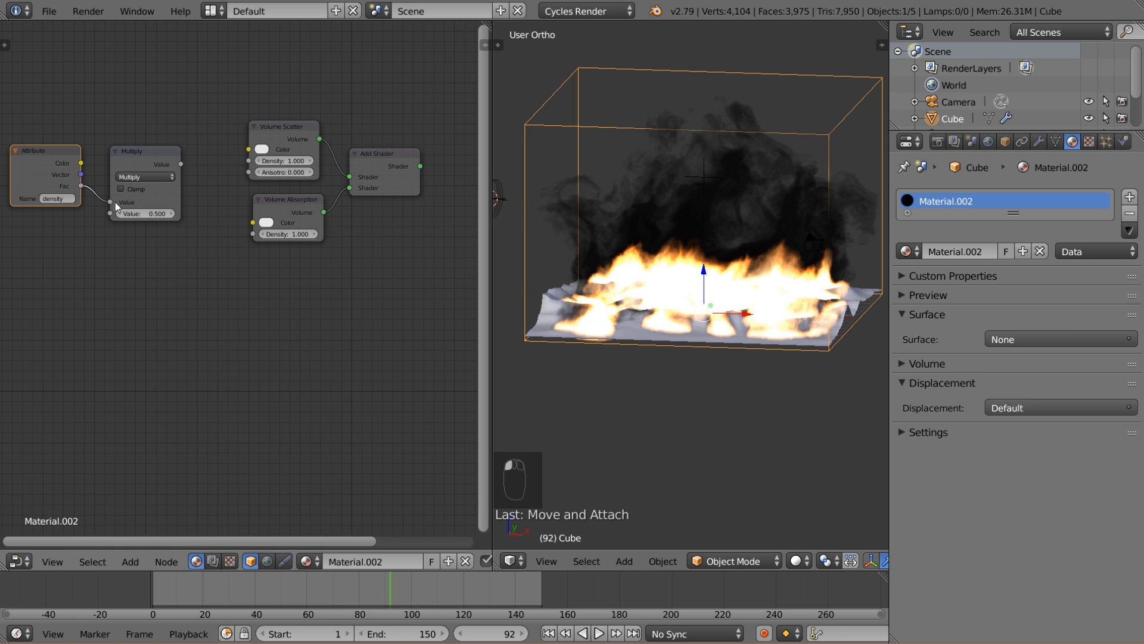
{"action": "left_click", "coordinate": [149, 211]}
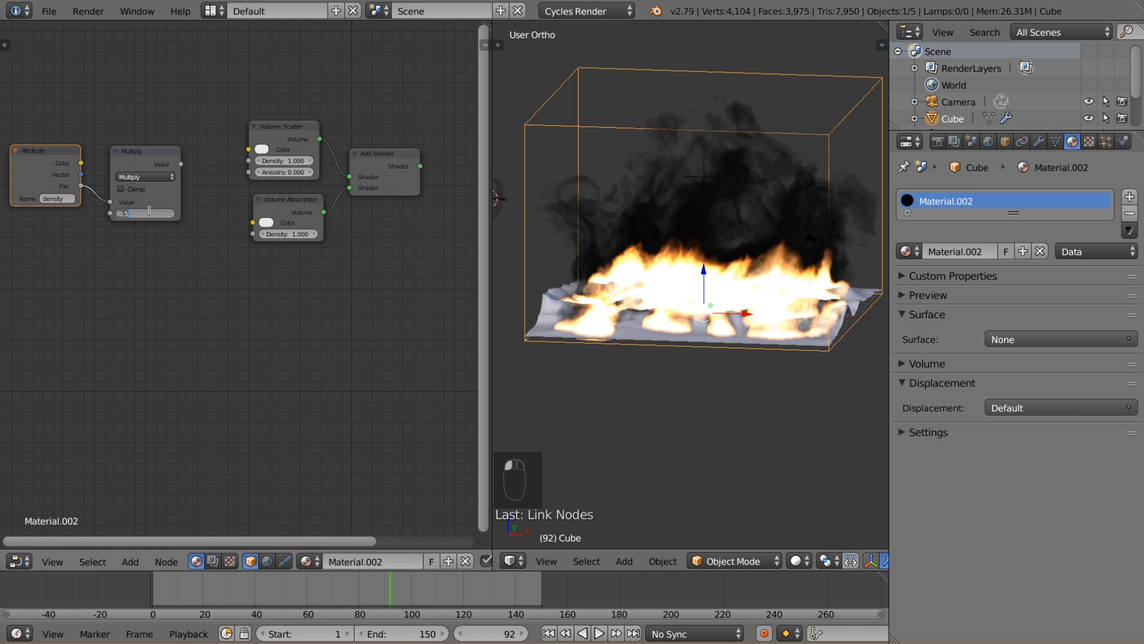
{"action": "type", "text": "50"}
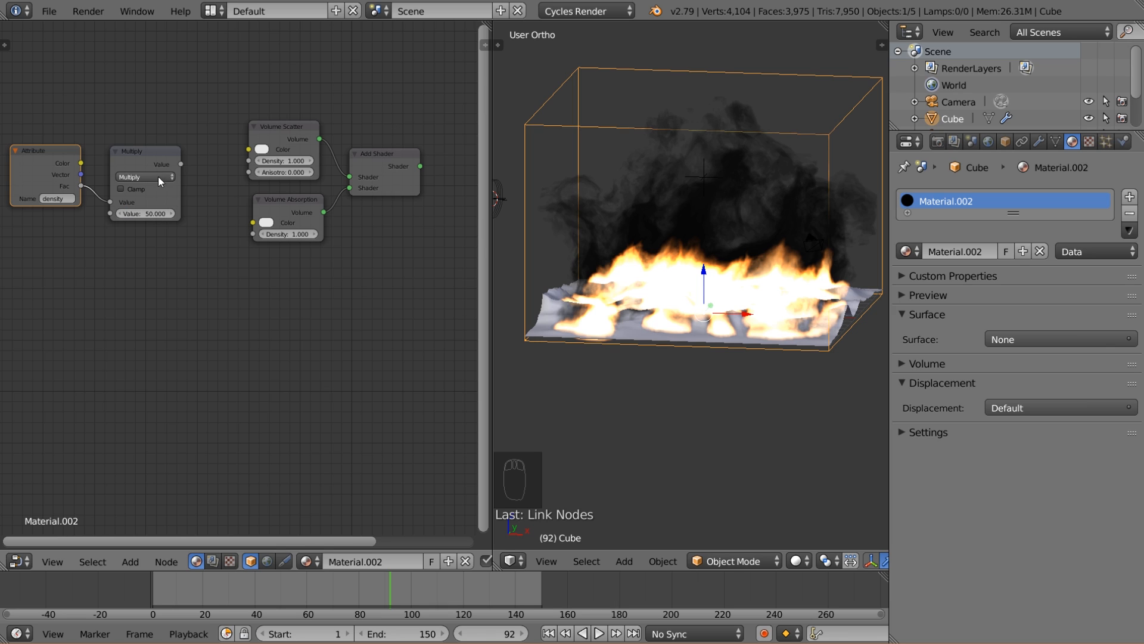
- Link the Multiply node's output to the Density inputs of both Volume Scatter and Volume Absorption
{"action": "left_click_drag", "start_coordinate": [162, 147], "coordinate": [249, 161]}
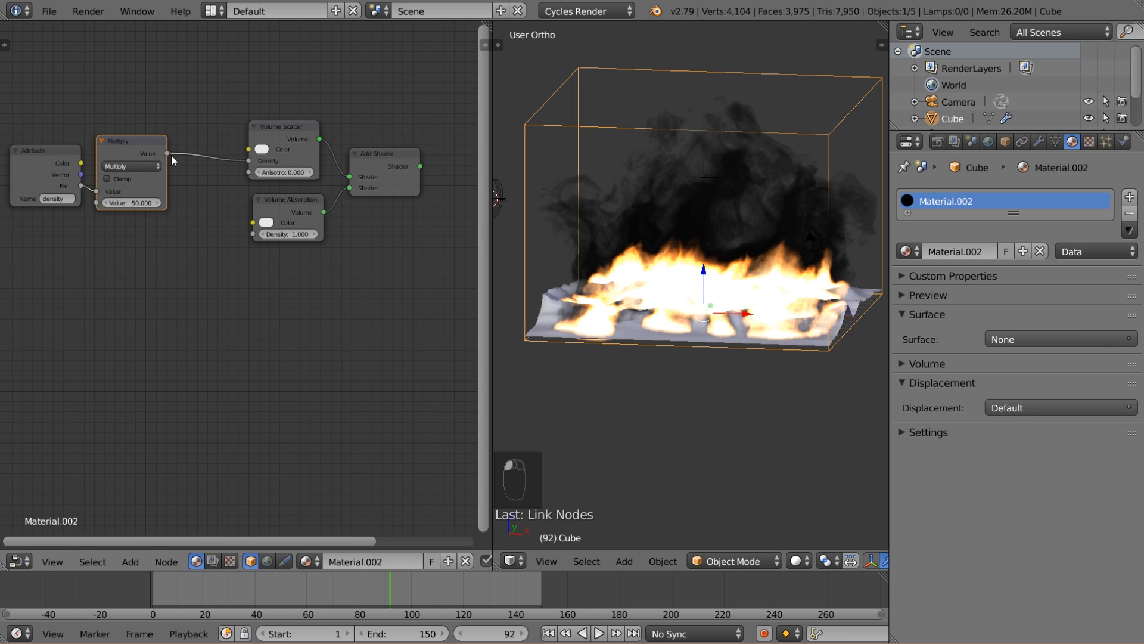
{"action": "left_click_drag", "start_coordinate": [164, 154], "coordinate": [180, 156]}
{"action": "left_click_drag", "start_coordinate": [237, 219], "coordinate": [254, 234]}
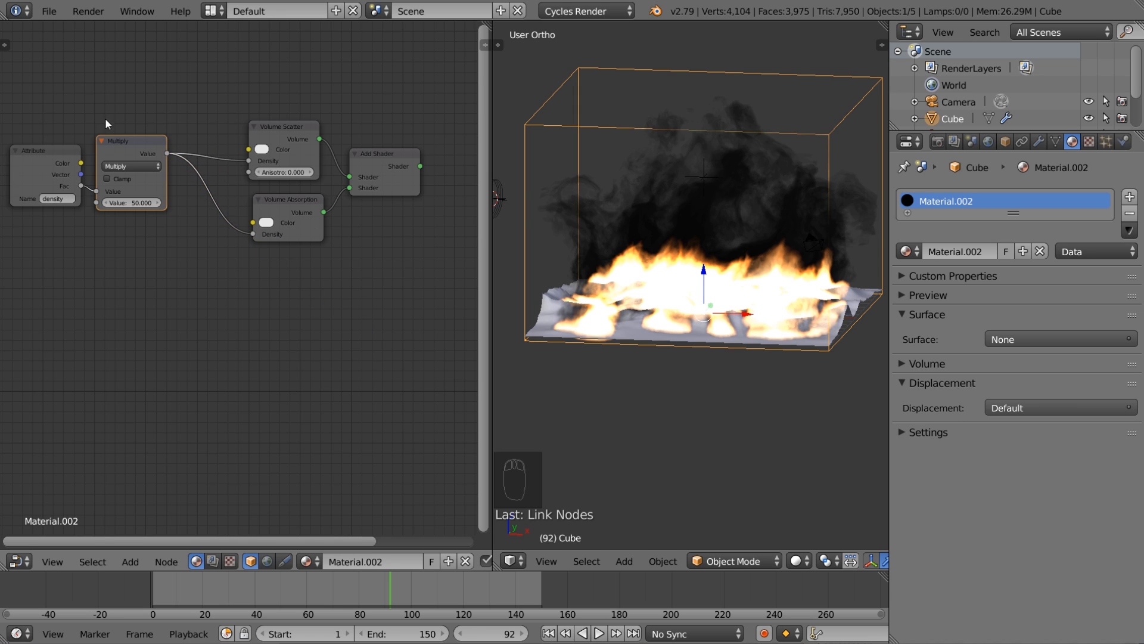
- Duplicate the Multiply node and insert the copy into the link between the first Multiply node and Volume Absorption's Density
{"action": "left_click", "coordinate": [125, 150]}
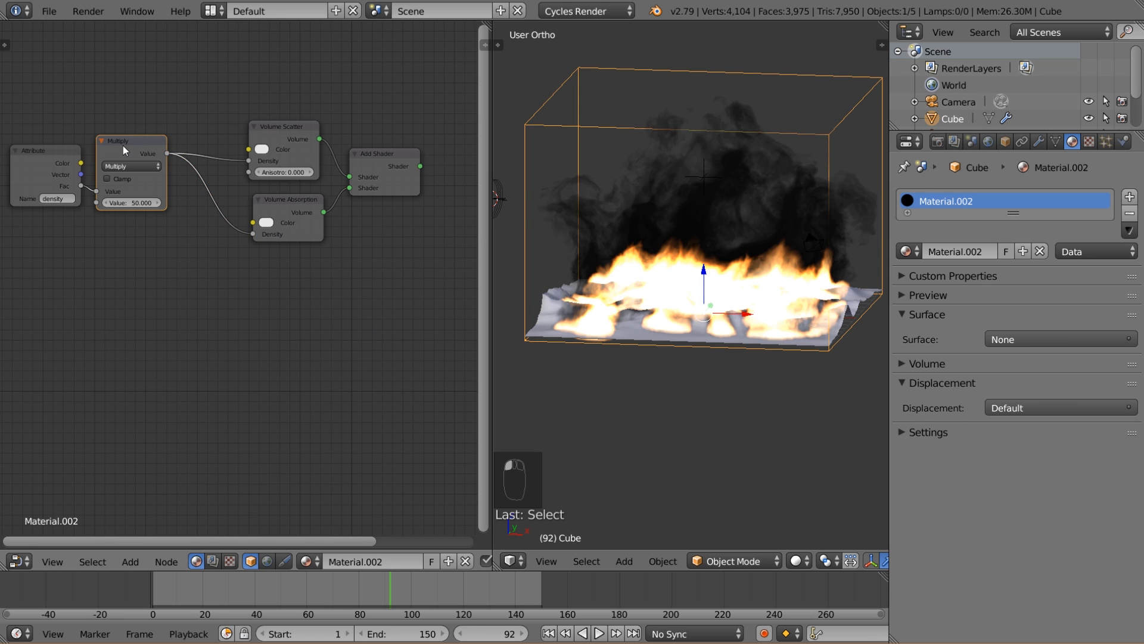
{"action": "key", "text": "shift+d"}
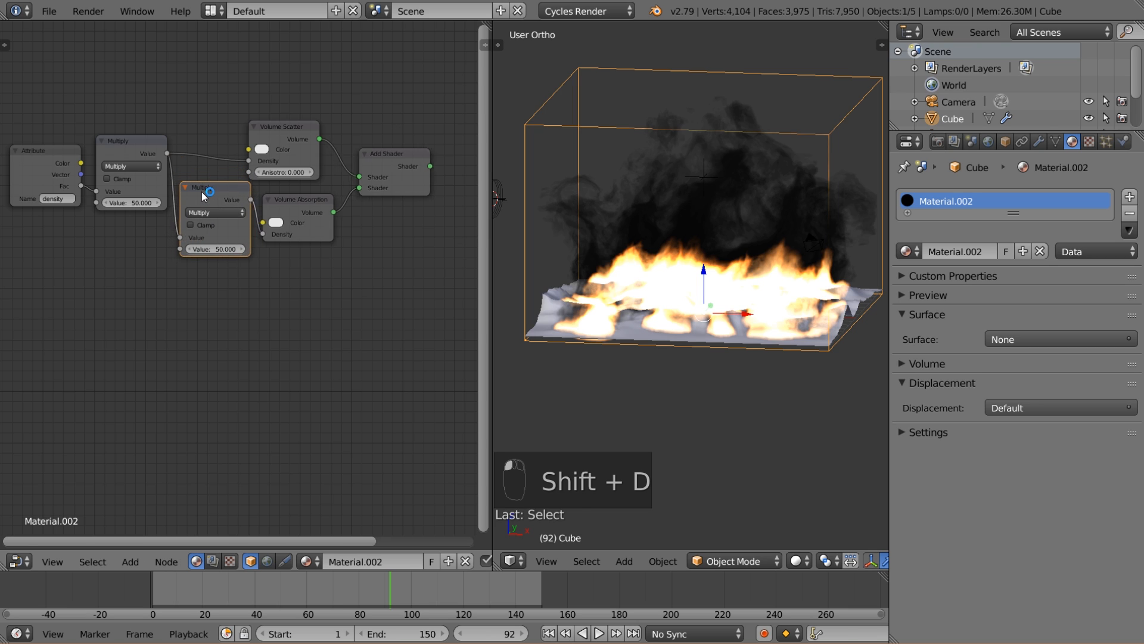
{"action": "left_click", "coordinate": [234, 196]}
{"action": "middle_click_drag", "start_coordinate": [359, 219], "coordinate": [244, 197]}
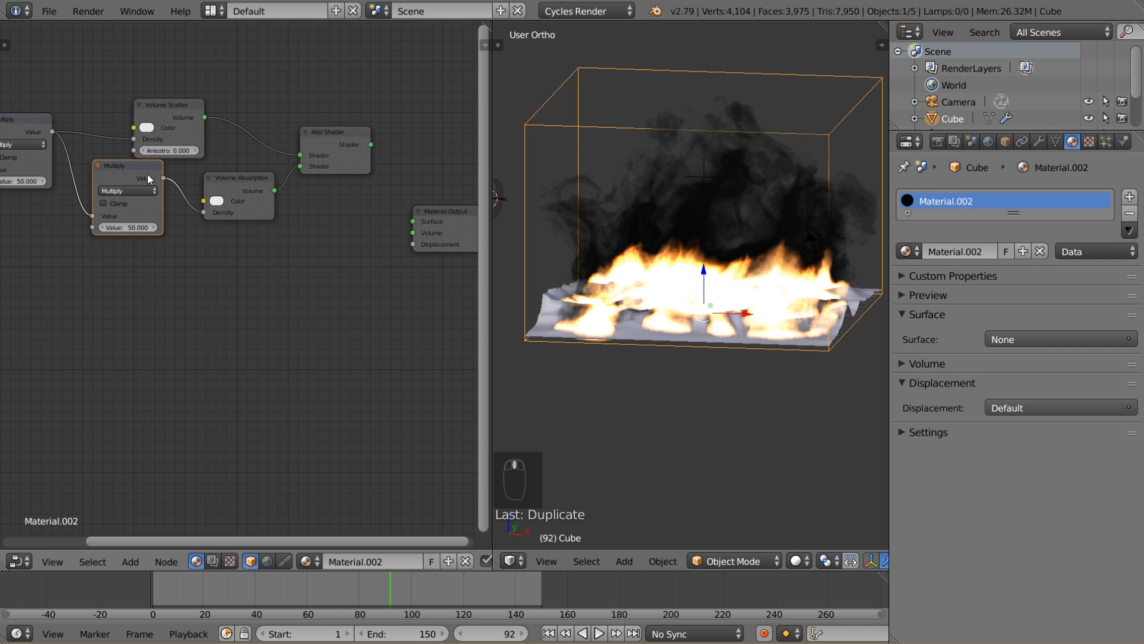
{"action": "left_click_drag", "start_coordinate": [148, 174], "coordinate": [143, 179]}
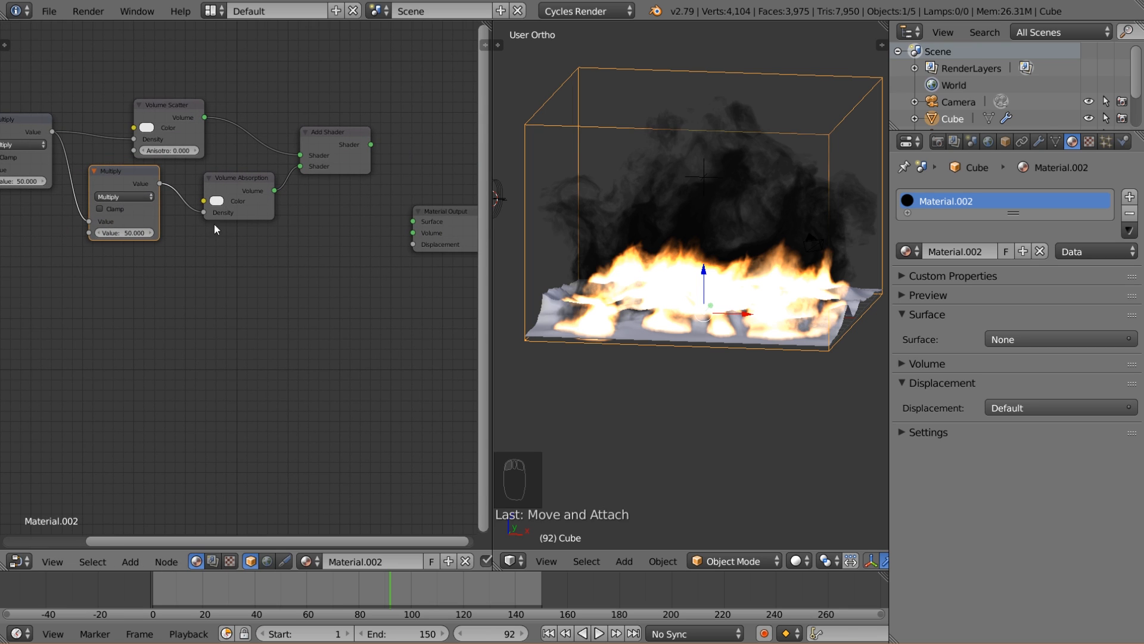
- Set the second value of the Multiply node feeding Volume Absorption to 0.3
{"action": "left_click", "coordinate": [126, 232]}
{"action": "key", "text": "BackSpace"}
{"action": "type", "text": "0.3"}
{"action": "key", "text": "Return"}
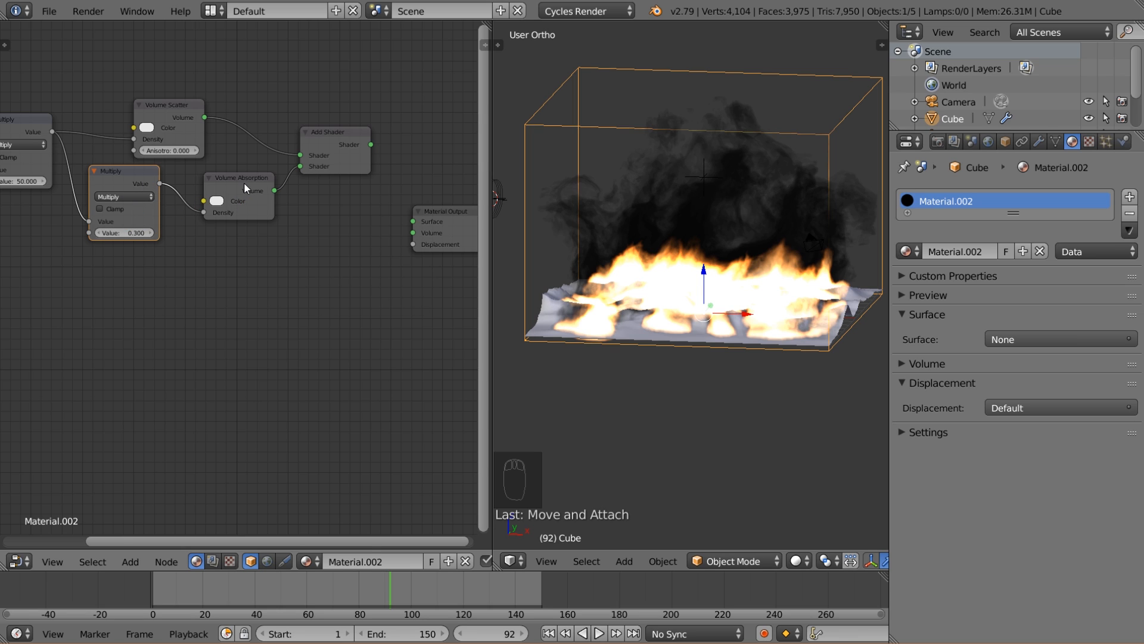
- Widen the node editor and link the Add Shader output to the Material Output's Volume input
{"action": "scroll", "coordinate": [259, 201], "scroll_direction": "down", "scroll_amount": 2}
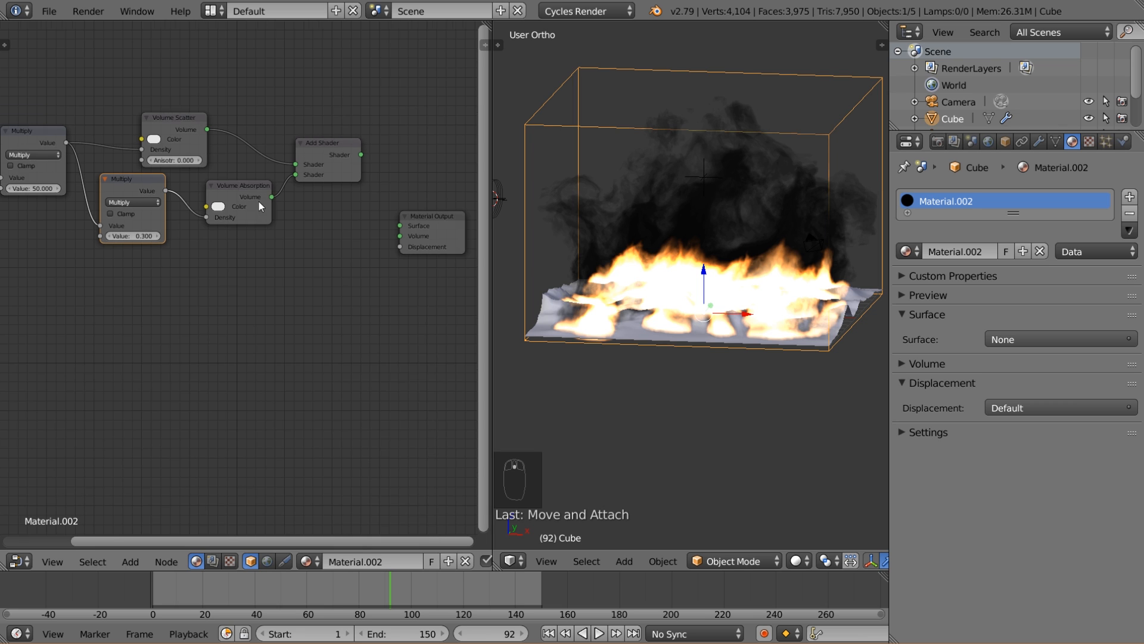
{"action": "left_click_drag", "start_coordinate": [327, 220], "coordinate": [367, 212]}
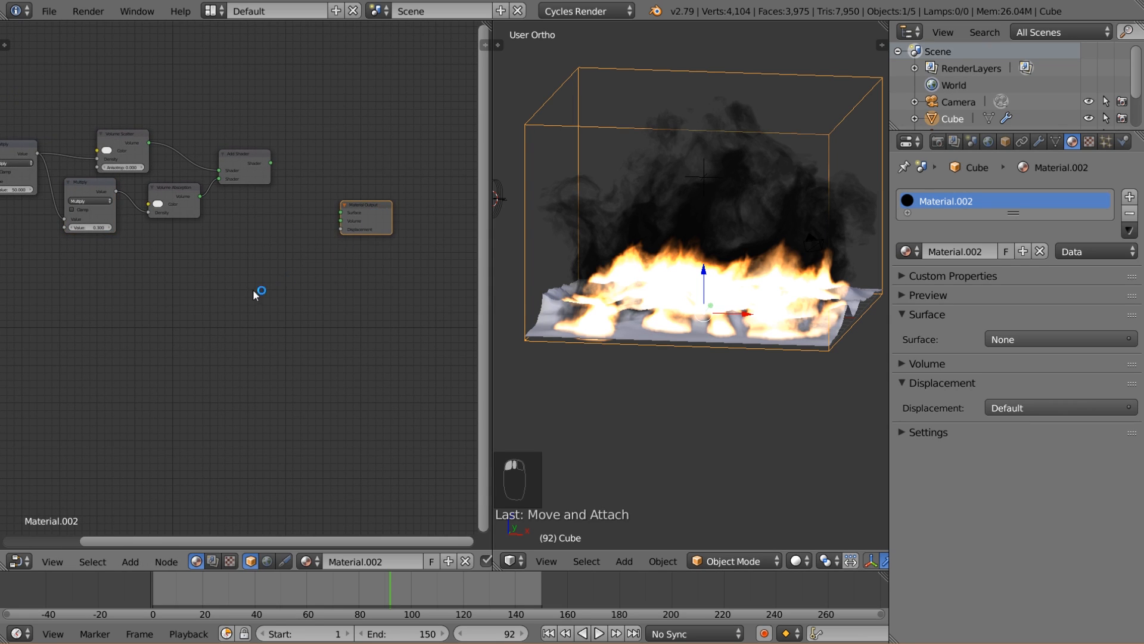
{"action": "scroll", "coordinate": [253, 288], "scroll_direction": "down", "scroll_amount": 2}
{"action": "middle_click_drag", "start_coordinate": [248, 291], "coordinate": [257, 278]}
{"action": "left_click_drag", "start_coordinate": [492, 314], "coordinate": [562, 313]}
{"action": "left_click", "coordinate": [869, 560]}
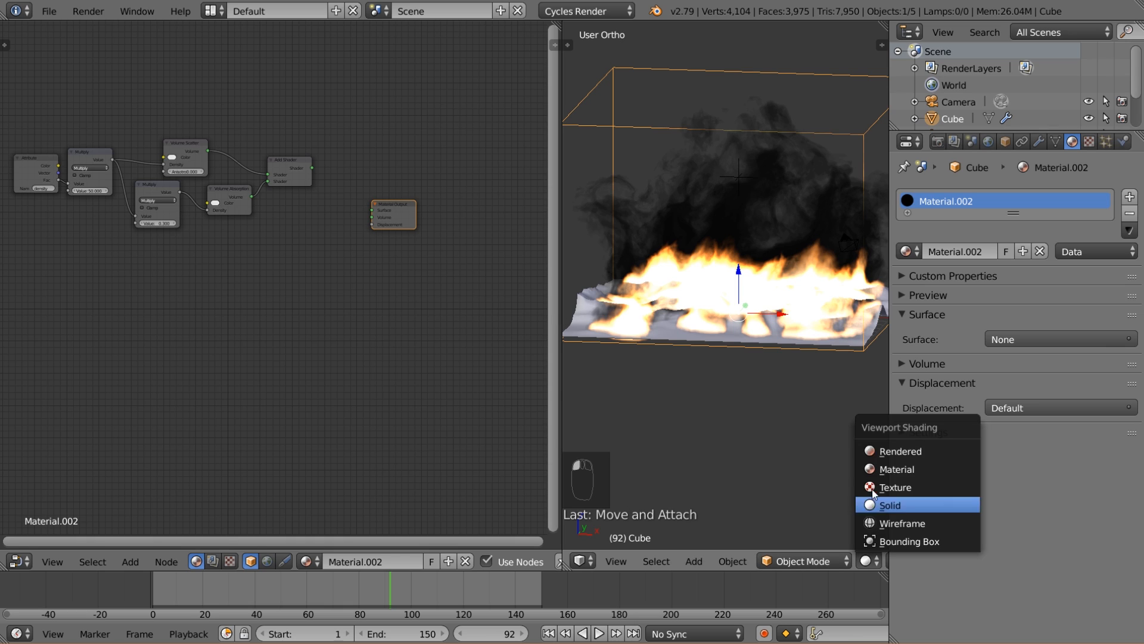
{"action": "left_click", "coordinate": [900, 450]}
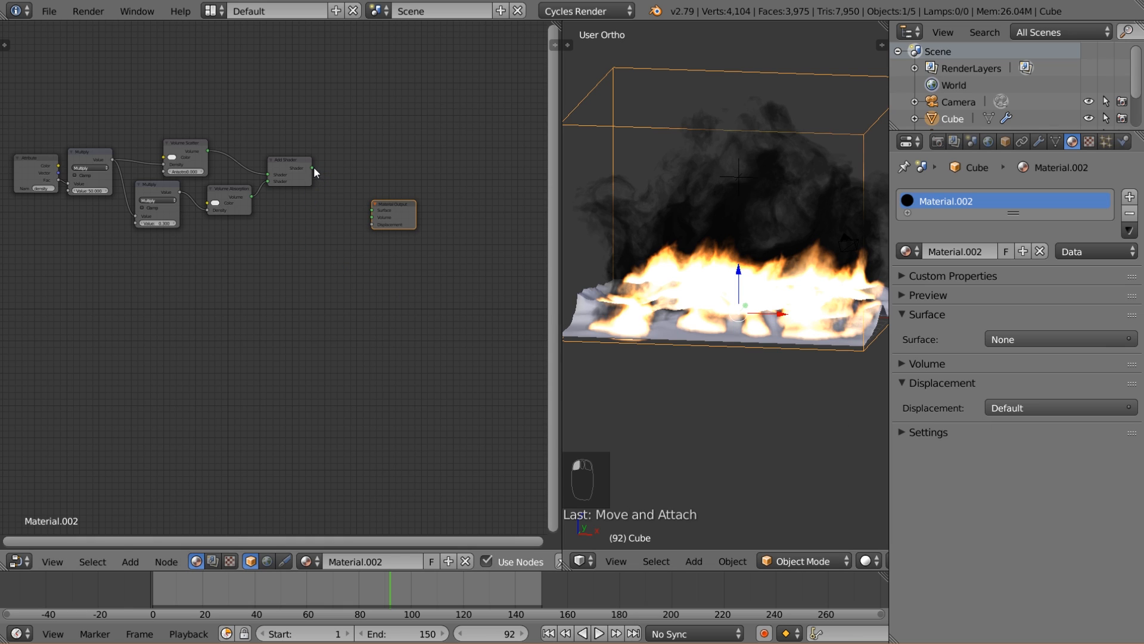
{"action": "left_click_drag", "start_coordinate": [313, 167], "coordinate": [372, 217]}
- Switch the 3D viewport shading to Rendered and view the smoke volume from another angle
{"action": "left_click", "coordinate": [867, 560]}
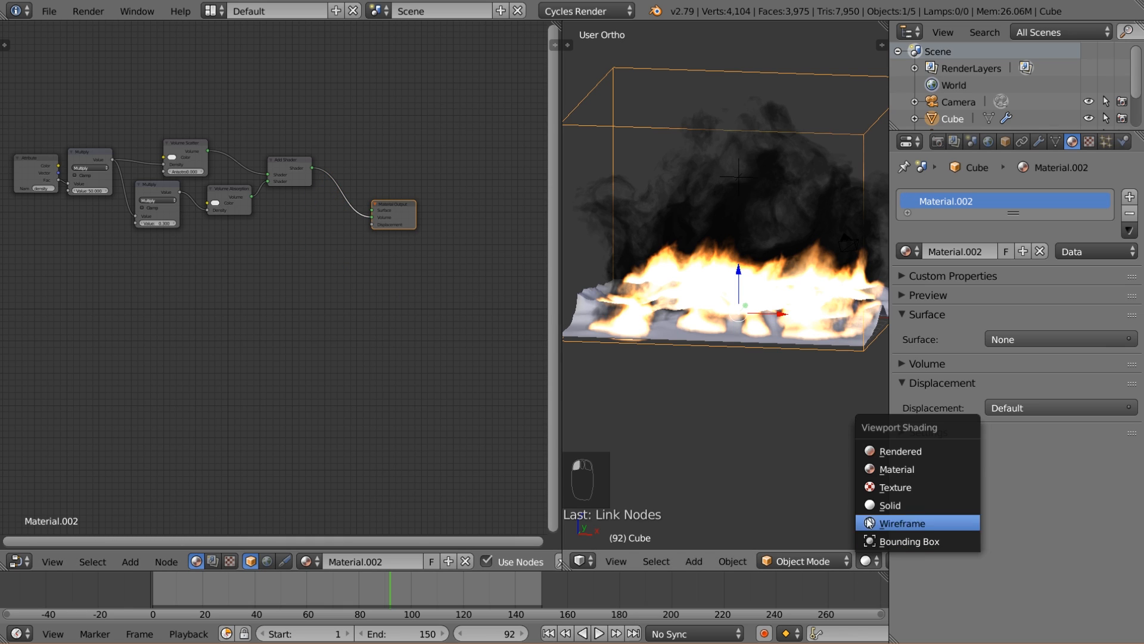
{"action": "left_click", "coordinate": [886, 444]}
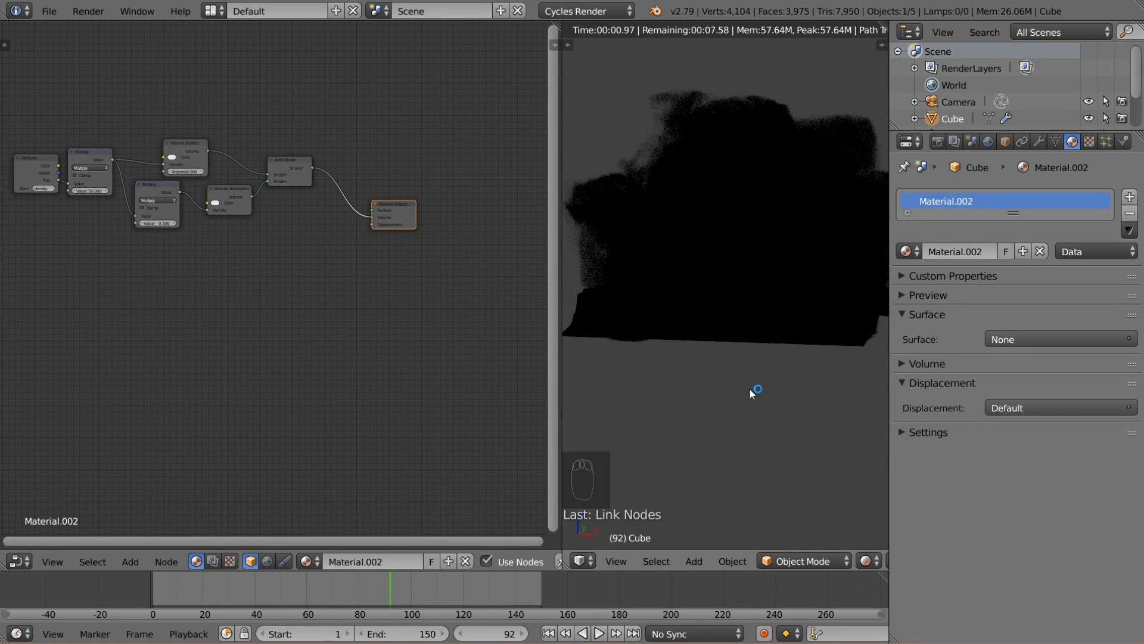
{"action": "middle_click_drag", "start_coordinate": [749, 389], "coordinate": [697, 433]}
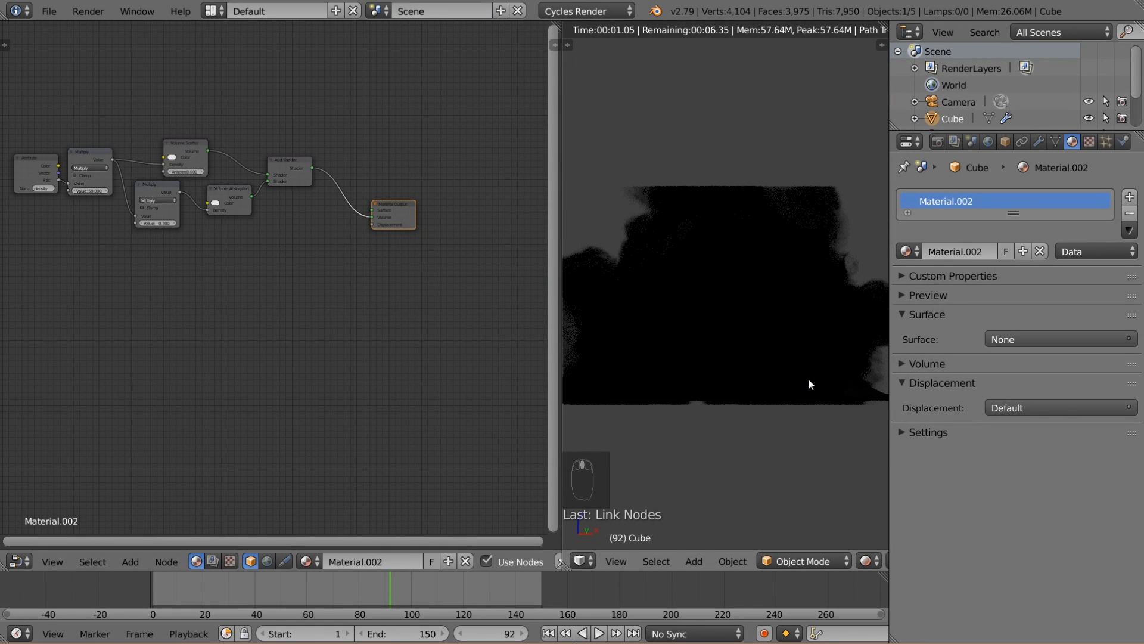
- Move the Material Output node aside and insert a Mix Shader node between it and the Add Shader node
{"action": "scroll", "coordinate": [397, 377], "scroll_direction": "up", "scroll_amount": 2}
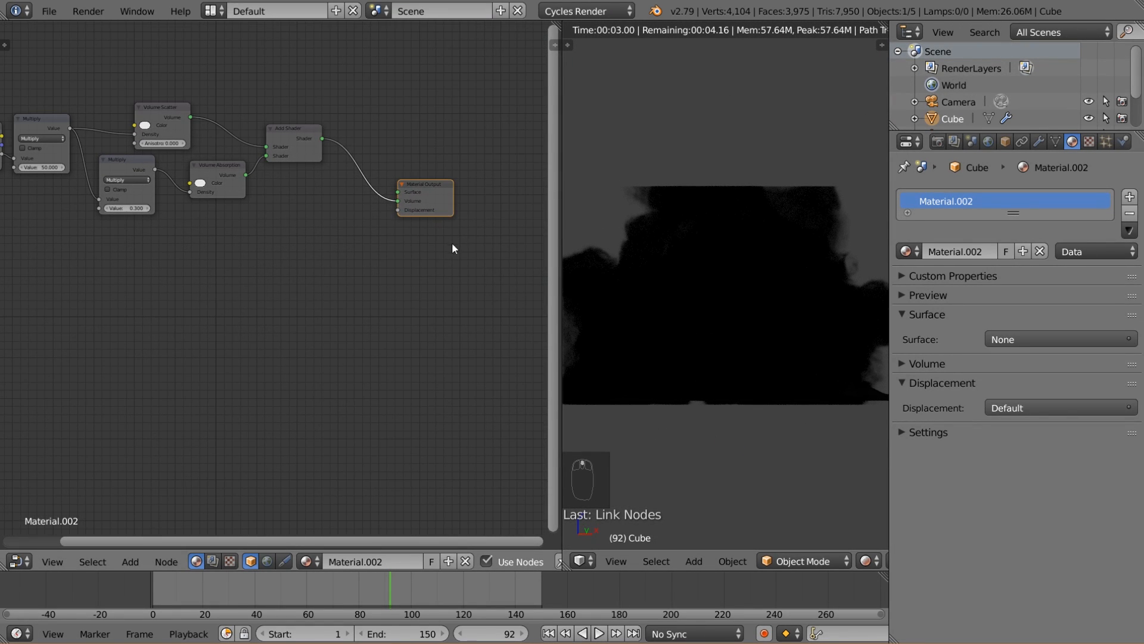
{"action": "left_click_drag", "start_coordinate": [440, 192], "coordinate": [476, 208]}
{"action": "scroll", "coordinate": [363, 312], "scroll_direction": "up", "scroll_amount": 1}
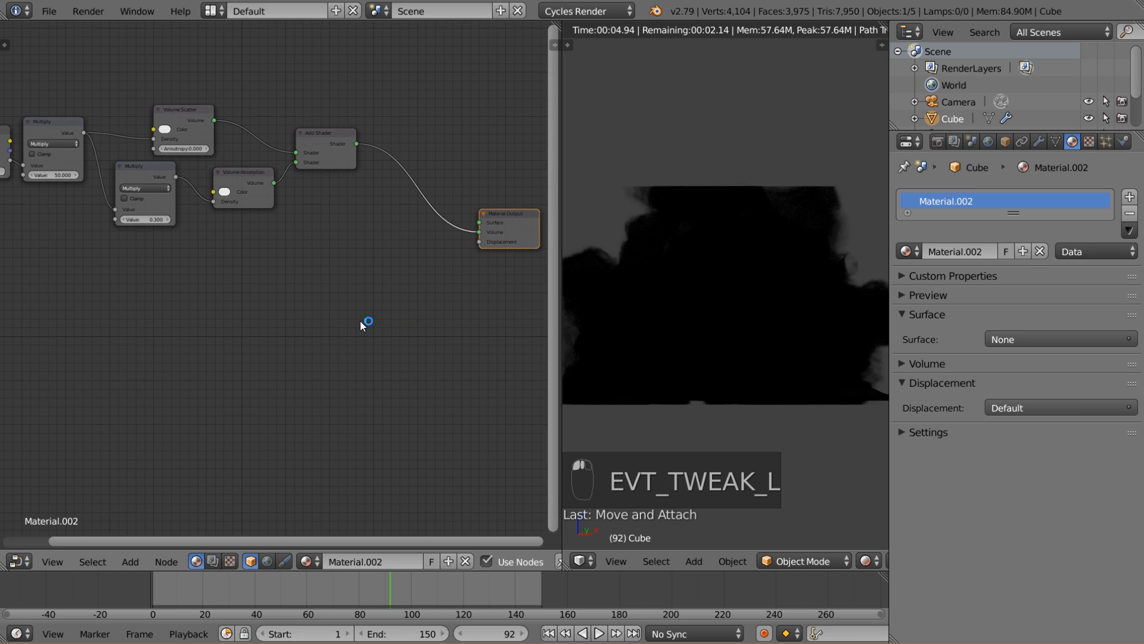
{"action": "key", "text": "shift+a"}
{"action": "mouse_move", "coordinate": [330, 263]}
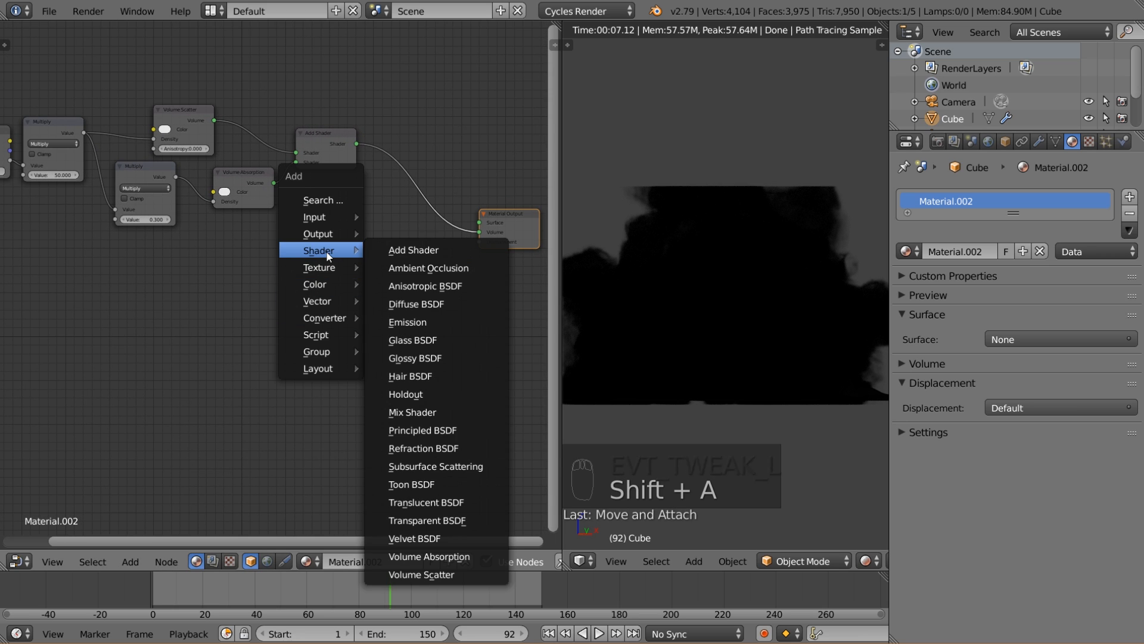
{"action": "left_click", "coordinate": [434, 412]}
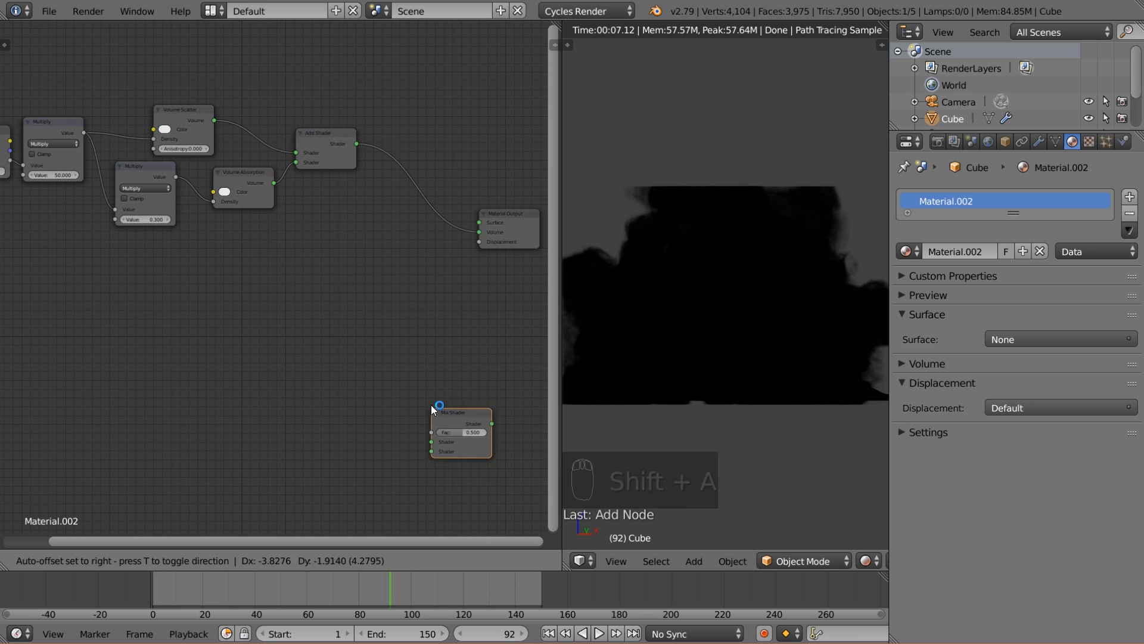
{"action": "left_click", "coordinate": [388, 200]}
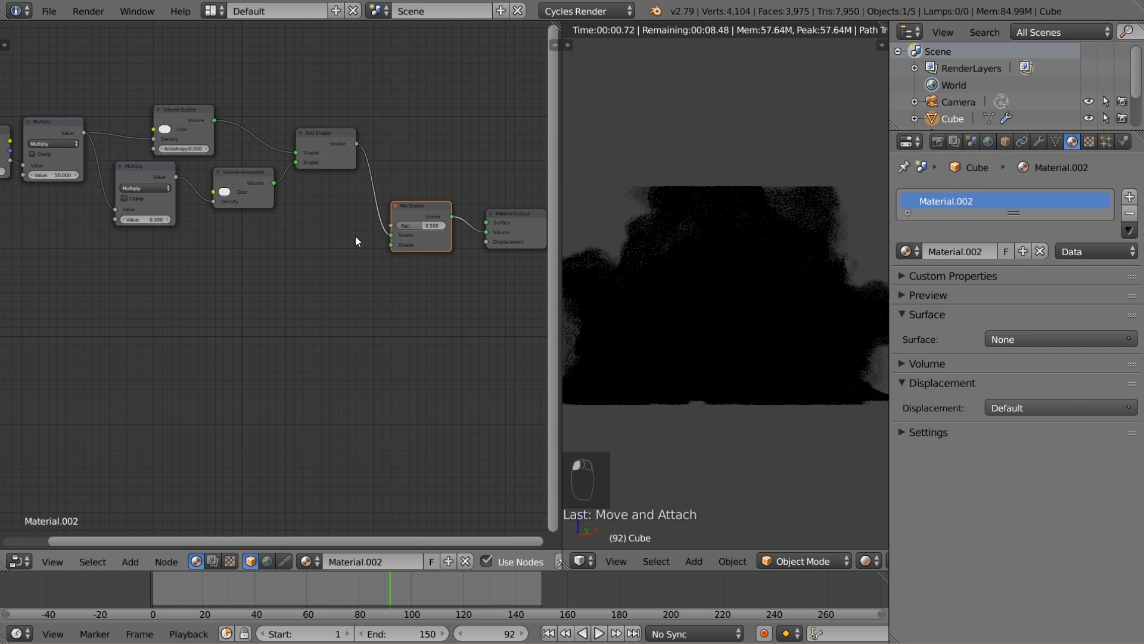
- Add an Emission shader below the existing nodes and link it to the Mix Shader's second Shader input
{"action": "key", "text": "shift+a"}
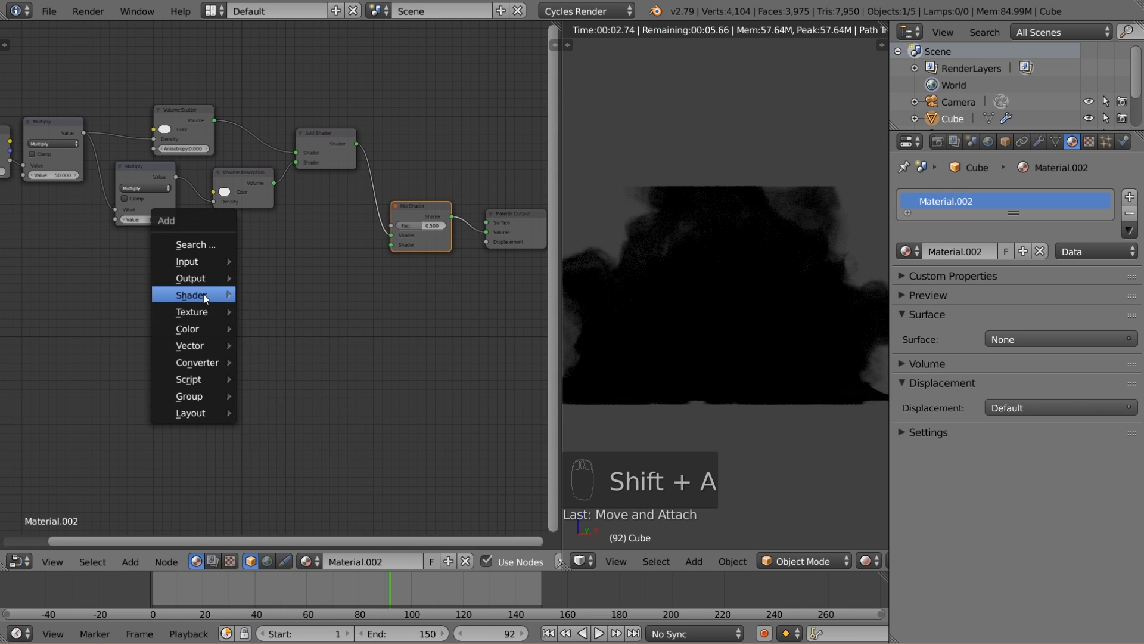
{"action": "mouse_move", "coordinate": [203, 294]}
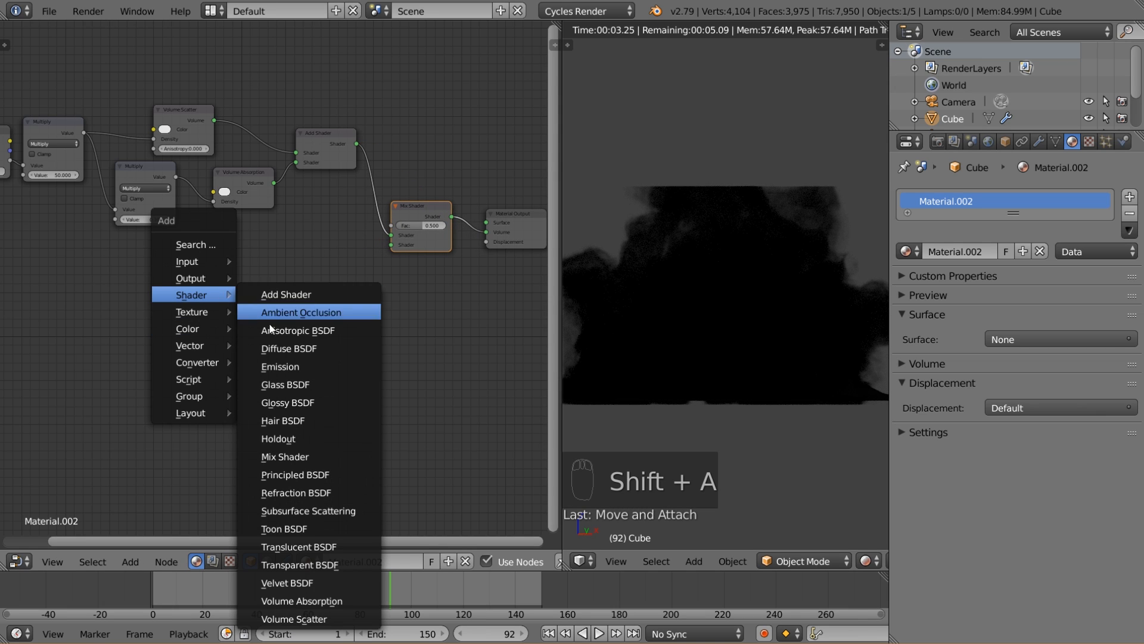
{"action": "left_click", "coordinate": [295, 366]}
{"action": "left_click", "coordinate": [214, 337]}
{"action": "left_click_drag", "start_coordinate": [275, 352], "coordinate": [401, 247]}
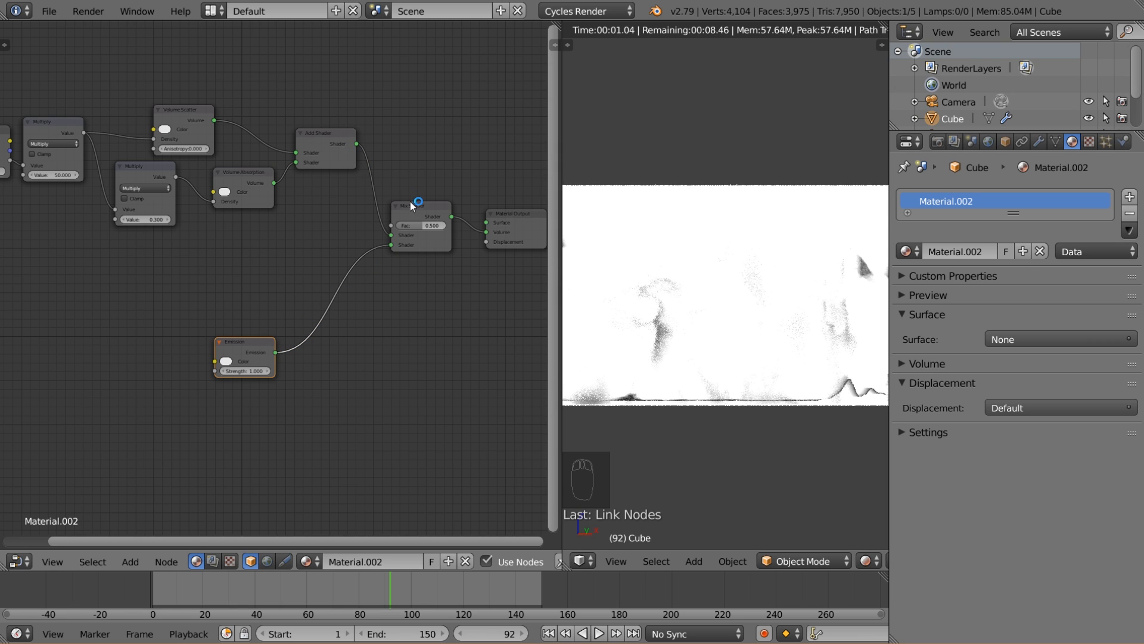
- Rearrange the Mix Shader and Material Output nodes so they sit lower, between the Add Shader and Emission branches
{"action": "left_click_drag", "start_coordinate": [416, 207], "coordinate": [416, 239]}
{"action": "middle_click_drag", "start_coordinate": [482, 287], "coordinate": [445, 290]}
{"action": "left_click_drag", "start_coordinate": [473, 224], "coordinate": [470, 247]}
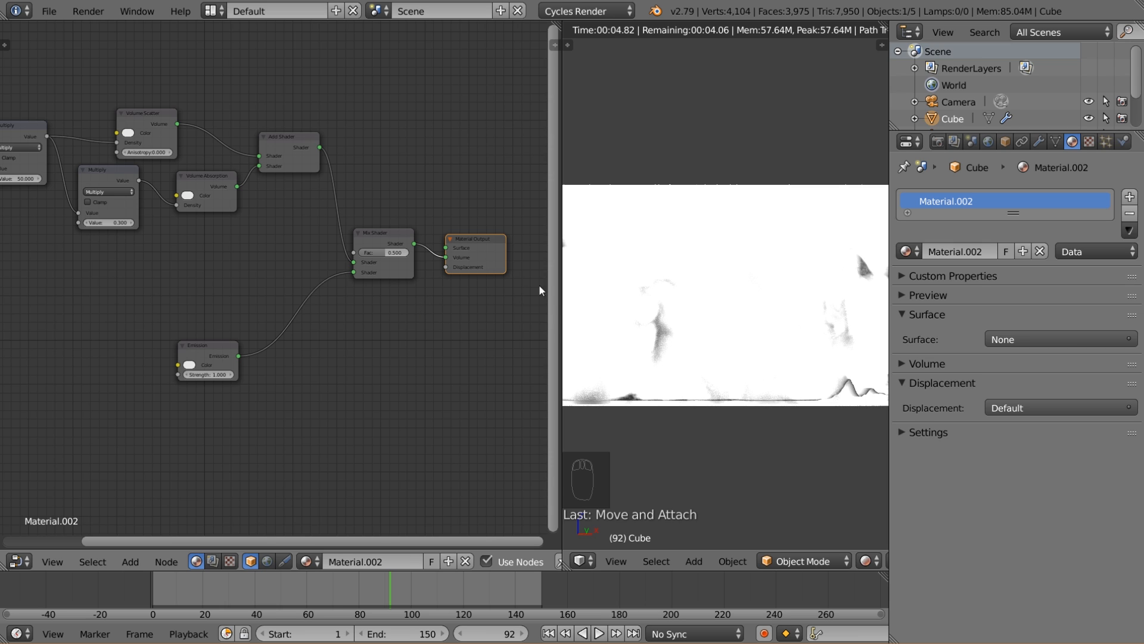
{"action": "scroll", "coordinate": [342, 319], "scroll_direction": "down", "scroll_amount": 3}
{"action": "middle_click_drag", "start_coordinate": [317, 319], "coordinate": [370, 314]}
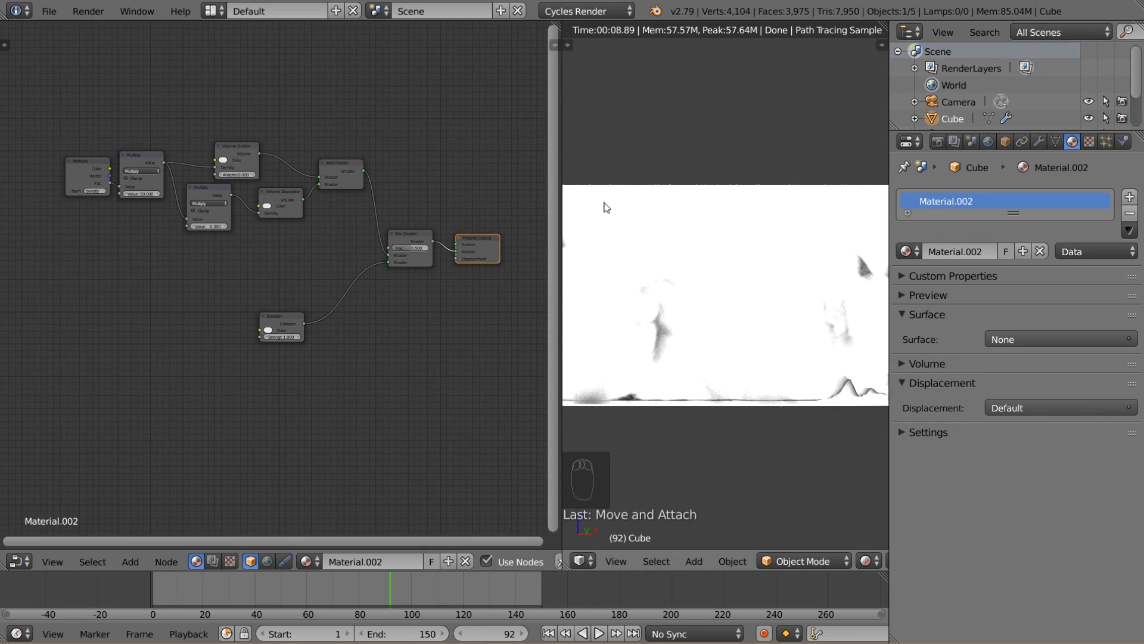
{"action": "left_click_drag", "start_coordinate": [411, 231], "coordinate": [416, 225]}
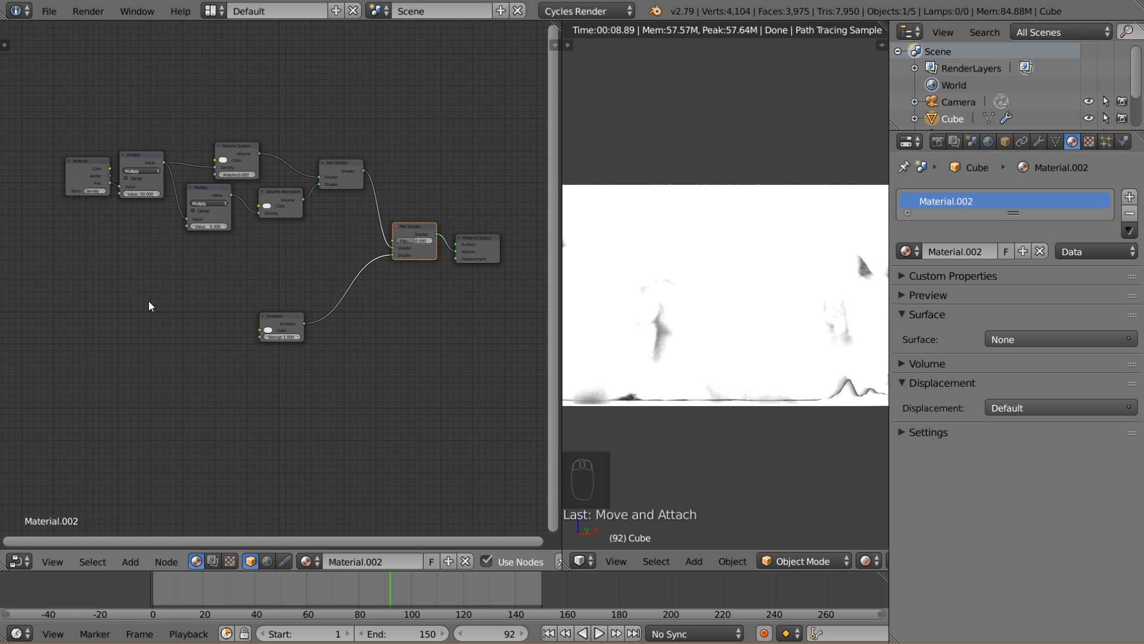
- Duplicate the density Attribute node below the original and set the copy's attribute name to flame
{"action": "left_click", "coordinate": [81, 162]}
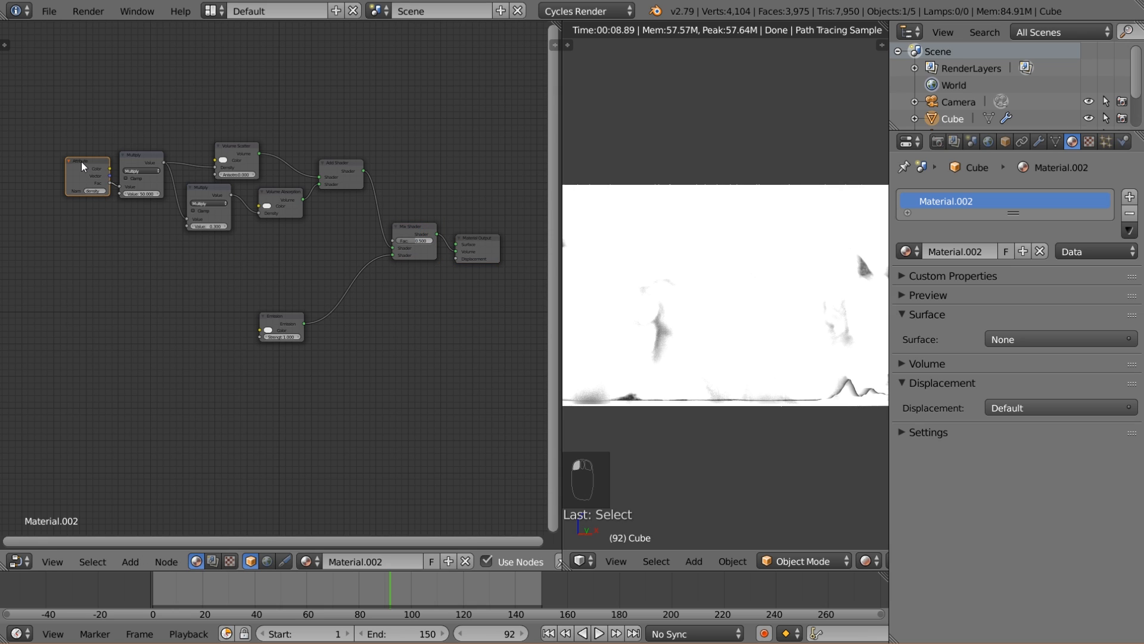
{"action": "key", "text": "shift+d"}
{"action": "left_click", "coordinate": [67, 301]}
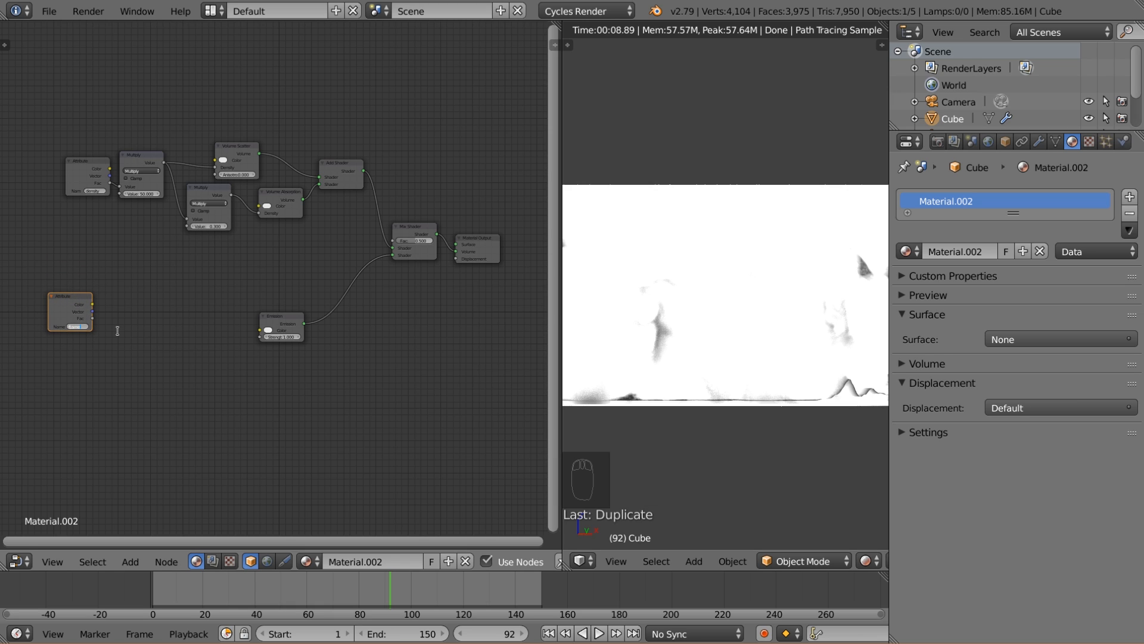
{"action": "key", "text": "Return"}
{"action": "scroll", "coordinate": [153, 378], "scroll_direction": "up", "scroll_amount": 2}
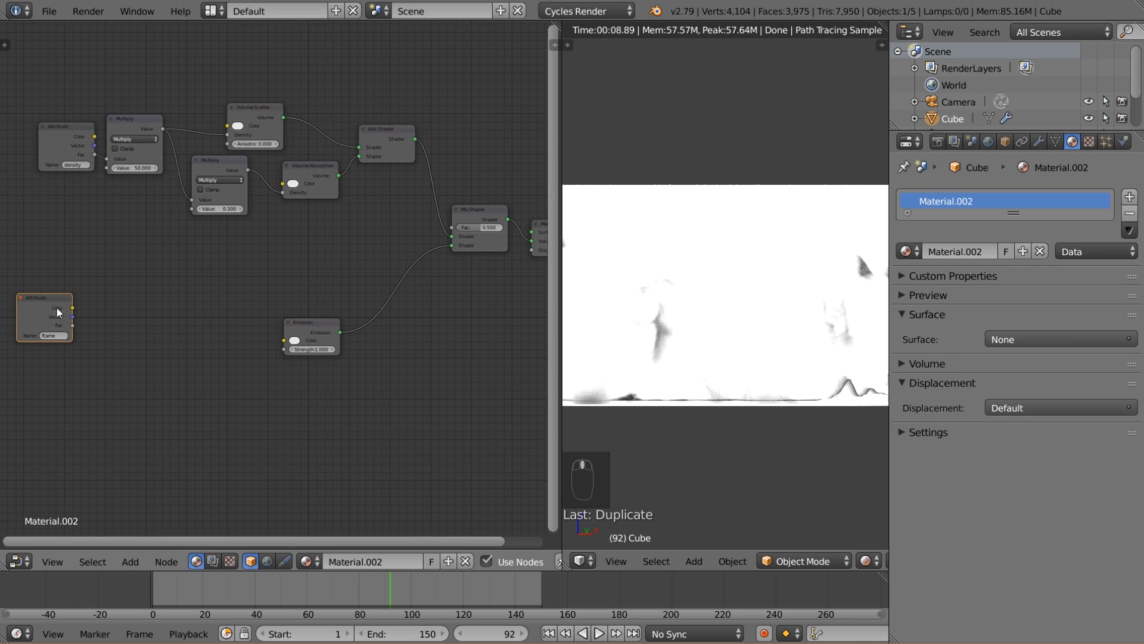
{"action": "double_click", "coordinate": [50, 336]}
{"action": "key", "text": "BackSpace"}
{"action": "key", "text": "Return"}
{"action": "double_click", "coordinate": [57, 335]}
{"action": "key", "text": "BackSpace"}
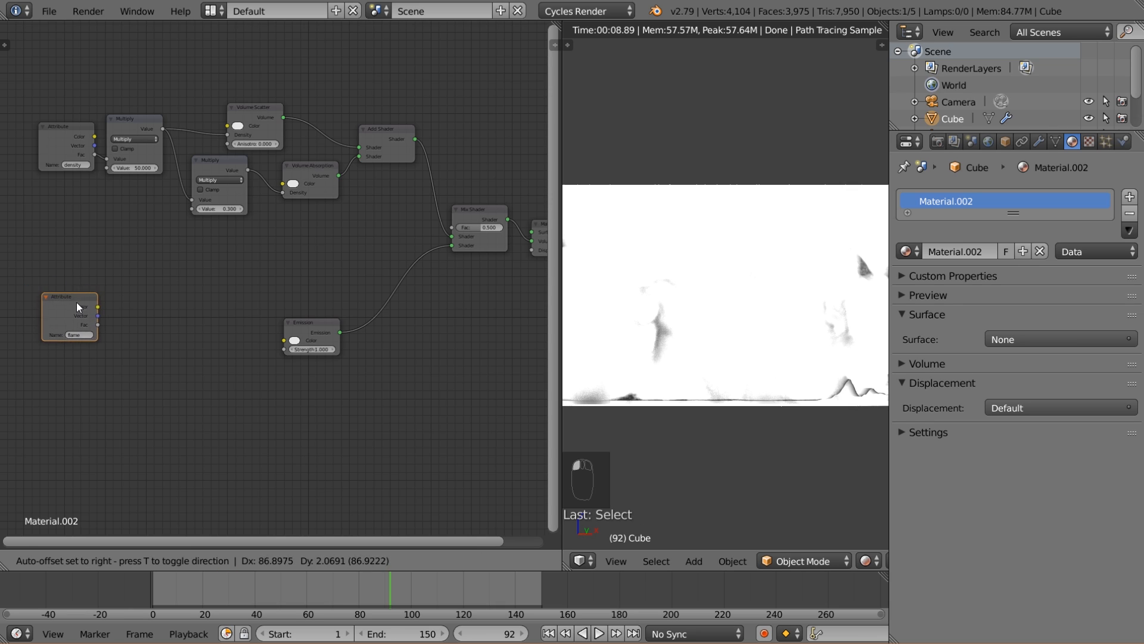
- Reposition the flame Attribute node lower in the node tree and shift the Mix Shader node slightly down
{"action": "left_click", "coordinate": [76, 303]}
{"action": "scroll", "coordinate": [241, 384], "scroll_direction": "down", "scroll_amount": 2}
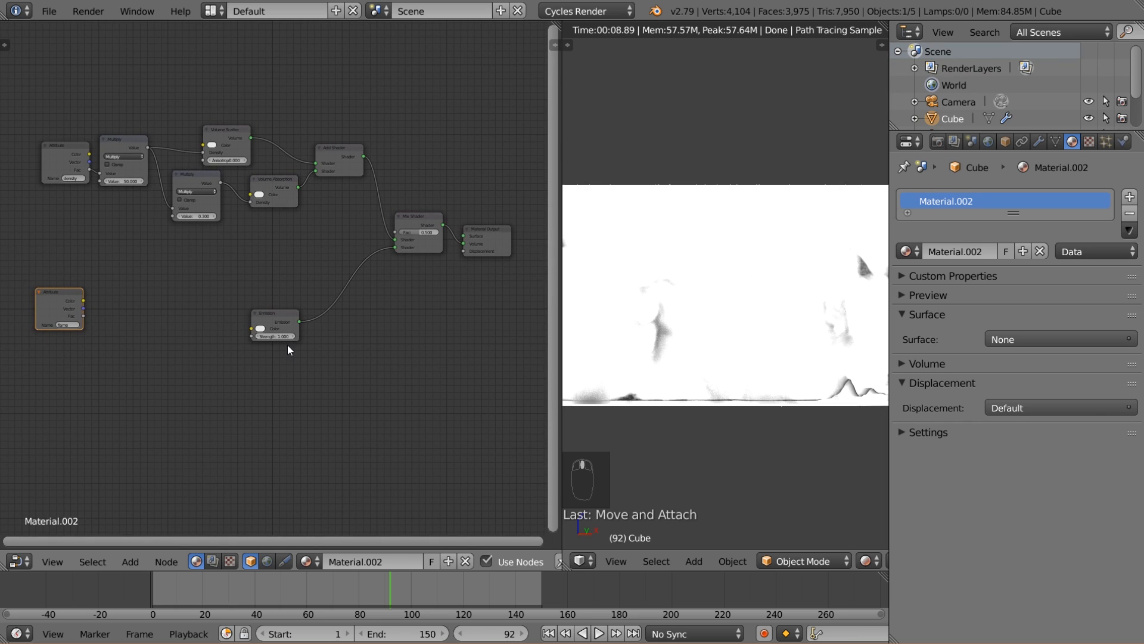
{"action": "left_click_drag", "start_coordinate": [65, 305], "coordinate": [68, 296]}
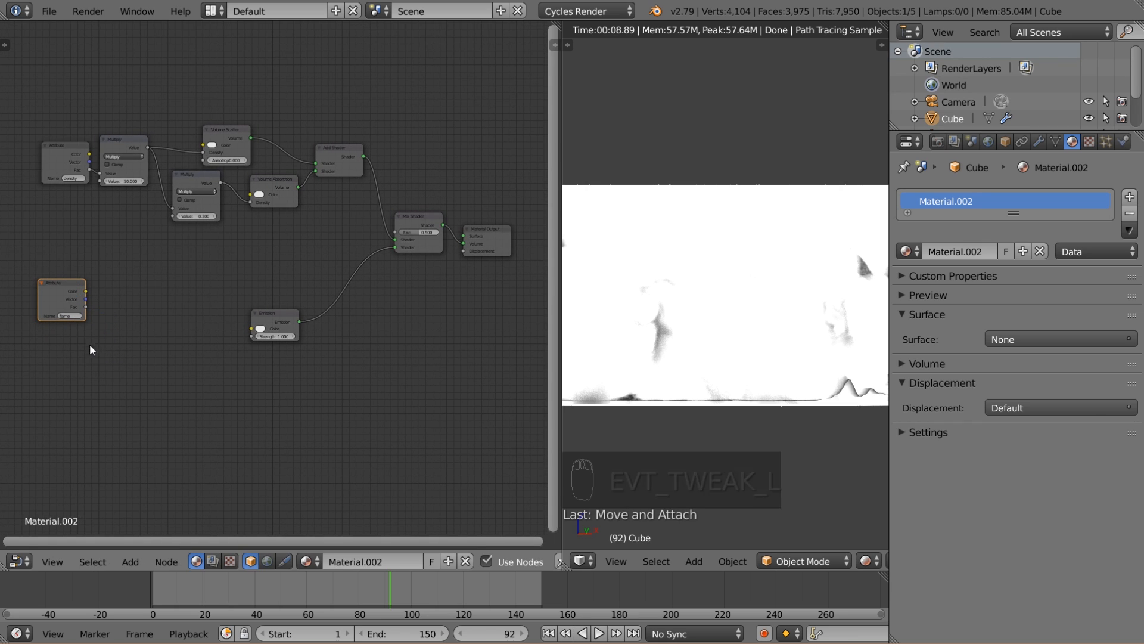
{"action": "left_click_drag", "start_coordinate": [70, 290], "coordinate": [63, 292]}
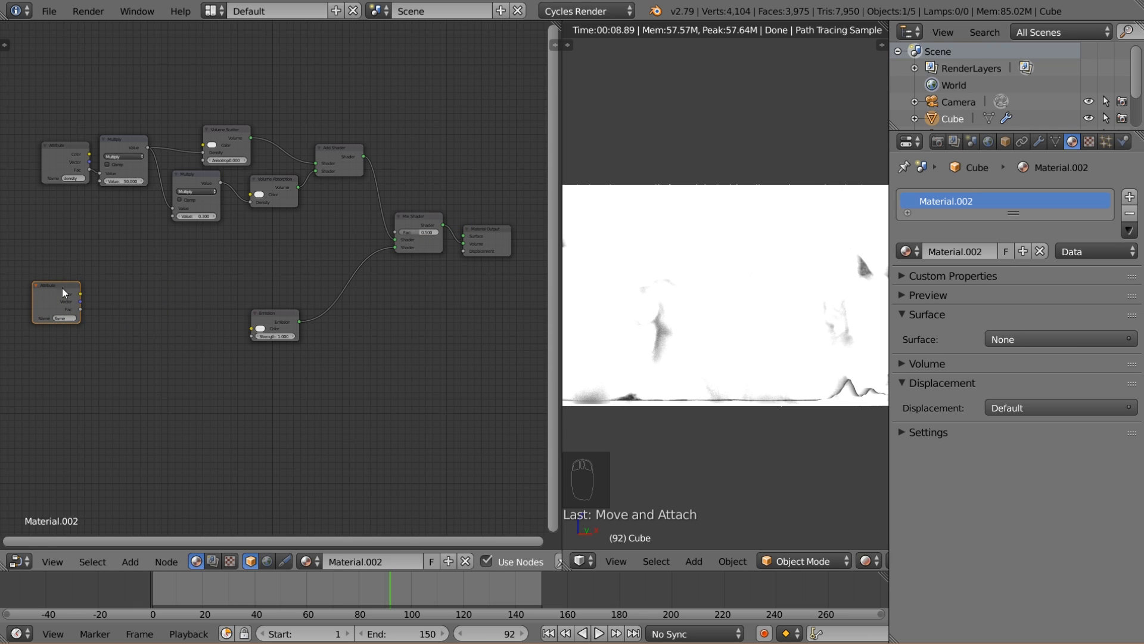
{"action": "left_click_drag", "start_coordinate": [68, 296], "coordinate": [67, 292]}
{"action": "left_click_drag", "start_coordinate": [412, 220], "coordinate": [408, 235]}
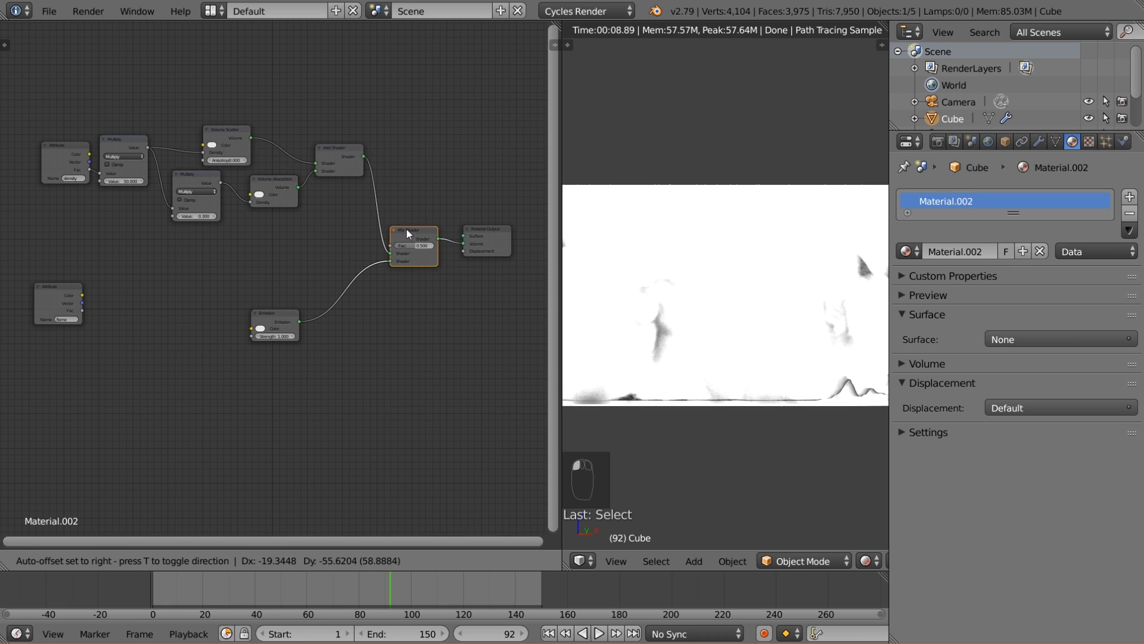
{"action": "left_click_drag", "start_coordinate": [42, 296], "coordinate": [41, 328]}
- Duplicate the density Attribute node and place the copy directly above the flame Attribute node
{"action": "left_click", "coordinate": [76, 158]}
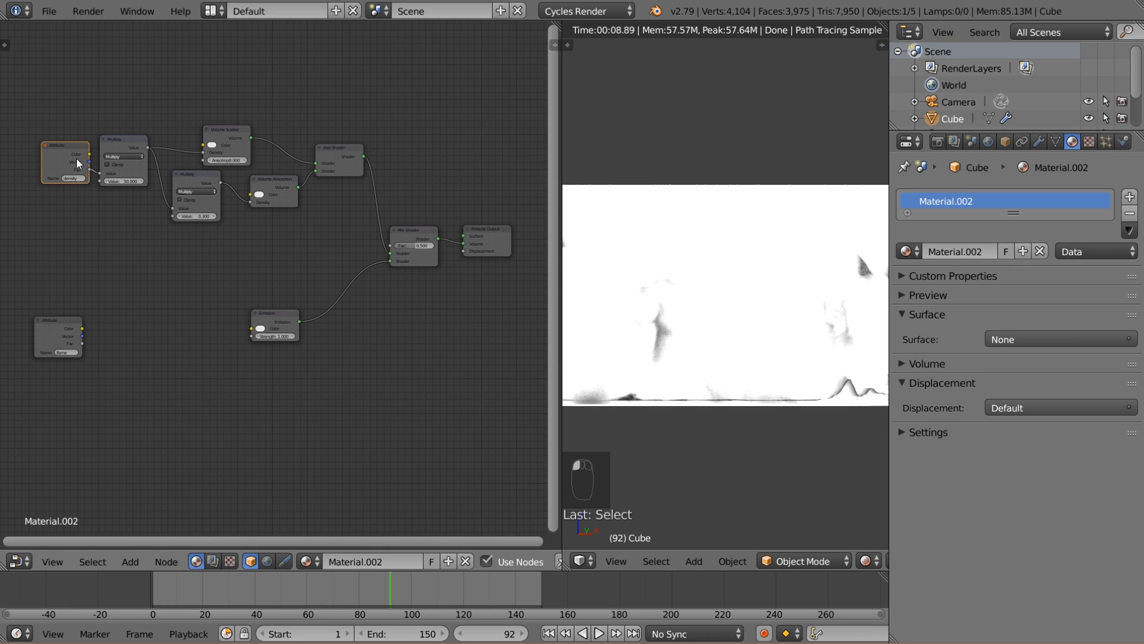
{"action": "key", "text": "shift+d"}
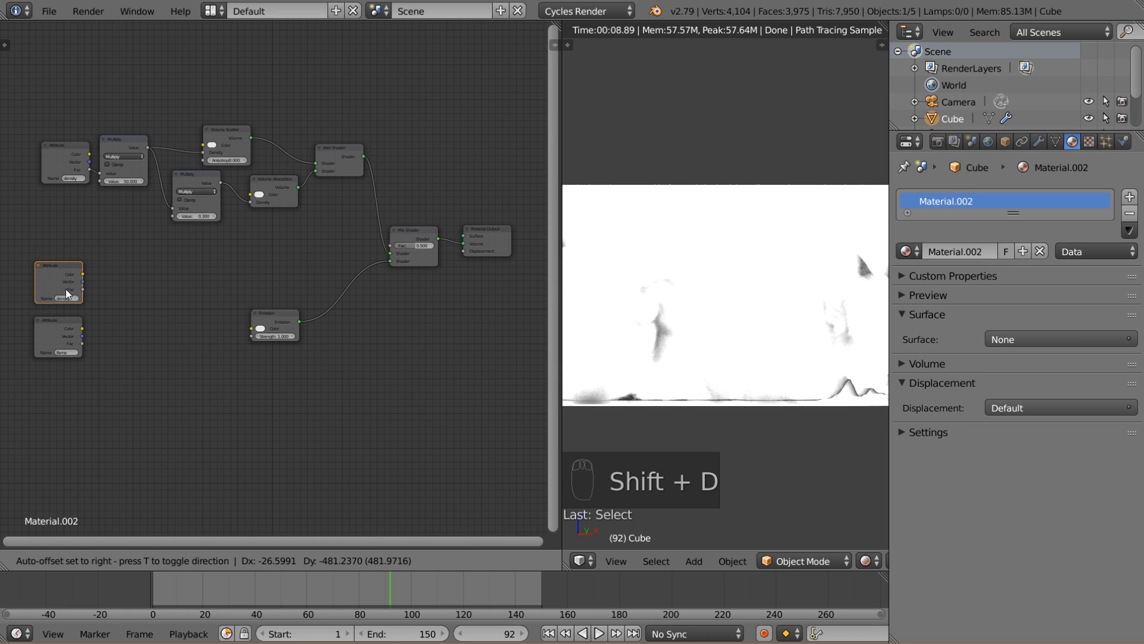
{"action": "left_click", "coordinate": [65, 291]}
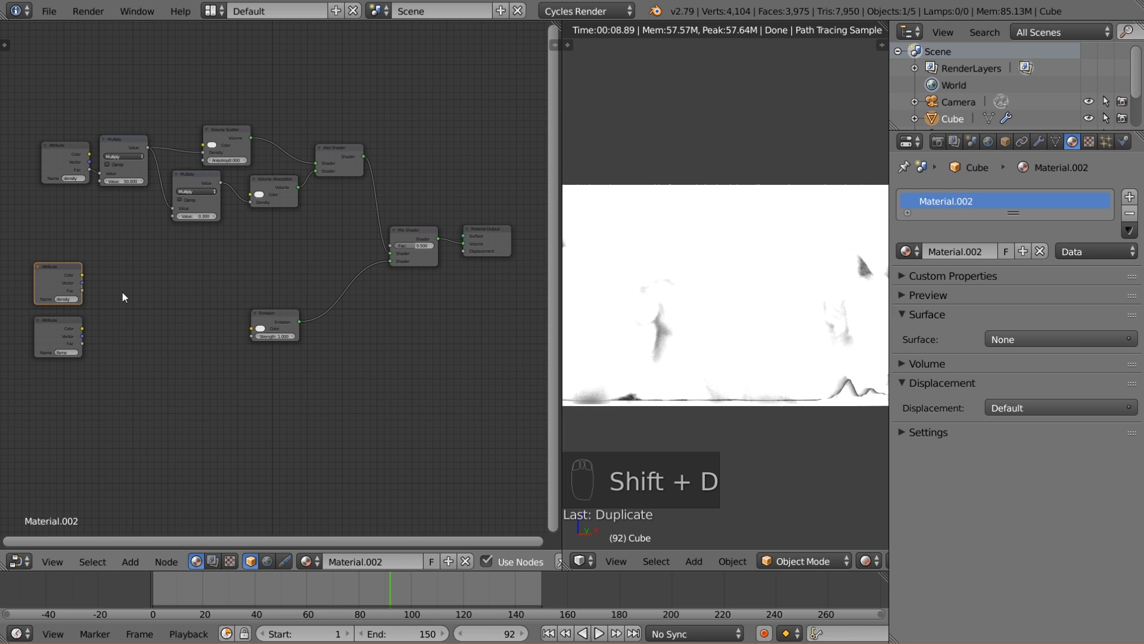
- Add a Math node beside the two lower Attribute nodes and set its operation to Subtract
{"action": "key", "text": "shift+a"}
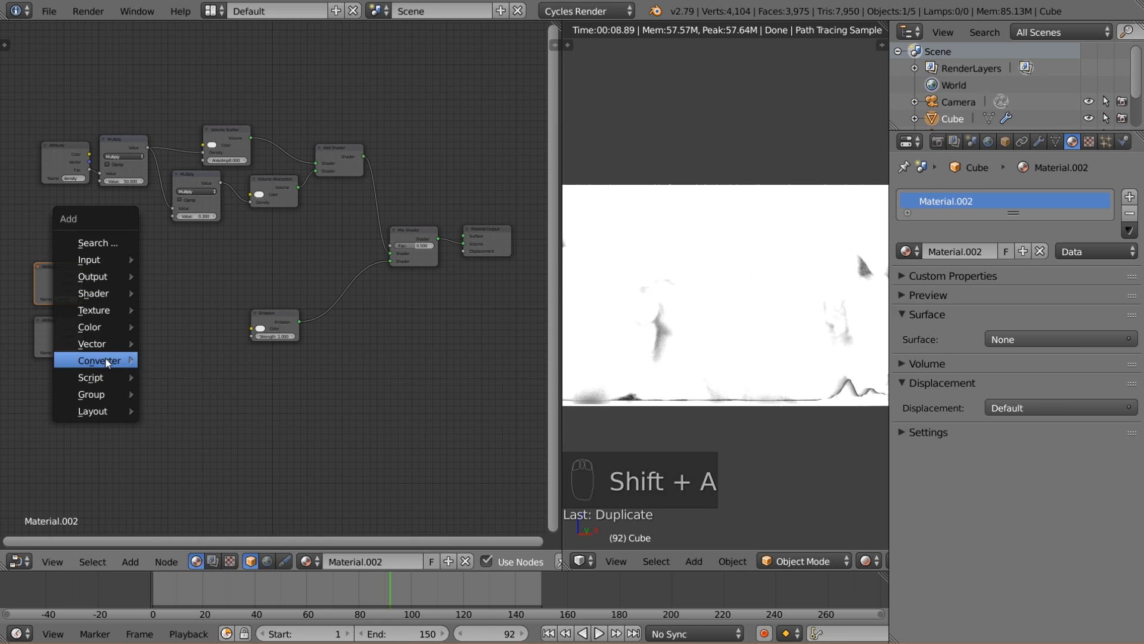
{"action": "mouse_move", "coordinate": [107, 362]}
{"action": "left_click", "coordinate": [191, 455]}
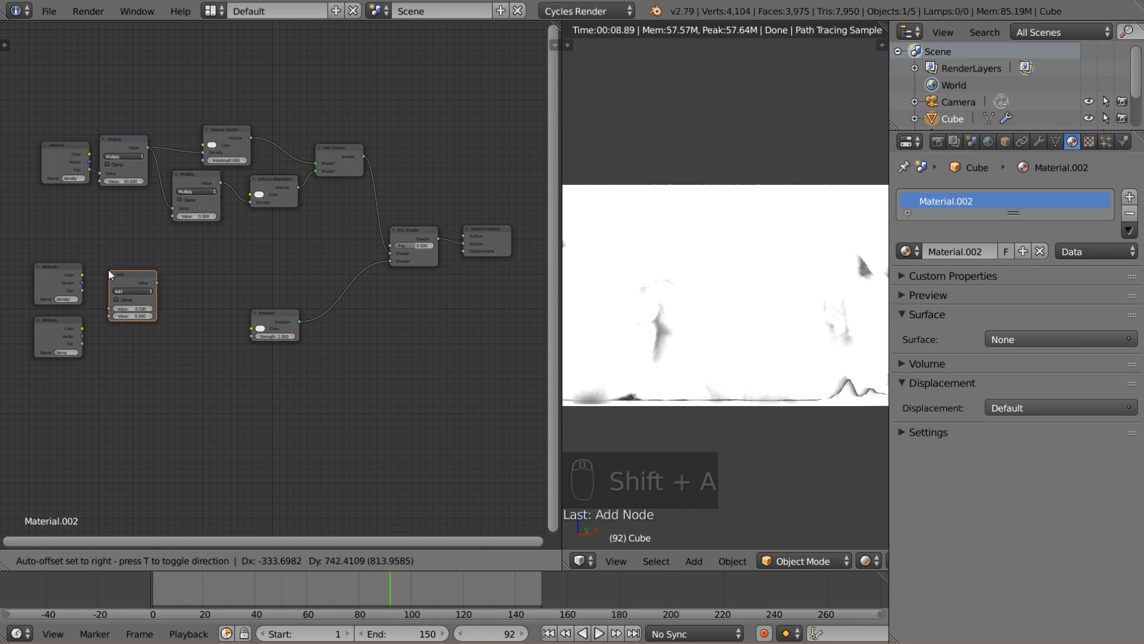
{"action": "left_click", "coordinate": [104, 263]}
{"action": "left_click", "coordinate": [126, 278]}
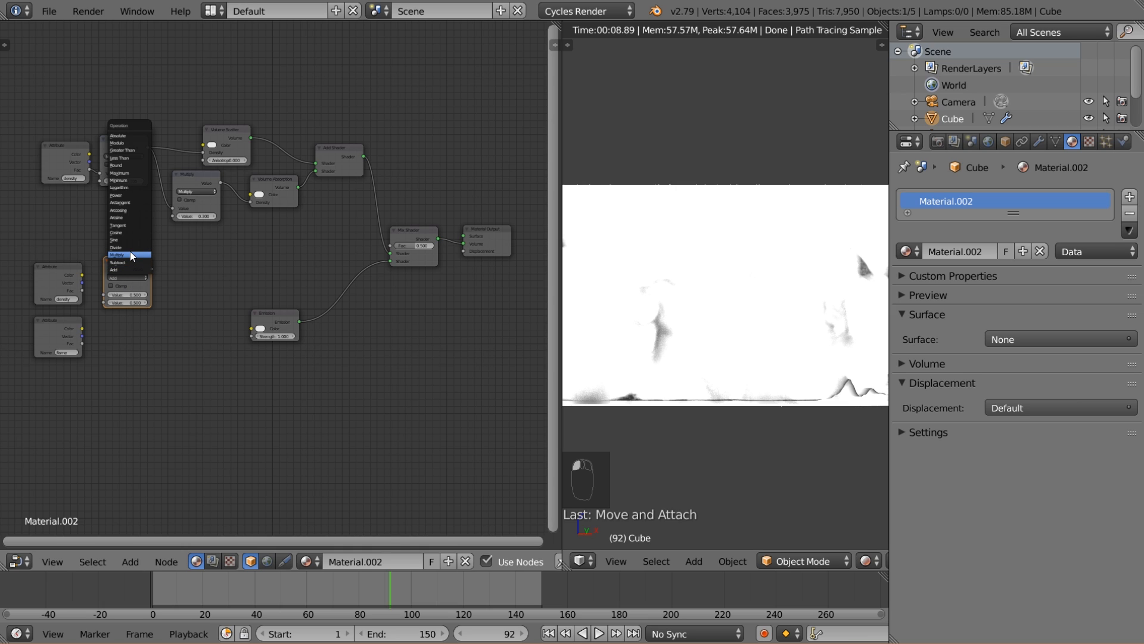
{"action": "left_click", "coordinate": [126, 262]}
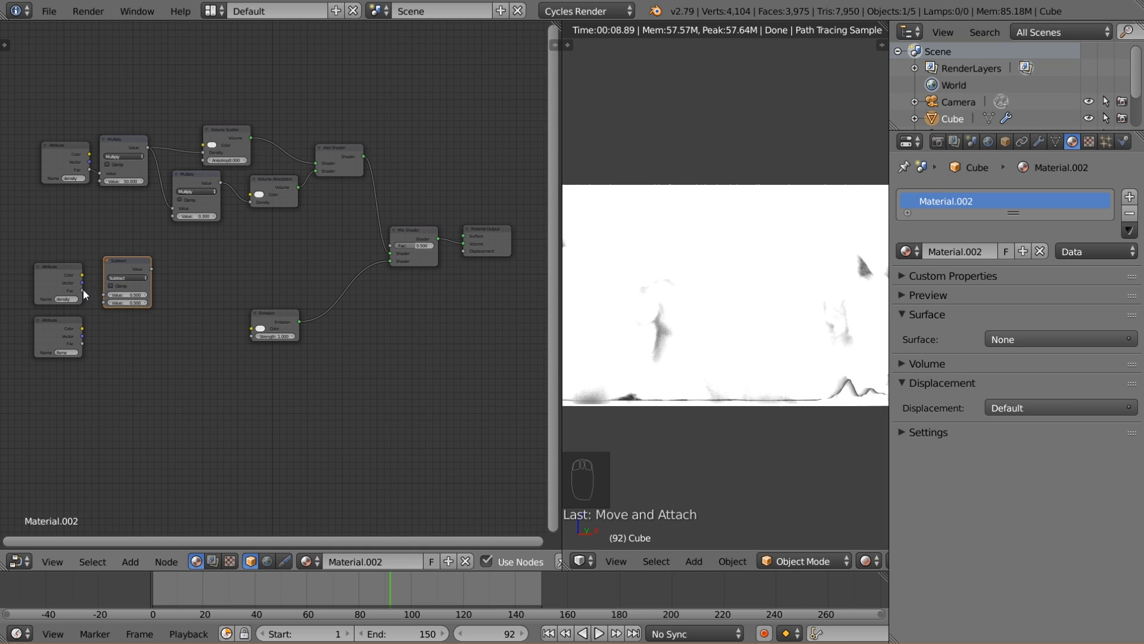
- Link the Fac outputs of the lower density and flame Attribute nodes into Subtract, and its result to the Mix Shader's Fac
{"action": "mouse_move", "coordinate": [82, 291]}
{"action": "left_mouse_down"}
{"action": "mouse_move", "coordinate": [100, 282]}
{"action": "mouse_move", "coordinate": [103, 295]}
{"action": "left_mouse_up"}
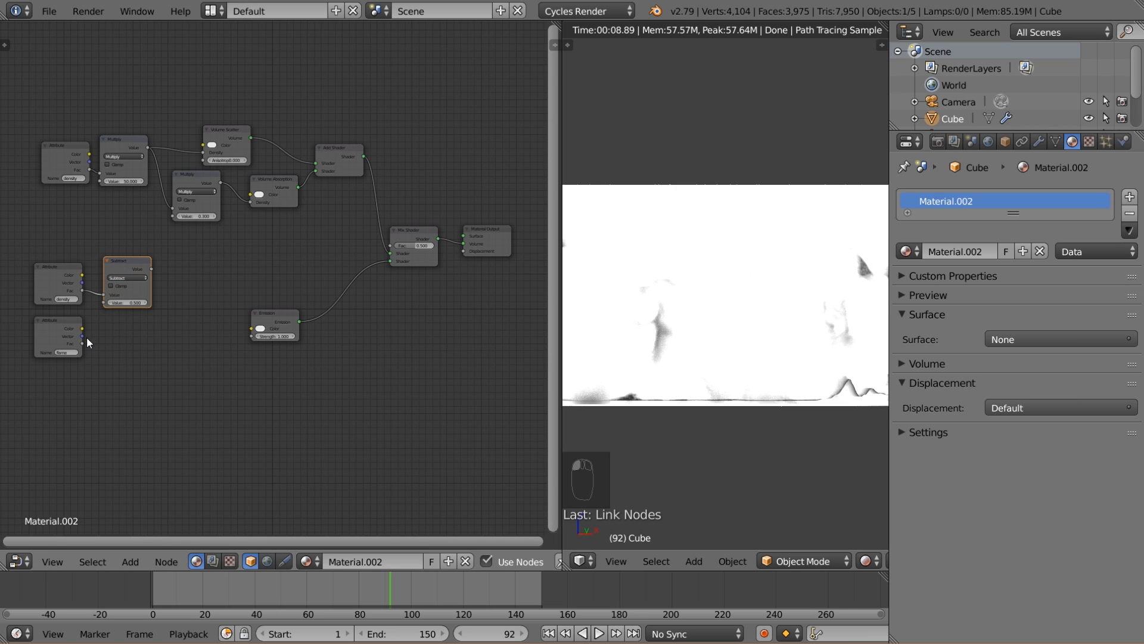
{"action": "left_click_drag", "start_coordinate": [82, 343], "coordinate": [108, 305]}
{"action": "left_click_drag", "start_coordinate": [151, 269], "coordinate": [394, 246]}
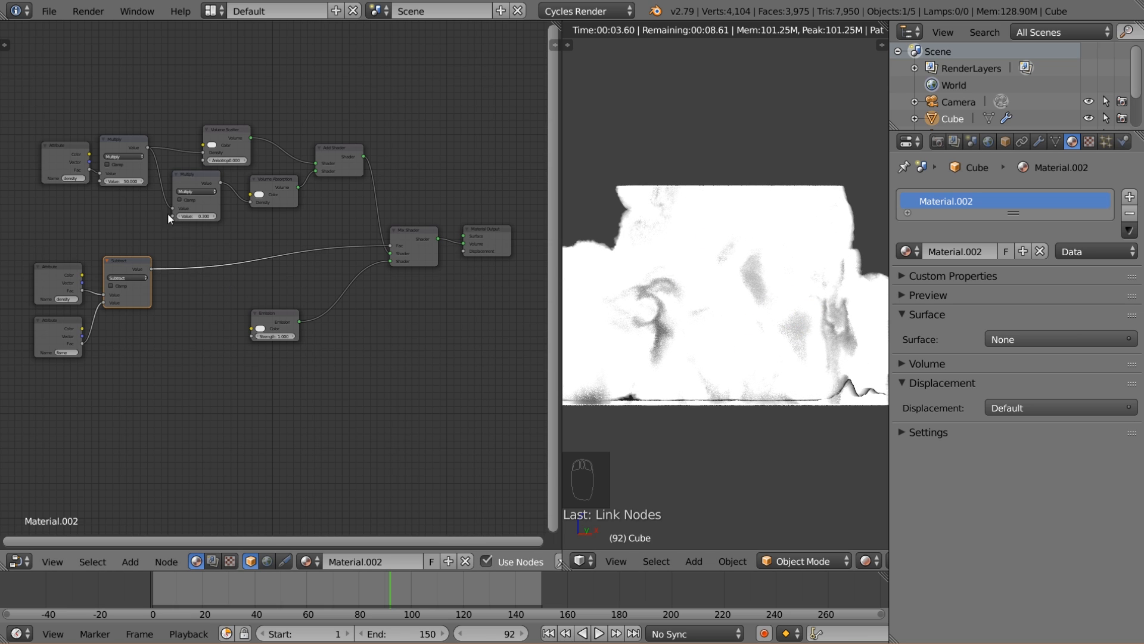
- Insert a Math node between the Subtract node and the Mix Shader's Fac input and set it to Multiply
{"action": "key", "text": "shift+a"}
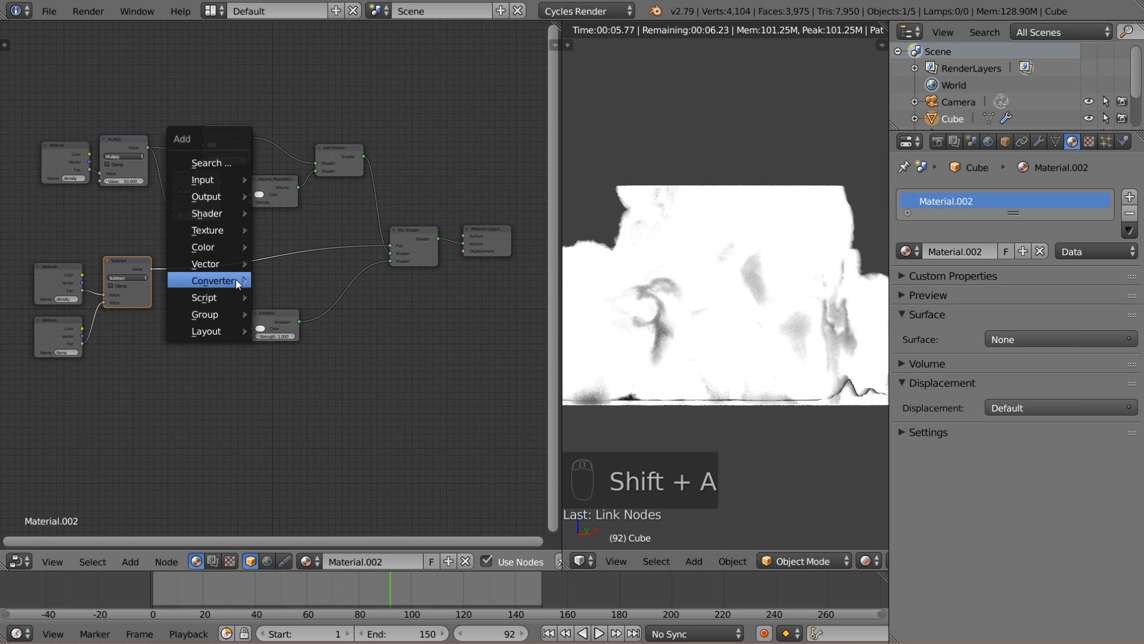
{"action": "mouse_move", "coordinate": [237, 284]}
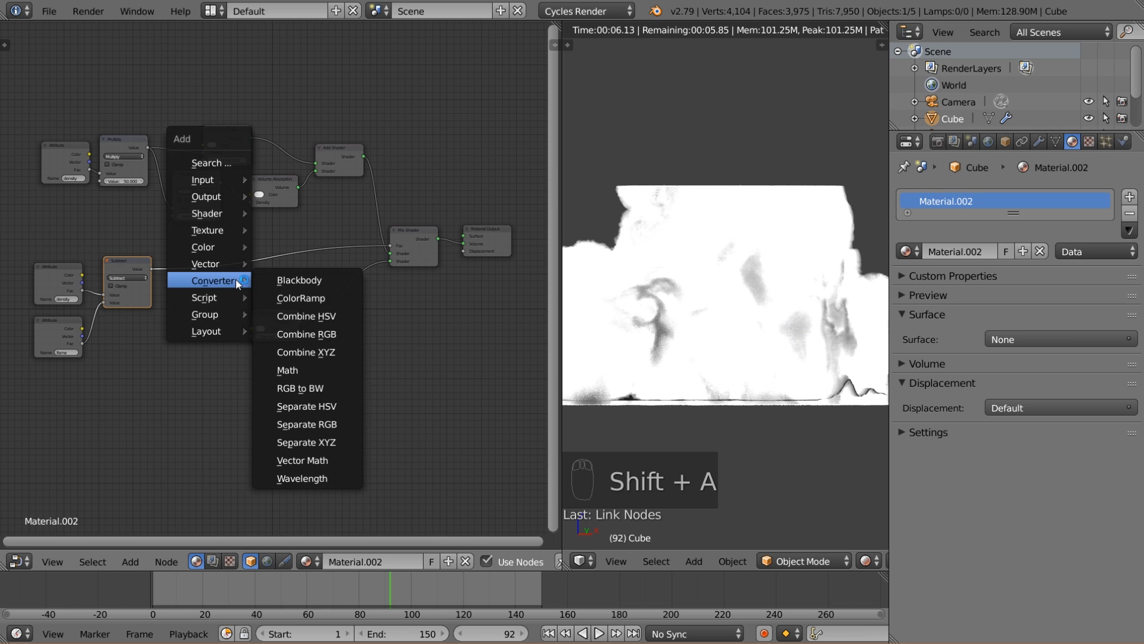
{"action": "left_click", "coordinate": [293, 366]}
{"action": "left_click", "coordinate": [213, 252]}
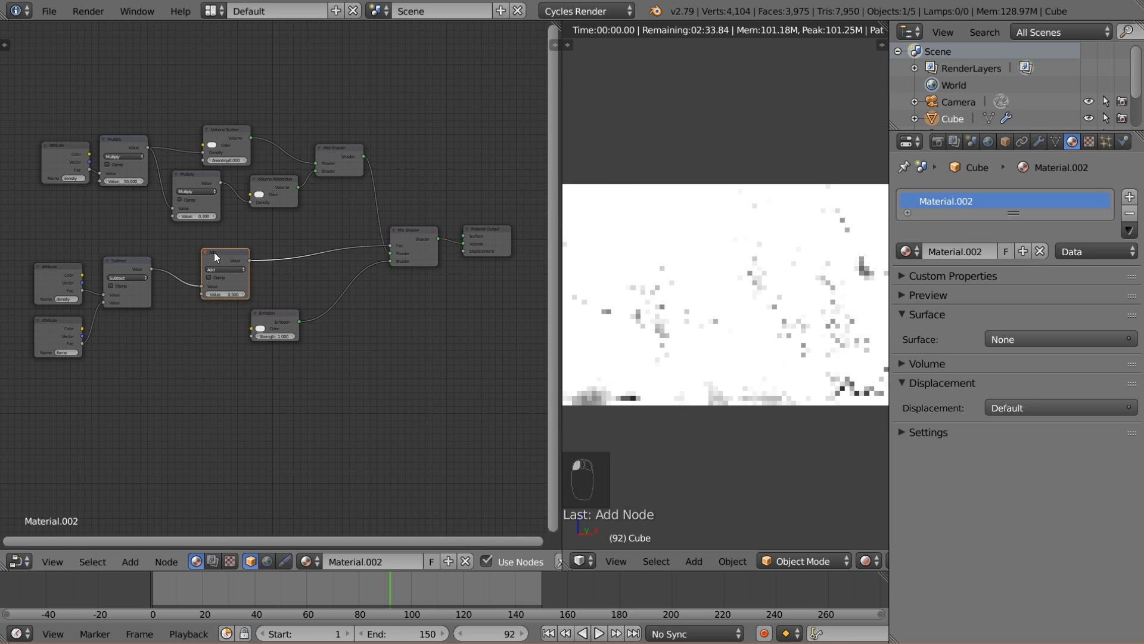
{"action": "left_click", "coordinate": [234, 268]}
{"action": "left_click", "coordinate": [226, 248]}
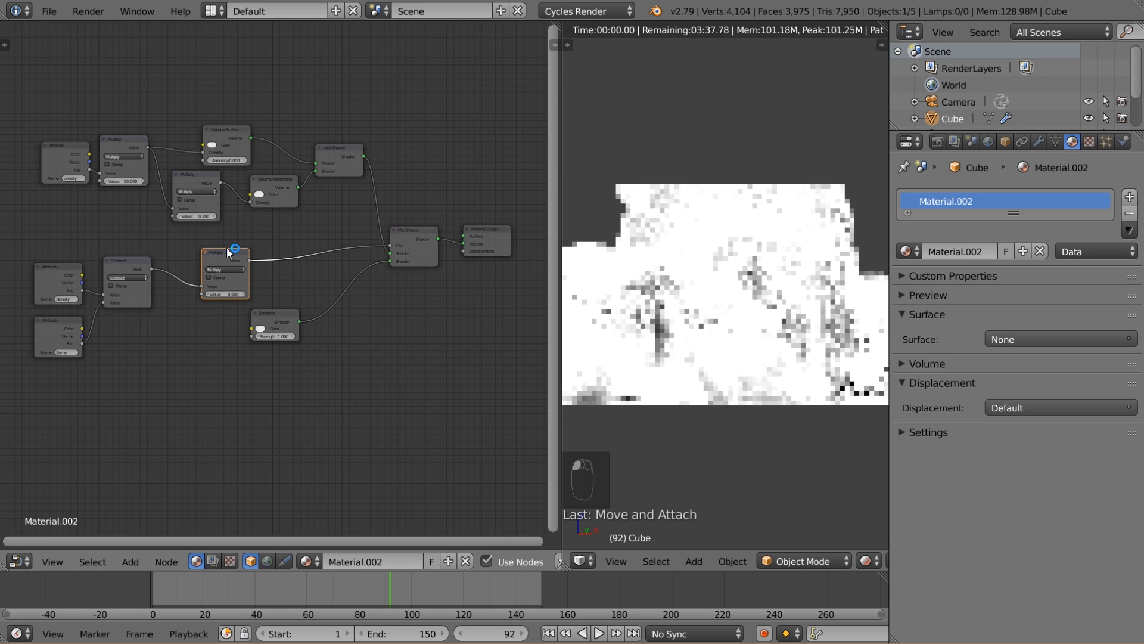
- Set the new Multiply node's value to 1.8
{"action": "left_click", "coordinate": [230, 292]}
{"action": "type", "text": "1"}
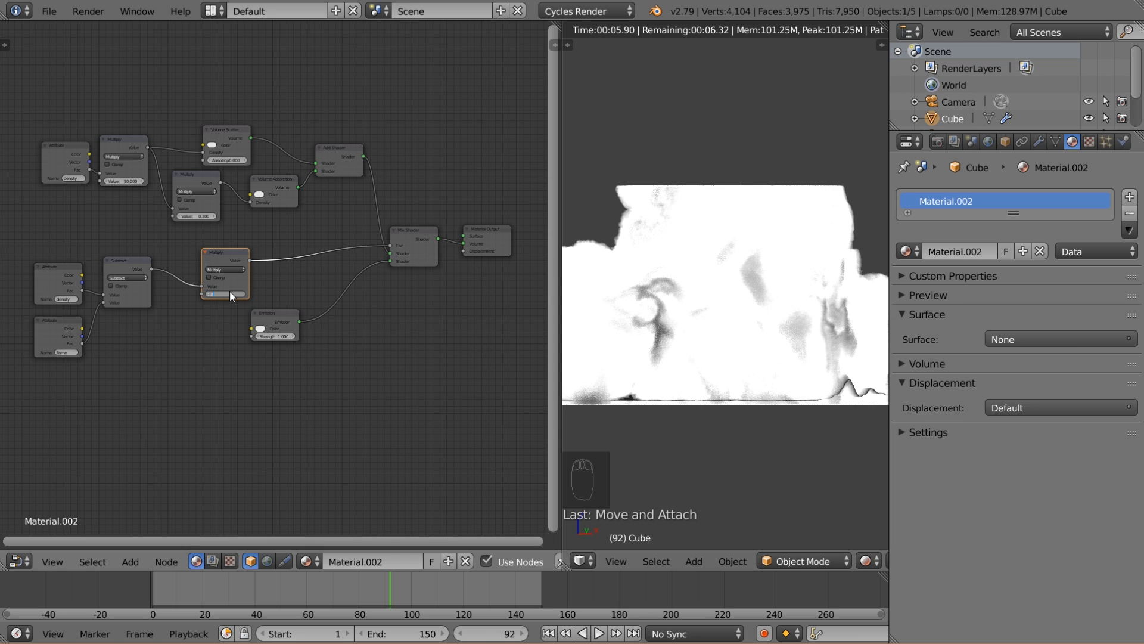
{"action": "type", "text": ".8"}
{"action": "key", "text": "Return"}
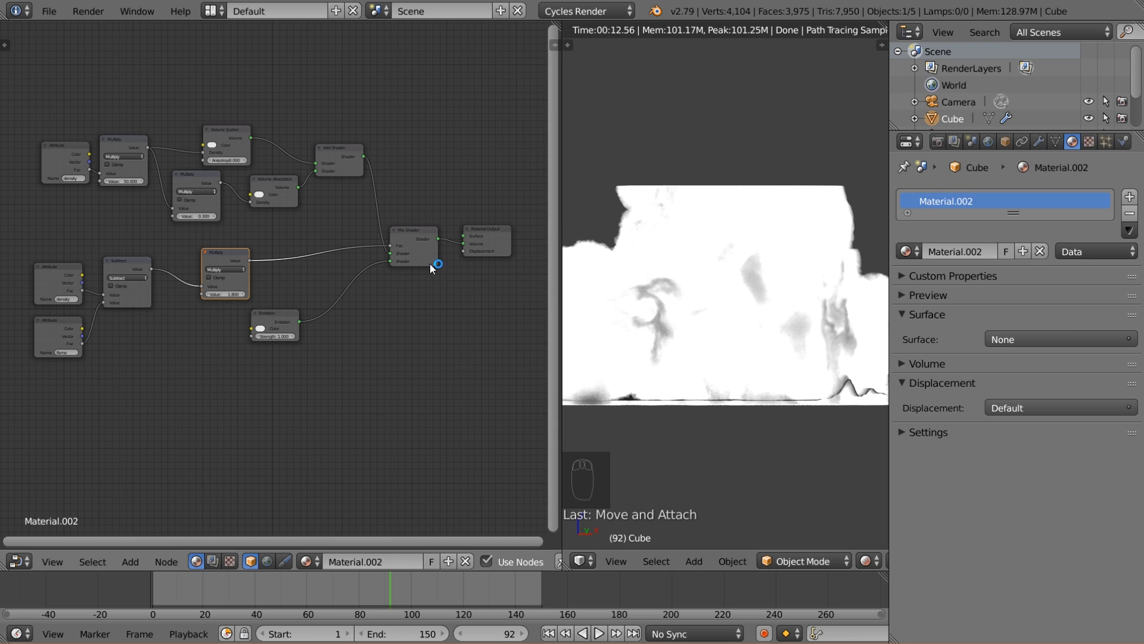
- Set the value of the Multiply node feeding the Mix Shader's Fac to 1.3
{"action": "left_click", "coordinate": [230, 292]}
{"action": "type", "text": "1.3"}
{"action": "key", "text": "Return"}
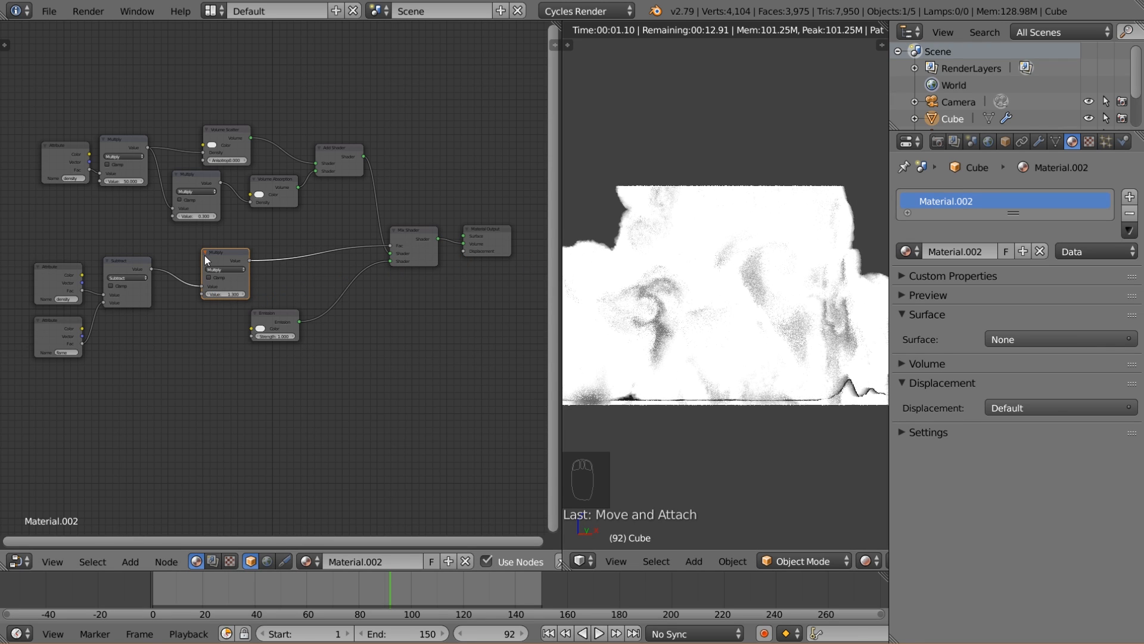
- Space out the node layout, moving Volume Scatter and Add Shader up and the Subtract, Emission and 1.3 Multiply nodes down
{"action": "left_click_drag", "start_coordinate": [228, 252], "coordinate": [270, 243]}
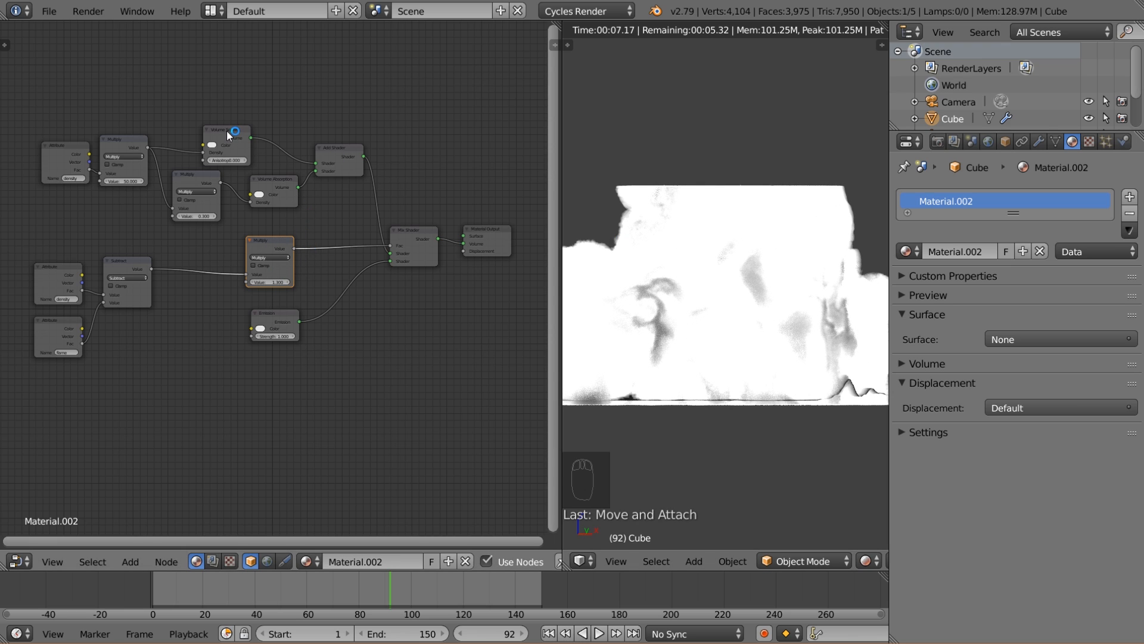
{"action": "left_click_drag", "start_coordinate": [228, 136], "coordinate": [262, 121]}
{"action": "left_click_drag", "start_coordinate": [347, 153], "coordinate": [363, 138]}
{"action": "middle_click_drag", "start_coordinate": [224, 225], "coordinate": [255, 258]}
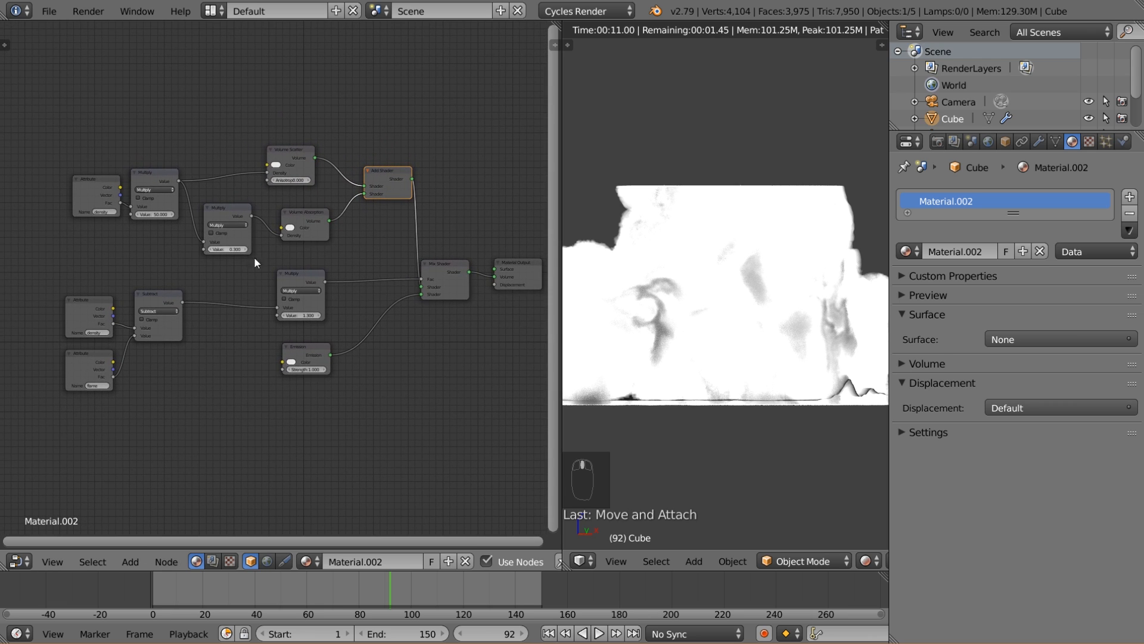
{"action": "left_click_drag", "start_coordinate": [165, 303], "coordinate": [167, 328]}
{"action": "mouse_move", "coordinate": [312, 354]}
{"action": "left_mouse_down"}
{"action": "mouse_move", "coordinate": [313, 375]}
{"action": "mouse_move", "coordinate": [334, 356]}
{"action": "mouse_move", "coordinate": [308, 375]}
{"action": "left_mouse_up"}
{"action": "left_click_drag", "start_coordinate": [314, 294], "coordinate": [312, 320]}
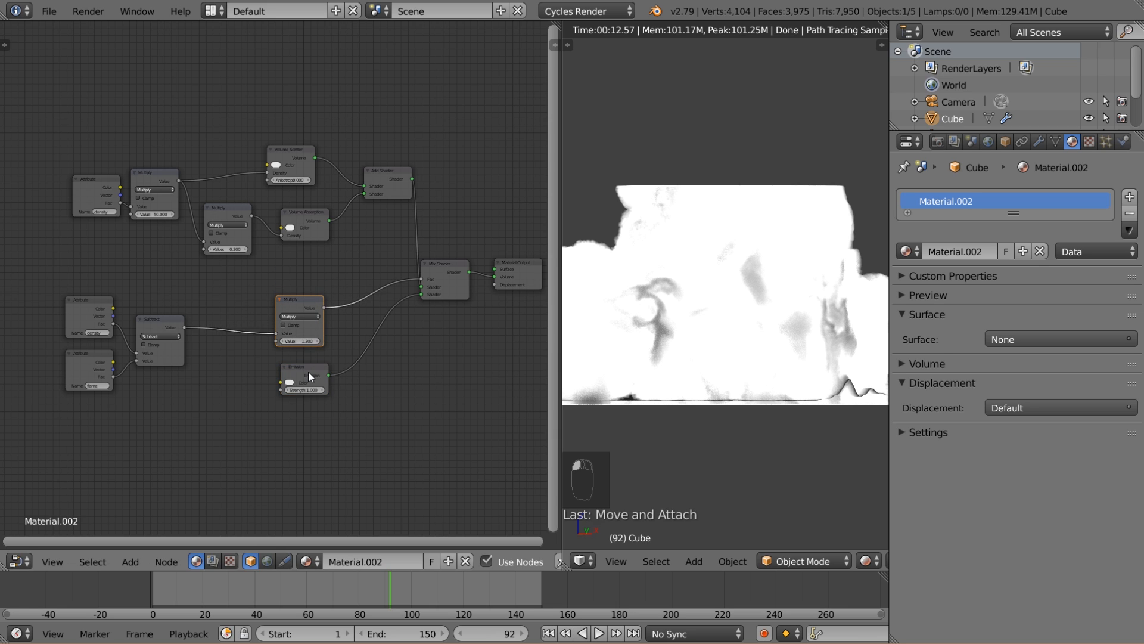
{"action": "left_click_drag", "start_coordinate": [309, 371], "coordinate": [309, 367]}
- Add an RGB input node above the Multiply node that has the value 50
{"action": "middle_click_drag", "start_coordinate": [209, 125], "coordinate": [204, 173]}
{"action": "key", "text": "shift+a"}
{"action": "mouse_move", "coordinate": [139, 95]}
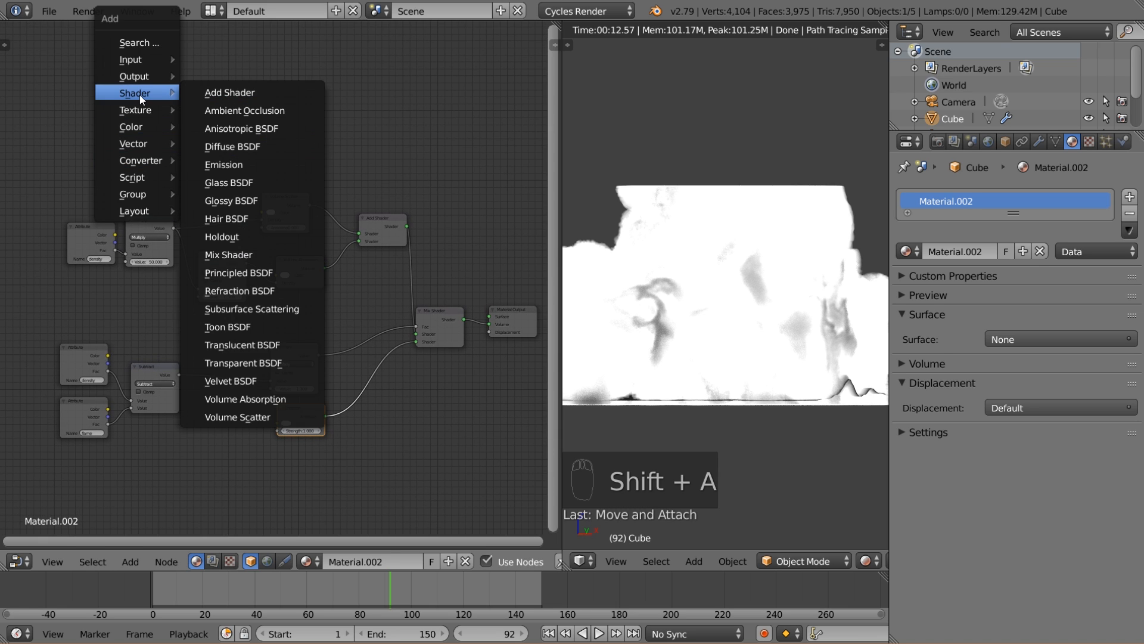
{"action": "mouse_move", "coordinate": [128, 60]}
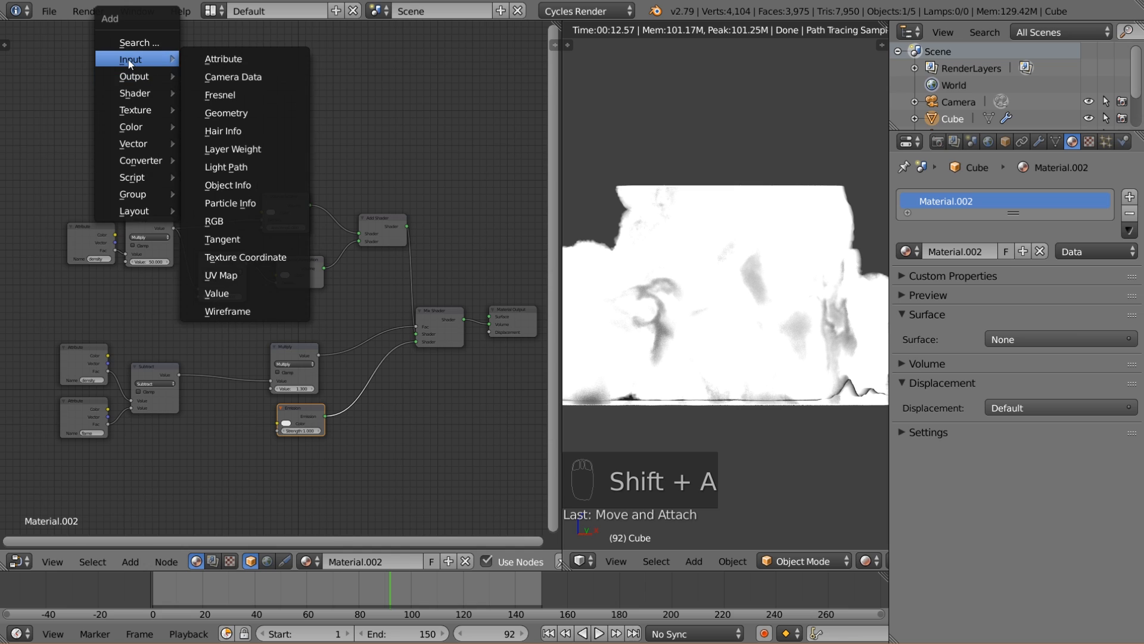
{"action": "left_click", "coordinate": [256, 221]}
{"action": "left_click", "coordinate": [132, 143]}
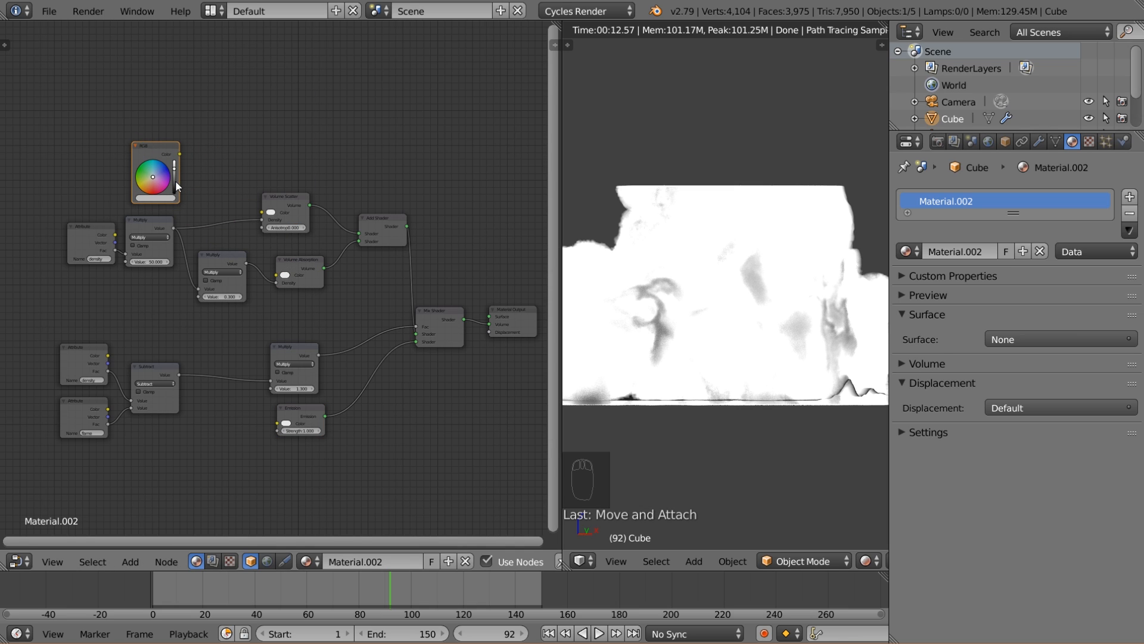
- Darken the RGB node to near black and link it to the Color inputs of Volume Scatter and Volume Absorption
{"action": "left_click_drag", "start_coordinate": [176, 184], "coordinate": [175, 195]}
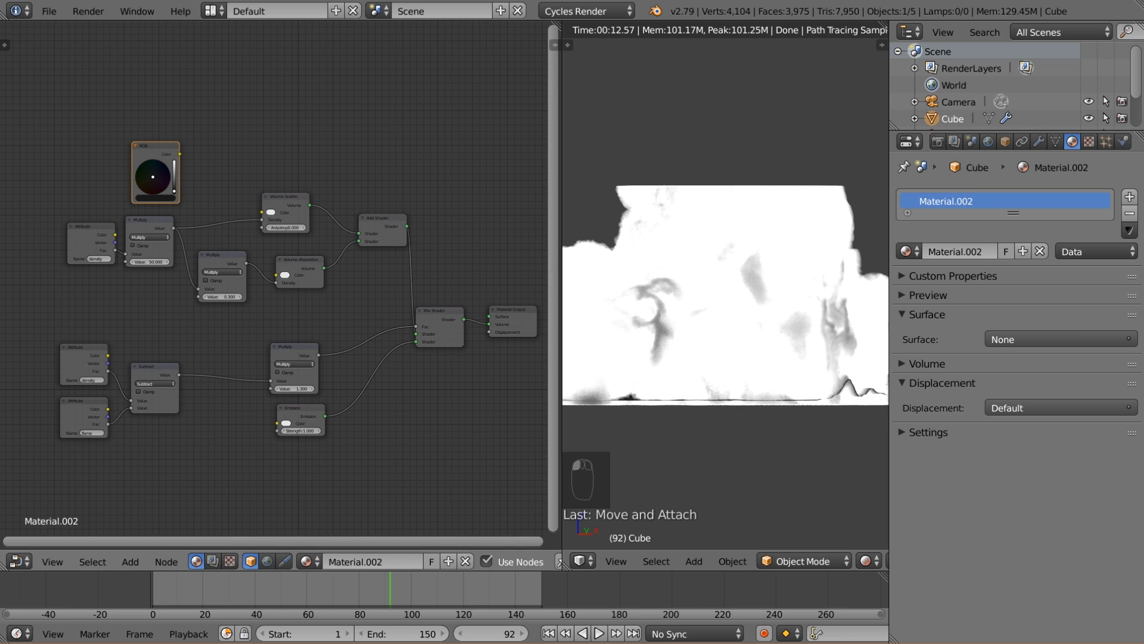
{"action": "left_click_drag", "start_coordinate": [179, 154], "coordinate": [259, 210]}
{"action": "left_click_drag", "start_coordinate": [179, 154], "coordinate": [277, 277]}
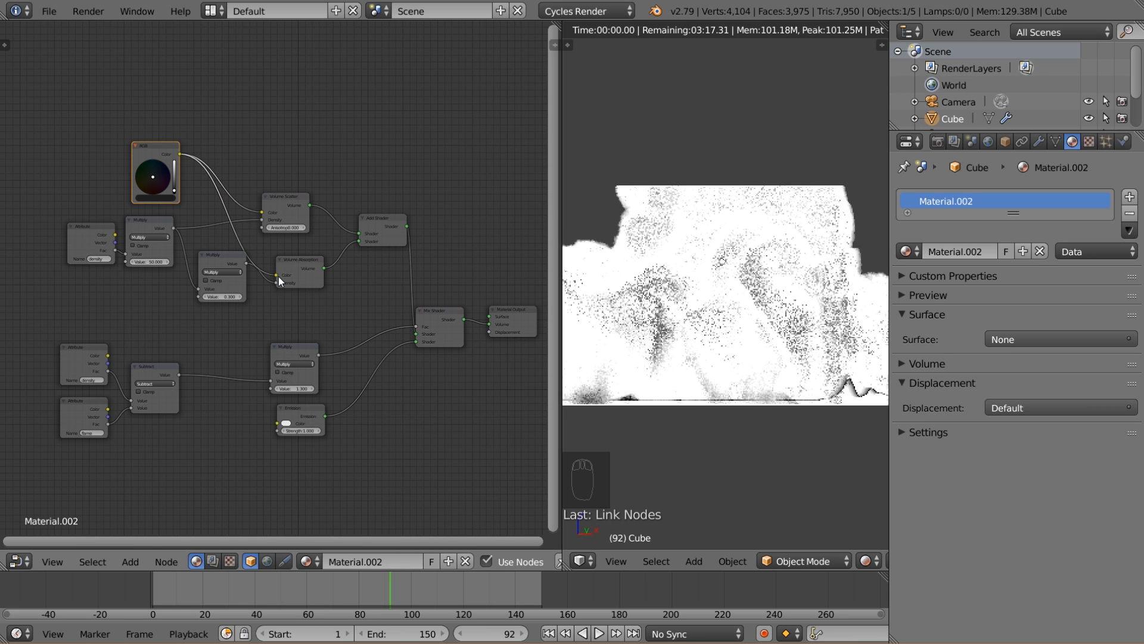
- Move the Material Output and Mix Shader nodes further from the other shaders, and shift Emission to make room before it
{"action": "left_click_drag", "start_coordinate": [432, 314], "coordinate": [438, 308]}
{"action": "left_click_drag", "start_coordinate": [298, 409], "coordinate": [292, 409]}
{"action": "middle_click_drag", "start_coordinate": [383, 406], "coordinate": [341, 278]}
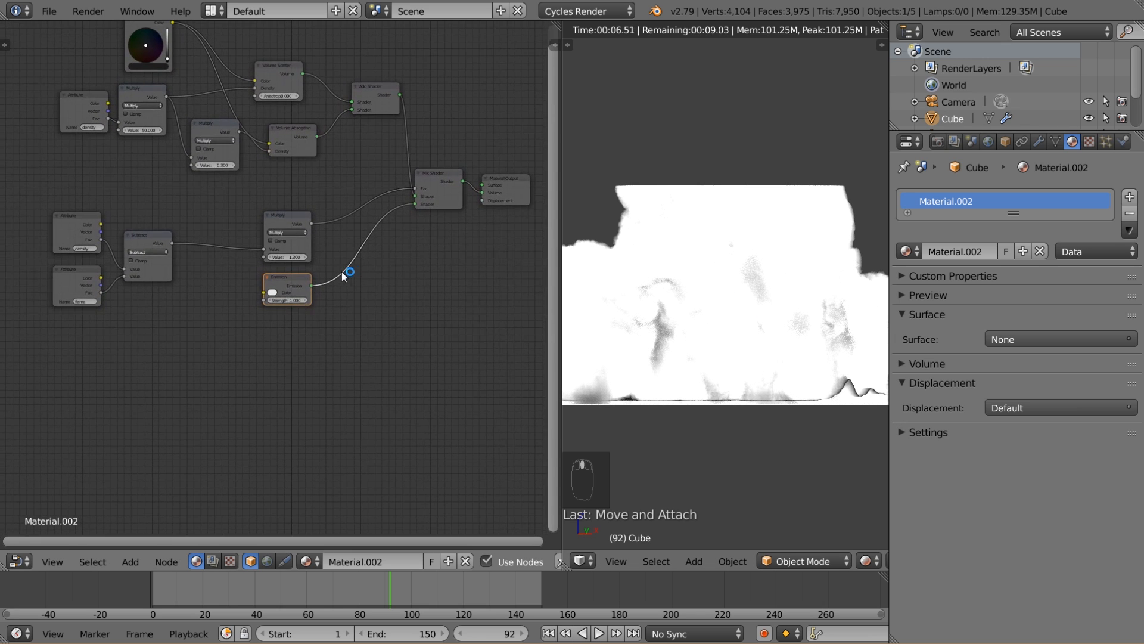
{"action": "scroll", "coordinate": [346, 261], "scroll_direction": "up", "scroll_amount": 1}
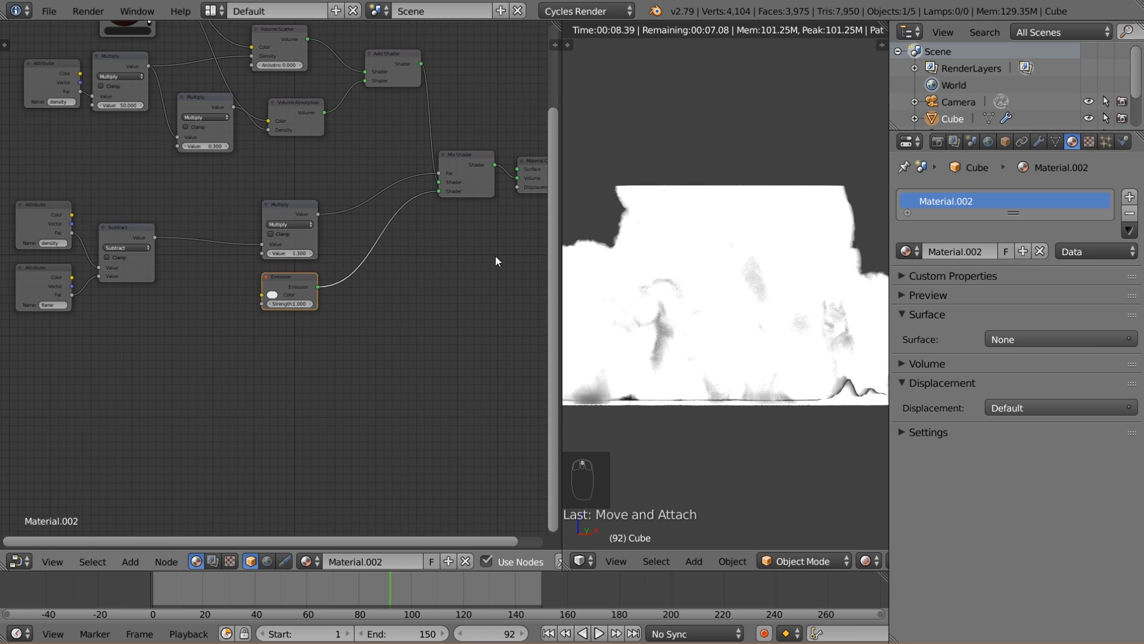
{"action": "middle_click_drag", "start_coordinate": [495, 256], "coordinate": [394, 262]}
{"action": "left_click_drag", "start_coordinate": [438, 174], "coordinate": [483, 168]}
{"action": "left_click_drag", "start_coordinate": [375, 168], "coordinate": [414, 152]}
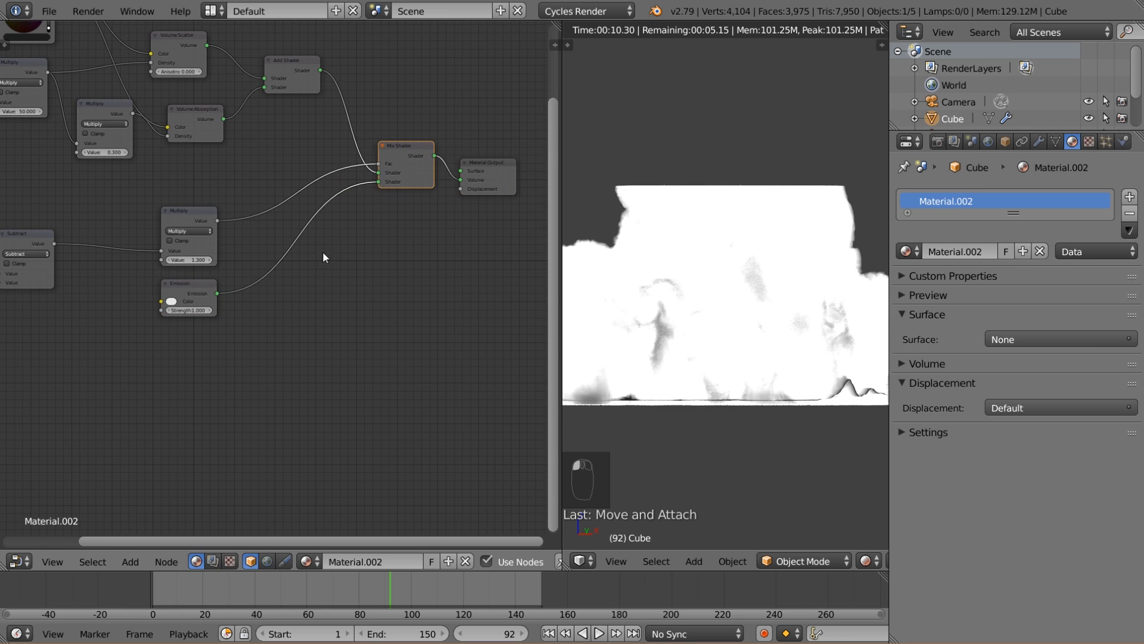
{"action": "middle_click_drag", "start_coordinate": [311, 288], "coordinate": [448, 277]}
{"action": "left_click_drag", "start_coordinate": [336, 273], "coordinate": [356, 275]}
- Add a ColorRamp node below the Subtract node and link the flame Attribute's Fac output to its Fac input
{"action": "key", "text": "shift+a"}
{"action": "mouse_move", "coordinate": [163, 411]}
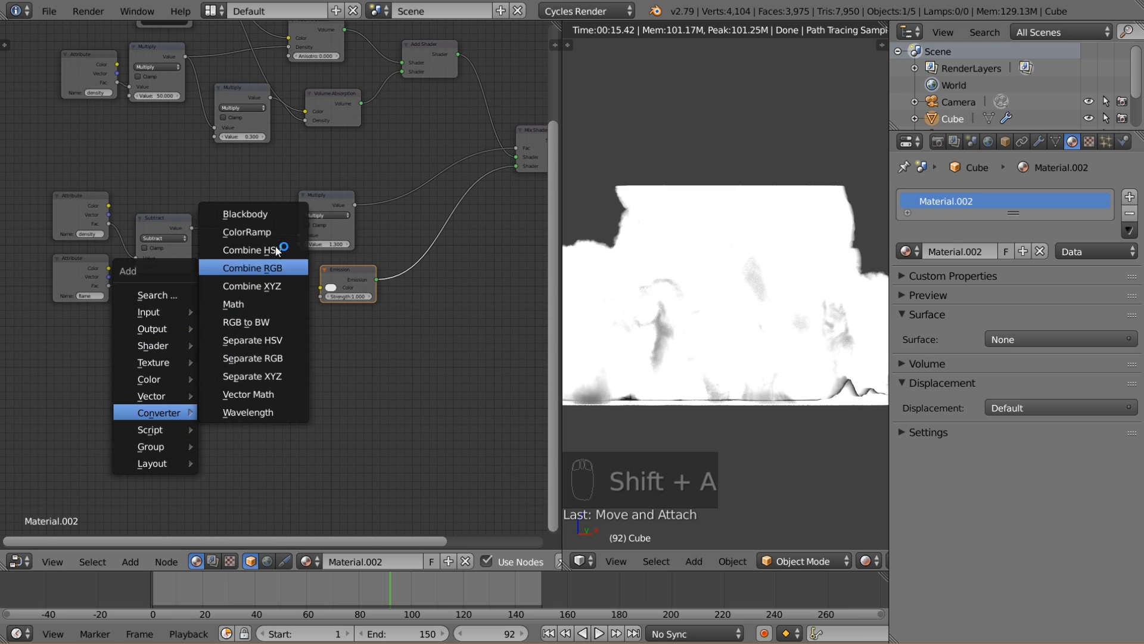
{"action": "left_click", "coordinate": [247, 231]}
{"action": "left_click", "coordinate": [201, 284]}
{"action": "mouse_move", "coordinate": [94, 270]}
{"action": "left_mouse_down"}
{"action": "mouse_move", "coordinate": [56, 272]}
{"action": "mouse_move", "coordinate": [110, 277]}
{"action": "left_mouse_up"}
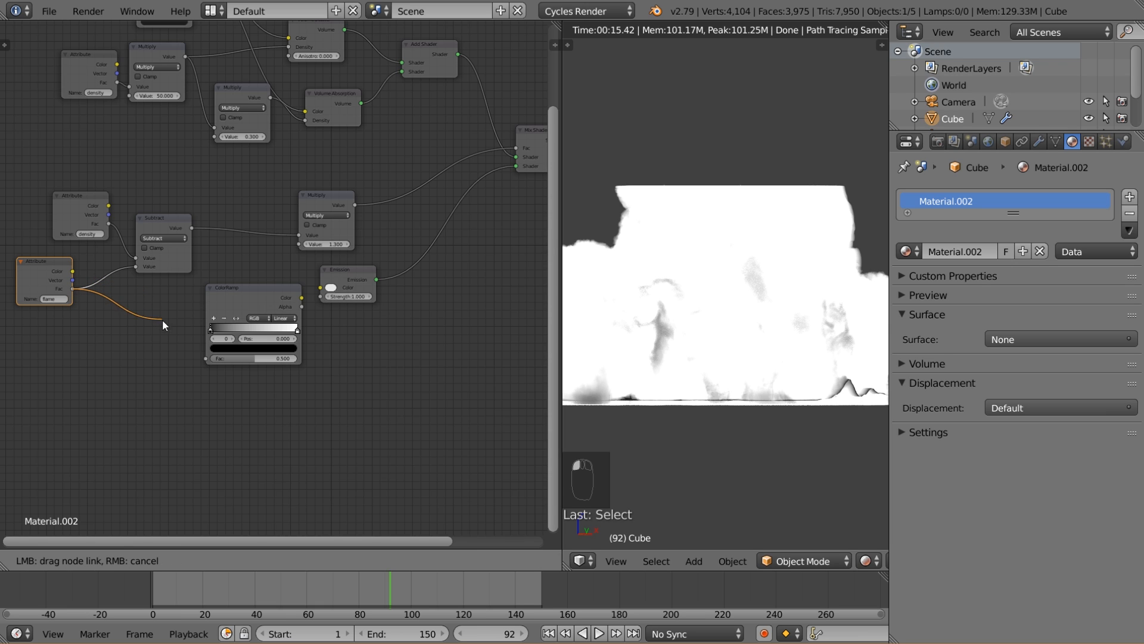
{"action": "left_click_drag", "start_coordinate": [163, 321], "coordinate": [209, 358]}
{"action": "left_click_drag", "start_coordinate": [244, 296], "coordinate": [245, 293]}
- Add a ColorRamp stop at position 0.682 and colour it bright yellow-orange
{"action": "scroll", "coordinate": [278, 295], "scroll_direction": "up", "scroll_amount": 2}
{"action": "scroll", "coordinate": [348, 332], "scroll_direction": "up", "scroll_amount": 3}
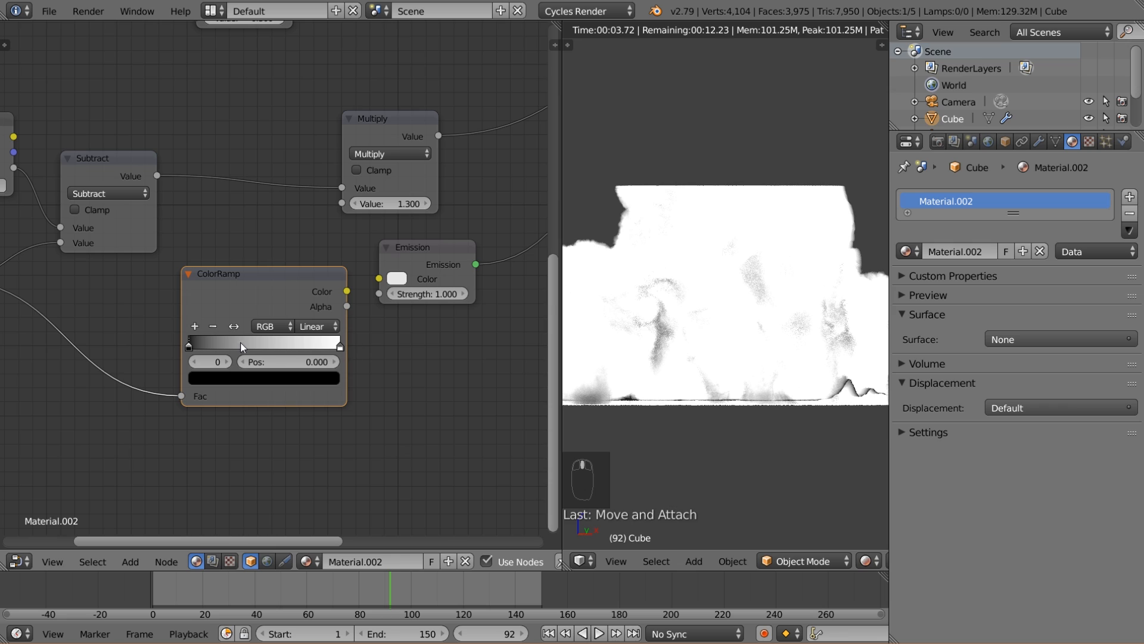
{"action": "left_click", "coordinate": [190, 348]}
{"action": "left_click", "coordinate": [291, 344], "text": "ctrl"}
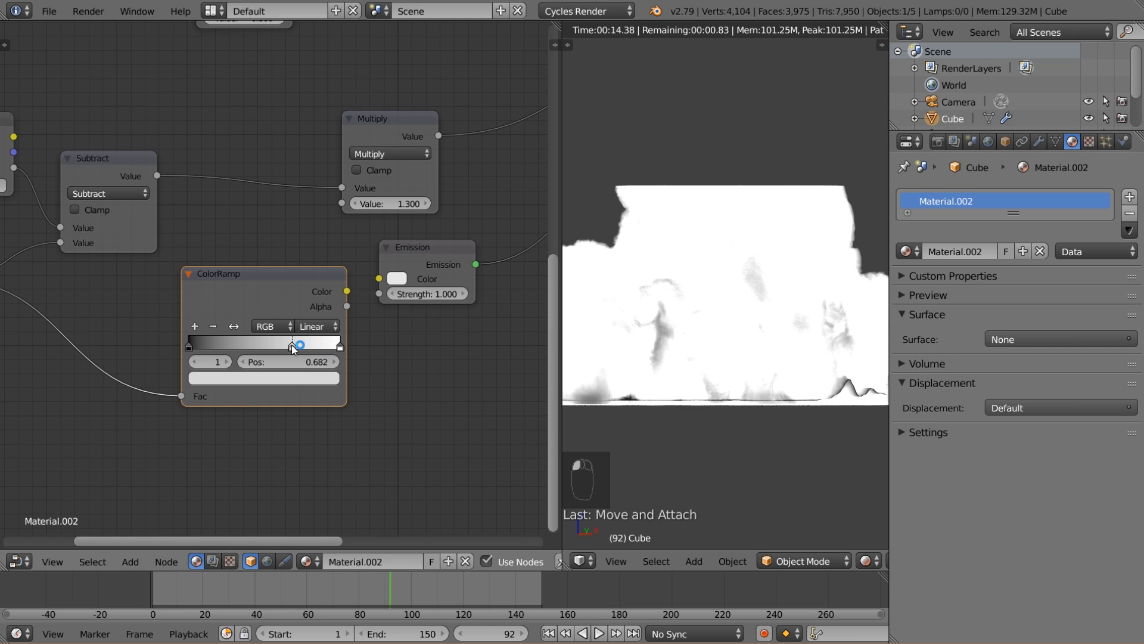
{"action": "left_click", "coordinate": [284, 379]}
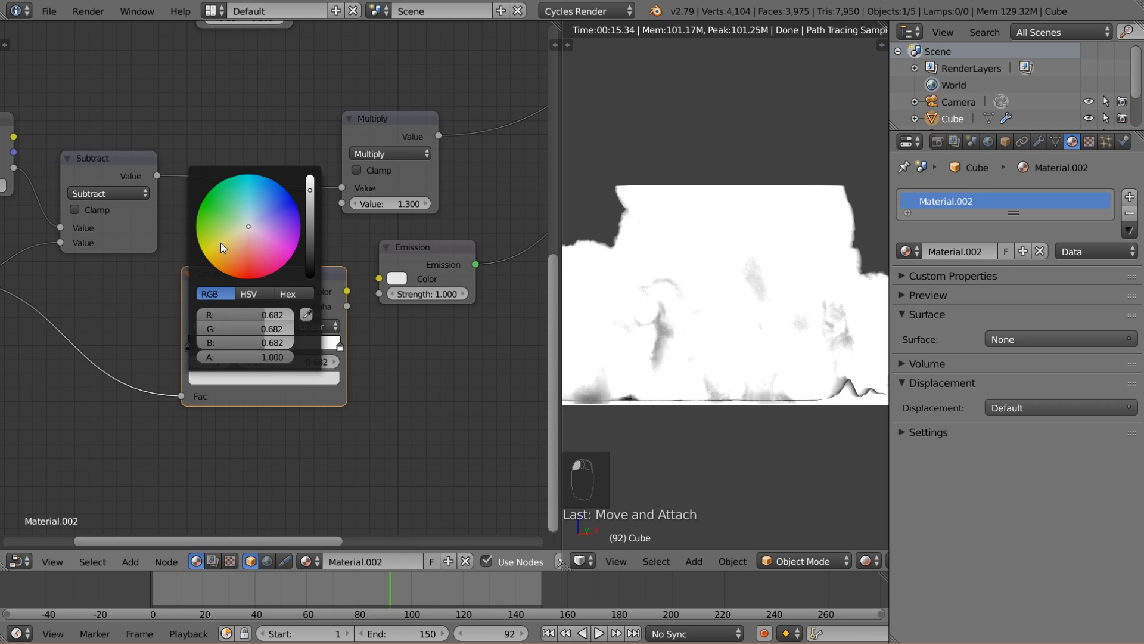
{"action": "left_click_drag", "start_coordinate": [221, 242], "coordinate": [223, 249]}
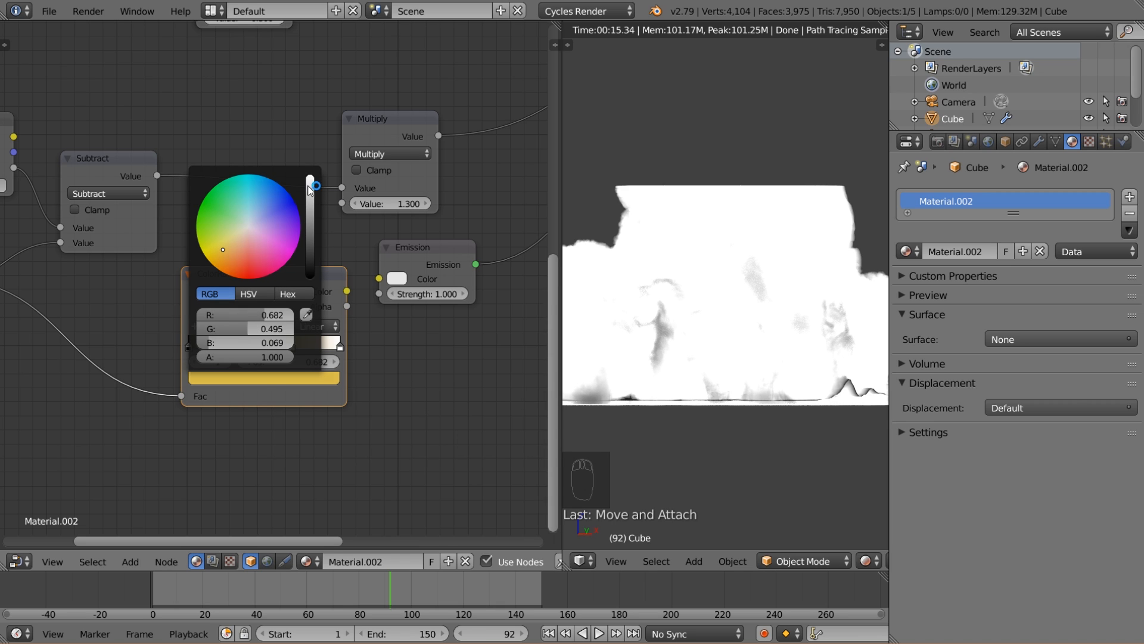
{"action": "left_click_drag", "start_coordinate": [308, 186], "coordinate": [309, 177]}
{"action": "left_click_drag", "start_coordinate": [224, 250], "coordinate": [223, 253]}
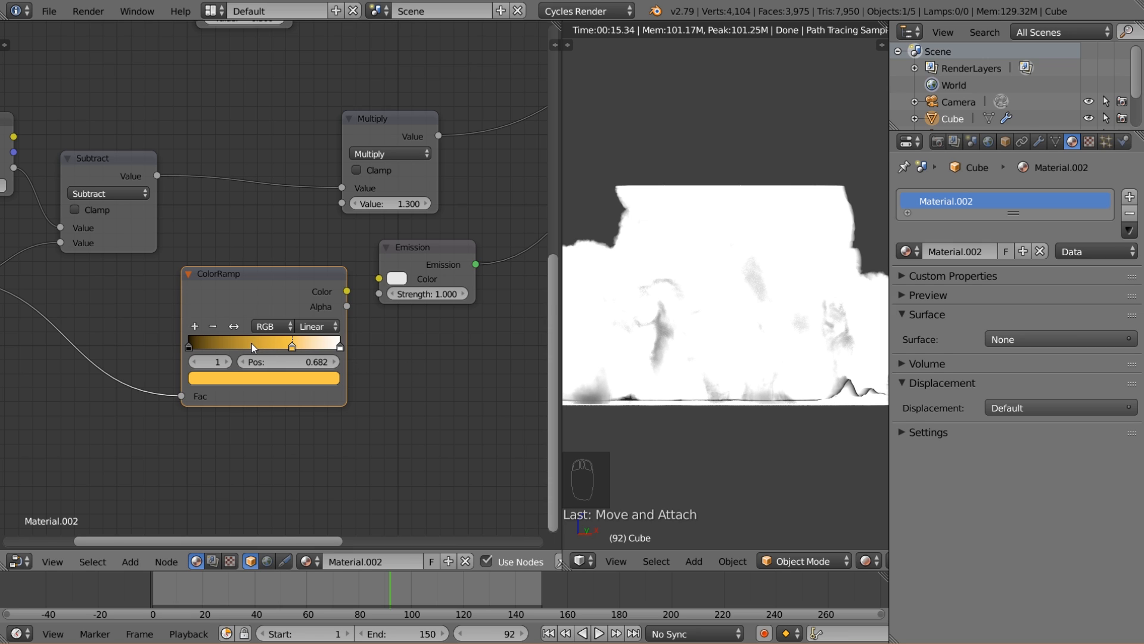
- Add a ColorRamp stop at position 0.417 and colour it orange
{"action": "left_click", "coordinate": [252, 343], "text": "ctrl"}
{"action": "left_click", "coordinate": [252, 378]}
{"action": "left_click_drag", "start_coordinate": [236, 261], "coordinate": [234, 271]}
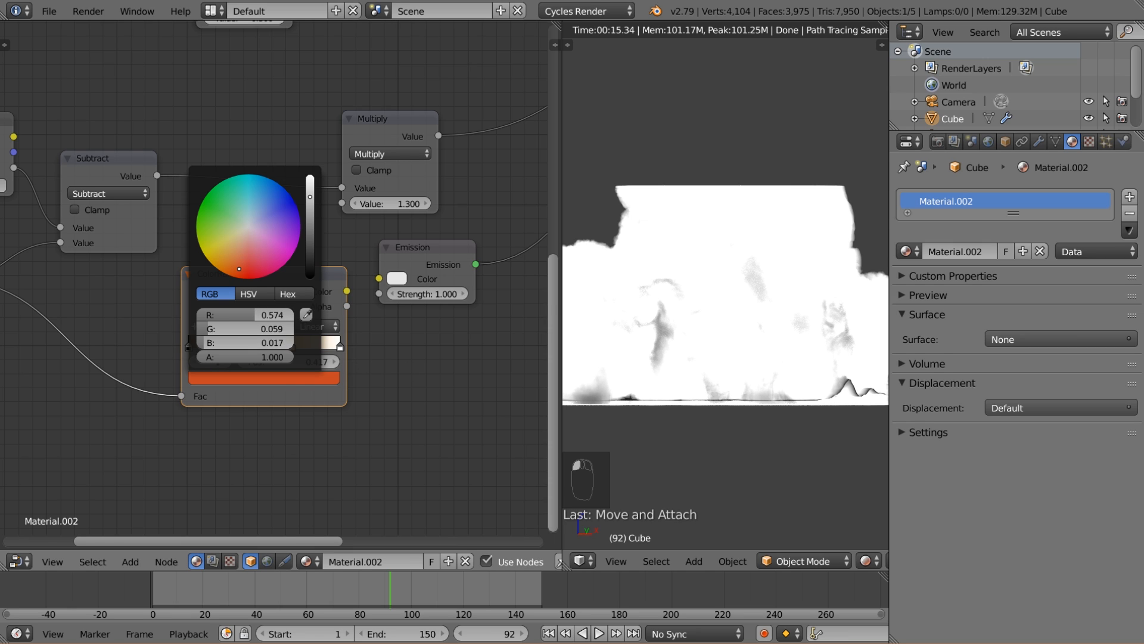
{"action": "scroll", "coordinate": [289, 221], "scroll_direction": "up", "scroll_amount": 1}
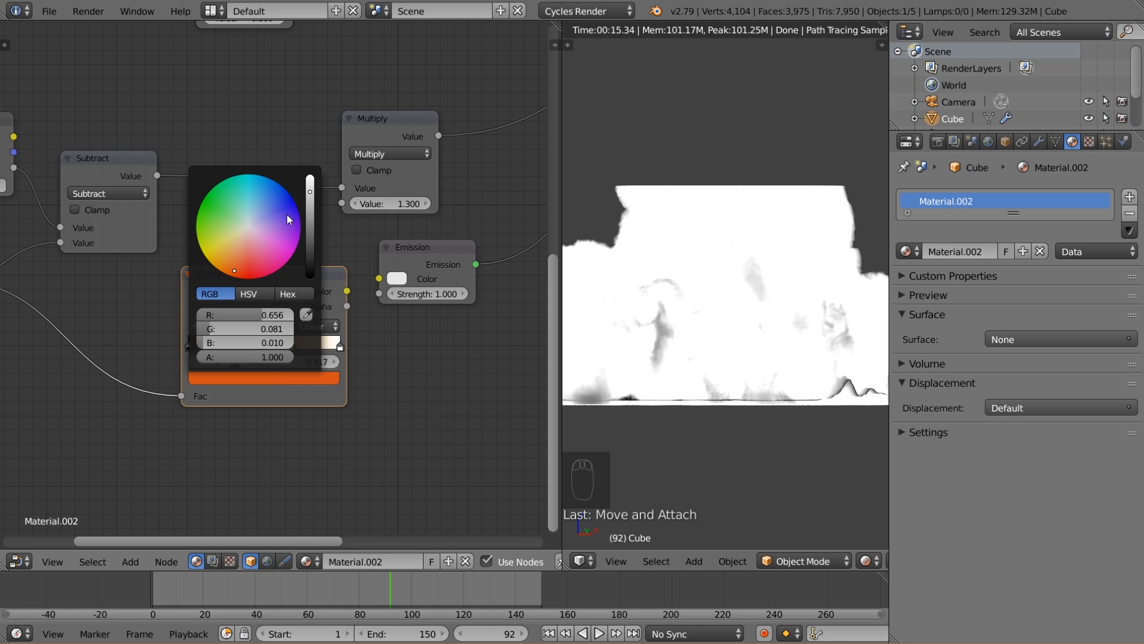
{"action": "mouse_move", "coordinate": [231, 273]}
{"action": "left_mouse_down"}
{"action": "mouse_move", "coordinate": [244, 263]}
{"action": "mouse_move", "coordinate": [234, 266]}
{"action": "left_mouse_up"}
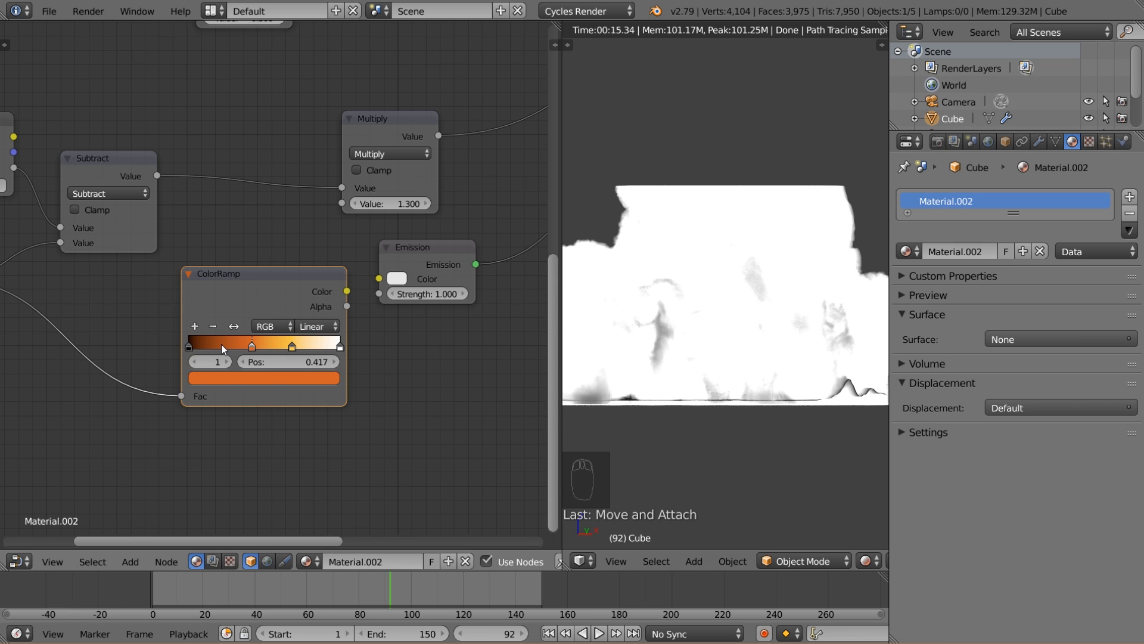
- Add a dark red ColorRamp stop at position 0.205 and link the ramp's Color output to the Emission node's Color
{"action": "left_click", "coordinate": [221, 344]}
{"action": "left_click", "coordinate": [241, 379]}
{"action": "left_click_drag", "start_coordinate": [263, 255], "coordinate": [240, 272]}
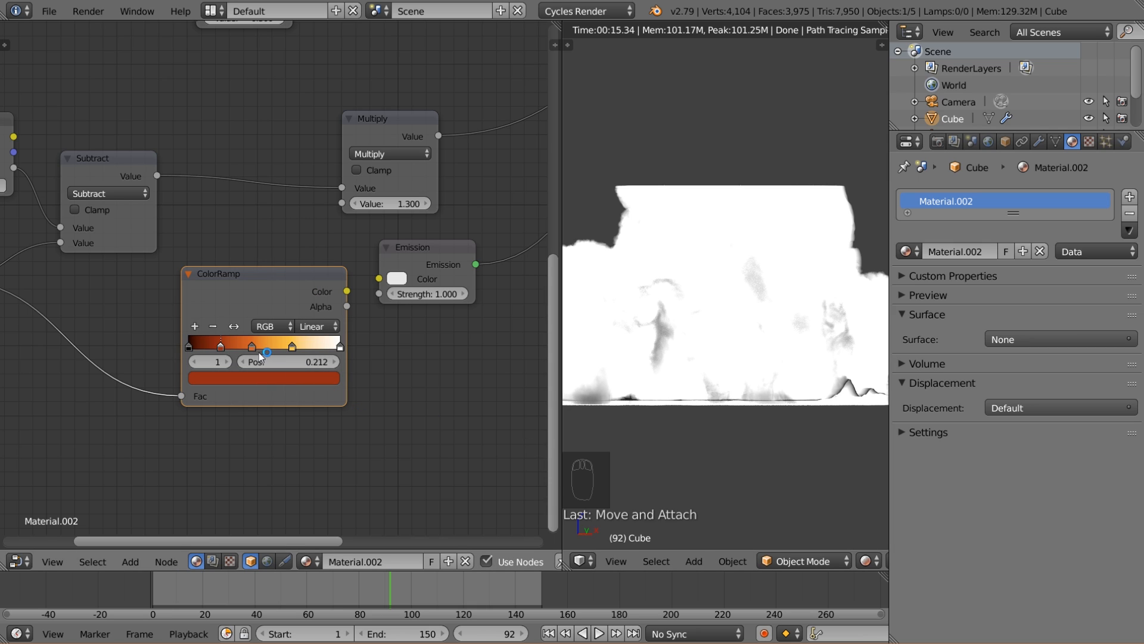
{"action": "left_click_drag", "start_coordinate": [216, 343], "coordinate": [216, 342]}
{"action": "left_click_drag", "start_coordinate": [349, 295], "coordinate": [385, 285]}
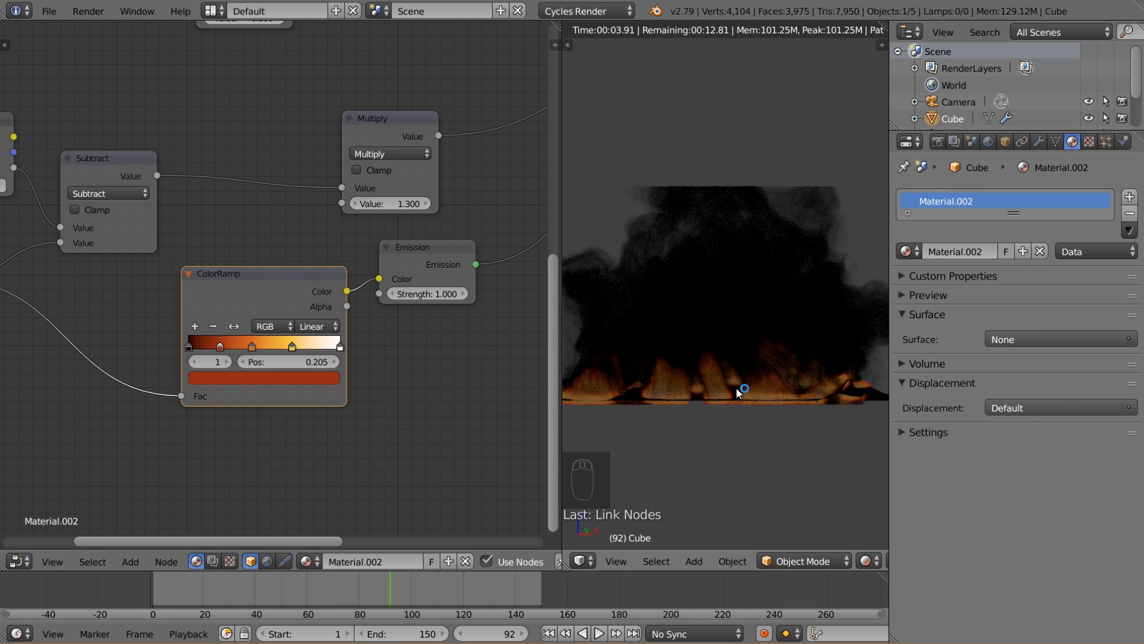
- Reposition the Emission and ColorRamp nodes to leave more space between them below the 1.3 Multiply node
{"action": "scroll", "coordinate": [369, 369], "scroll_direction": "down", "scroll_amount": 1}
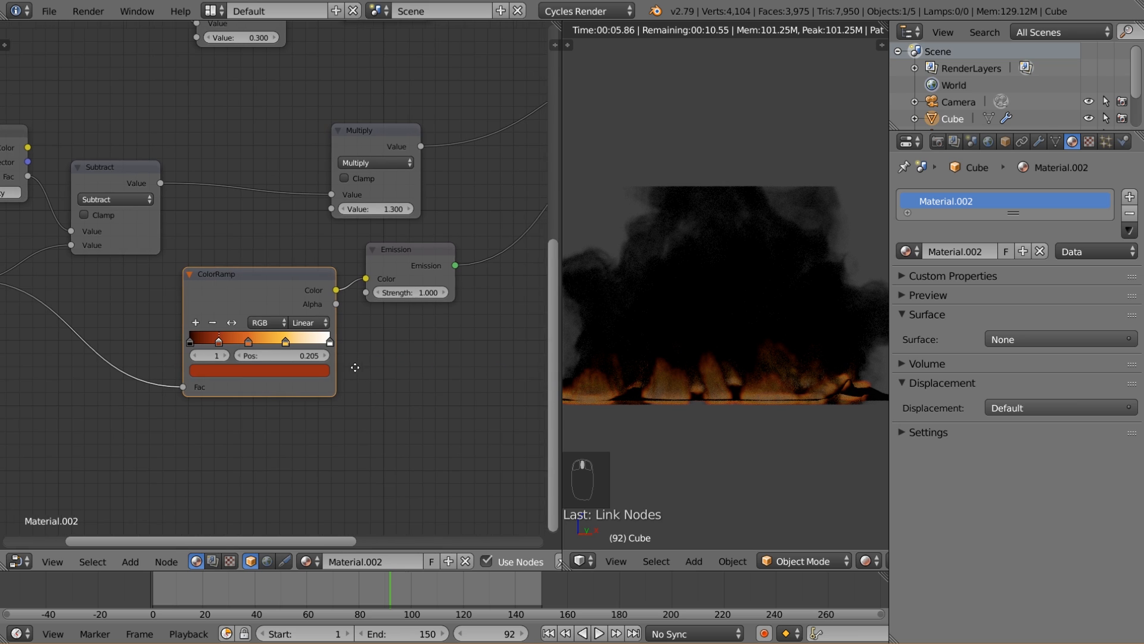
{"action": "middle_click_drag", "start_coordinate": [369, 368], "coordinate": [191, 365]}
{"action": "scroll", "coordinate": [320, 336], "scroll_direction": "down", "scroll_amount": 2}
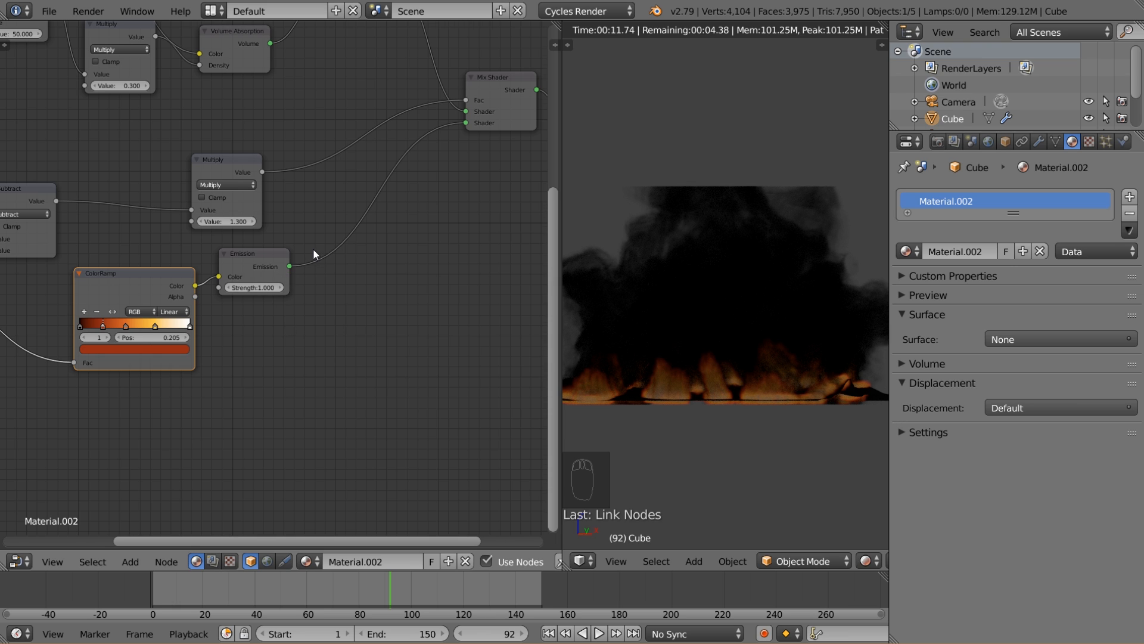
{"action": "scroll", "coordinate": [313, 248], "scroll_direction": "down", "scroll_amount": 1}
{"action": "middle_click_drag", "start_coordinate": [312, 248], "coordinate": [319, 272]}
{"action": "left_click_drag", "start_coordinate": [268, 278], "coordinate": [301, 291]}
{"action": "scroll", "coordinate": [301, 291], "scroll_direction": "up", "scroll_amount": 1}
{"action": "middle_click_drag", "start_coordinate": [261, 385], "coordinate": [276, 361]}
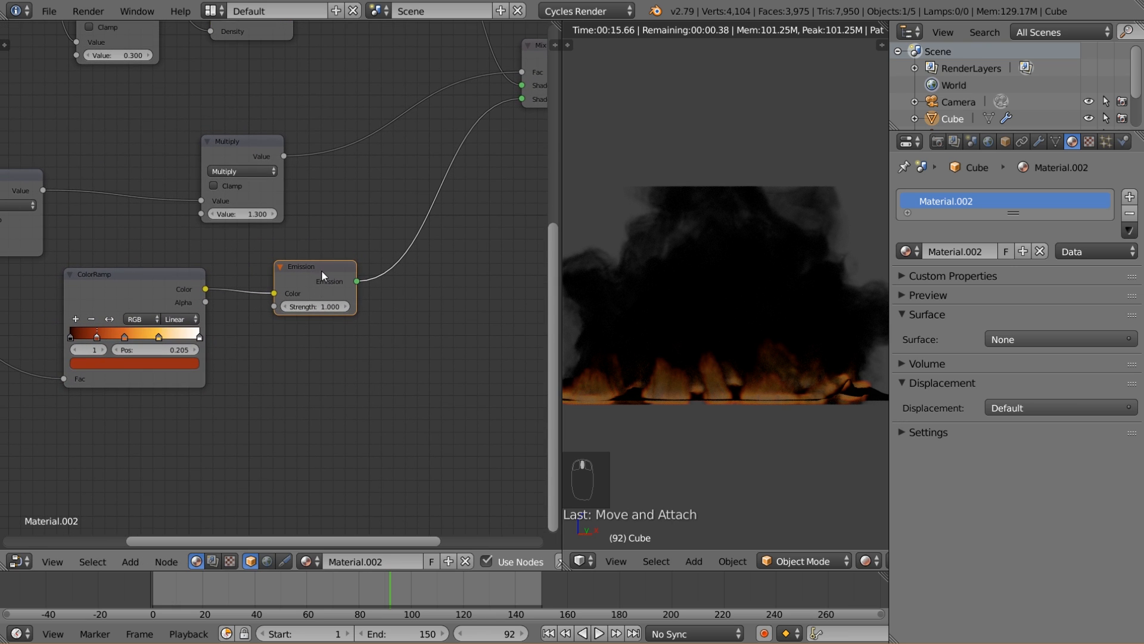
{"action": "left_click_drag", "start_coordinate": [320, 279], "coordinate": [312, 296]}
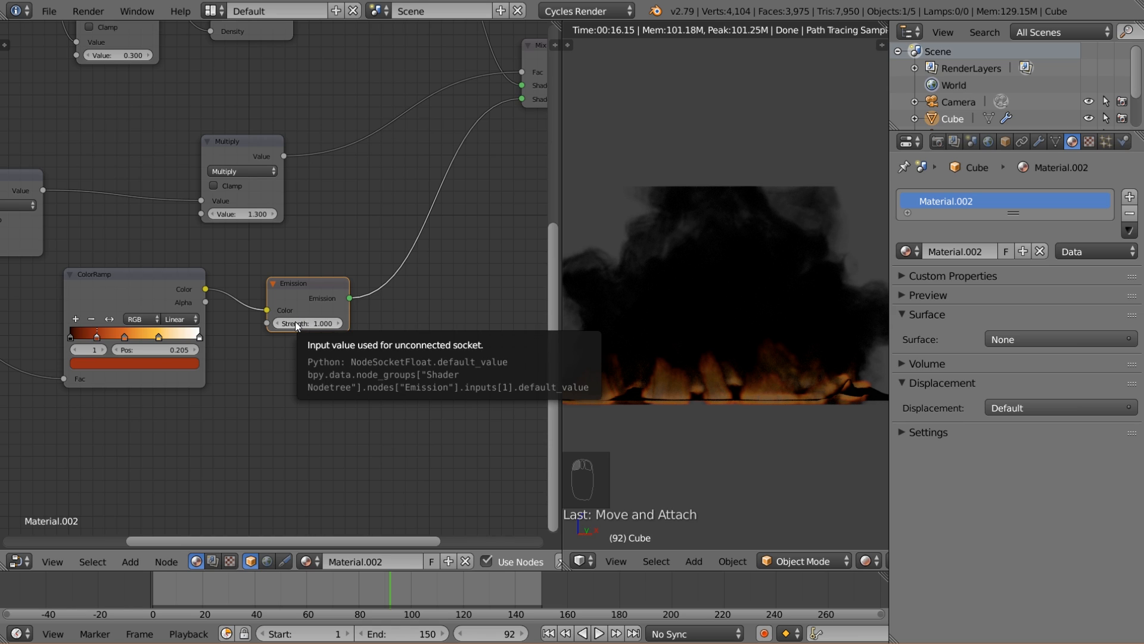
{"action": "left_click_drag", "start_coordinate": [163, 279], "coordinate": [167, 258]}
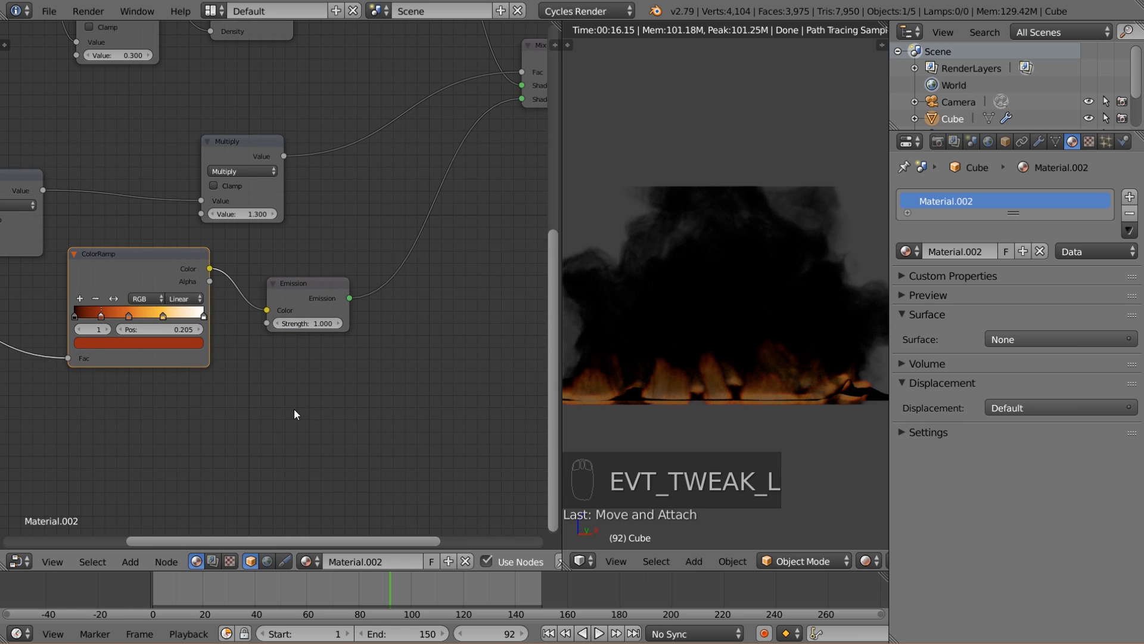
{"action": "scroll", "coordinate": [317, 391], "scroll_direction": "down", "scroll_amount": 2}
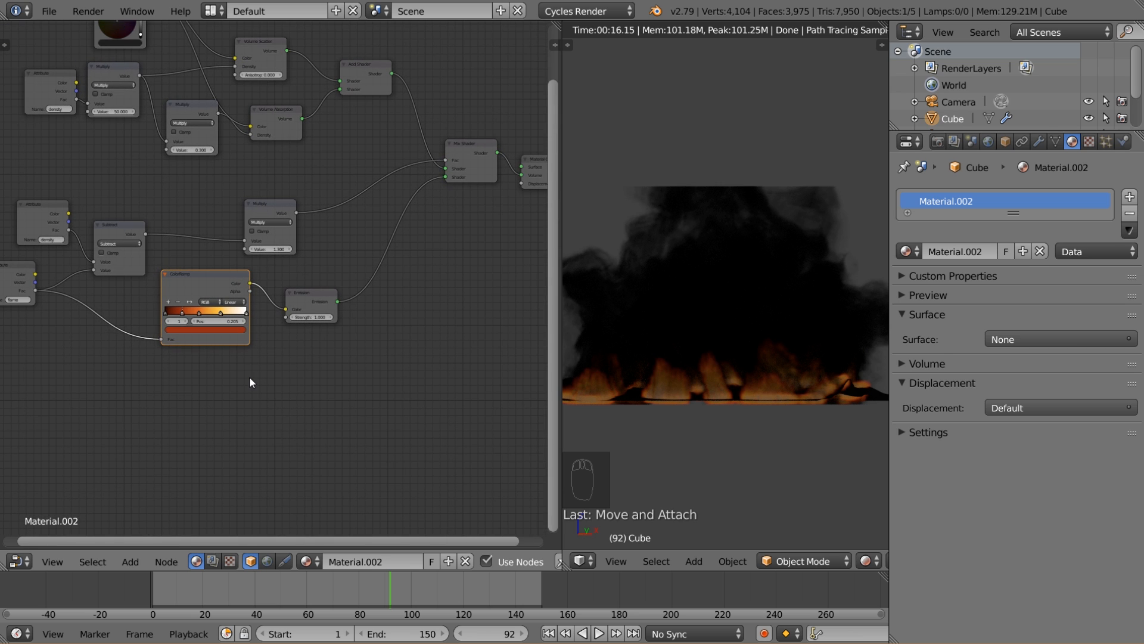
{"action": "scroll", "coordinate": [249, 376], "scroll_direction": "up", "scroll_amount": 2}
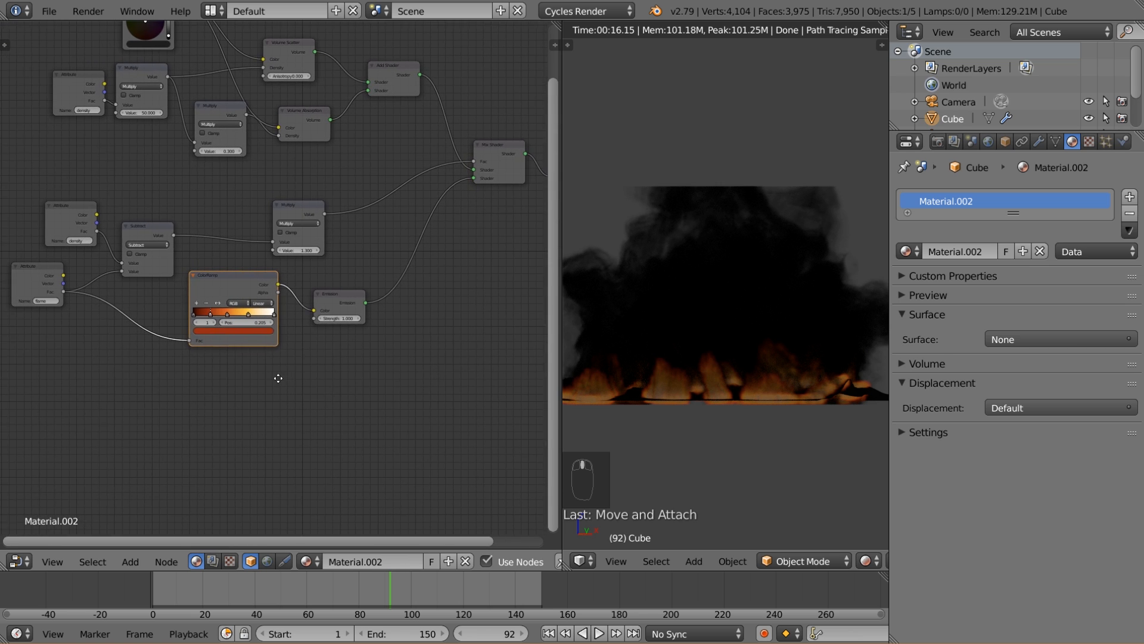
{"action": "left_click", "coordinate": [383, 290]}
{"action": "left_click_drag", "start_coordinate": [383, 289], "coordinate": [386, 290]}
- Add a Math node below the ColorRamp and set its operation to Multiply
{"action": "middle_click_drag", "start_coordinate": [312, 376], "coordinate": [336, 350]}
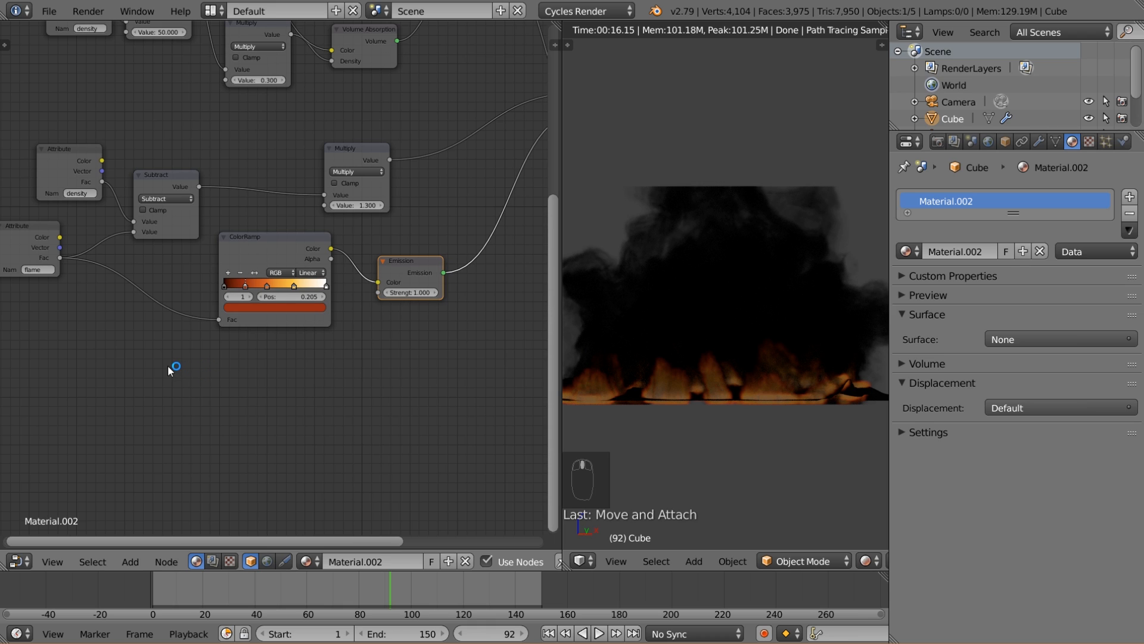
{"action": "key", "text": "shift+a"}
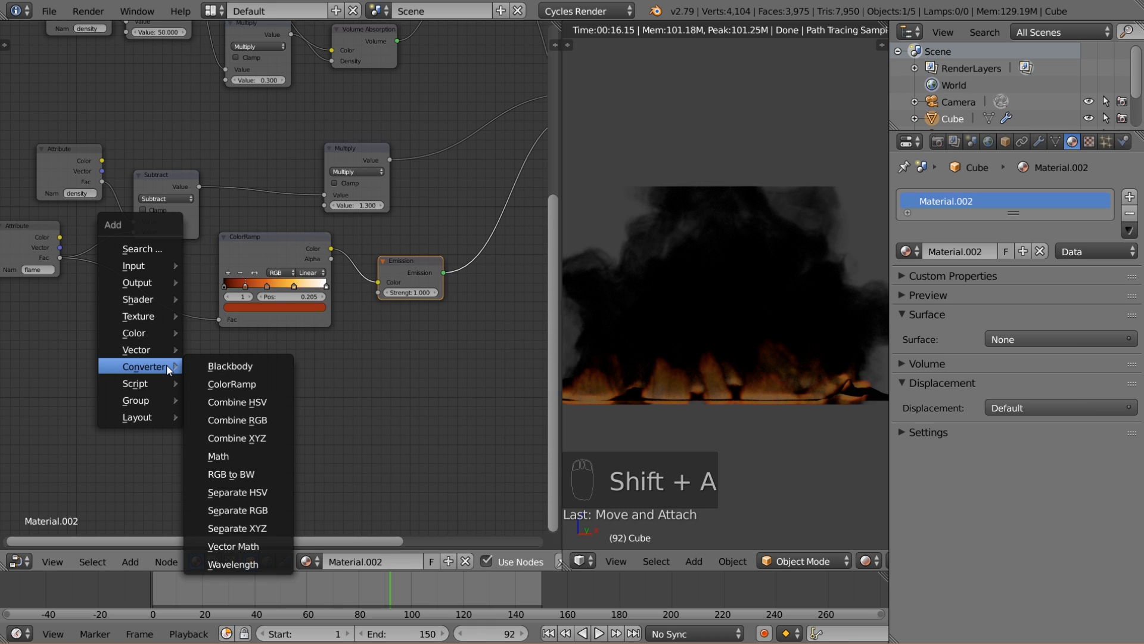
{"action": "left_click", "coordinate": [218, 456]}
{"action": "left_click", "coordinate": [143, 357]}
{"action": "left_click", "coordinate": [172, 381]}
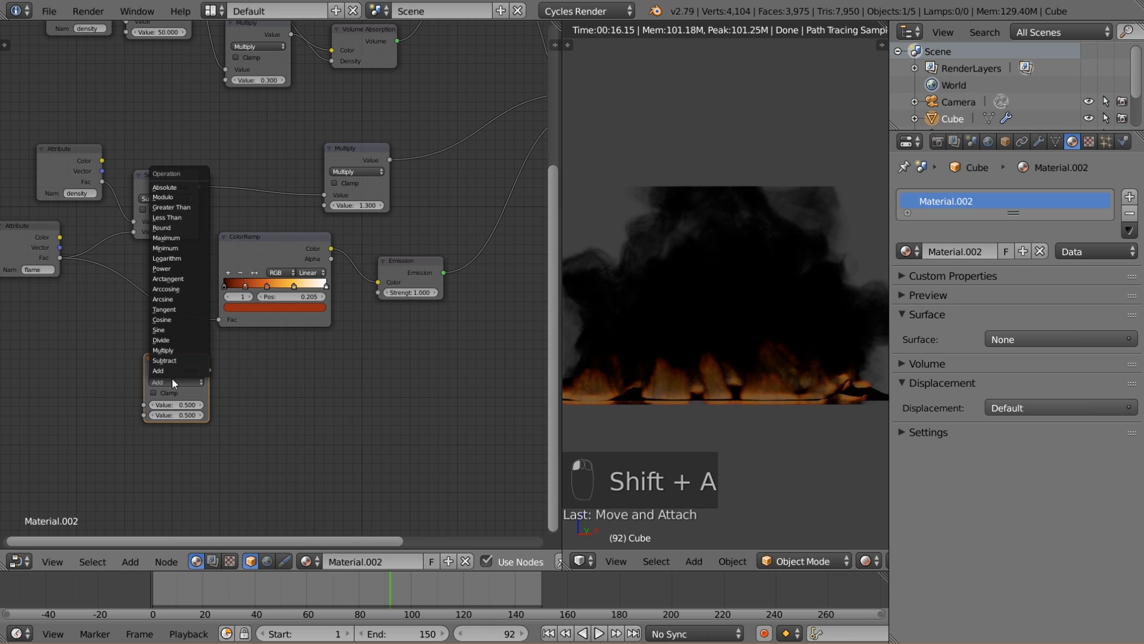
{"action": "left_click", "coordinate": [174, 350]}
{"action": "left_click_drag", "start_coordinate": [241, 380], "coordinate": [226, 405]}
- Duplicate the new Multiply node, place the copy up beside it below the ColorRamp, and set its operation to Greater Than
{"action": "key", "text": "shift+d"}
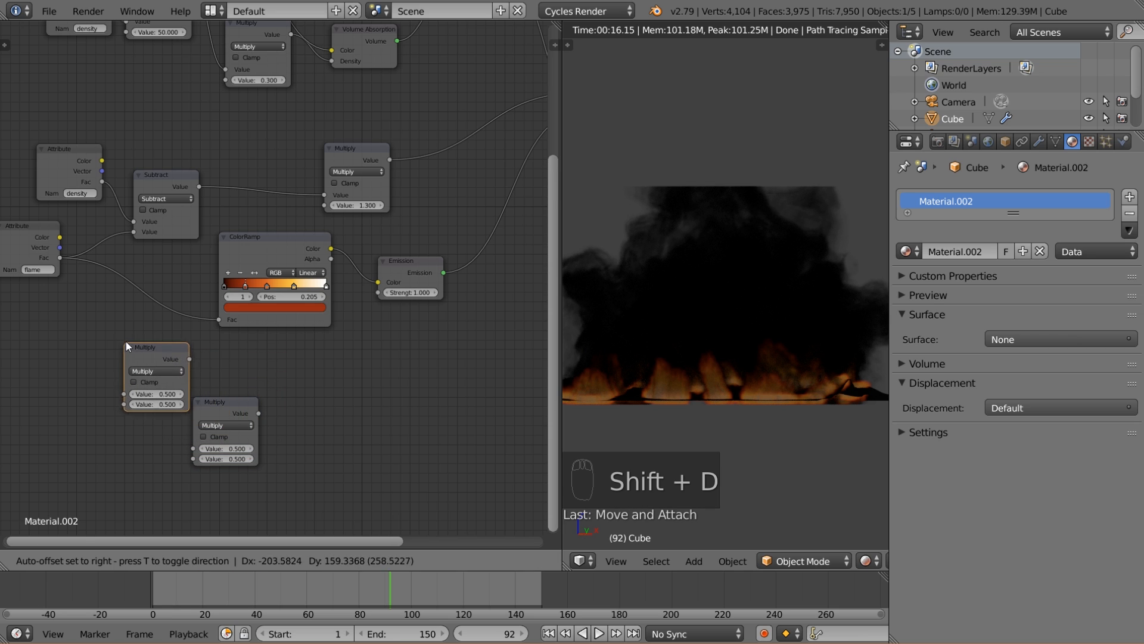
{"action": "left_click", "coordinate": [121, 325]}
{"action": "left_click", "coordinate": [131, 353]}
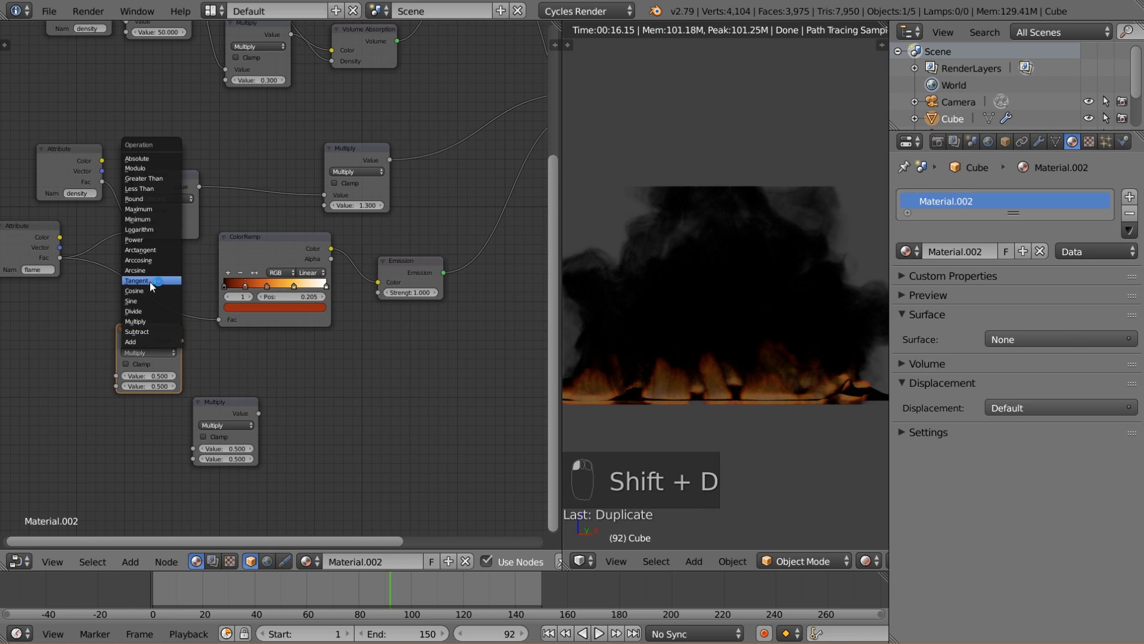
{"action": "left_click", "coordinate": [164, 178]}
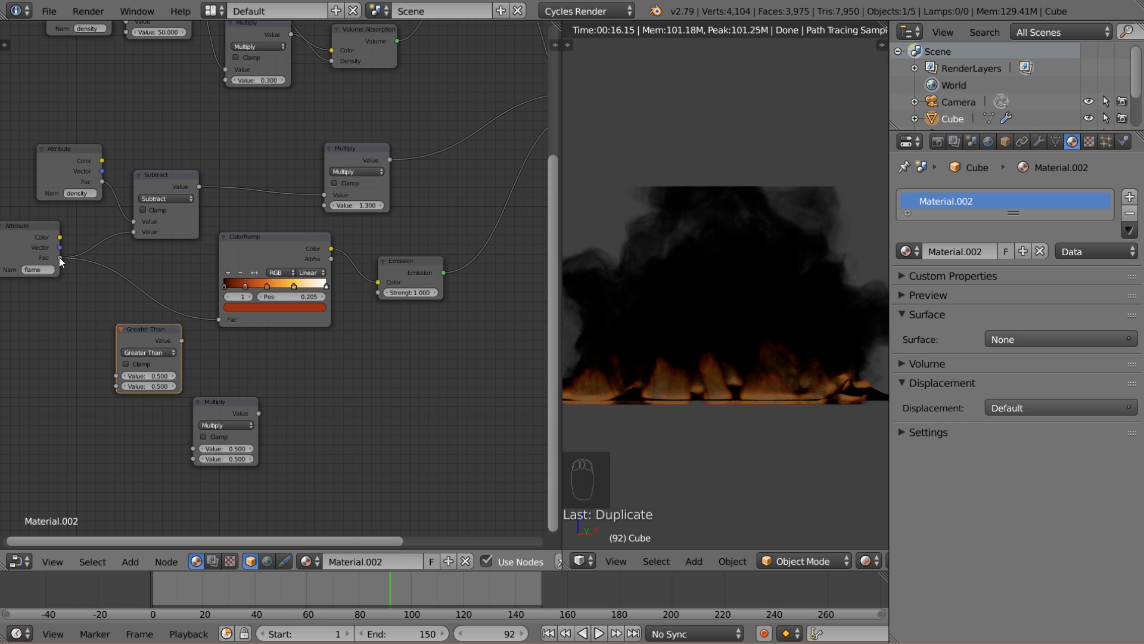
- Link the flame attribute's Fac to the Greater Than node's second value and set its first value to 0.180
{"action": "left_click_drag", "start_coordinate": [59, 257], "coordinate": [101, 235]}
{"action": "left_click_drag", "start_coordinate": [114, 351], "coordinate": [125, 387]}
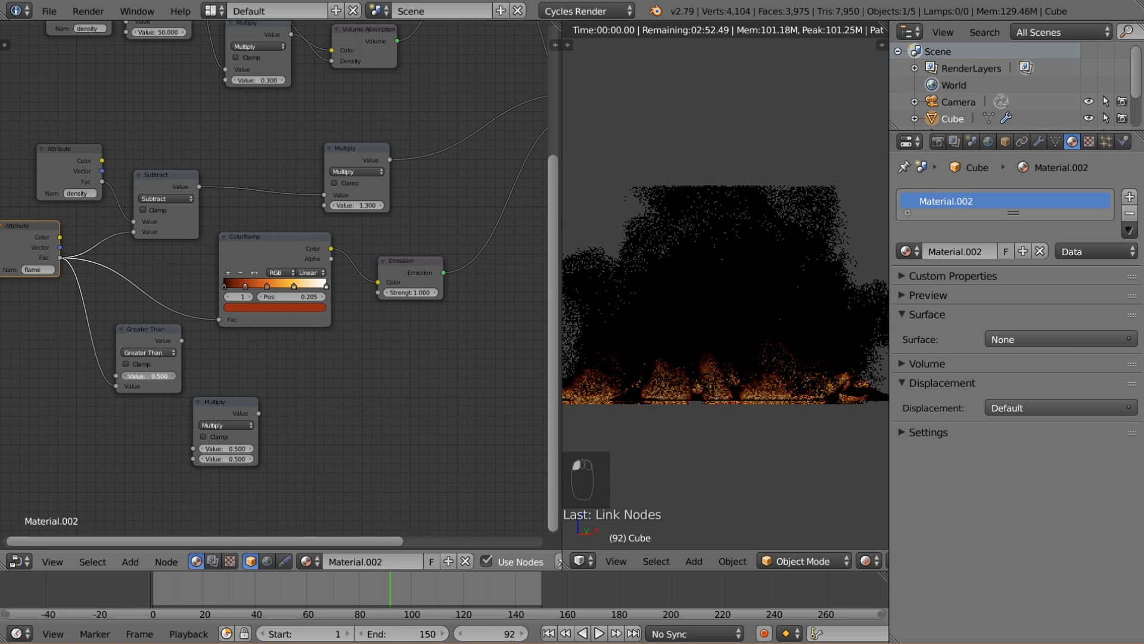
{"action": "left_click", "coordinate": [149, 375]}
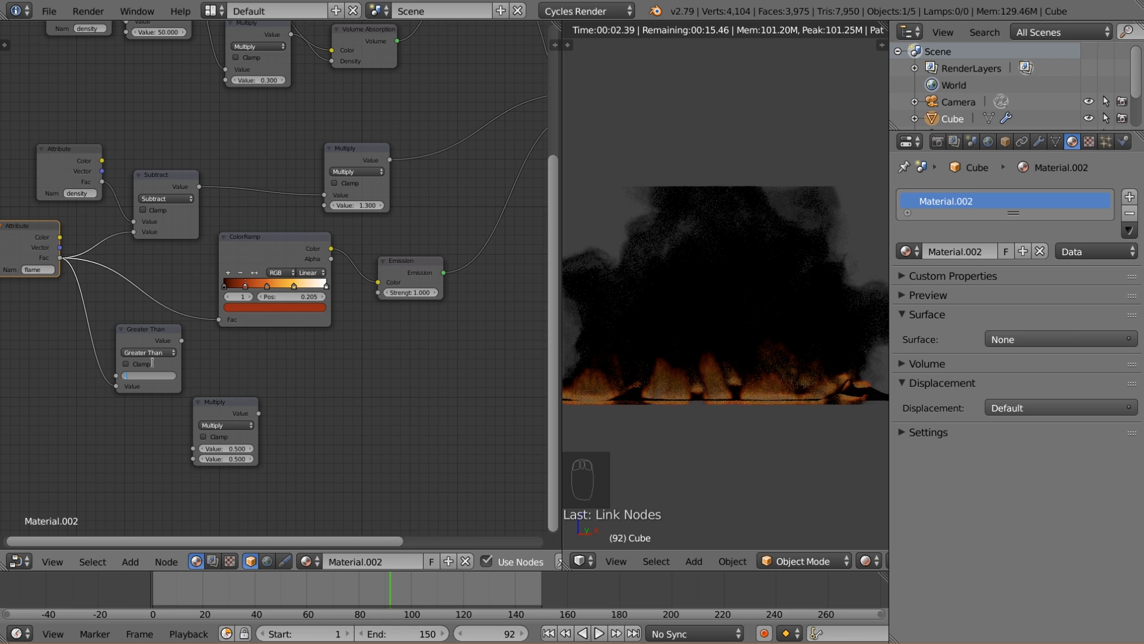
{"action": "key", "text": "Return"}
{"action": "mouse_move", "coordinate": [152, 337]}
{"action": "left_mouse_down"}
{"action": "mouse_move", "coordinate": [166, 339]}
{"action": "mouse_move", "coordinate": [138, 325]}
{"action": "left_mouse_up"}
{"action": "middle_click_drag", "start_coordinate": [228, 376], "coordinate": [291, 362]}
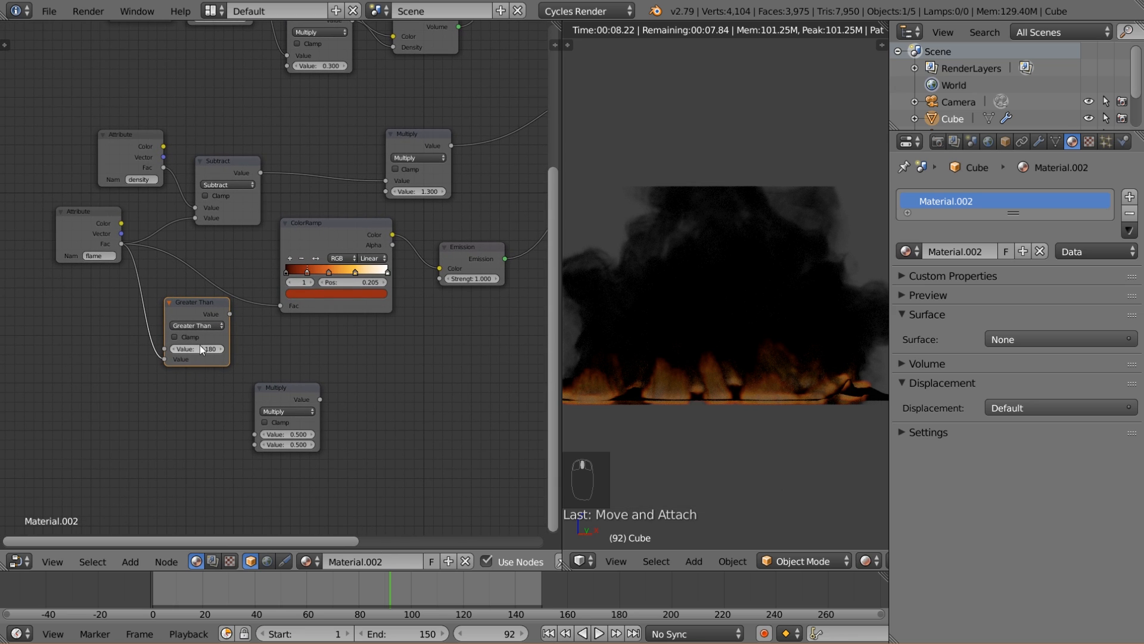
{"action": "left_click", "coordinate": [201, 326]}
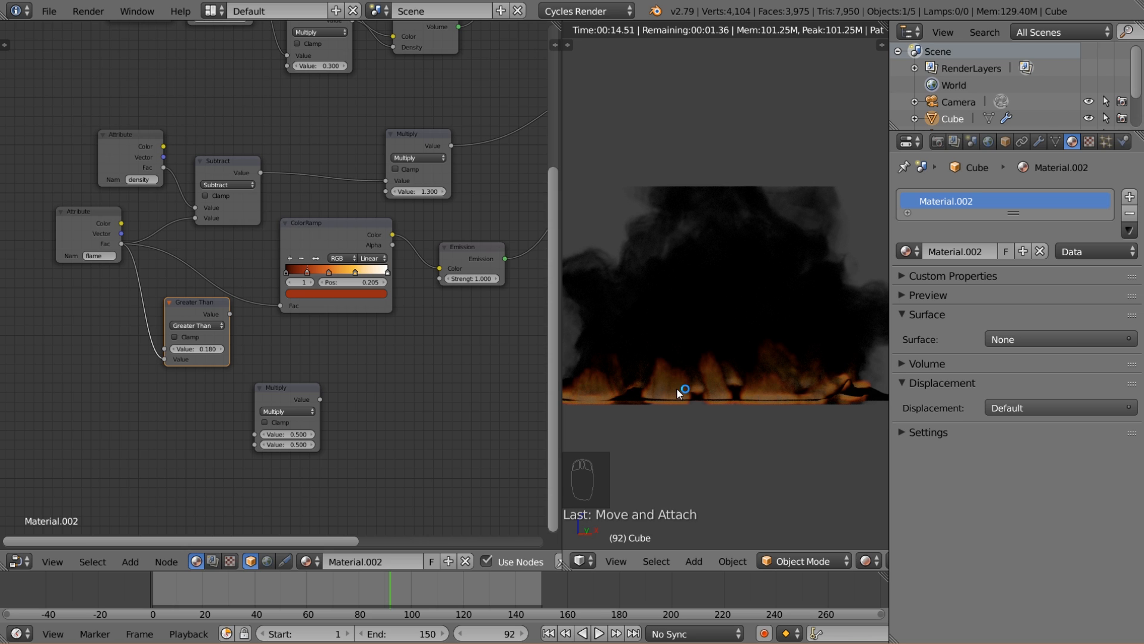
- Link the Greater Than output and the flame attribute's Fac to the two values of the unconnected Multiply node
{"action": "left_click_drag", "start_coordinate": [230, 314], "coordinate": [255, 436]}
{"action": "left_click_drag", "start_coordinate": [294, 390], "coordinate": [324, 363]}
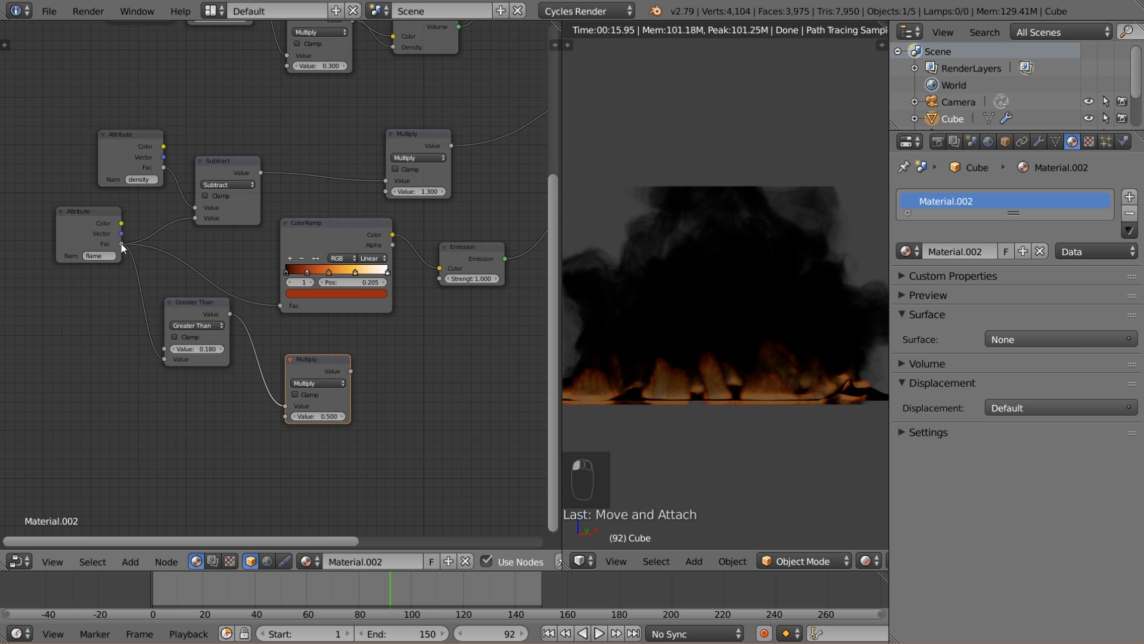
{"action": "left_click_drag", "start_coordinate": [121, 244], "coordinate": [290, 418]}
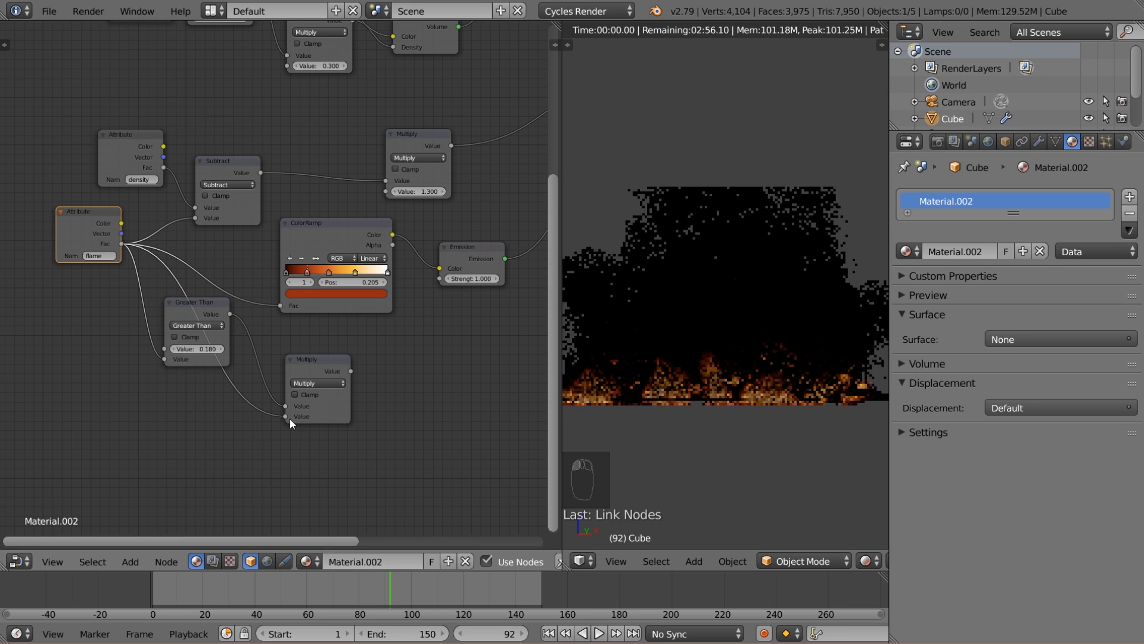
- Duplicate that Multiply node below the Emission node and link the original's output to the copy's first value
{"action": "middle_click_drag", "start_coordinate": [407, 392], "coordinate": [274, 396]}
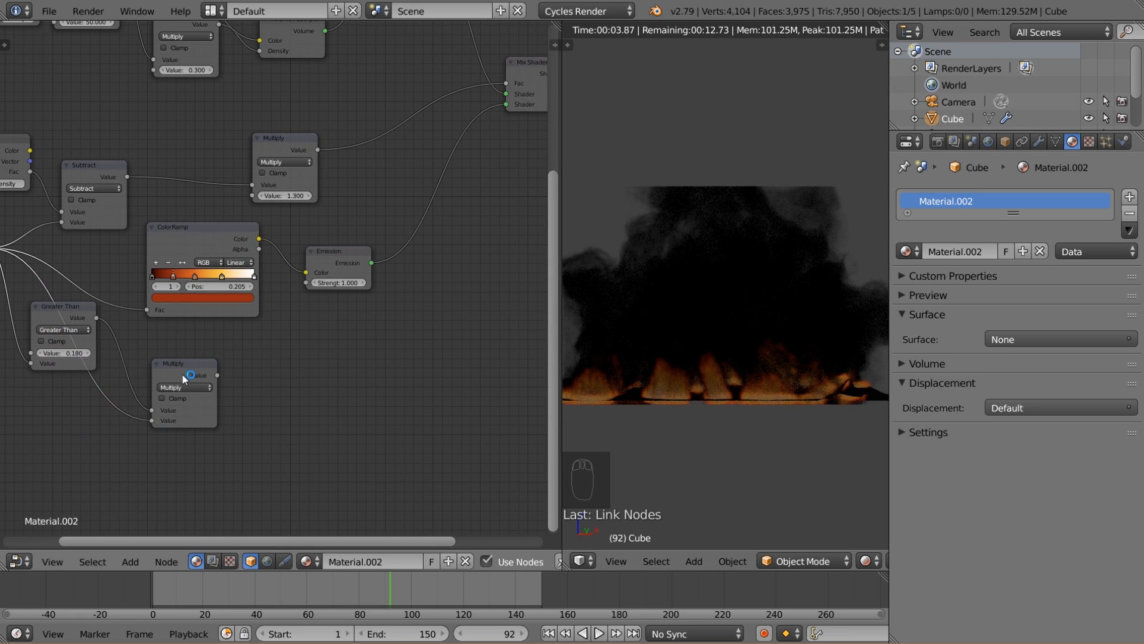
{"action": "left_click", "coordinate": [165, 374]}
{"action": "key", "text": "shift+d"}
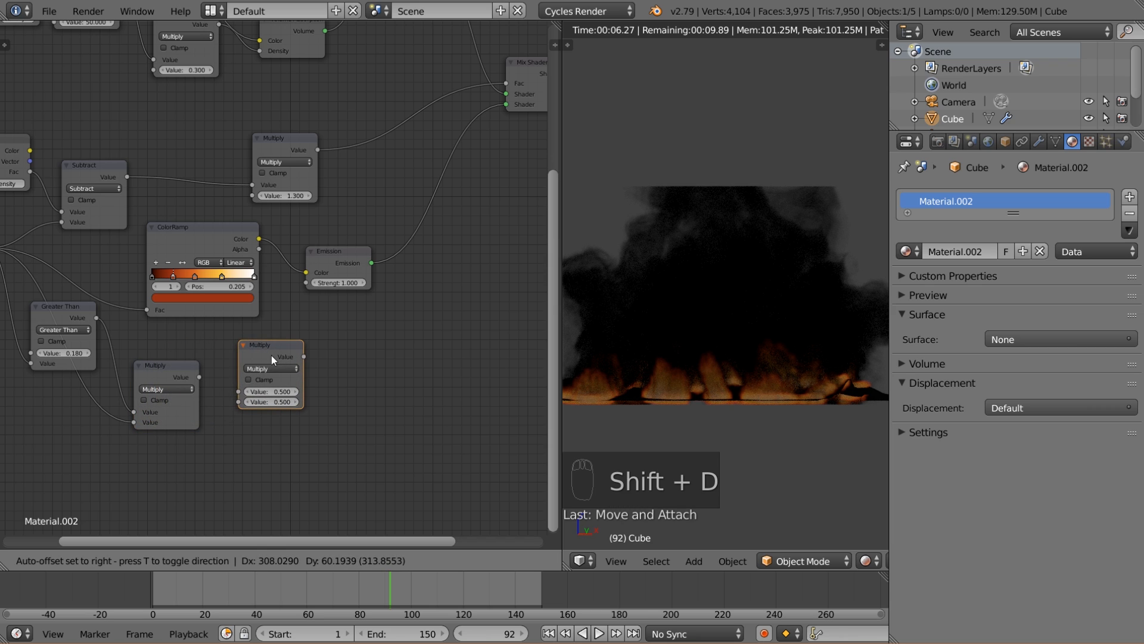
{"action": "left_click", "coordinate": [269, 355]}
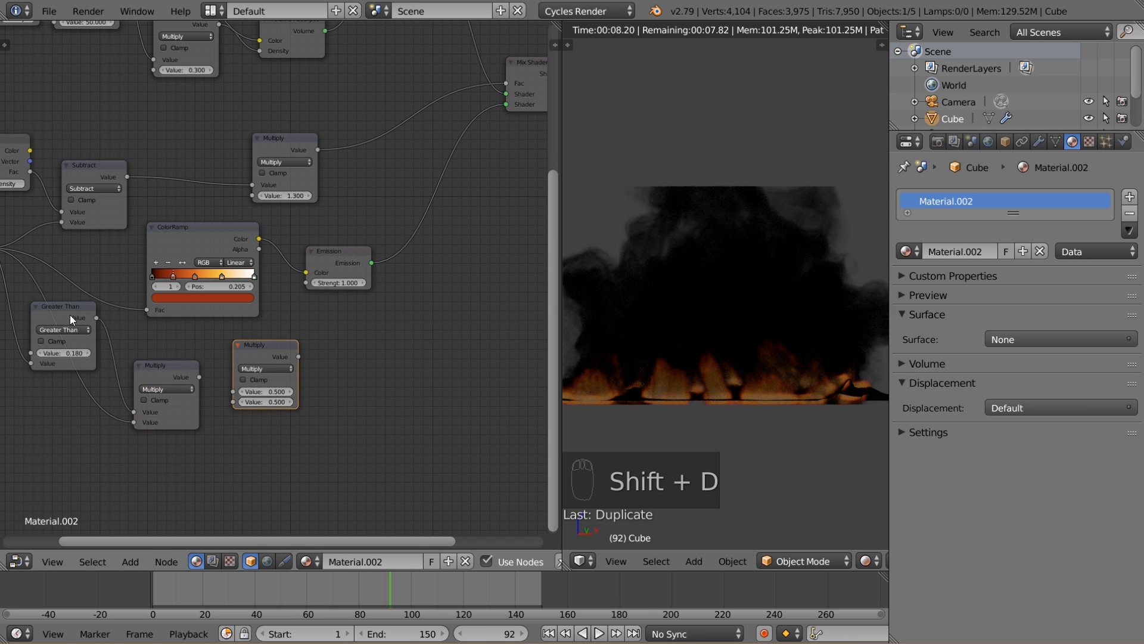
{"action": "left_click", "coordinate": [192, 366]}
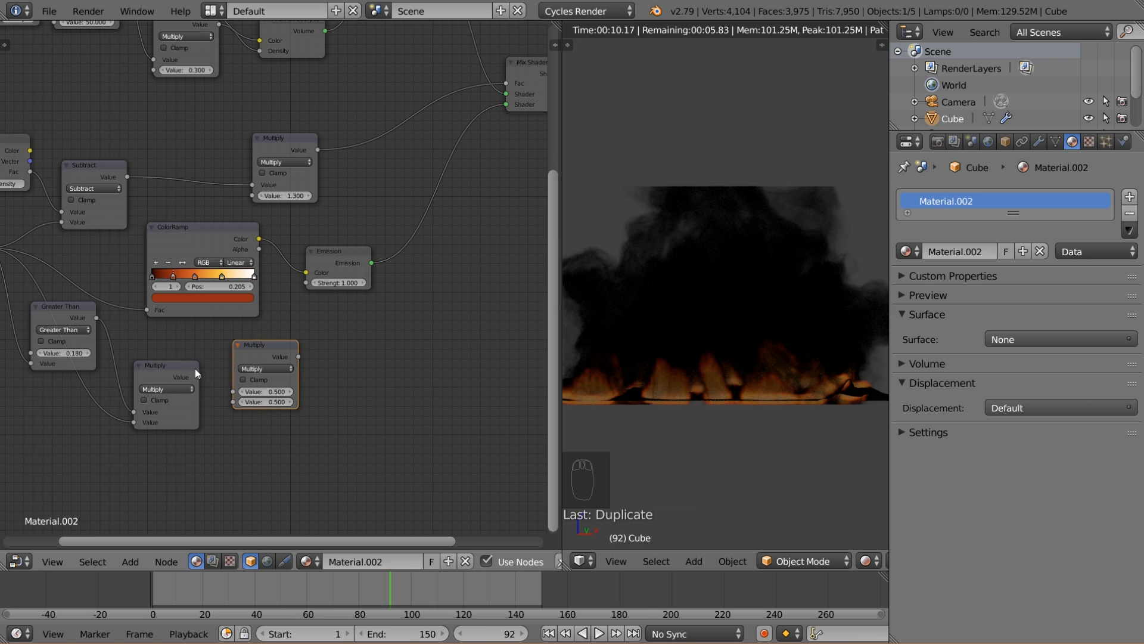
{"action": "left_click_drag", "start_coordinate": [199, 376], "coordinate": [237, 397]}
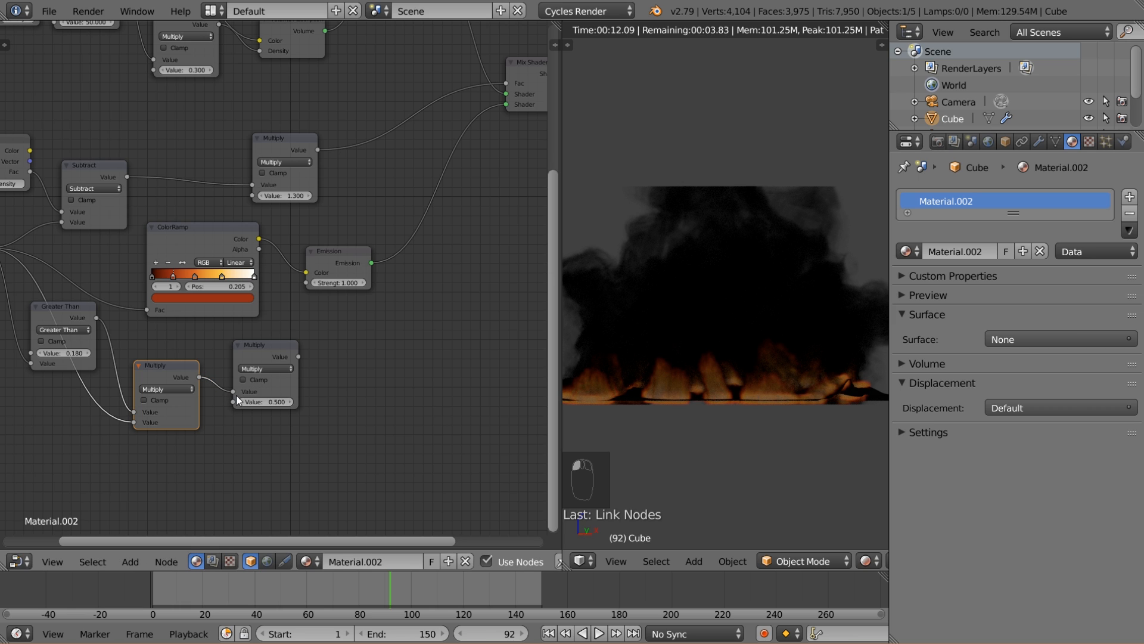
- Link the duplicated Multiply node's output to the Emission Strength, set its second value to 150, and space out the preceding Multiply node
{"action": "left_click_drag", "start_coordinate": [299, 356], "coordinate": [306, 280]}
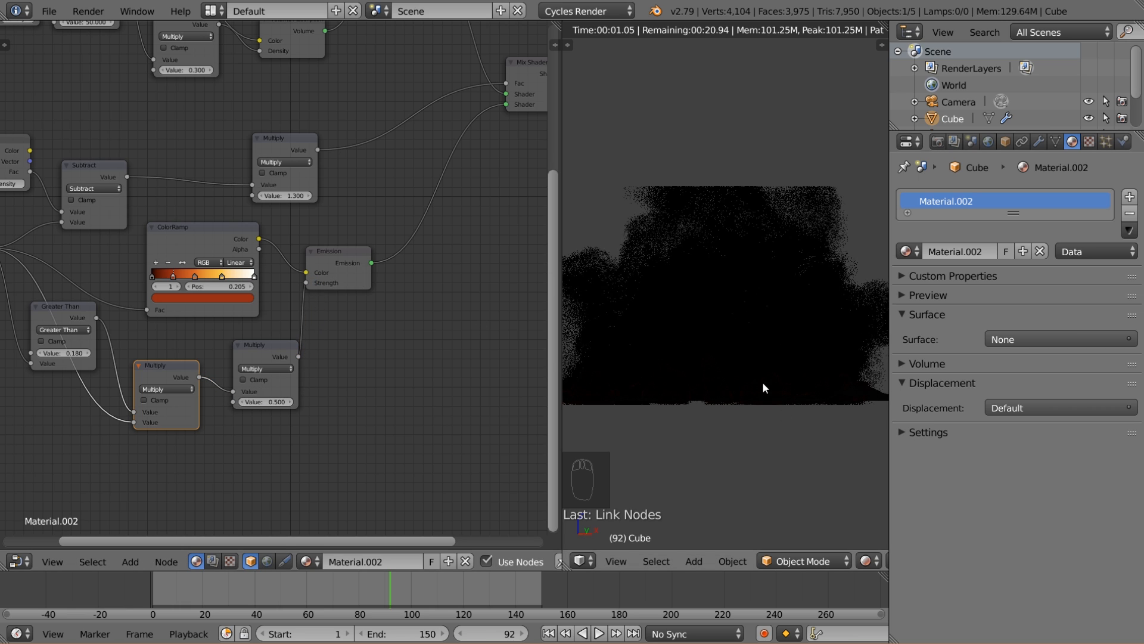
{"action": "left_click", "coordinate": [273, 402]}
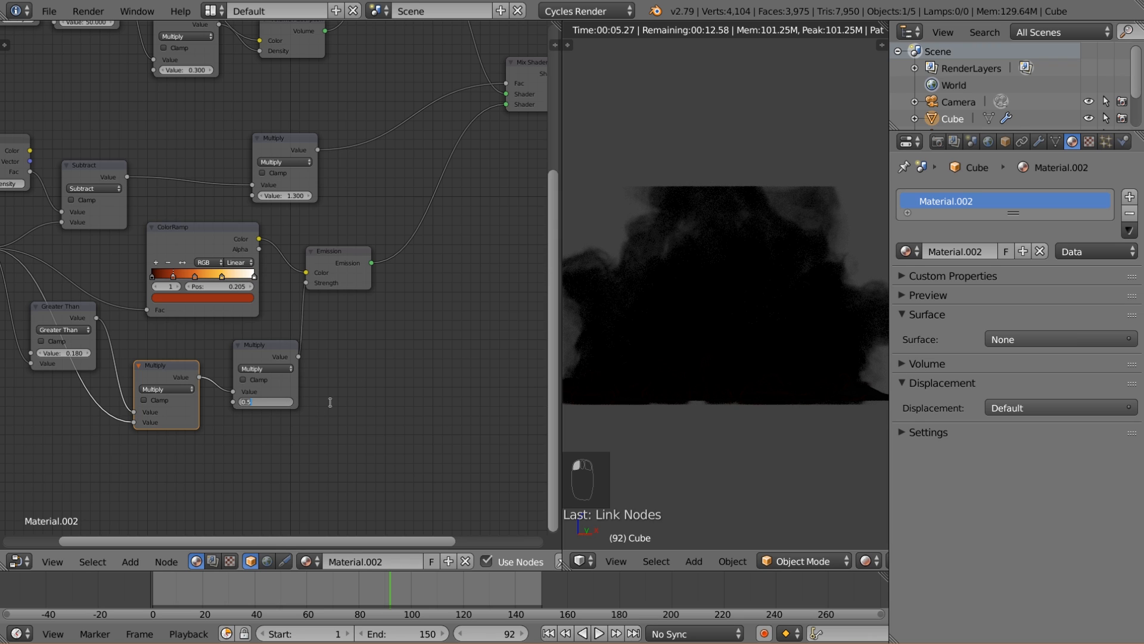
{"action": "type", "text": "150"}
{"action": "key", "text": "Return"}
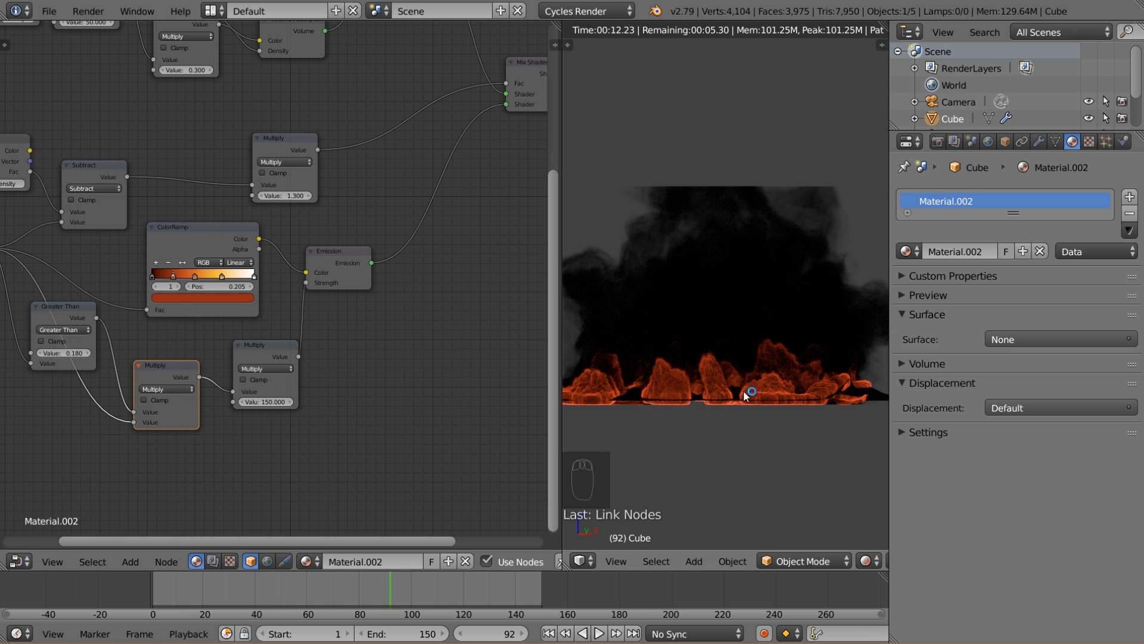
{"action": "scroll", "coordinate": [259, 420], "scroll_direction": "down", "scroll_amount": 2}
{"action": "scroll", "coordinate": [328, 413], "scroll_direction": "up", "scroll_amount": 2}
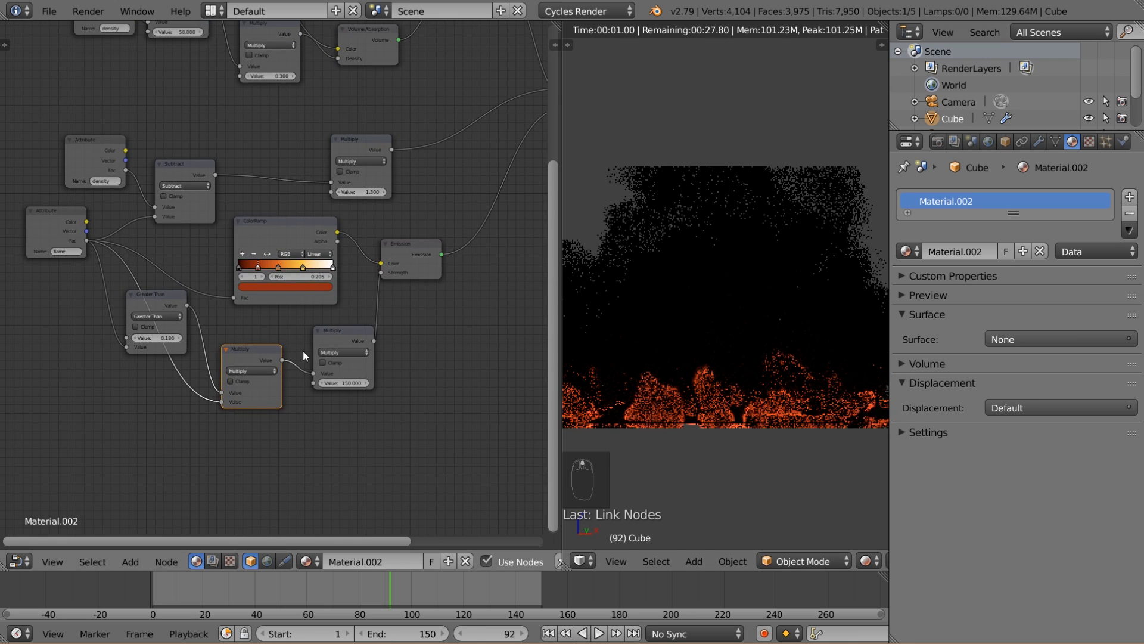
{"action": "left_click_drag", "start_coordinate": [258, 360], "coordinate": [244, 363]}
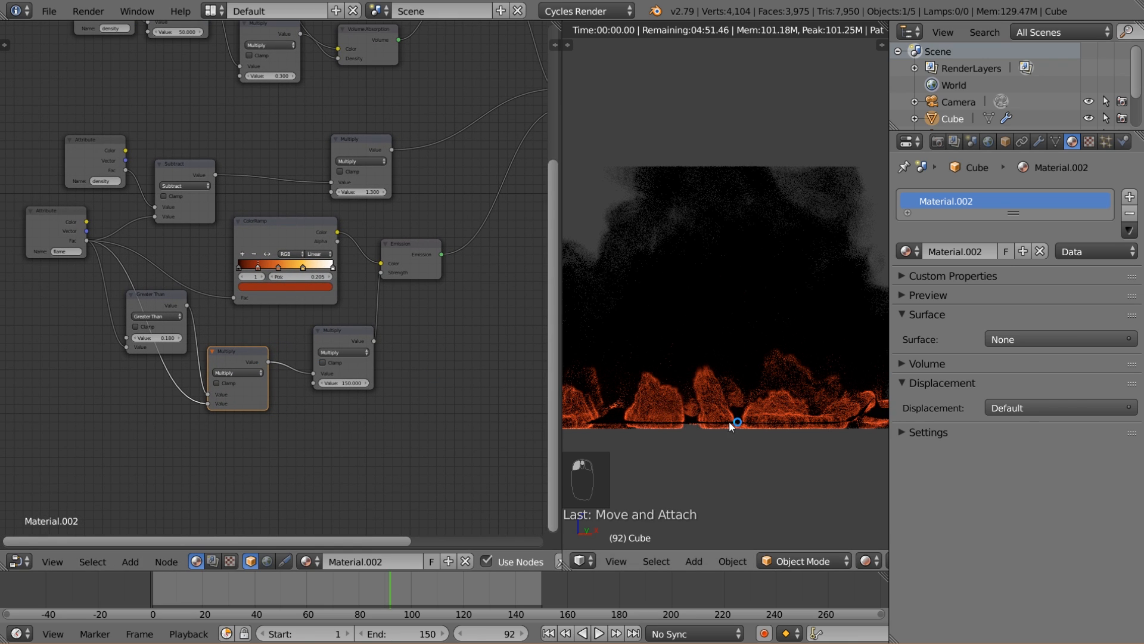
- Examine the flames close up in the rendered viewport and review the complete material node tree at full size
{"action": "scroll", "coordinate": [728, 421], "scroll_direction": "up", "scroll_amount": 2}
{"action": "middle_click_drag", "start_coordinate": [740, 360], "coordinate": [725, 370]}
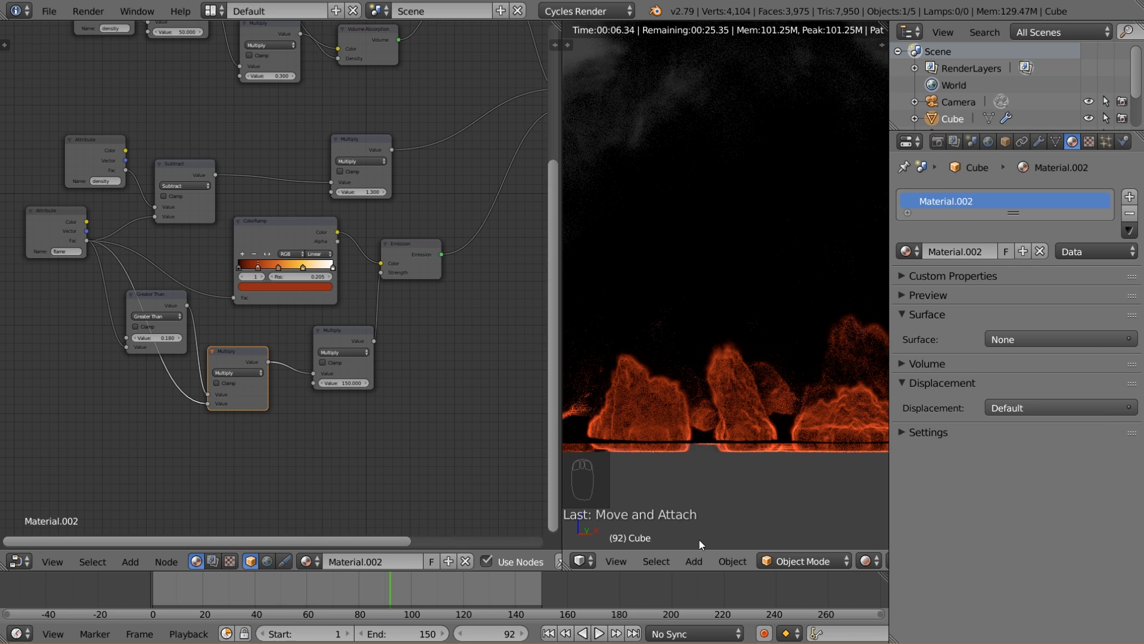
{"action": "left_click", "coordinate": [866, 560]}
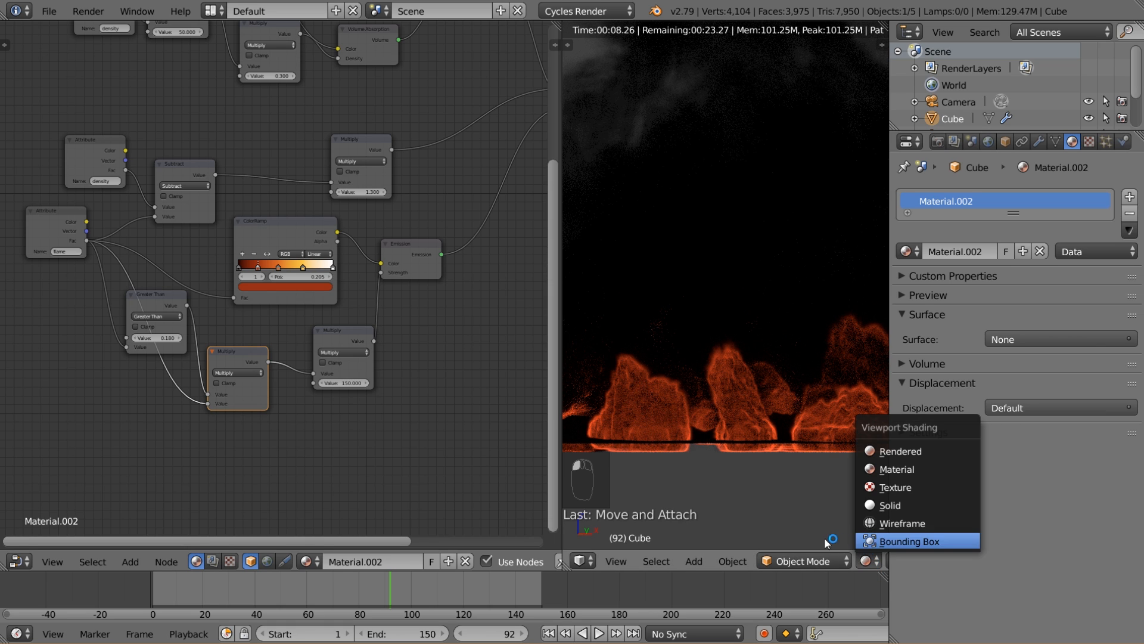
{"action": "scroll", "coordinate": [328, 346], "scroll_direction": "down", "scroll_amount": 2}
{"action": "middle_click_drag", "start_coordinate": [318, 342], "coordinate": [263, 371]}
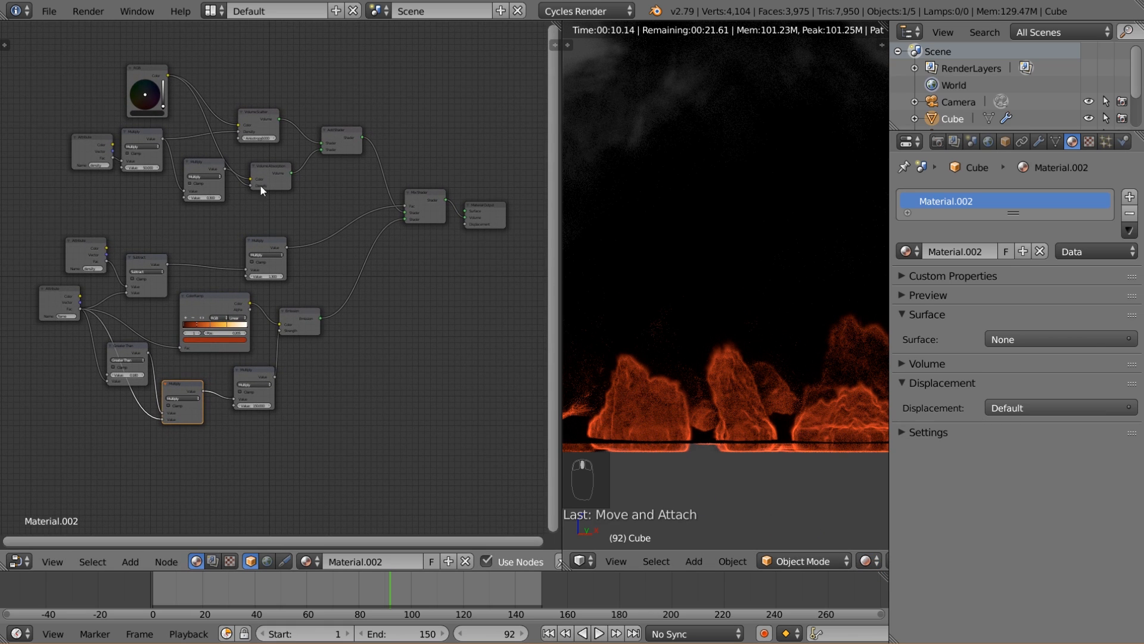
{"action": "scroll", "coordinate": [439, 302], "scroll_direction": "up", "scroll_amount": 2}
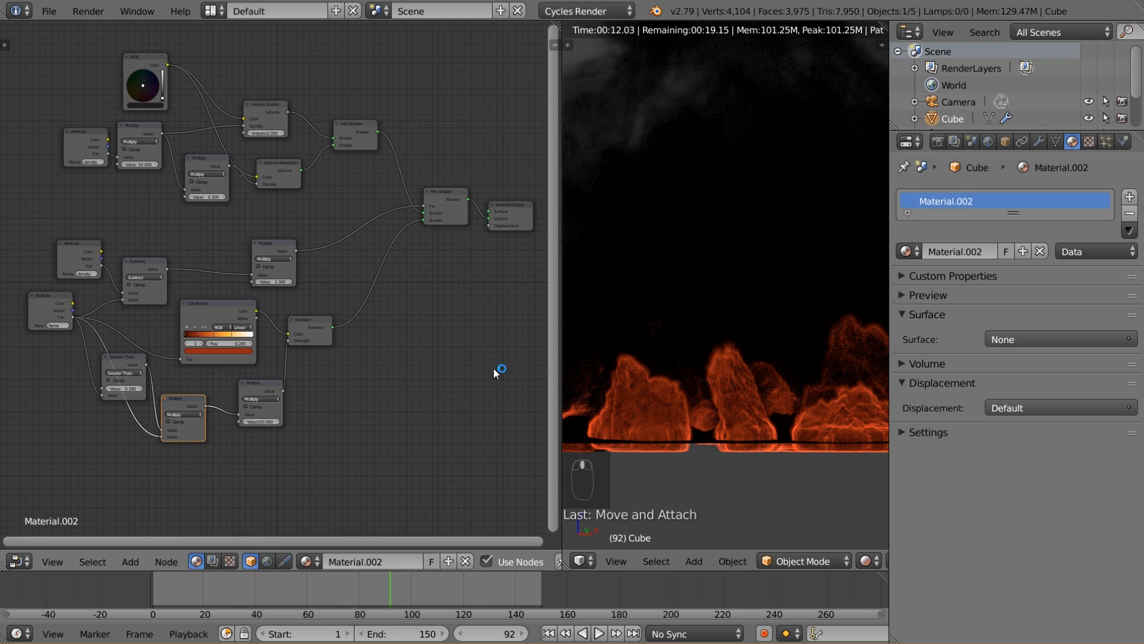
{"action": "key", "text": "shift+space"}
{"action": "scroll", "coordinate": [508, 386], "scroll_direction": "up", "scroll_amount": 3}
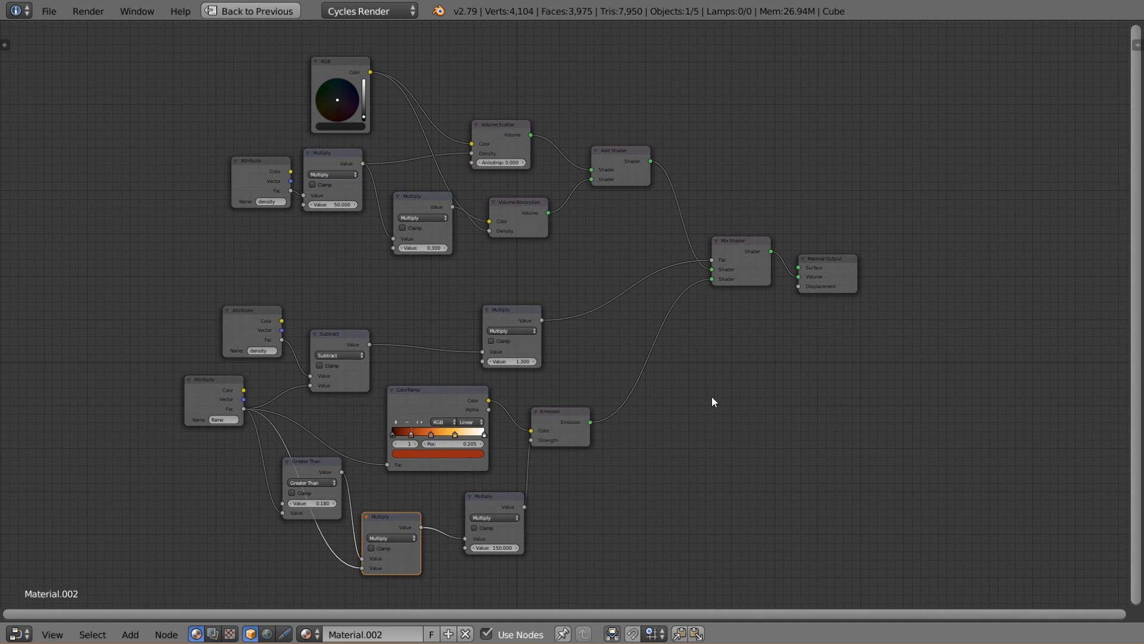
{"action": "key", "text": "shift+space"}
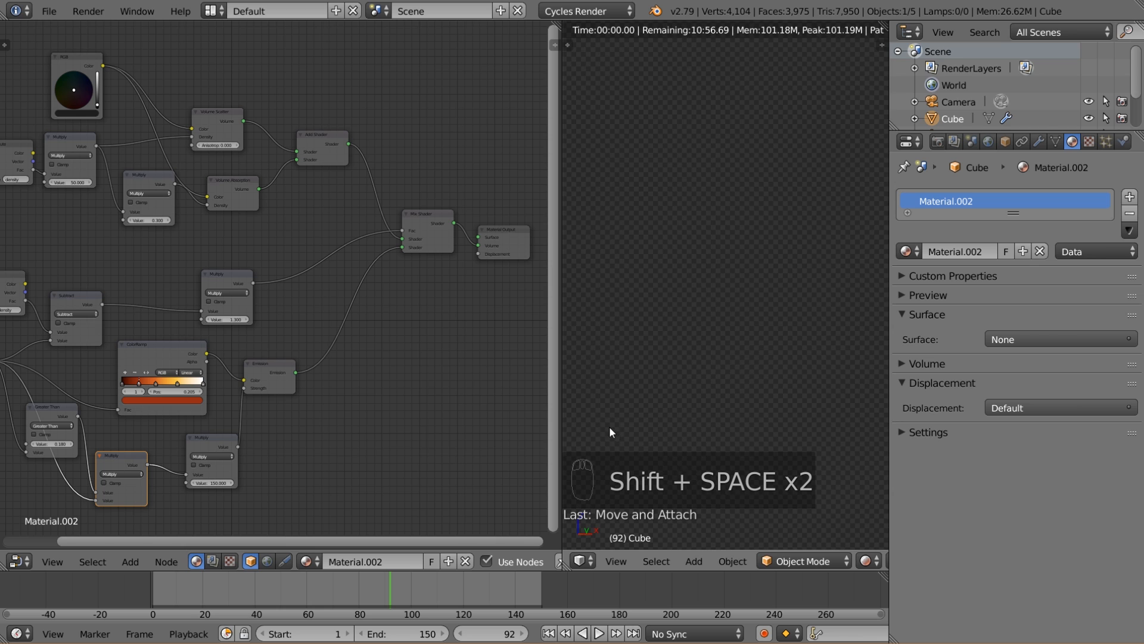
- Switch the 3D viewport to Solid shading and widen it at the expense of the node editor
{"action": "left_click", "coordinate": [867, 561]}
{"action": "left_click", "coordinate": [883, 505]}
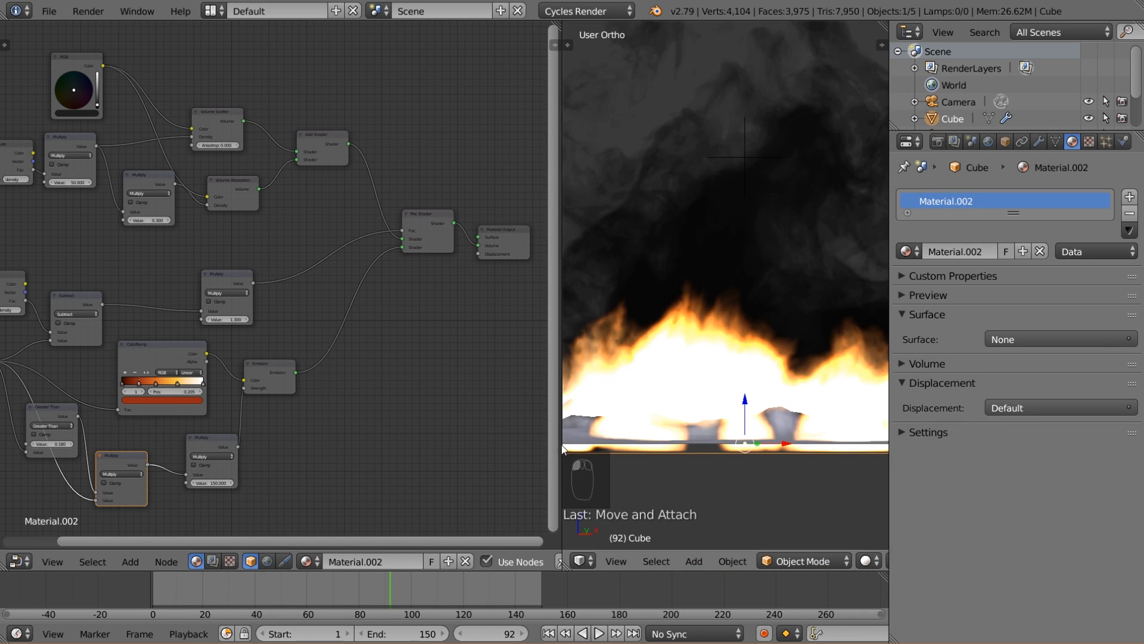
{"action": "left_click_drag", "start_coordinate": [561, 445], "coordinate": [417, 444]}
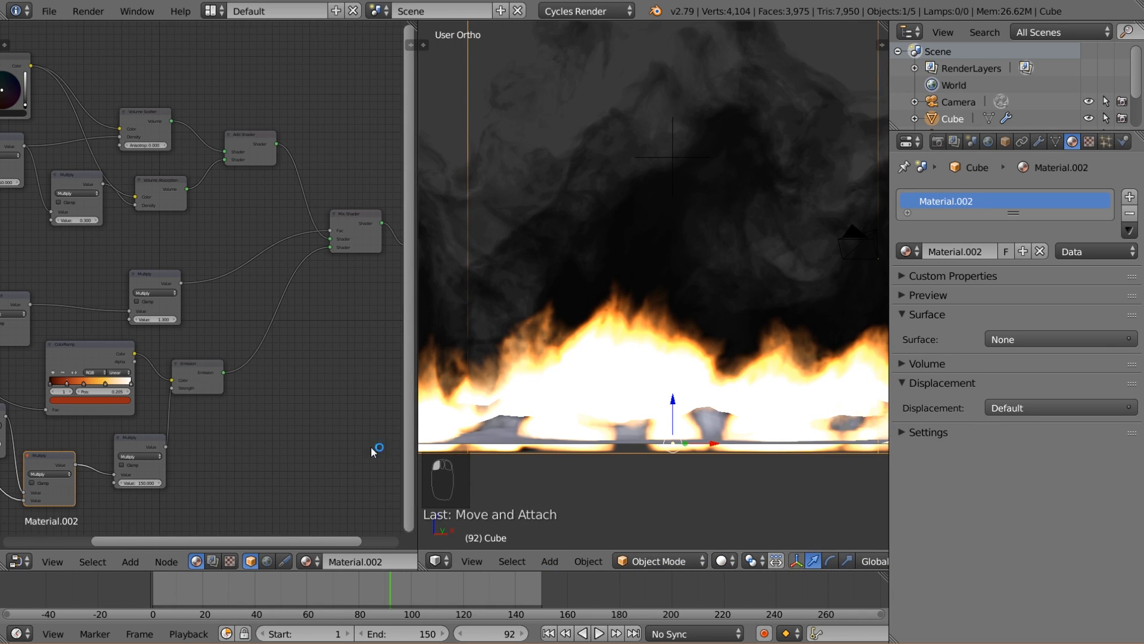
- Show the World node tree in the node editor and enable nodes for the World
{"action": "scroll", "coordinate": [263, 544], "scroll_direction": "down", "scroll_amount": 1}
{"action": "left_click", "coordinate": [266, 562]}
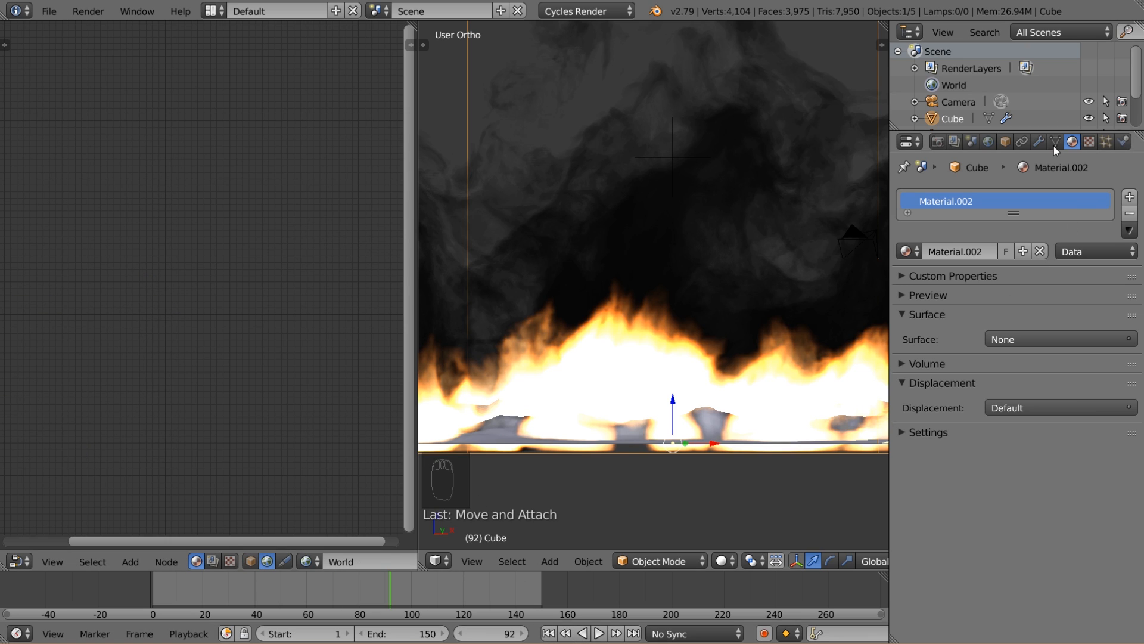
{"action": "left_click", "coordinate": [990, 142]}
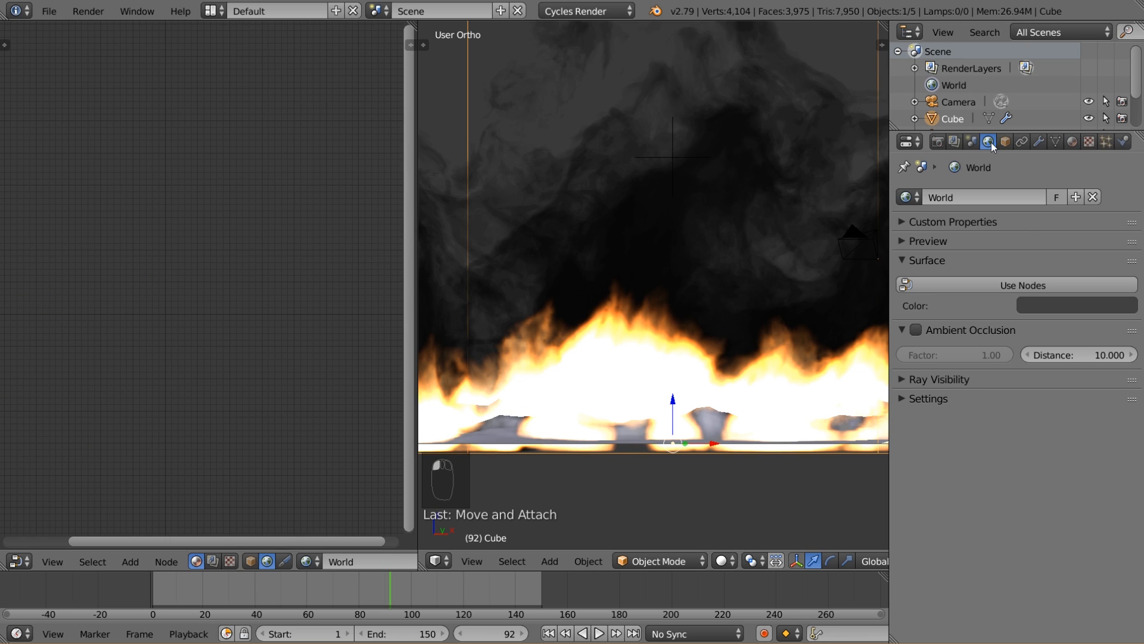
{"action": "left_click", "coordinate": [1024, 287]}
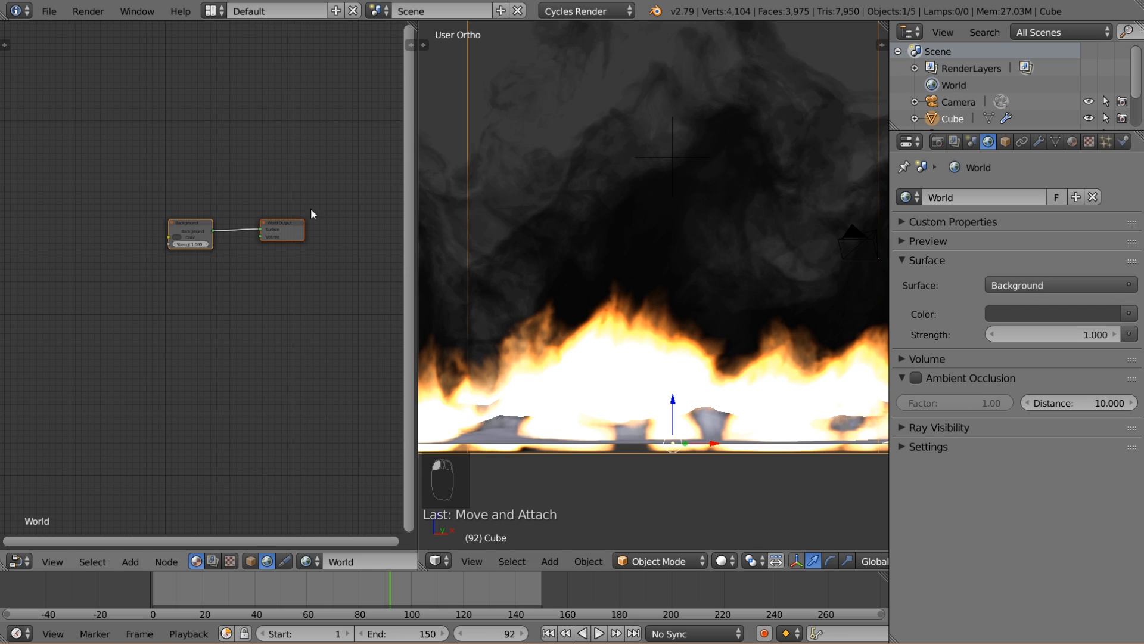
- Assign an Environment Texture to the World Background color
{"action": "left_click", "coordinate": [1120, 315]}
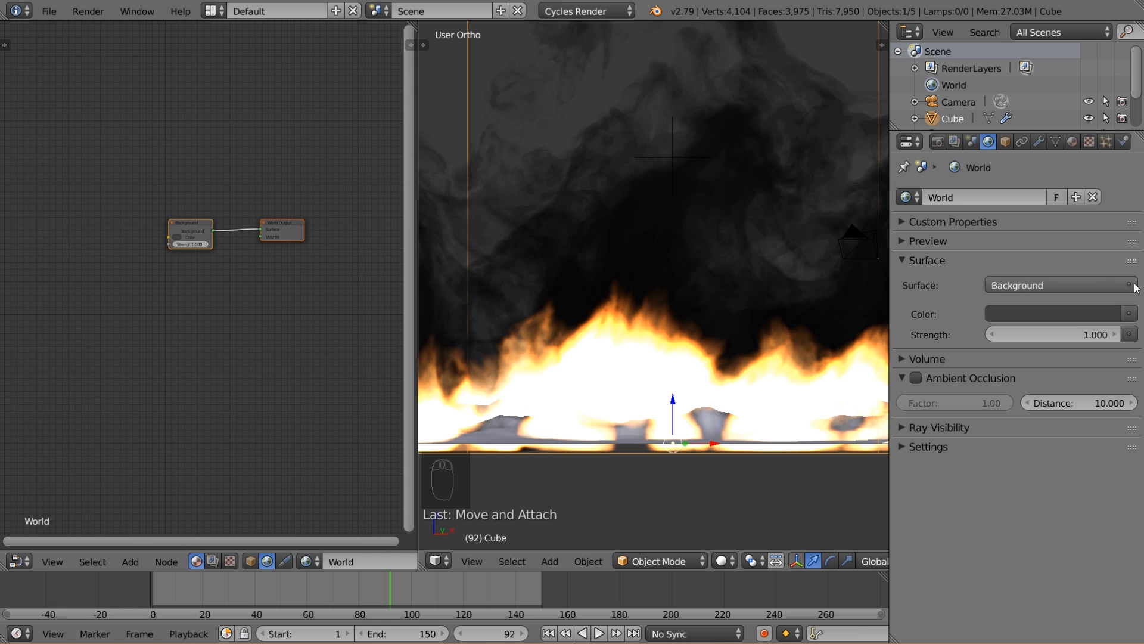
{"action": "left_click", "coordinate": [1129, 314]}
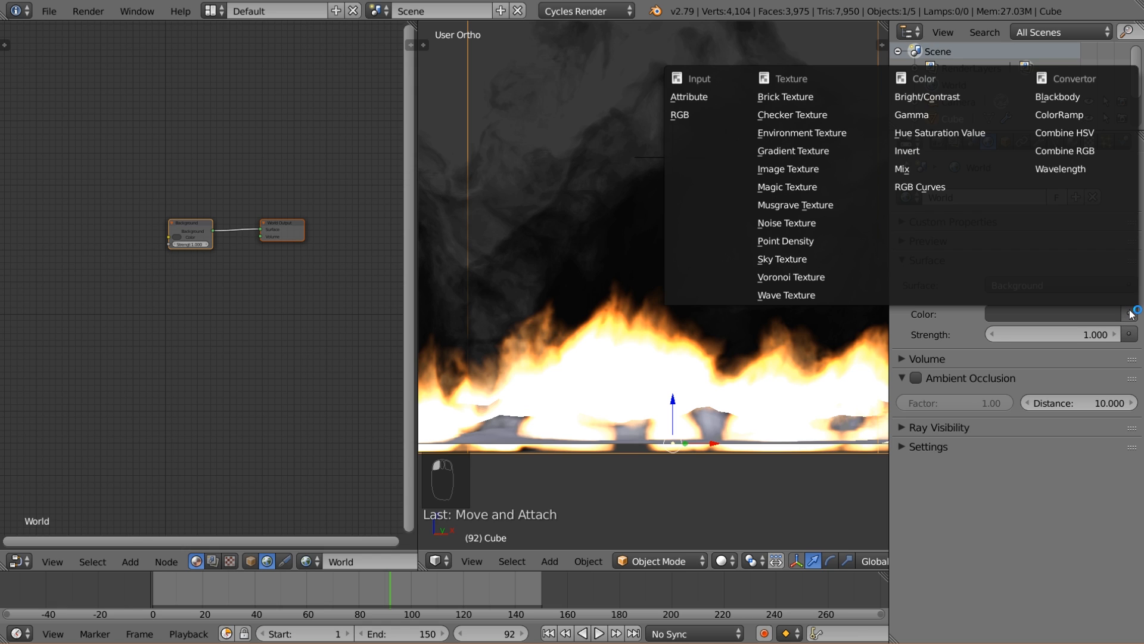
{"action": "left_click", "coordinate": [832, 133]}
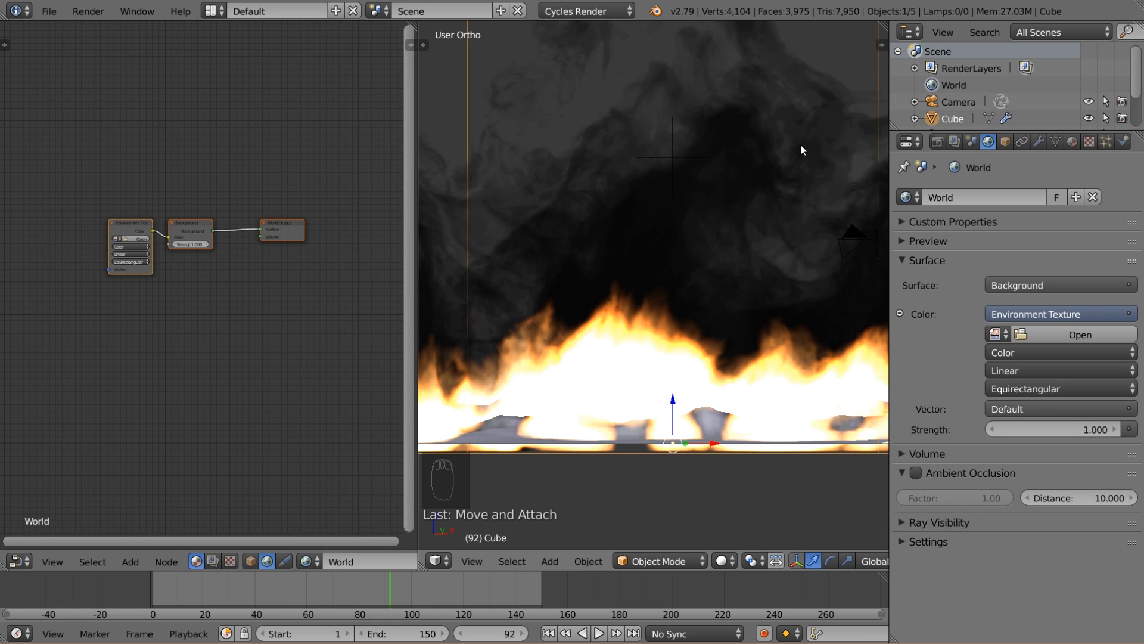
- Load delta_2_2k.hdr from the Smoke And Fire Tutorial HDR folder into the World's Environment Texture
{"action": "left_click", "coordinate": [1066, 334]}
{"action": "left_click", "coordinate": [52, 313]}
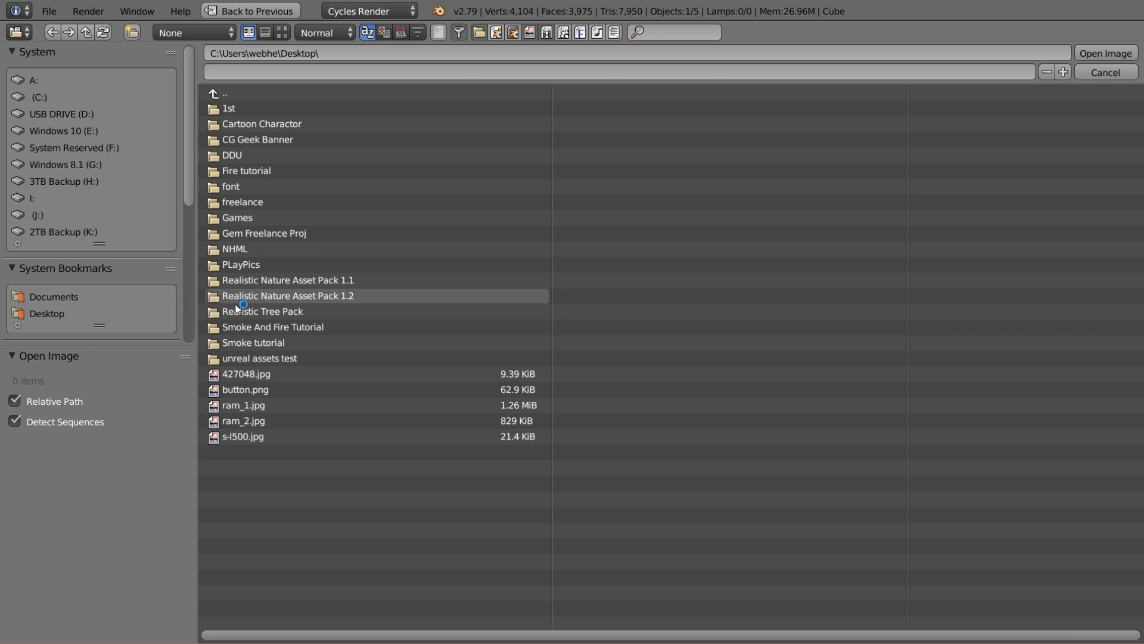
{"action": "left_click", "coordinate": [270, 326]}
{"action": "left_click", "coordinate": [273, 123]}
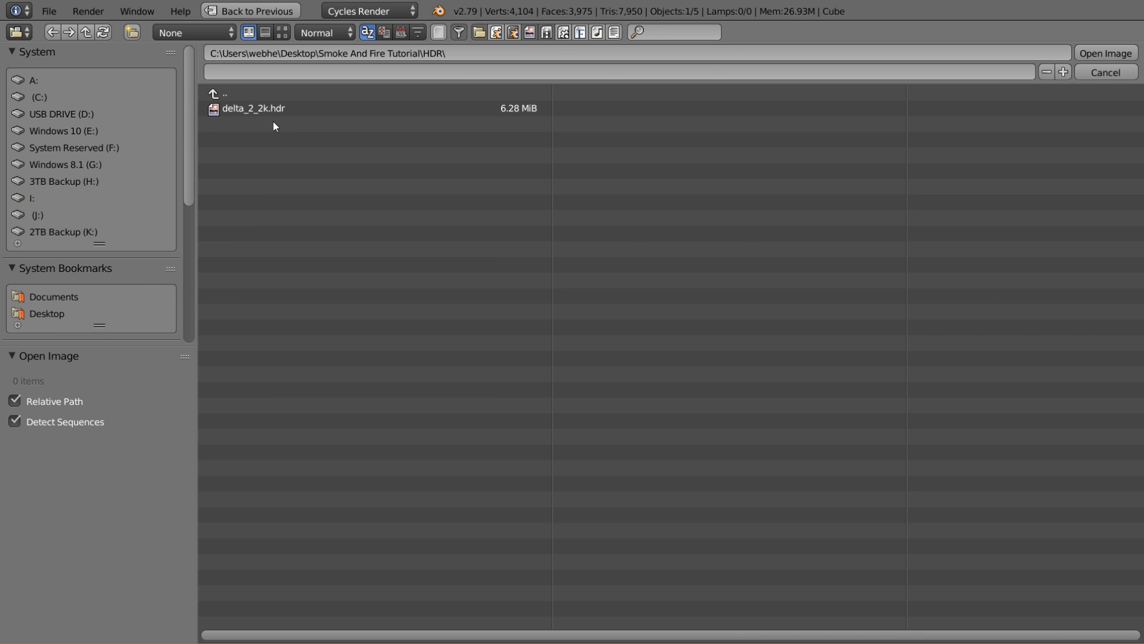
{"action": "double_click", "coordinate": [257, 113]}
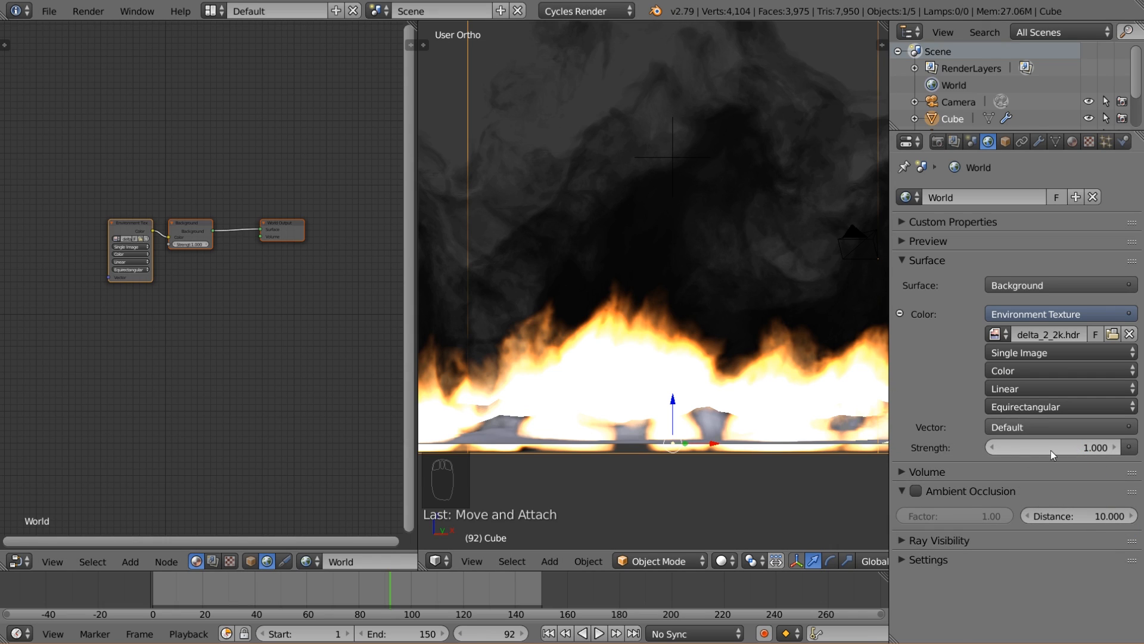
- Set the World background strength to 0.3
{"action": "left_click", "coordinate": [1065, 445]}
{"action": "key", "text": "BackSpace"}
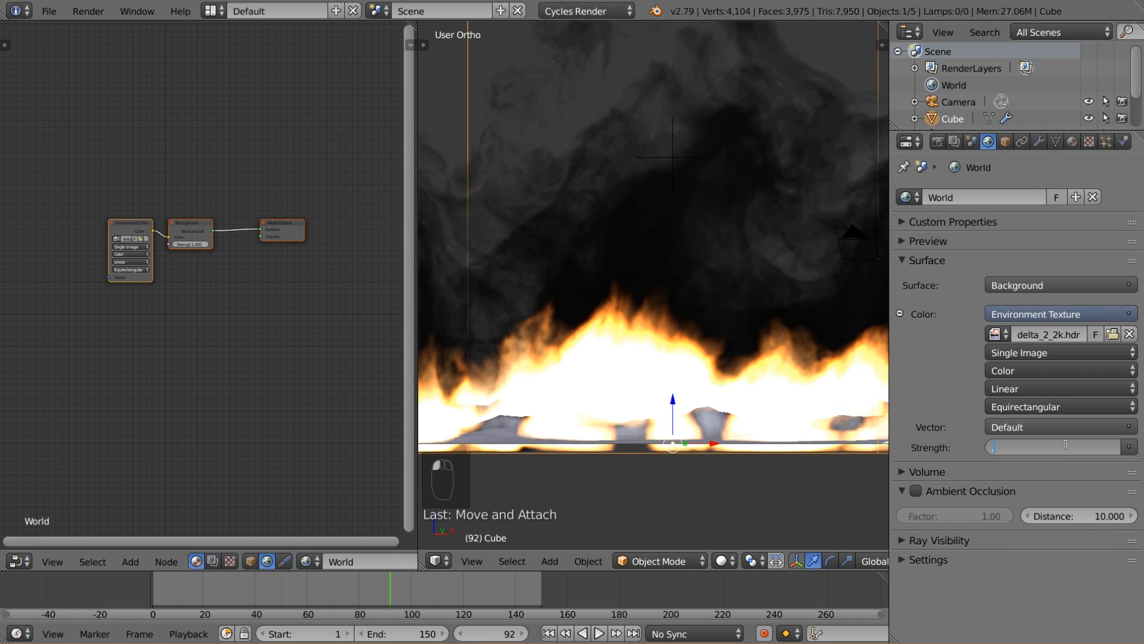
{"action": "type", "text": "0.3"}
{"action": "key", "text": "Return"}
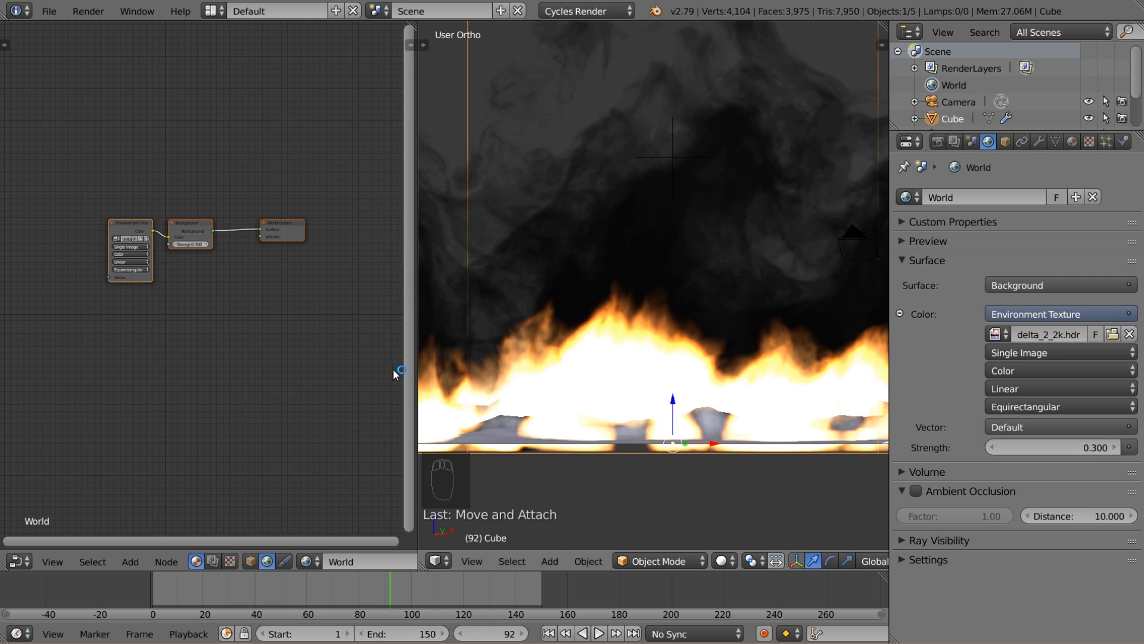
- Preview the HDR background in Rendered shading on the empty second layer, and return to Solid shading on the first layer
{"action": "scroll", "coordinate": [831, 560], "scroll_direction": "down", "scroll_amount": 3}
{"action": "scroll", "coordinate": [814, 543], "scroll_direction": "down", "scroll_amount": 5}
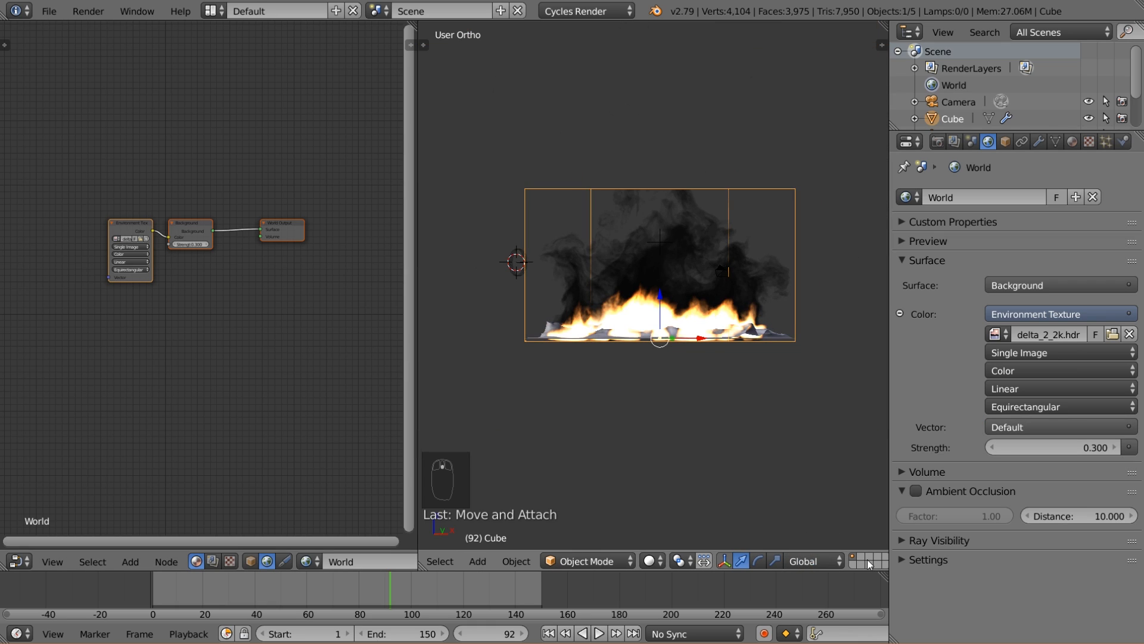
{"action": "left_click", "coordinate": [861, 556]}
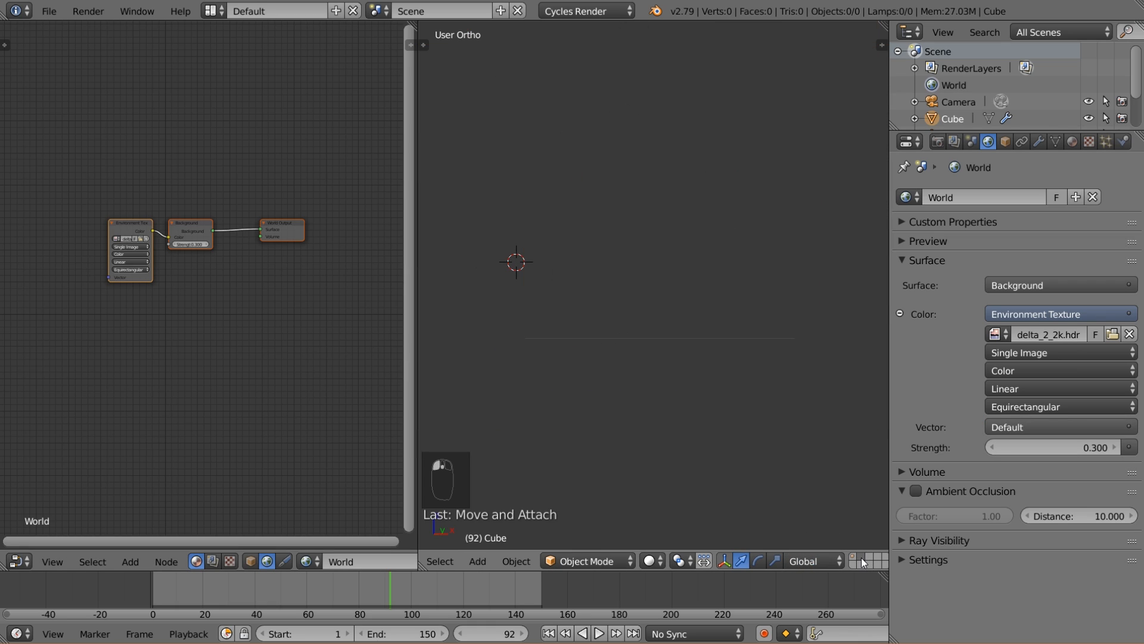
{"action": "left_click", "coordinate": [652, 561]}
{"action": "left_click", "coordinate": [712, 444]}
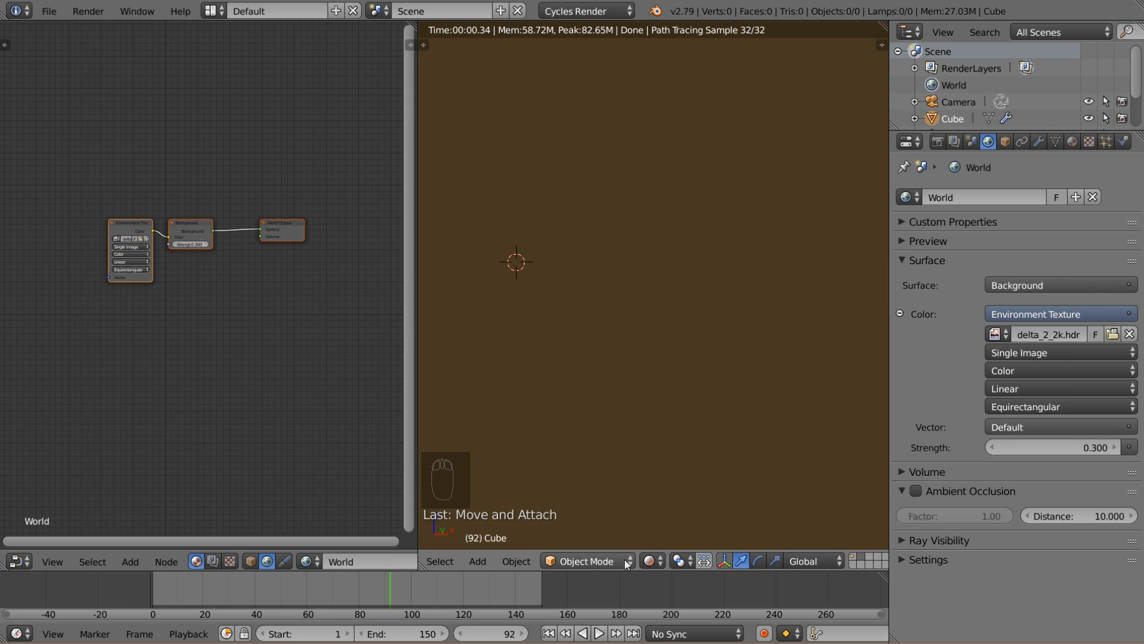
{"action": "left_click", "coordinate": [652, 561]}
{"action": "left_click", "coordinate": [684, 507]}
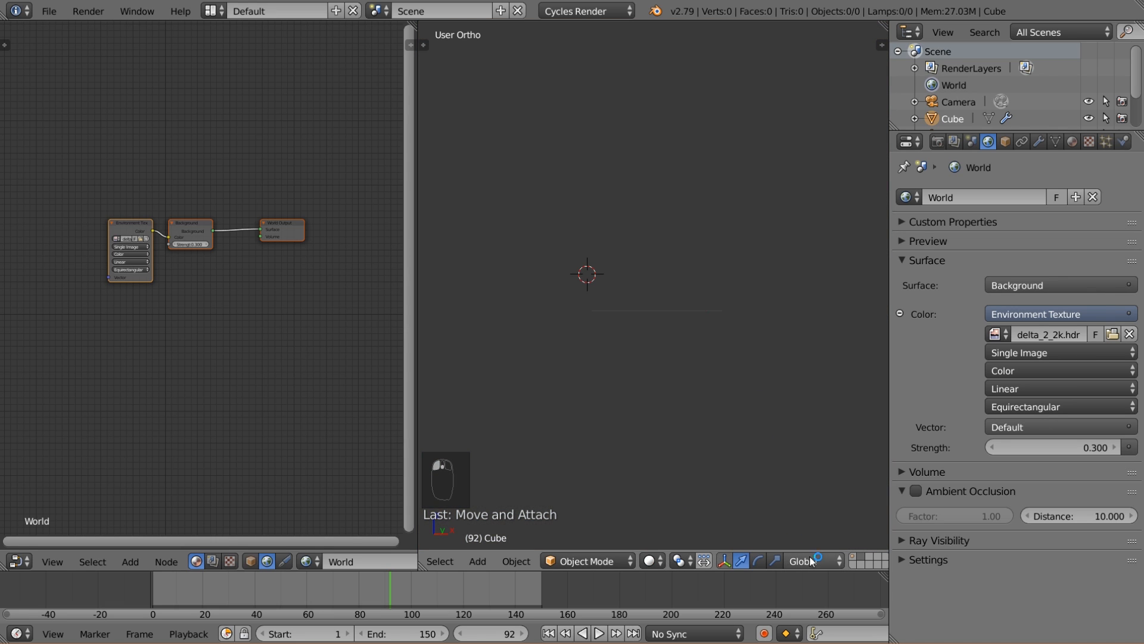
{"action": "left_click", "coordinate": [853, 558]}
{"action": "scroll", "coordinate": [803, 486], "scroll_direction": "up", "scroll_amount": 4}
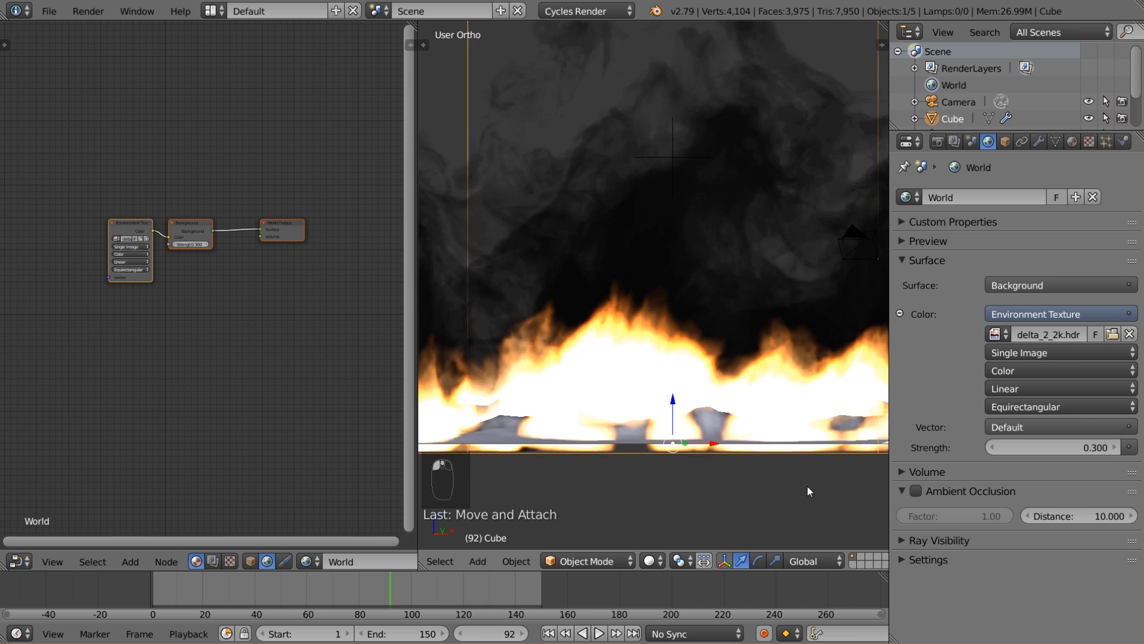
- Orbit to a low view of the flames, align the camera to that view, and check its framing
{"action": "middle_click_drag", "start_coordinate": [807, 485], "coordinate": [656, 490]}
{"action": "middle_click_drag", "start_coordinate": [850, 502], "coordinate": [561, 290], "text": "shift"}
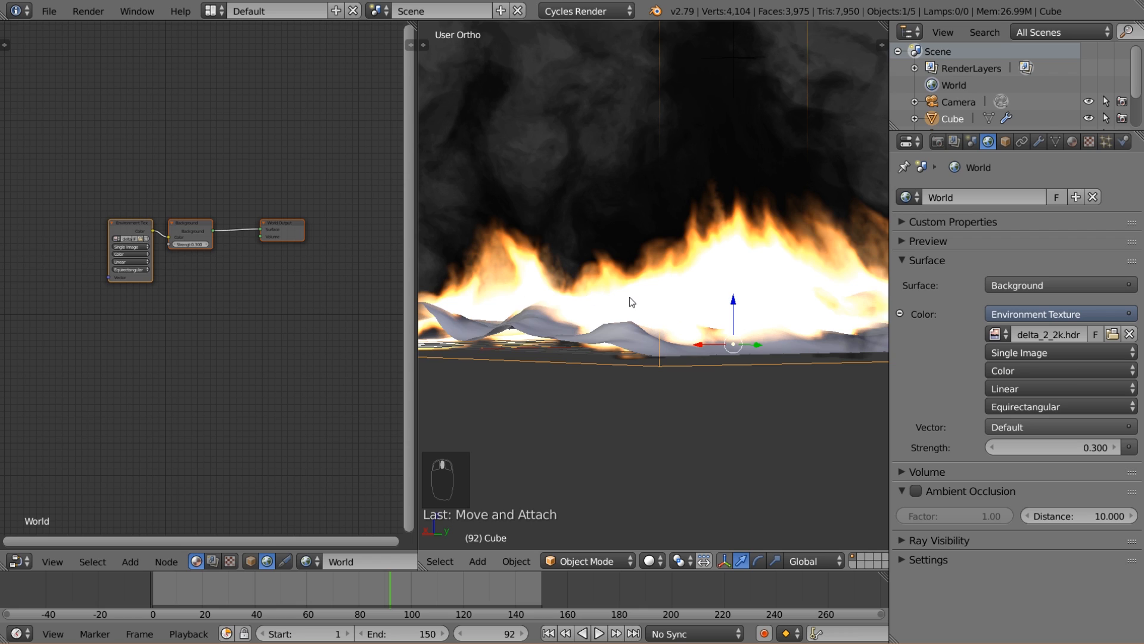
{"action": "scroll", "coordinate": [629, 296], "scroll_direction": "down", "scroll_amount": 4}
{"action": "right_click", "coordinate": [535, 223]}
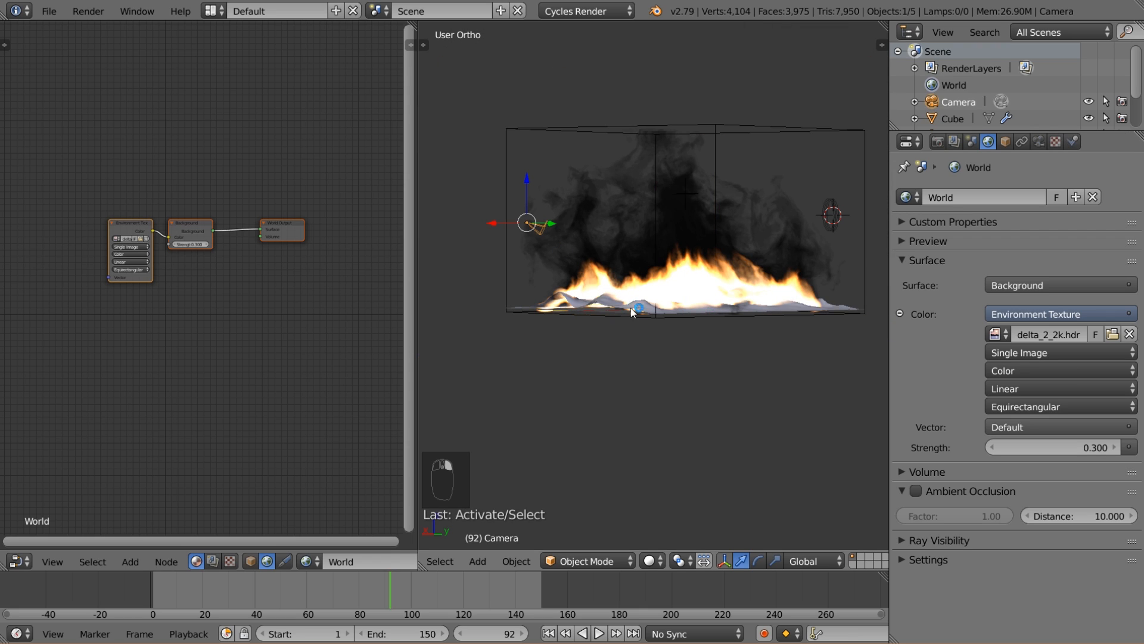
{"action": "scroll", "coordinate": [671, 317], "scroll_direction": "up", "scroll_amount": 3}
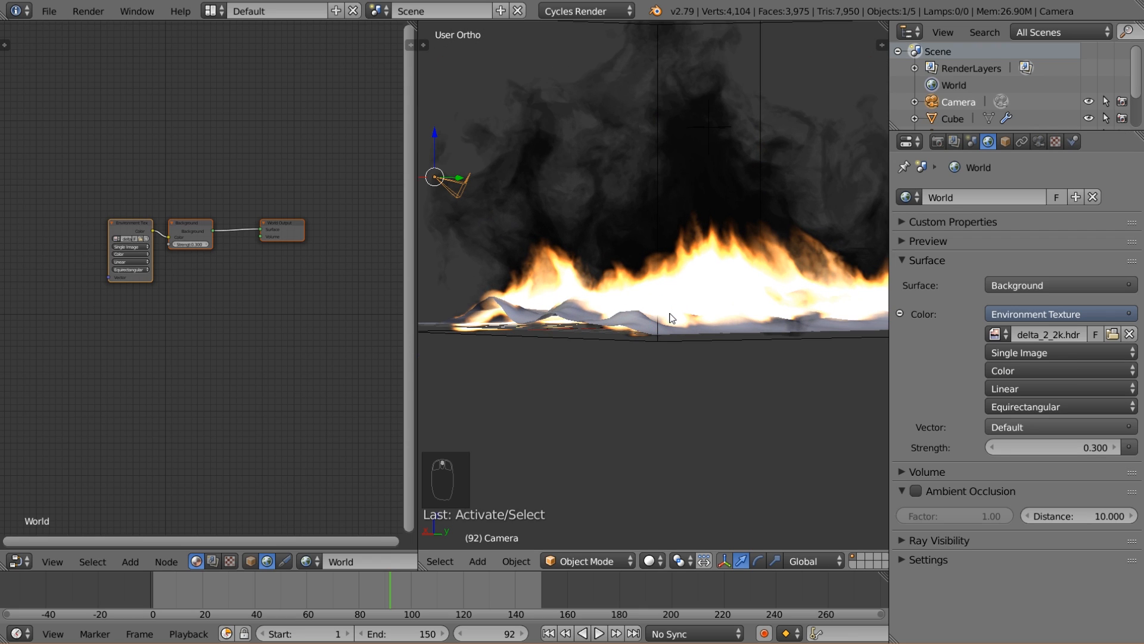
{"action": "key", "text": "ctrl+alt+KP_0"}
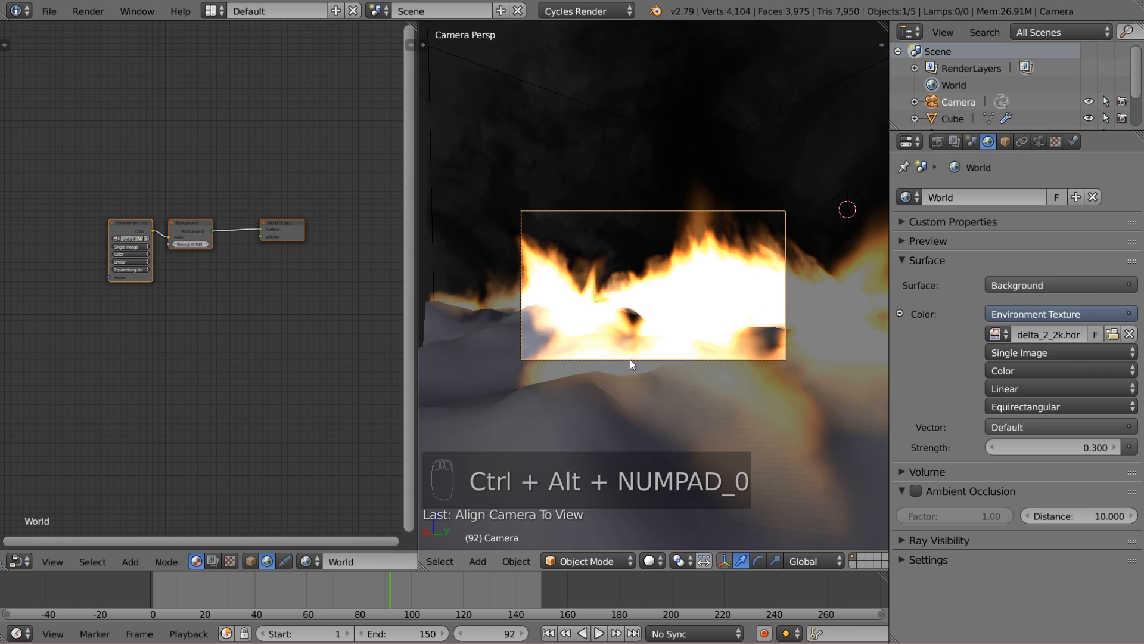
{"action": "middle_click_drag", "start_coordinate": [726, 299], "coordinate": [852, 358]}
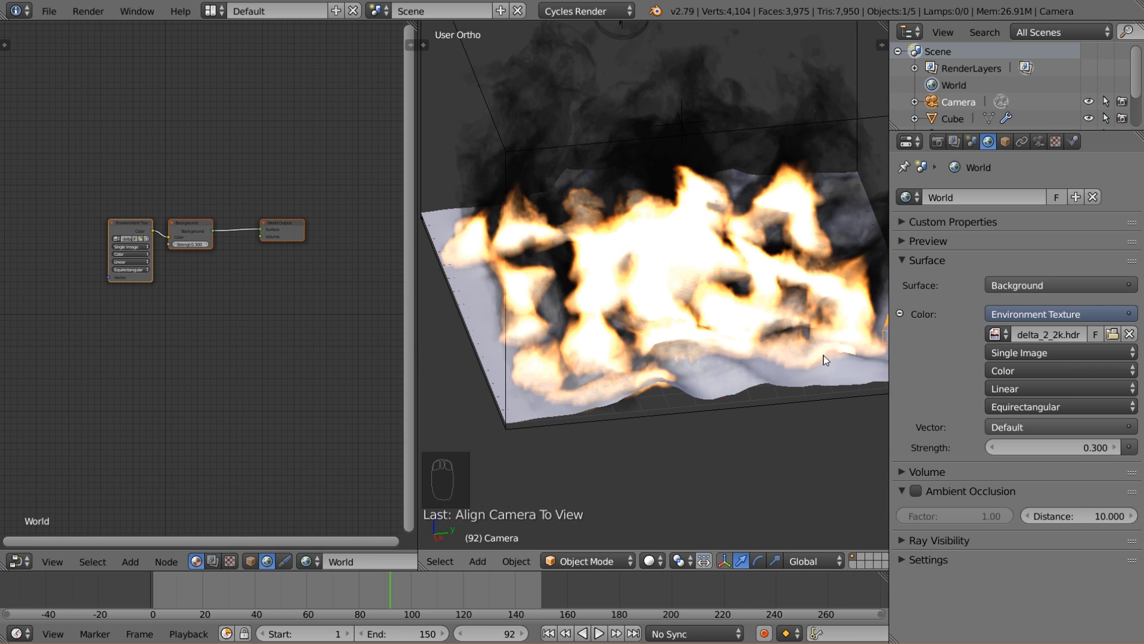
{"action": "key", "text": "KP_0"}
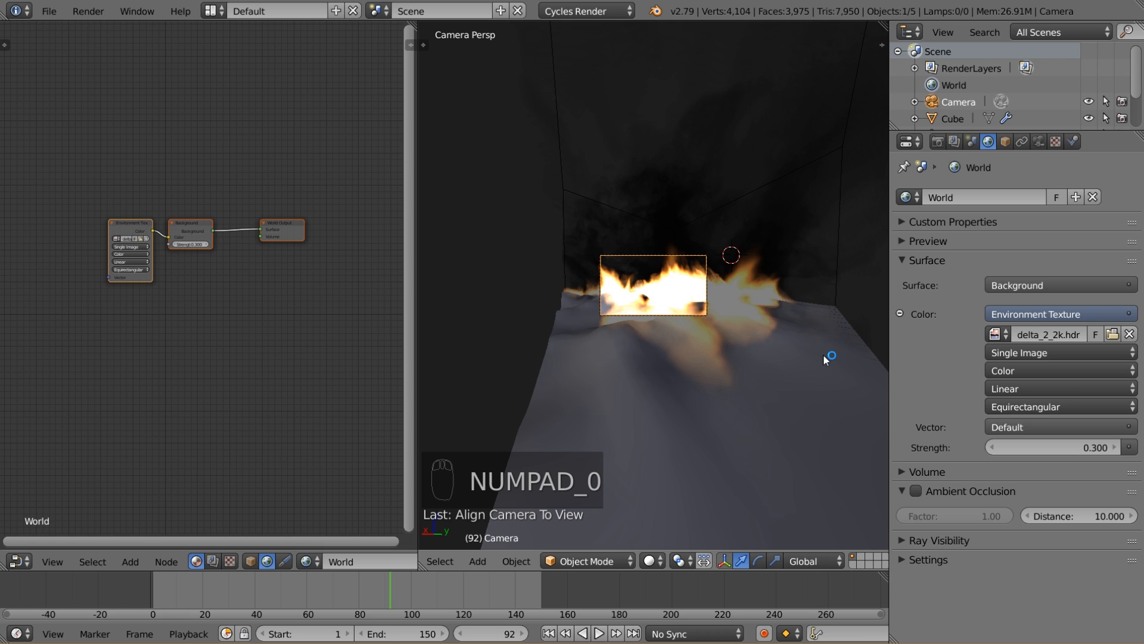
{"action": "scroll", "coordinate": [689, 334], "scroll_direction": "up", "scroll_amount": 6}
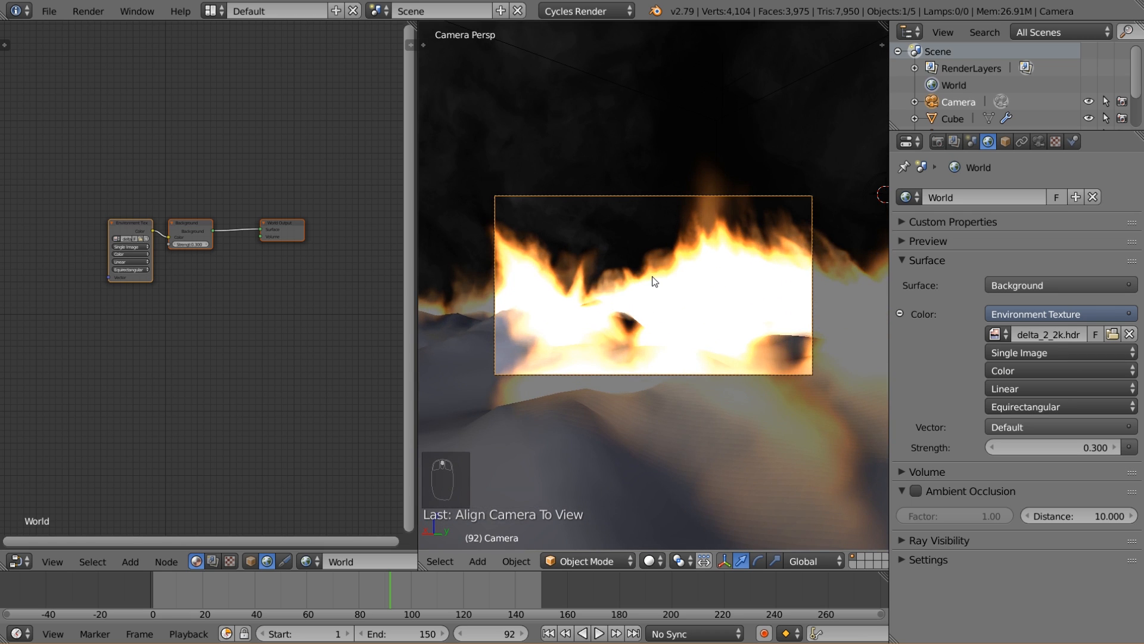
{"action": "scroll", "coordinate": [654, 281], "scroll_direction": "down", "scroll_amount": 3}
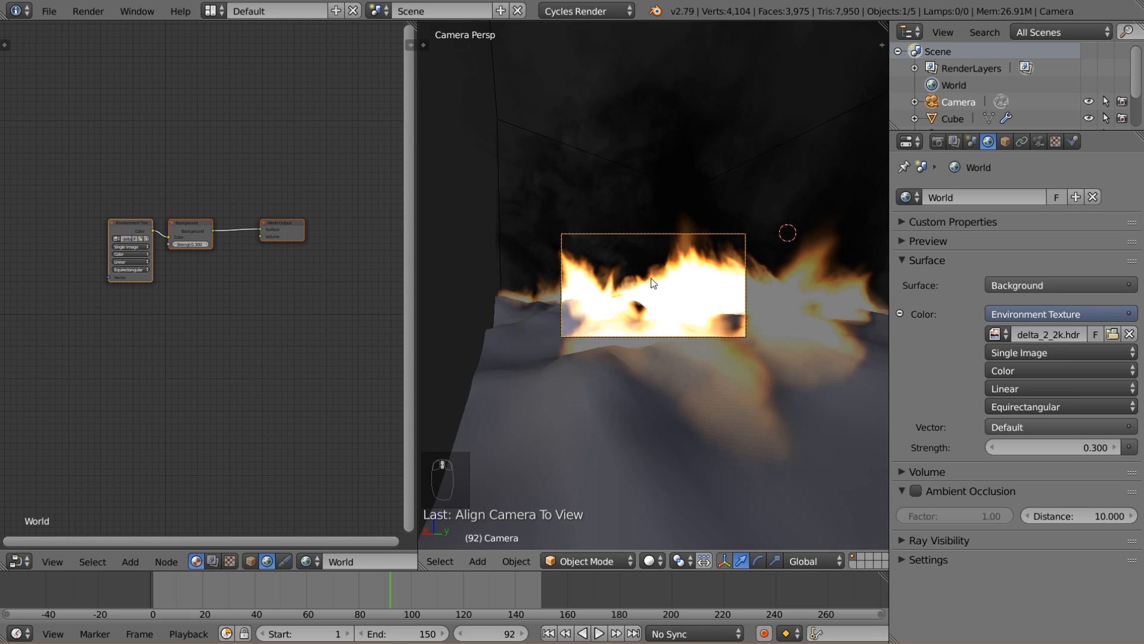
- Set the camera's focal length to 90 mm and move it back about 19 units along its local Z axis
{"action": "left_click", "coordinate": [1038, 141]}
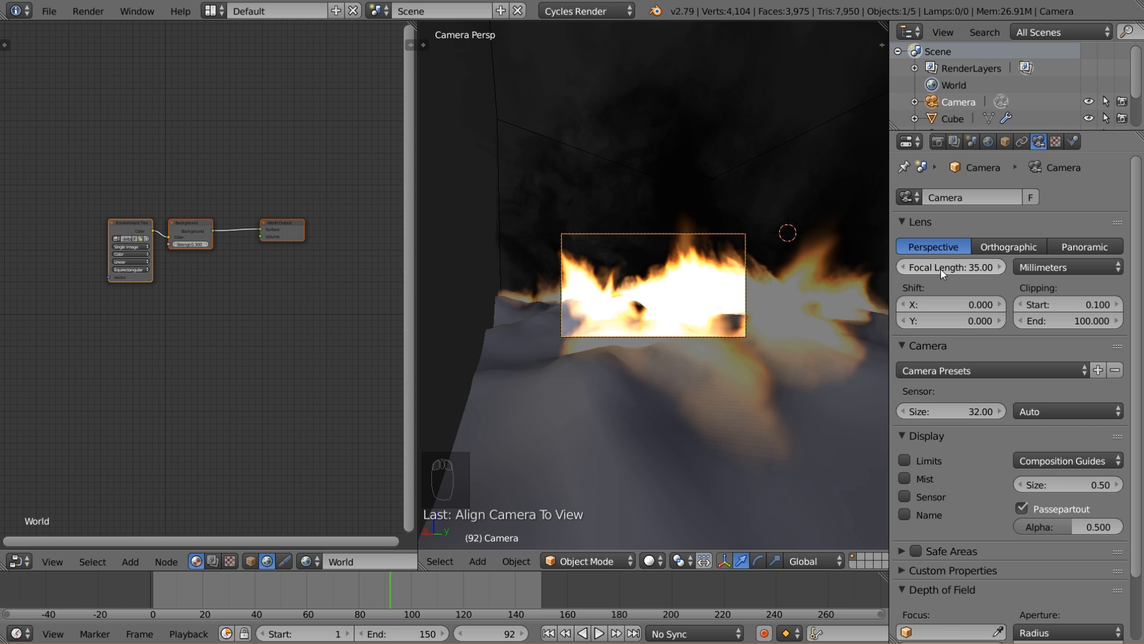
{"action": "left_click", "coordinate": [940, 269]}
{"action": "type", "text": "90"}
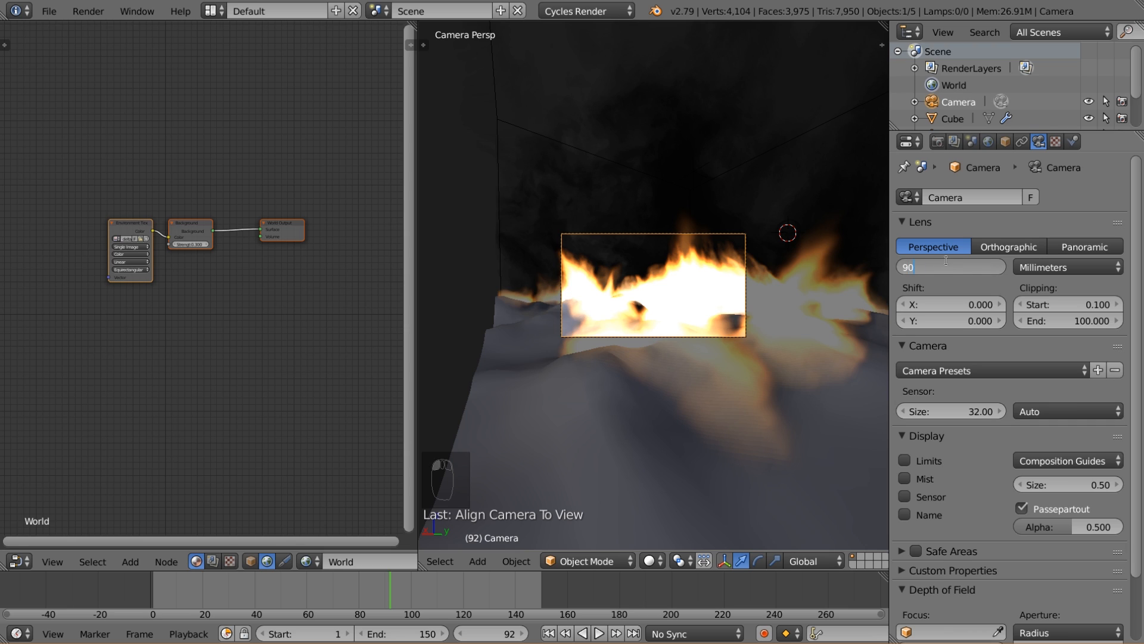
{"action": "key", "text": "Return"}
{"action": "key", "text": "g"}
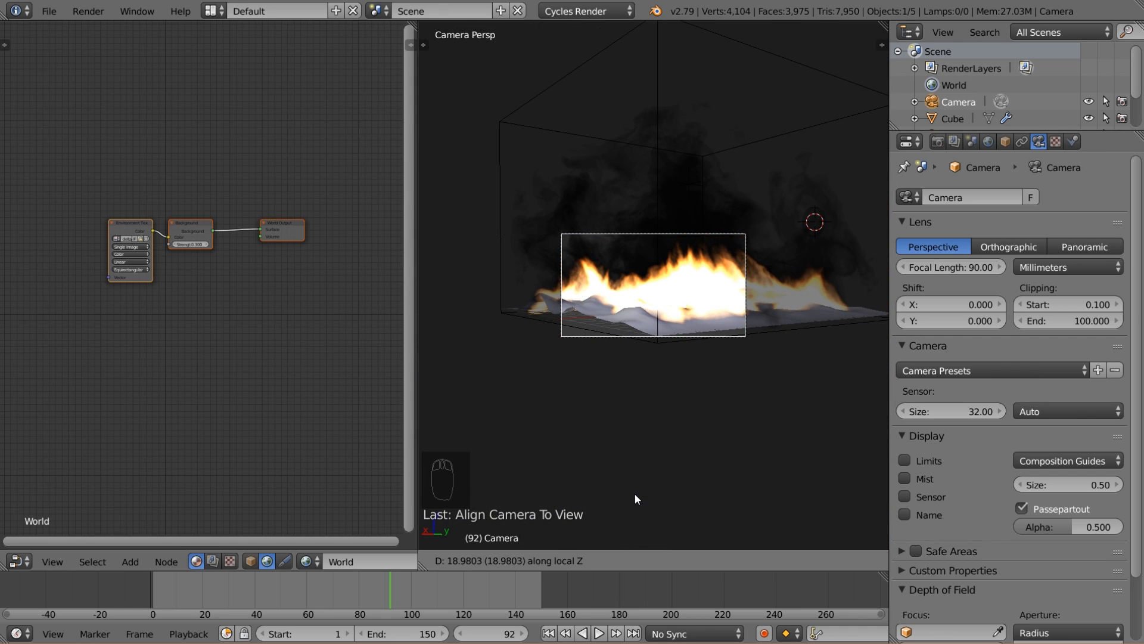
{"action": "left_click", "coordinate": [635, 493]}
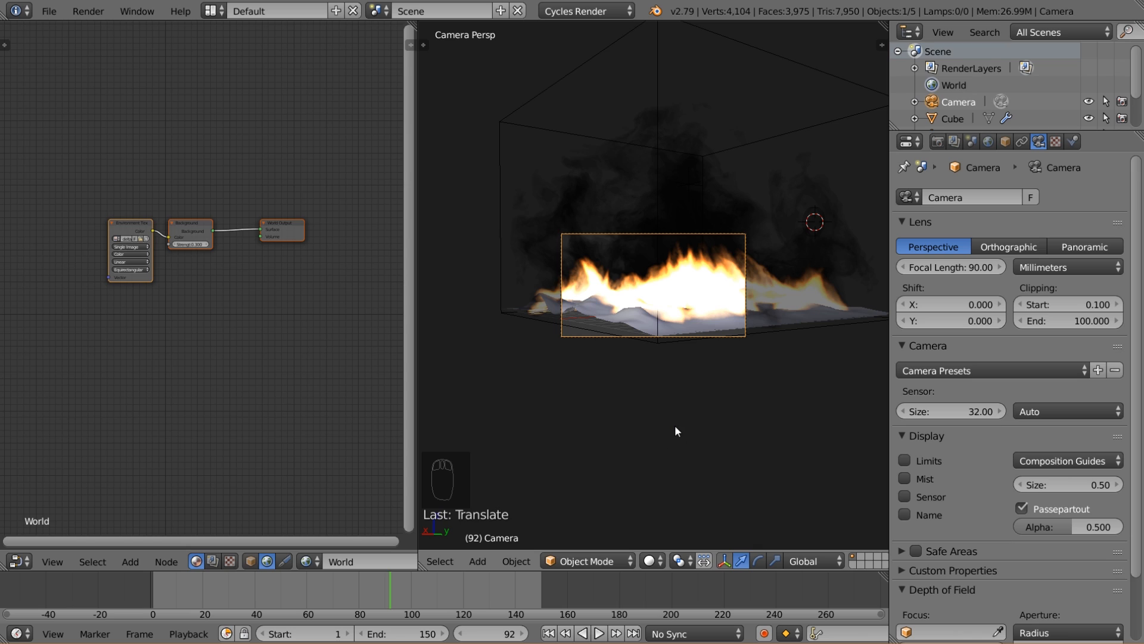
- Tilt the camera with trackball rotation and roll it about 5 degrees, framing the flames low with smoke above
{"action": "key", "text": "r"}
{"action": "key", "text": "r"}
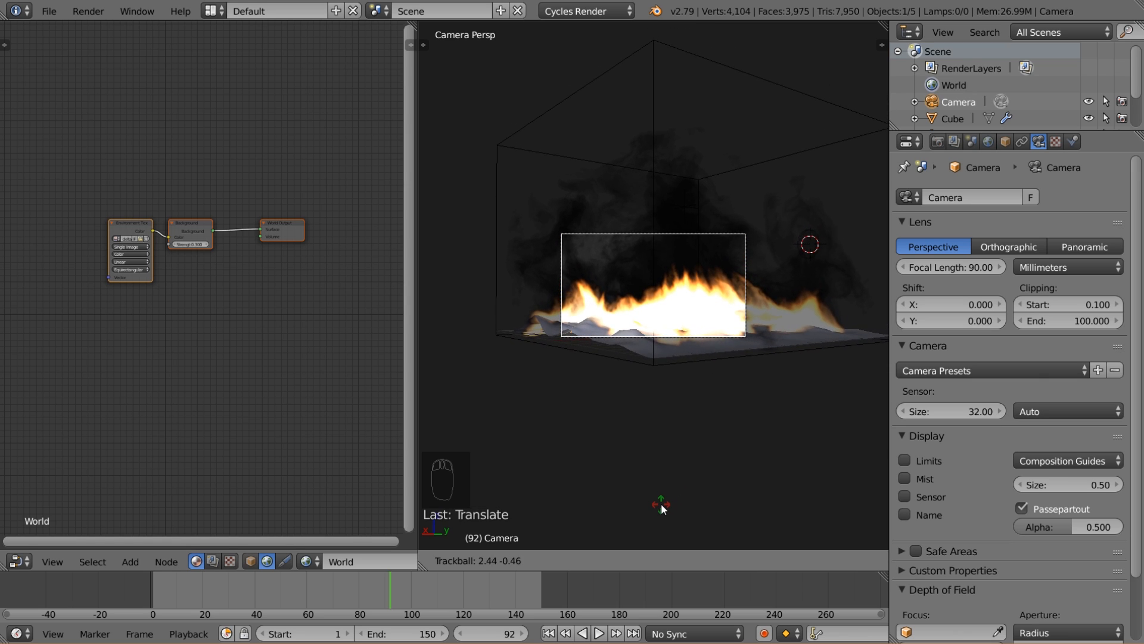
{"action": "left_click", "coordinate": [660, 503]}
{"action": "scroll", "coordinate": [546, 355], "scroll_direction": "up", "scroll_amount": 4}
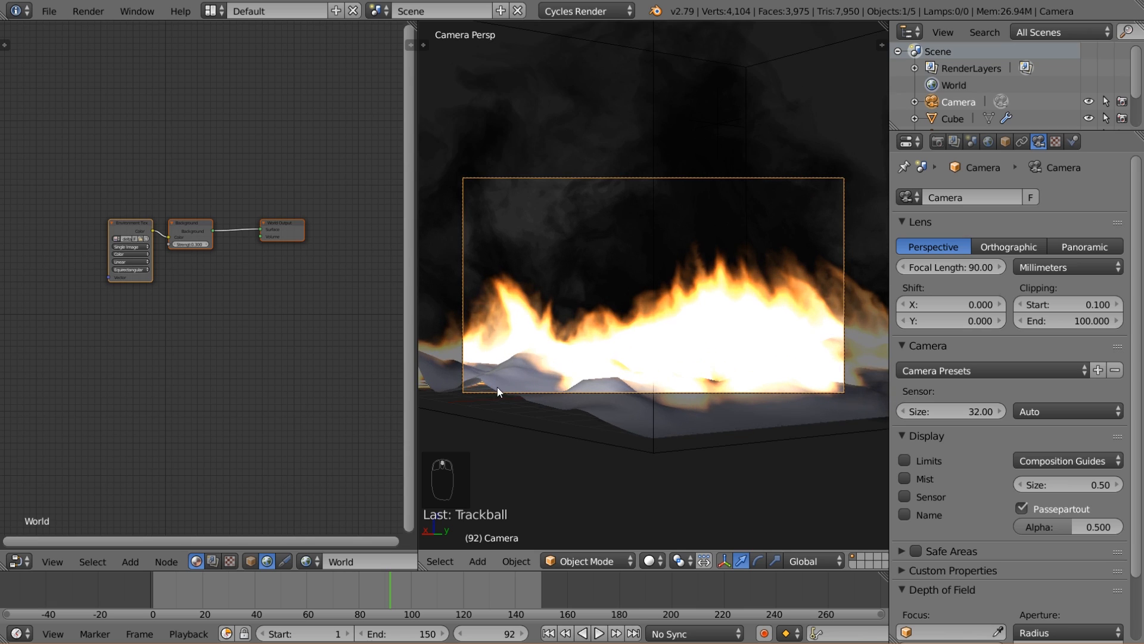
{"action": "key", "text": "r"}
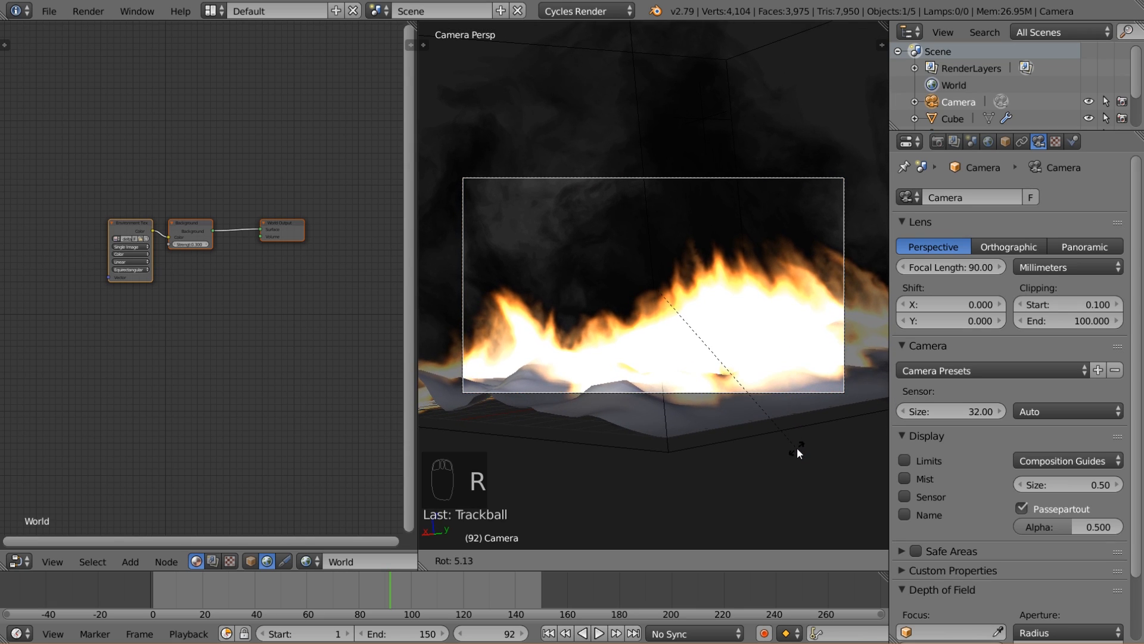
{"action": "left_click", "coordinate": [796, 448]}
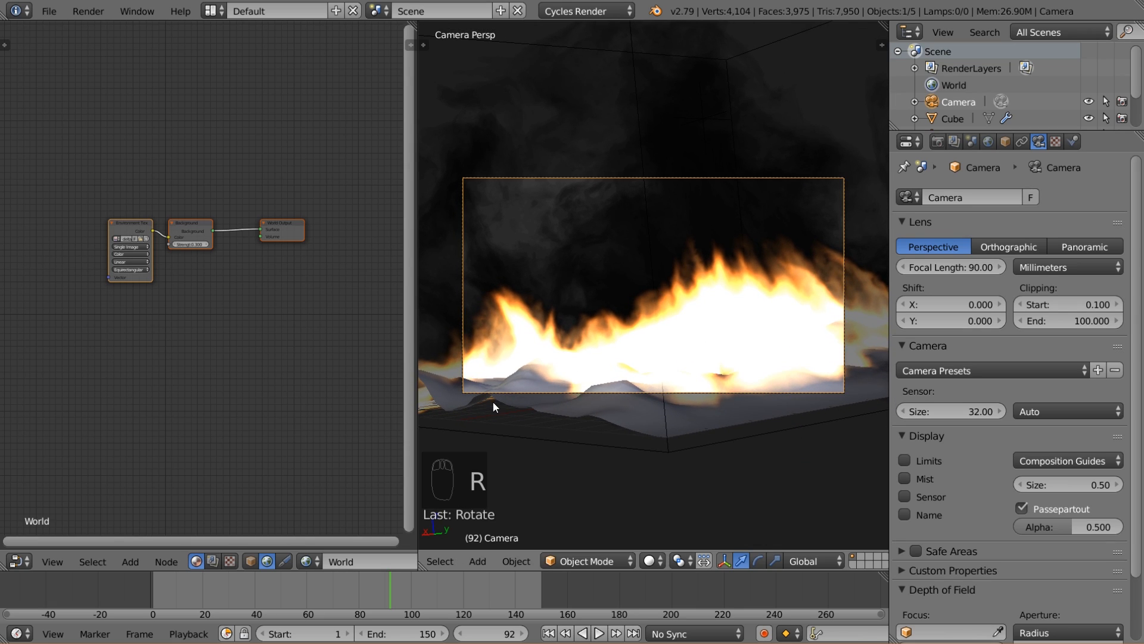
{"action": "key", "text": "r"}
{"action": "key", "text": "r"}
{"action": "left_click", "coordinate": [531, 410]}
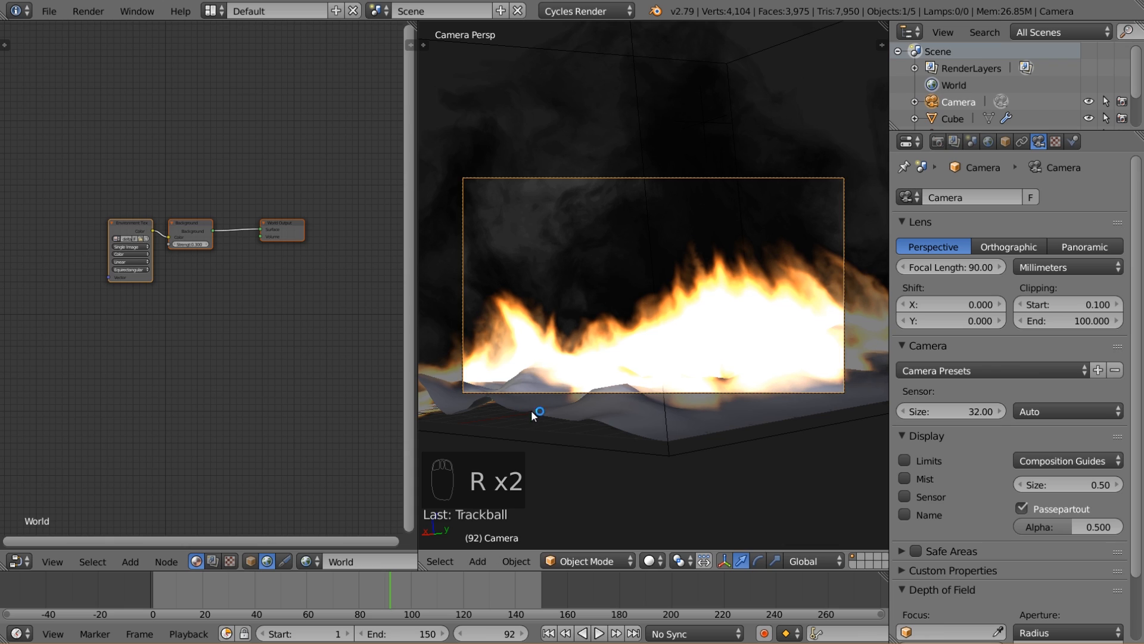
- Show the empty second layer in Rendered shading through the camera to view the HDR background
{"action": "scroll", "coordinate": [724, 346], "scroll_direction": "down", "scroll_amount": 5}
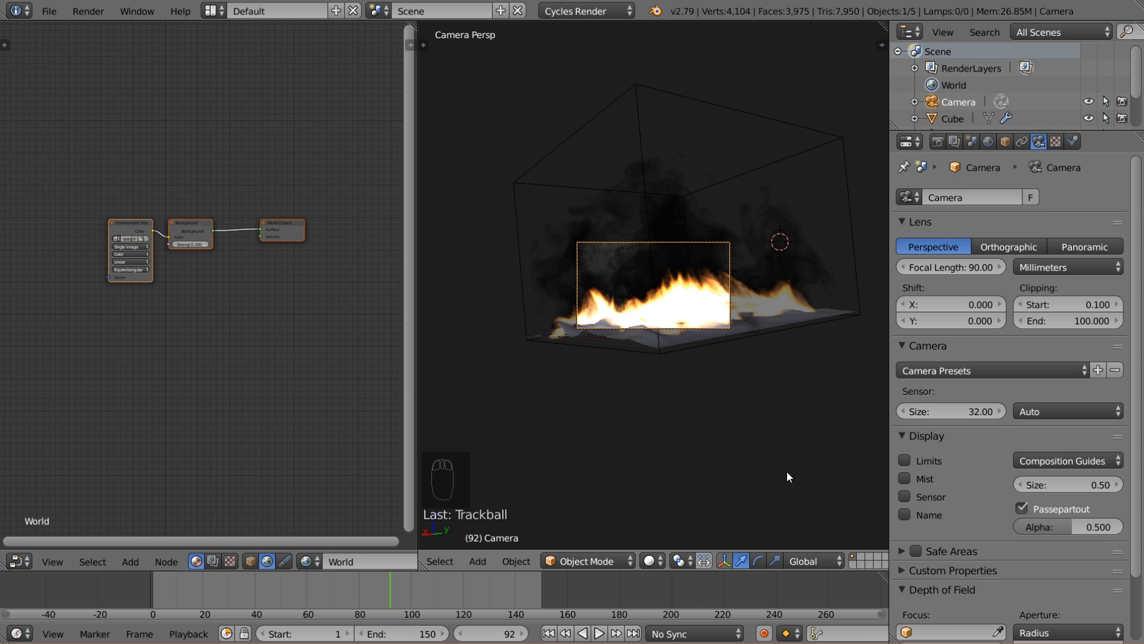
{"action": "left_click", "coordinate": [863, 556]}
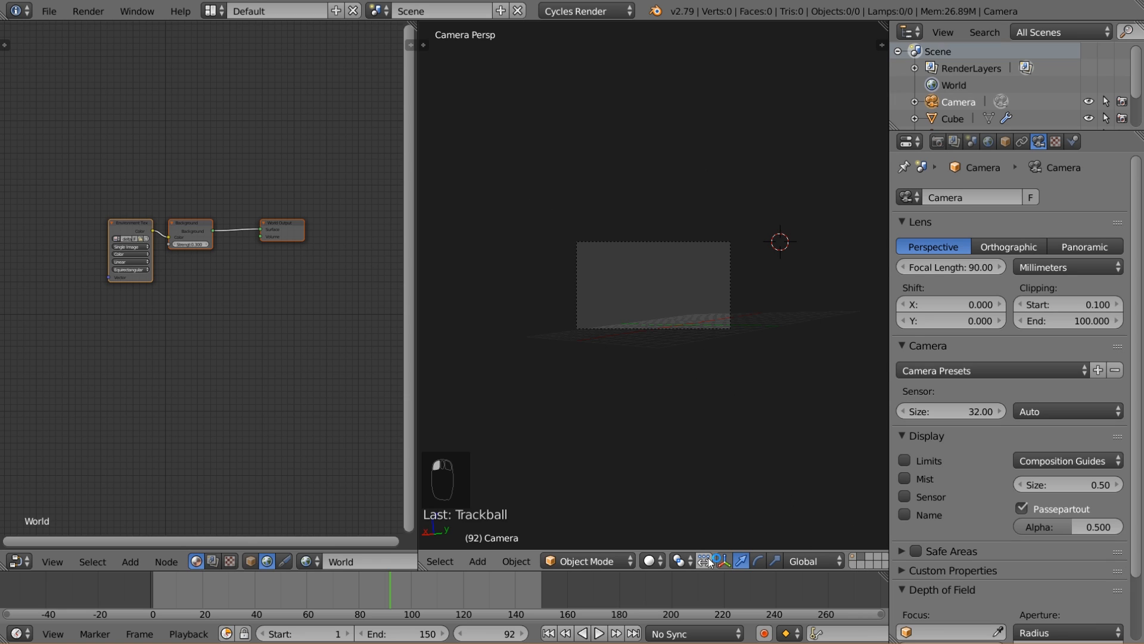
{"action": "left_click", "coordinate": [650, 561]}
{"action": "left_click", "coordinate": [687, 451]}
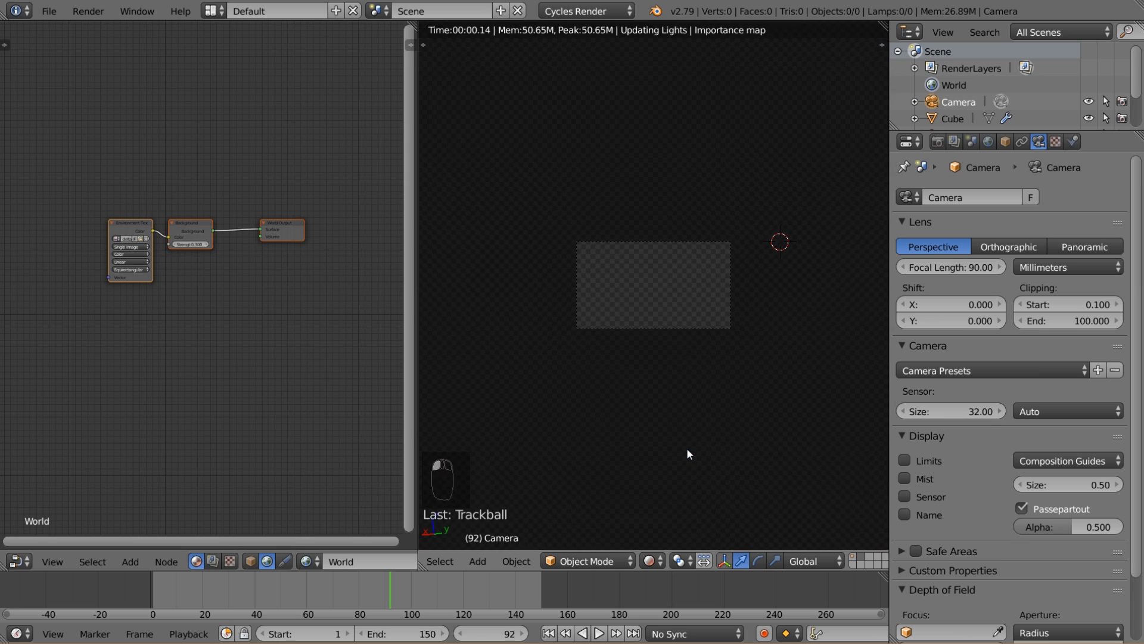
{"action": "scroll", "coordinate": [742, 287], "scroll_direction": "up", "scroll_amount": 2}
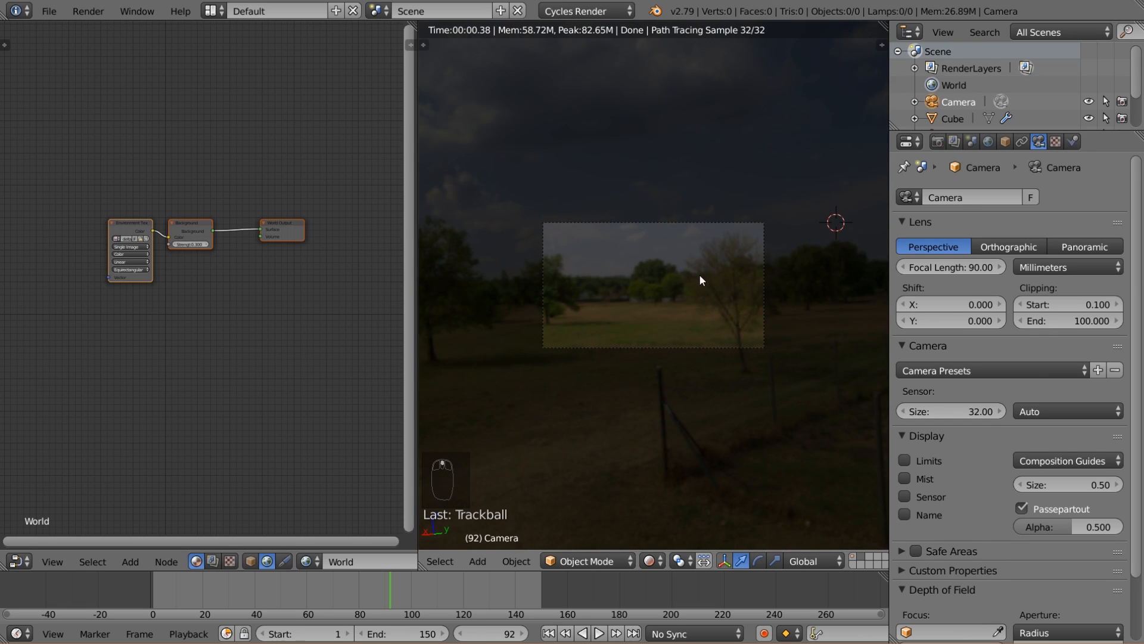
{"action": "scroll", "coordinate": [156, 292], "scroll_direction": "down", "scroll_amount": 1}
- Add a Texture Coordinate node to the World node tree, placed before the Environment Texture node with space between them
{"action": "middle_click_drag", "start_coordinate": [123, 318], "coordinate": [171, 321]}
{"action": "key", "text": "a"}
{"action": "middle_click_drag", "start_coordinate": [93, 302], "coordinate": [146, 308]}
{"action": "key", "text": "shift+a"}
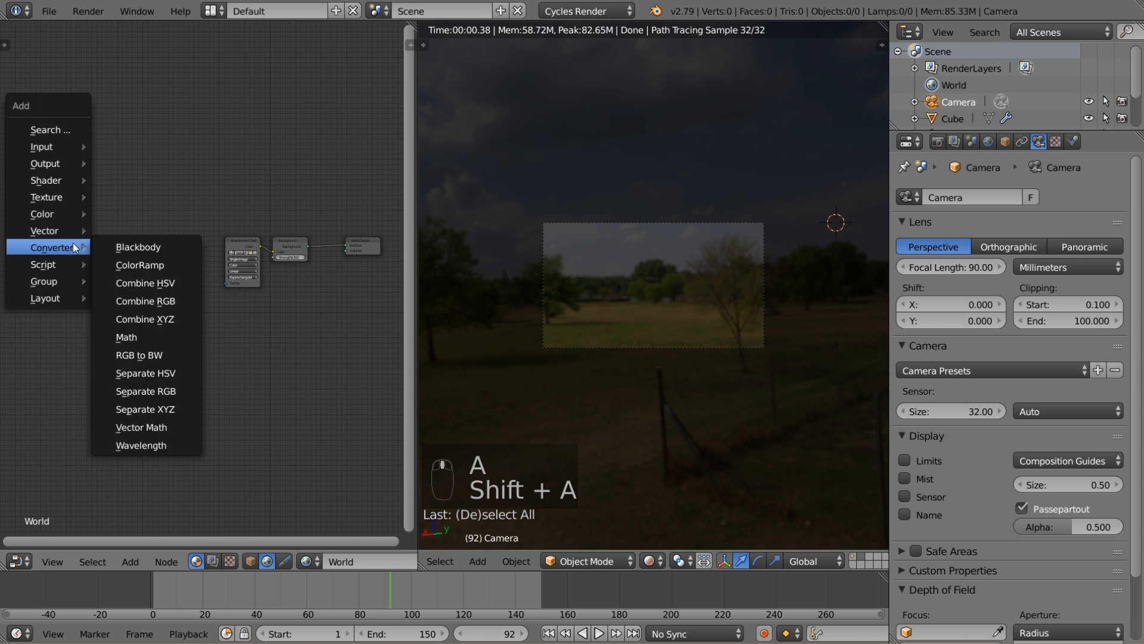
{"action": "mouse_move", "coordinate": [50, 146]}
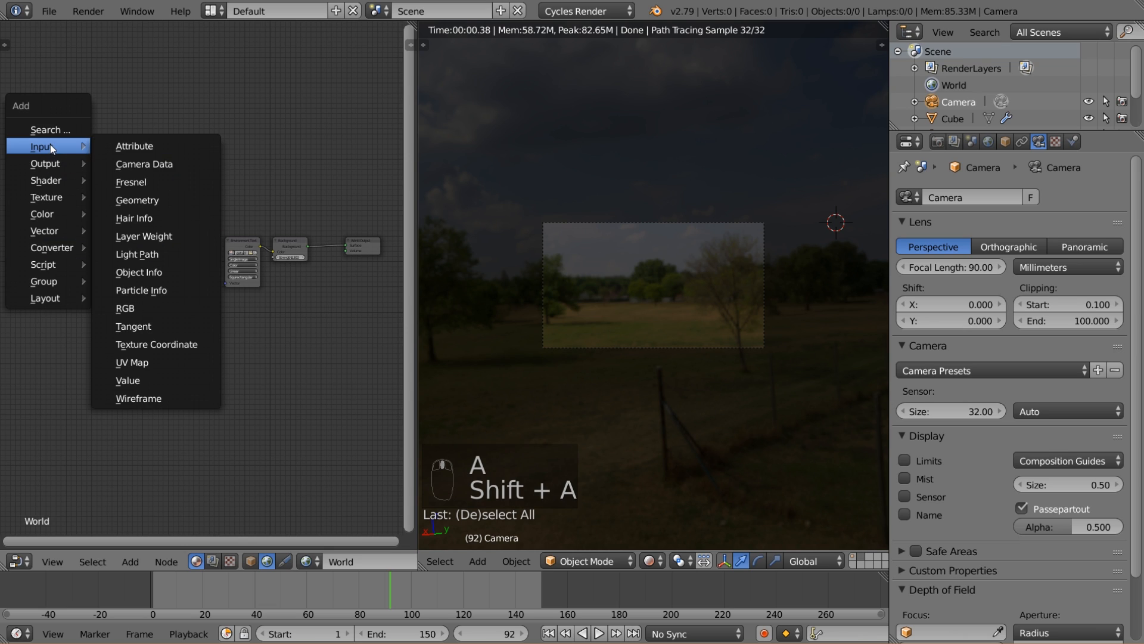
{"action": "left_click", "coordinate": [176, 344]}
{"action": "left_click", "coordinate": [96, 247]}
{"action": "scroll", "coordinate": [98, 249], "scroll_direction": "up", "scroll_amount": 2}
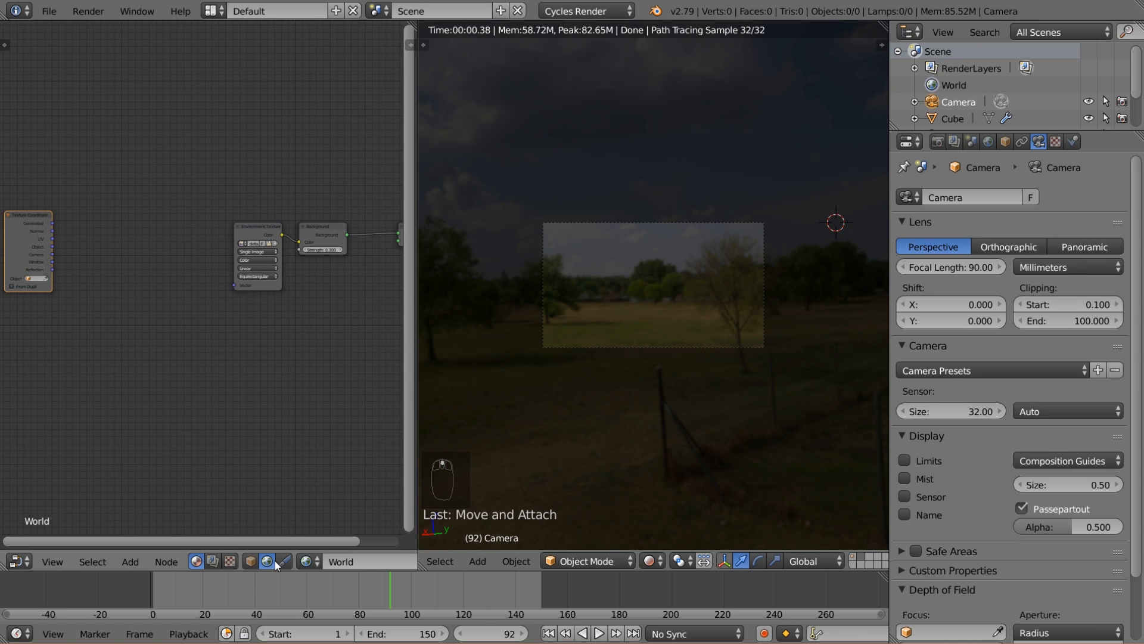
- Add a Mapping node between Texture Coordinate and Environment Texture, linking Generated into it and its output to the environment's Vector input
{"action": "key", "text": "shift+a"}
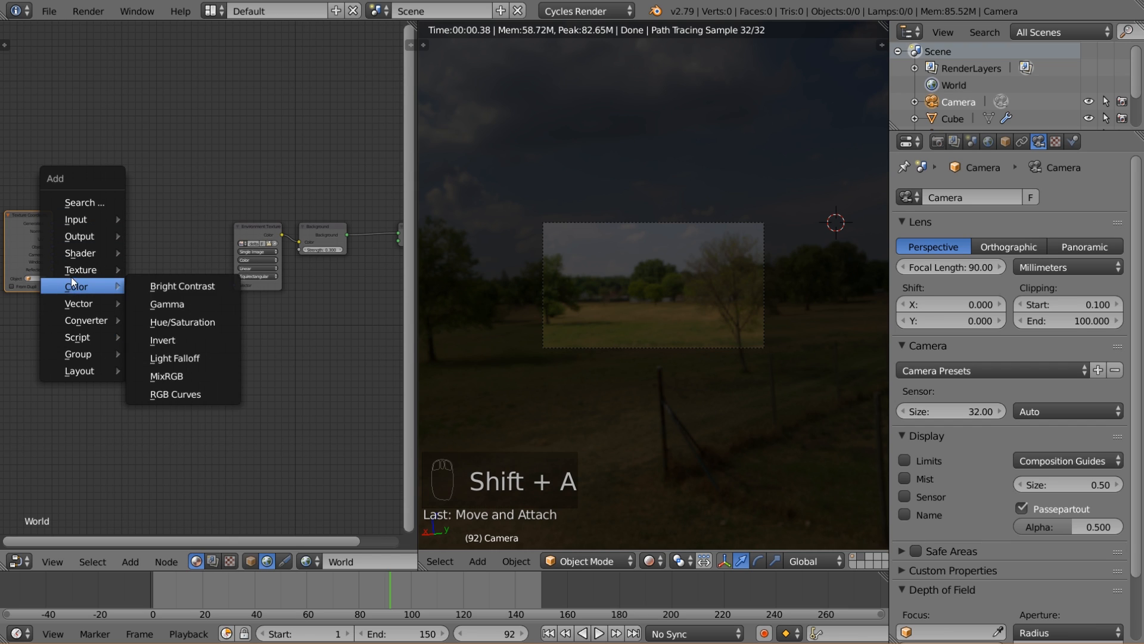
{"action": "mouse_move", "coordinate": [82, 251]}
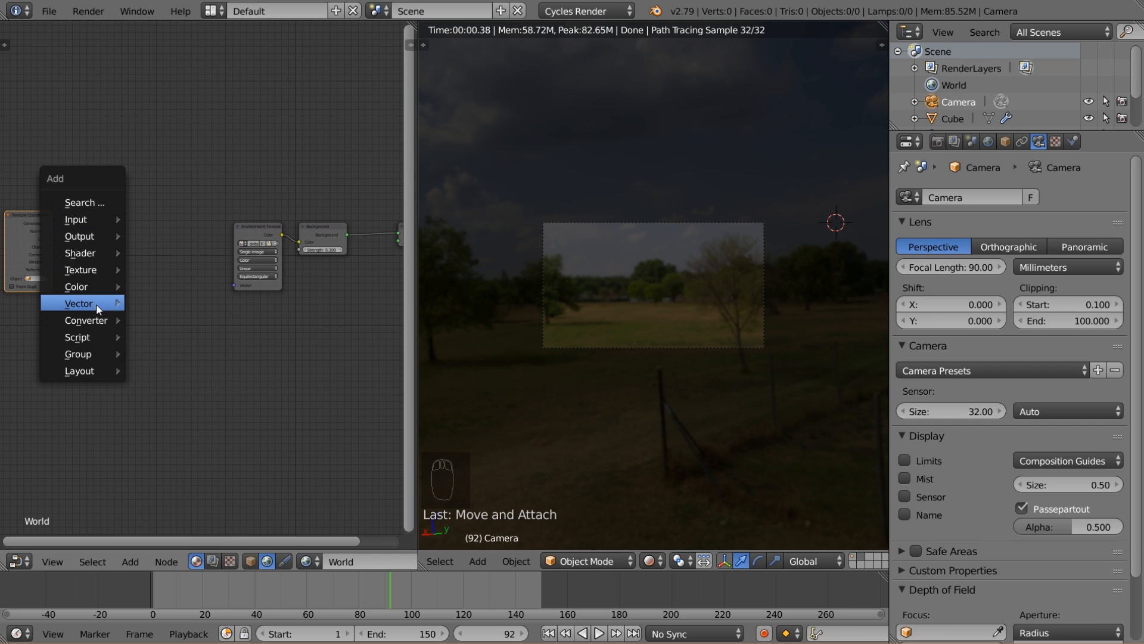
{"action": "mouse_move", "coordinate": [95, 303]}
{"action": "left_click", "coordinate": [156, 321]}
{"action": "left_click", "coordinate": [85, 220]}
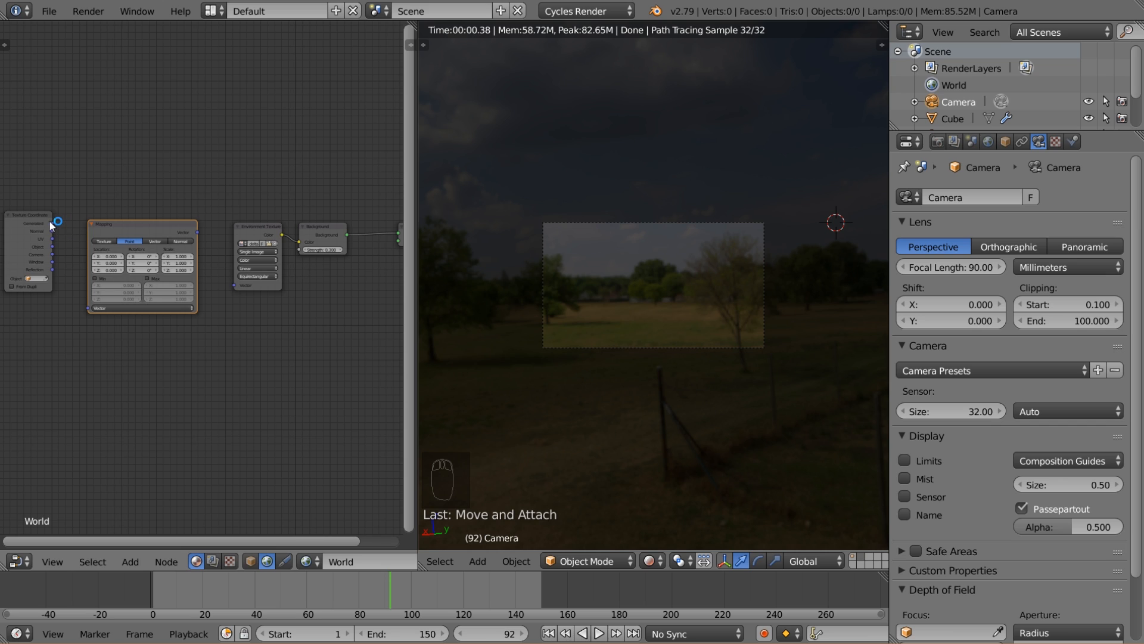
{"action": "left_click_drag", "start_coordinate": [52, 223], "coordinate": [93, 308]}
{"action": "left_click_drag", "start_coordinate": [197, 232], "coordinate": [237, 286]}
{"action": "scroll", "coordinate": [247, 317], "scroll_direction": "up", "scroll_amount": 2}
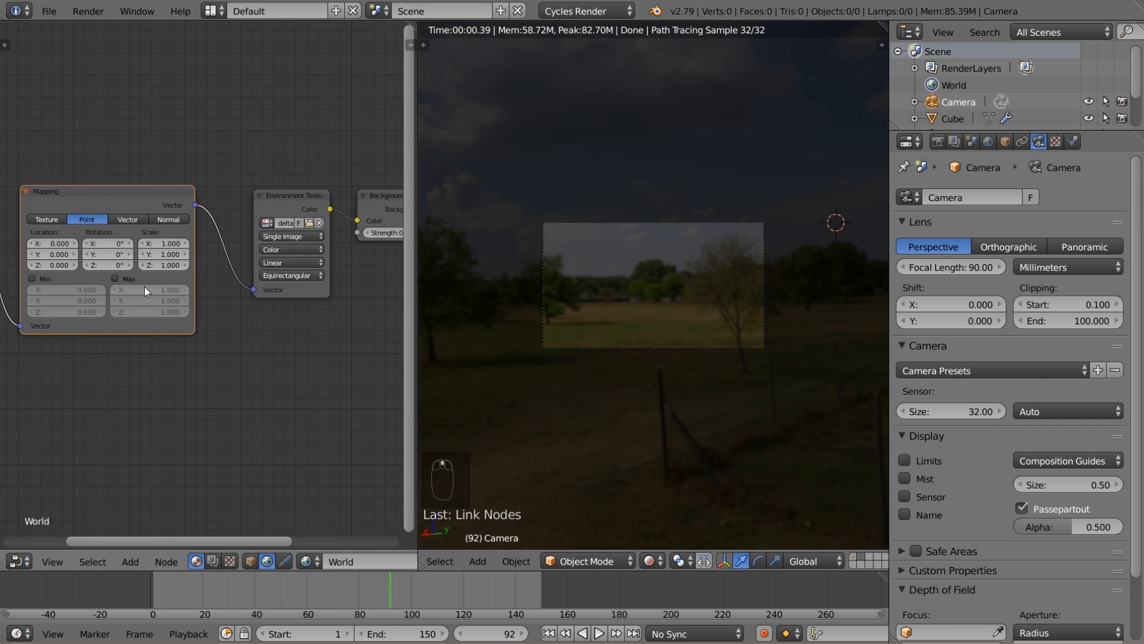
- Set the Mapping node's Z rotation to about -412° to turn the HDR background, and restart the viewport's Rendered preview
{"action": "left_click_drag", "start_coordinate": [113, 268], "coordinate": [23, 268]}
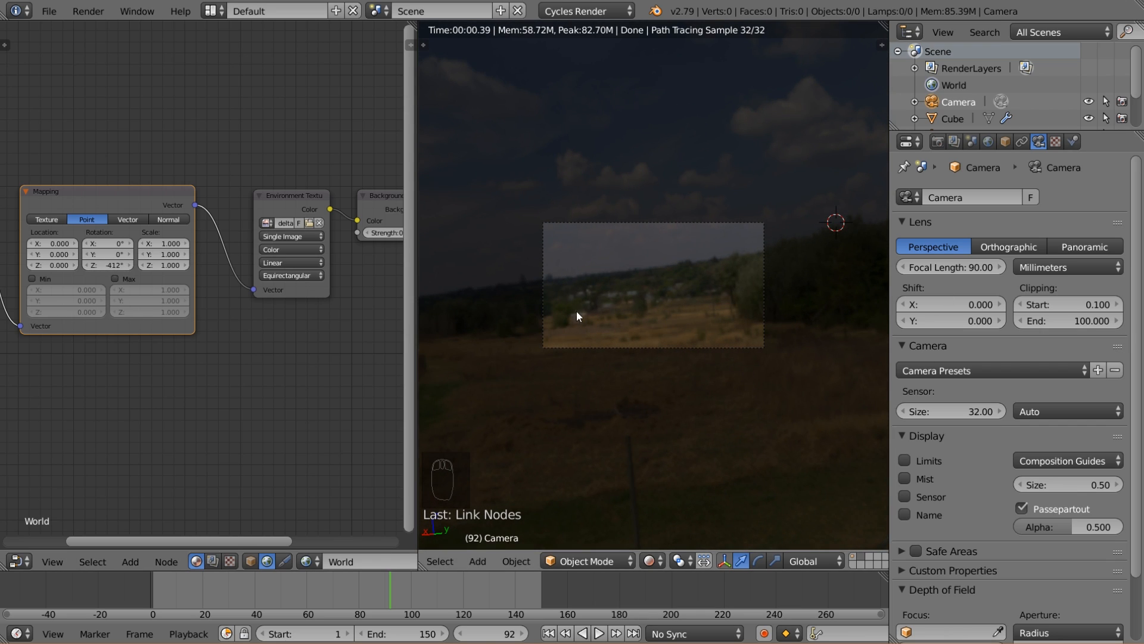
{"action": "scroll", "coordinate": [304, 400], "scroll_direction": "down", "scroll_amount": 1}
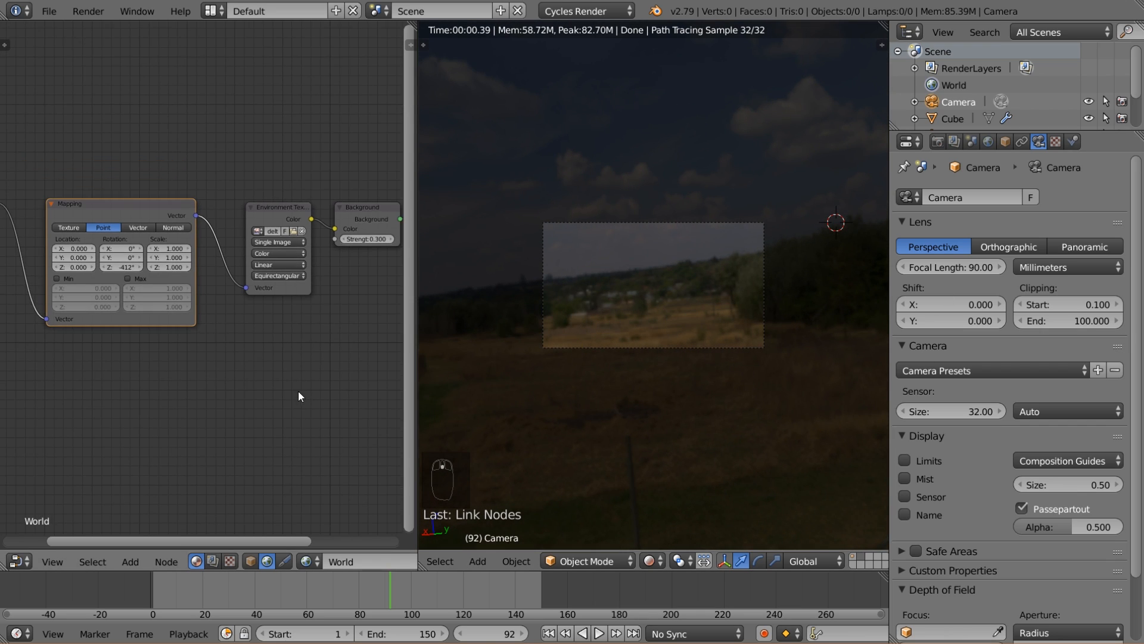
{"action": "left_click", "coordinate": [652, 562]}
{"action": "left_click", "coordinate": [680, 505]}
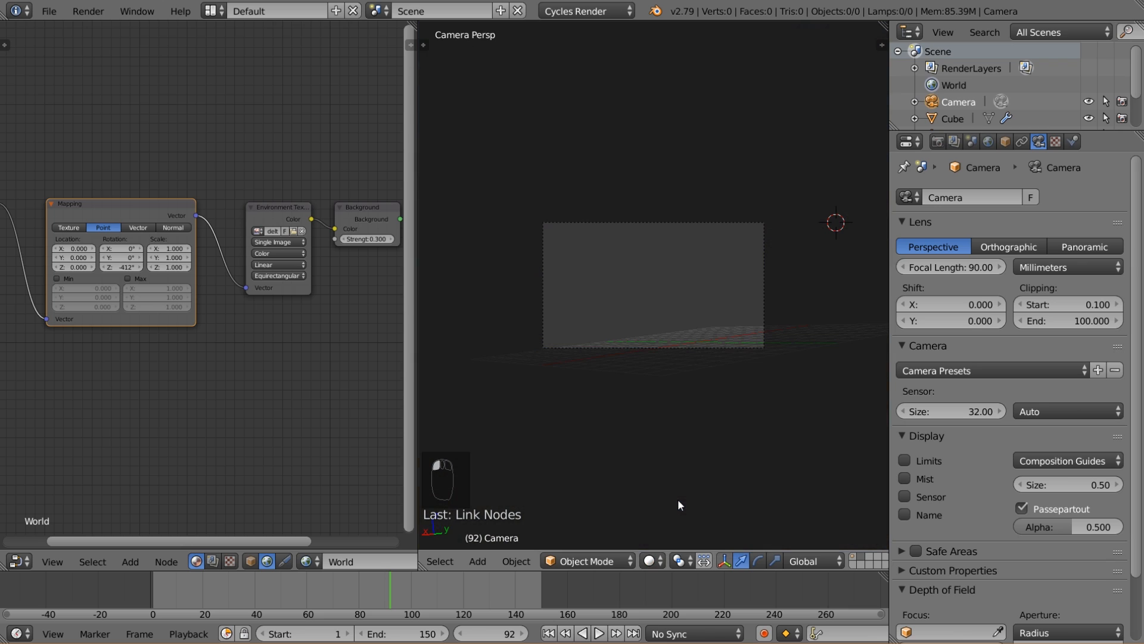
{"action": "left_click", "coordinate": [650, 561]}
{"action": "left_click", "coordinate": [685, 447]}
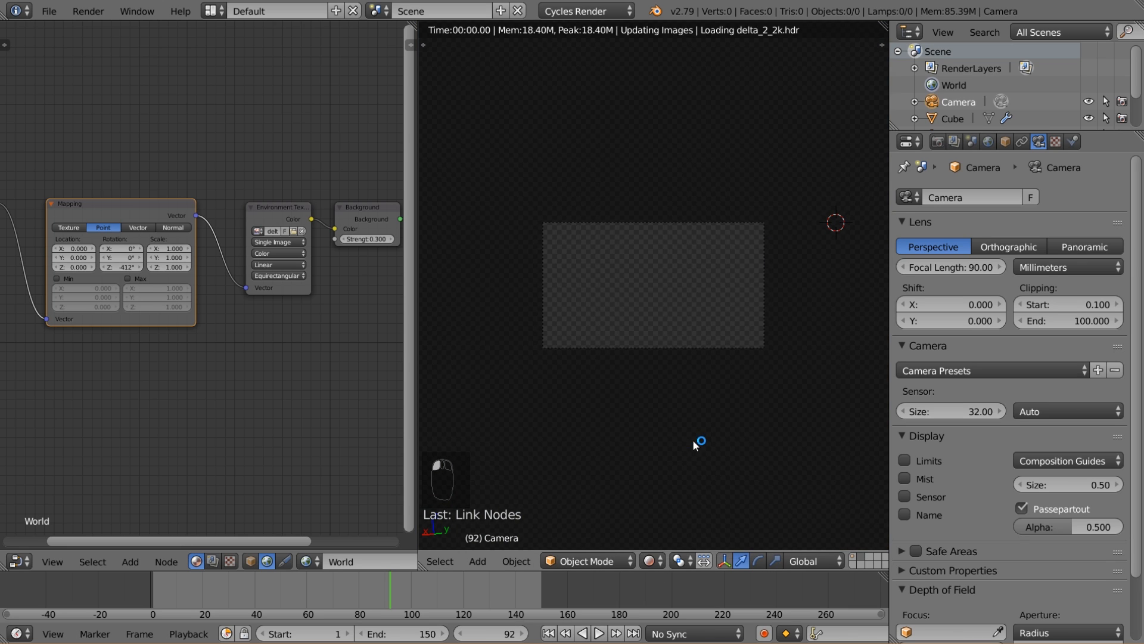
- Enable Transparent film in the render settings and show the layer containing the smoke and fire
{"action": "left_click", "coordinate": [938, 141]}
{"action": "scroll", "coordinate": [1018, 405], "scroll_direction": "down", "scroll_amount": 10}
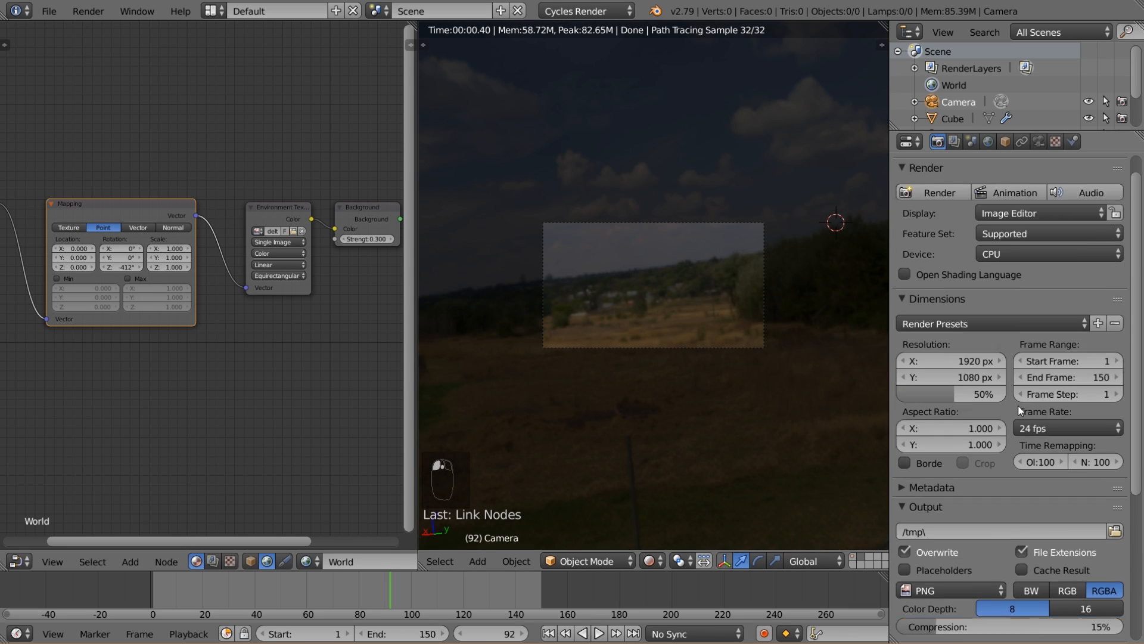
{"action": "left_click", "coordinate": [944, 570]}
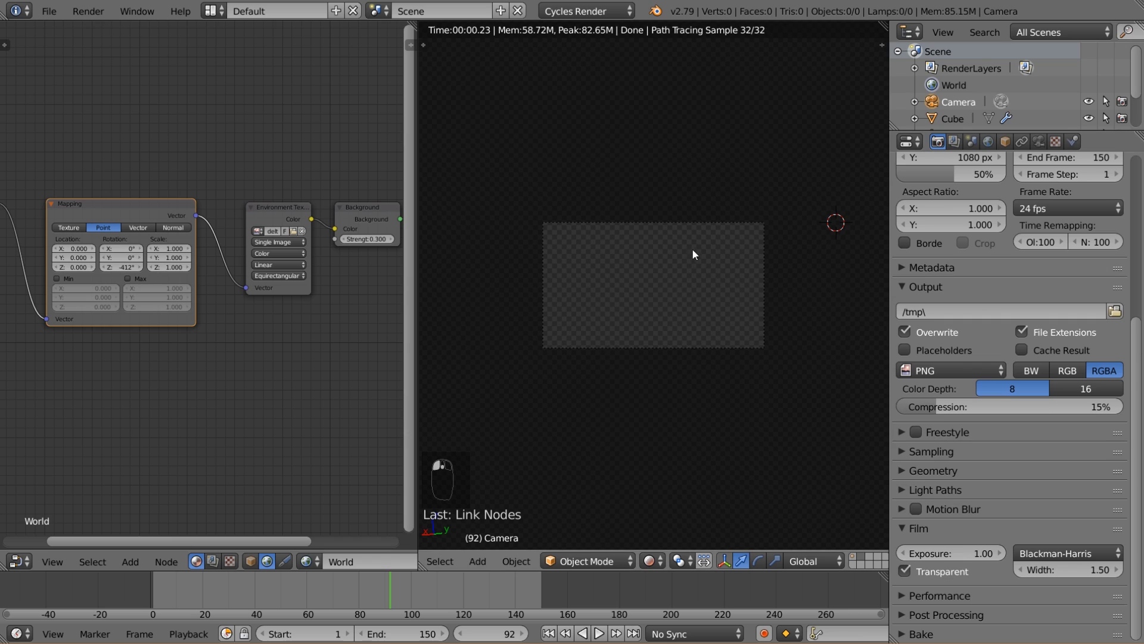
{"action": "left_click", "coordinate": [650, 561]}
{"action": "left_click", "coordinate": [853, 553]}
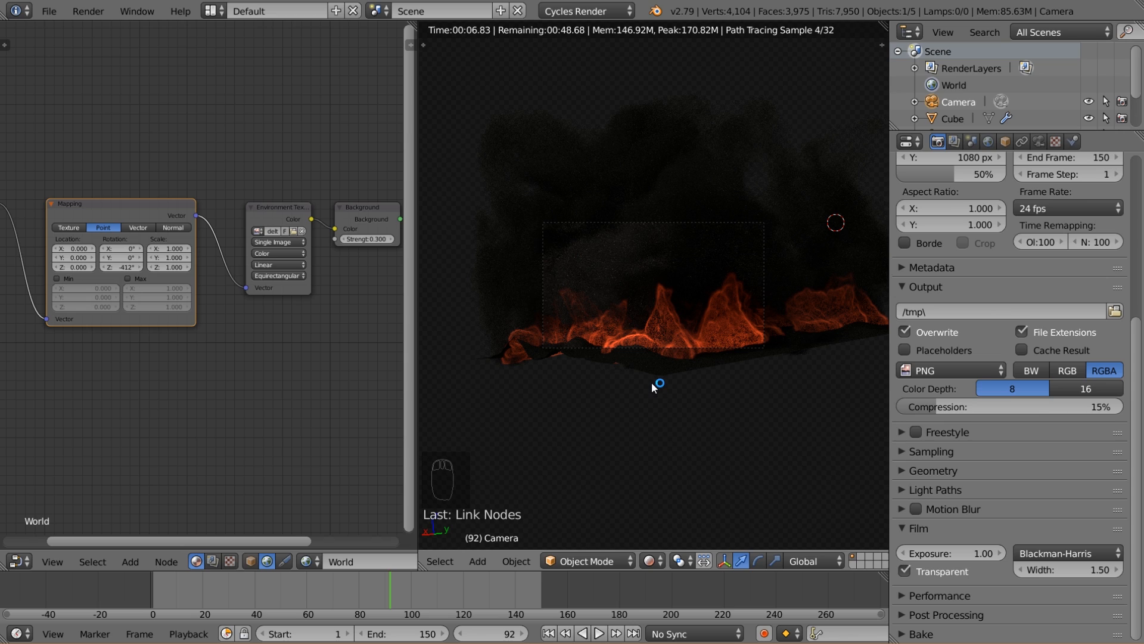
- Select the smoke domain cube and display its material nodes in a widened node editor
{"action": "right_click", "coordinate": [676, 336]}
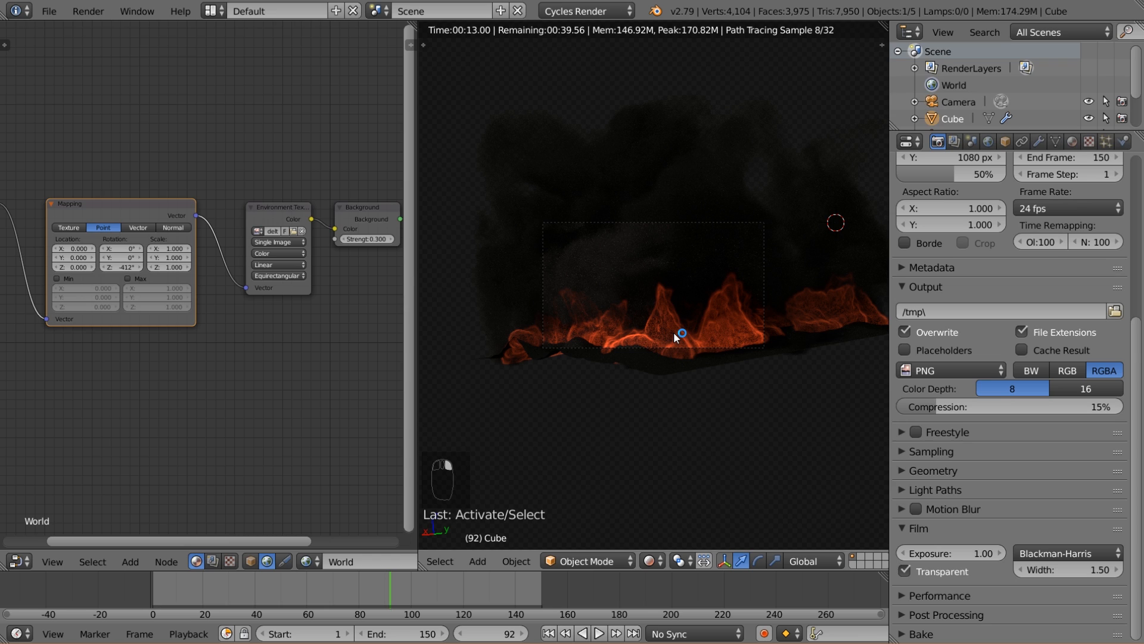
{"action": "left_click", "coordinate": [251, 562]}
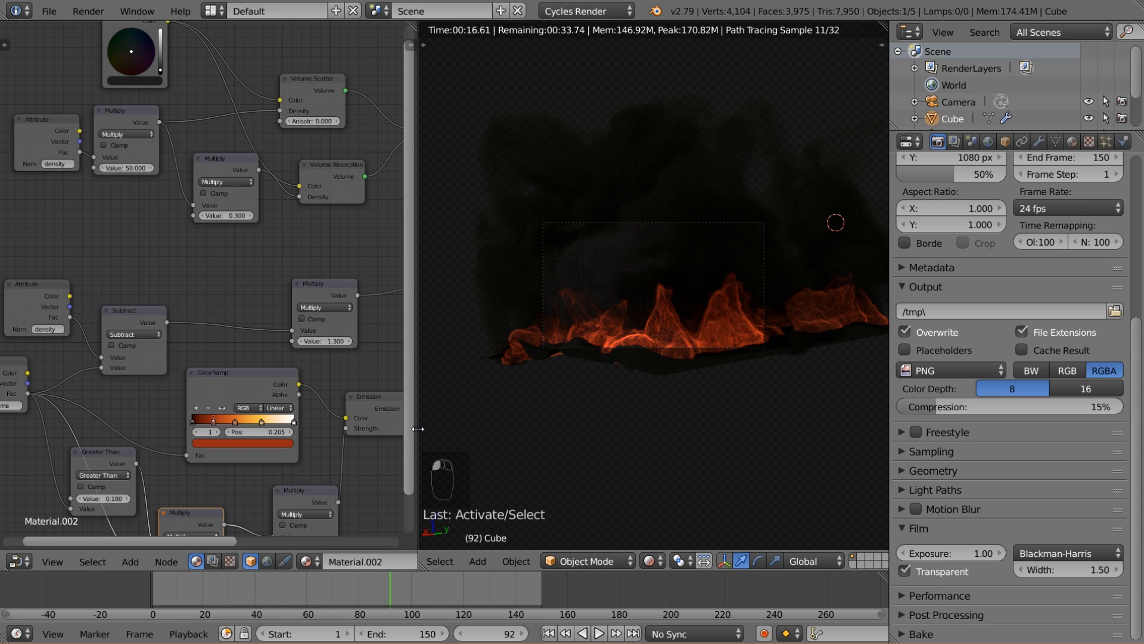
{"action": "left_click_drag", "start_coordinate": [417, 434], "coordinate": [539, 418]}
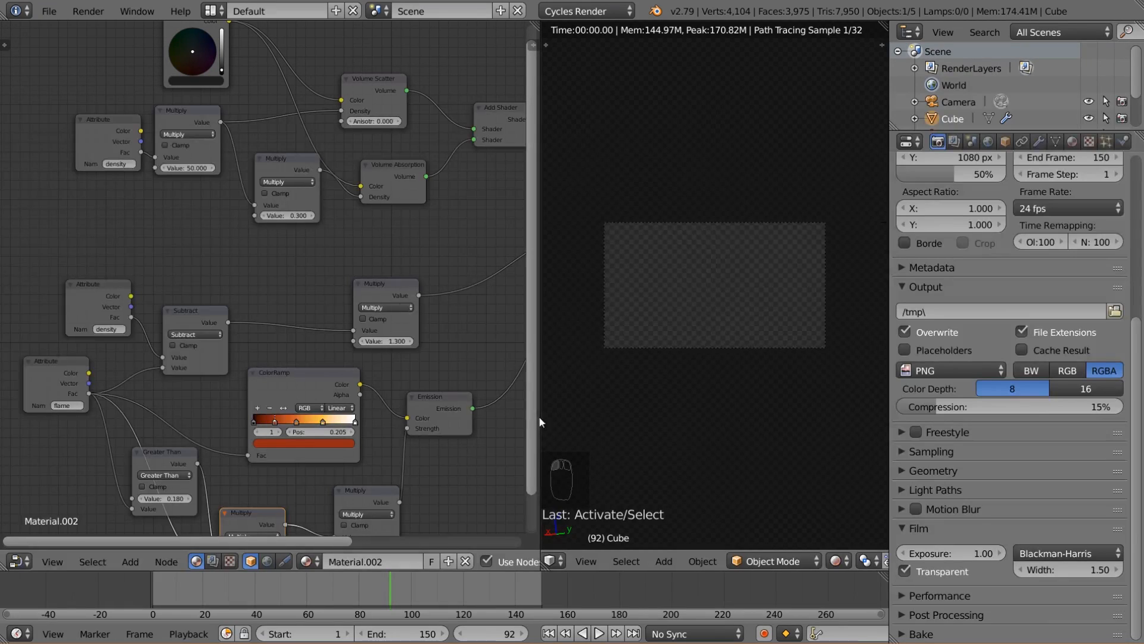
- Move the flame ColorRamp's white end stop to position 0.844 and set the ramp's interpolation to Ease
{"action": "scroll", "coordinate": [359, 387], "scroll_direction": "up", "scroll_amount": 4}
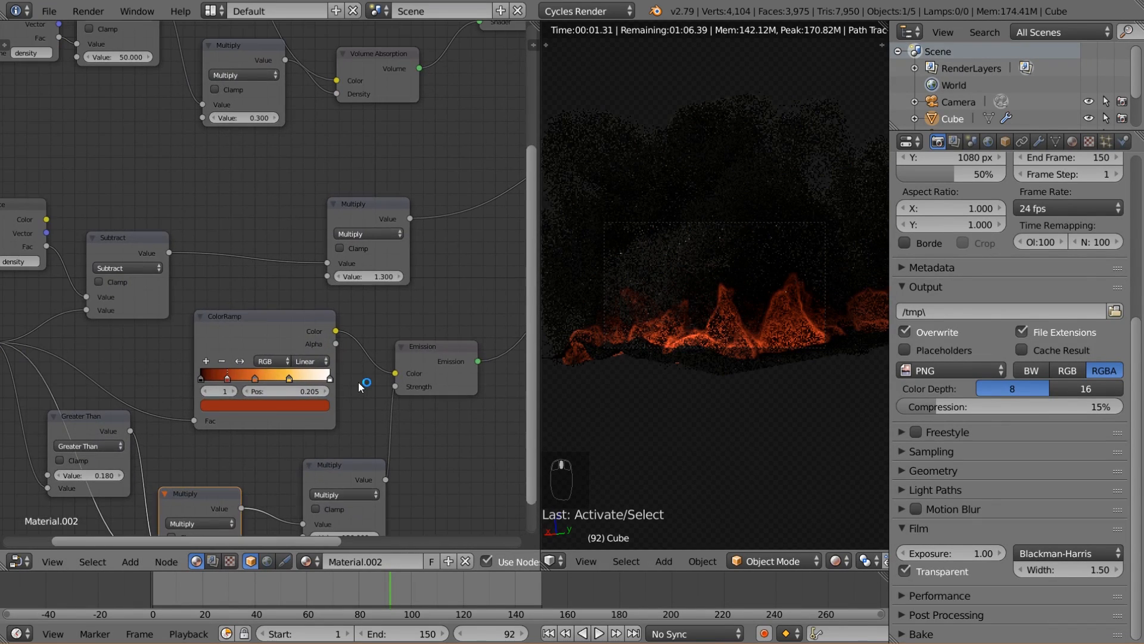
{"action": "left_click_drag", "start_coordinate": [348, 408], "coordinate": [325, 404]}
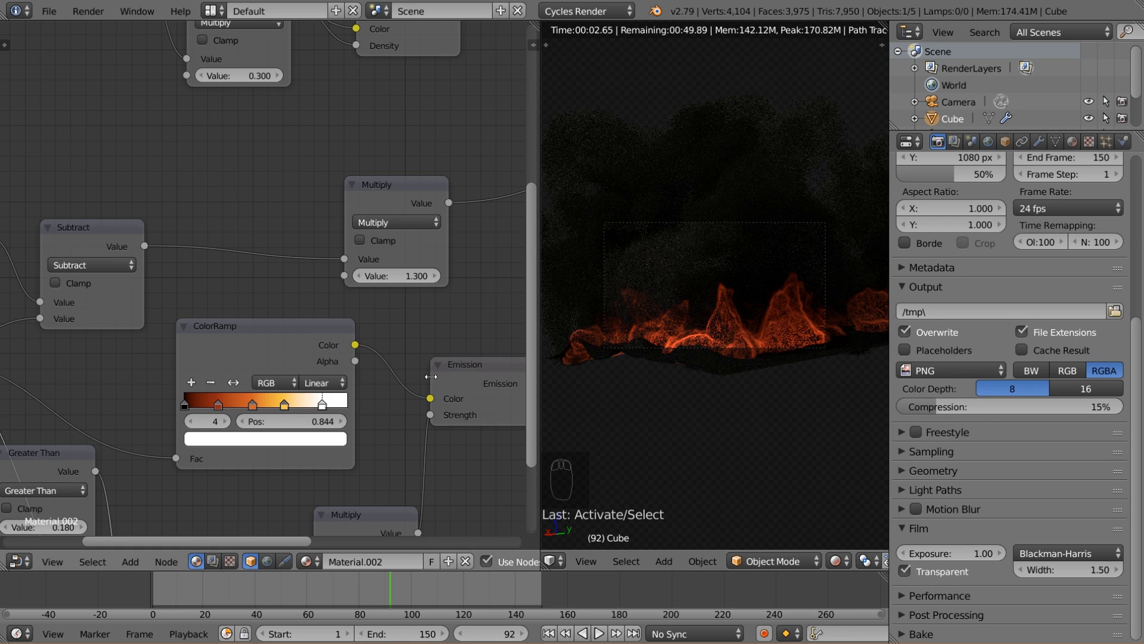
{"action": "left_click", "coordinate": [325, 382]}
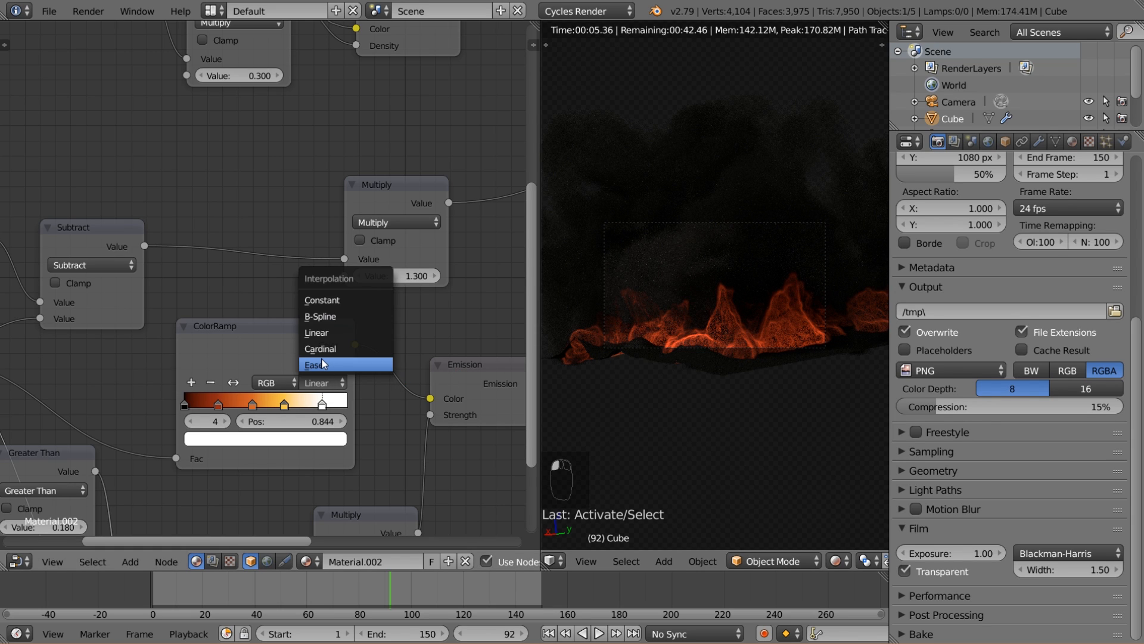
{"action": "left_click", "coordinate": [324, 364]}
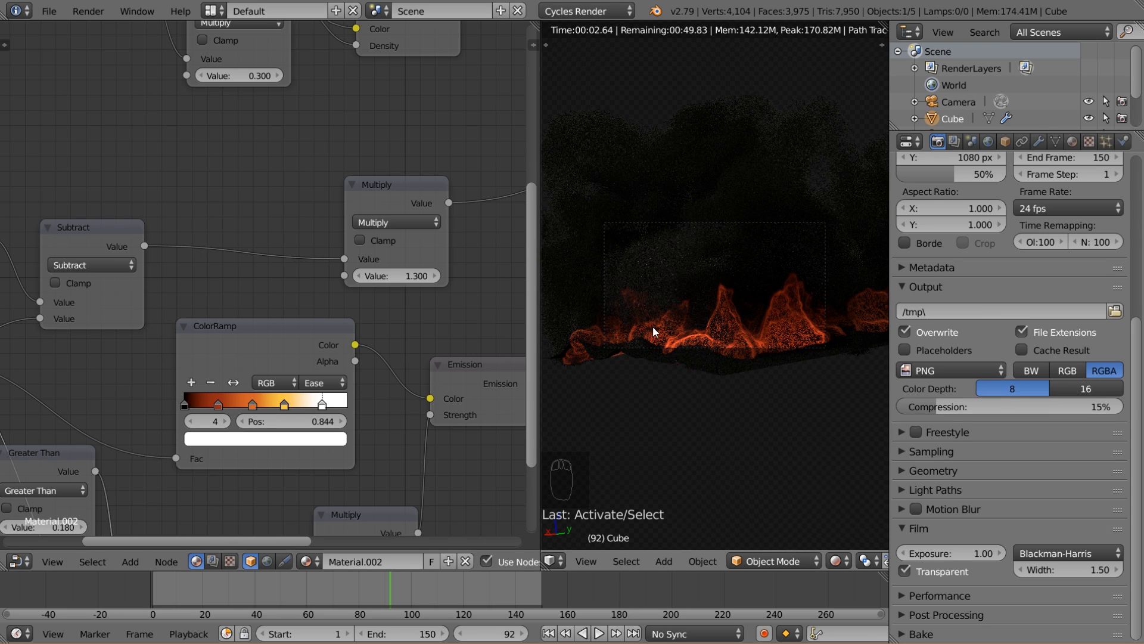
- Duplicate the 1.300 Multiply node and insert the copy between the flame Attribute's Fac output and the ColorRamp
{"action": "scroll", "coordinate": [316, 394], "scroll_direction": "down", "scroll_amount": 4}
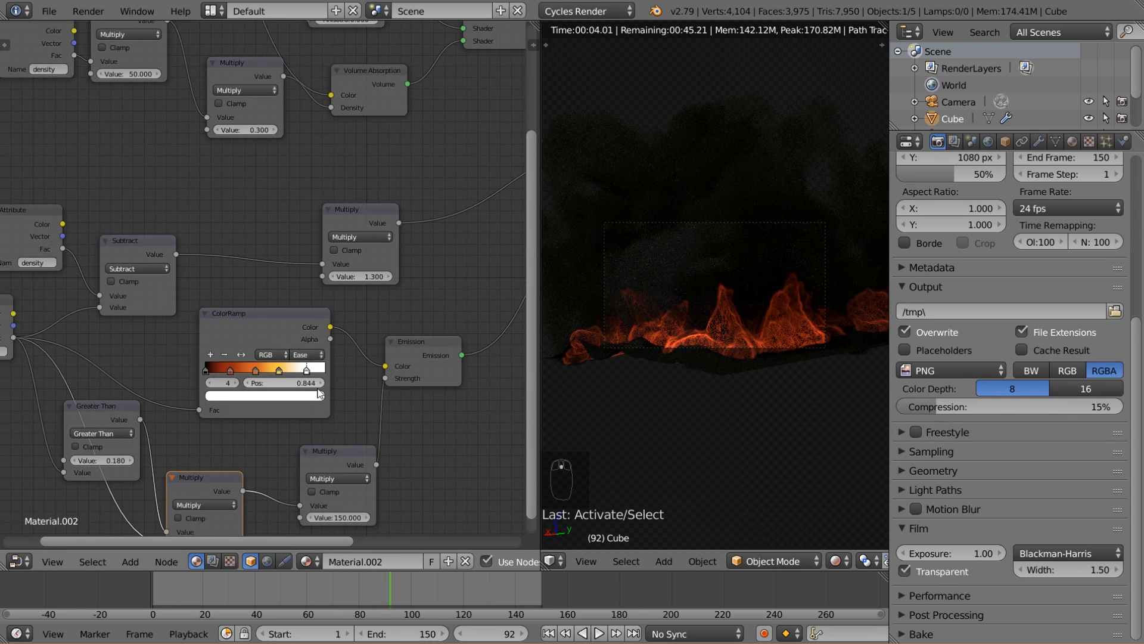
{"action": "scroll", "coordinate": [315, 393], "scroll_direction": "down", "scroll_amount": 2}
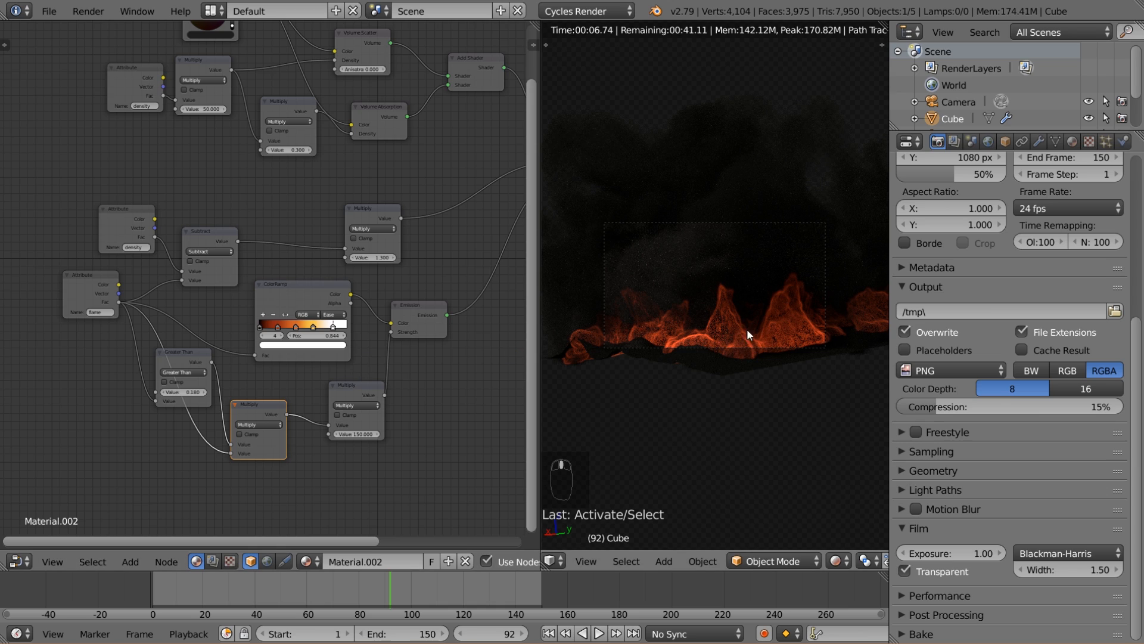
{"action": "left_click", "coordinate": [385, 214]}
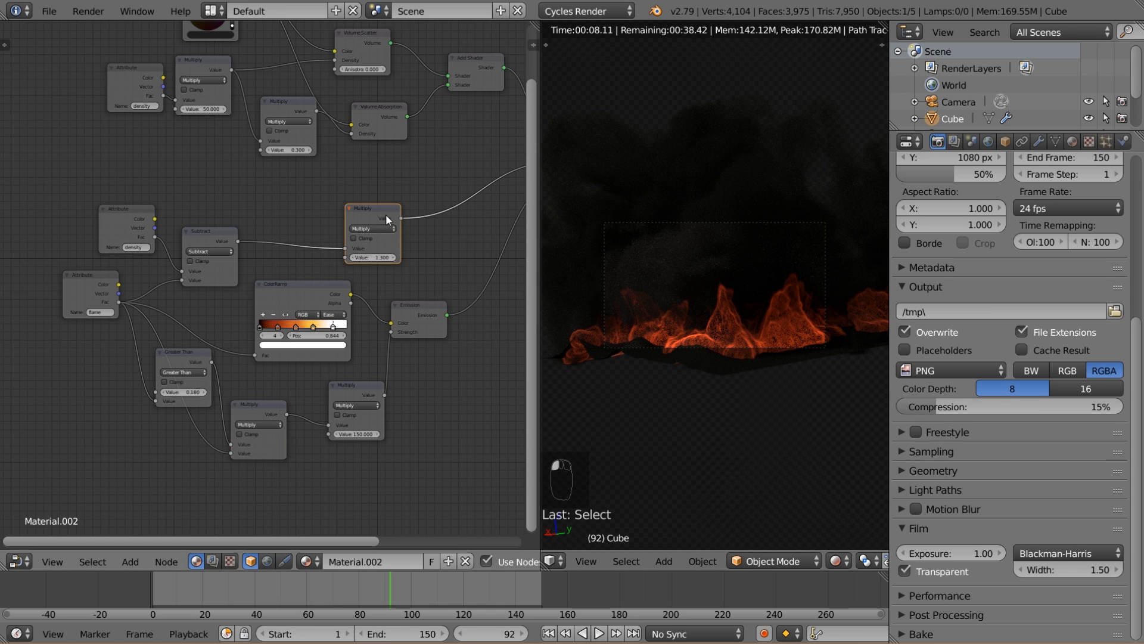
{"action": "key", "text": "shift+d"}
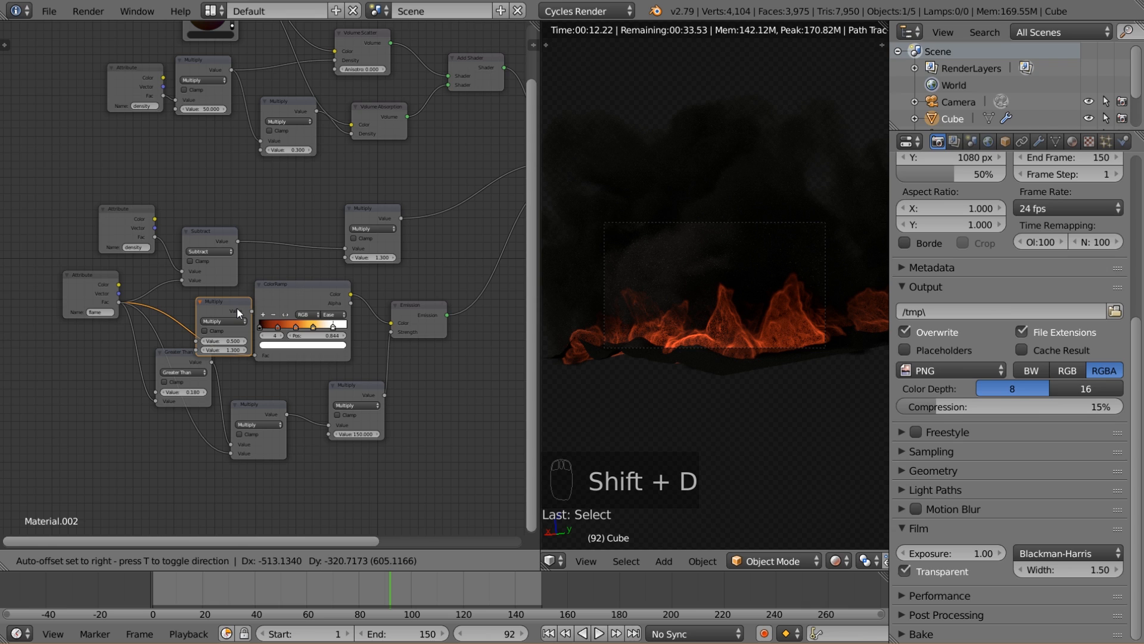
{"action": "left_click", "coordinate": [237, 306]}
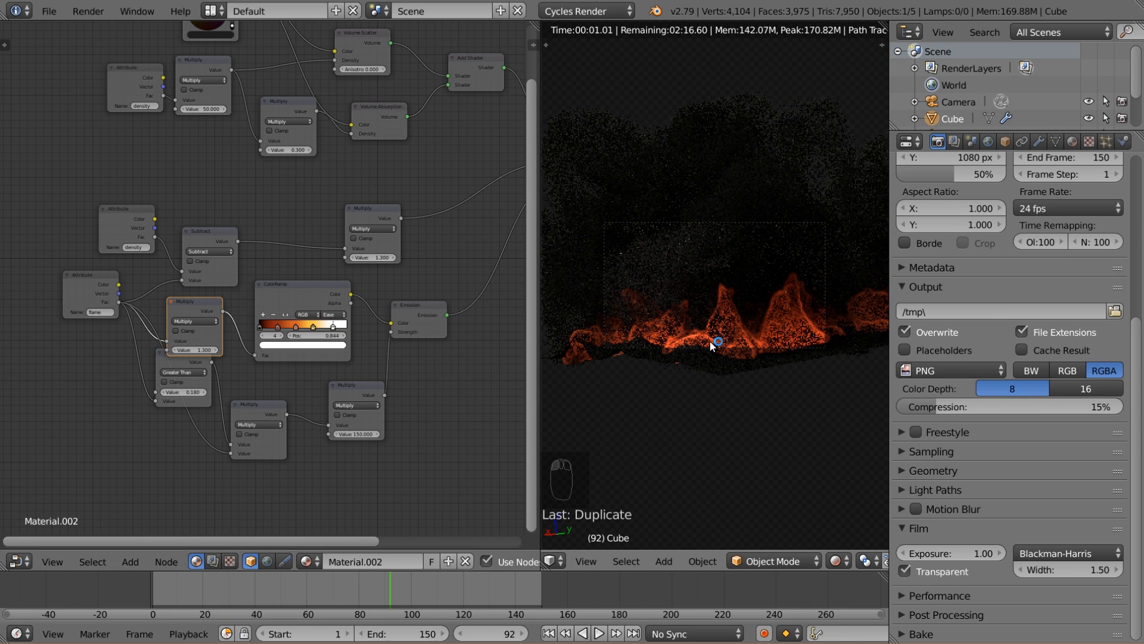
- Move the Greater Than node down clear of the new Multiply node, and set that Multiply node's value to 1.8
{"action": "left_click", "coordinate": [173, 374]}
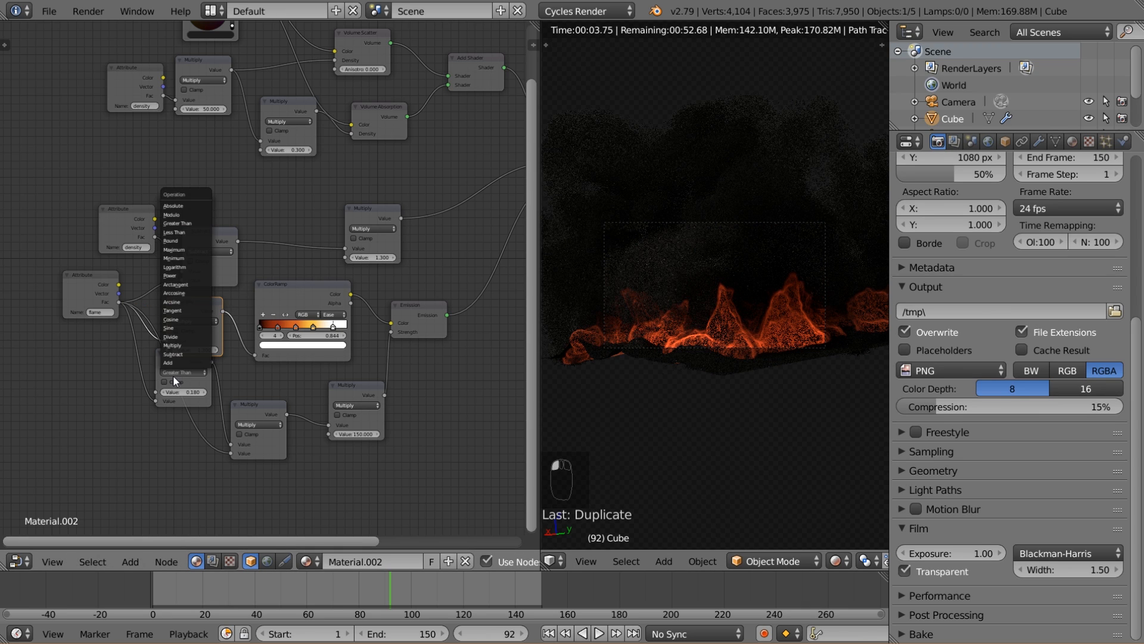
{"action": "left_click", "coordinate": [196, 368]}
{"action": "left_click_drag", "start_coordinate": [196, 368], "coordinate": [193, 380]}
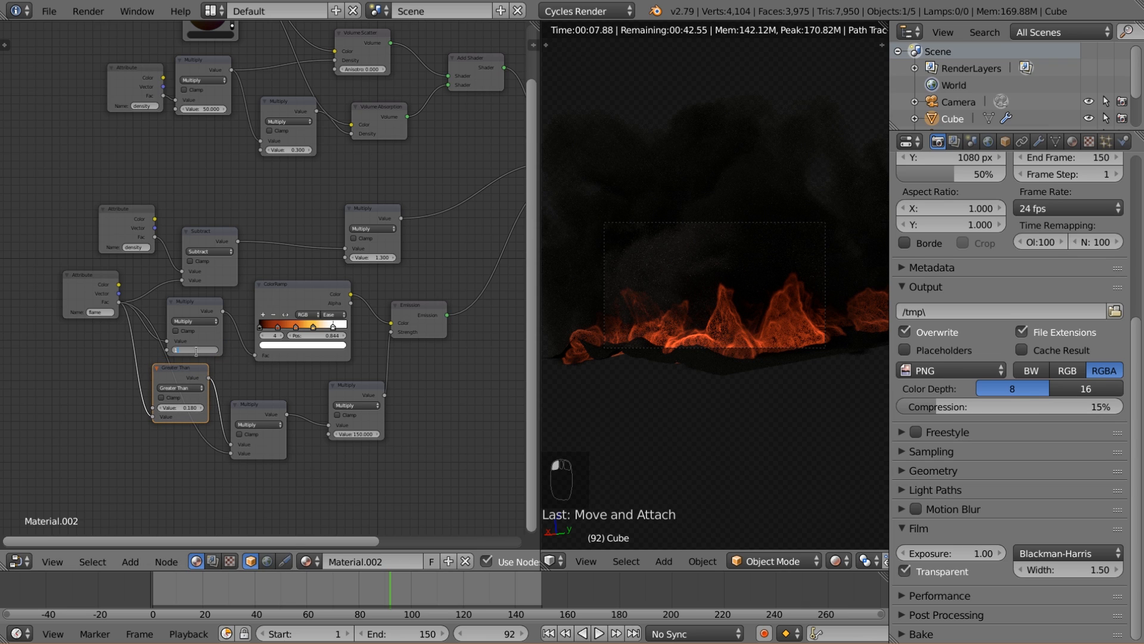
{"action": "key", "text": "Return"}
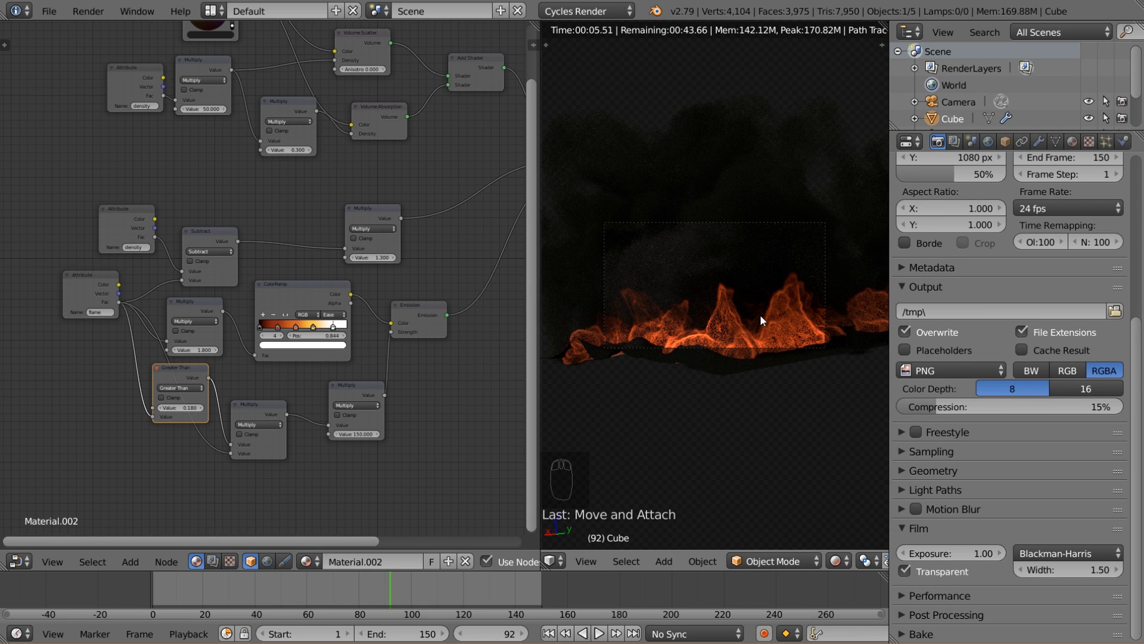
- Go to frame 110 and set the value of the Multiply node feeding the ColorRamp to 1.9
{"action": "left_click", "coordinate": [435, 593]}
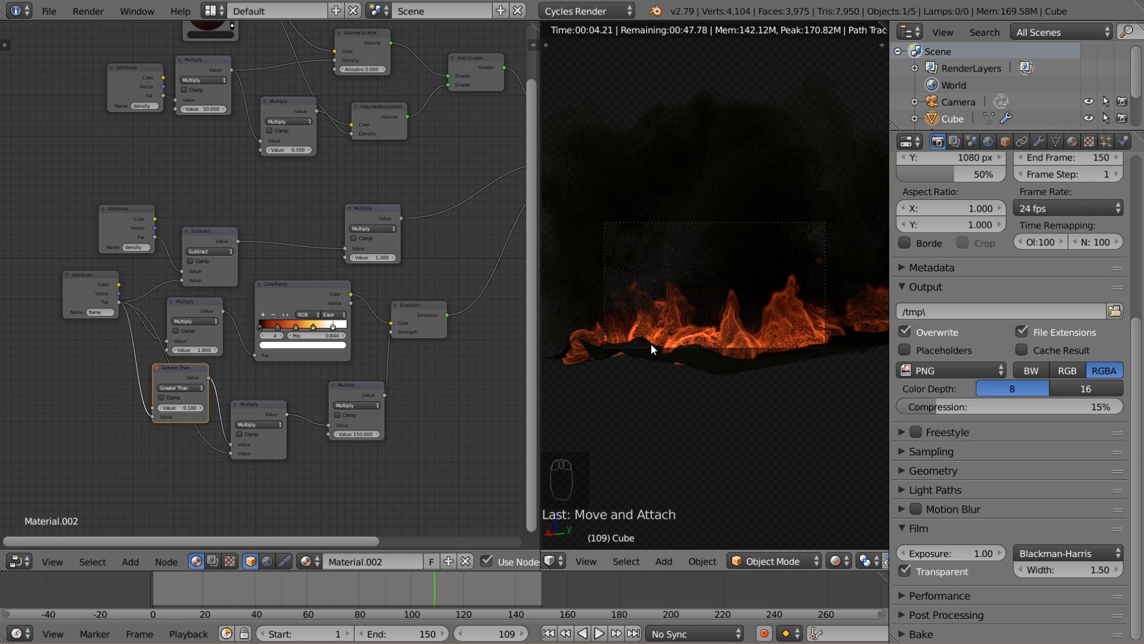
{"action": "left_click", "coordinate": [438, 596]}
{"action": "left_click", "coordinate": [197, 348]}
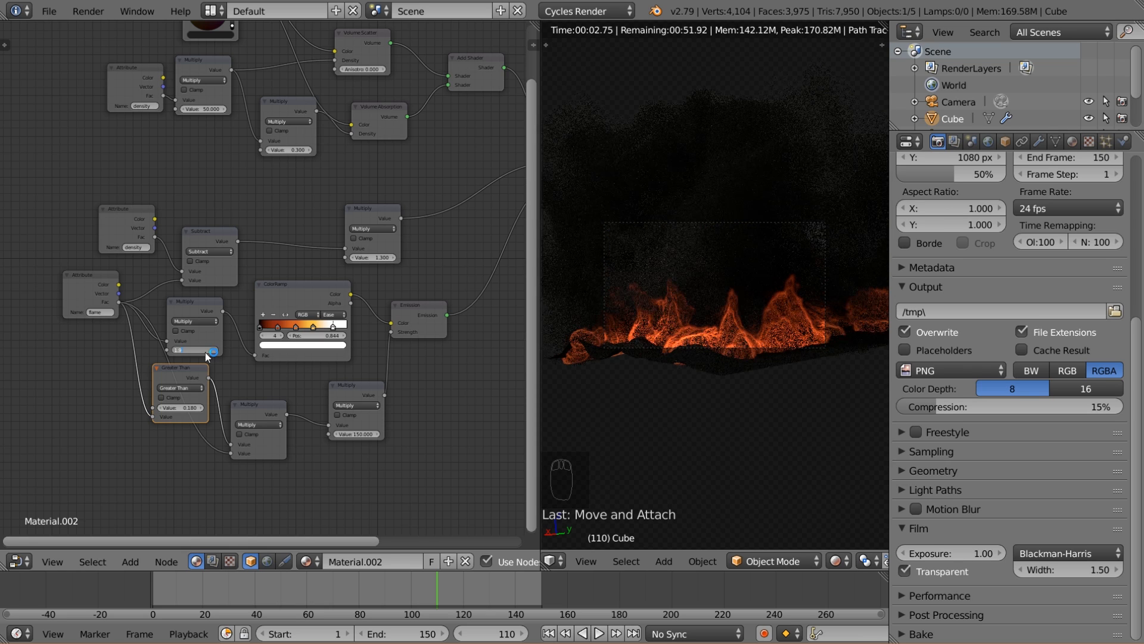
{"action": "key", "text": "Return"}
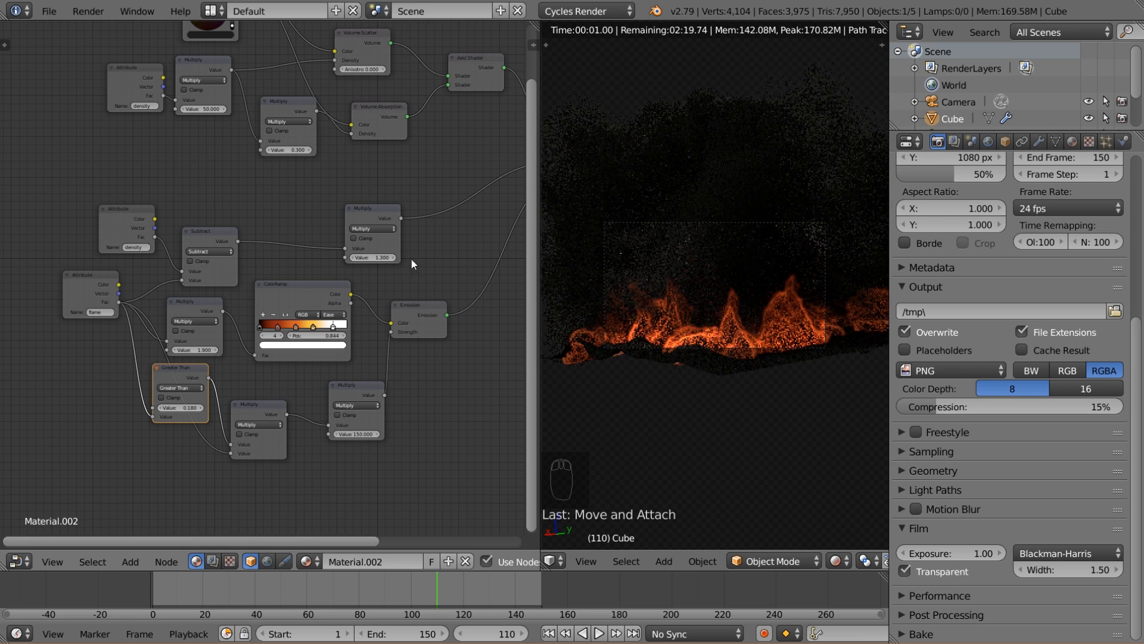
- Shift the Multiply node feeding the Mix Shader's factor slightly and set its value to 5
{"action": "left_click", "coordinate": [373, 206]}
{"action": "left_click_drag", "start_coordinate": [373, 206], "coordinate": [379, 200]}
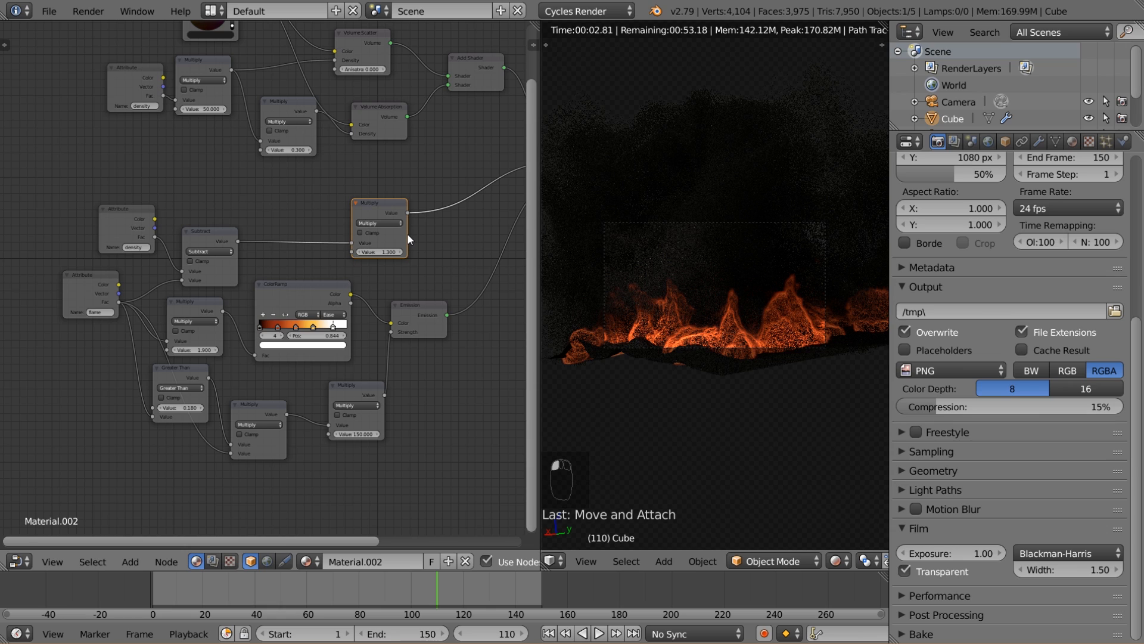
{"action": "middle_click_drag", "start_coordinate": [408, 234], "coordinate": [316, 264]}
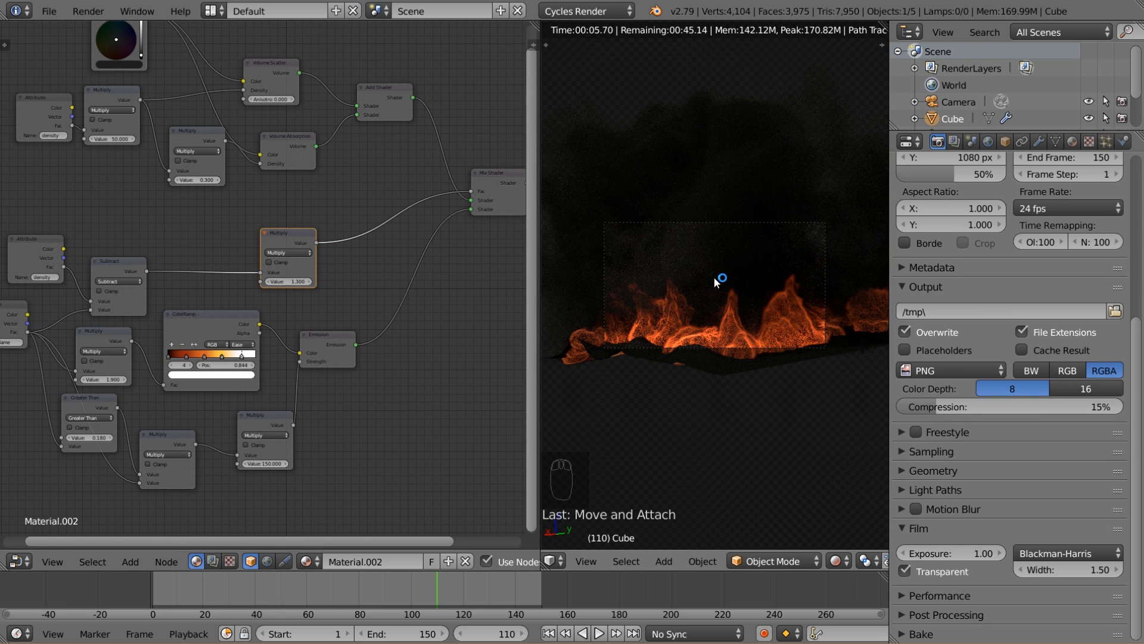
{"action": "left_click", "coordinate": [294, 280]}
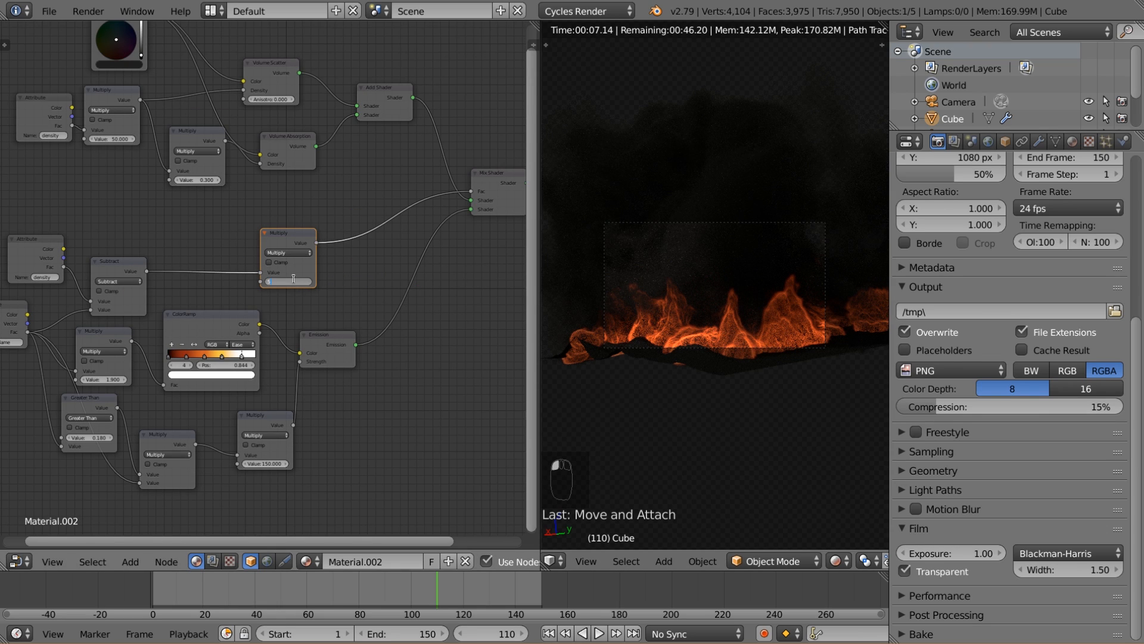
{"action": "type", "text": "5"}
{"action": "key", "text": "Return"}
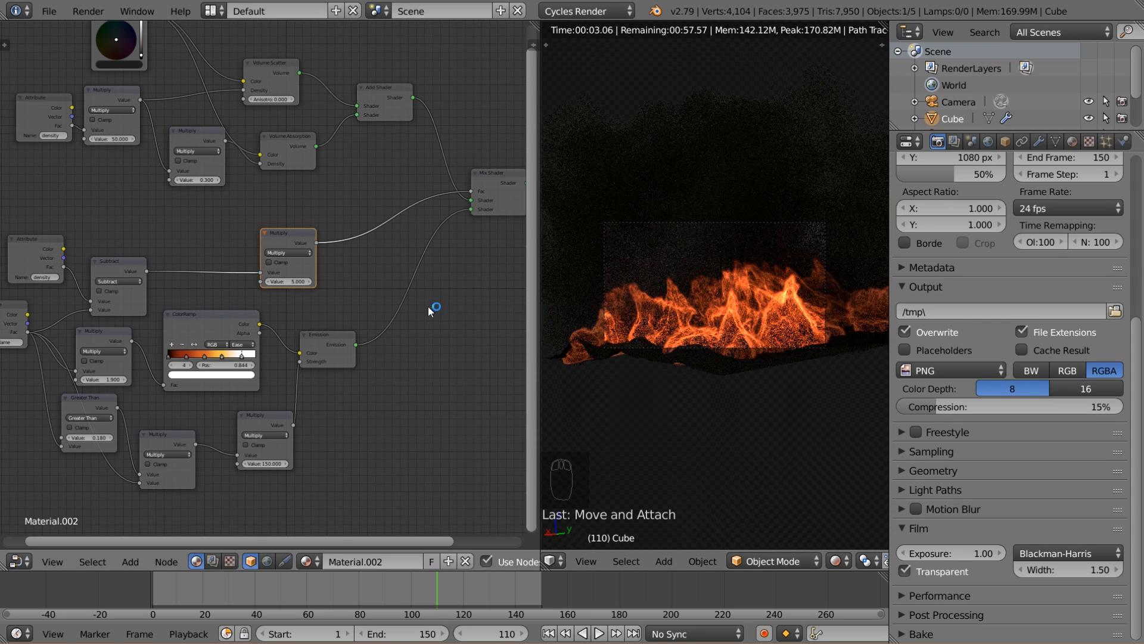
- Lower the value of the Multiply node driving the Mix Shader's factor to reduce the flames' share of the mix
{"action": "left_click", "coordinate": [296, 281]}
{"action": "type", "text": "0"}
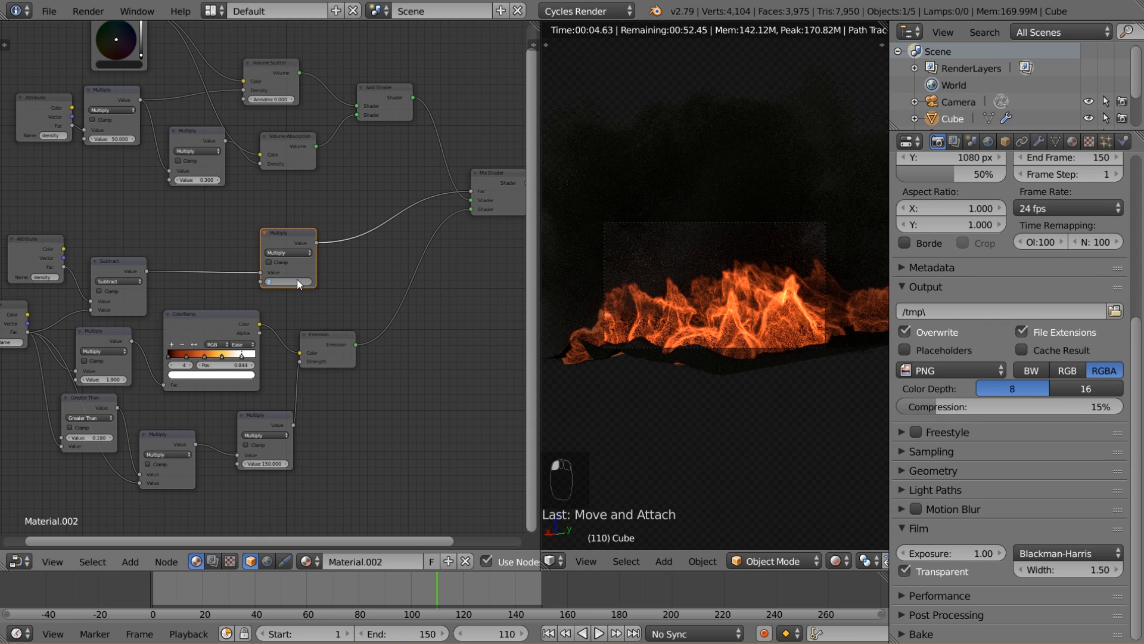
{"action": "key", "text": "Return"}
{"action": "left_click", "coordinate": [297, 280]}
{"action": "type", "text": "10.0"}
{"action": "key", "text": "Return"}
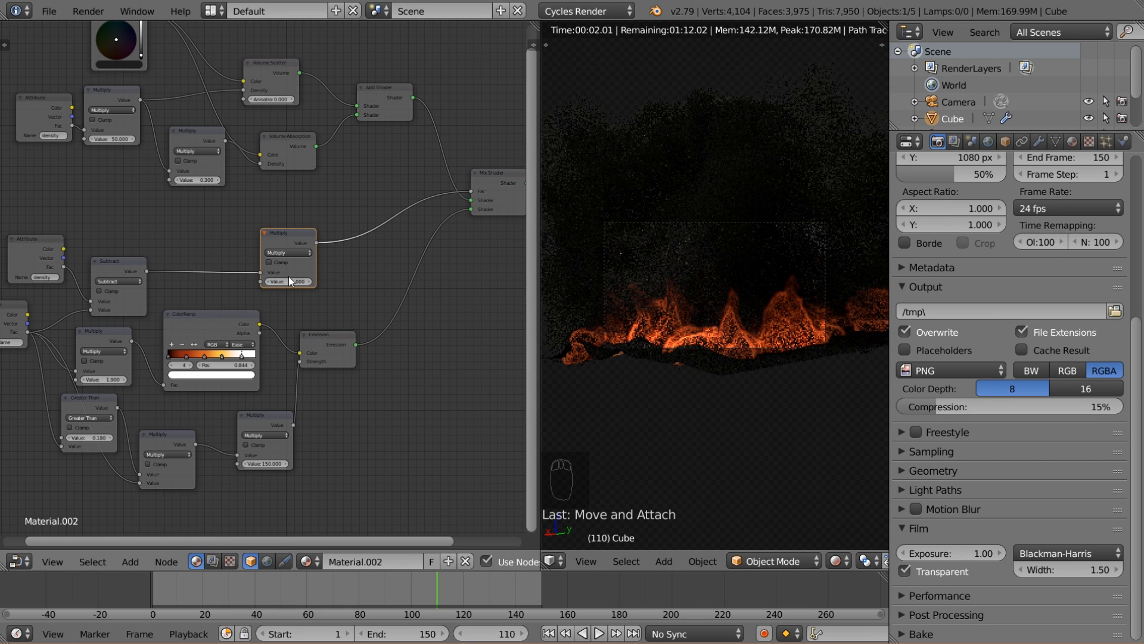
- Try values of 1.8, 2 and 2.4 on the Multiply node driving the Mix Shader's factor
{"action": "left_click", "coordinate": [284, 281]}
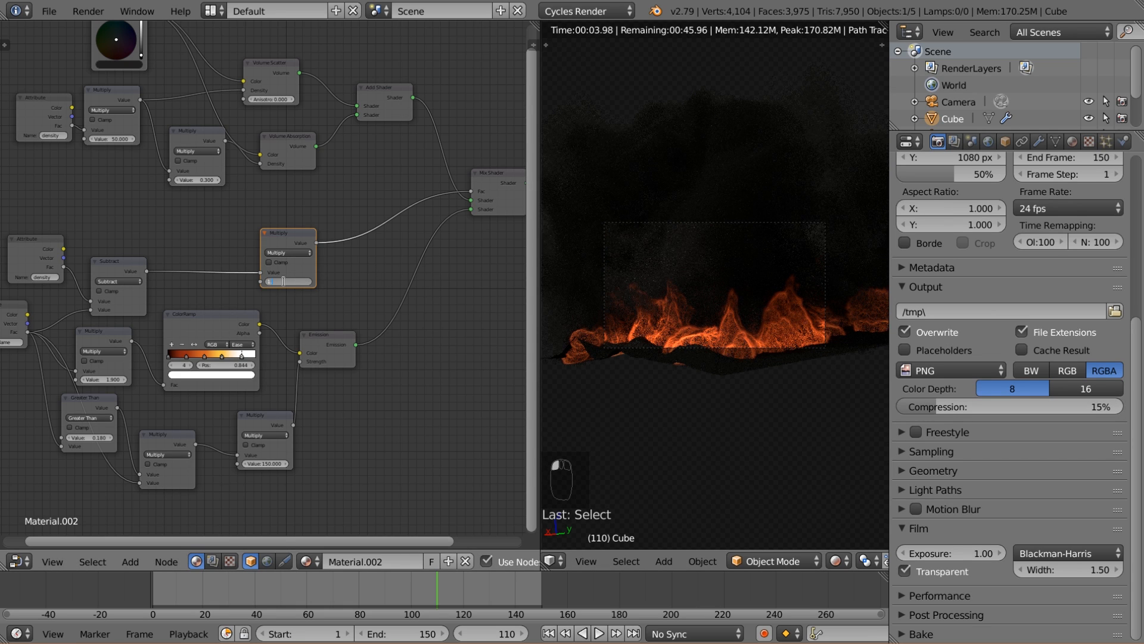
{"action": "key", "text": "Return"}
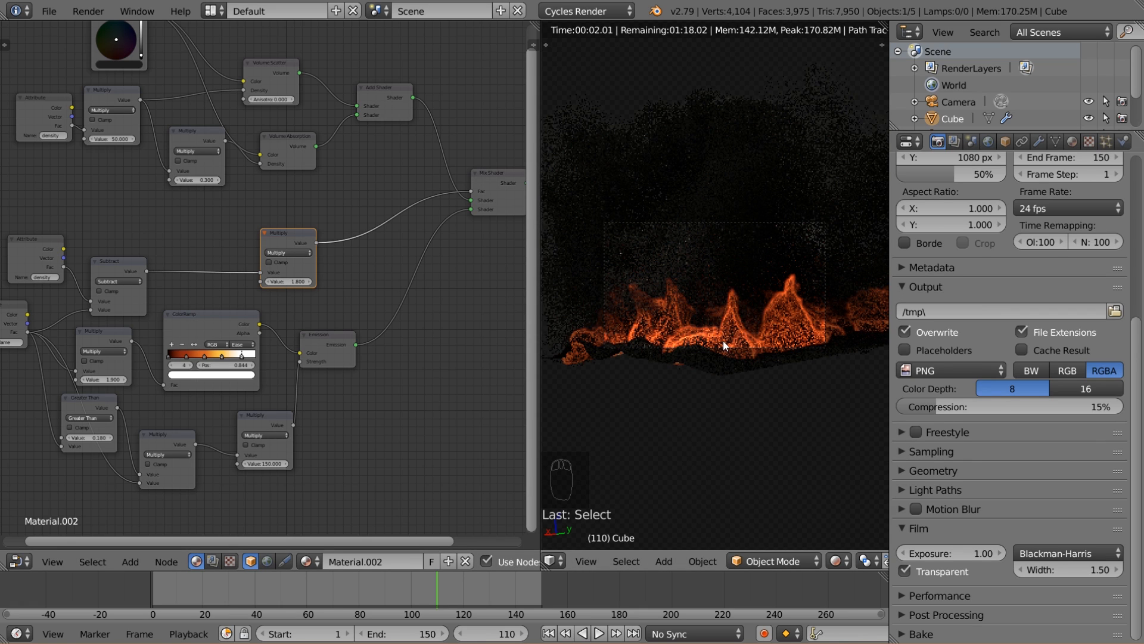
{"action": "left_click", "coordinate": [289, 281]}
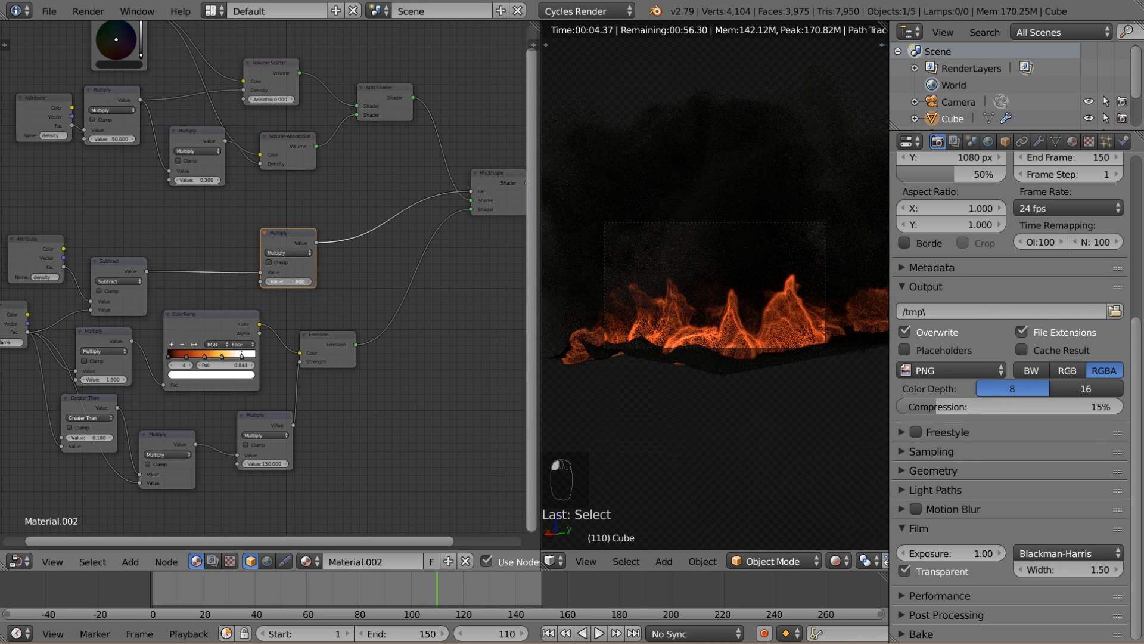
{"action": "type", "text": "2"}
{"action": "key", "text": "Return"}
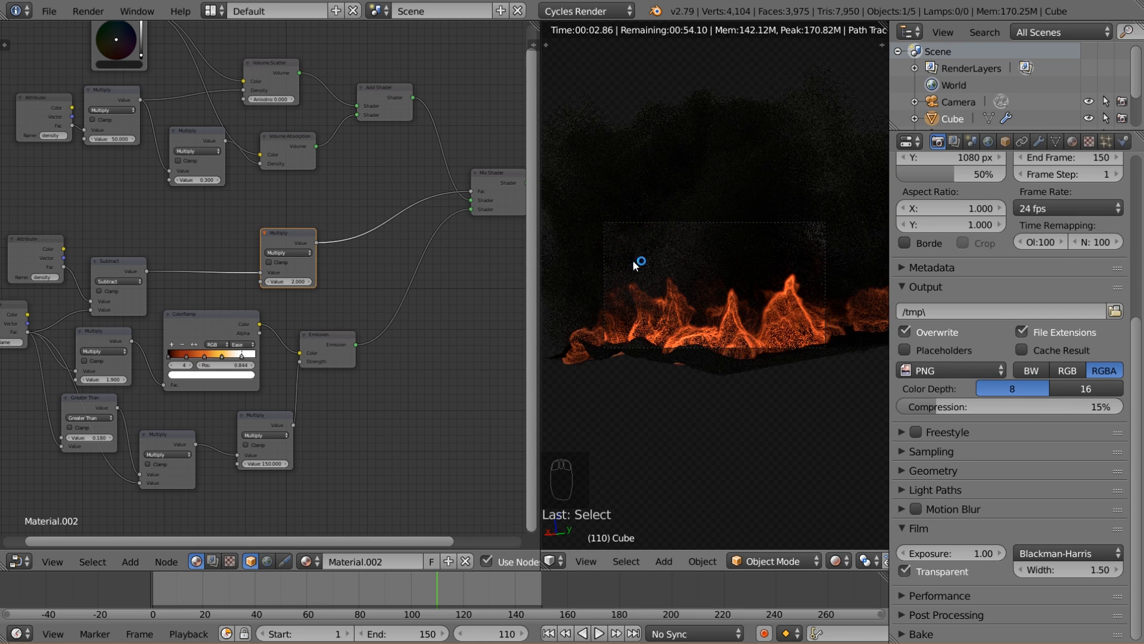
{"action": "left_click", "coordinate": [289, 282]}
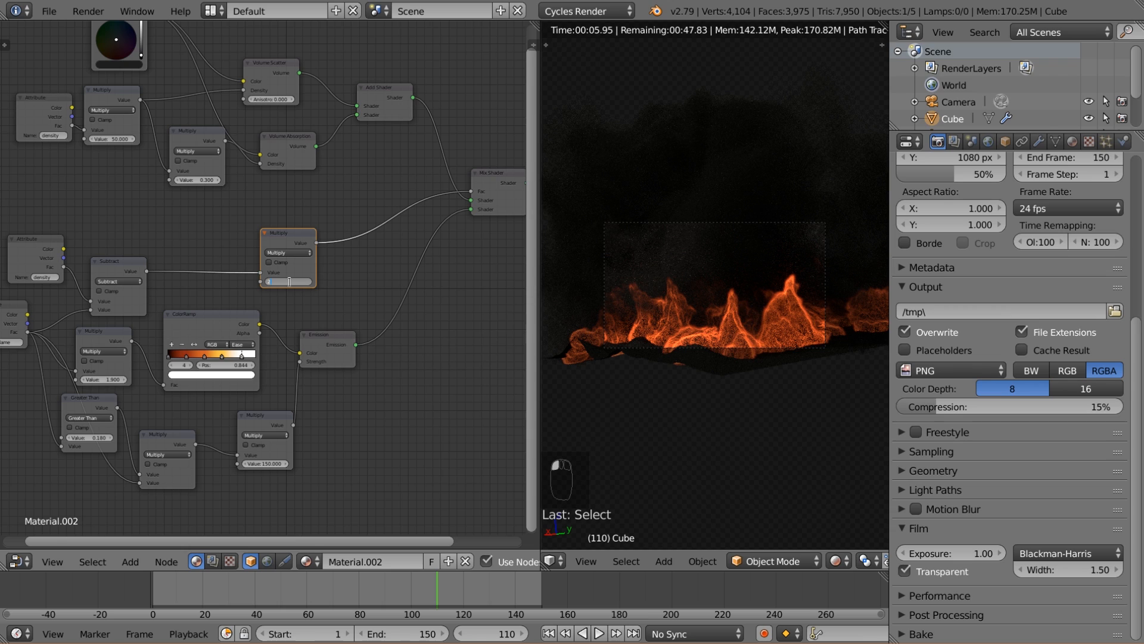
{"action": "type", "text": "2.54"}
{"action": "key", "text": "BackSpace"}
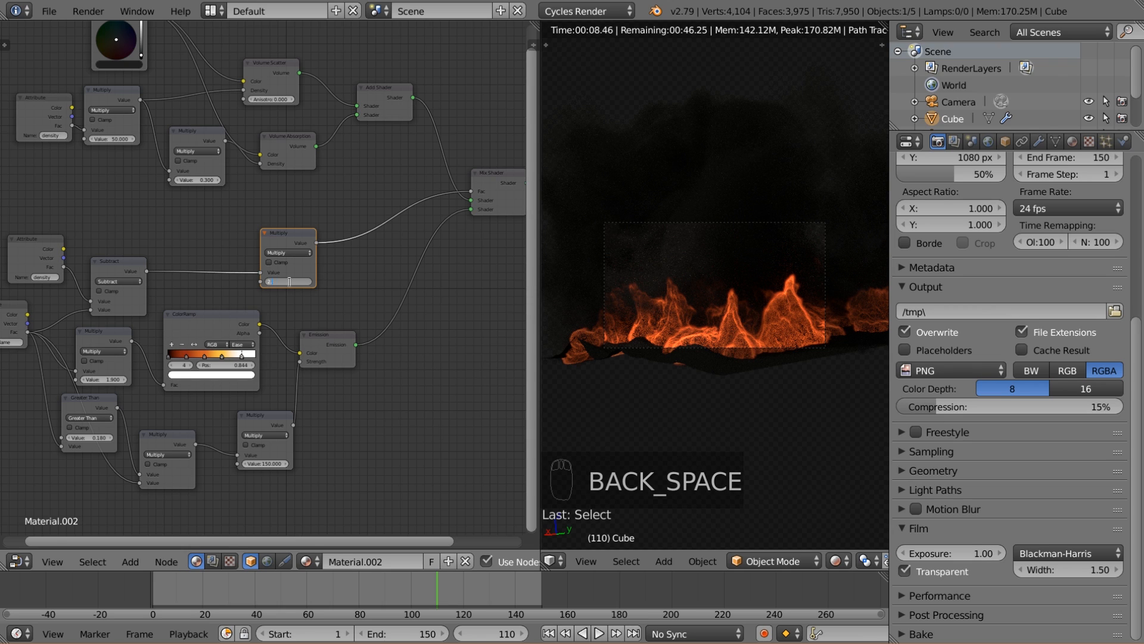
{"action": "key", "text": "Return"}
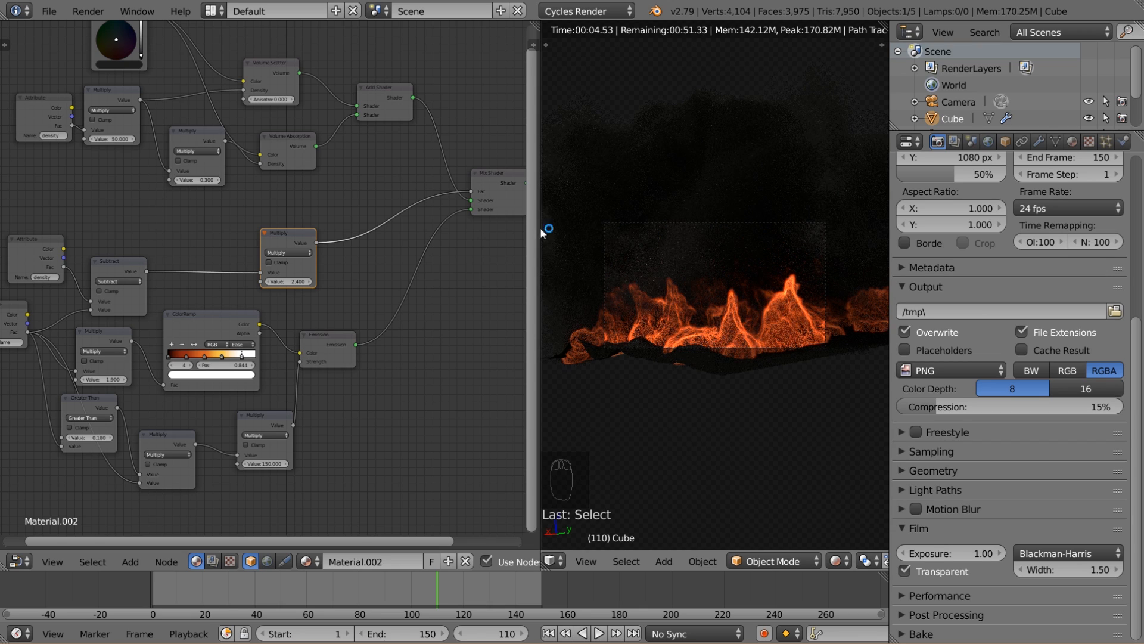
- Set the Multiply node driving the Mix Shader's factor to 2.5 and the Multiply node feeding the Emission strength to 130
{"action": "left_click", "coordinate": [295, 280]}
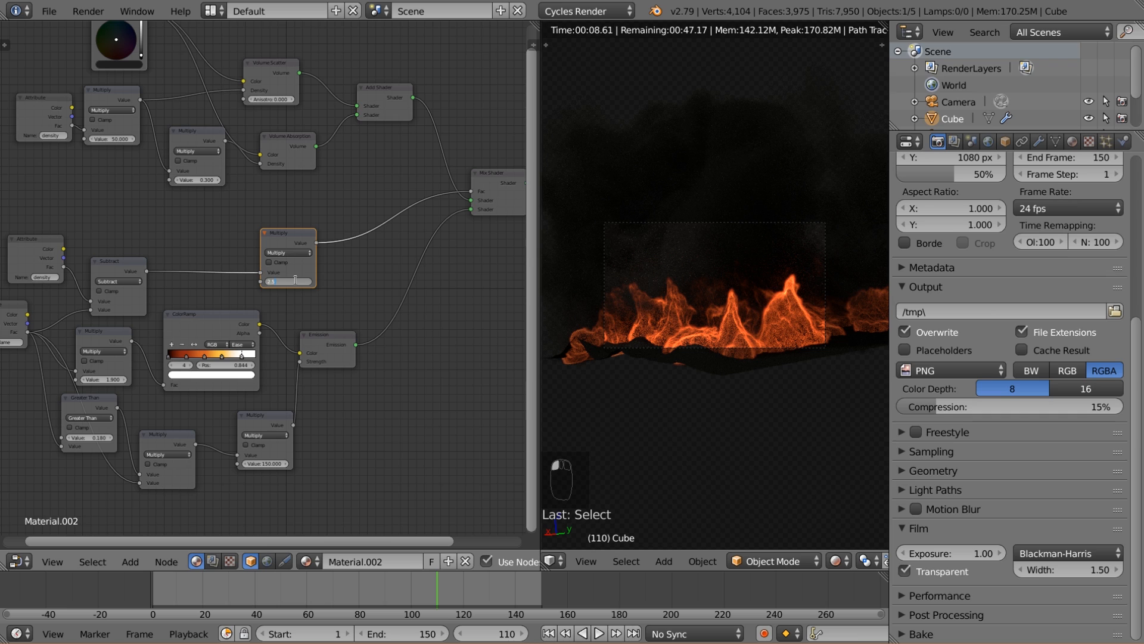
{"action": "key", "text": "Return"}
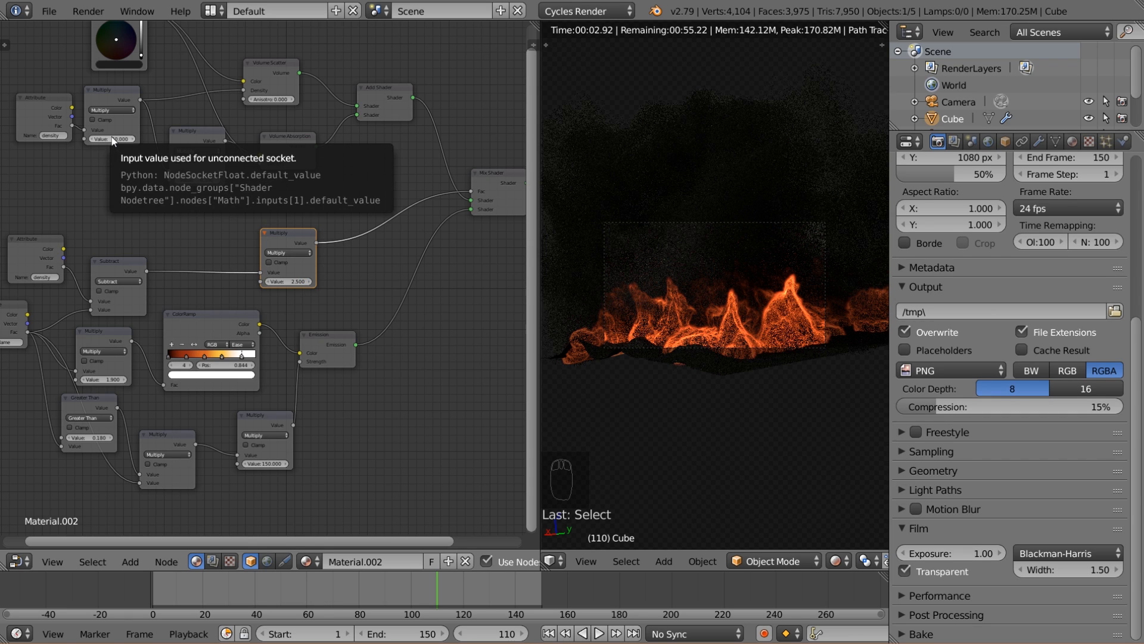
{"action": "left_click", "coordinate": [274, 464]}
{"action": "type", "text": "1"}
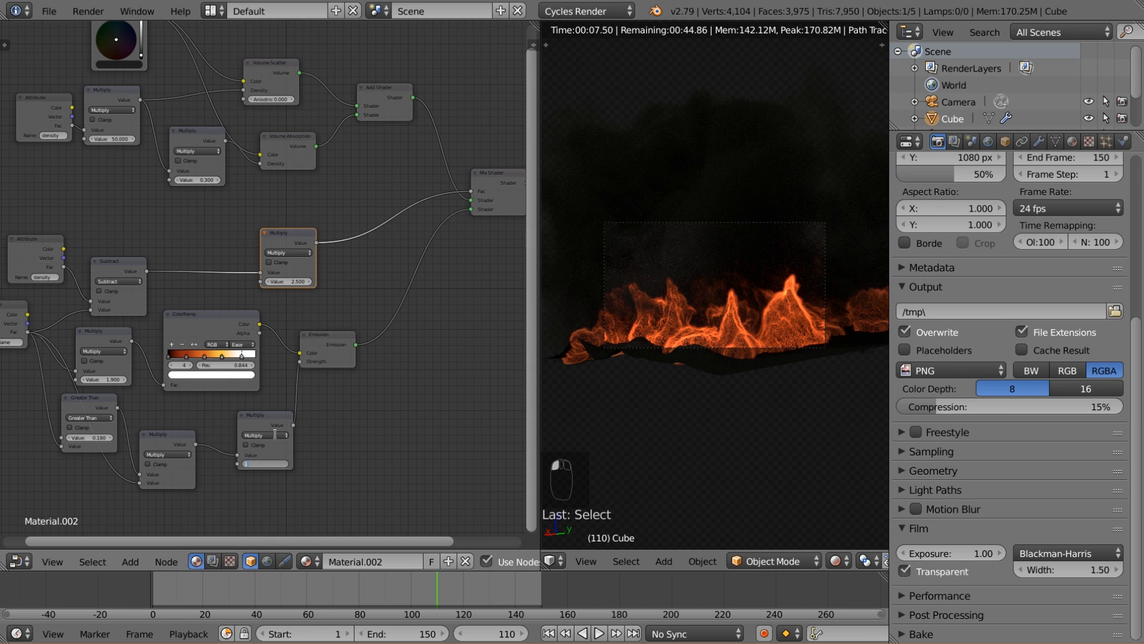
{"action": "type", "text": "30"}
{"action": "key", "text": "Return"}
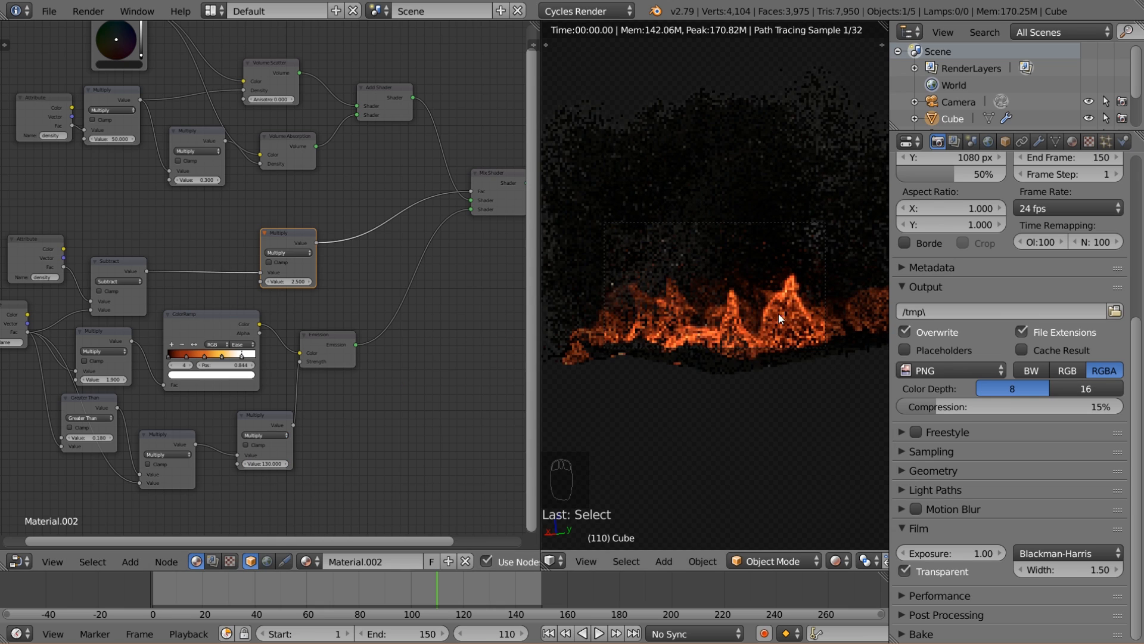
- Switch the viewport to Solid shading, select the camera and enable its Limits display
{"action": "left_click", "coordinate": [836, 560]}
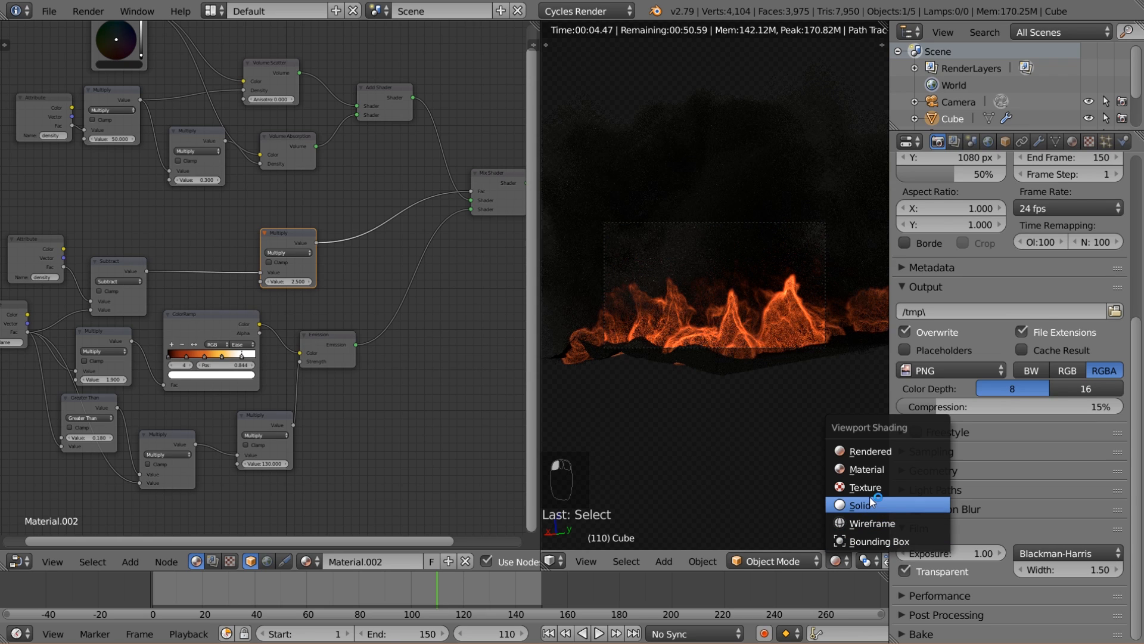
{"action": "left_click", "coordinate": [870, 499]}
{"action": "scroll", "coordinate": [633, 299], "scroll_direction": "down", "scroll_amount": 3}
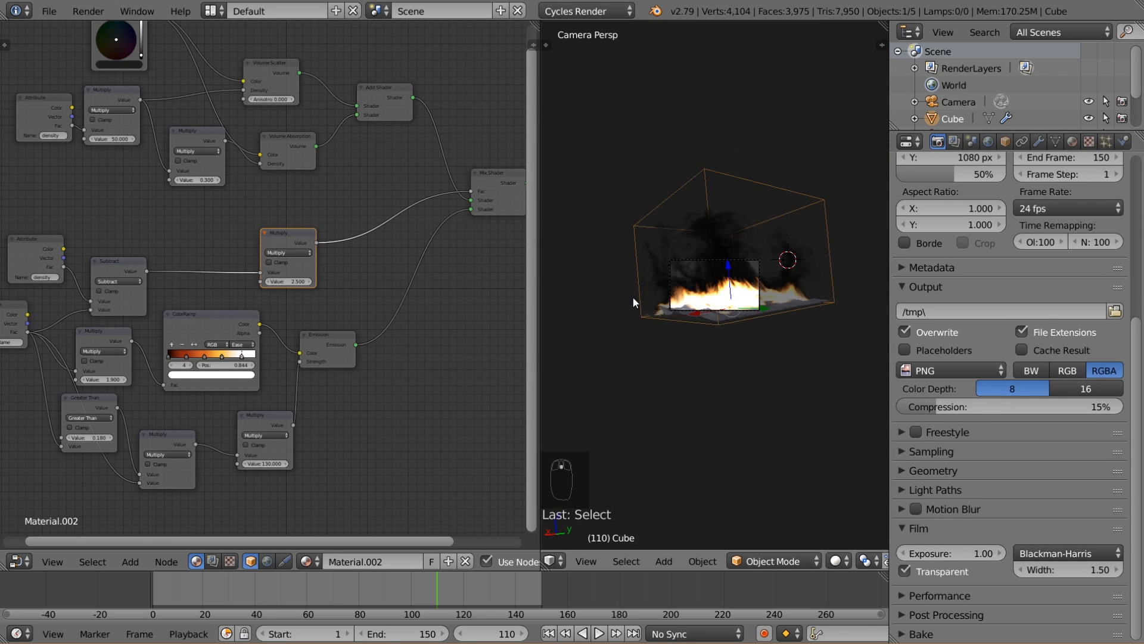
{"action": "mouse_move", "coordinate": [633, 299]}
{"action": "middle_mouse_down"}
{"action": "mouse_move", "coordinate": [663, 320]}
{"action": "mouse_move", "coordinate": [853, 365]}
{"action": "middle_mouse_up"}
{"action": "right_click", "coordinate": [851, 374]}
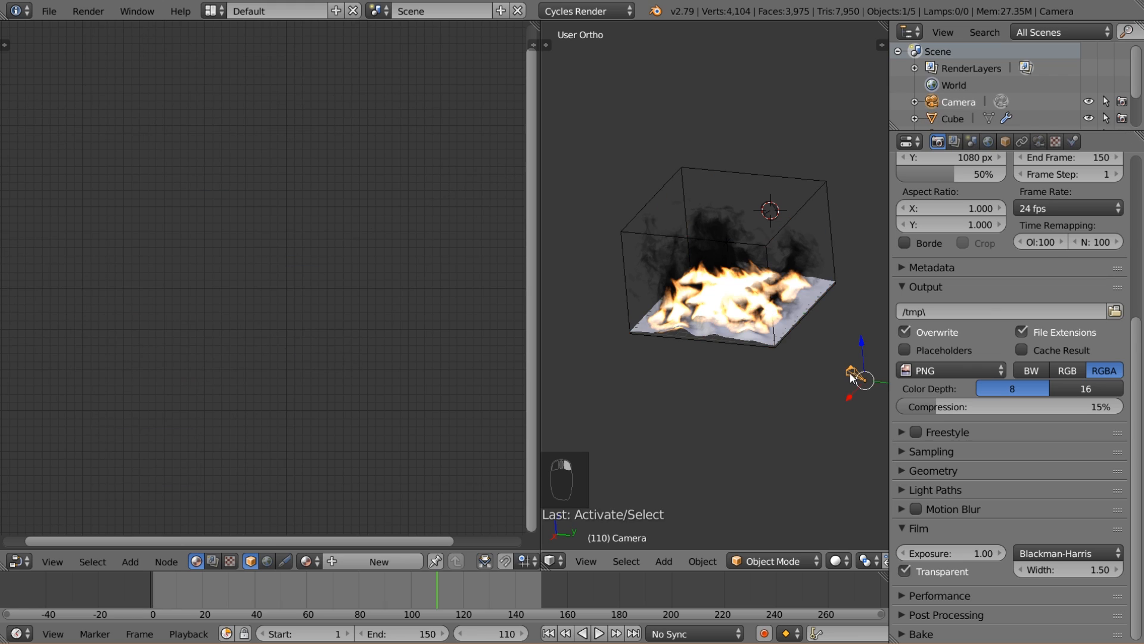
{"action": "left_click", "coordinate": [1039, 141]}
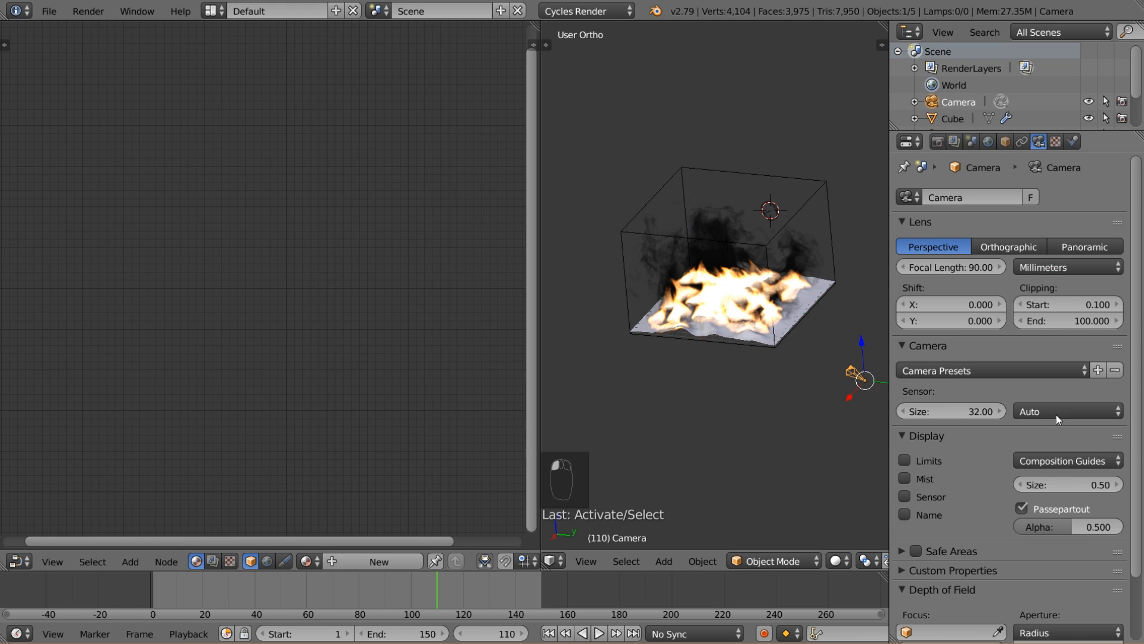
{"action": "scroll", "coordinate": [1050, 429], "scroll_direction": "down", "scroll_amount": 3}
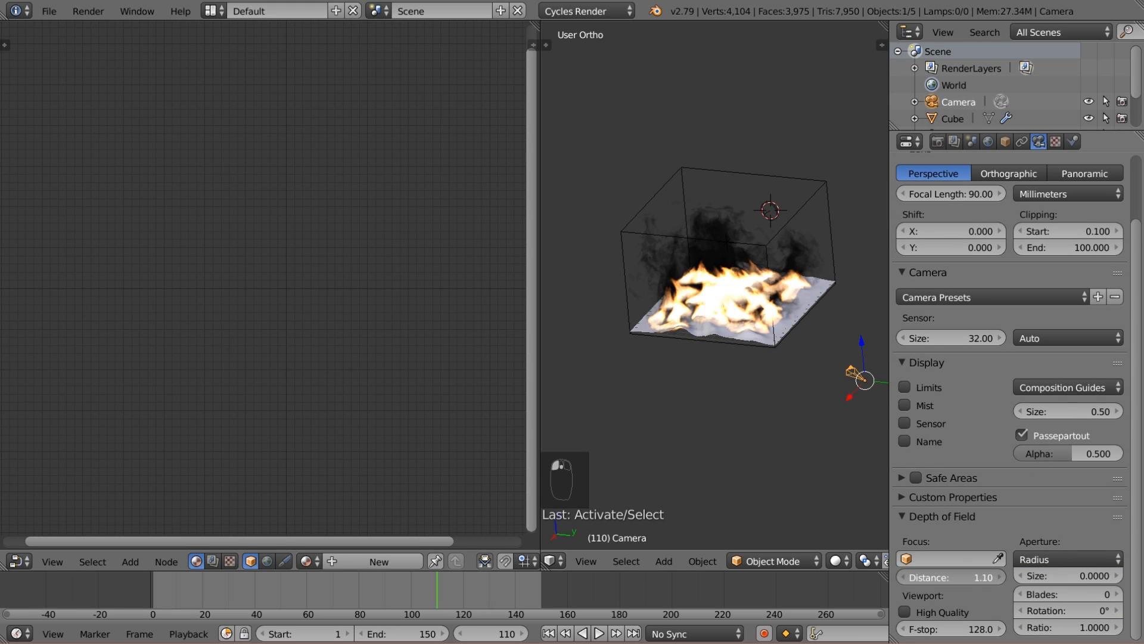
{"action": "left_click", "coordinate": [904, 387]}
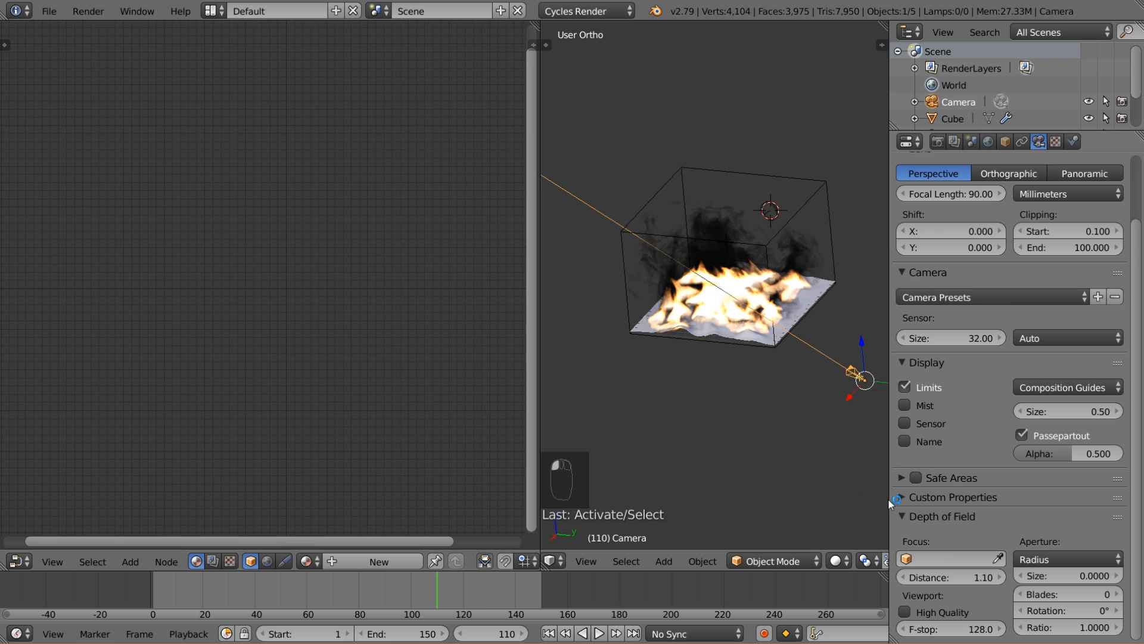
- Expand the 3D view over the node editor area and frame the fire domain and camera's limit line
{"action": "middle_click_drag", "start_coordinate": [759, 460], "coordinate": [639, 459]}
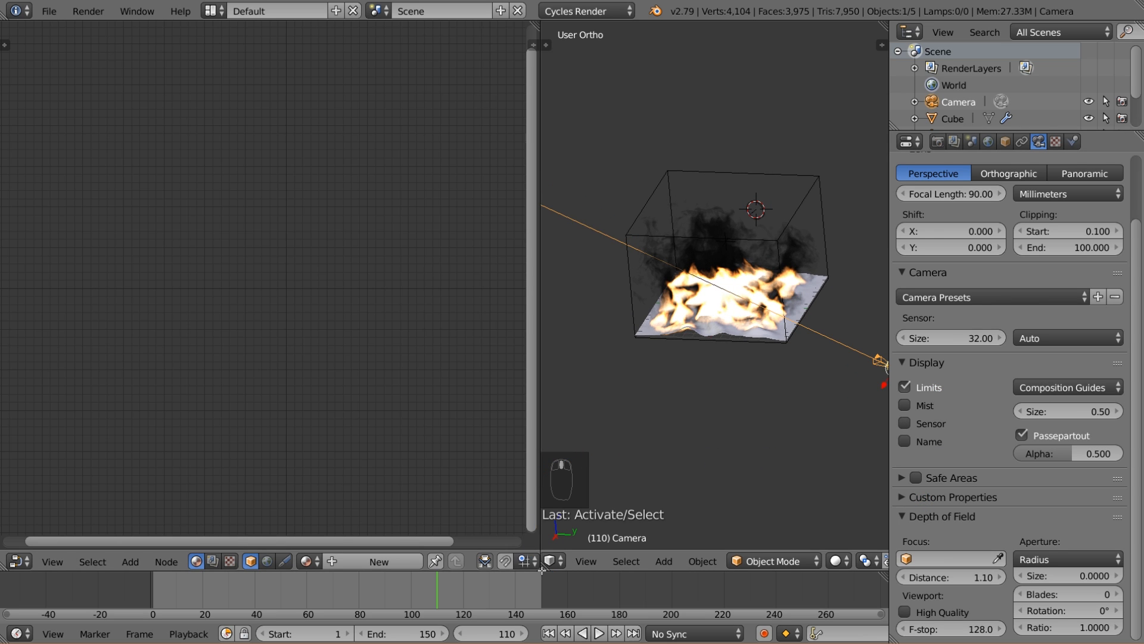
{"action": "left_click_drag", "start_coordinate": [544, 566], "coordinate": [507, 471]}
{"action": "middle_click_drag", "start_coordinate": [560, 385], "coordinate": [526, 351], "text": "shift"}
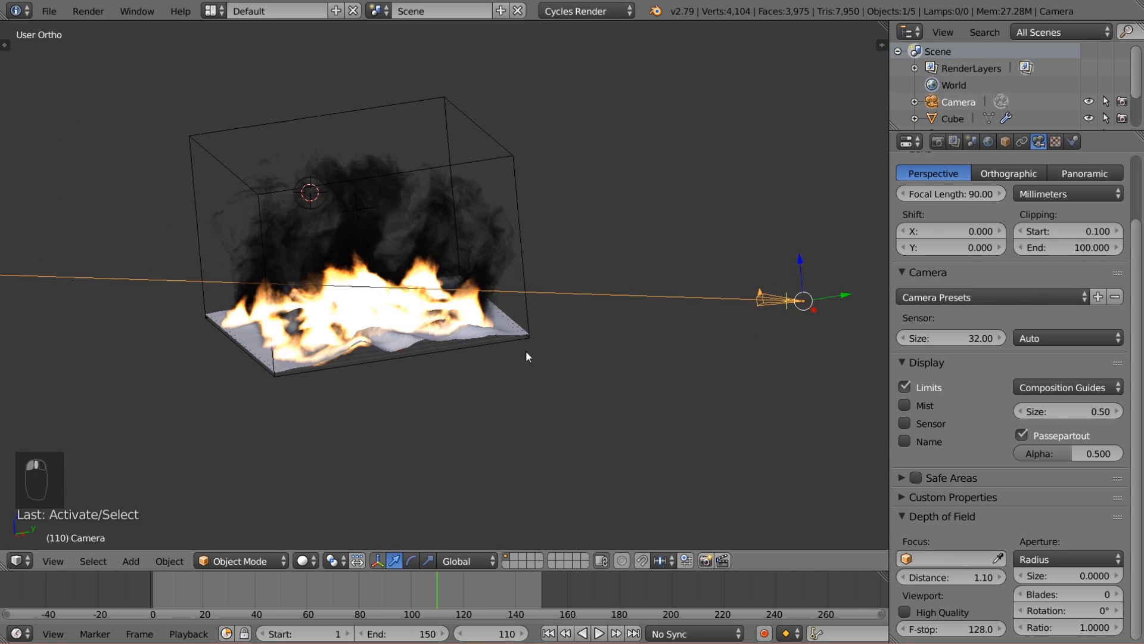
{"action": "scroll", "coordinate": [489, 336], "scroll_direction": "up", "scroll_amount": 2}
{"action": "middle_click_drag", "start_coordinate": [342, 285], "coordinate": [371, 277]}
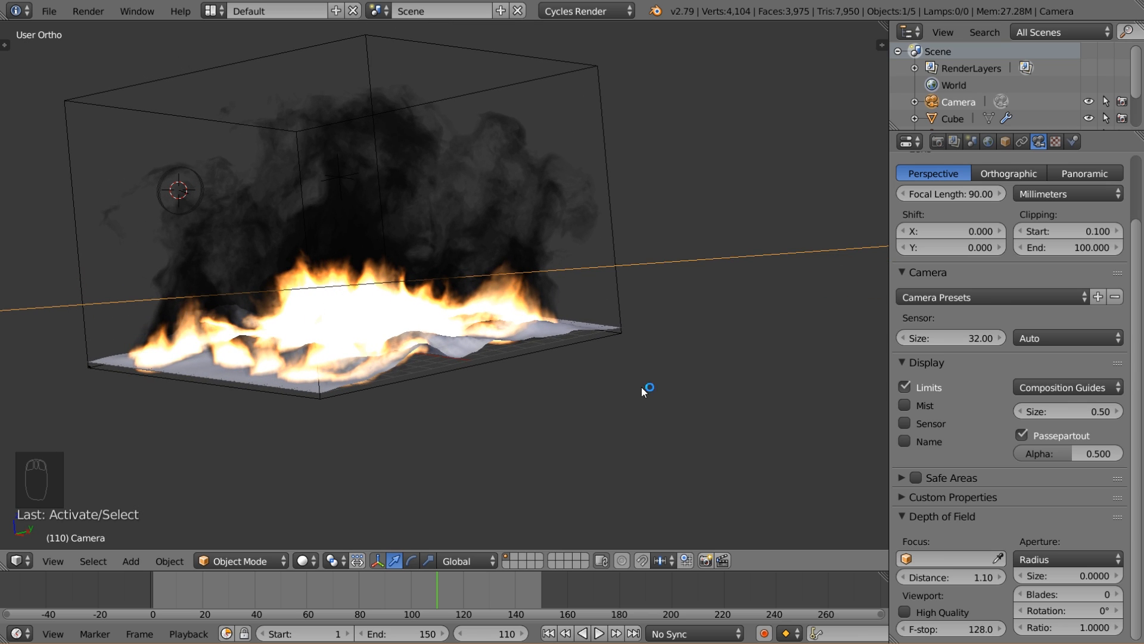
- Increase the camera's depth of field distance to 29 so the focus marker lies in the middle of the flames
{"action": "scroll", "coordinate": [638, 395], "scroll_direction": "down", "scroll_amount": 4}
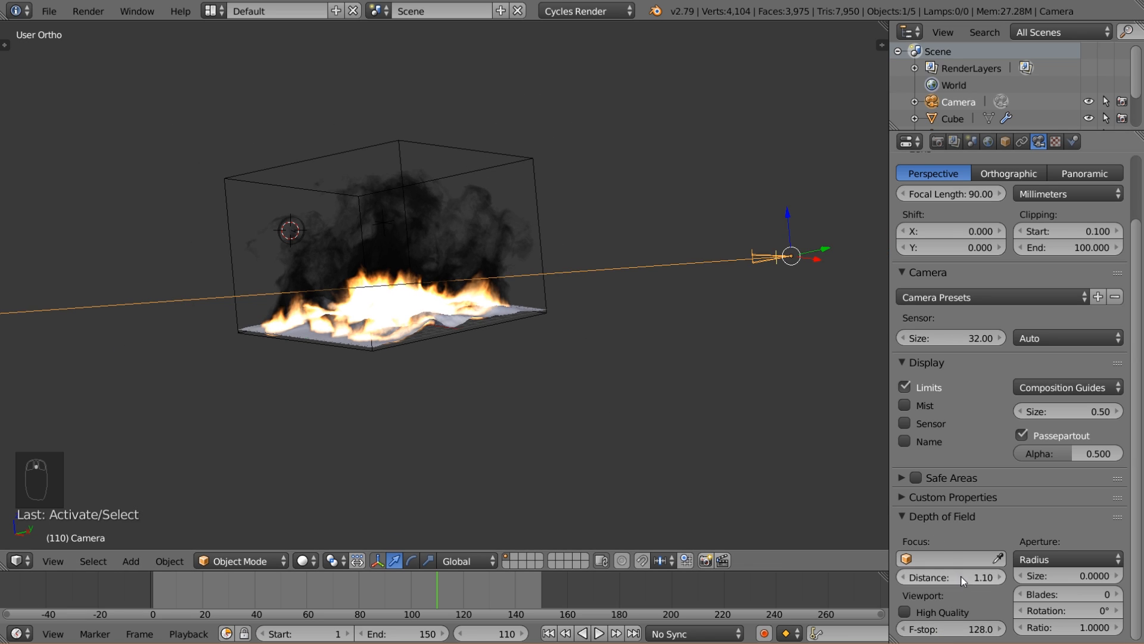
{"action": "mouse_move", "coordinate": [964, 581]}
{"action": "left_mouse_down"}
{"action": "mouse_move", "coordinate": [1007, 581]}
{"action": "mouse_move", "coordinate": [989, 581]}
{"action": "left_mouse_up"}
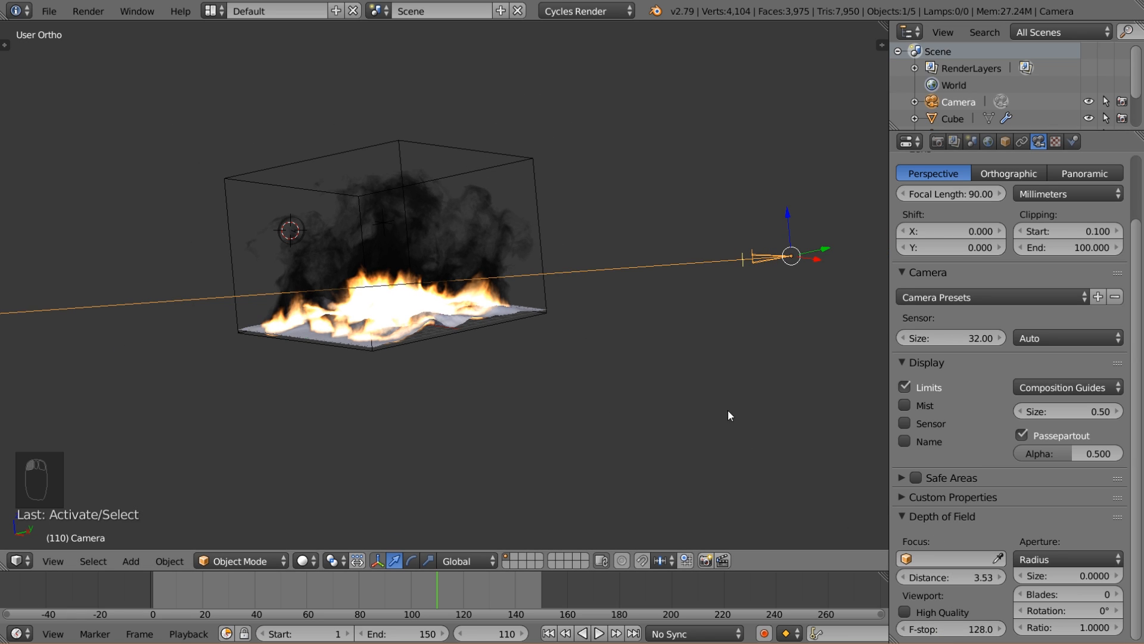
{"action": "middle_click_drag", "start_coordinate": [728, 409], "coordinate": [671, 289]}
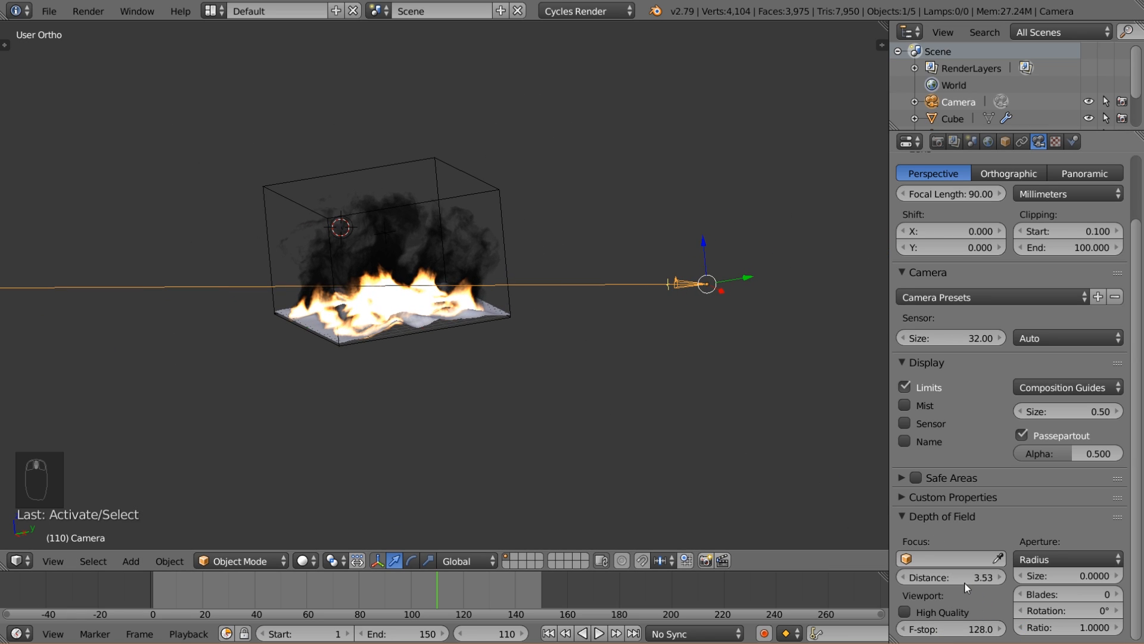
{"action": "mouse_move", "coordinate": [965, 581]}
{"action": "left_mouse_down"}
{"action": "mouse_move", "coordinate": [923, 581]}
{"action": "mouse_move", "coordinate": [1007, 580]}
{"action": "left_mouse_up"}
{"action": "left_click_drag", "start_coordinate": [920, 581], "coordinate": [1022, 582]}
{"action": "left_click", "coordinate": [956, 577]}
{"action": "type", "text": "25"}
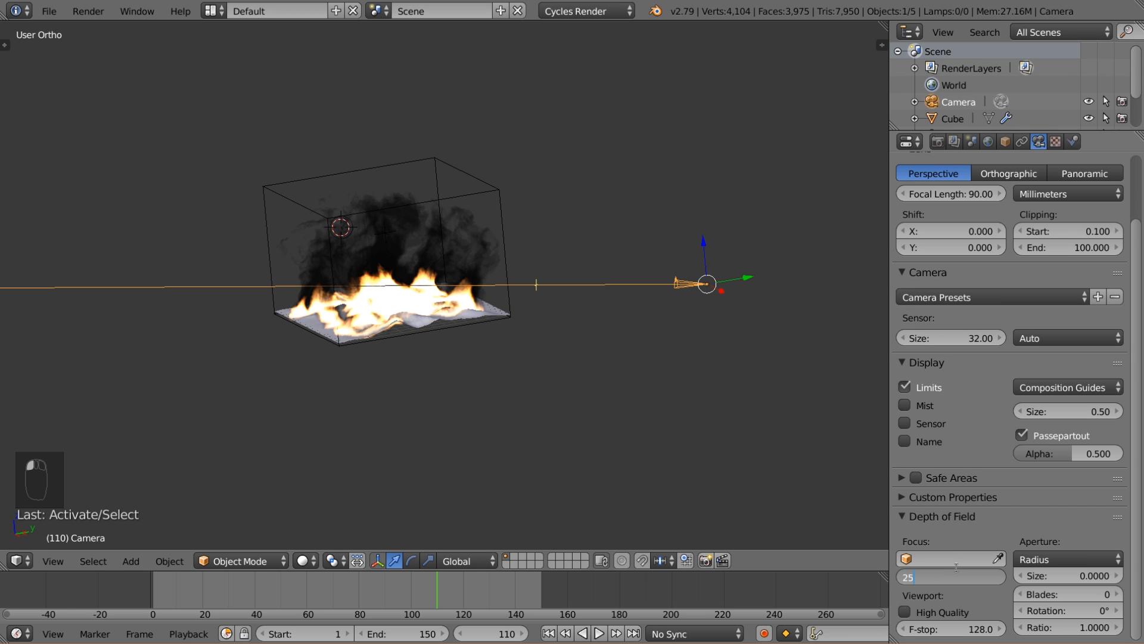
{"action": "key", "text": "Return"}
{"action": "scroll", "coordinate": [438, 334], "scroll_direction": "up", "scroll_amount": 5}
{"action": "scroll", "coordinate": [410, 291], "scroll_direction": "down", "scroll_amount": 2}
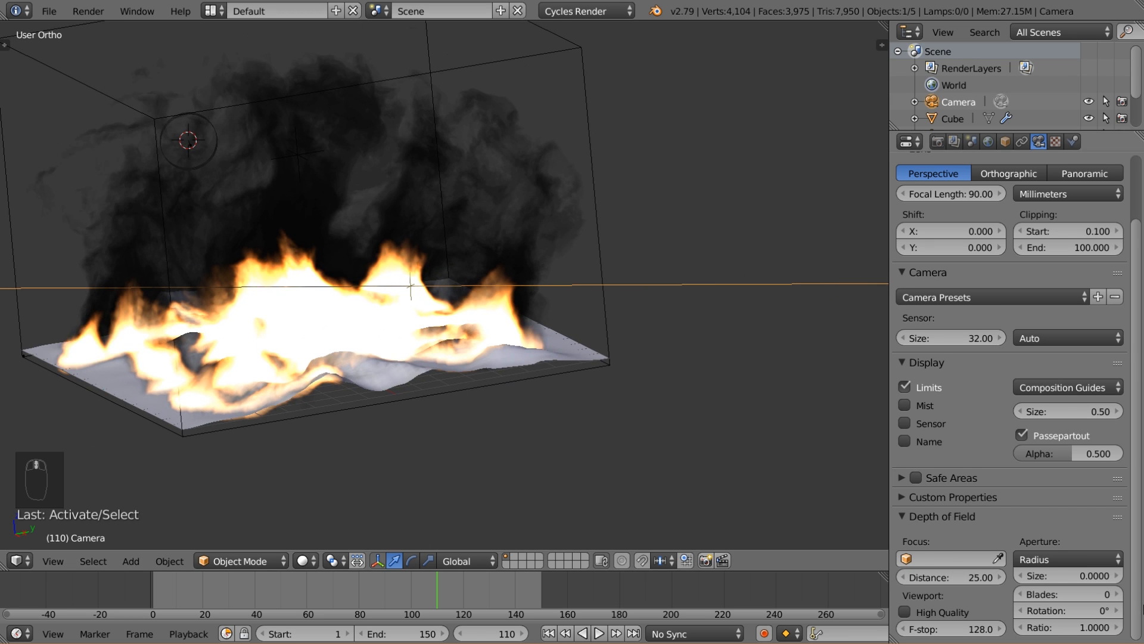
{"action": "left_click_drag", "start_coordinate": [967, 577], "coordinate": [992, 577]}
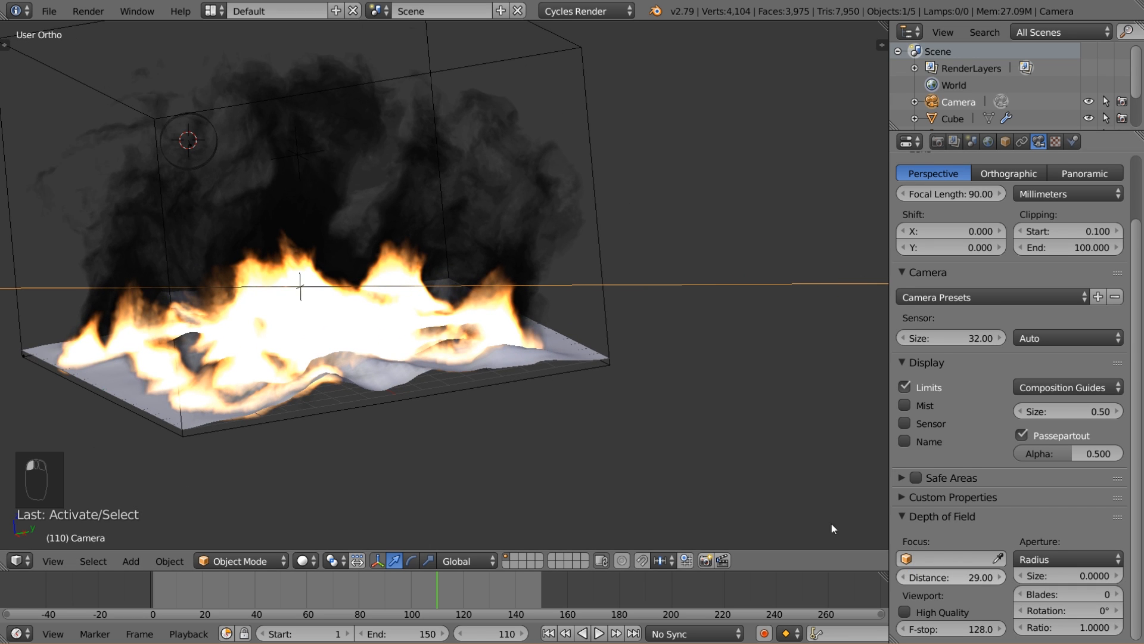
{"action": "middle_click_drag", "start_coordinate": [171, 258], "coordinate": [175, 344]}
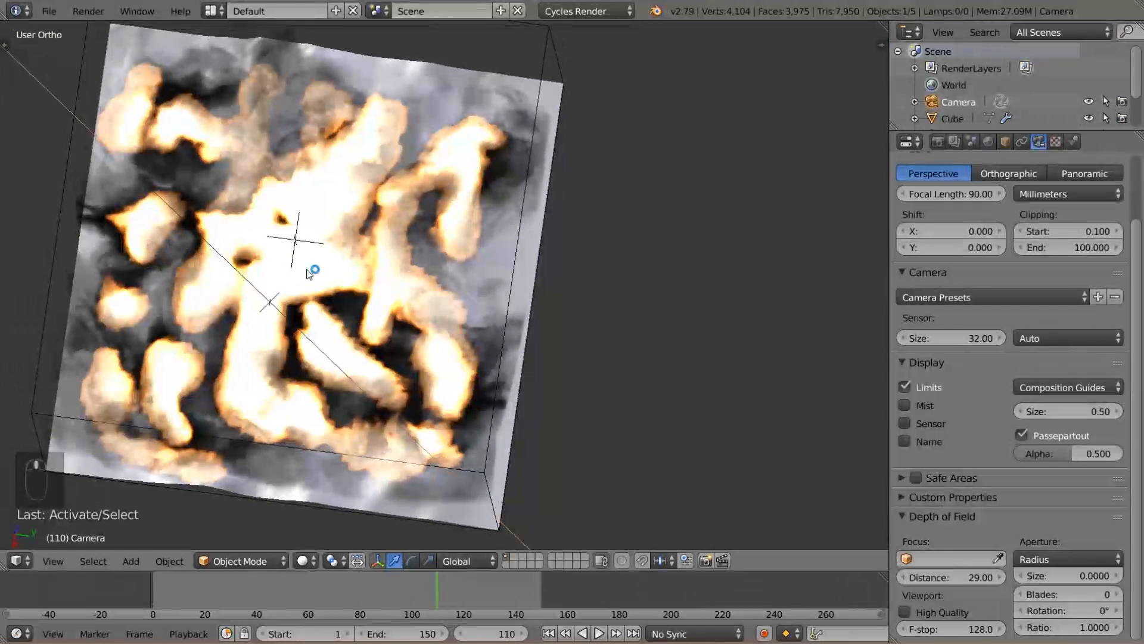
{"action": "scroll", "coordinate": [329, 288], "scroll_direction": "down", "scroll_amount": 3}
{"action": "middle_click_drag", "start_coordinate": [353, 302], "coordinate": [329, 236]}
- Look through the camera and set its depth of field aperture to F-stop with a number of 0.1
{"action": "key", "text": "KP_0"}
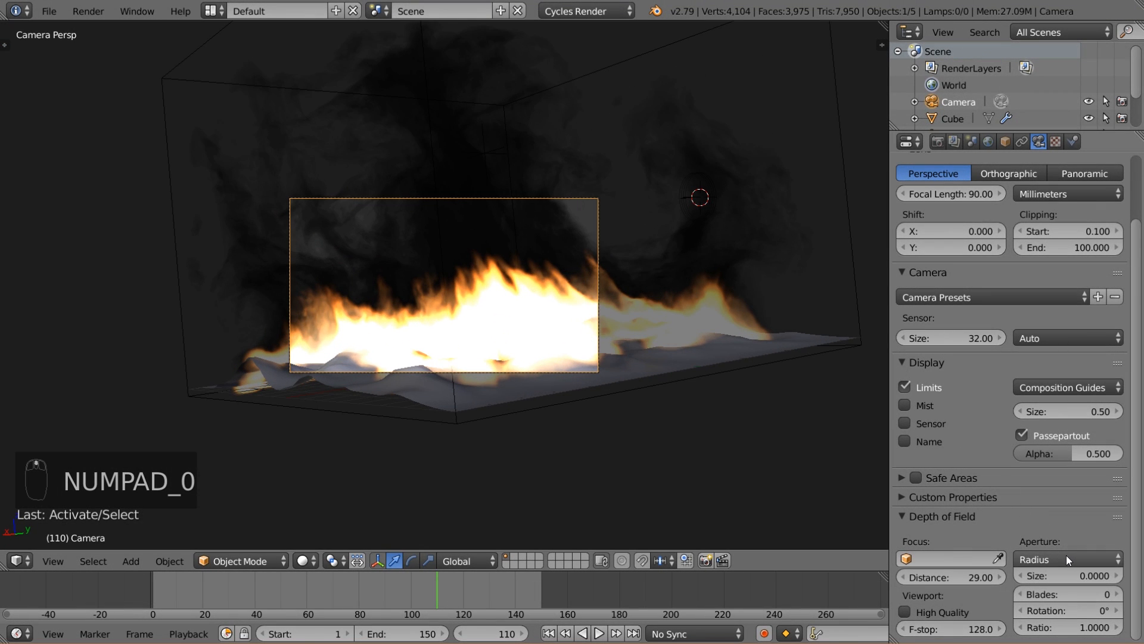
{"action": "left_click", "coordinate": [1067, 557]}
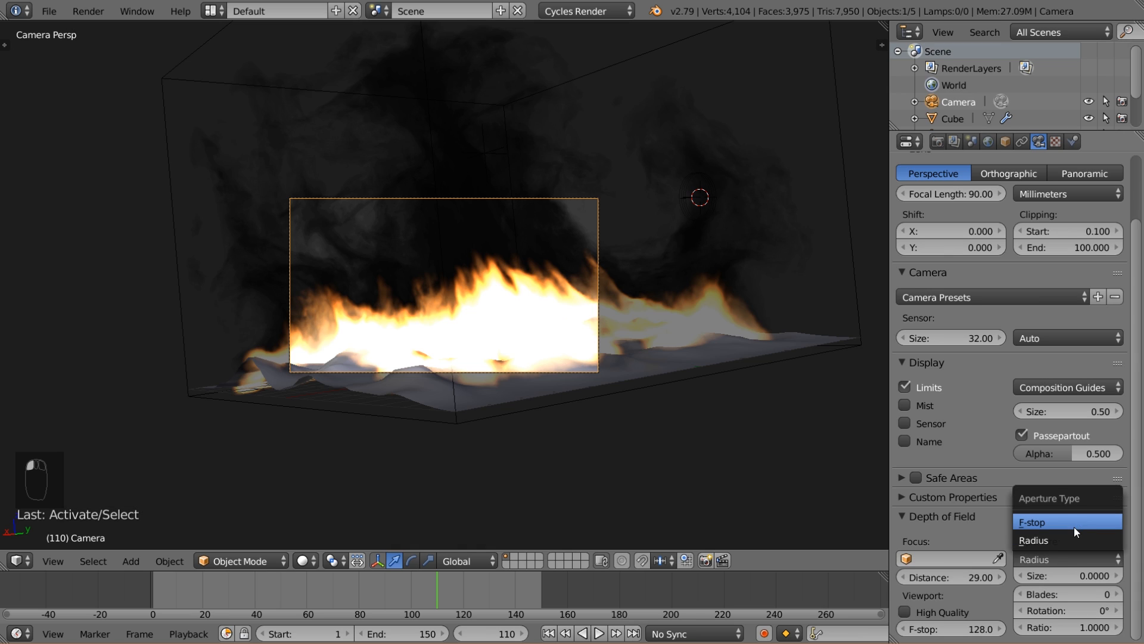
{"action": "left_click", "coordinate": [1074, 527]}
{"action": "left_click", "coordinate": [1076, 574]}
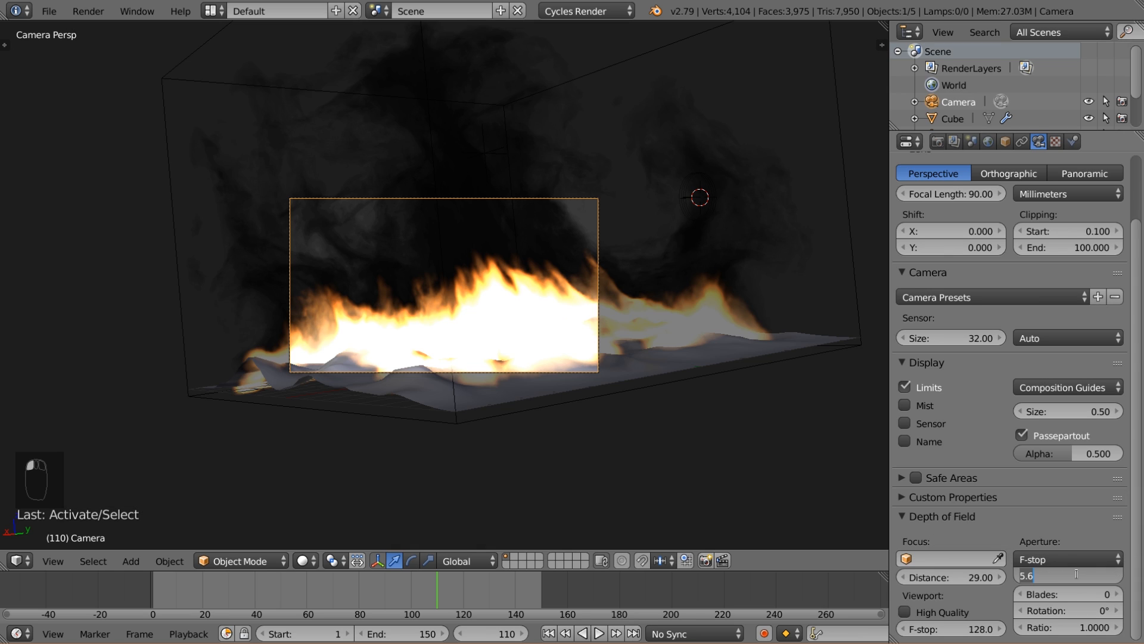
{"action": "type", "text": "0.1"}
{"action": "key", "text": "Return"}
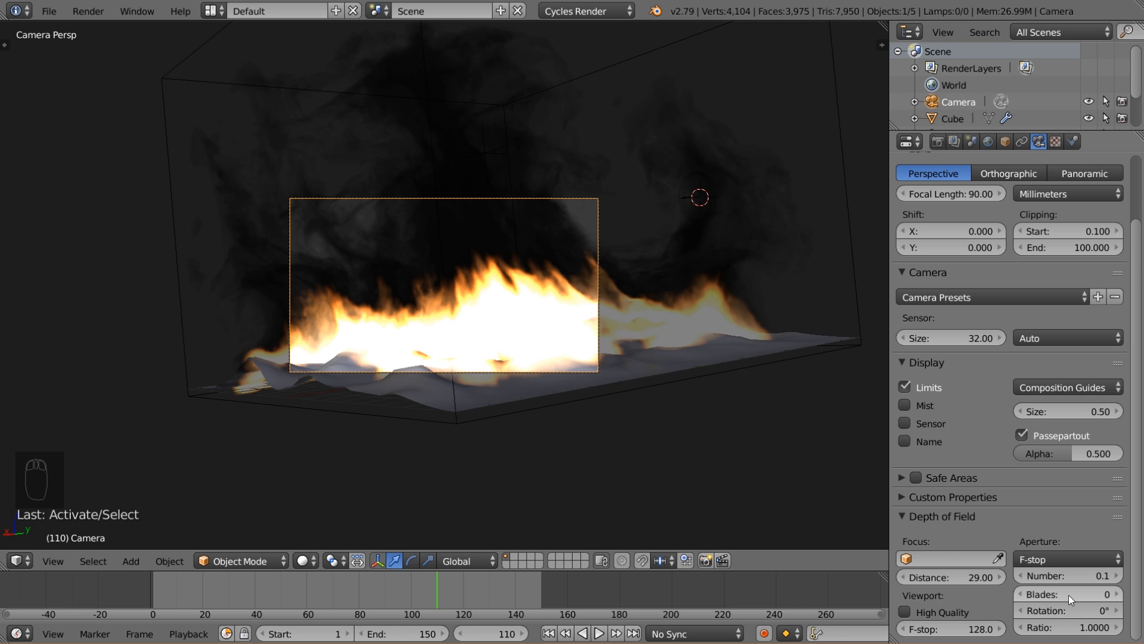
- Give the camera aperture 5 blades with a 15° rotation, and preview the depth of field in Rendered shading
{"action": "left_click", "coordinate": [1068, 595]}
{"action": "type", "text": "5"}
{"action": "key", "text": "Return"}
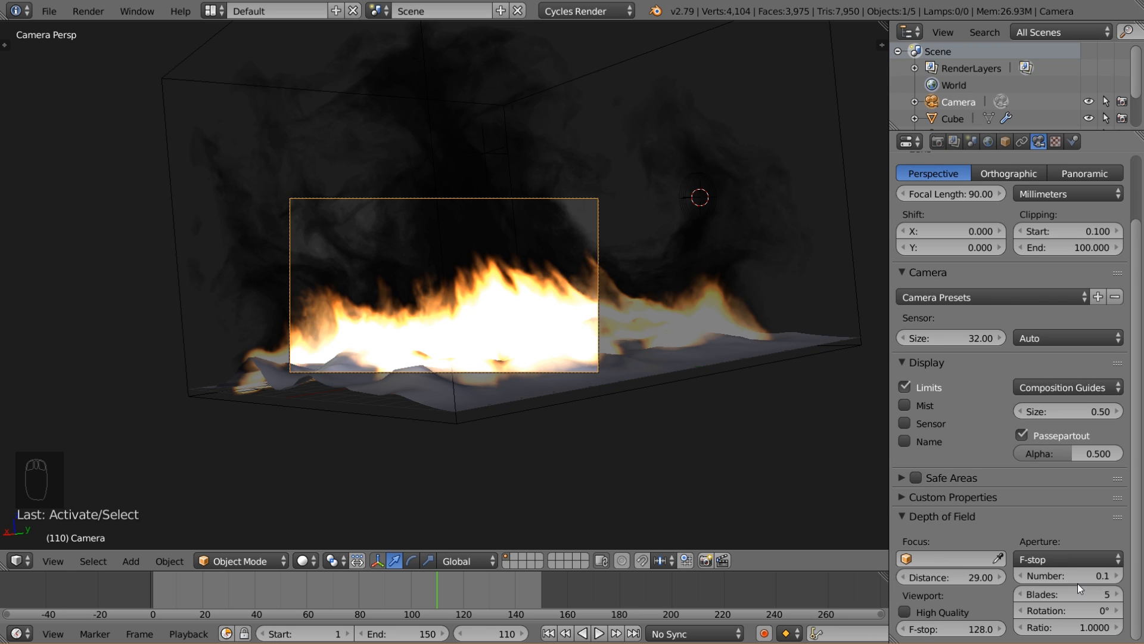
{"action": "left_click", "coordinate": [1062, 611]}
{"action": "type", "text": "15"}
{"action": "key", "text": "Return"}
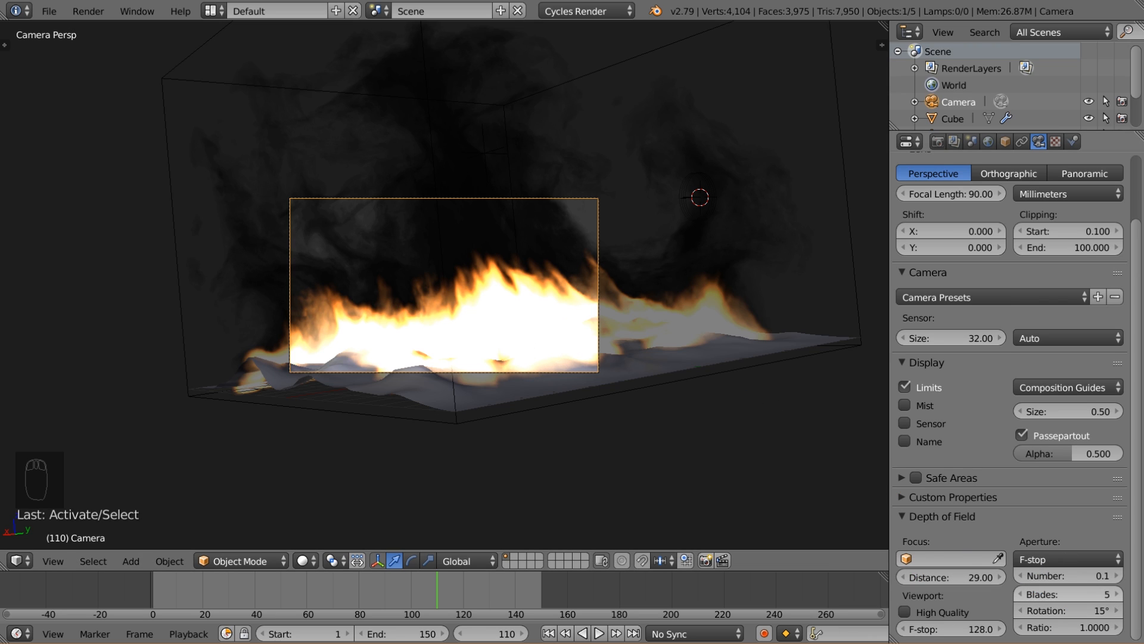
{"action": "left_click", "coordinate": [307, 561]}
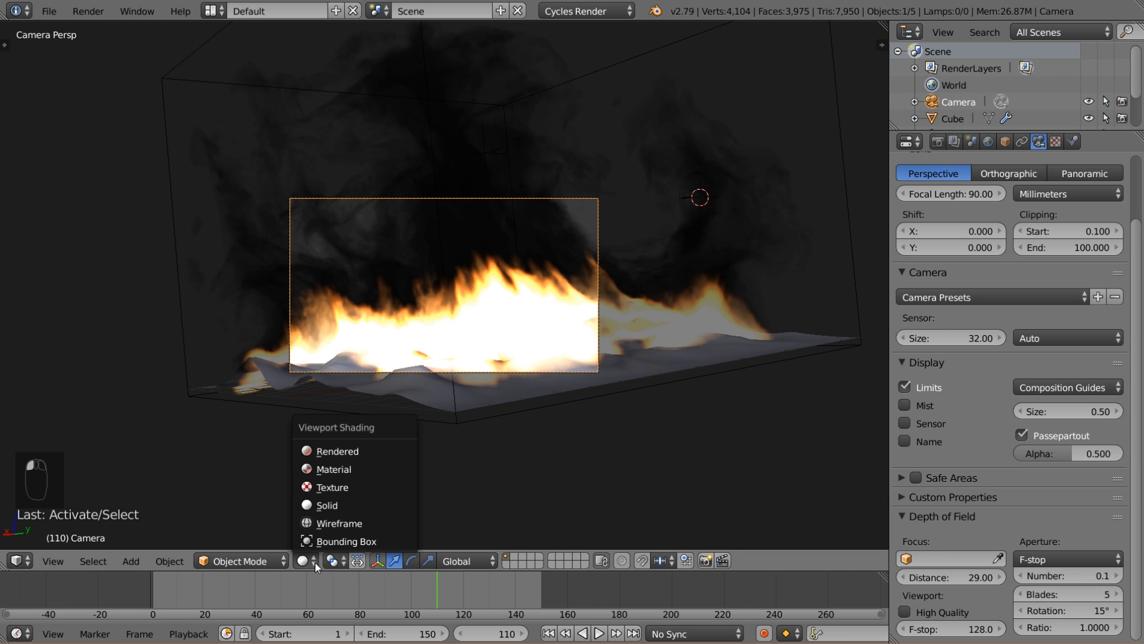
{"action": "left_click", "coordinate": [331, 448]}
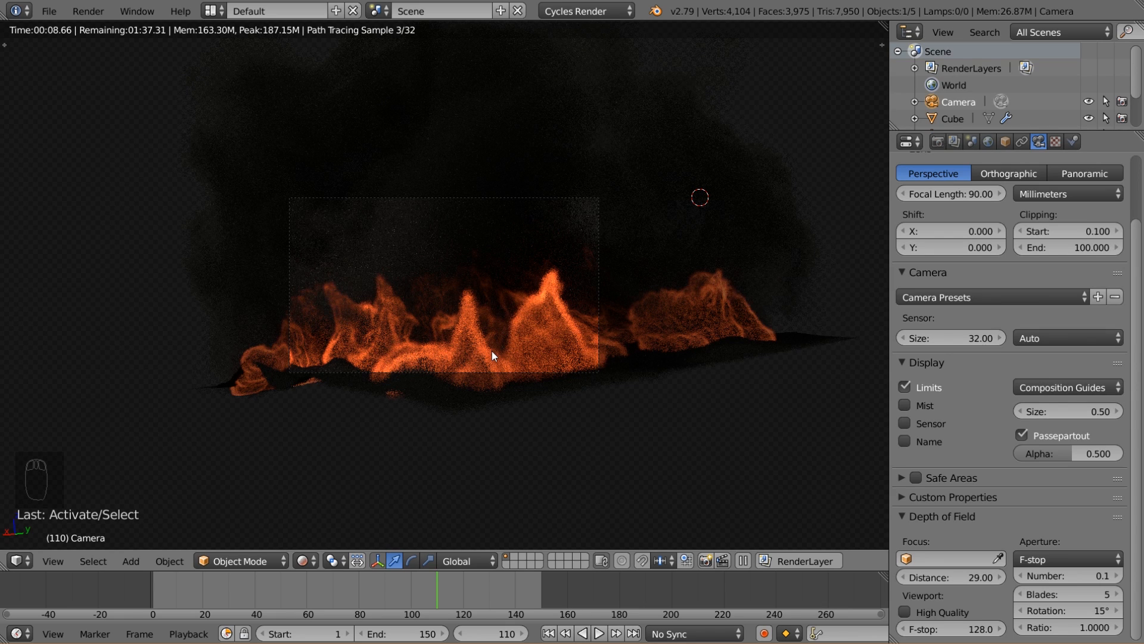
- Return to Solid shading and reframe the fire by trackball-rotating and moving the camera, checking its placement from outside the camera view
{"action": "left_click", "coordinate": [302, 560]}
{"action": "left_click", "coordinate": [351, 494]}
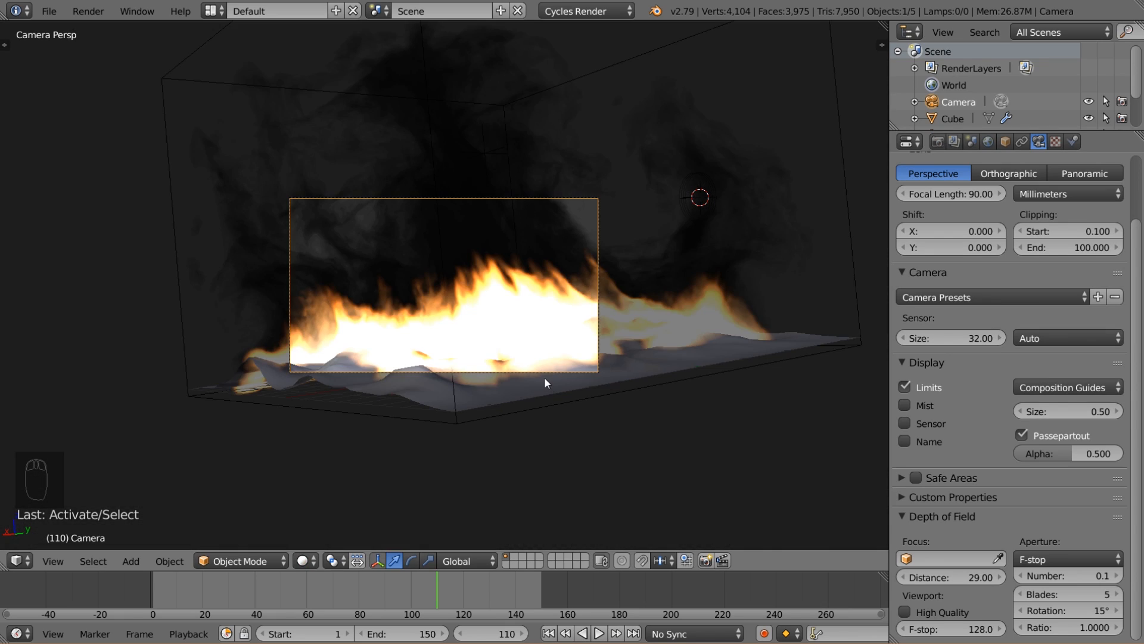
{"action": "key", "text": "r"}
{"action": "key", "text": "r"}
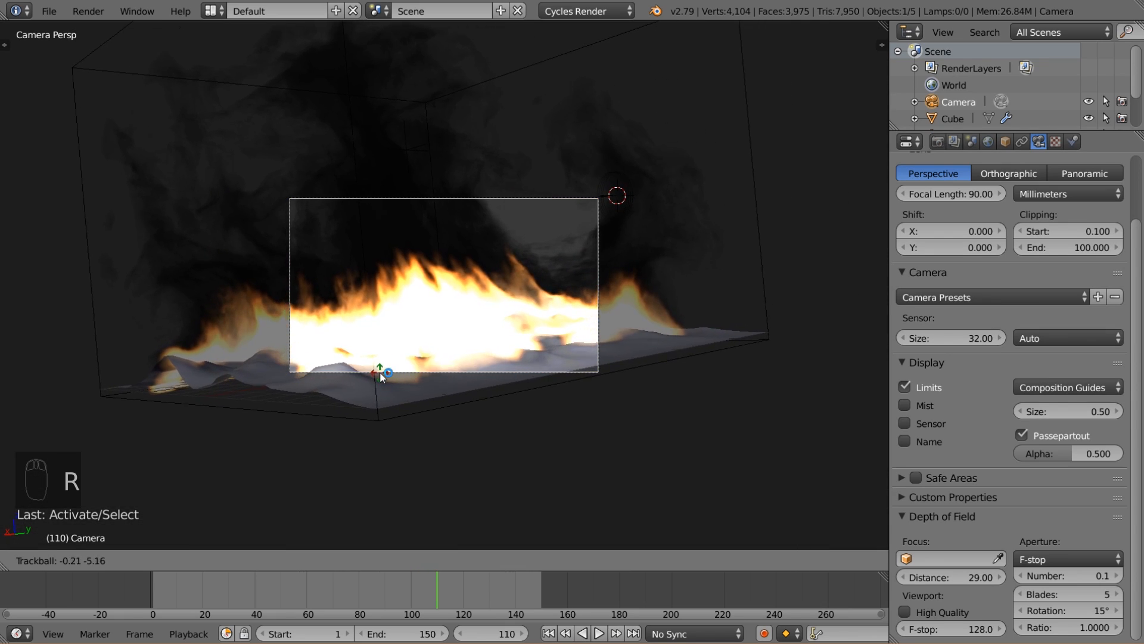
{"action": "left_click", "coordinate": [349, 375]}
{"action": "key", "text": "g"}
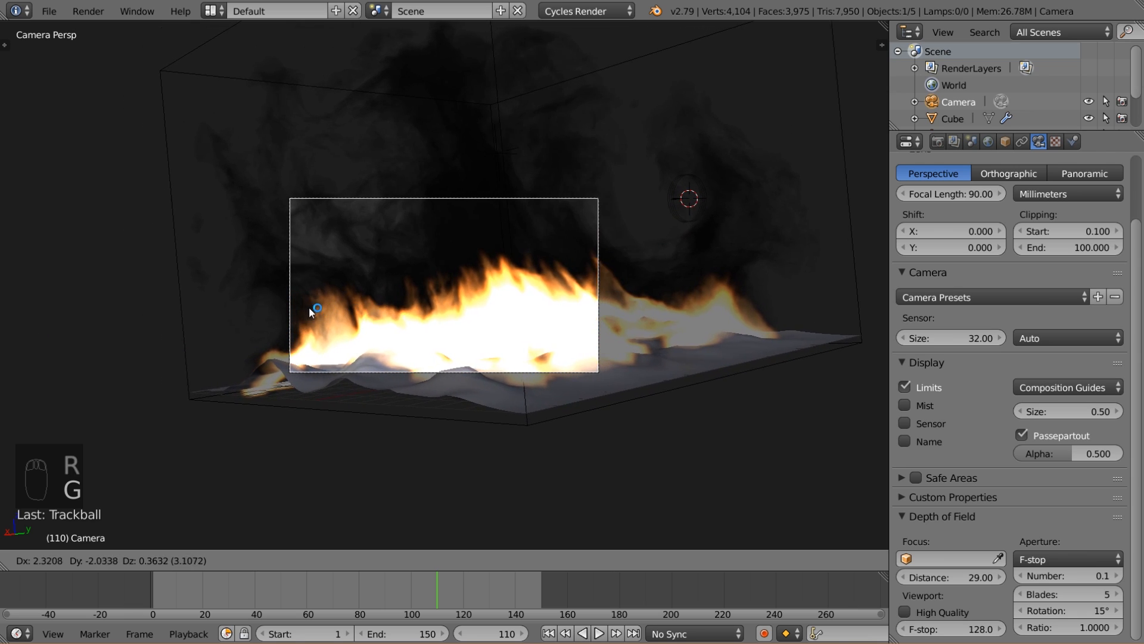
{"action": "left_click", "coordinate": [300, 309]}
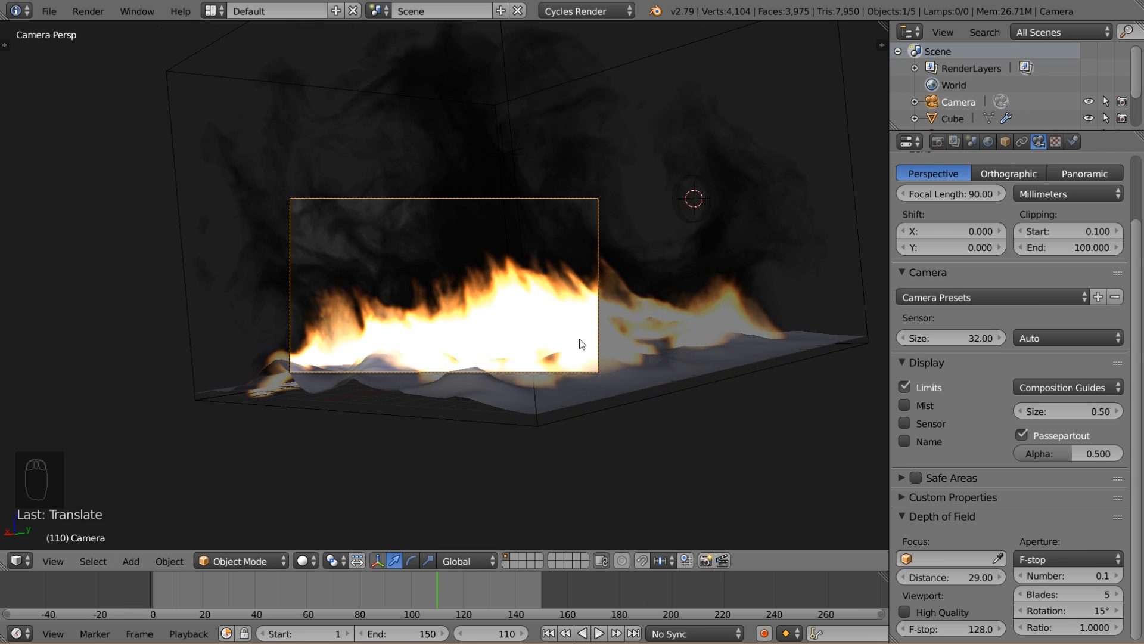
{"action": "key", "text": "KP_0"}
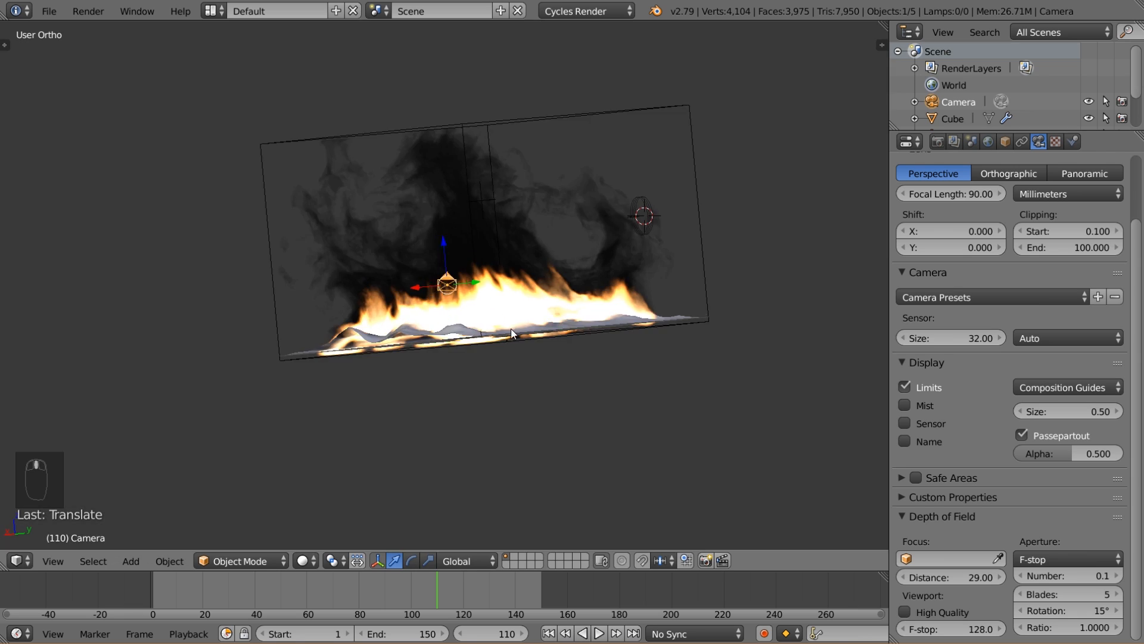
{"action": "middle_click_drag", "start_coordinate": [535, 379], "coordinate": [618, 342]}
{"action": "key", "text": "KP_0"}
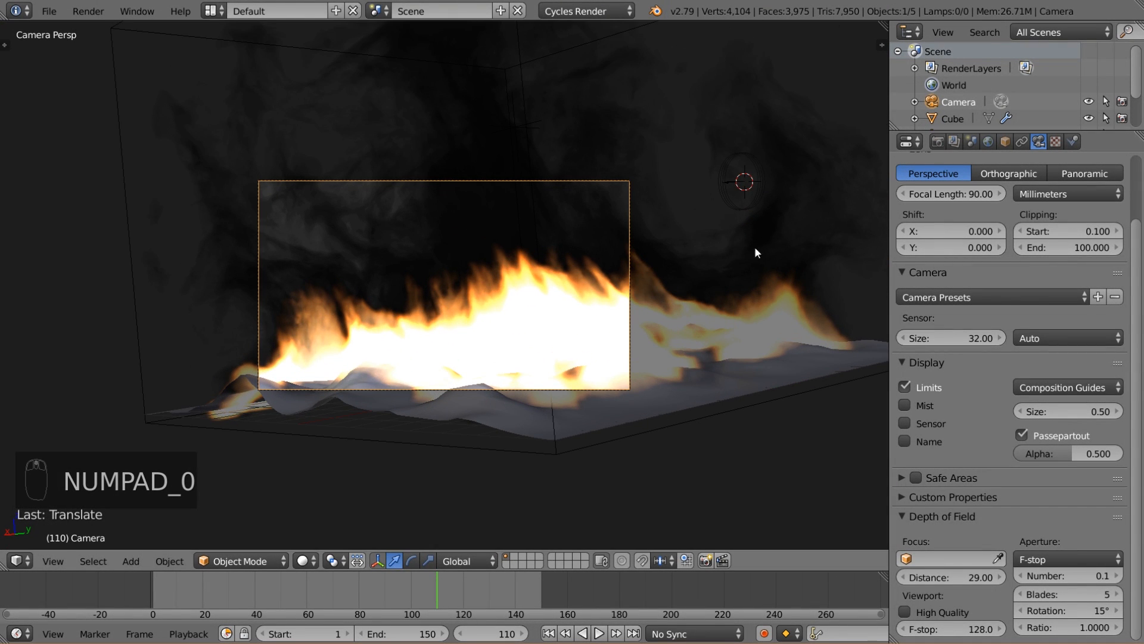
- Enable Denoising for the render layer and expand the render Sampling settings
{"action": "left_click", "coordinate": [953, 141]}
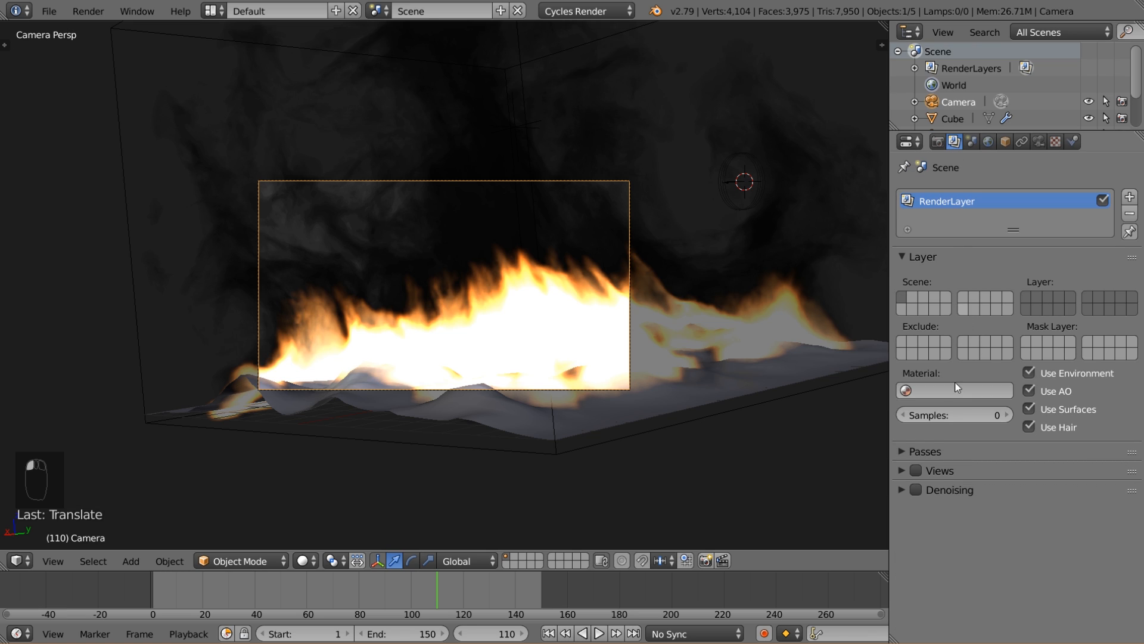
{"action": "left_click", "coordinate": [916, 490]}
{"action": "left_click", "coordinate": [940, 141]}
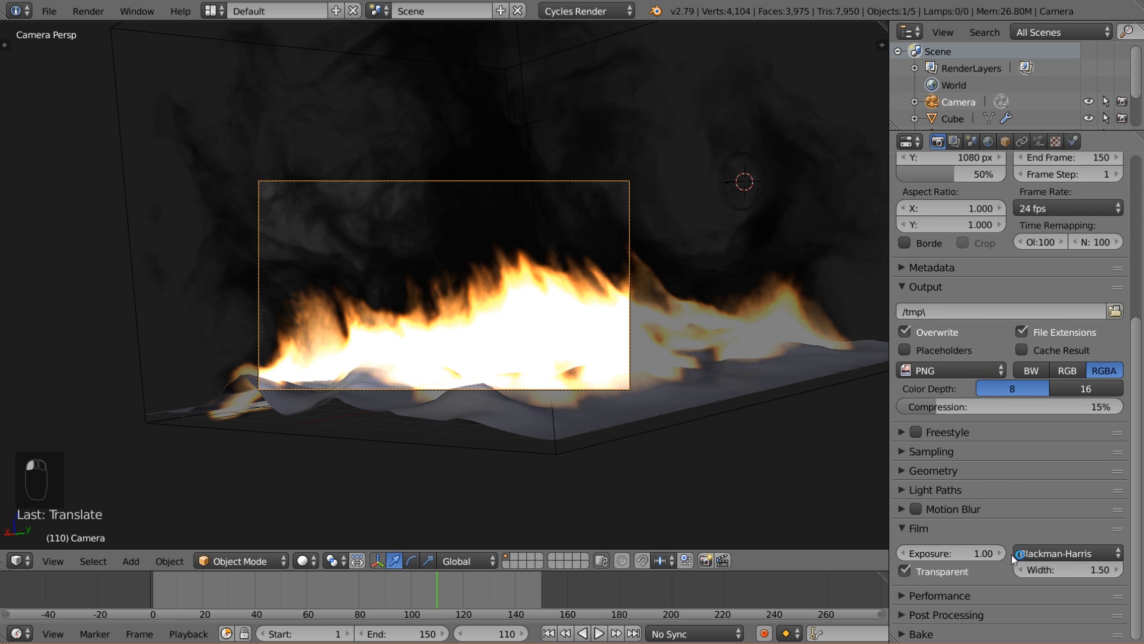
{"action": "left_click", "coordinate": [928, 452]}
{"action": "scroll", "coordinate": [1049, 471], "scroll_direction": "down", "scroll_amount": 1}
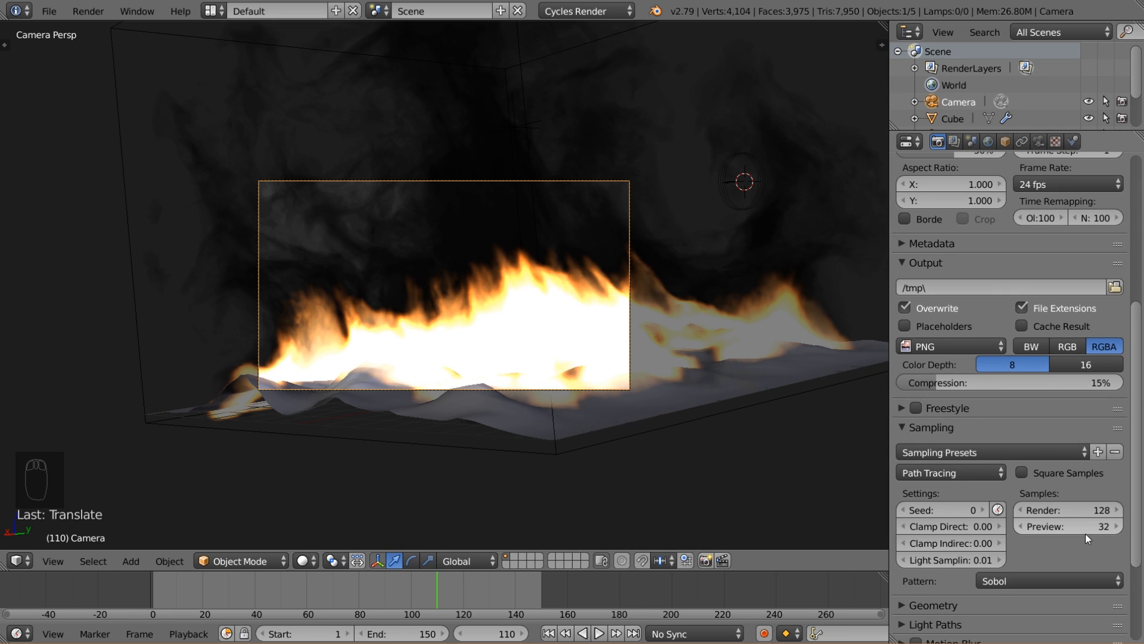
- Set the render device to GPU Compute and save the project file
{"action": "scroll", "coordinate": [1085, 534], "scroll_direction": "up", "scroll_amount": 10}
{"action": "left_click", "coordinate": [1032, 249]}
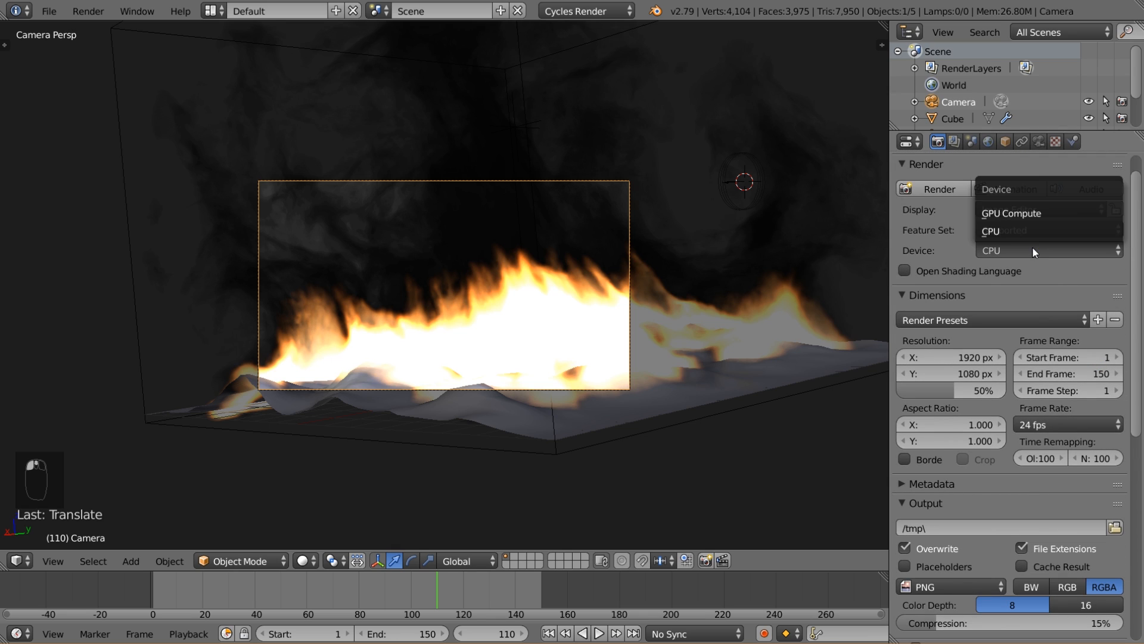
{"action": "left_click", "coordinate": [1025, 213]}
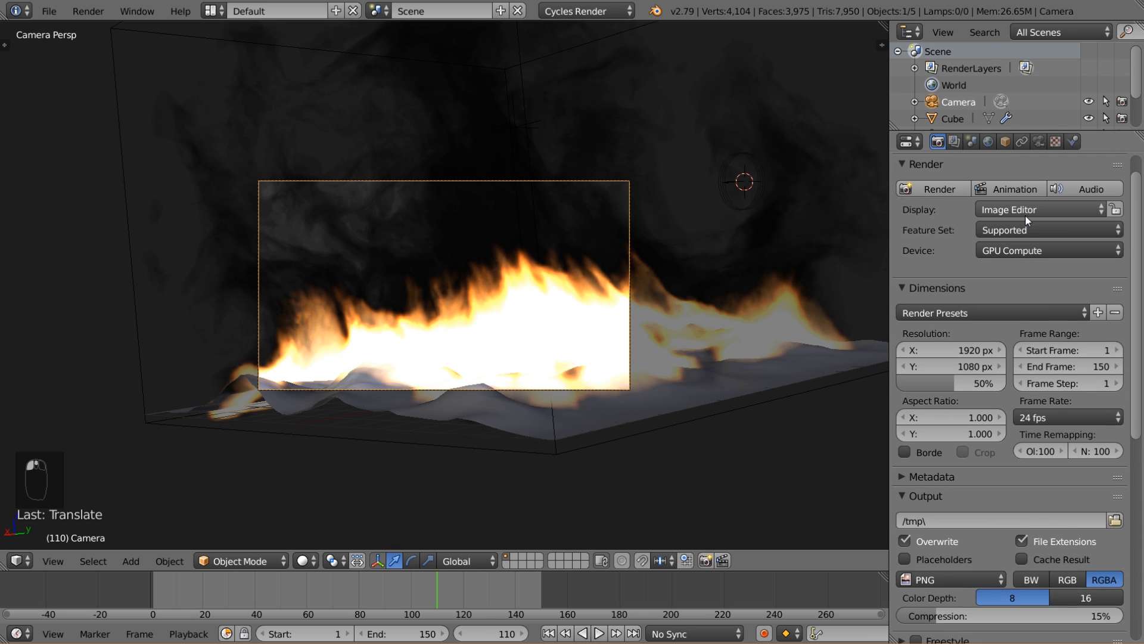
{"action": "left_click", "coordinate": [47, 11]}
{"action": "left_click", "coordinate": [91, 134]}
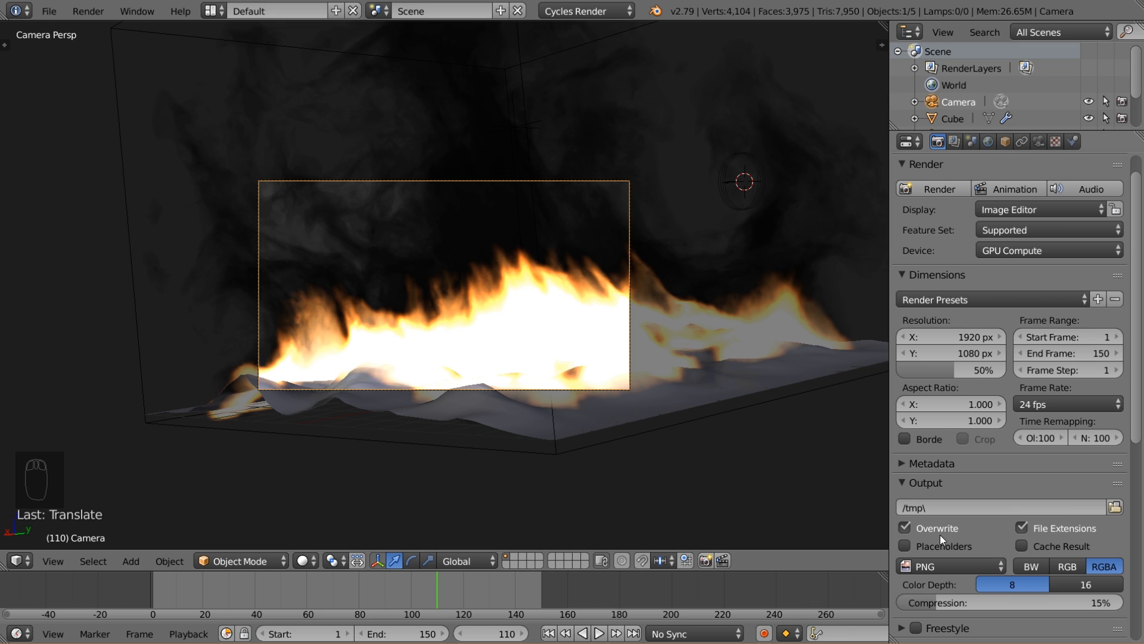
- Expand the scene's Color Management settings and preview the camera view in Rendered shading
{"action": "scroll", "coordinate": [997, 534], "scroll_direction": "down", "scroll_amount": 9}
{"action": "scroll", "coordinate": [999, 532], "scroll_direction": "up", "scroll_amount": 9}
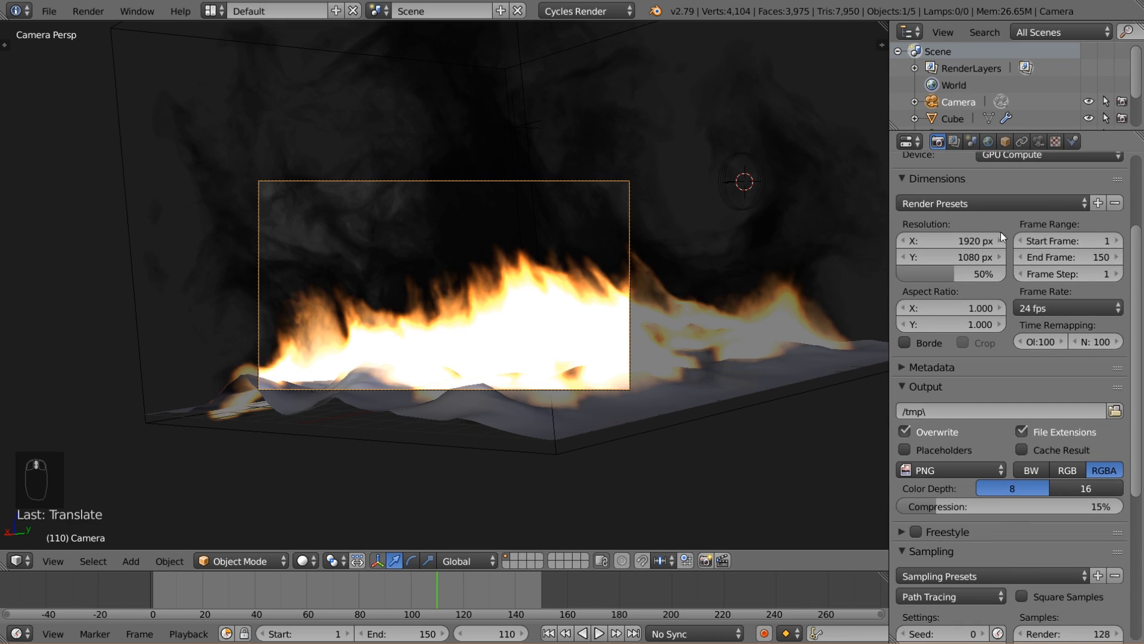
{"action": "left_click", "coordinate": [957, 141]}
{"action": "left_click", "coordinate": [972, 142]}
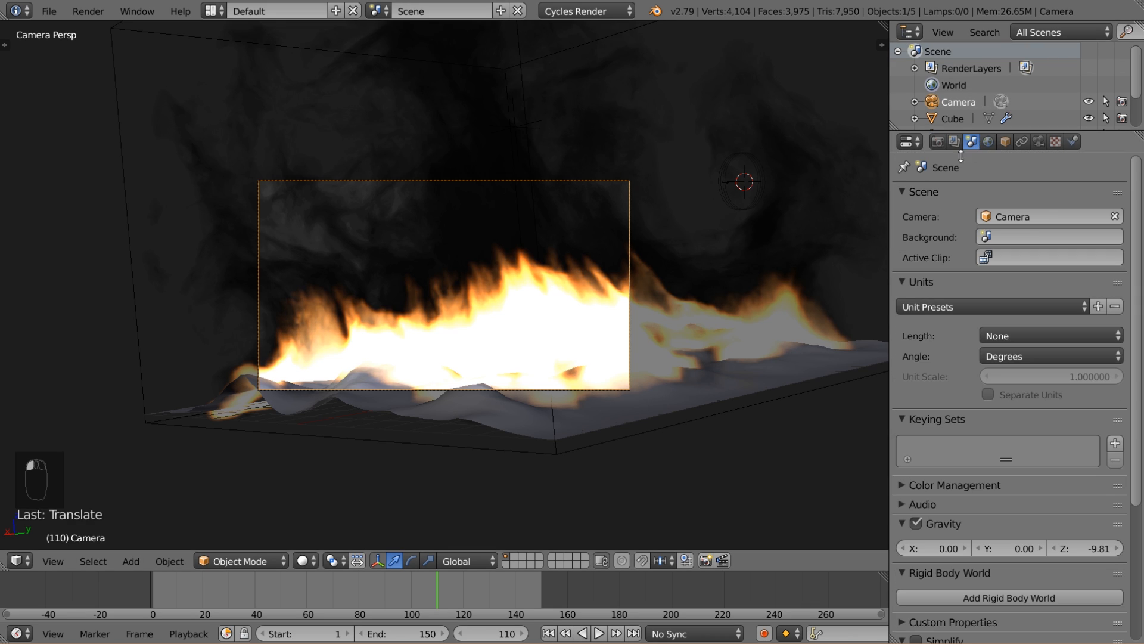
{"action": "scroll", "coordinate": [996, 523], "scroll_direction": "down", "scroll_amount": 5}
{"action": "left_click", "coordinate": [948, 389]}
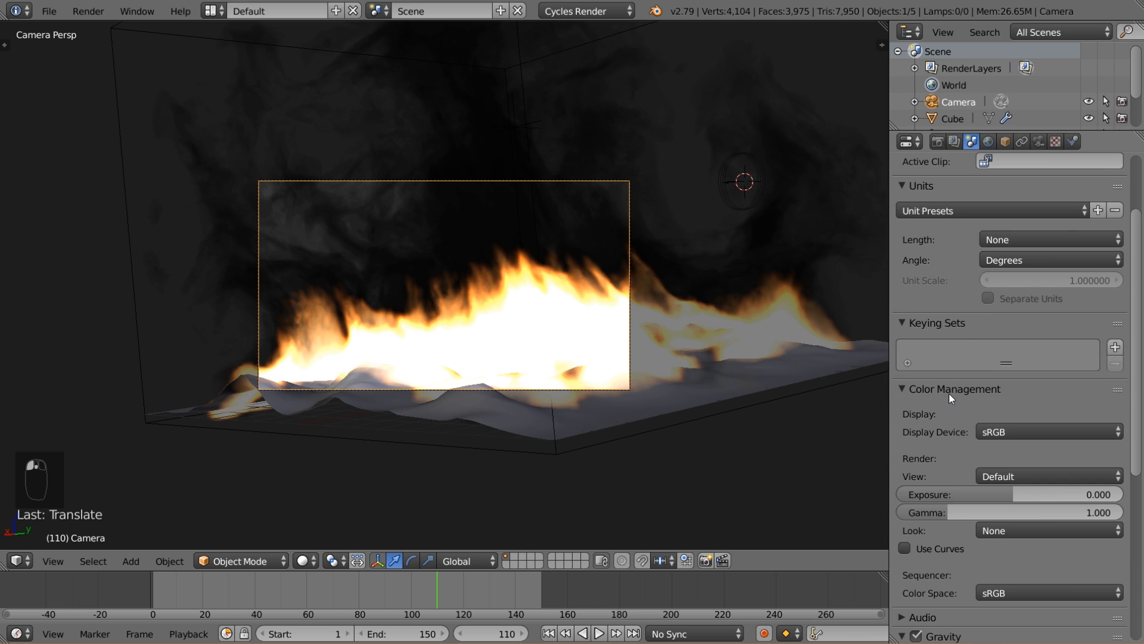
{"action": "left_click", "coordinate": [306, 561]}
{"action": "left_click", "coordinate": [326, 458]}
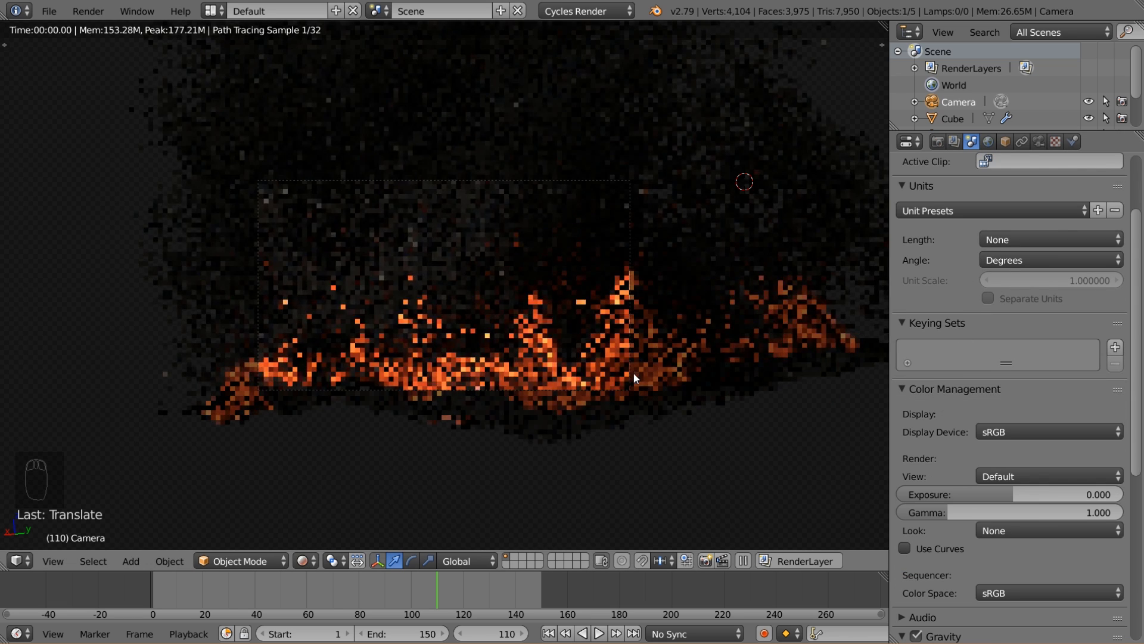
{"action": "scroll", "coordinate": [634, 373], "scroll_direction": "up", "scroll_amount": 2}
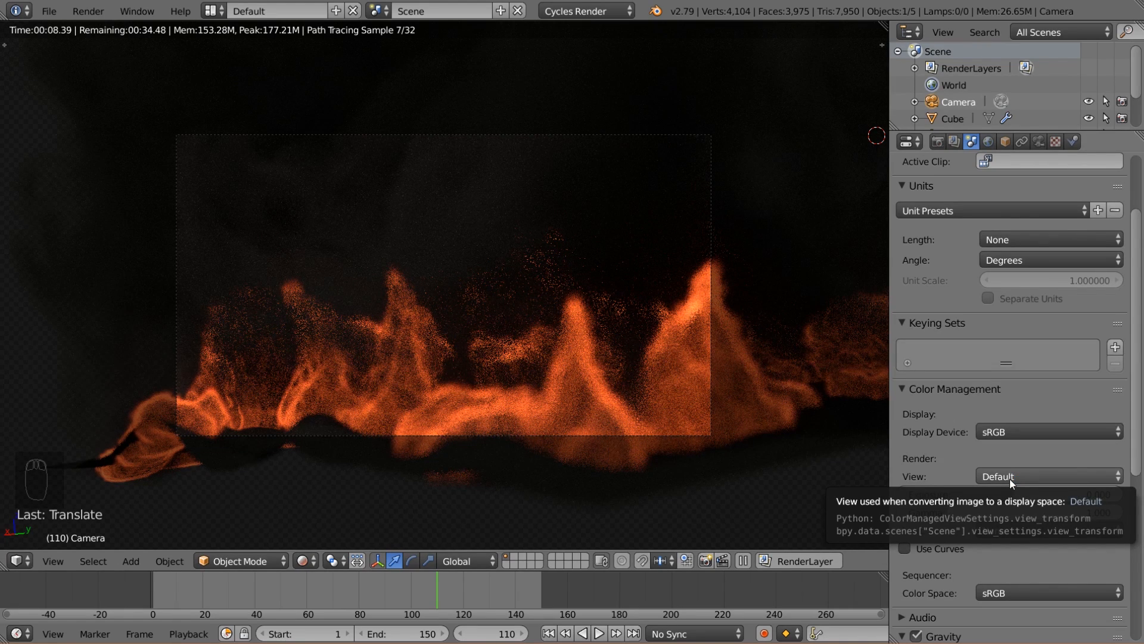
- Set the color management view transform to Filmic and the look to Medium High Contrast
{"action": "left_click", "coordinate": [1009, 477]}
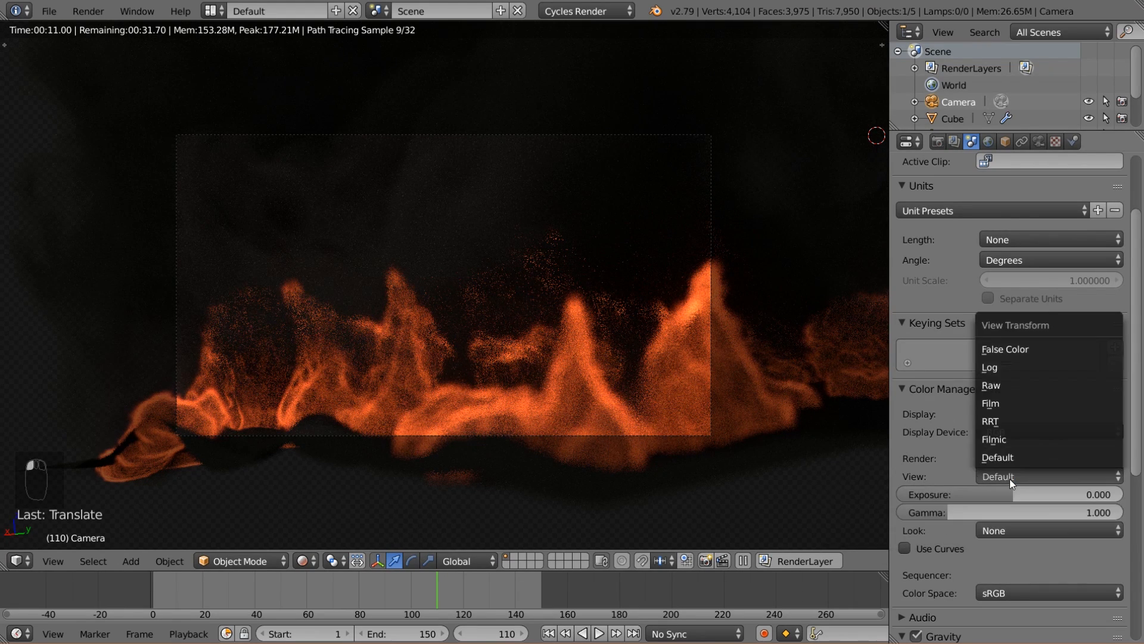
{"action": "left_click", "coordinate": [1001, 439]}
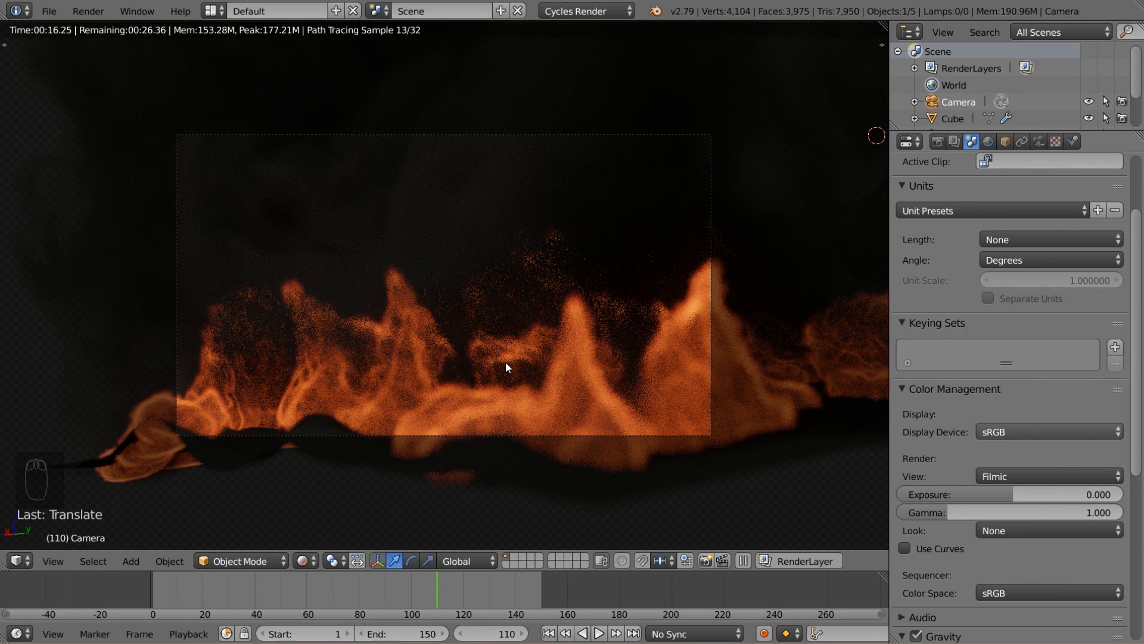
{"action": "left_click", "coordinate": [1024, 529]}
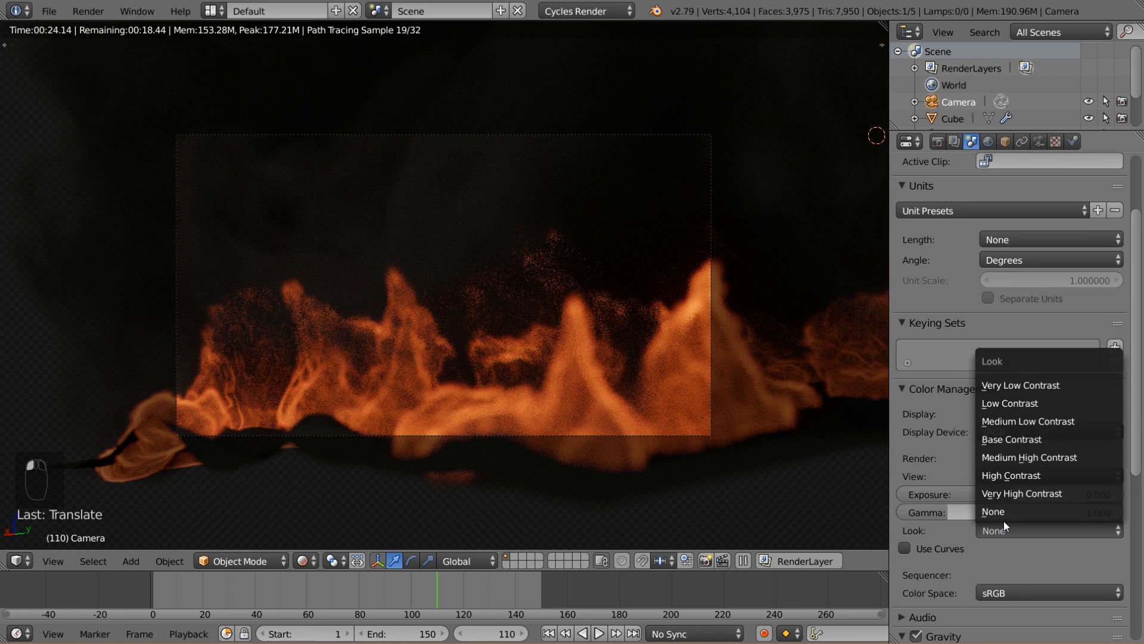
{"action": "left_click", "coordinate": [1040, 460]}
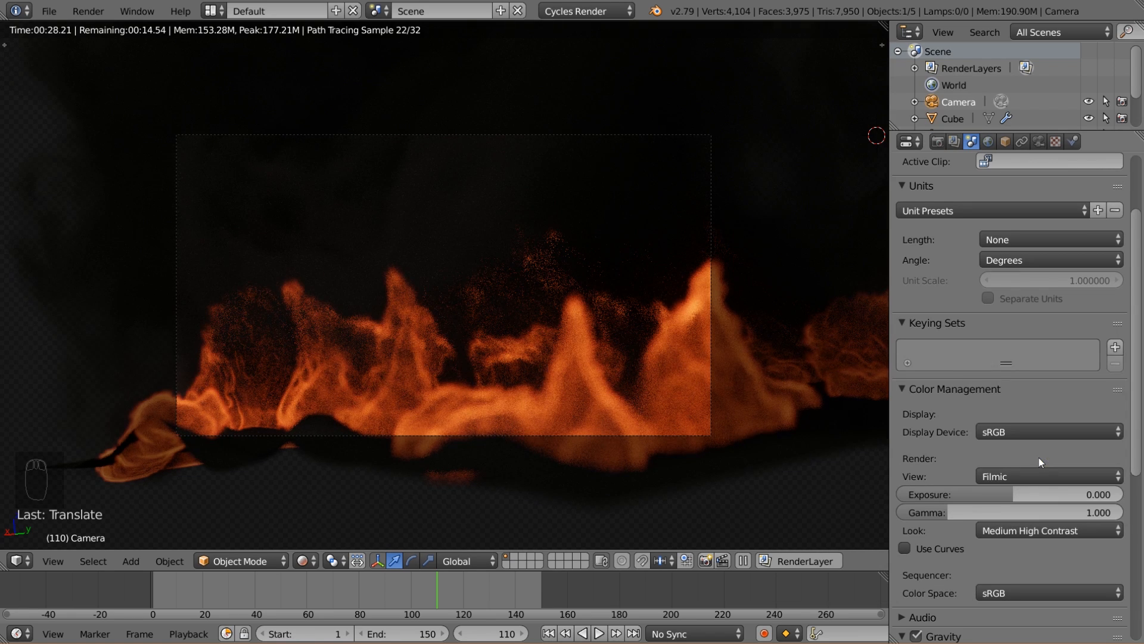
- Return to Solid shading and reposition the camera, shifting it sideways and along its local Z axis to frame the flames
{"action": "left_click", "coordinate": [303, 561]}
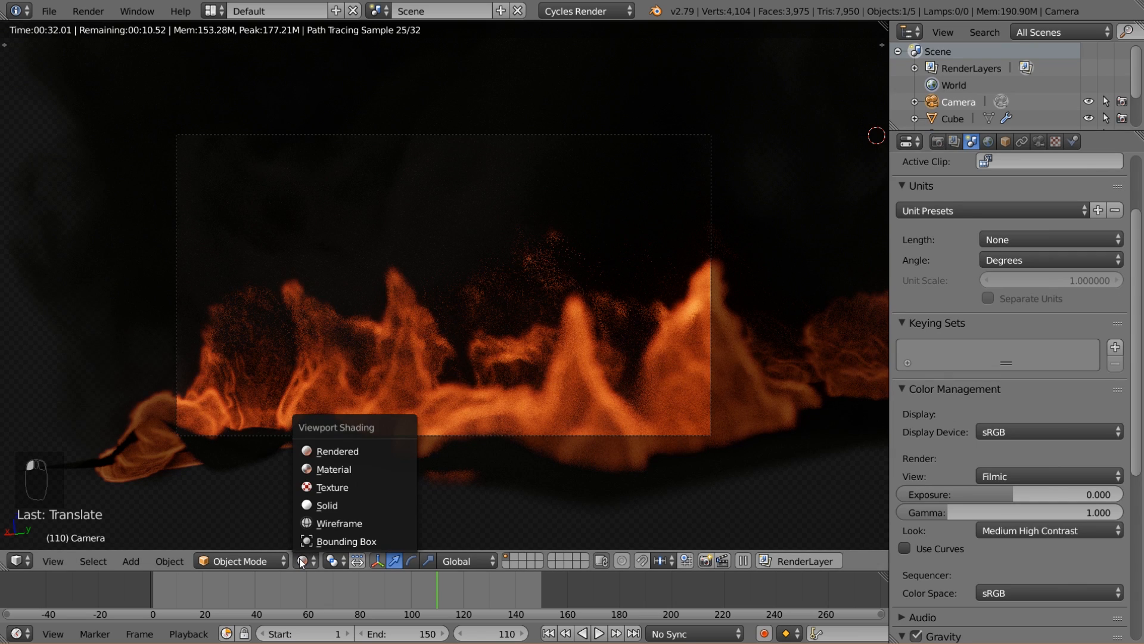
{"action": "left_click", "coordinate": [334, 505]}
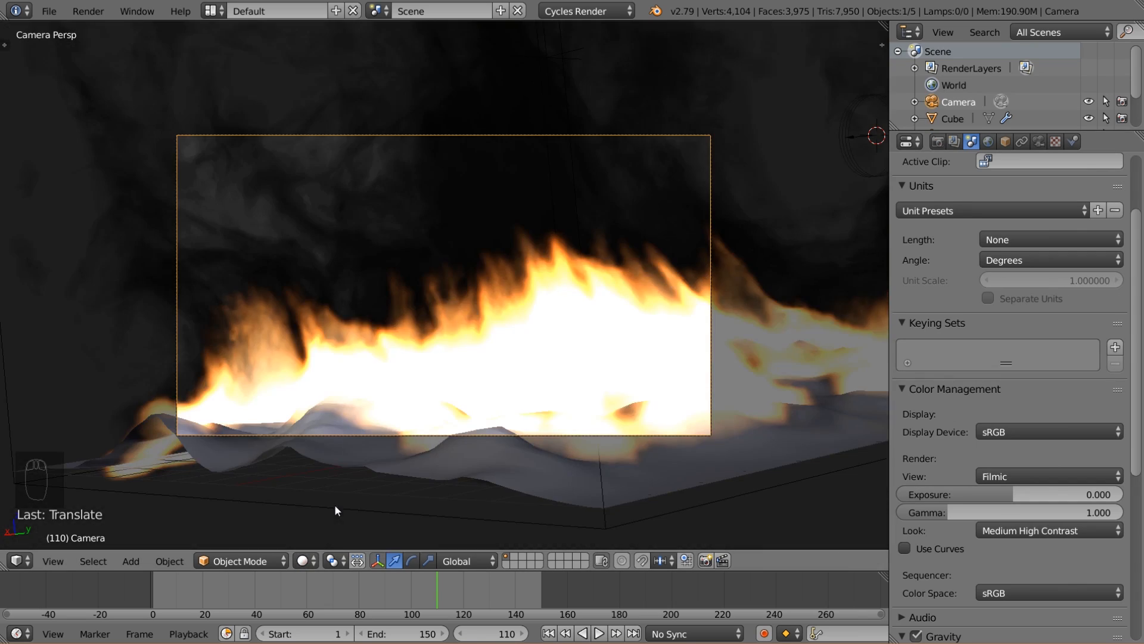
{"action": "key", "text": "g"}
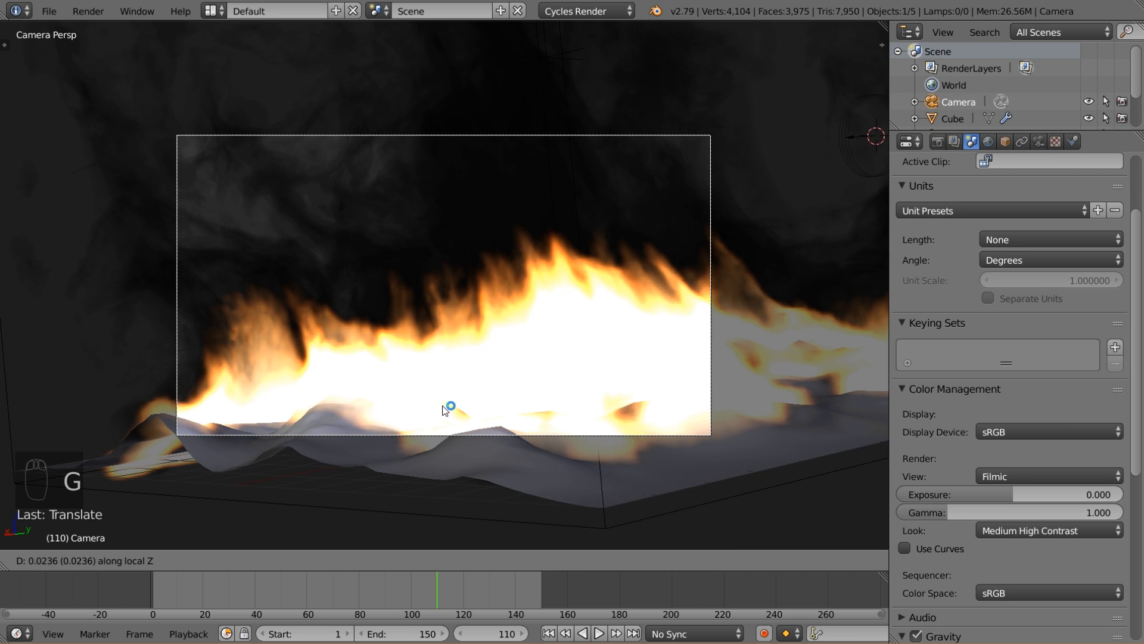
{"action": "left_click", "coordinate": [406, 450]}
{"action": "mouse_move", "coordinate": [406, 451]}
{"action": "middle_mouse_down"}
{"action": "mouse_move", "coordinate": [376, 420]}
{"action": "mouse_move", "coordinate": [528, 457]}
{"action": "mouse_move", "coordinate": [516, 513]}
{"action": "mouse_move", "coordinate": [424, 449]}
{"action": "middle_mouse_up"}
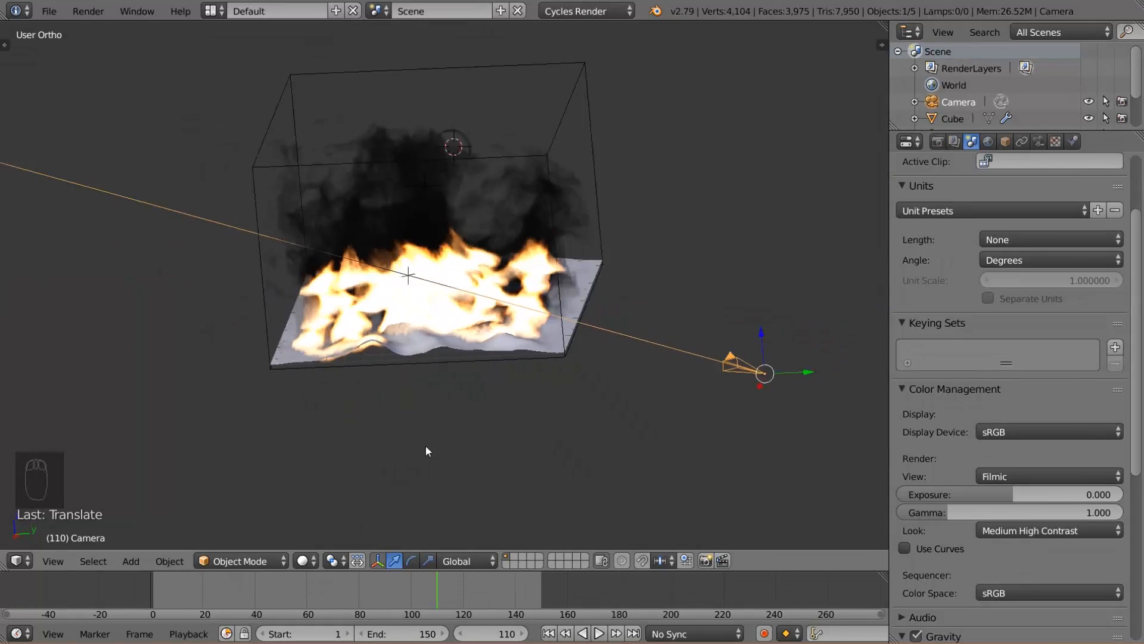
{"action": "key", "text": "KP_0"}
{"action": "key", "text": "g"}
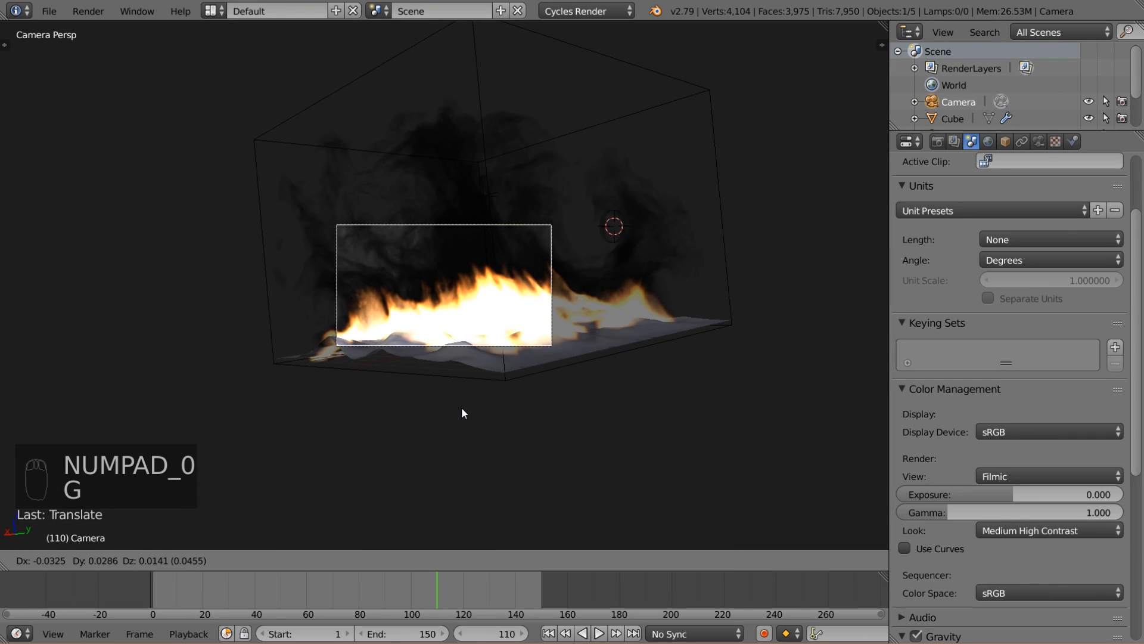
{"action": "left_click", "coordinate": [473, 375]}
{"action": "key", "text": "g"}
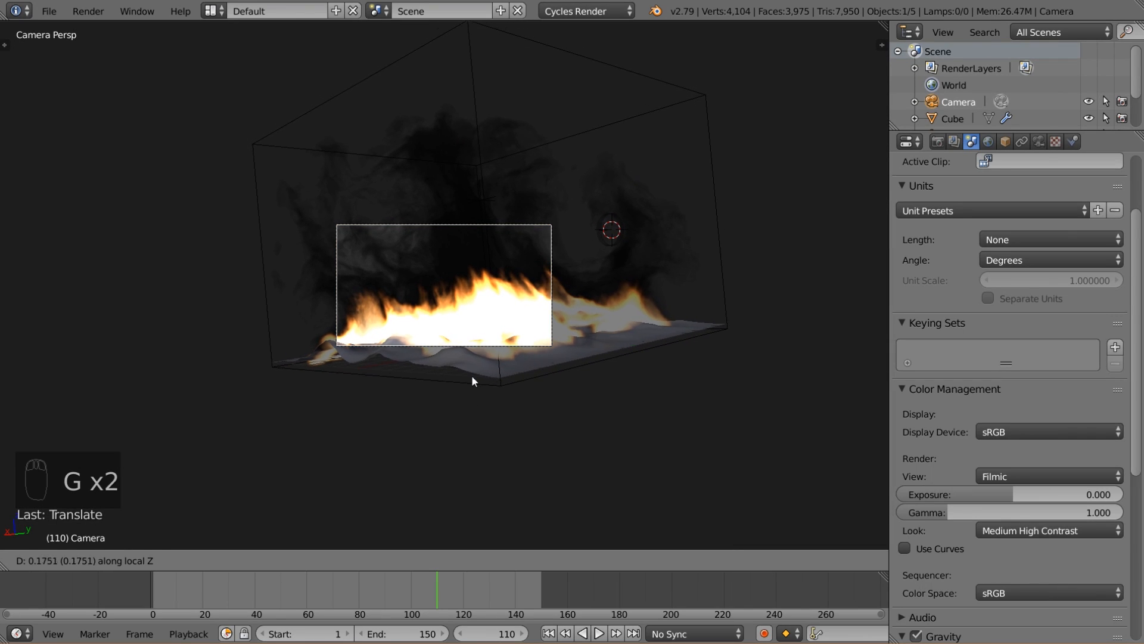
{"action": "left_click", "coordinate": [475, 397]}
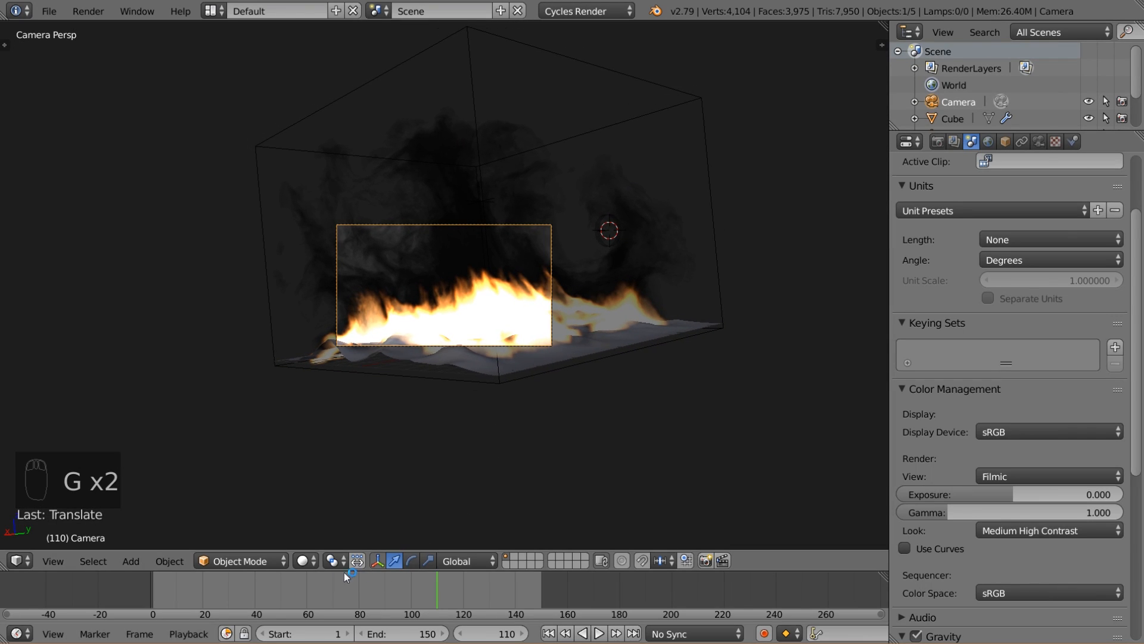
- Preview the repositioned camera's view of the fire in Rendered shading
{"action": "left_click", "coordinate": [305, 561]}
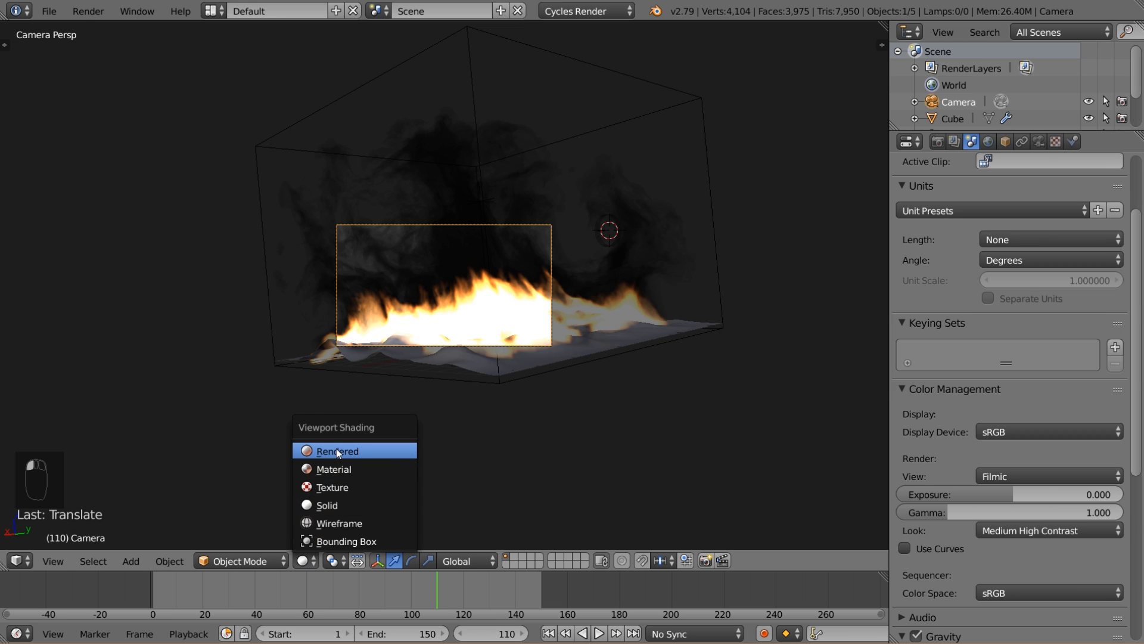
{"action": "left_click", "coordinate": [336, 451]}
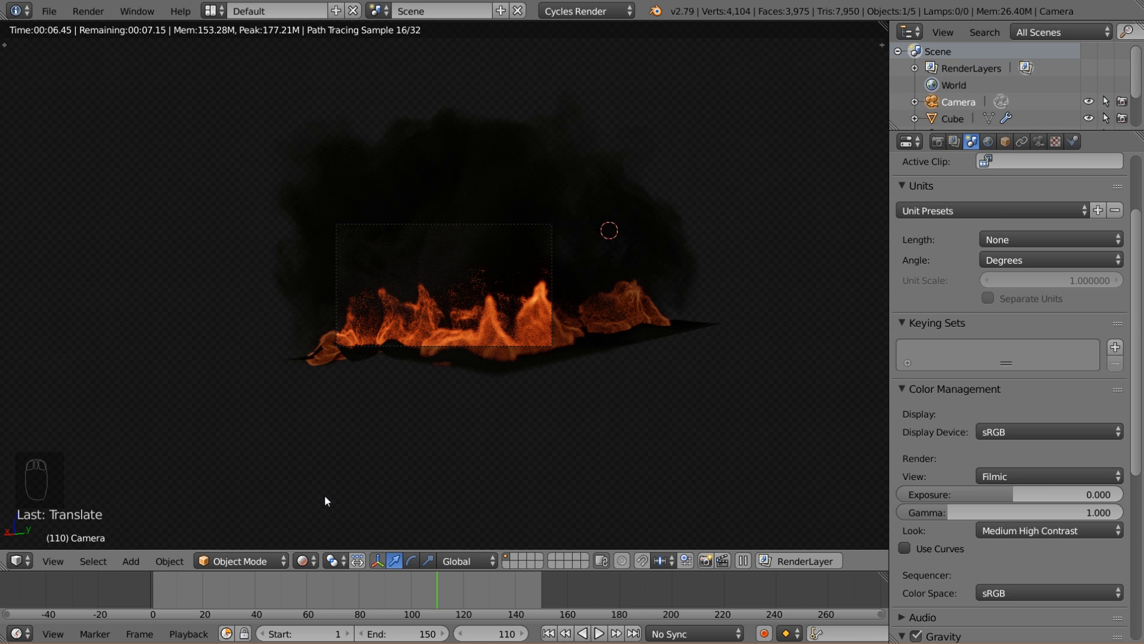
{"action": "left_click", "coordinate": [313, 533]}
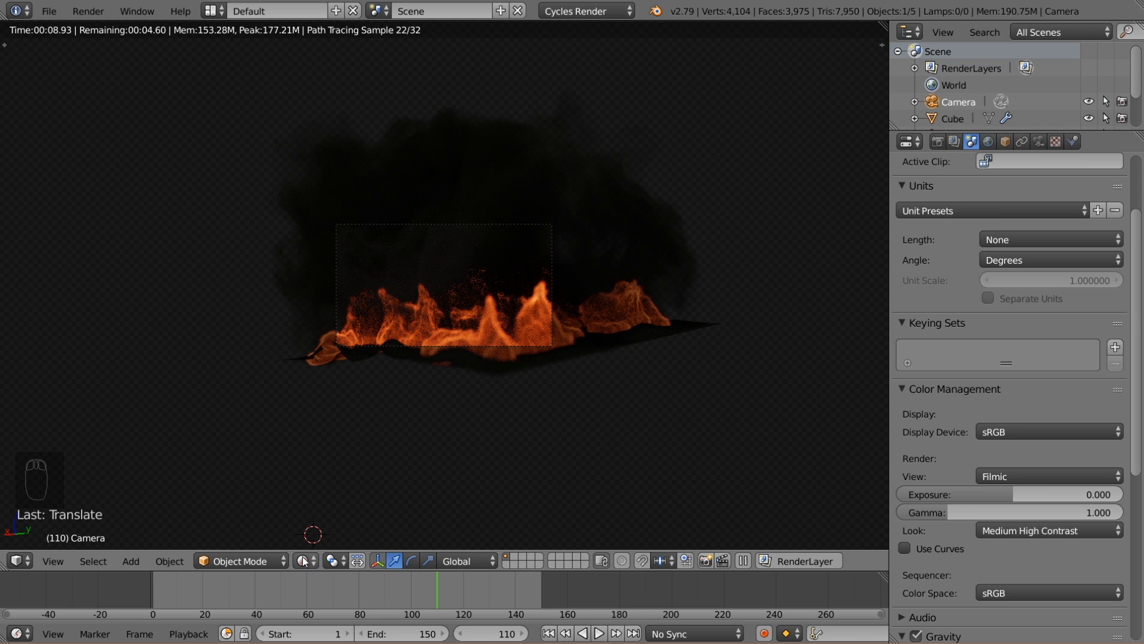
- Return to Solid shading, roll the camera slightly so the fire tilts in the frame, and shift it to recentre the flames
{"action": "left_click", "coordinate": [303, 560]}
{"action": "left_click", "coordinate": [328, 504]}
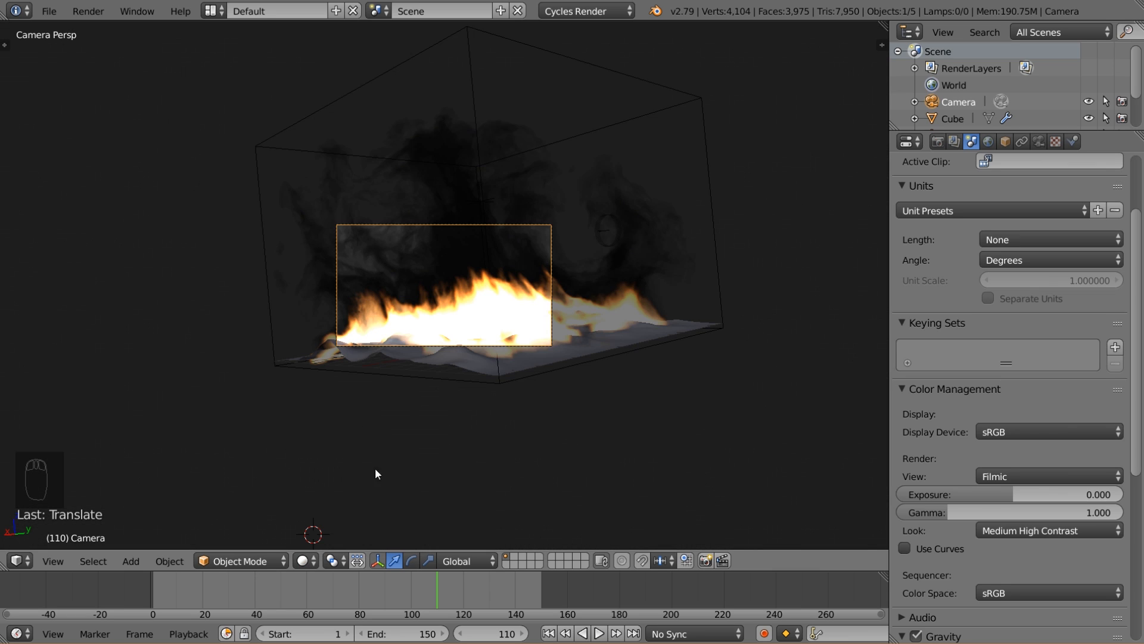
{"action": "key", "text": "r"}
{"action": "left_click", "coordinate": [545, 365]}
{"action": "key", "text": "g"}
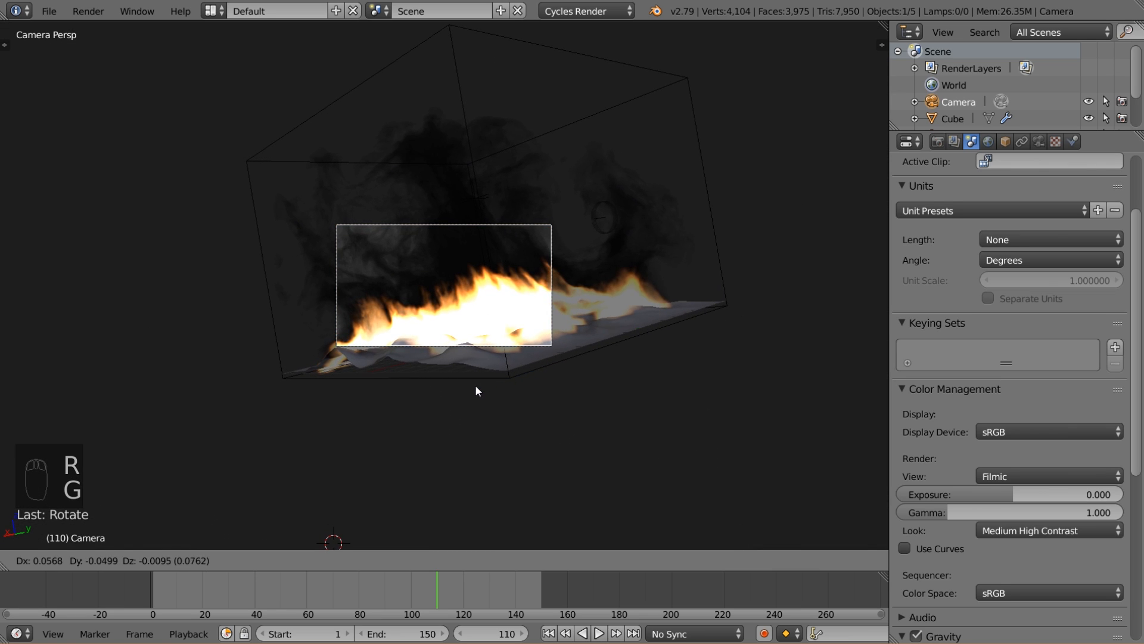
{"action": "left_click", "coordinate": [757, 508]}
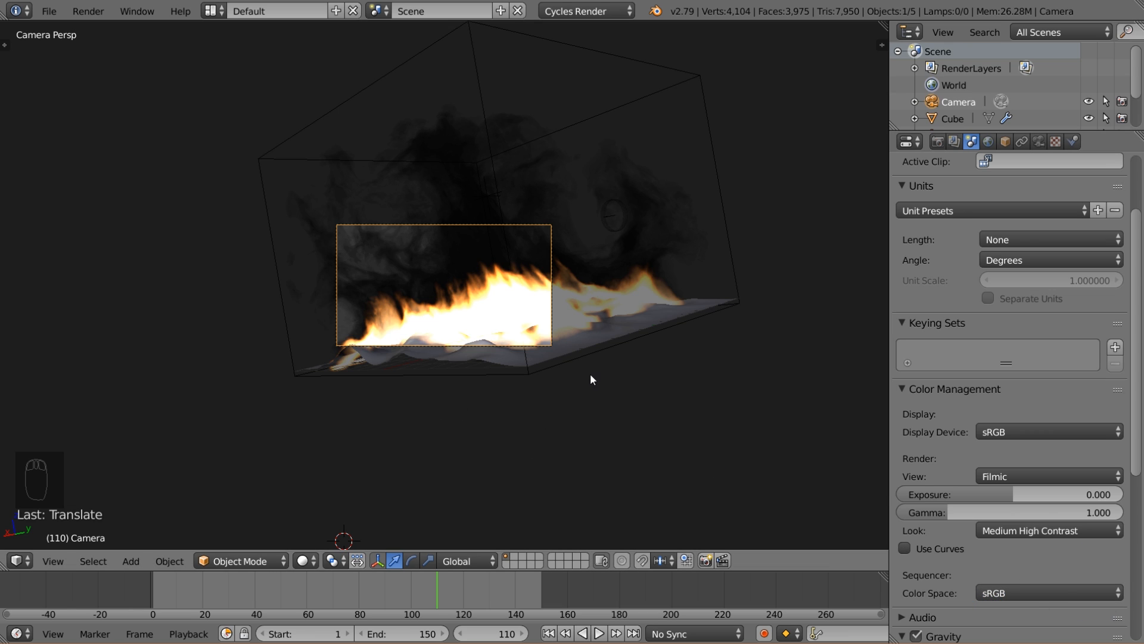
- Save the project with the new camera framing and color management settings
{"action": "left_click", "coordinate": [49, 11]}
{"action": "left_click", "coordinate": [65, 141]}
{"action": "scroll", "coordinate": [606, 406], "scroll_direction": "up", "scroll_amount": 3}
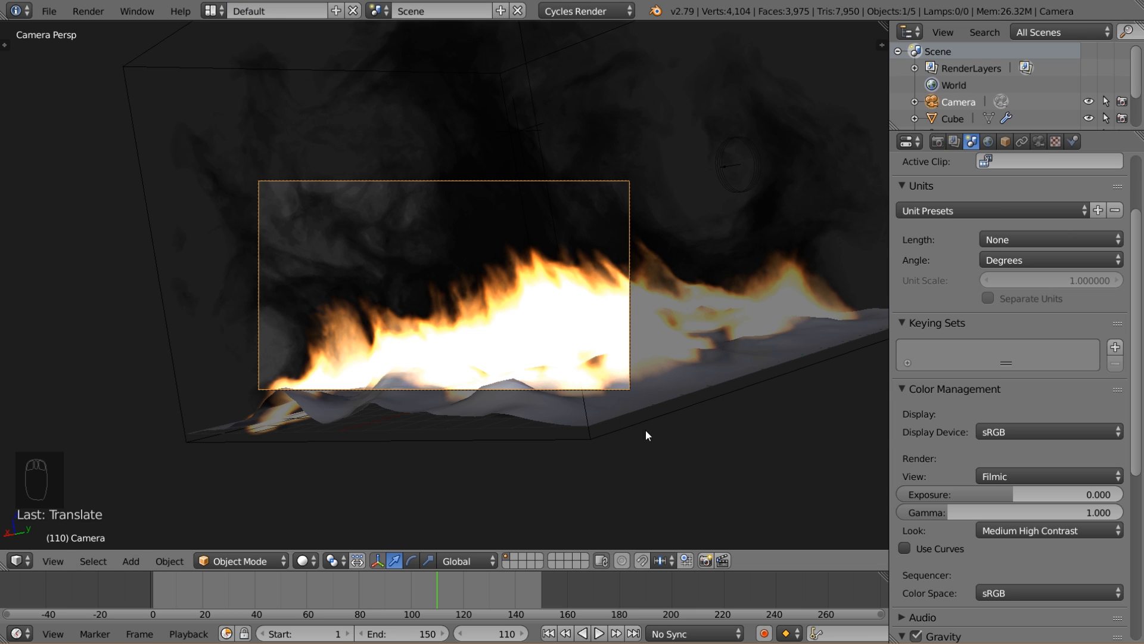
- Save the project again before compositing the render
{"action": "left_click", "coordinate": [215, 10]}
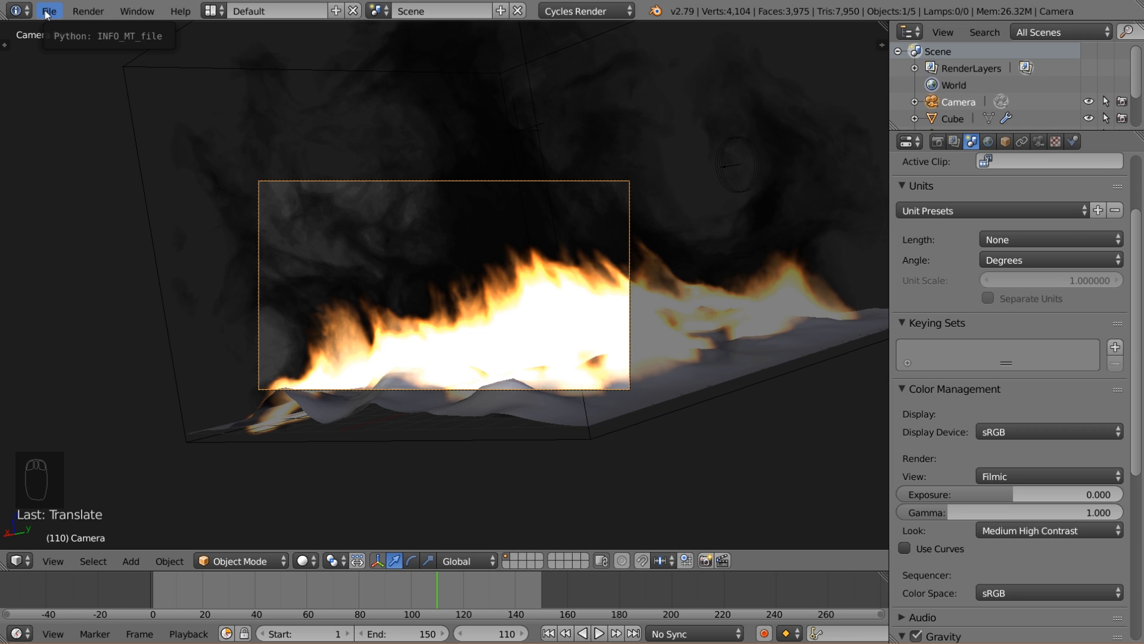
{"action": "left_click", "coordinate": [47, 12]}
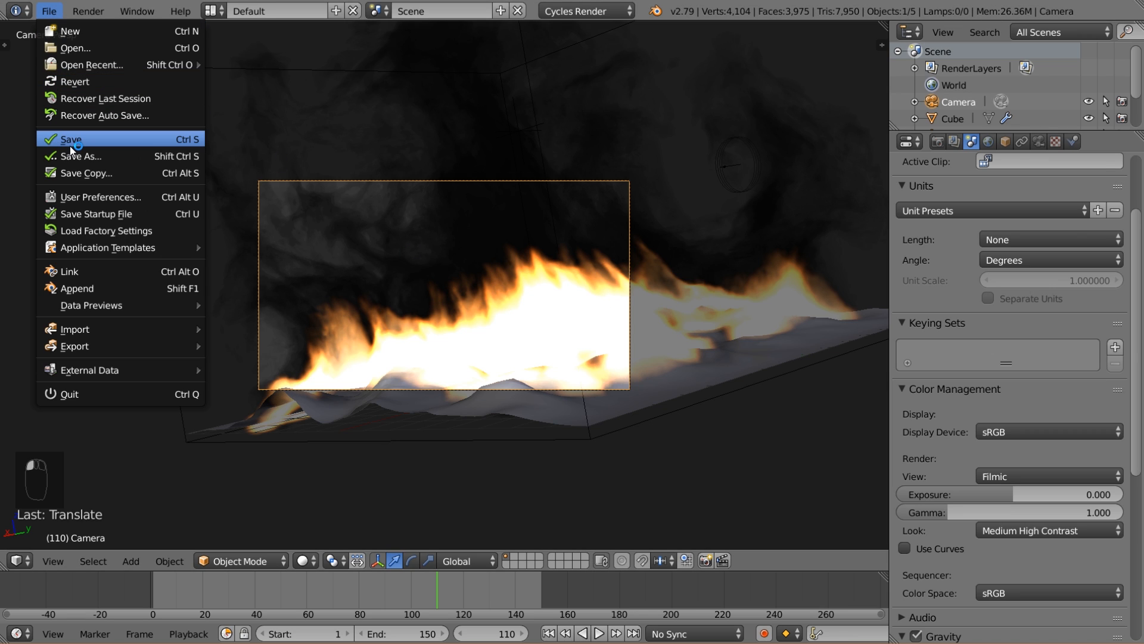
{"action": "left_click", "coordinate": [73, 145]}
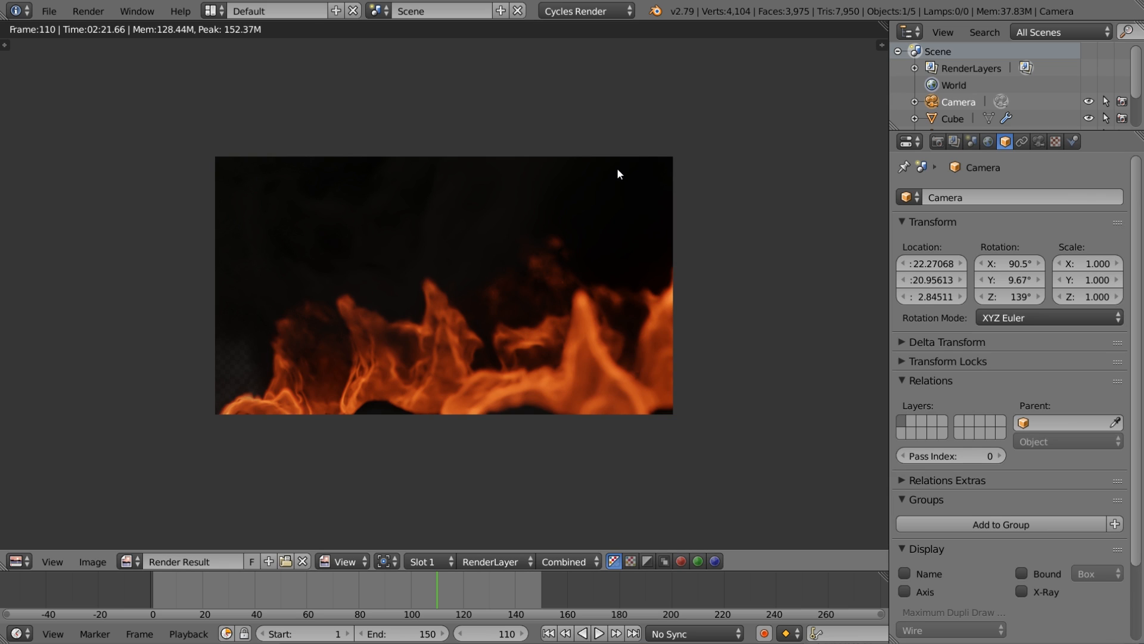
- Check the finished render, switch to the Compositing layout, and enable compositing nodes with the backdrop shown
{"action": "scroll", "coordinate": [375, 333], "scroll_direction": "up", "scroll_amount": 3}
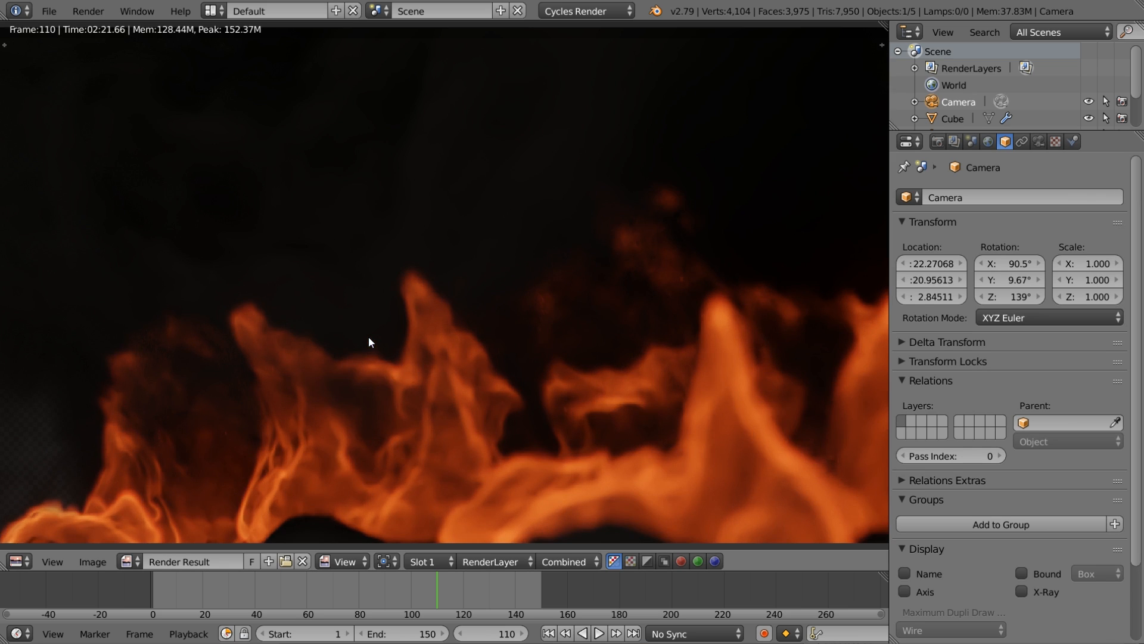
{"action": "scroll", "coordinate": [381, 357], "scroll_direction": "down", "scroll_amount": 3}
{"action": "scroll", "coordinate": [403, 387], "scroll_direction": "down", "scroll_amount": 1}
{"action": "left_click", "coordinate": [212, 11]}
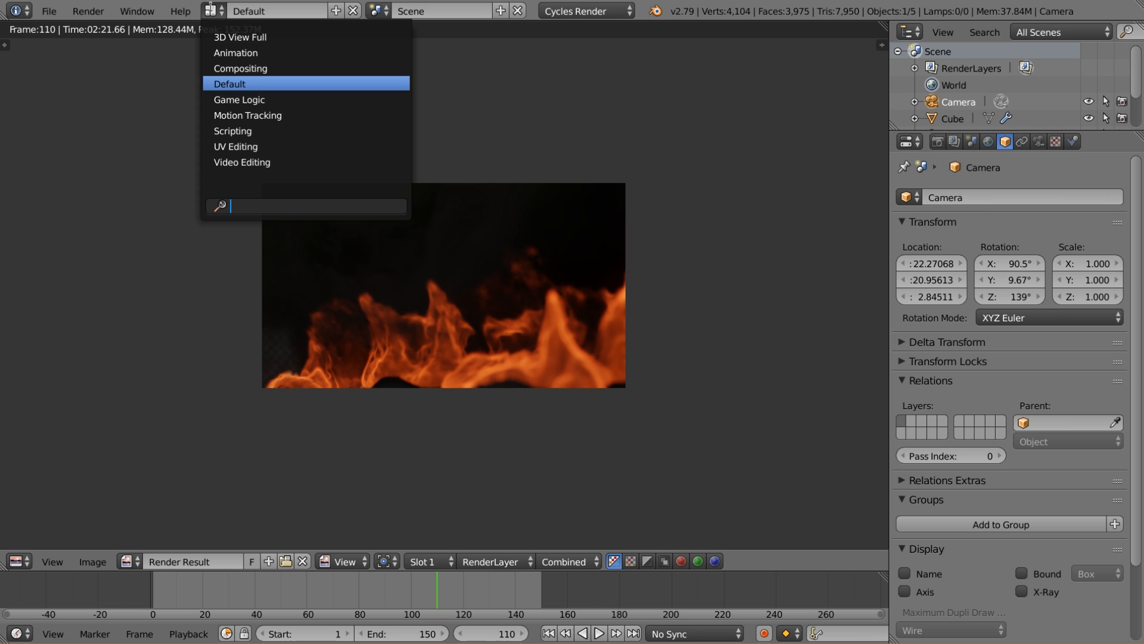
{"action": "left_click", "coordinate": [259, 67]}
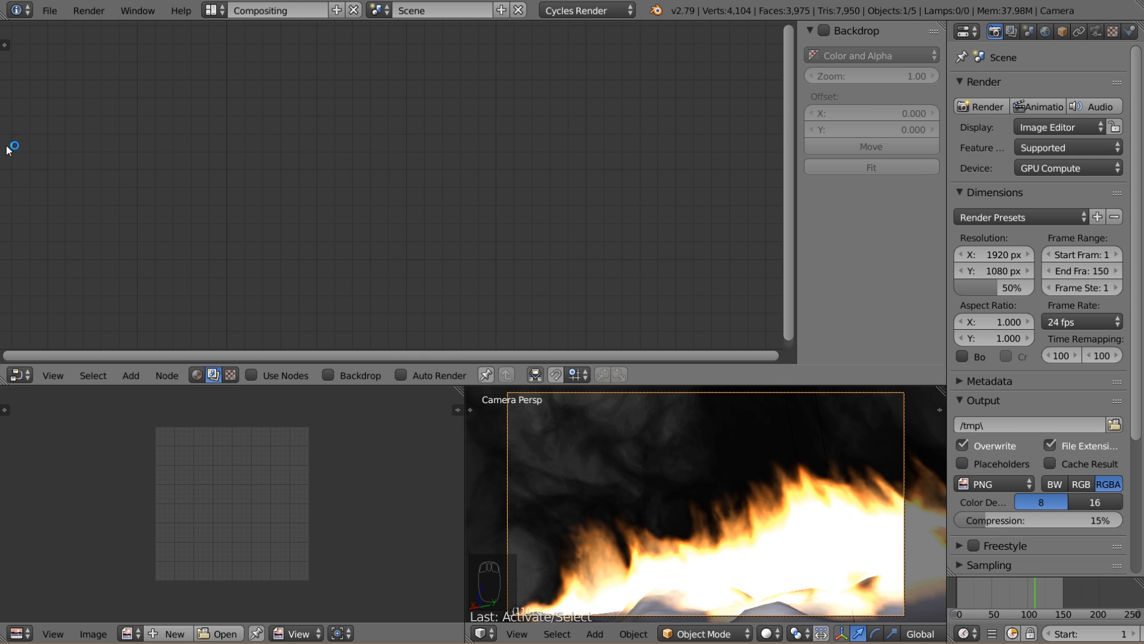
{"action": "left_click", "coordinate": [267, 376]}
{"action": "left_click", "coordinate": [352, 375]}
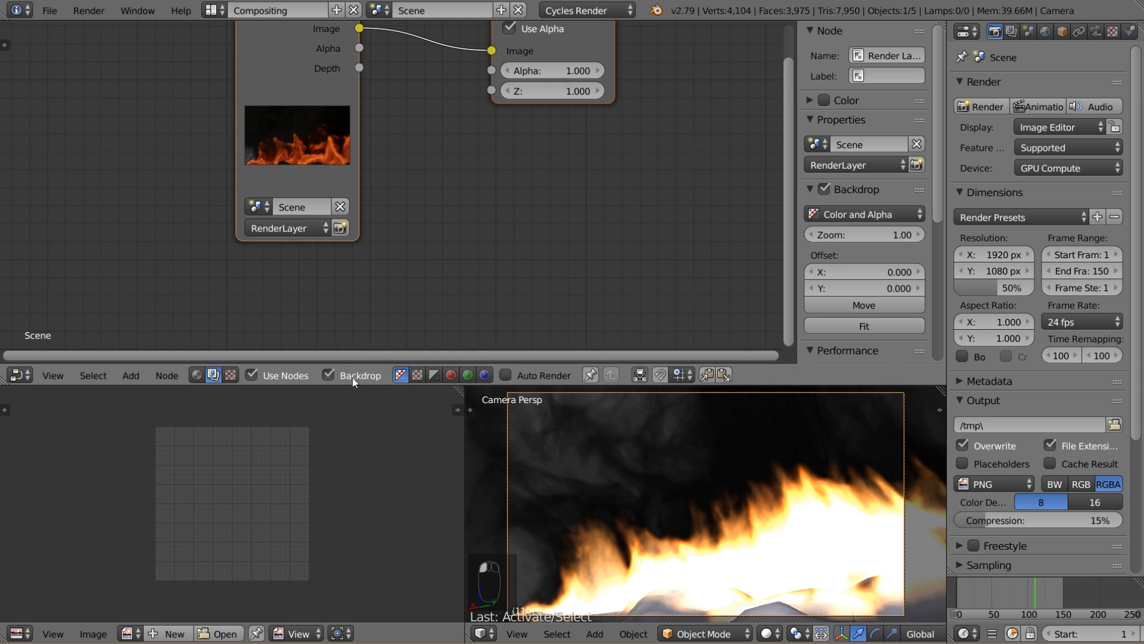
- Move the Composite node away from Render Layers, and link a Viewer node to the render image, placed below Composite
{"action": "scroll", "coordinate": [423, 262], "scroll_direction": "down", "scroll_amount": 5}
{"action": "middle_click_drag", "start_coordinate": [347, 252], "coordinate": [273, 246]}
{"action": "key", "text": "n"}
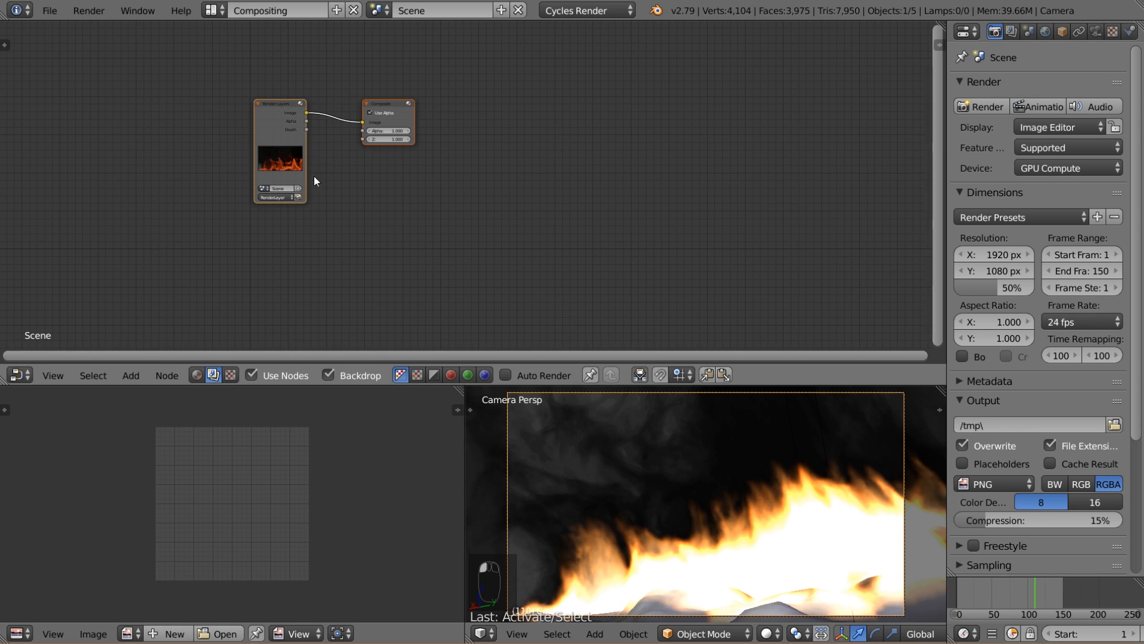
{"action": "left_click_drag", "start_coordinate": [377, 109], "coordinate": [598, 106]}
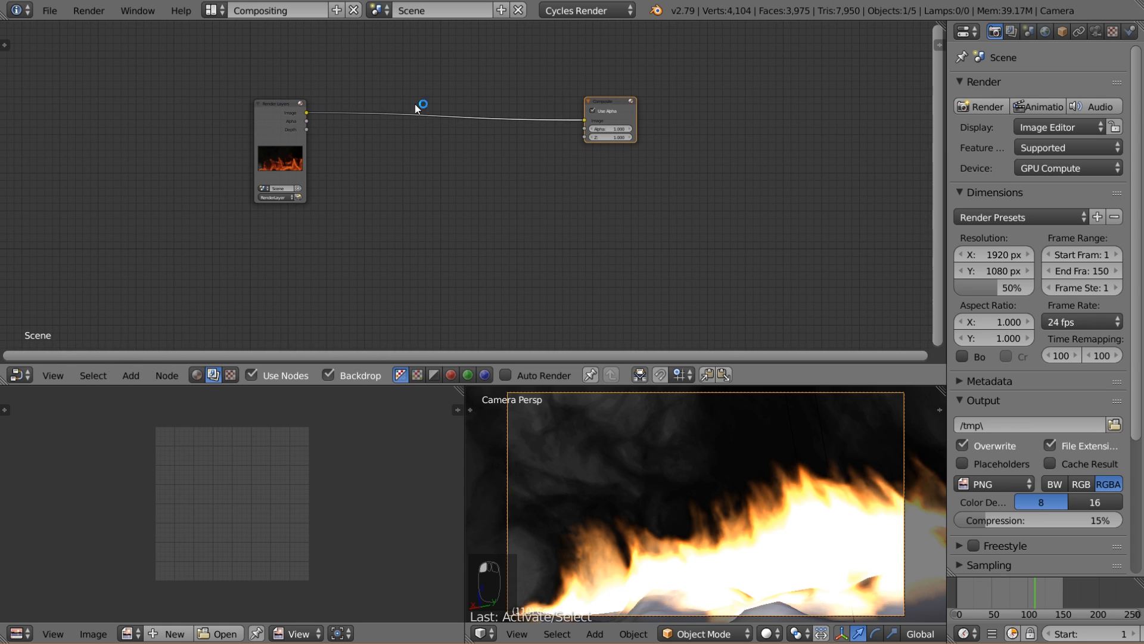
{"action": "left_click", "coordinate": [289, 122], "text": "ctrl+shift"}
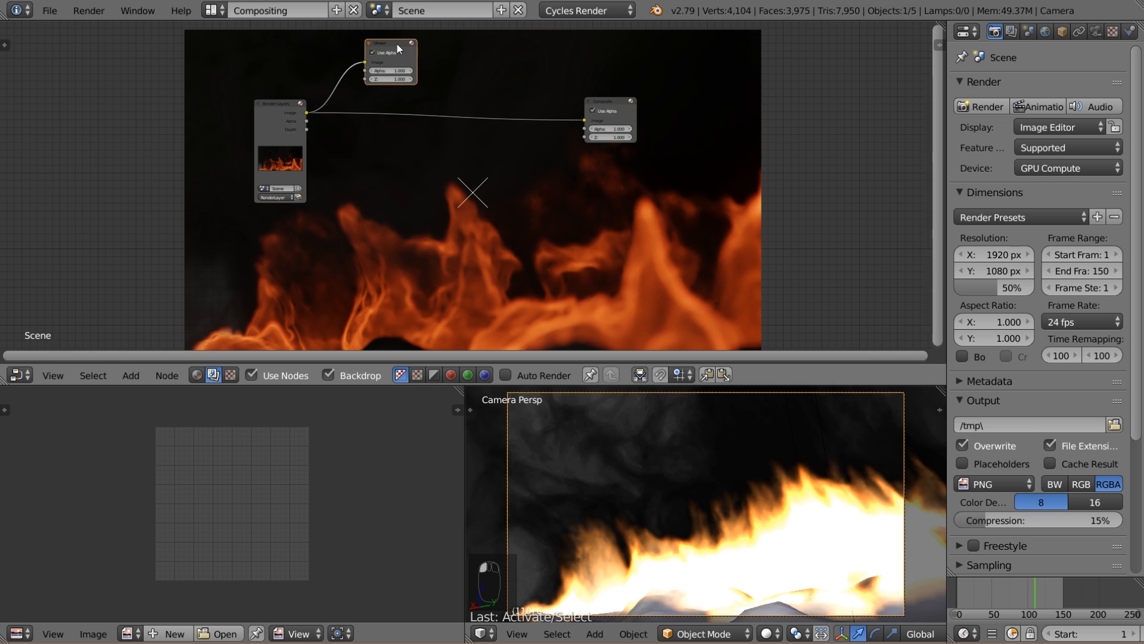
{"action": "left_click_drag", "start_coordinate": [358, 40], "coordinate": [664, 178]}
{"action": "middle_click_drag", "start_coordinate": [363, 274], "coordinate": [234, 263]}
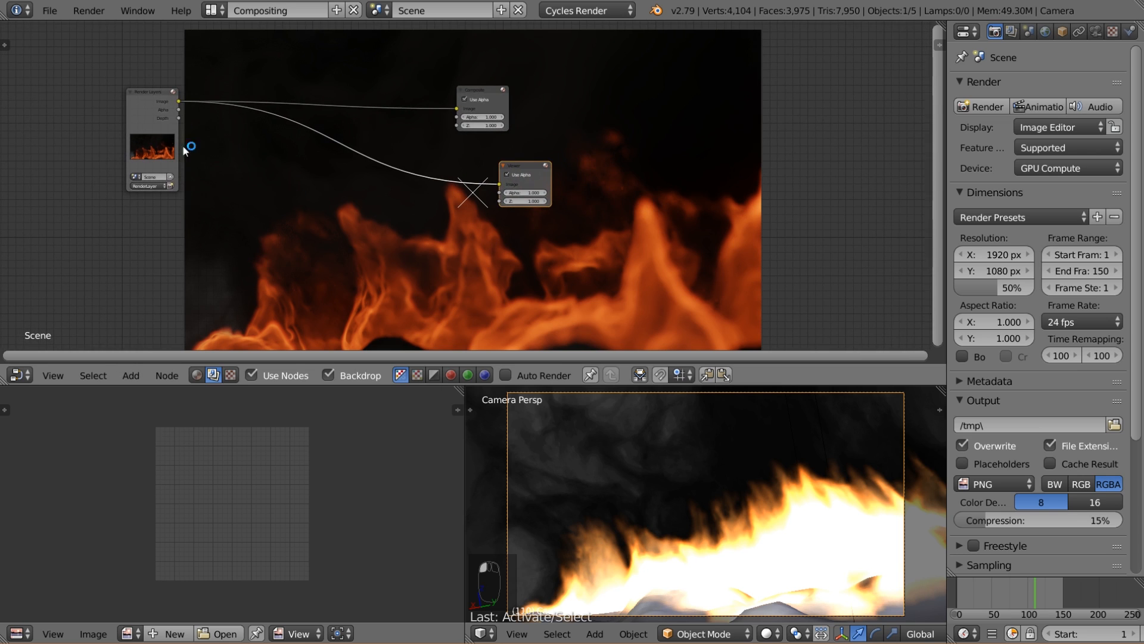
- Insert an Alpha Over node between Render Layers and the Viewer, with the render image feeding its second image input
{"action": "key", "text": "shift+a"}
{"action": "mouse_move", "coordinate": [223, 121]}
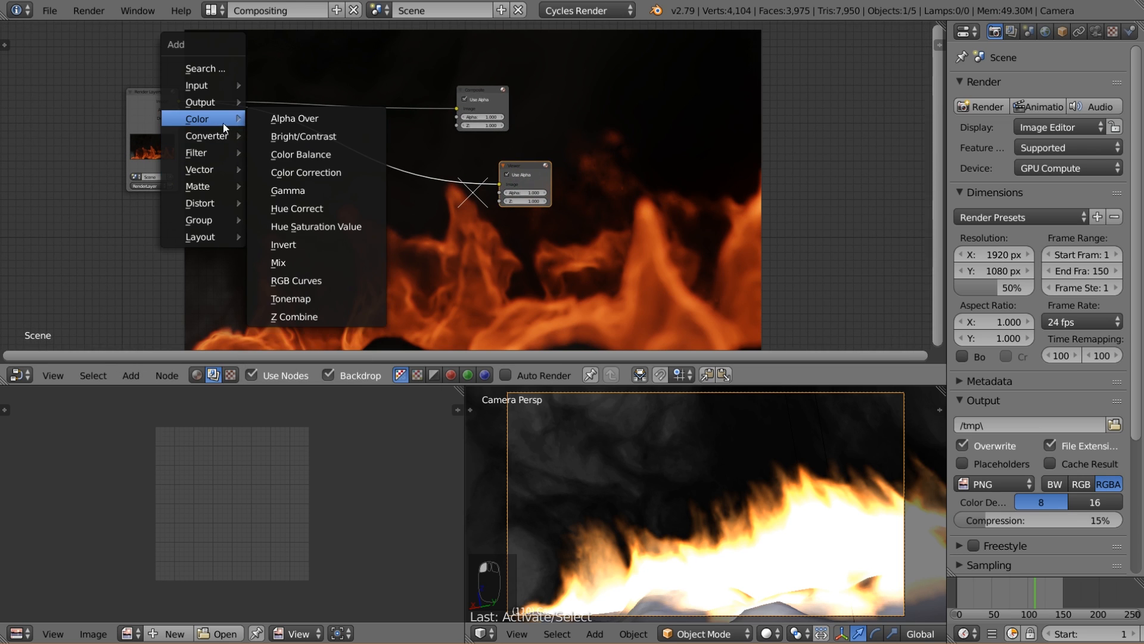
{"action": "left_click", "coordinate": [319, 117]}
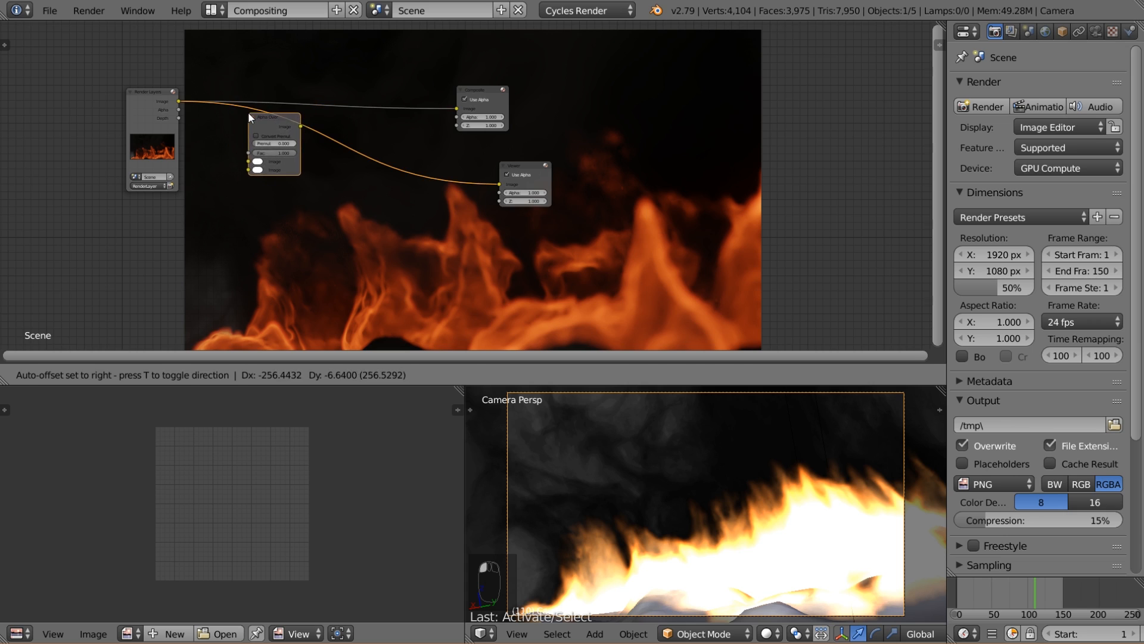
{"action": "left_click", "coordinate": [235, 137]}
{"action": "scroll", "coordinate": [235, 137], "scroll_direction": "up", "scroll_amount": 1}
{"action": "left_click_drag", "start_coordinate": [193, 155], "coordinate": [190, 164]}
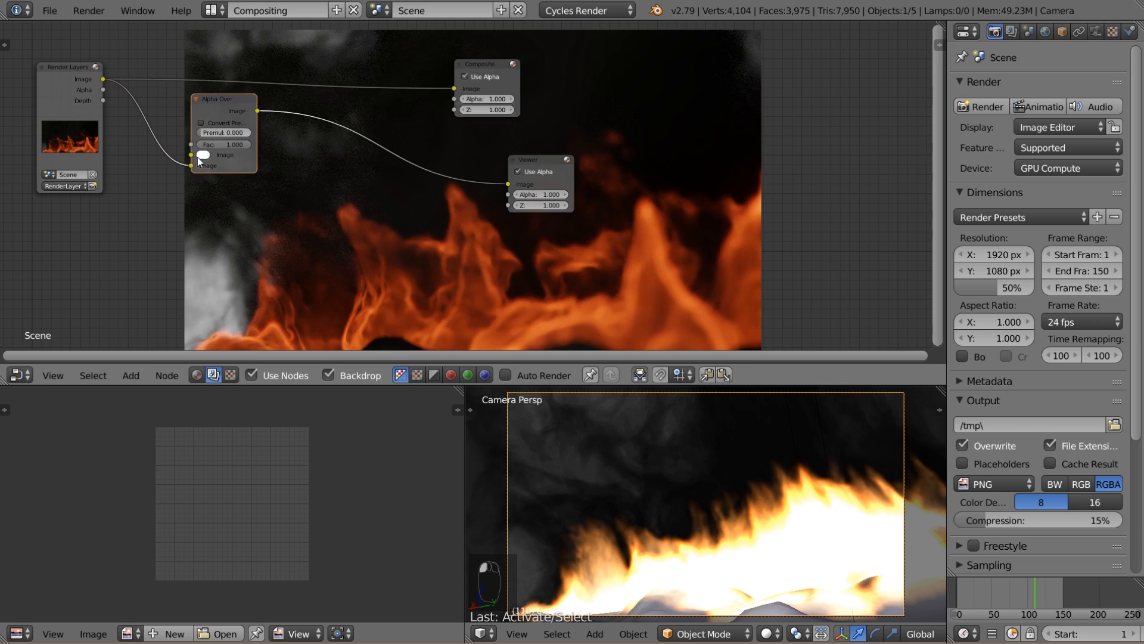
- Darken the Alpha Over node's background colour to a near-black grey with RGB values of 0.025
{"action": "left_click", "coordinate": [203, 155]}
{"action": "left_click_drag", "start_coordinate": [280, 67], "coordinate": [282, 74]}
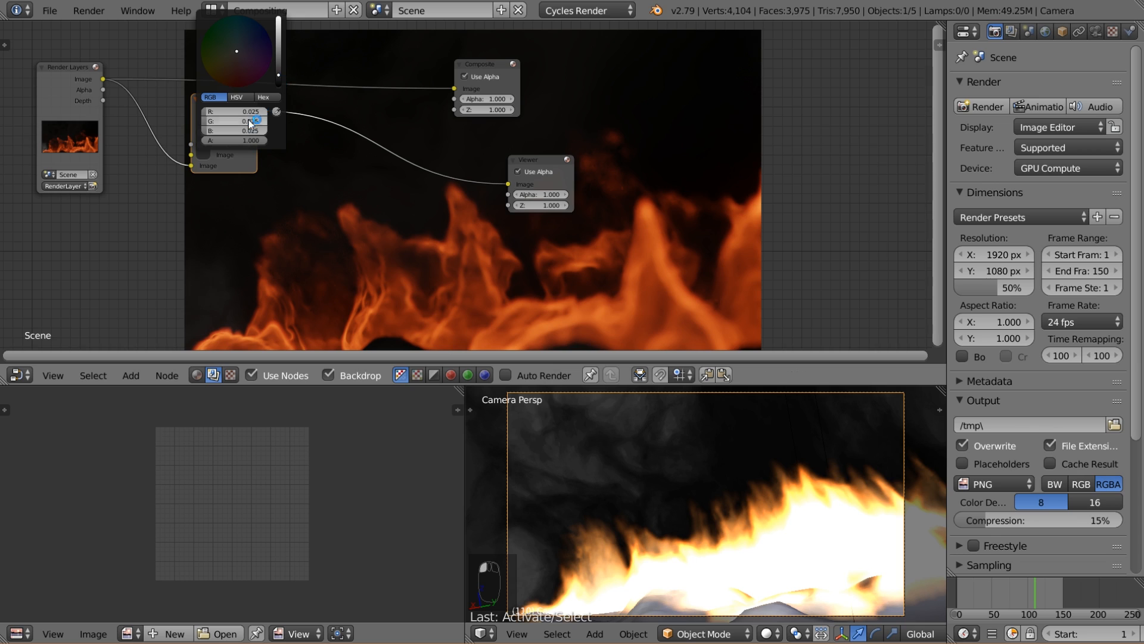
{"action": "scroll", "coordinate": [346, 229], "scroll_direction": "down", "scroll_amount": 1}
{"action": "middle_click_drag", "start_coordinate": [347, 229], "coordinate": [299, 218]}
{"action": "key", "text": "v"}
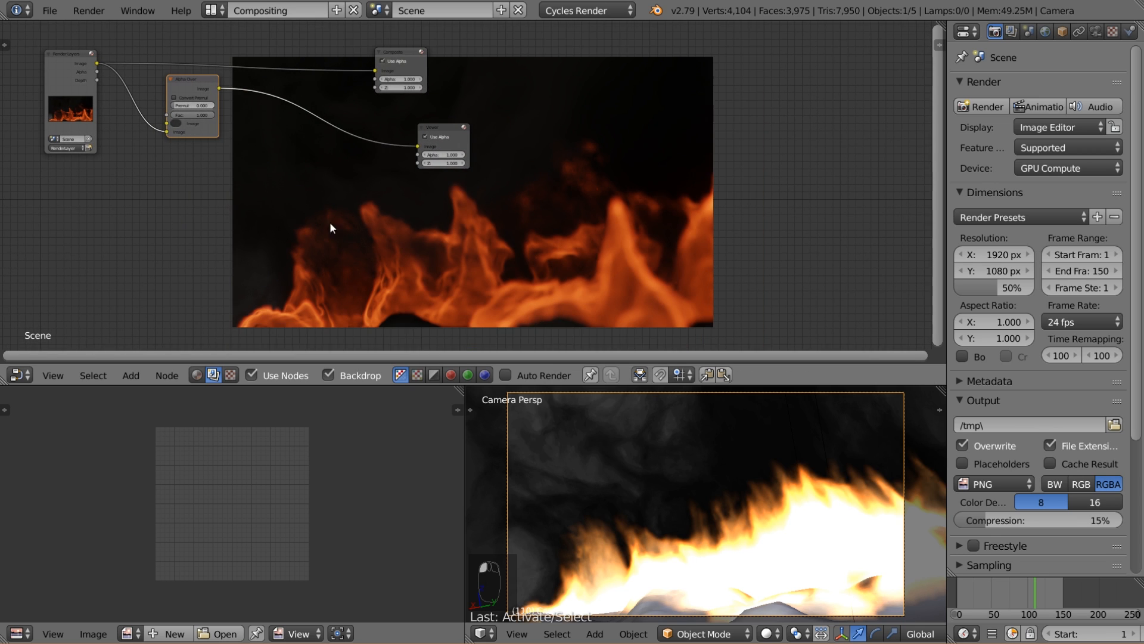
- Insert a Glare node between Alpha Over and the Viewer, and set its type to Fog Glow
{"action": "scroll", "coordinate": [256, 139], "scroll_direction": "up", "scroll_amount": 2}
{"action": "key", "text": "shift+a"}
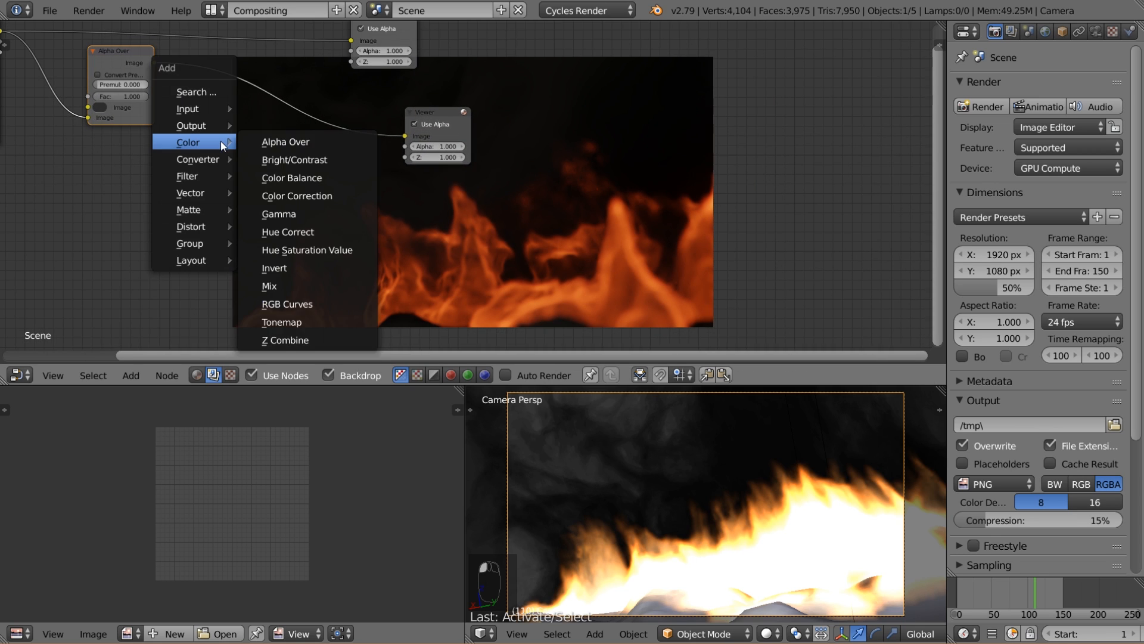
{"action": "mouse_move", "coordinate": [203, 182]}
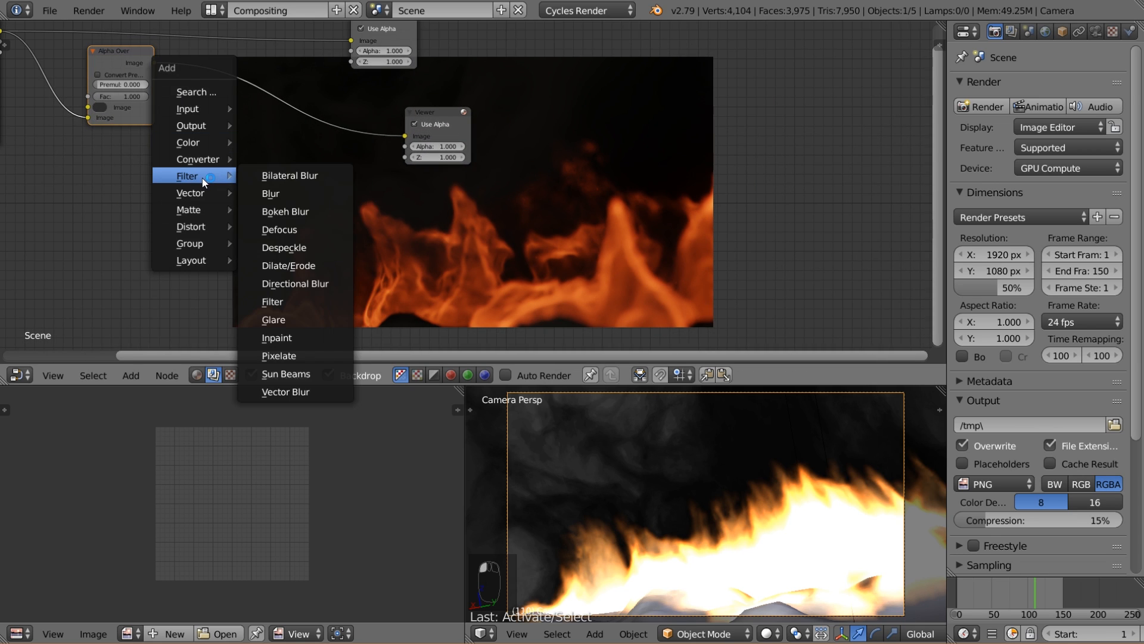
{"action": "left_click", "coordinate": [304, 319]}
{"action": "left_click", "coordinate": [192, 71]}
{"action": "middle_click_drag", "start_coordinate": [358, 165], "coordinate": [300, 138]}
{"action": "scroll", "coordinate": [172, 143], "scroll_direction": "up", "scroll_amount": 2}
{"action": "left_click", "coordinate": [134, 80]}
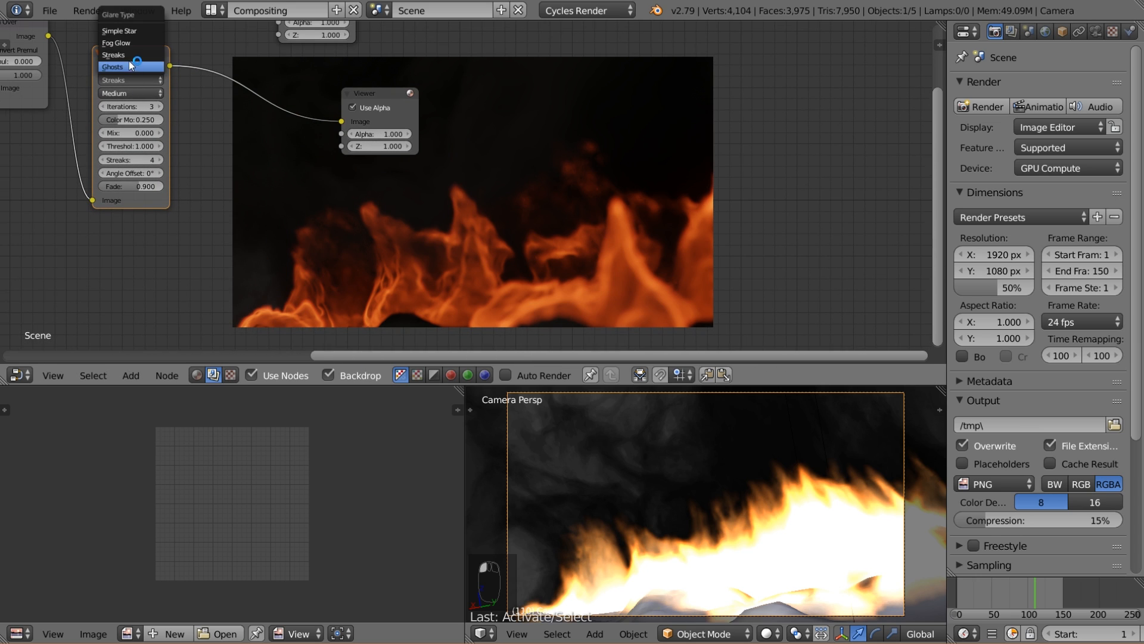
{"action": "left_click", "coordinate": [121, 47]}
- Set the Fog Glow threshold to 0.1
{"action": "middle_click_drag", "start_coordinate": [253, 130], "coordinate": [305, 177]}
{"action": "scroll", "coordinate": [305, 177], "scroll_direction": "up", "scroll_amount": 2}
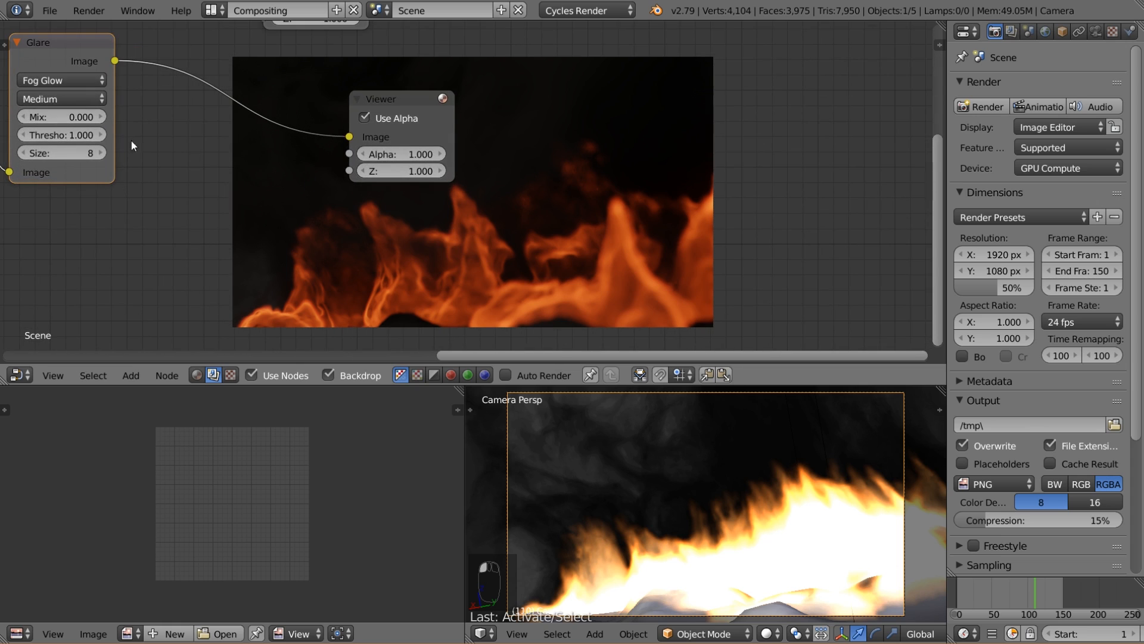
{"action": "double_click", "coordinate": [49, 133]}
{"action": "type", "text": ".1"}
{"action": "key", "text": "Return"}
- Try Fog Glow sizes of 7 and 9 on the Glare node, and restore the size to 8
{"action": "middle_click_drag", "start_coordinate": [611, 333], "coordinate": [652, 310]}
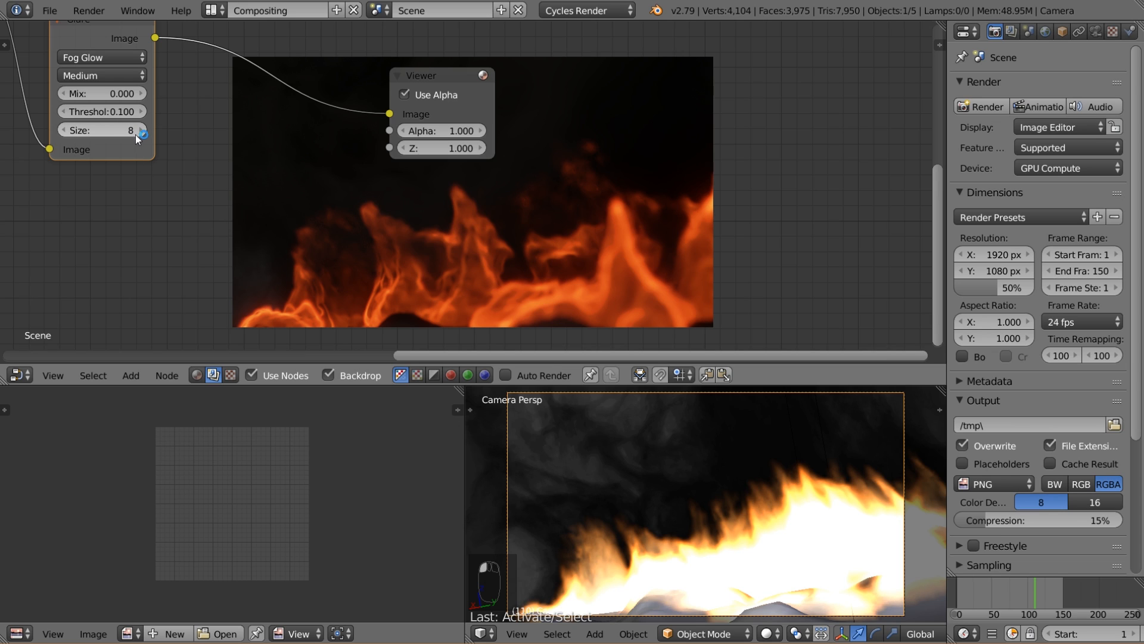
{"action": "left_click", "coordinate": [63, 130]}
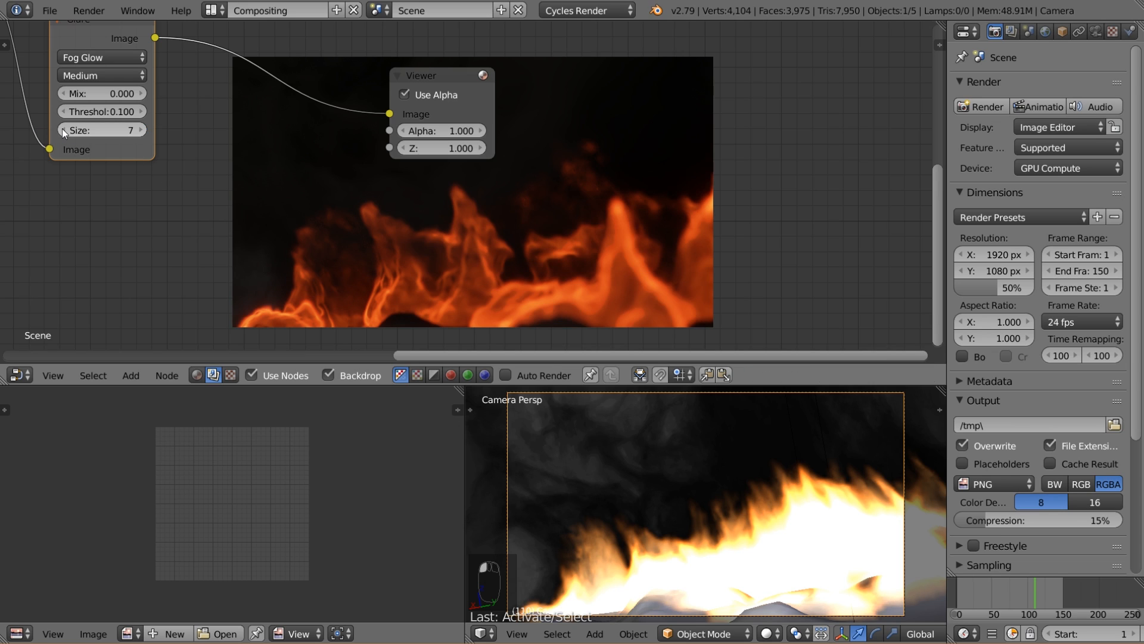
{"action": "left_click", "coordinate": [143, 130]}
{"action": "left_click", "coordinate": [143, 130]}
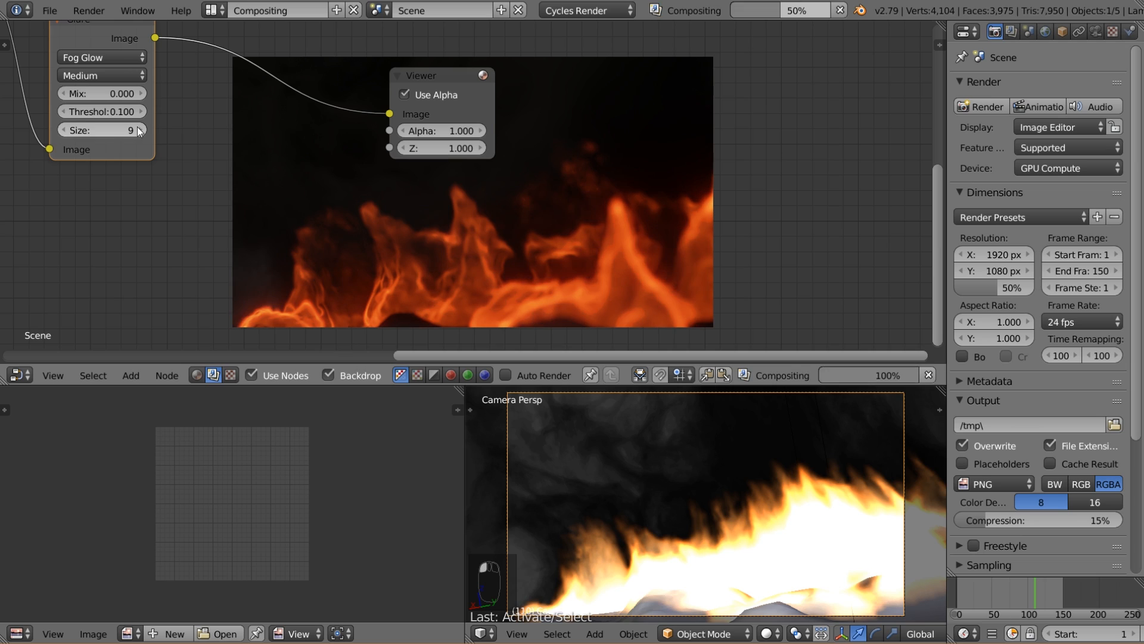
{"action": "left_click", "coordinate": [64, 130]}
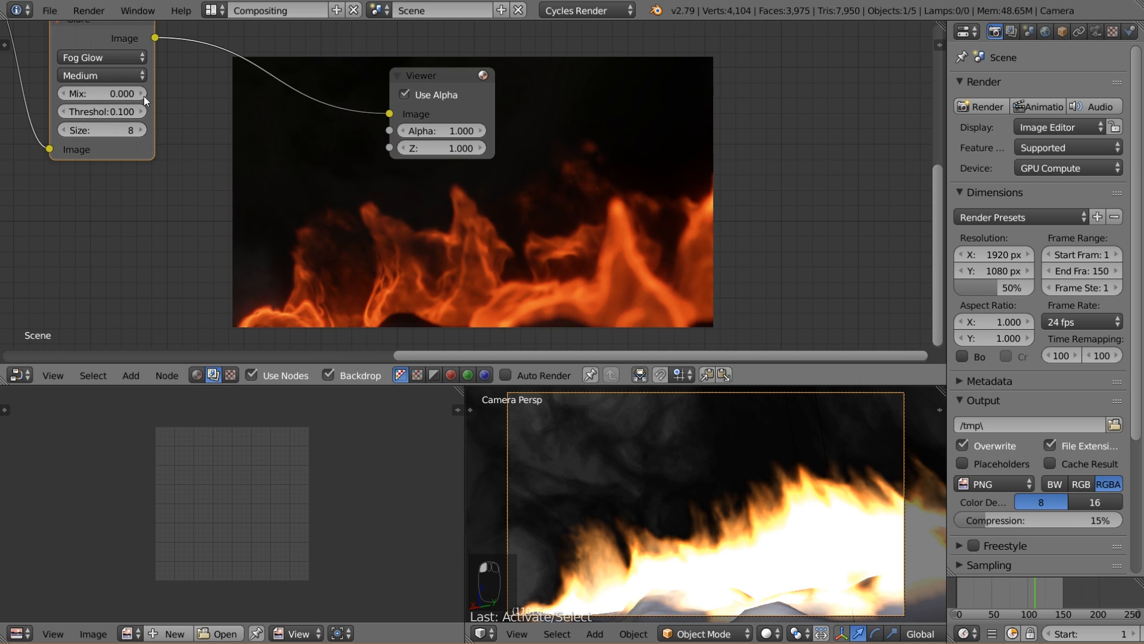
- Set the Glare node's mix to -0.5
{"action": "left_click", "coordinate": [112, 95]}
{"action": "type", "text": "-.5"}
{"action": "key", "text": "Return"}
- Duplicate the Glare node, place the copy between the first Glare and the Viewer, and set its size to 6
{"action": "scroll", "coordinate": [437, 134], "scroll_direction": "down", "scroll_amount": 2}
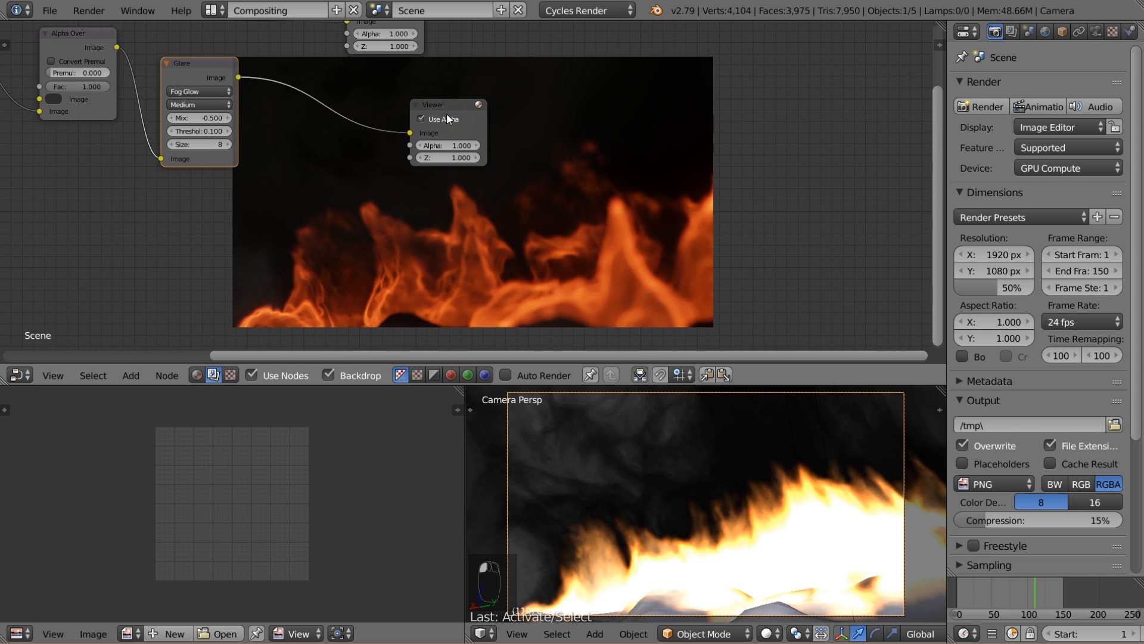
{"action": "key", "text": "shift+d"}
{"action": "left_click", "coordinate": [291, 88]}
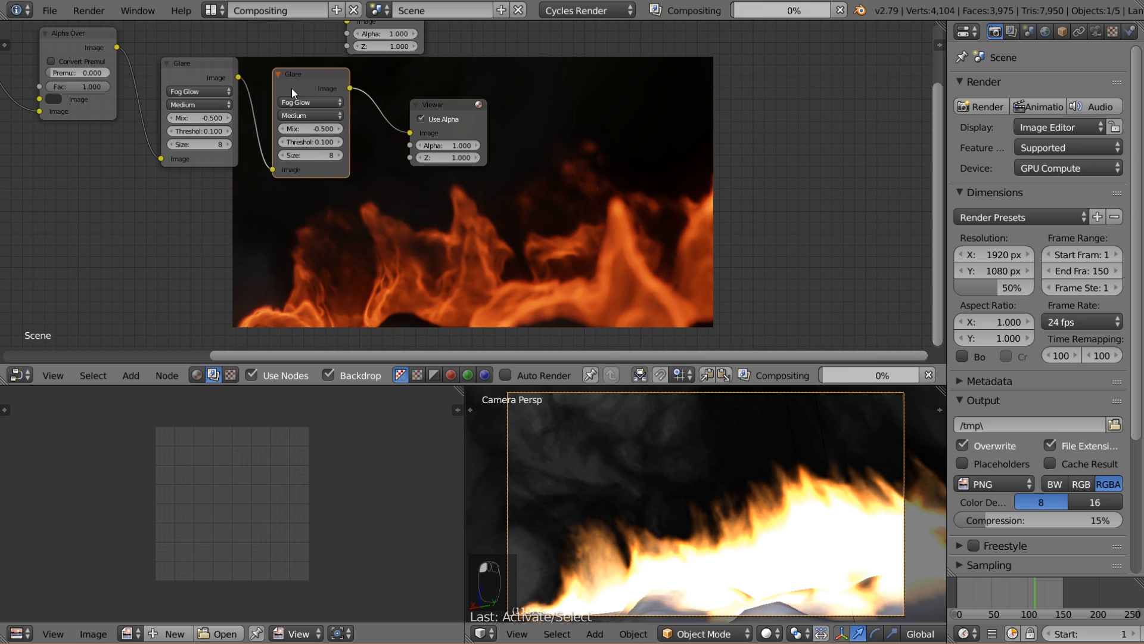
{"action": "scroll", "coordinate": [335, 188], "scroll_direction": "up", "scroll_amount": 1}
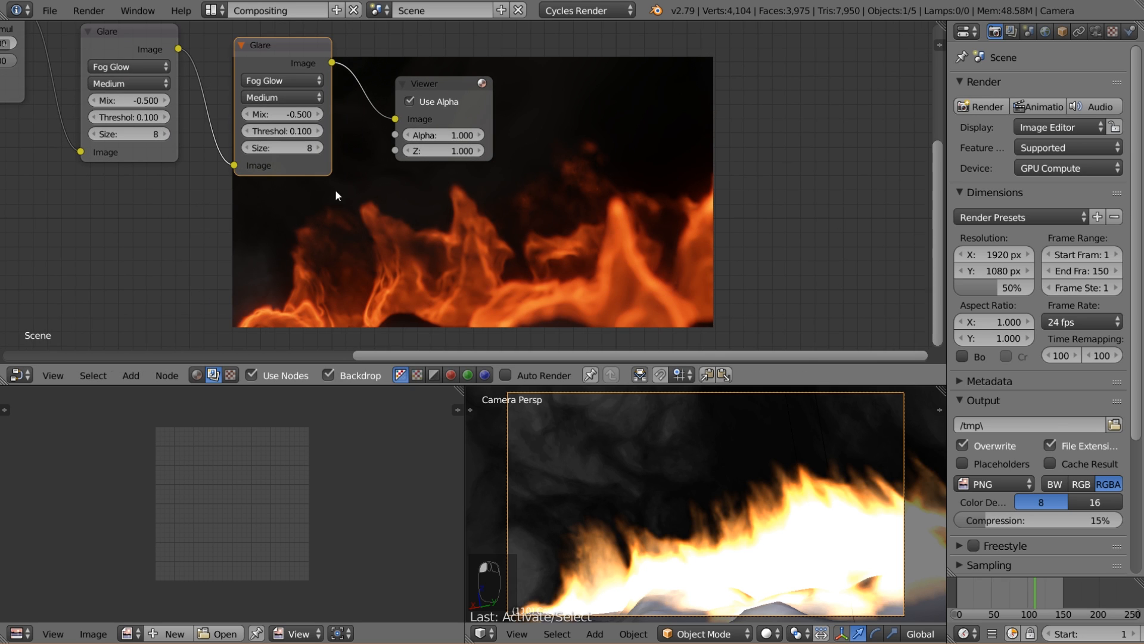
{"action": "left_click", "coordinate": [245, 149]}
{"action": "left_click", "coordinate": [245, 149]}
- Compare the outputs of the first and second Glare nodes through the Viewer
{"action": "scroll", "coordinate": [309, 148], "scroll_direction": "down", "scroll_amount": 1}
{"action": "left_click", "coordinate": [187, 65]}
{"action": "left_click", "coordinate": [326, 67], "text": "ctrl+shift"}
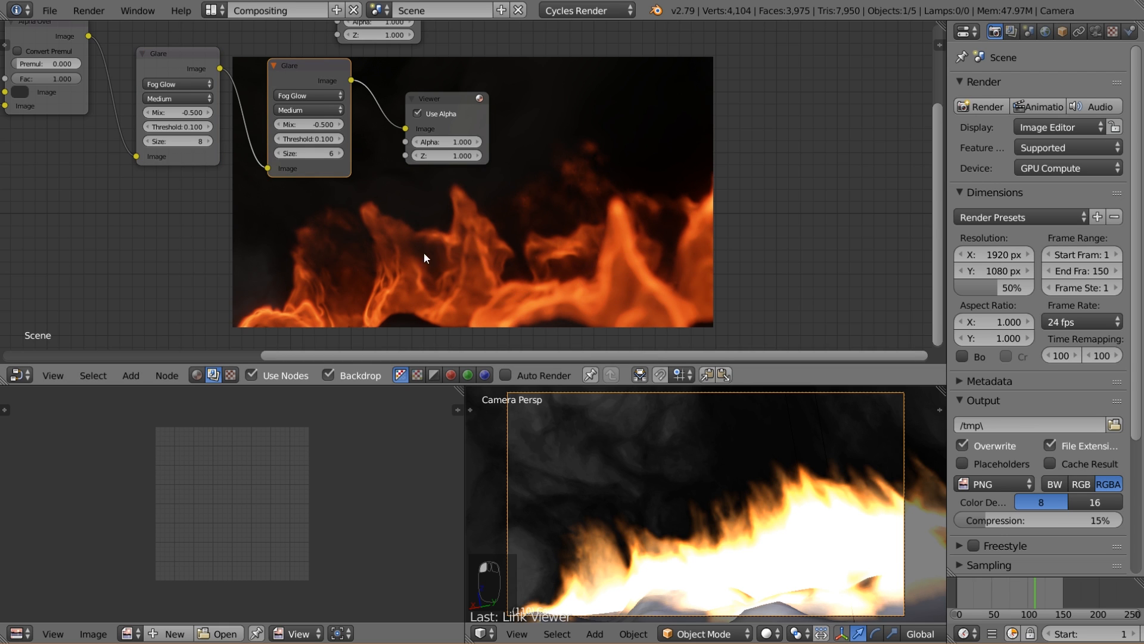
- Move the Composite node beyond the Glare nodes and link the second Glare's image output to it
{"action": "middle_click_drag", "start_coordinate": [442, 227], "coordinate": [228, 270]}
{"action": "scroll", "coordinate": [217, 46], "scroll_direction": "down", "scroll_amount": 1}
{"action": "left_click_drag", "start_coordinate": [223, 46], "coordinate": [396, 50]}
{"action": "scroll", "coordinate": [220, 98], "scroll_direction": "up", "scroll_amount": 1}
{"action": "left_click_drag", "start_coordinate": [139, 122], "coordinate": [329, 53]}
- Examine the glow on the composited fire in the backdrop at different magnifications
{"action": "middle_click_drag", "start_coordinate": [403, 168], "coordinate": [234, 71]}
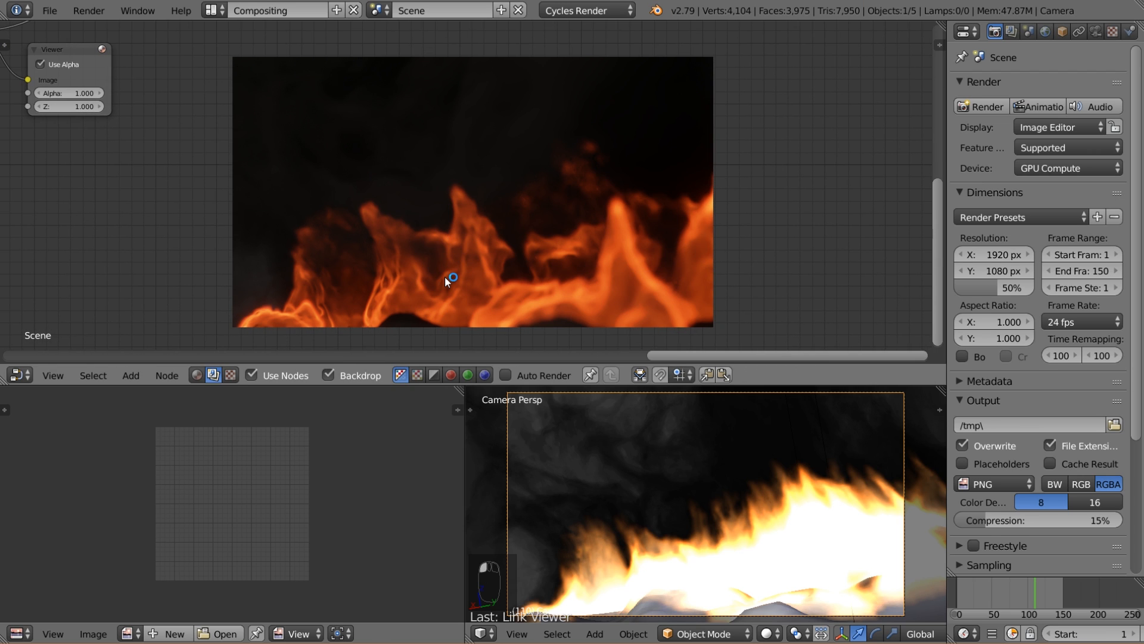
{"action": "scroll", "coordinate": [462, 263], "scroll_direction": "down", "scroll_amount": 2}
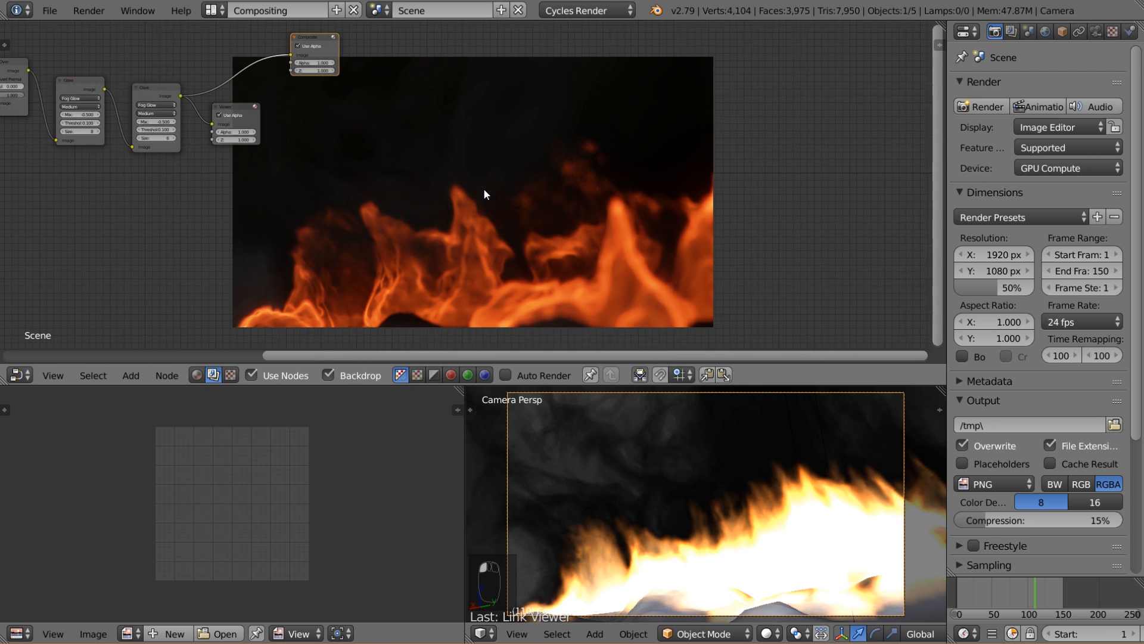
{"action": "key", "text": "v"}
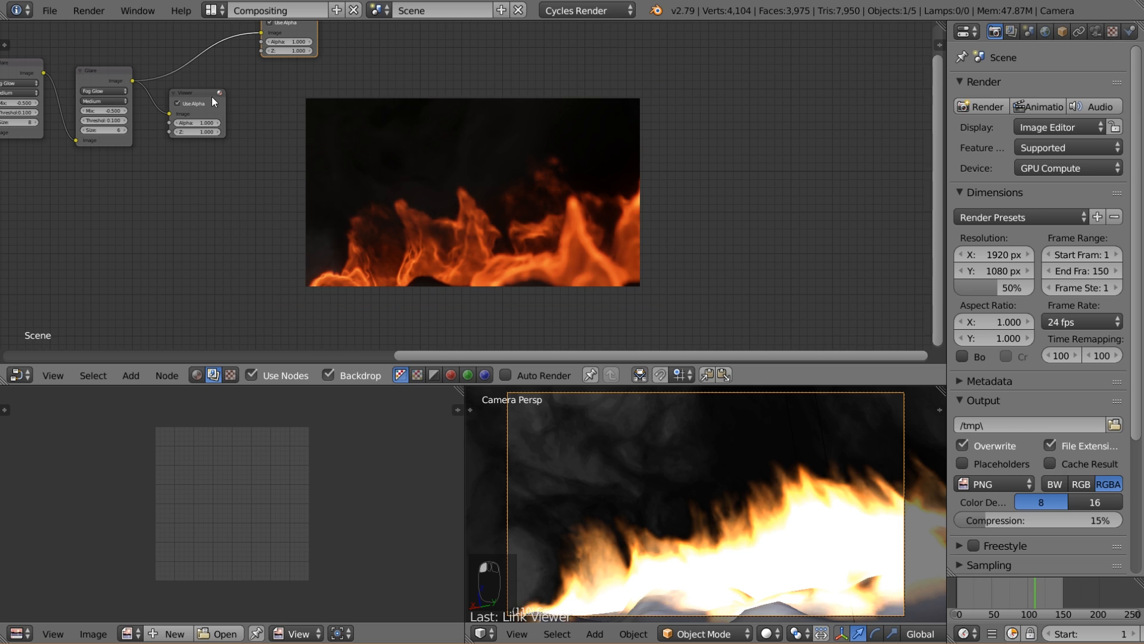
{"action": "key", "text": "alt+v"}
{"action": "key", "text": "alt+v"}
{"action": "middle_click_drag", "start_coordinate": [482, 209], "coordinate": [579, 227], "text": "alt"}
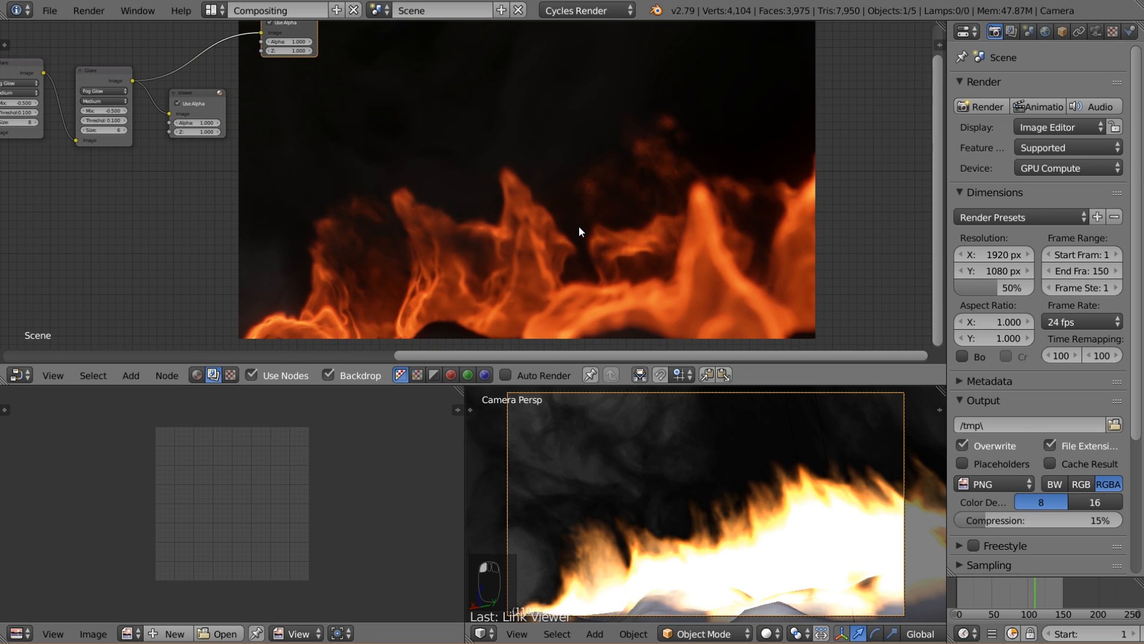
{"action": "key", "text": "v"}
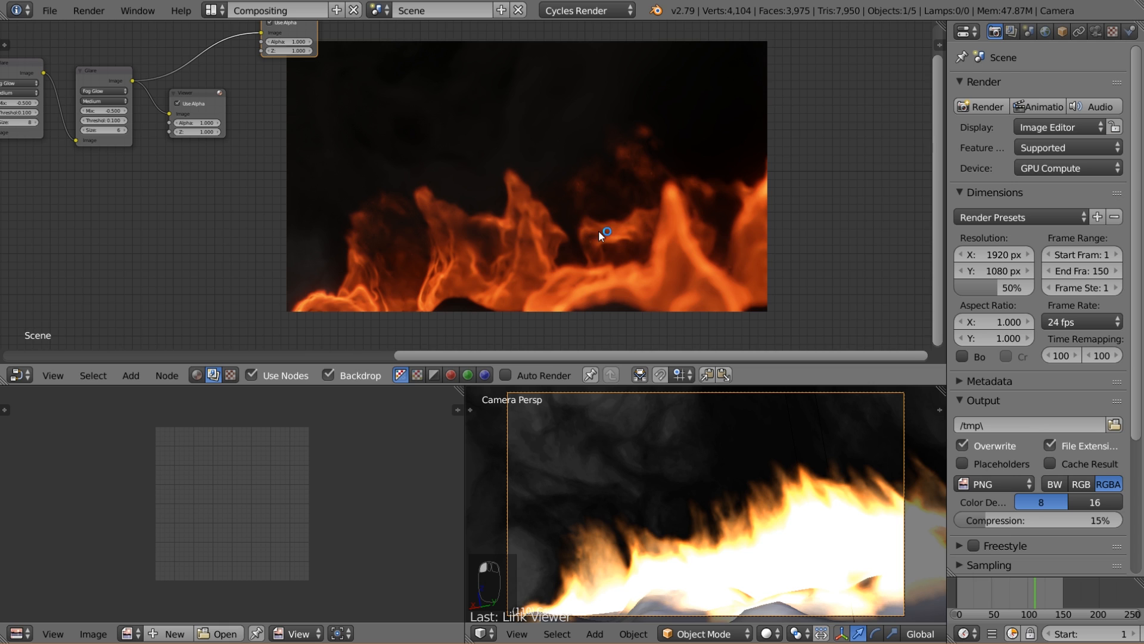
- Maximise the node editor and recentre the backdrop to inspect the whole composited fire image
{"action": "key", "text": "shift+space"}
{"action": "scroll", "coordinate": [629, 293], "scroll_direction": "down", "scroll_amount": 1}
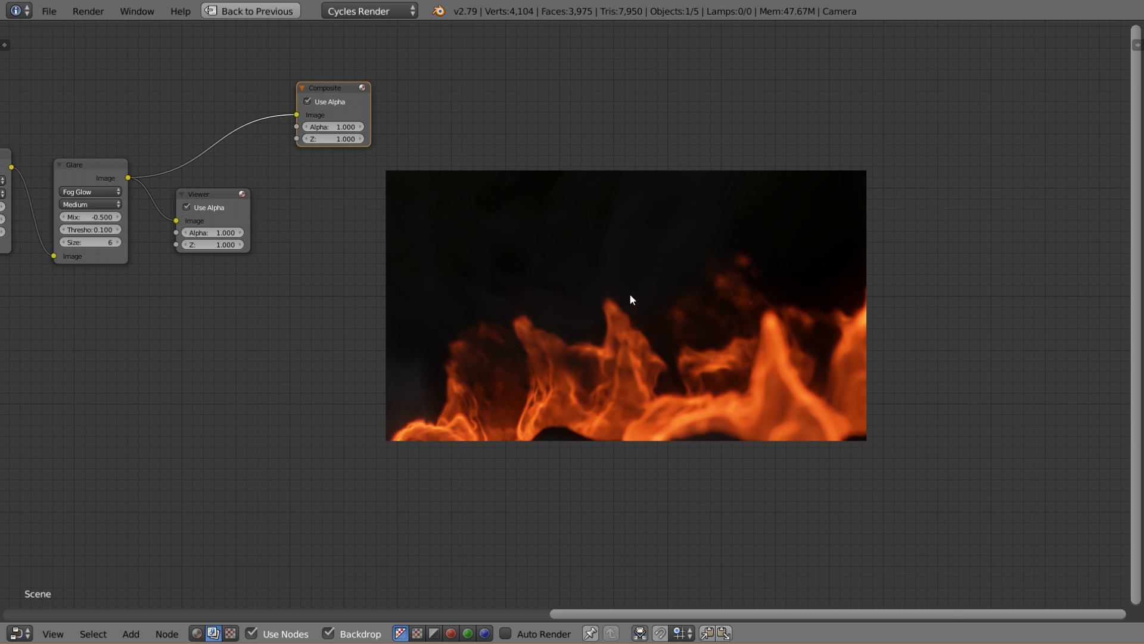
{"action": "key", "text": "alt+v"}
{"action": "key", "text": "alt+v"}
{"action": "middle_click_drag", "start_coordinate": [686, 352], "coordinate": [521, 315], "text": "alt"}
{"action": "key", "text": "v"}
{"action": "key", "text": "v"}
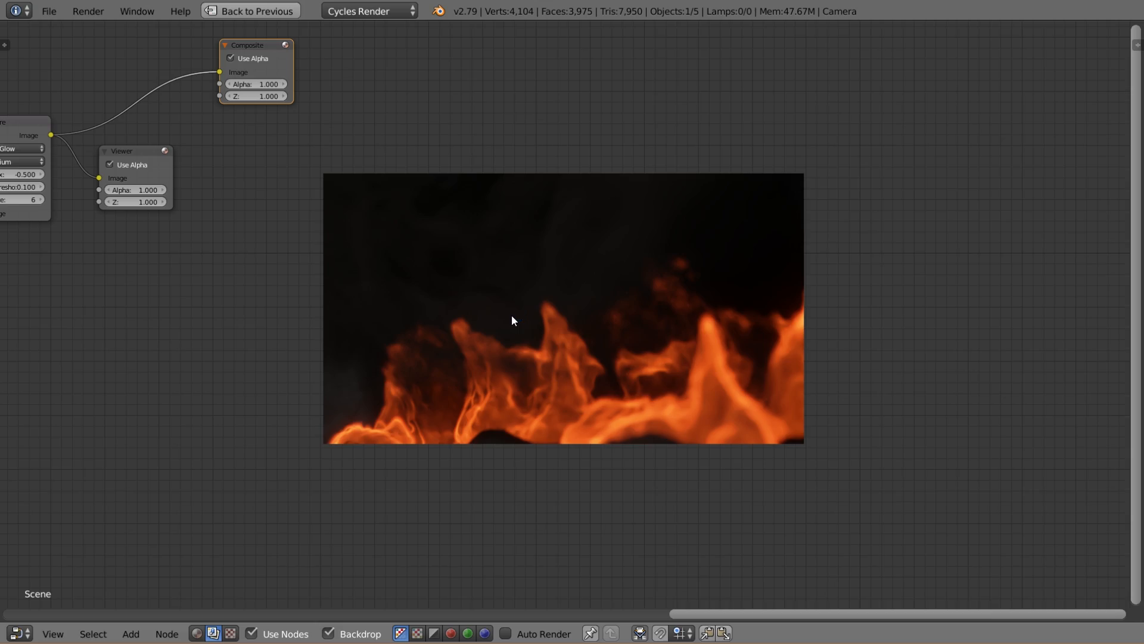